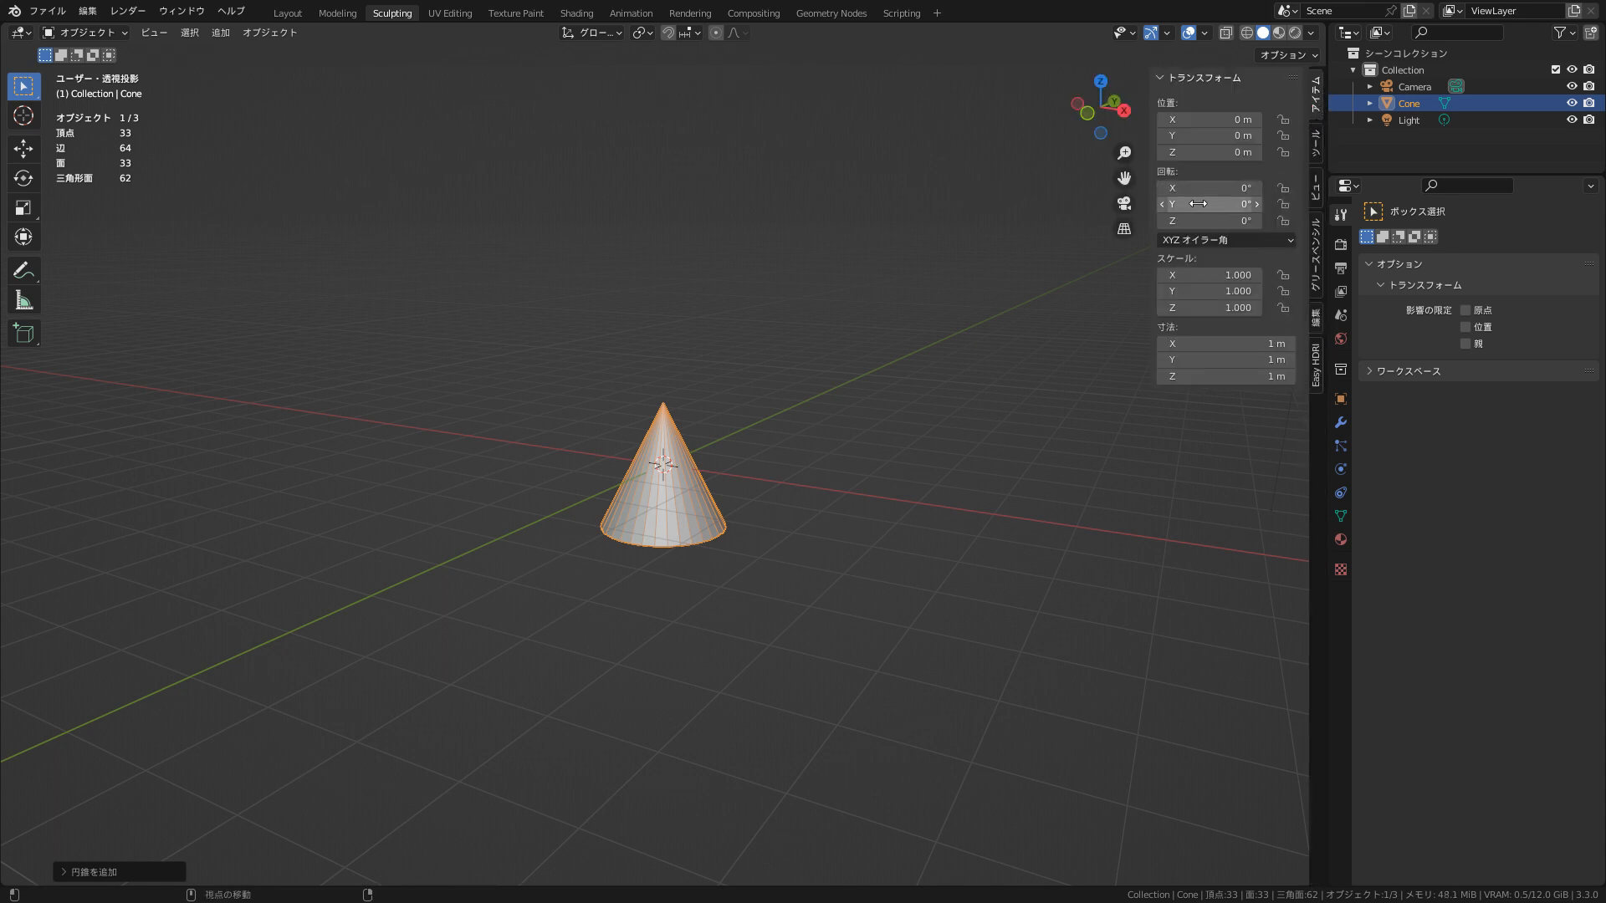
- Rotate the cone 180° about Y and set its scale to 1.35 in X and Y and 3.98 in Z
left_click_drag(1213, 204, 1257, 210)
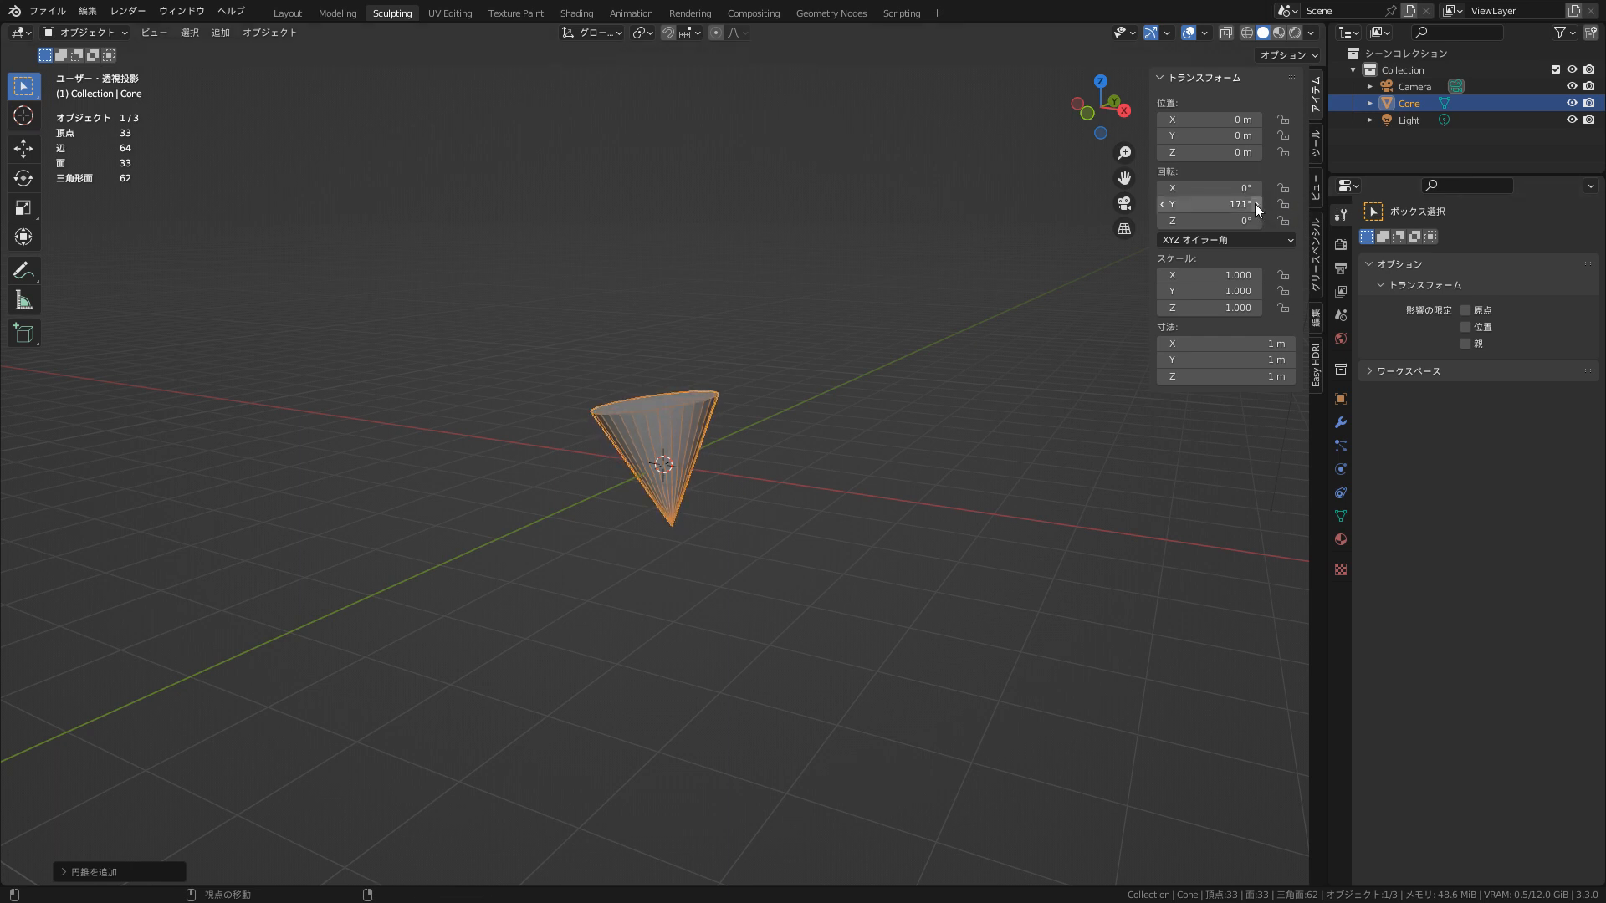
left_click_drag(1256, 205, 1322, 203)
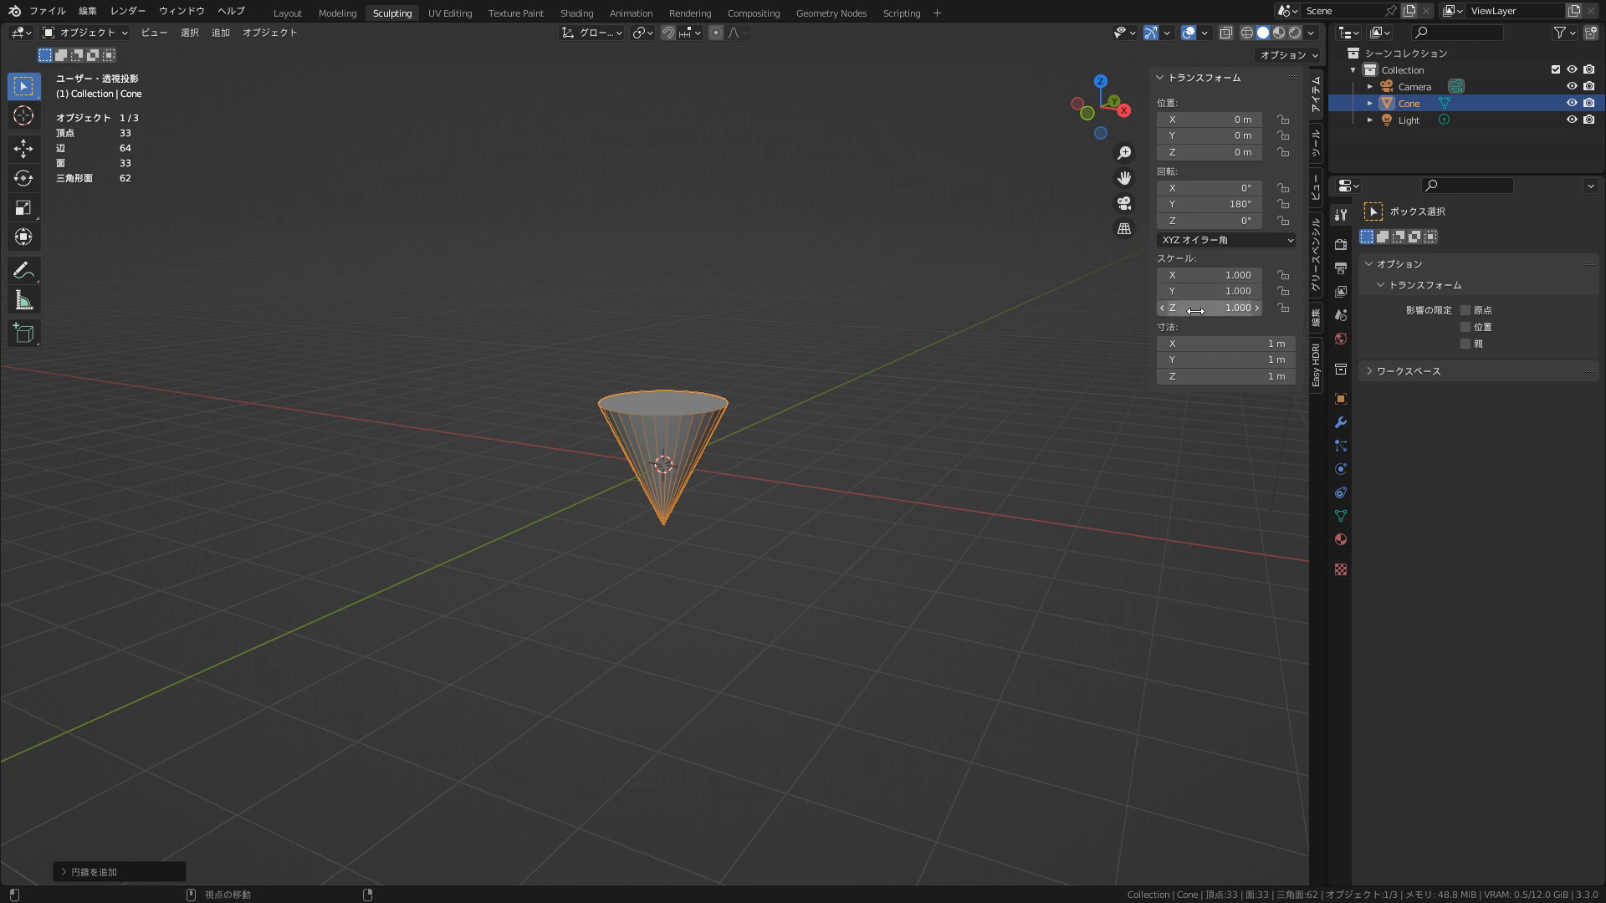
left_click_drag(1195, 308, 1330, 308)
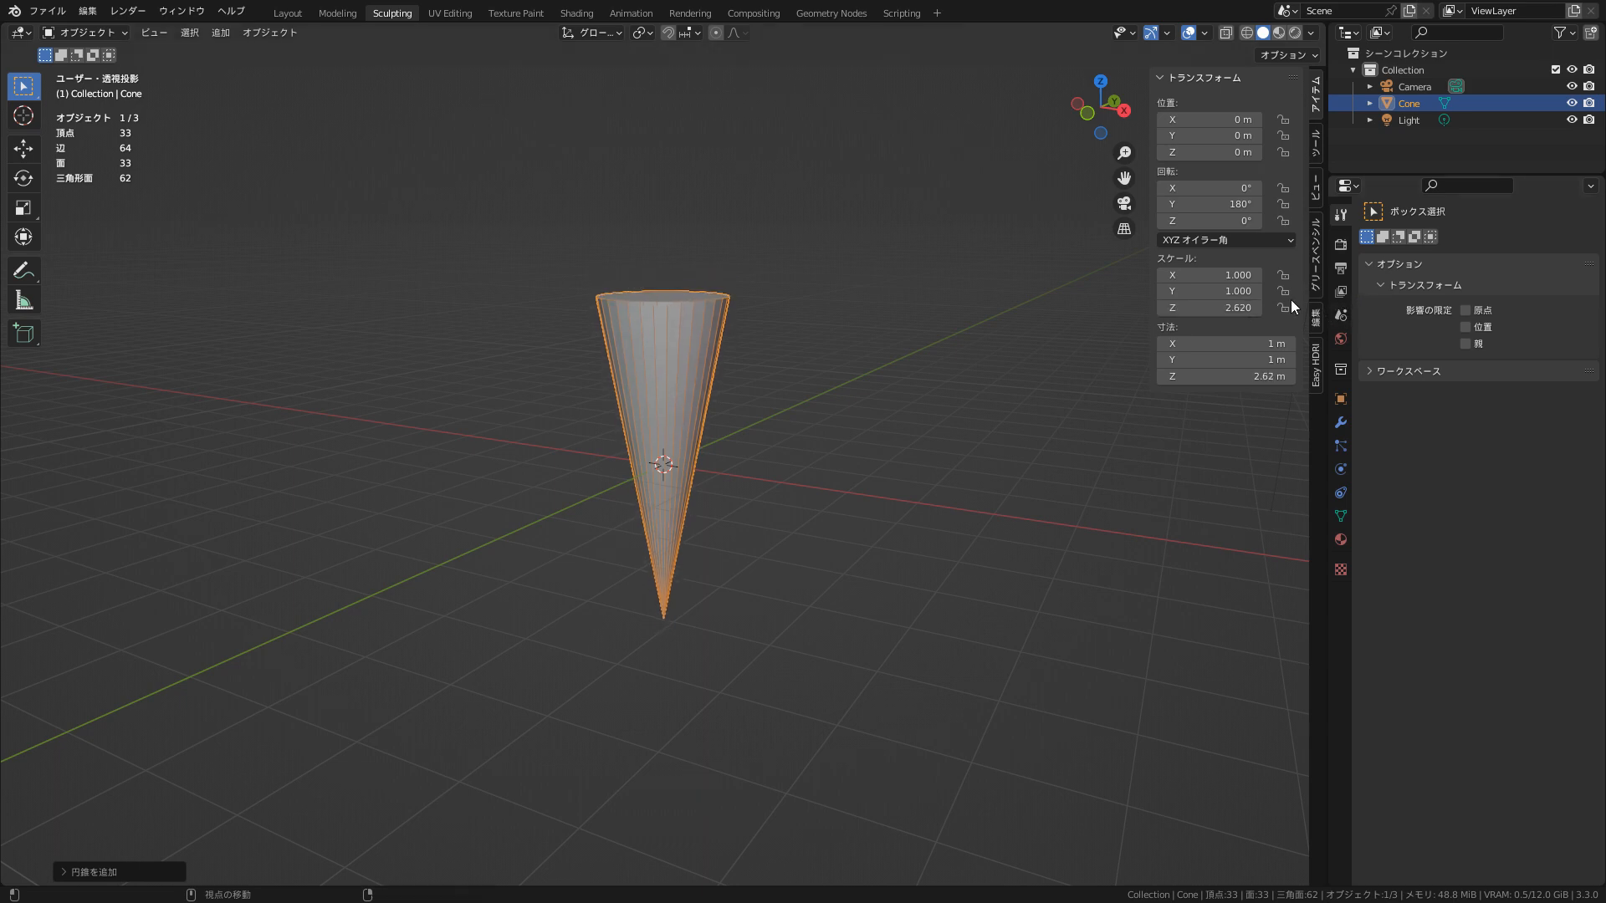
left_click_drag(1094, 208, 1157, 118)
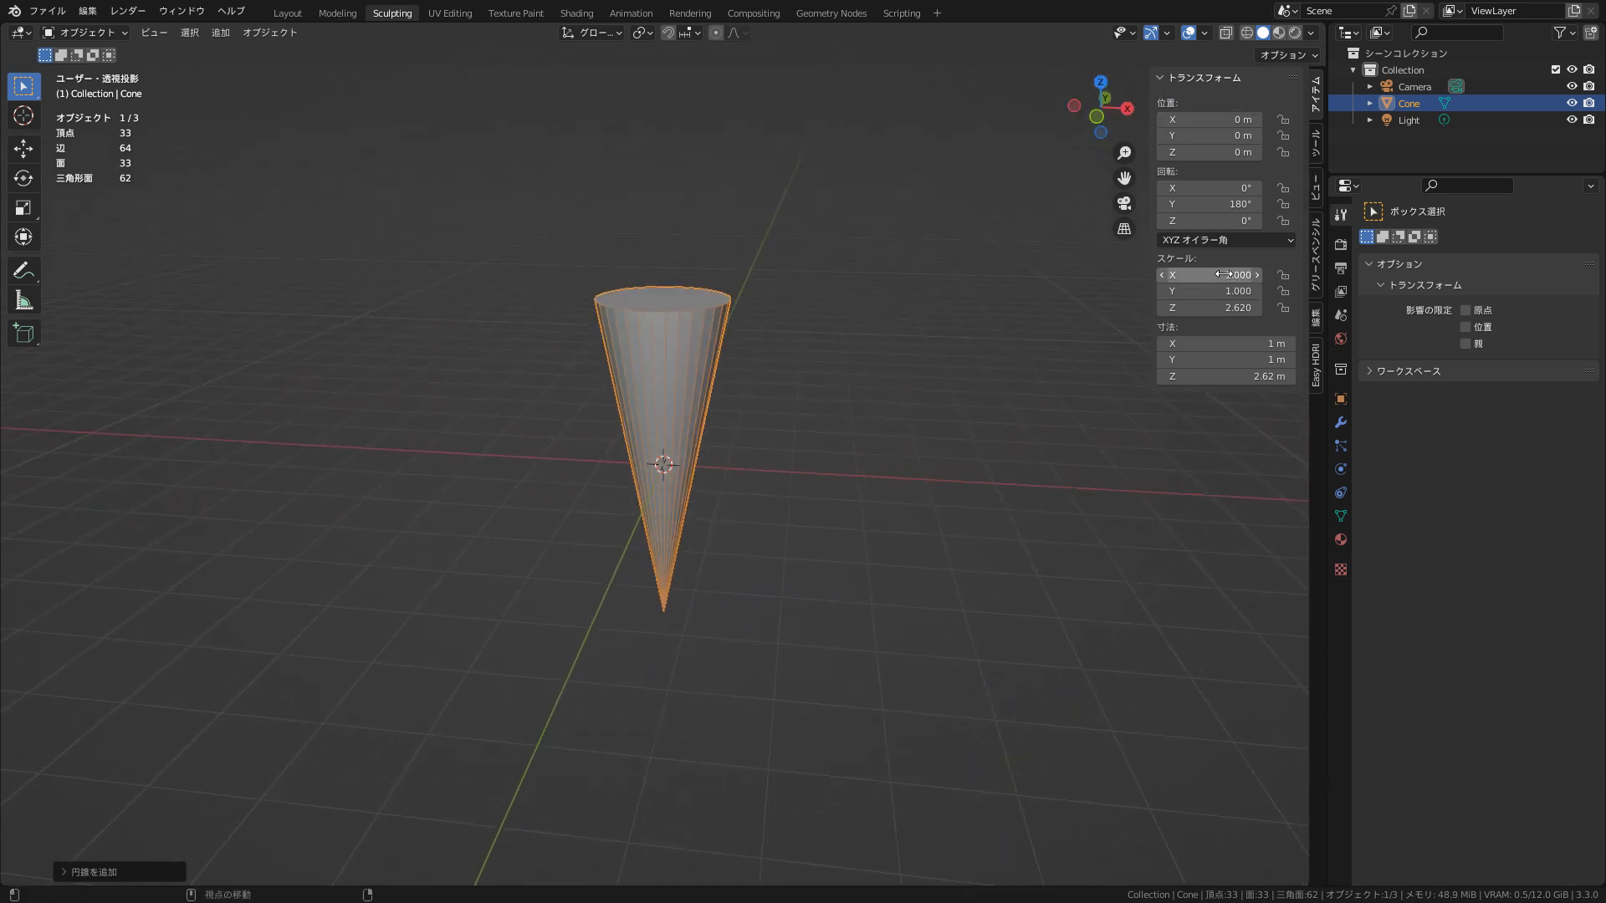
left_click_drag(1254, 275, 1302, 308)
key("Return")
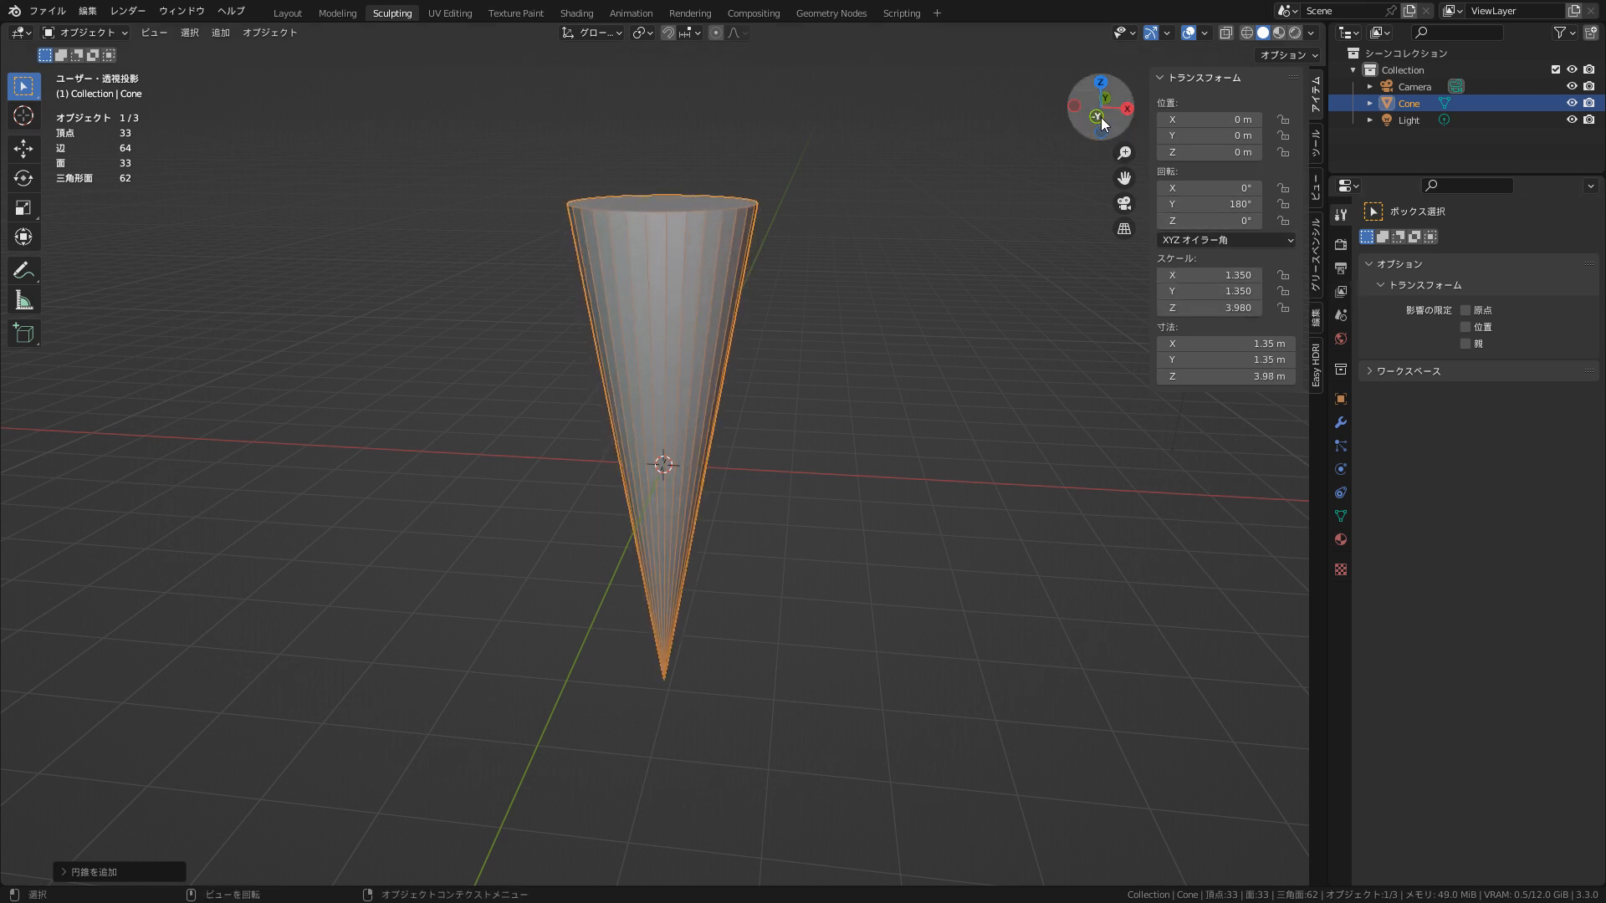
- Set the viewport's focal length to 80 mm and its clip start to 0.001 m, keeping a right-side perspective view
left_click_drag(1102, 110, 900, 90)
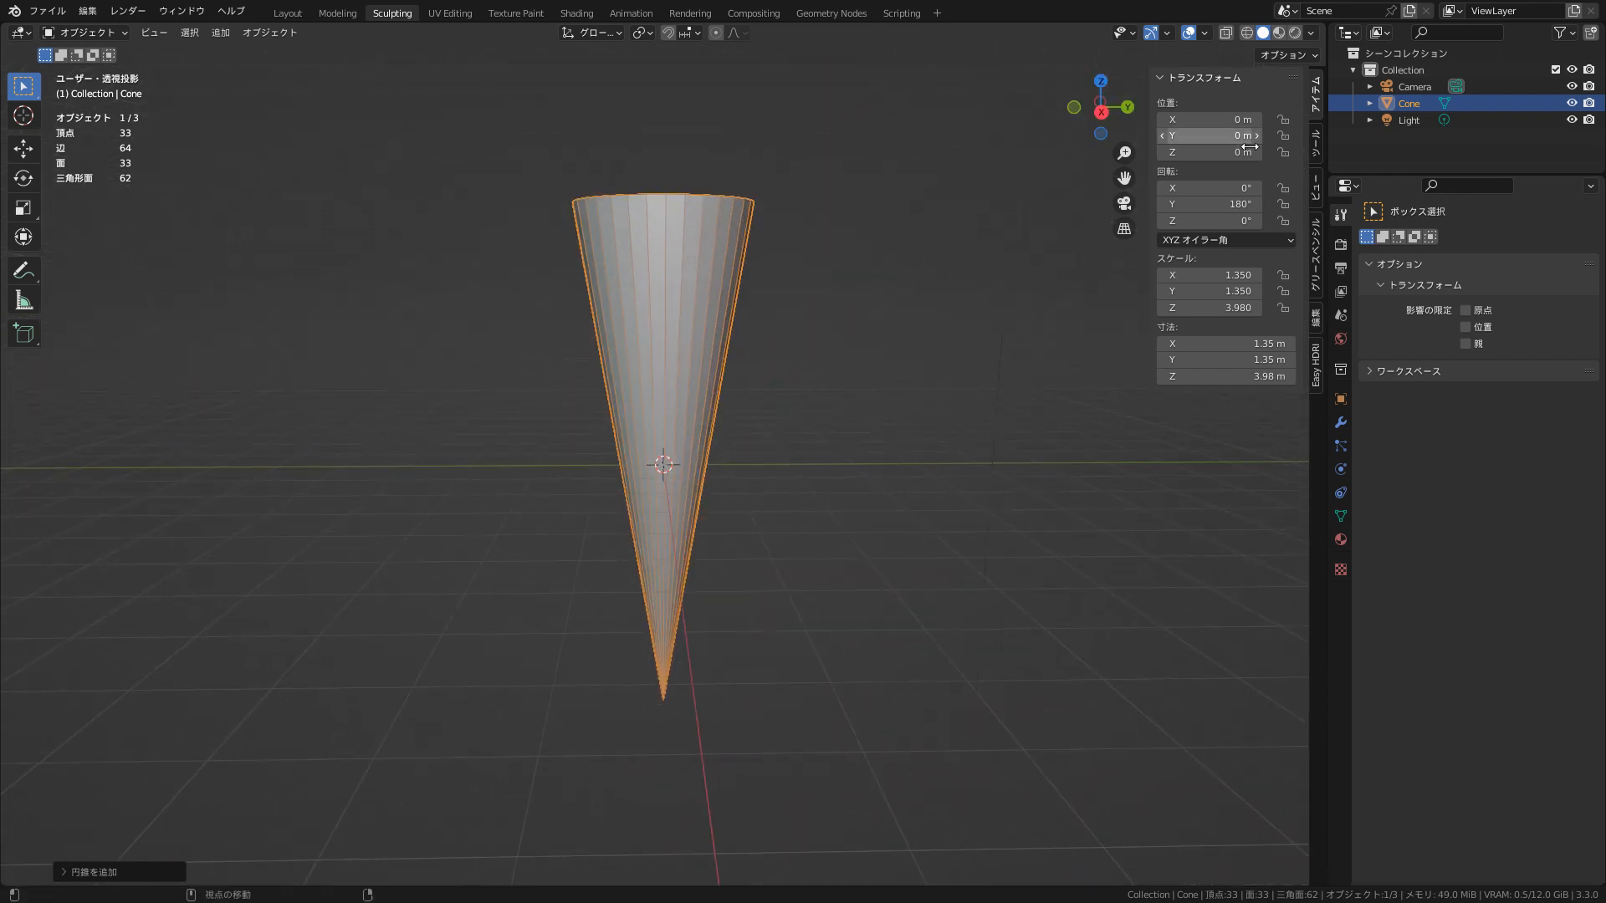
left_click(1104, 112)
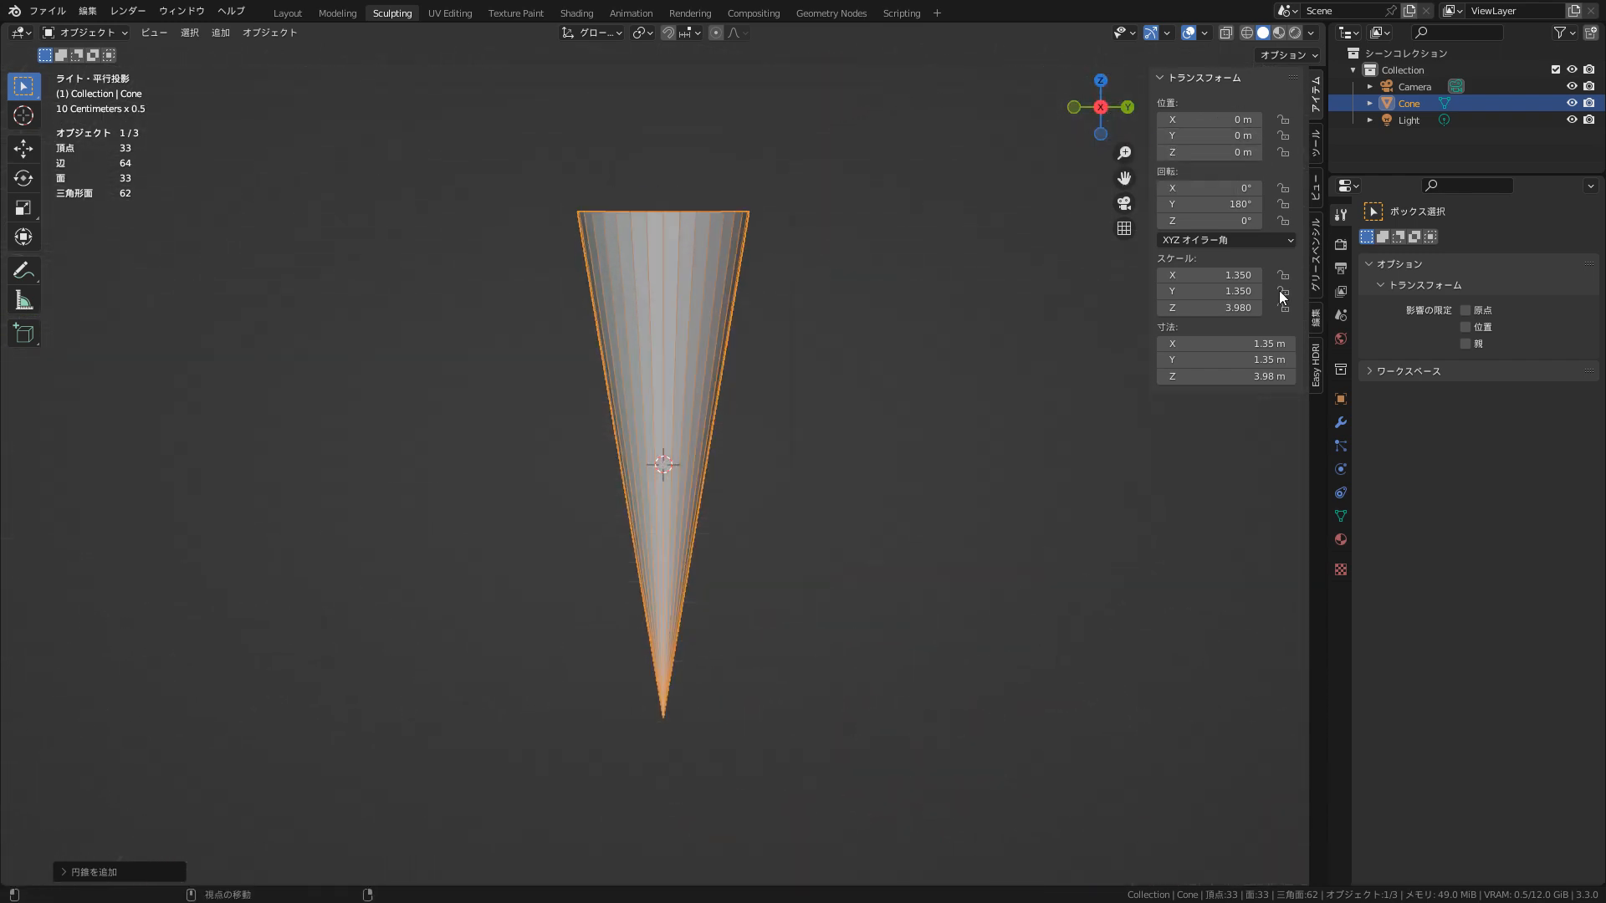
left_click(1126, 229)
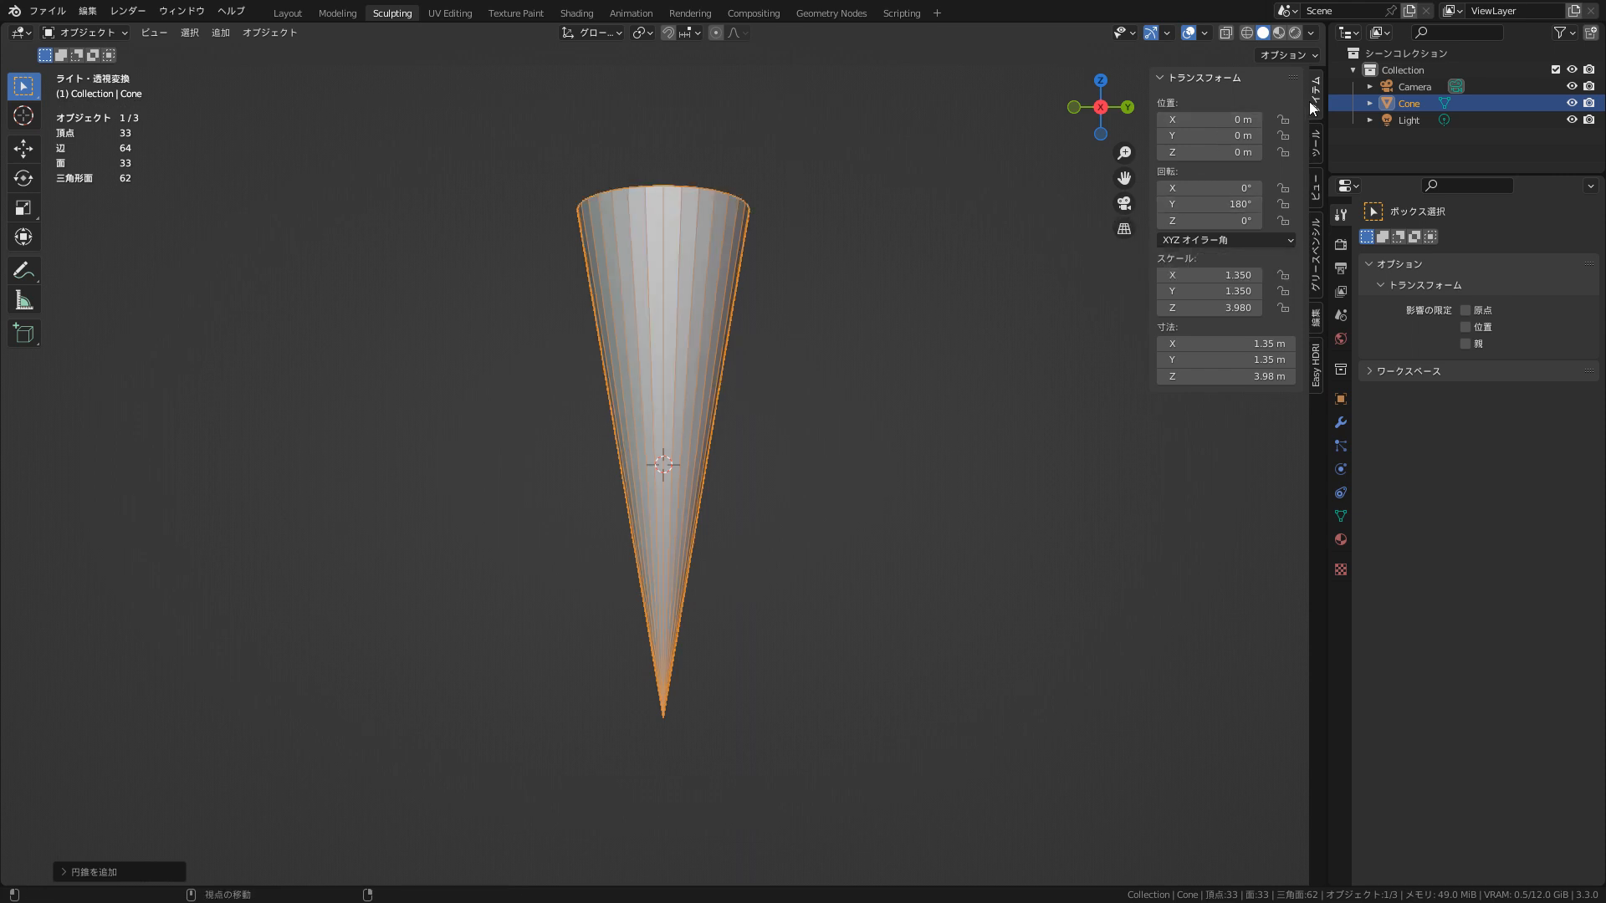
left_click(1316, 192)
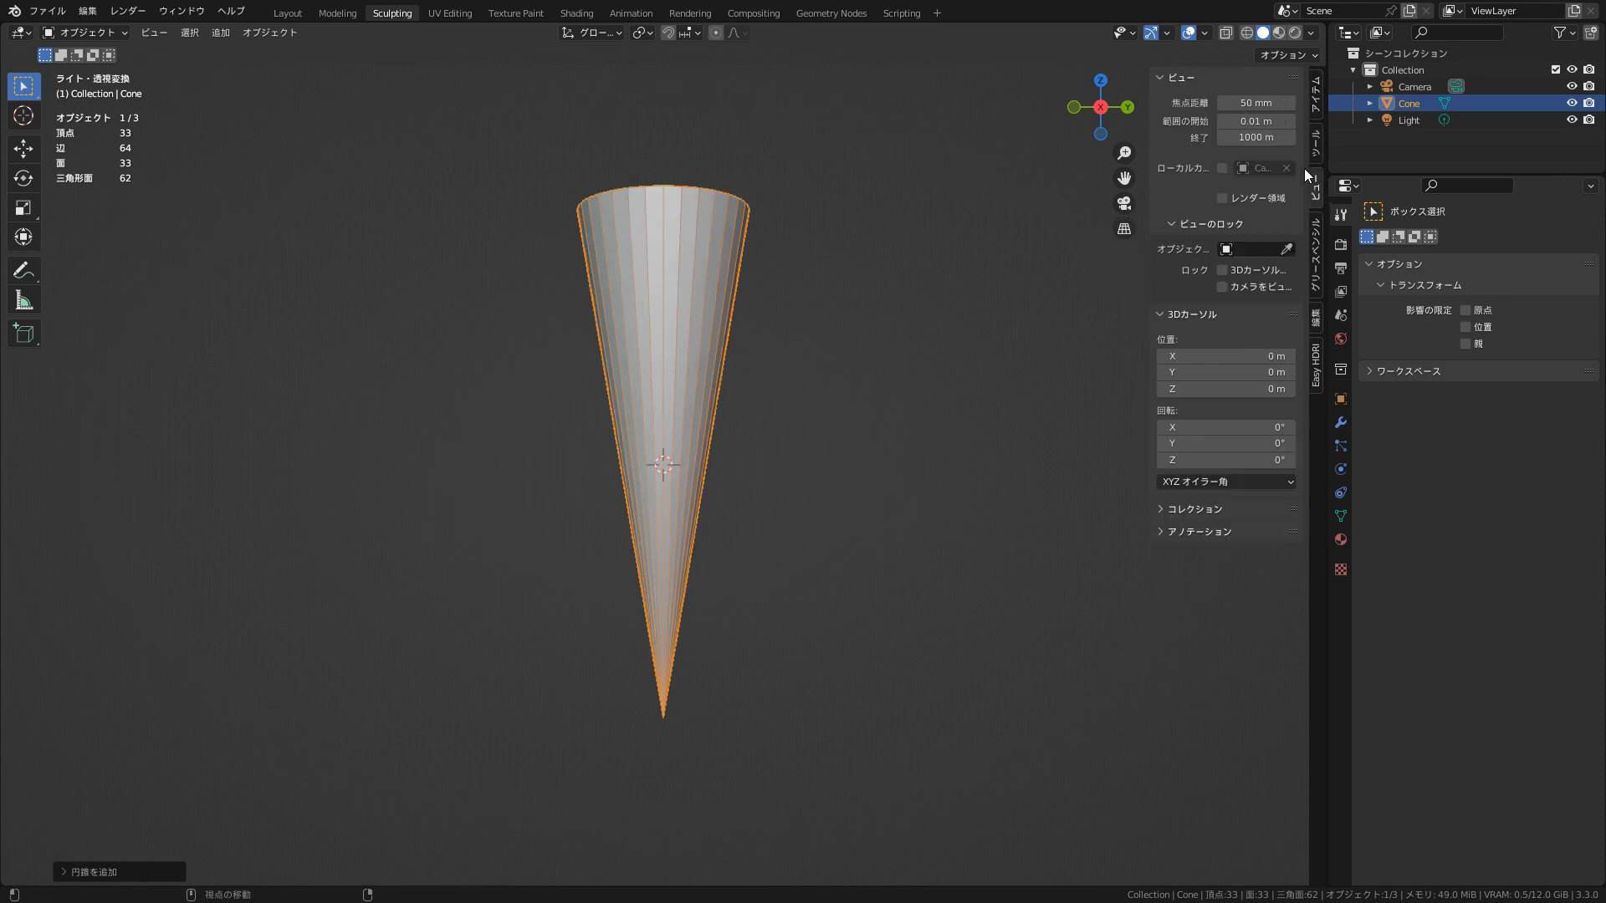
left_click_drag(1267, 102, 1357, 105)
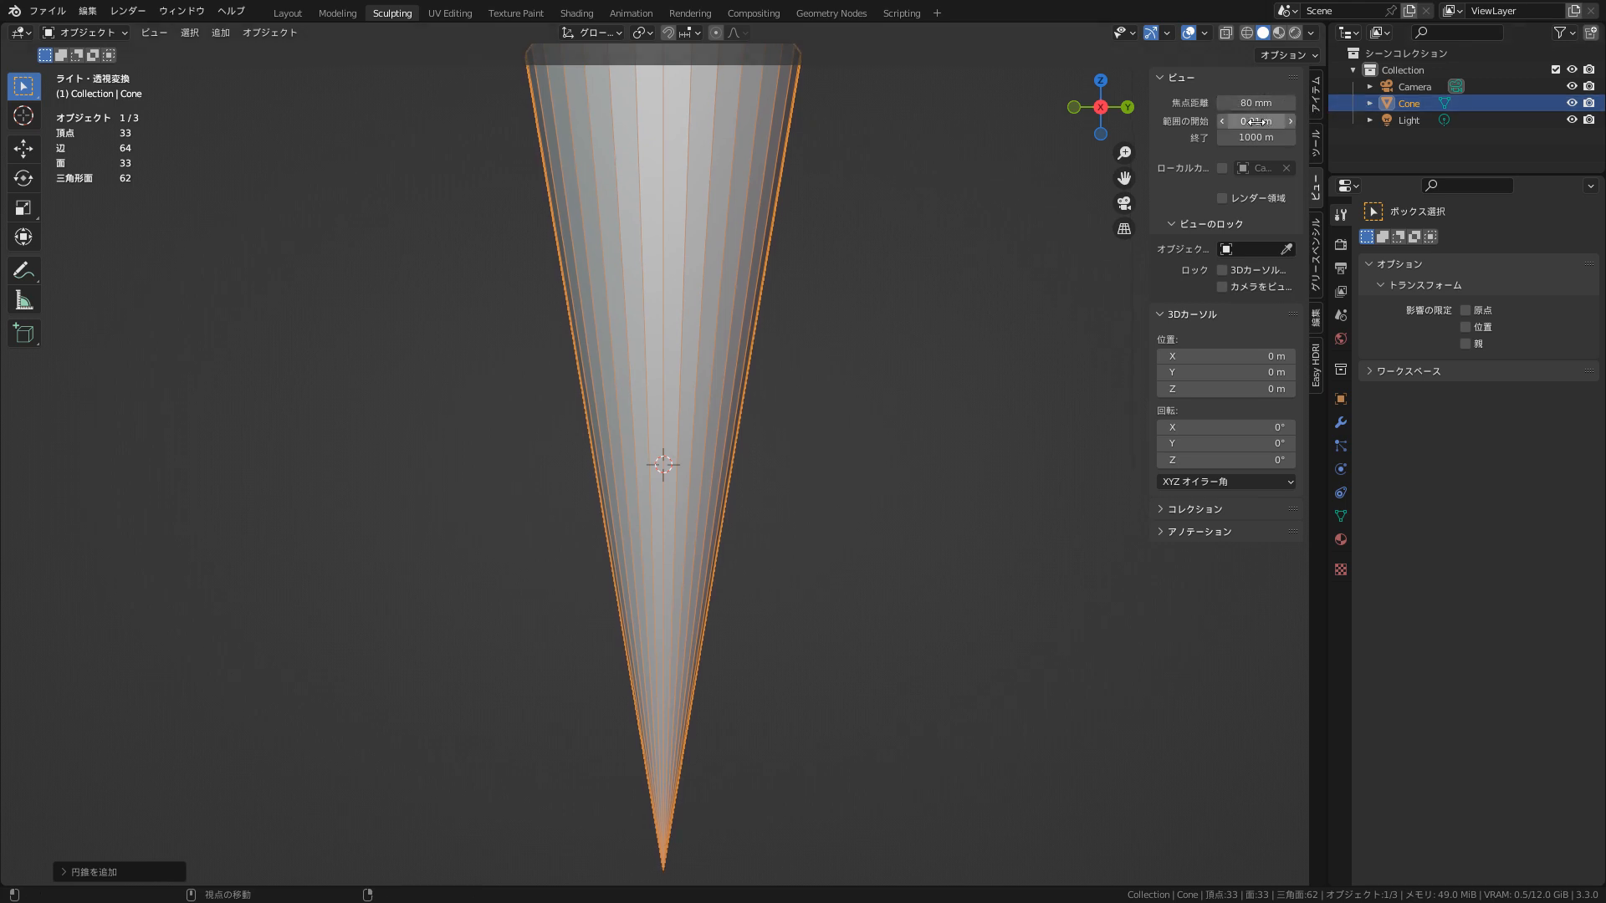
left_click_drag(1260, 122, 1176, 128)
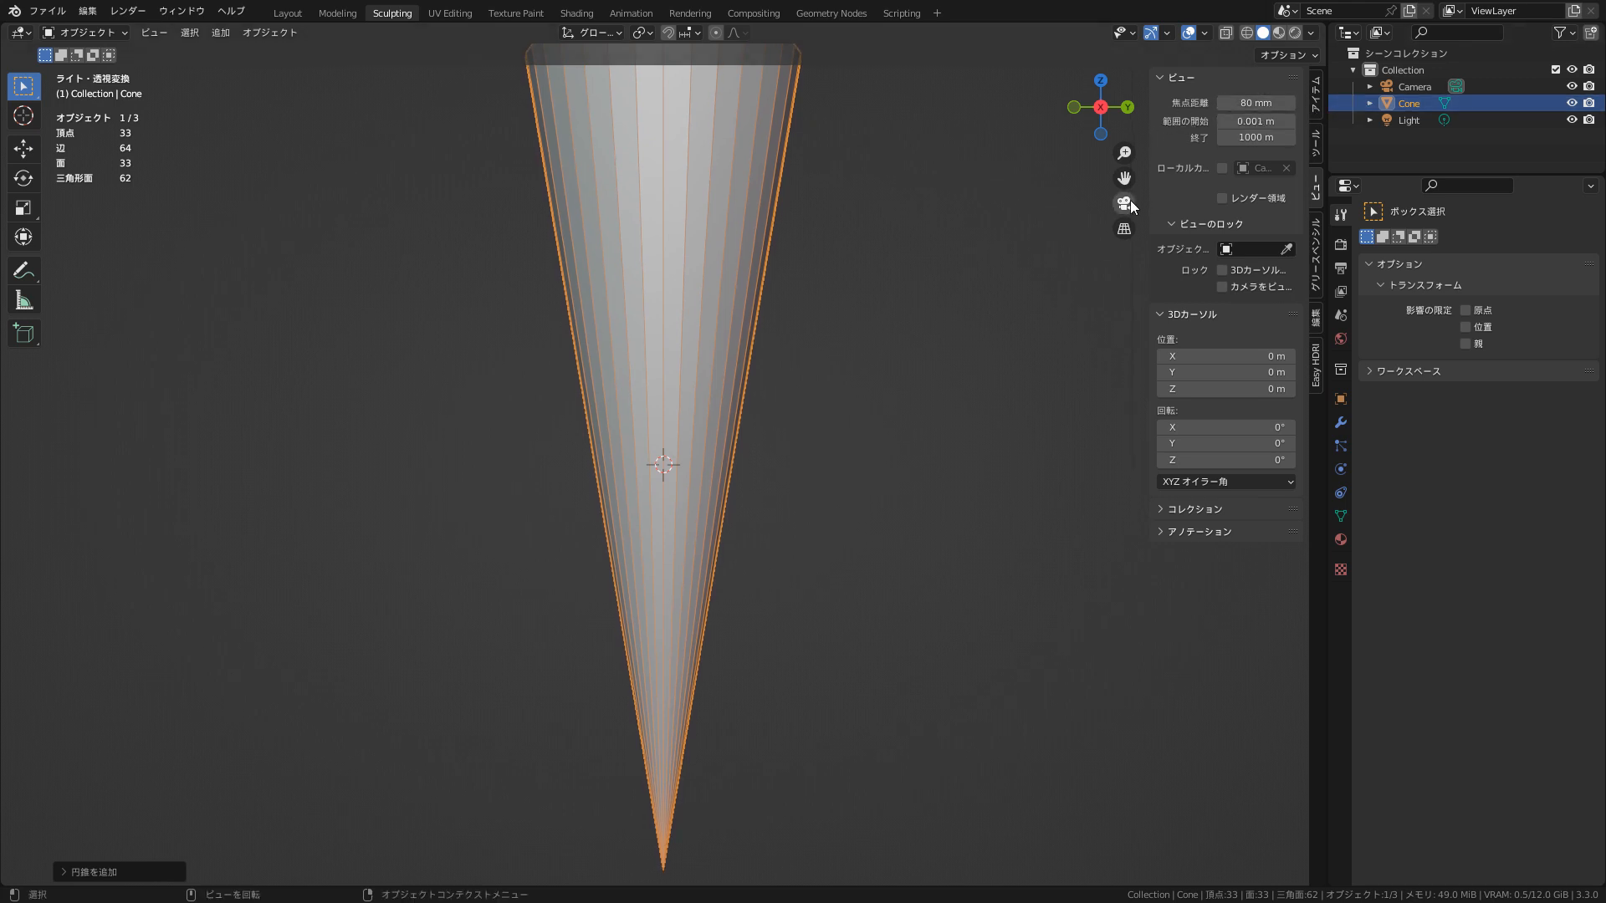
left_click(1124, 227)
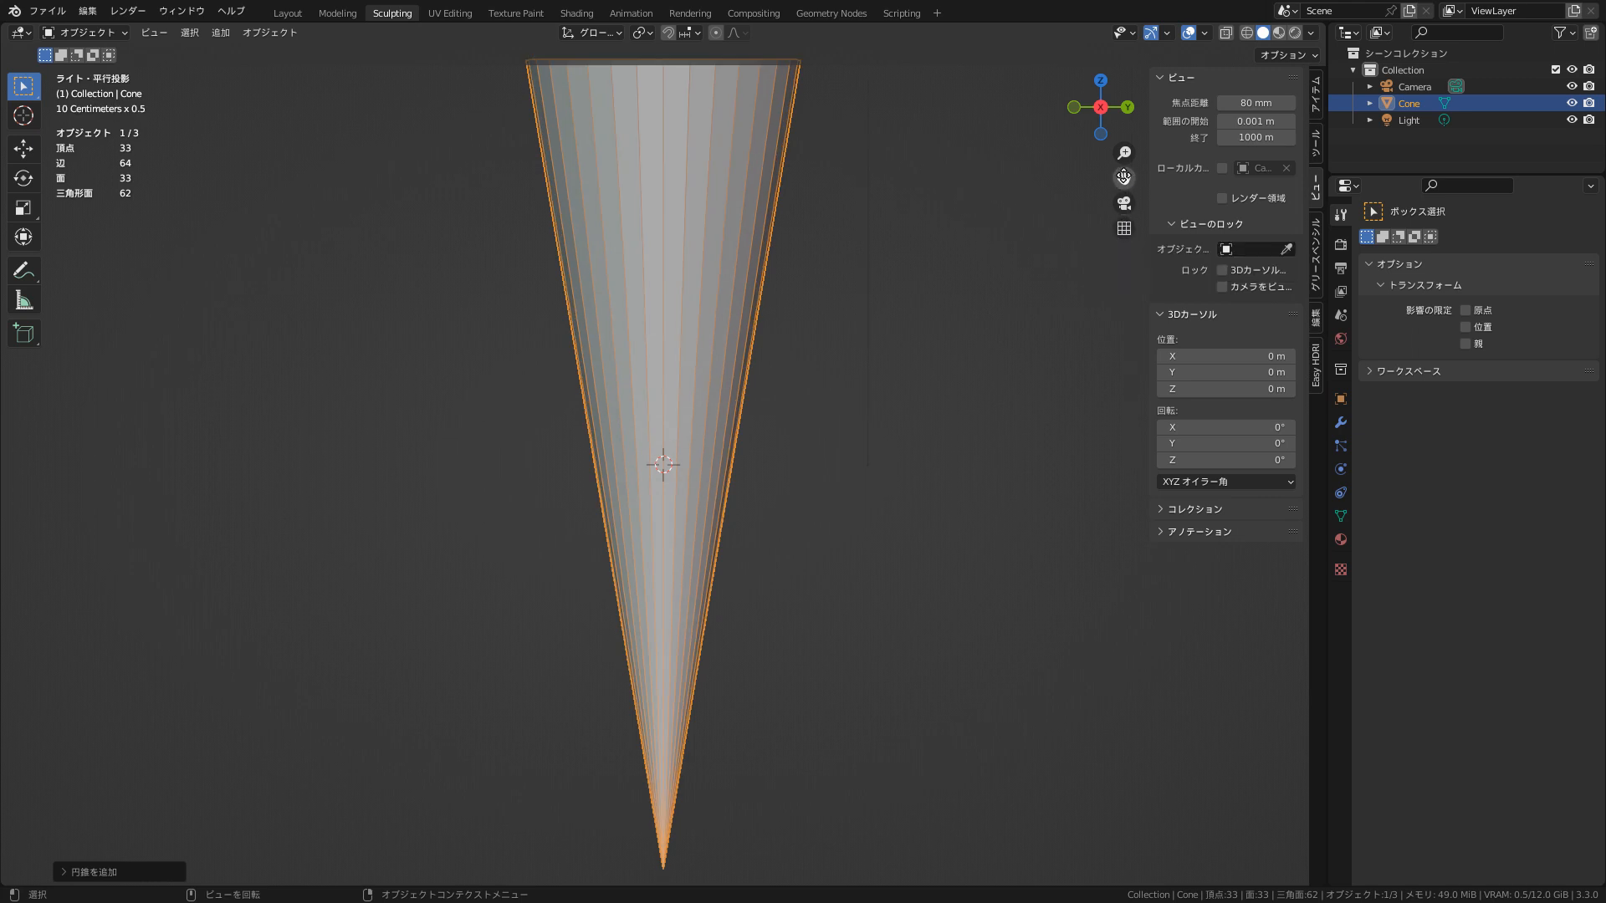
left_click_drag(1124, 177, 1122, 227)
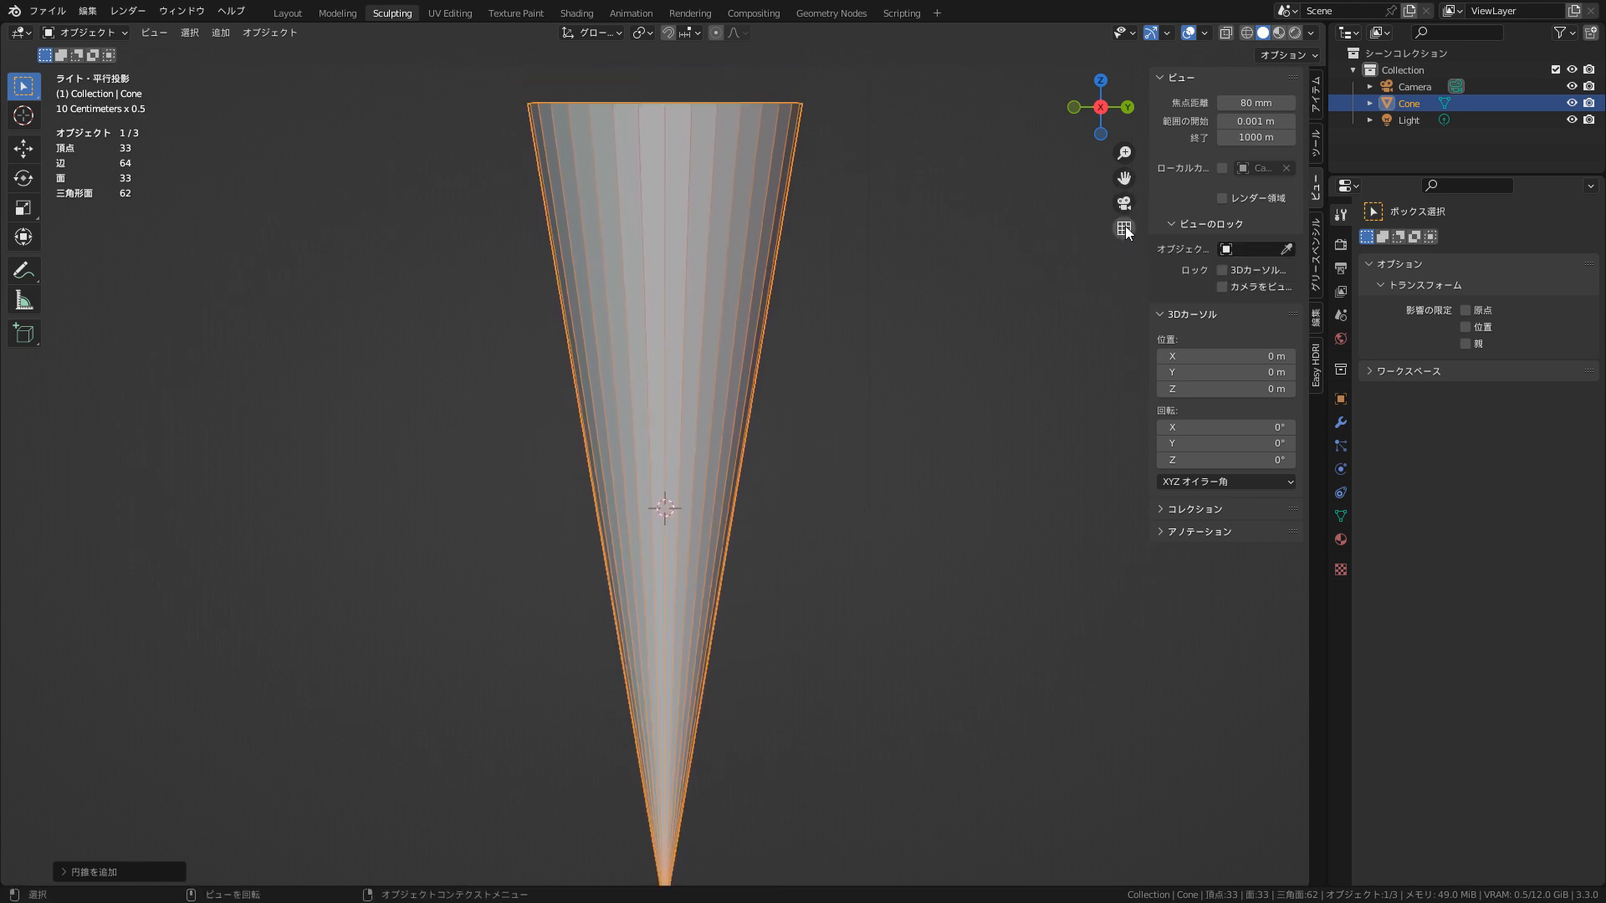
left_click(1124, 228)
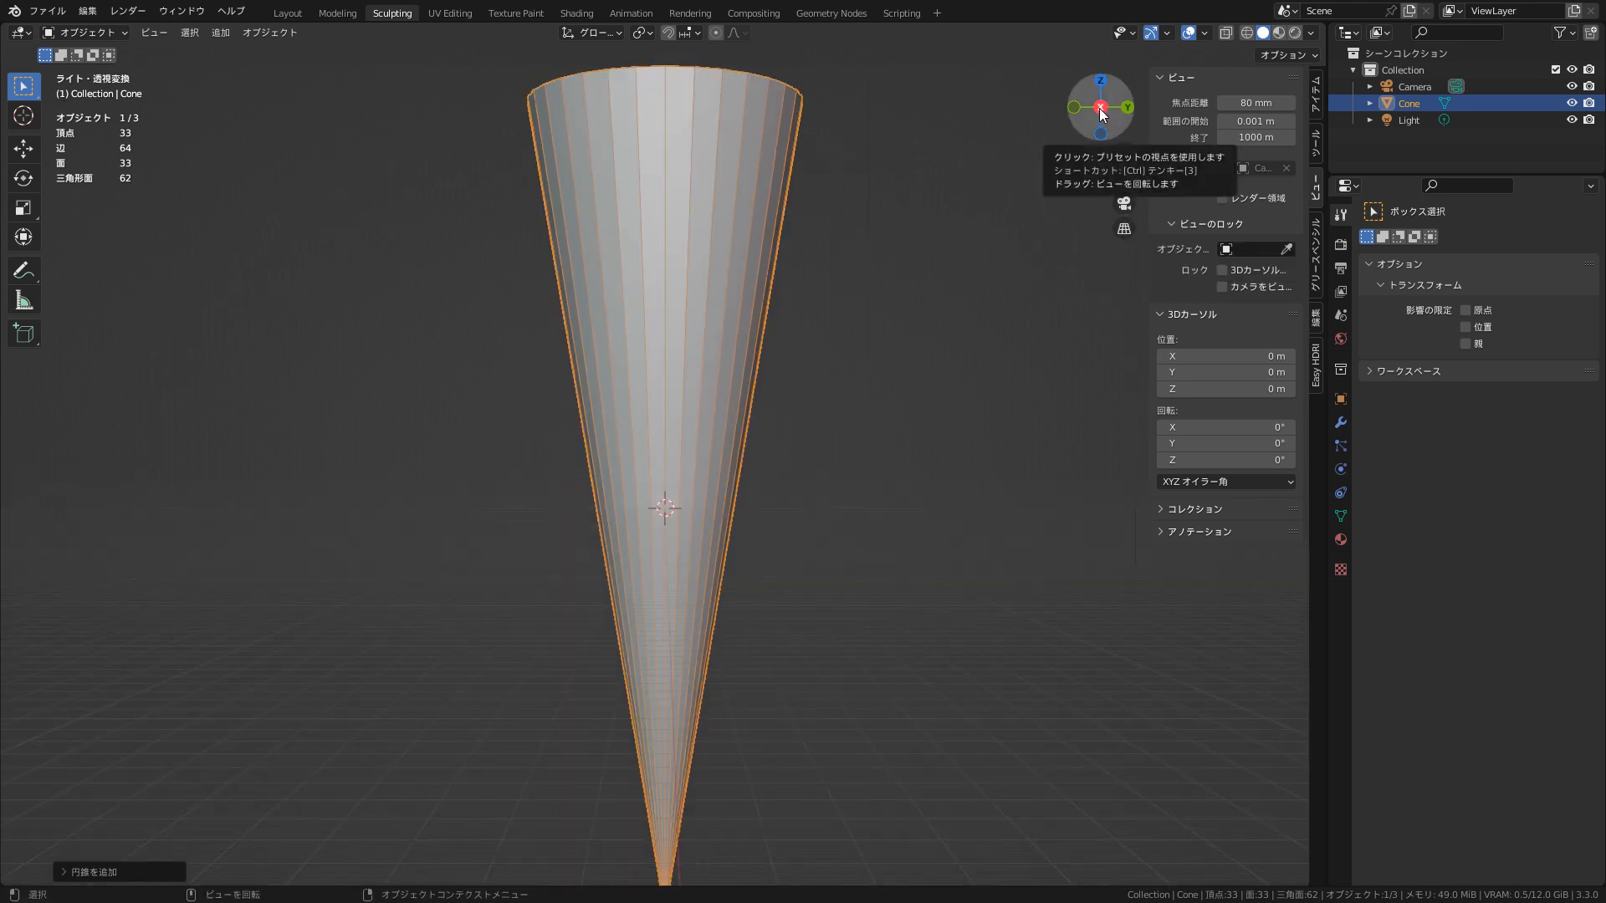
- Switch the selected cone from Object mode to Sculpt mode
left_click_drag(1099, 118, 1075, 155)
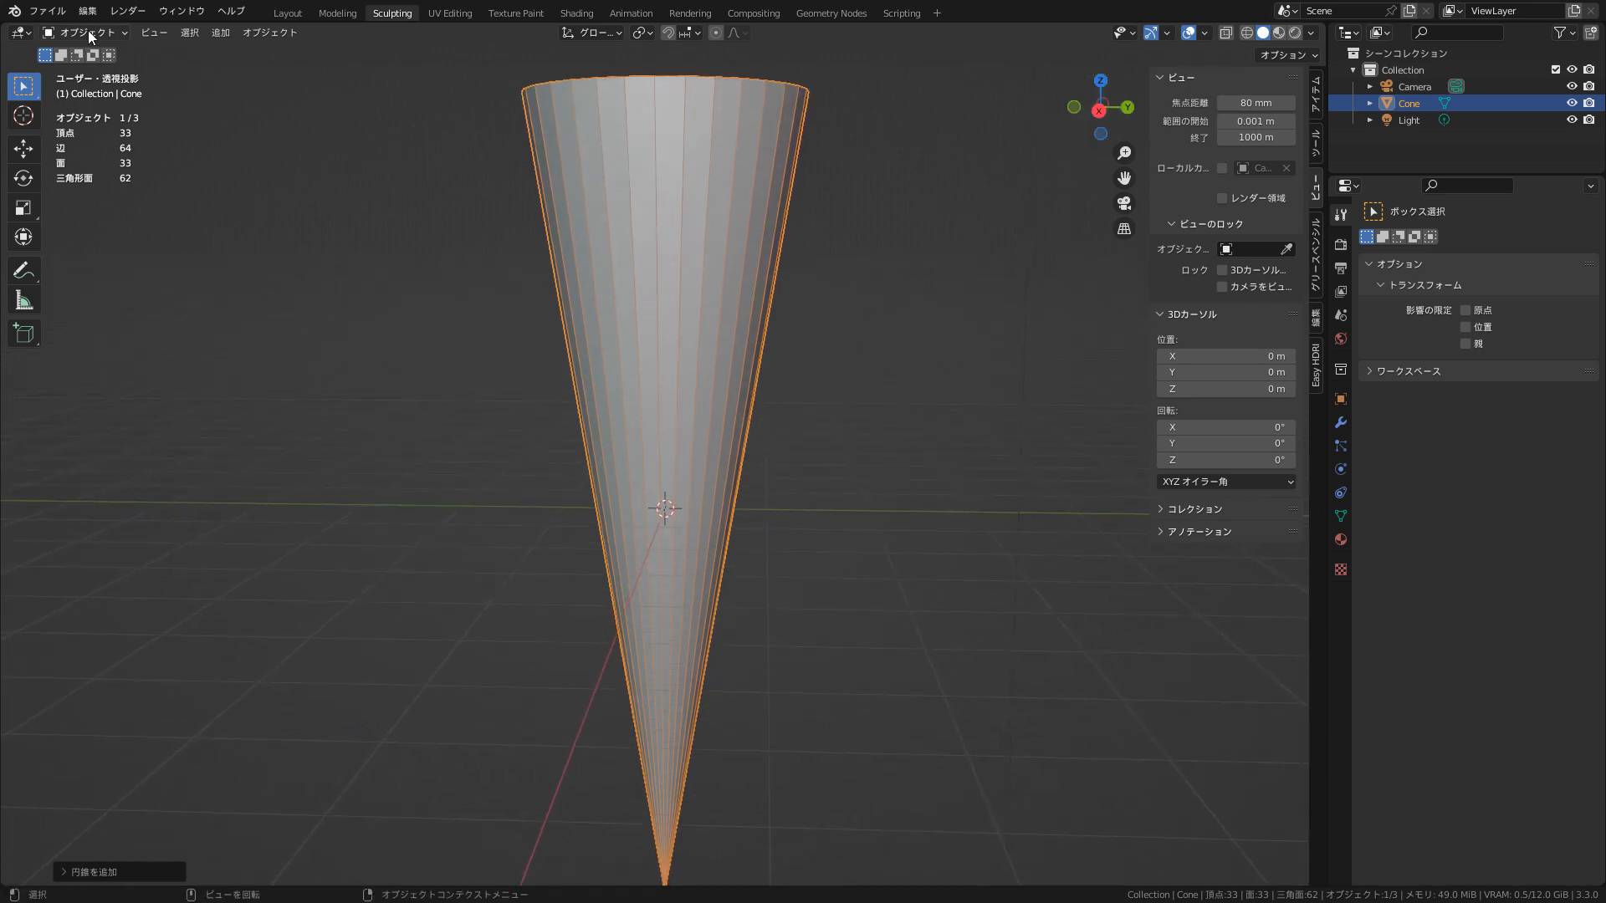
left_click(1402, 104)
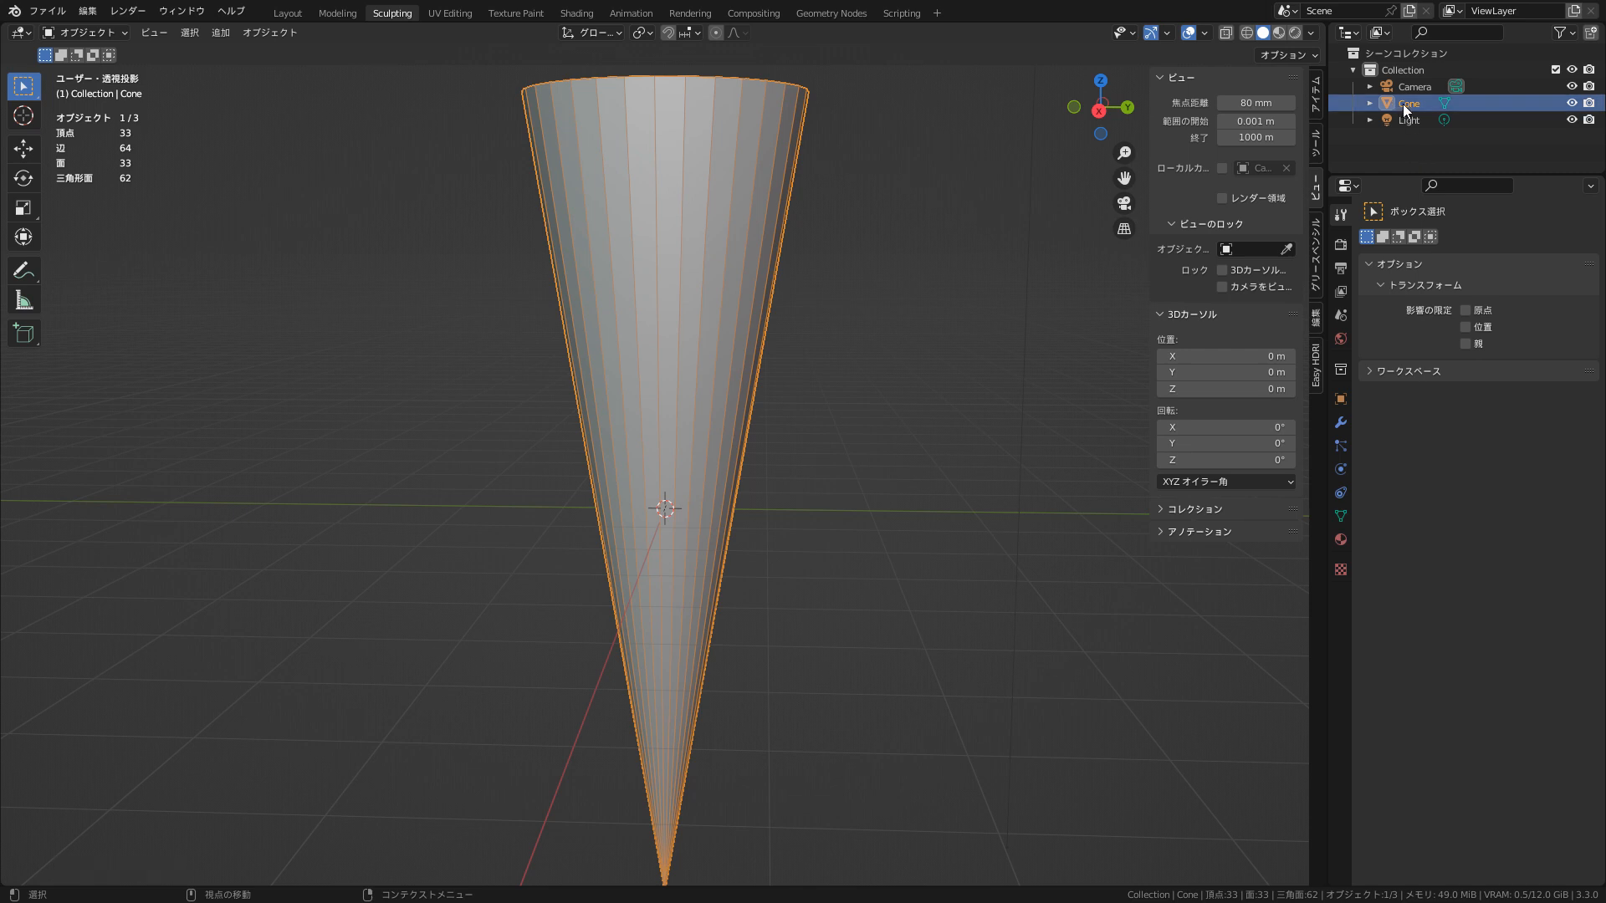
left_click(103, 33)
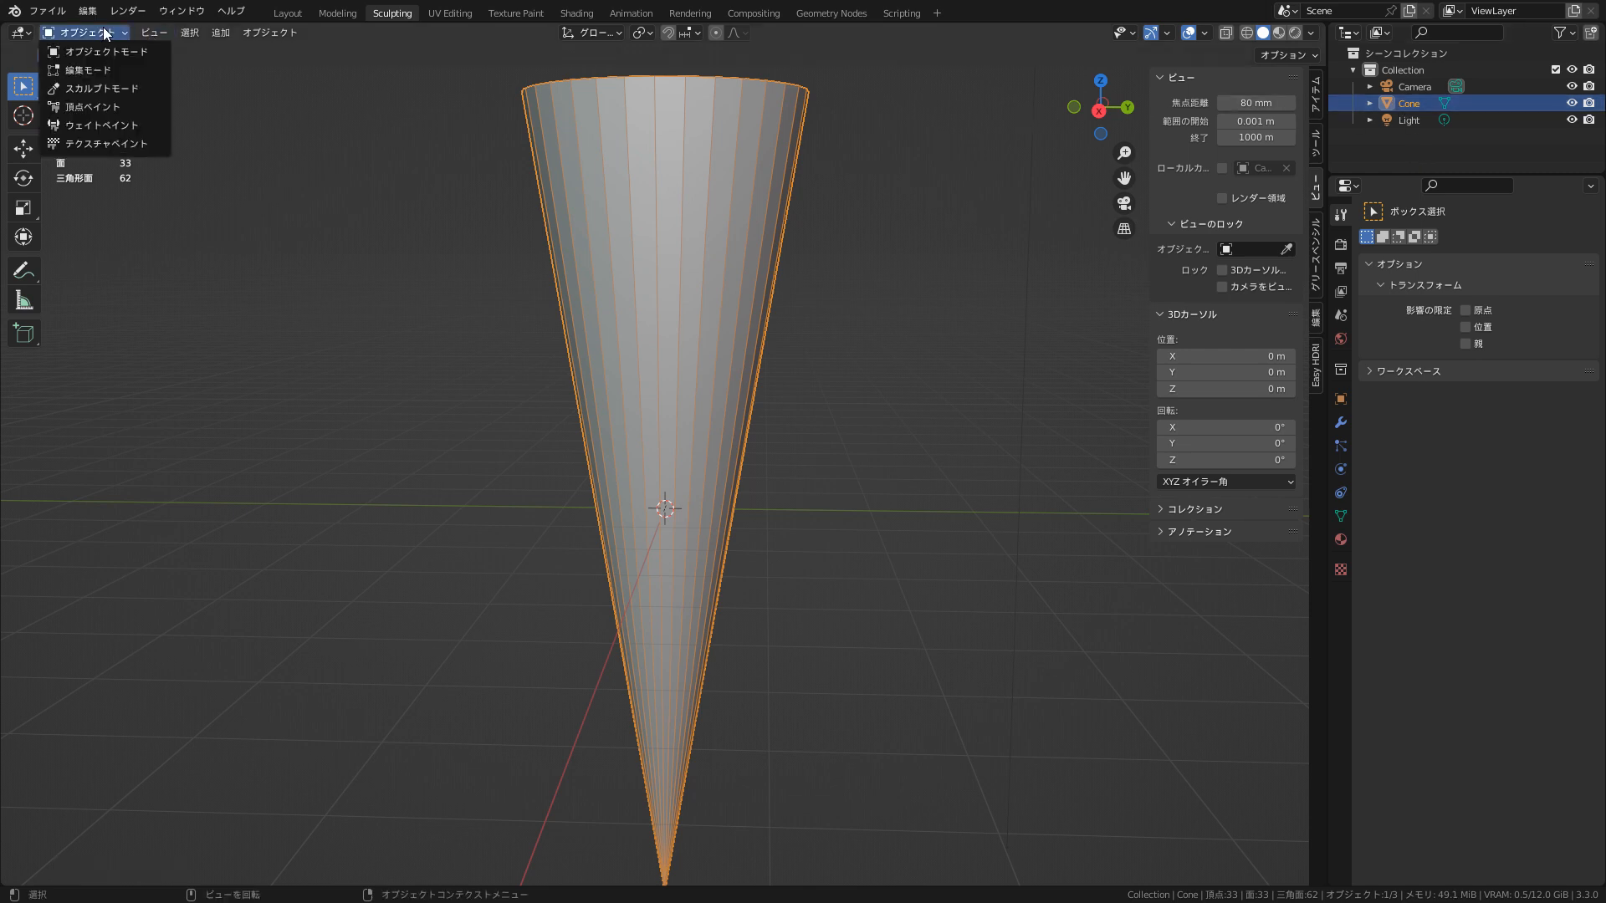
left_click(113, 89)
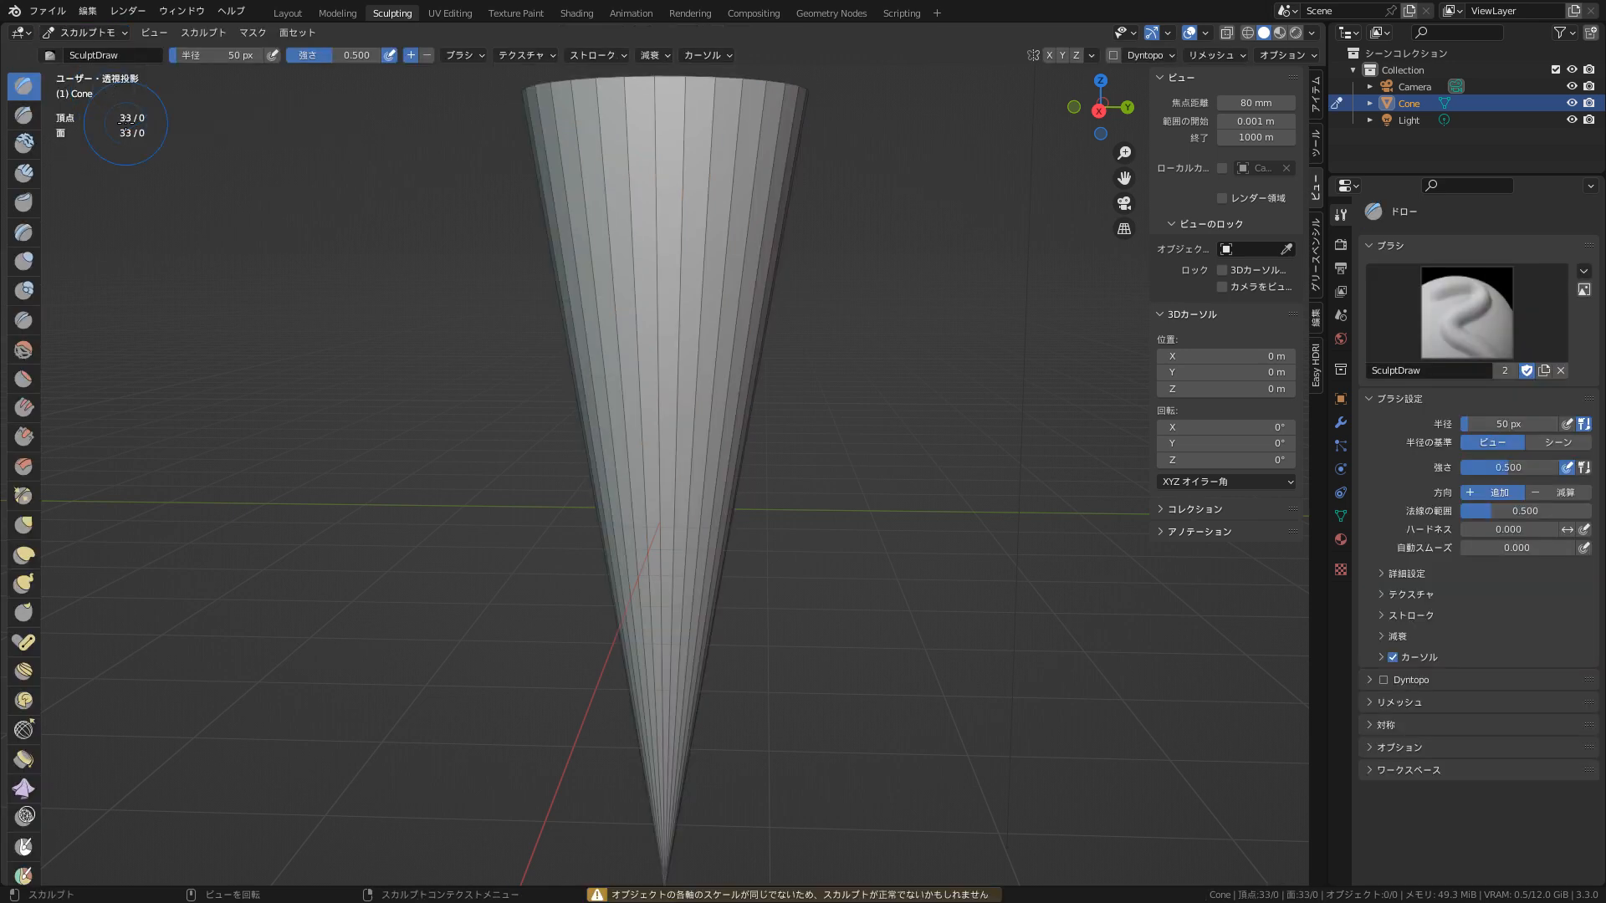
- Voxel-remesh the cone with a voxel size of 0.03 m
left_click(1229, 55)
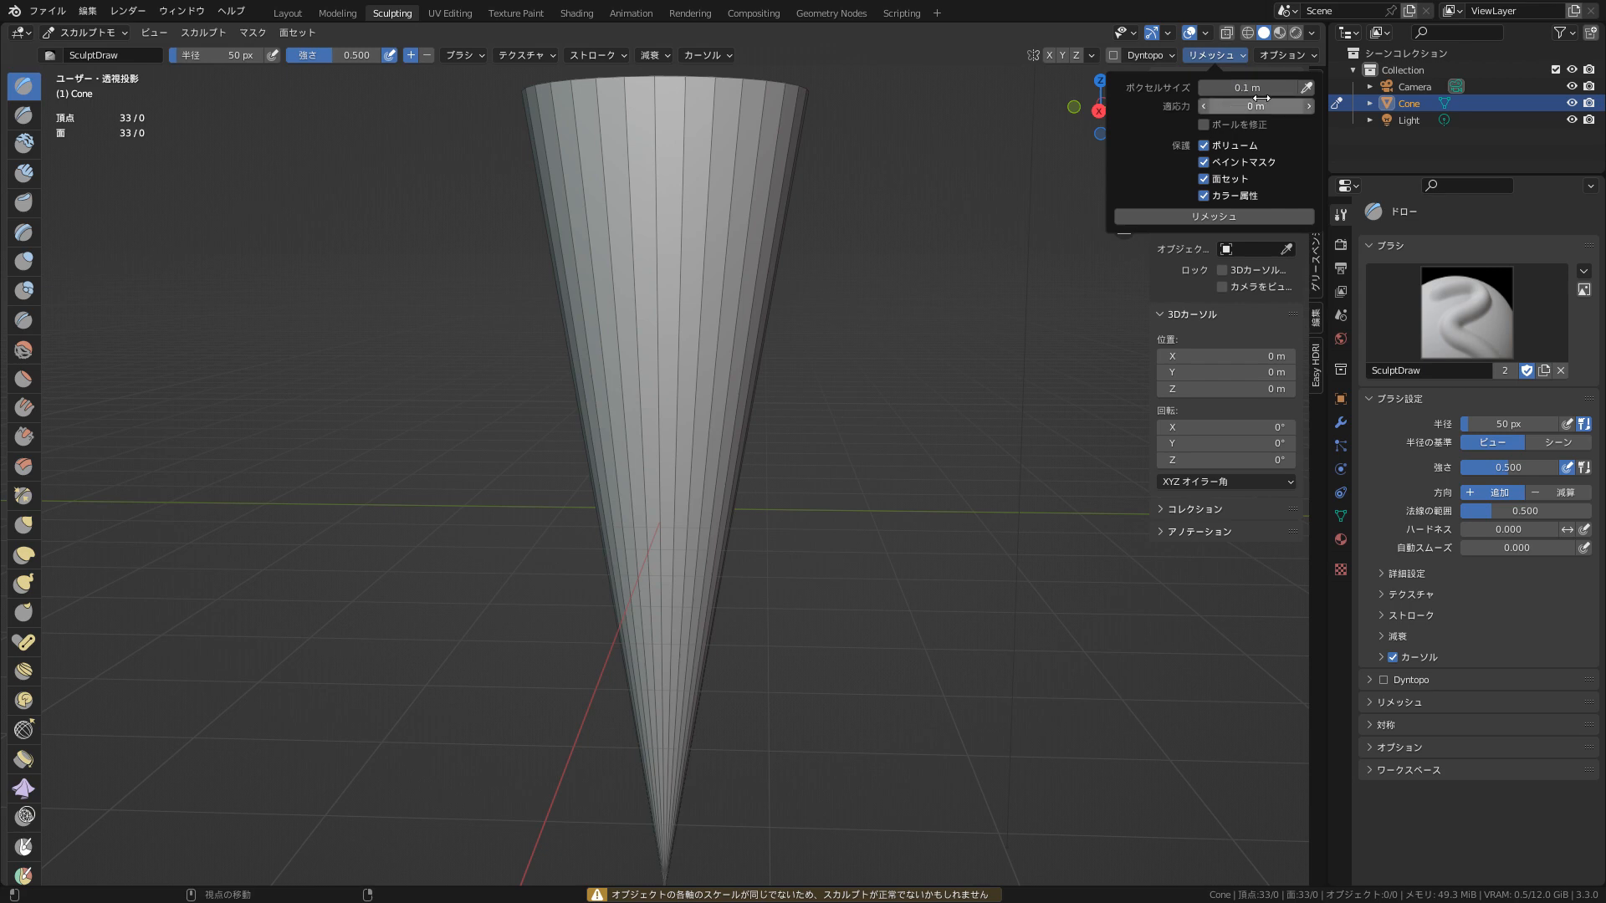
left_click(1203, 89)
left_click(1203, 88)
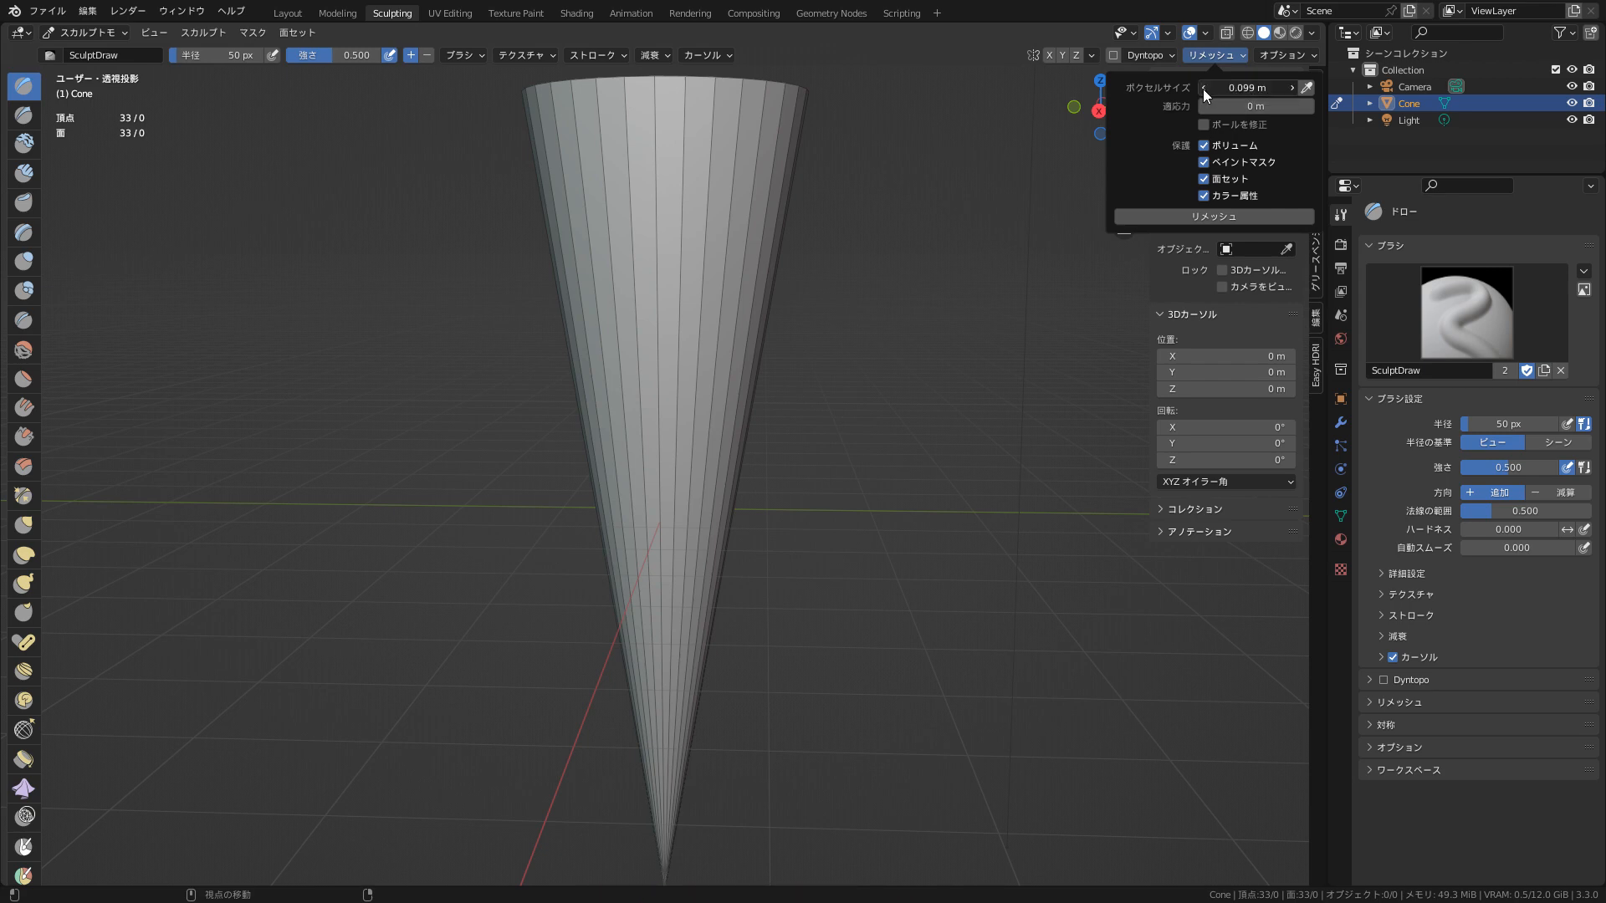
left_click_drag(1222, 87, 1192, 82)
left_click(1229, 216)
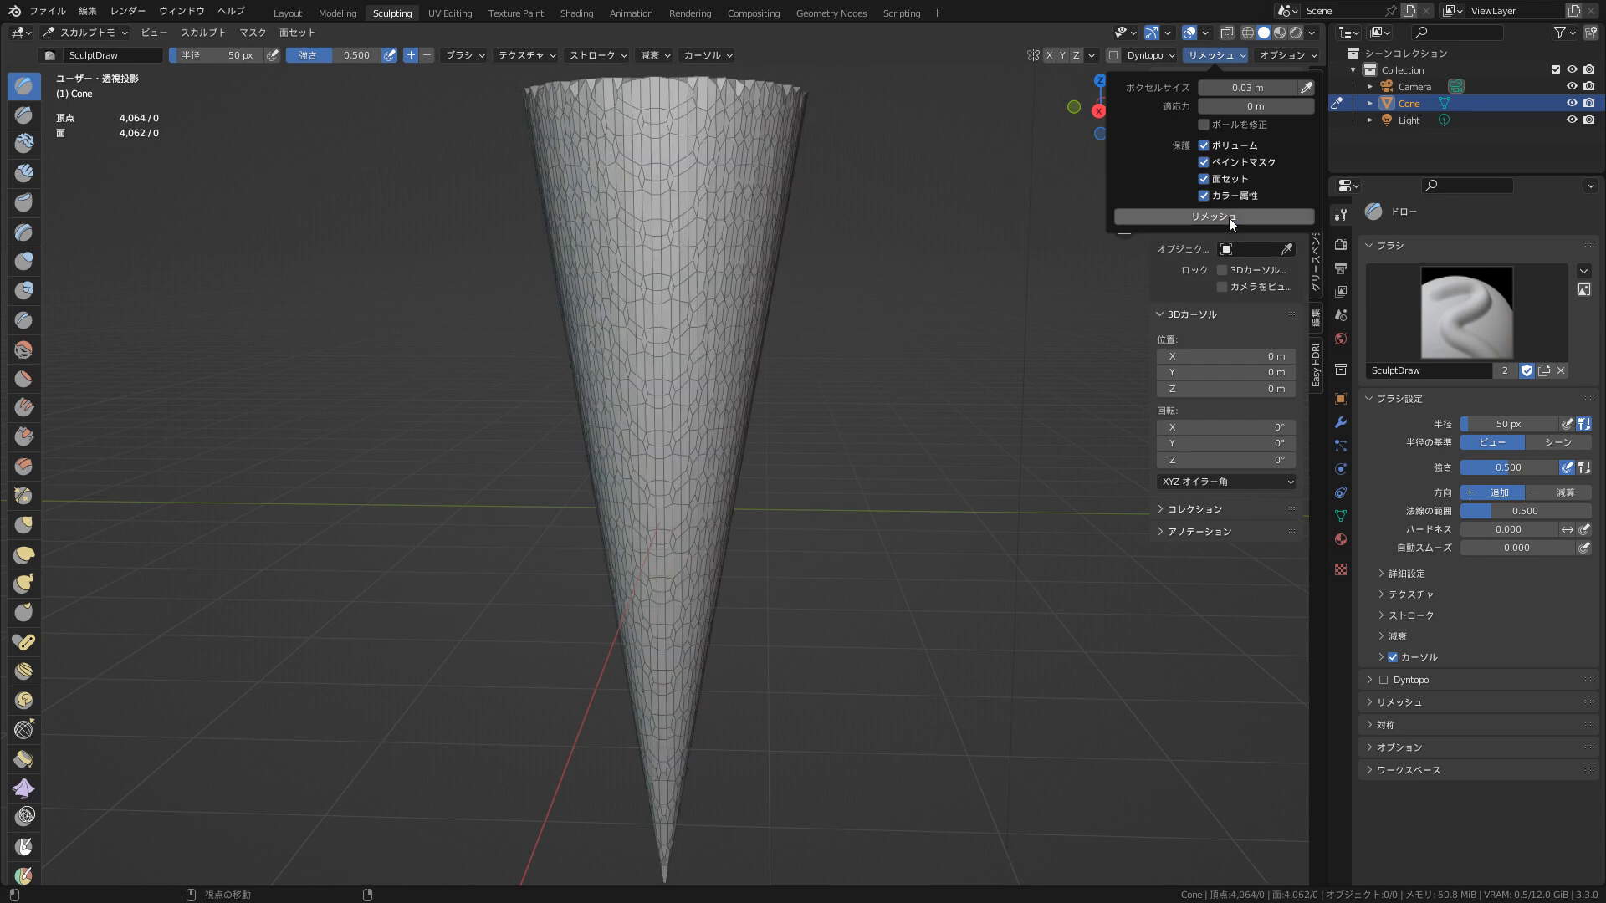
- Reduce the remesh voxel size to 0.02 m and remesh the cone again
left_click(1245, 54)
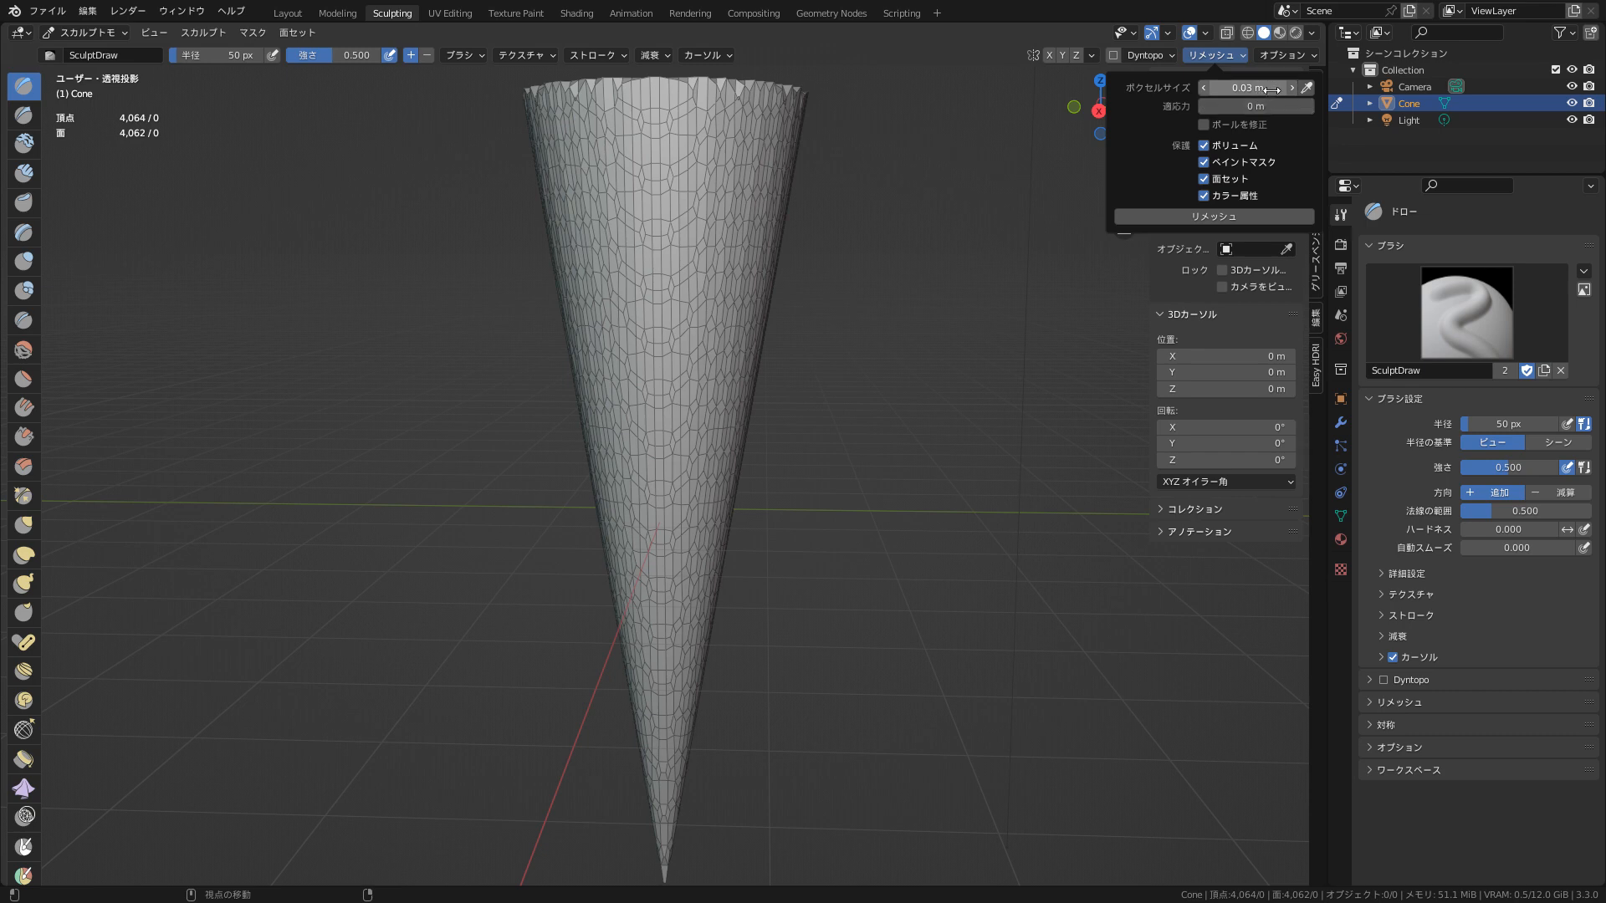
double_click(1203, 89)
left_click(1171, 102)
left_click(1202, 87)
left_click(1199, 90)
left_click(1202, 86)
left_click(1202, 86)
left_click(1202, 87)
left_click(1200, 87)
left_click(1197, 87)
left_click(1198, 87)
left_click(1198, 86)
left_click(1198, 86)
left_click(1201, 87)
left_click(1203, 87)
left_click(1290, 87)
left_click(1292, 88)
left_click(1229, 218)
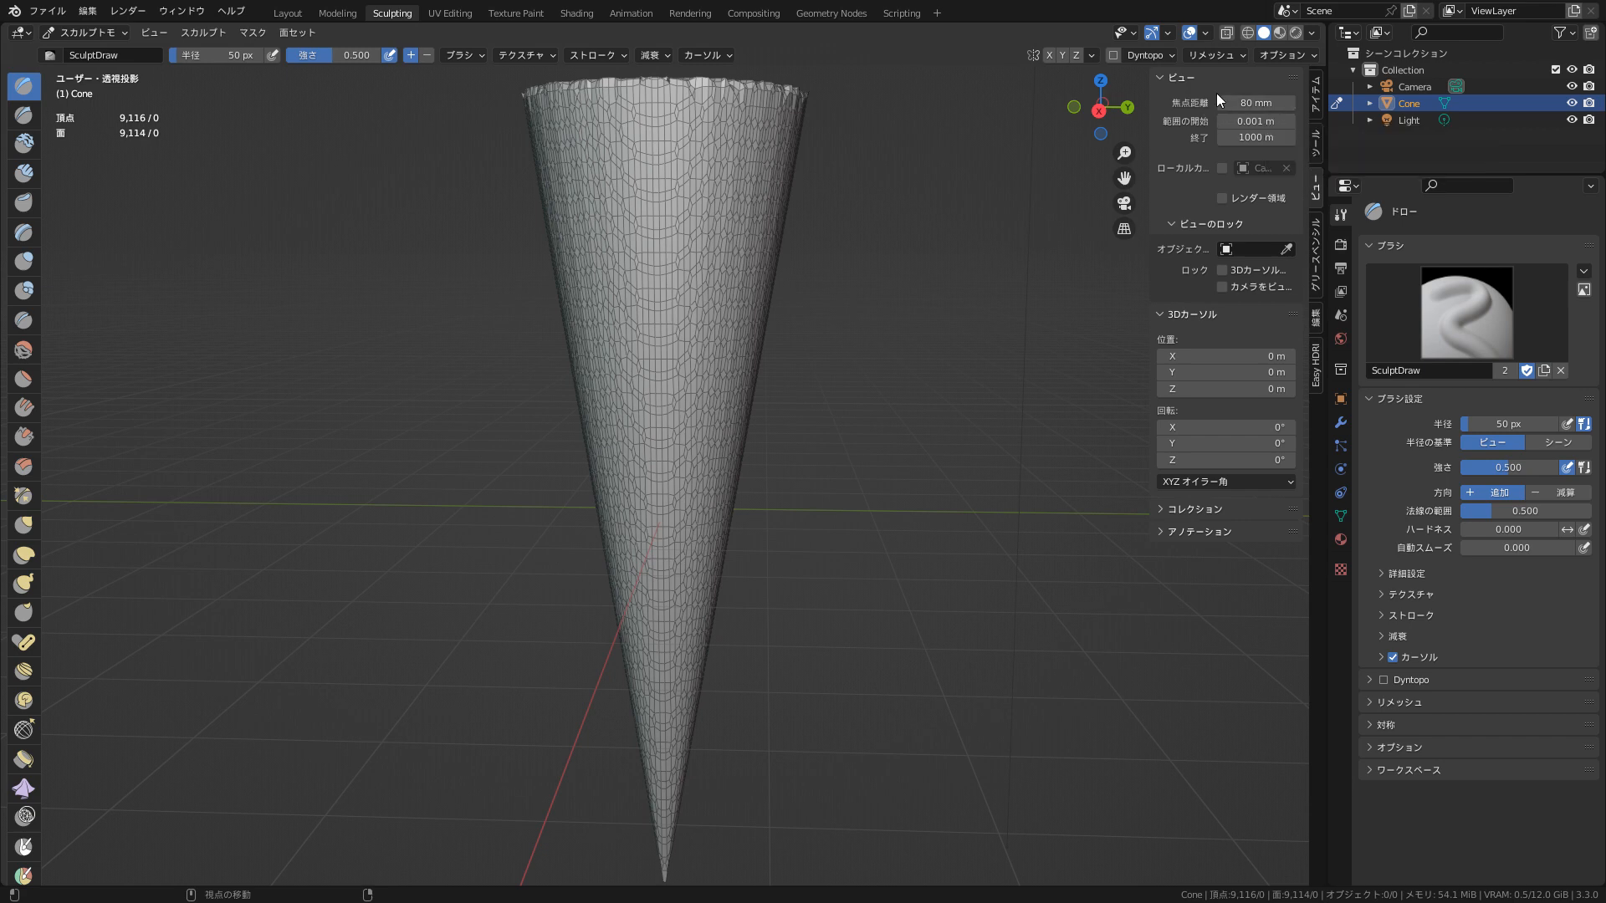
- Sample the remesh voxel size from the upper part of the cone's surface and remesh with the sampled value
left_click(1212, 55)
mouse_move(1288, 55)
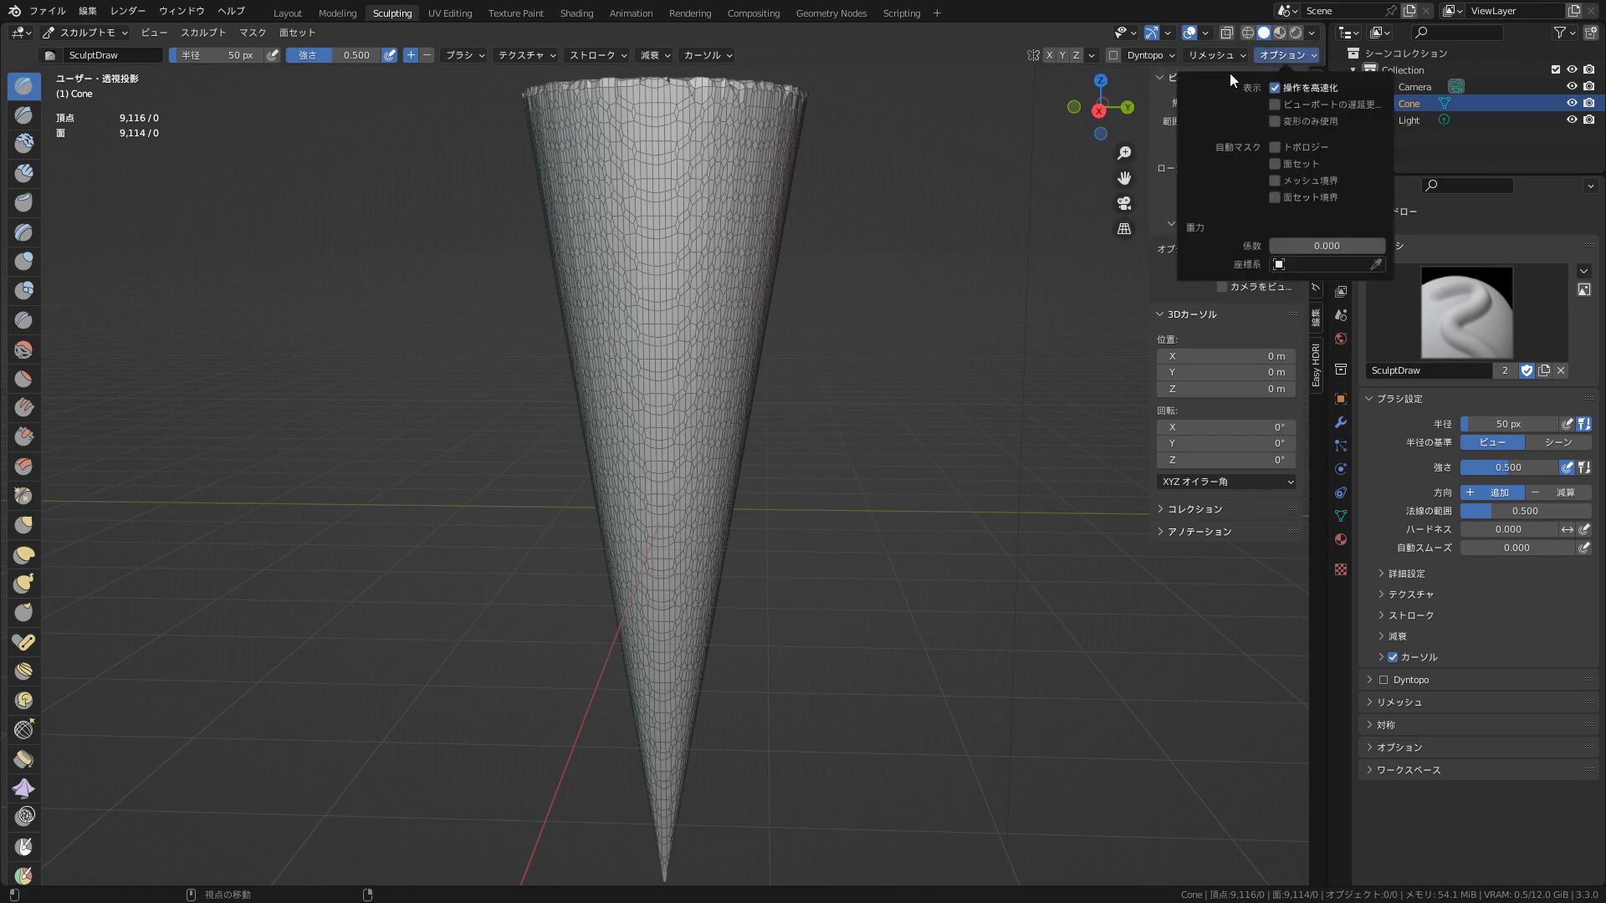
mouse_move(1223, 57)
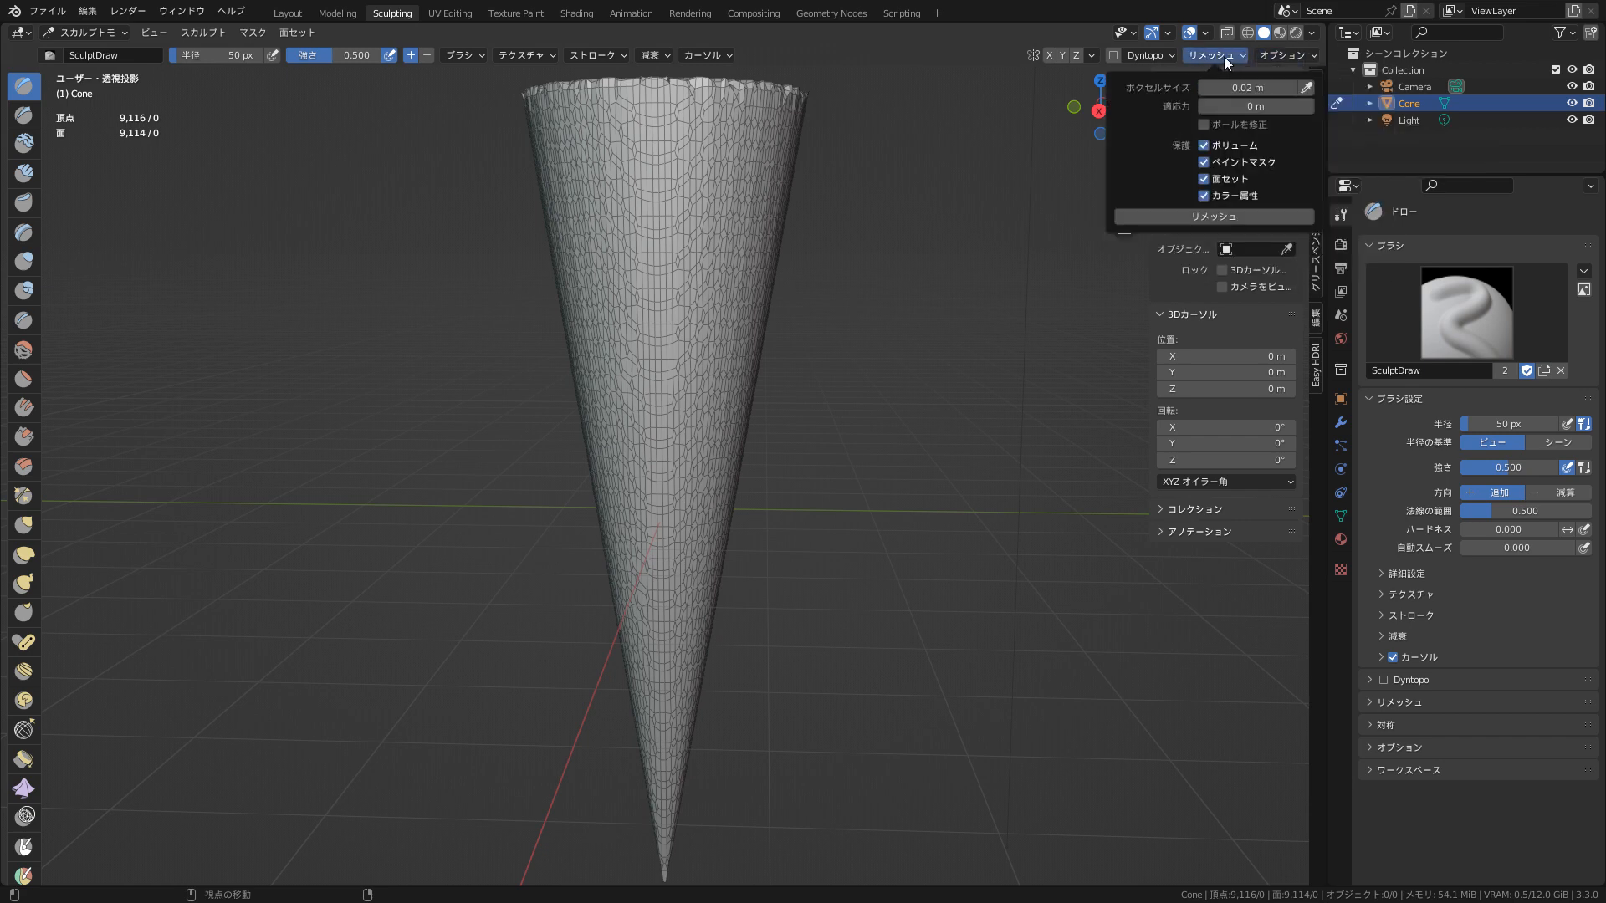
left_click(1306, 87)
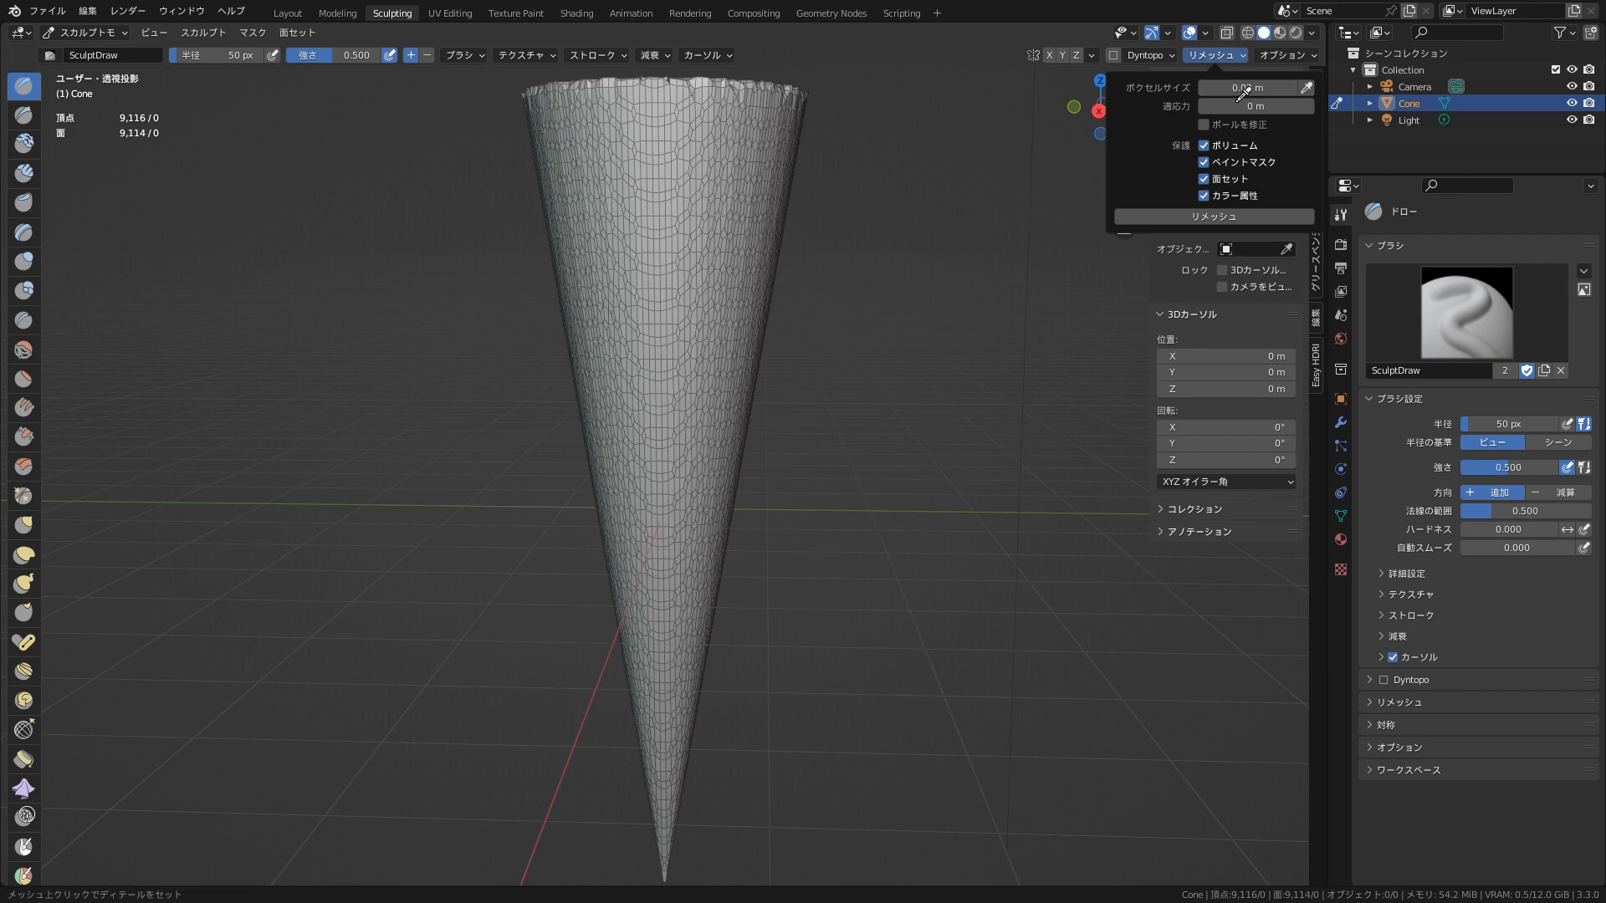
left_click(736, 250)
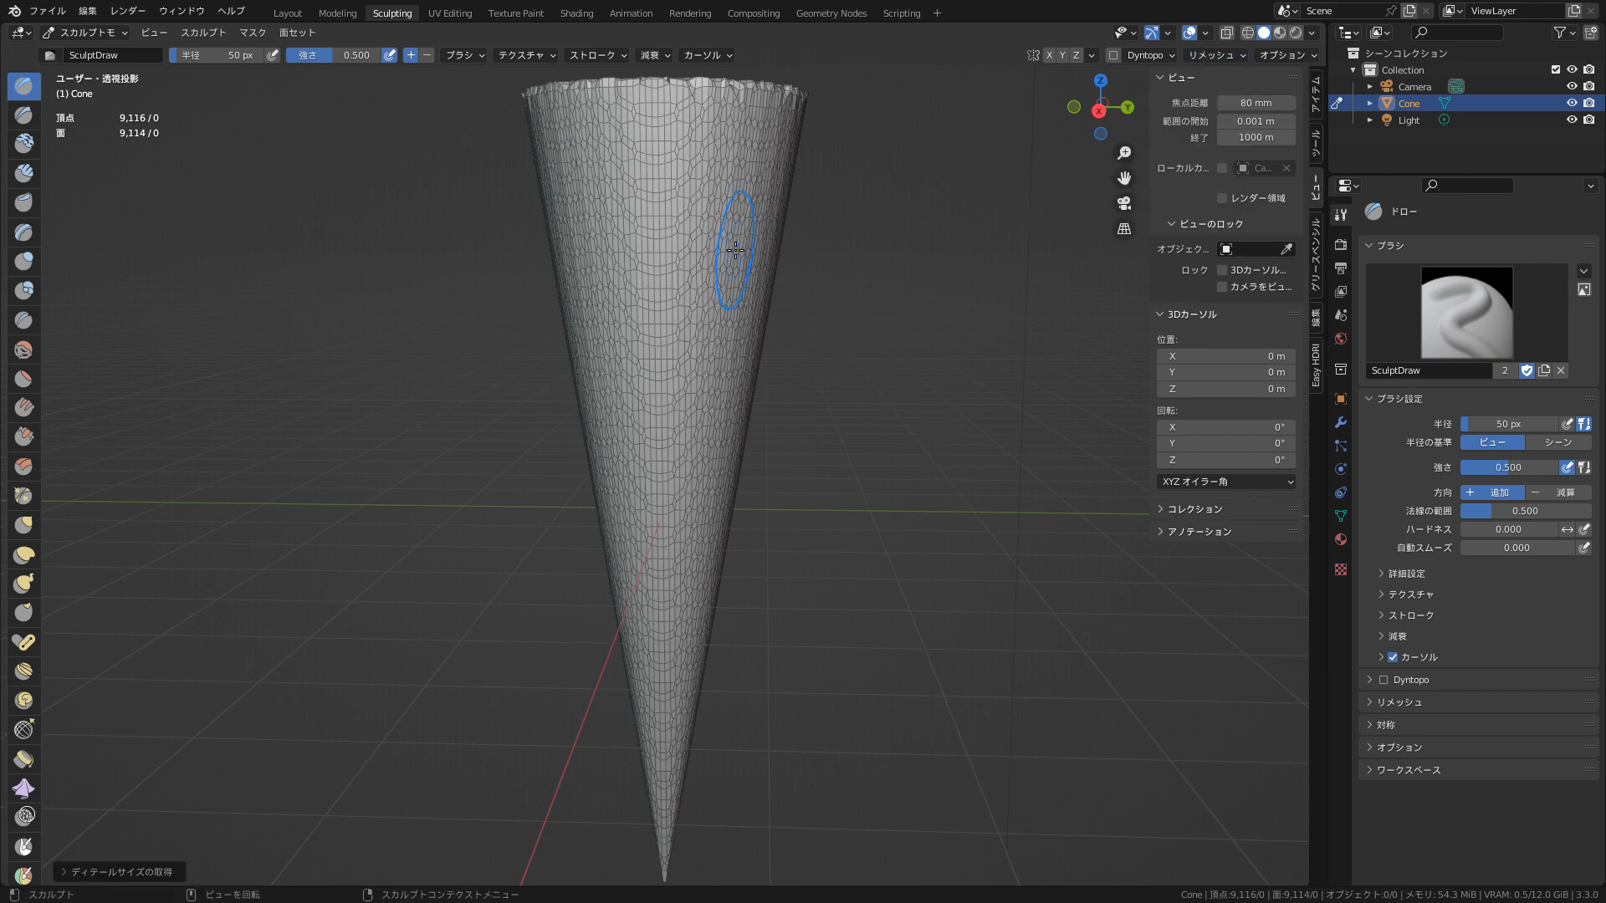
left_click(1211, 55)
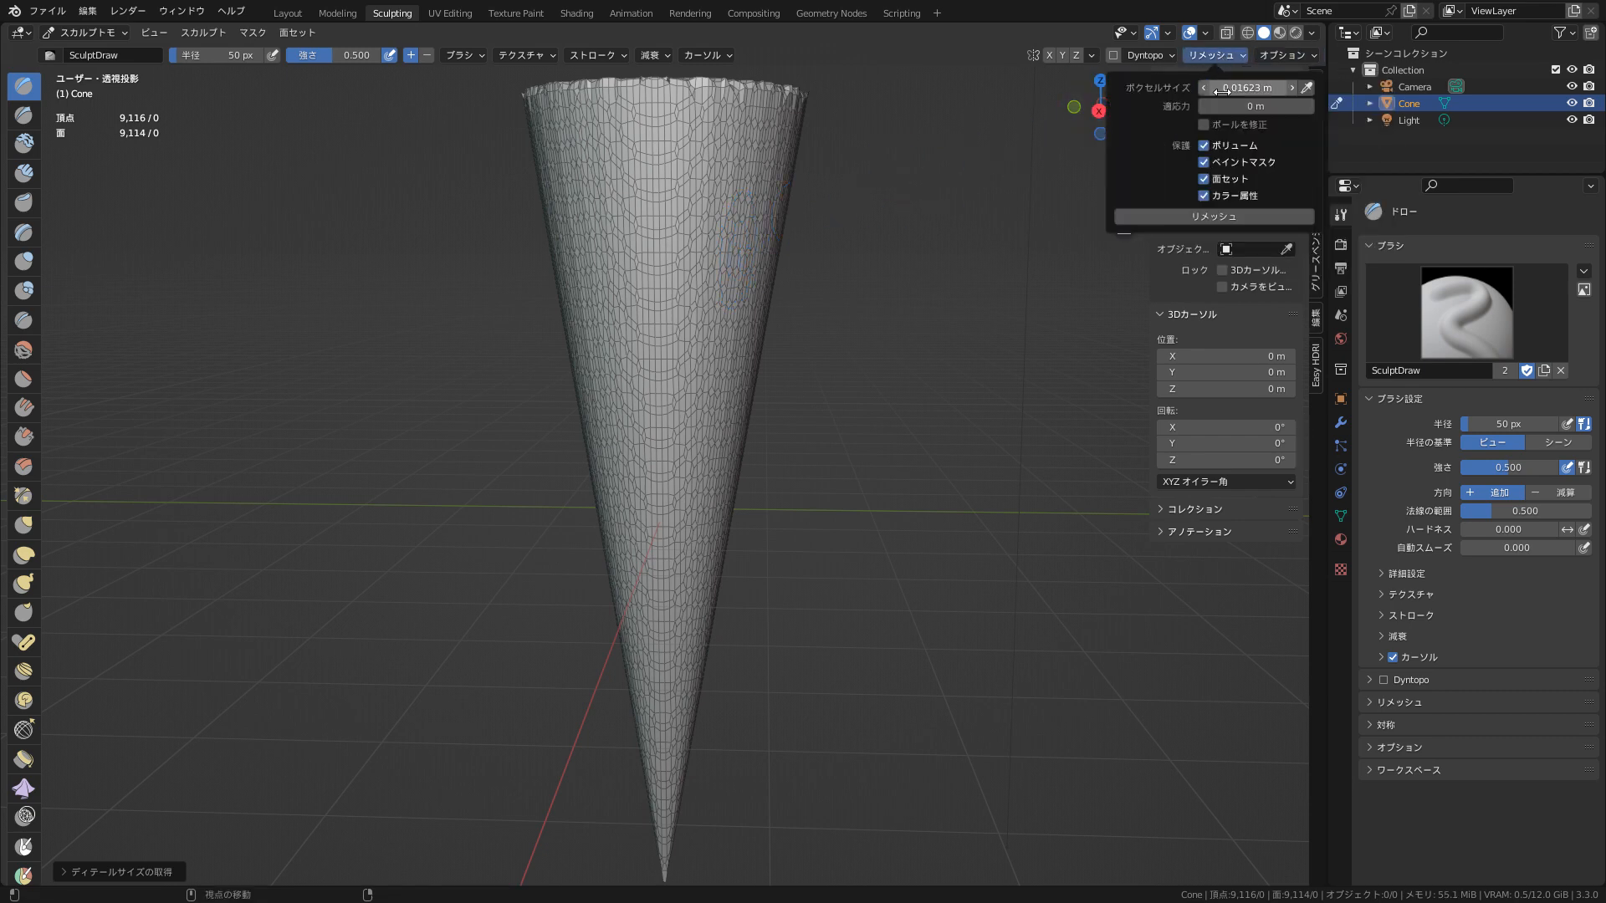
left_click(1226, 218)
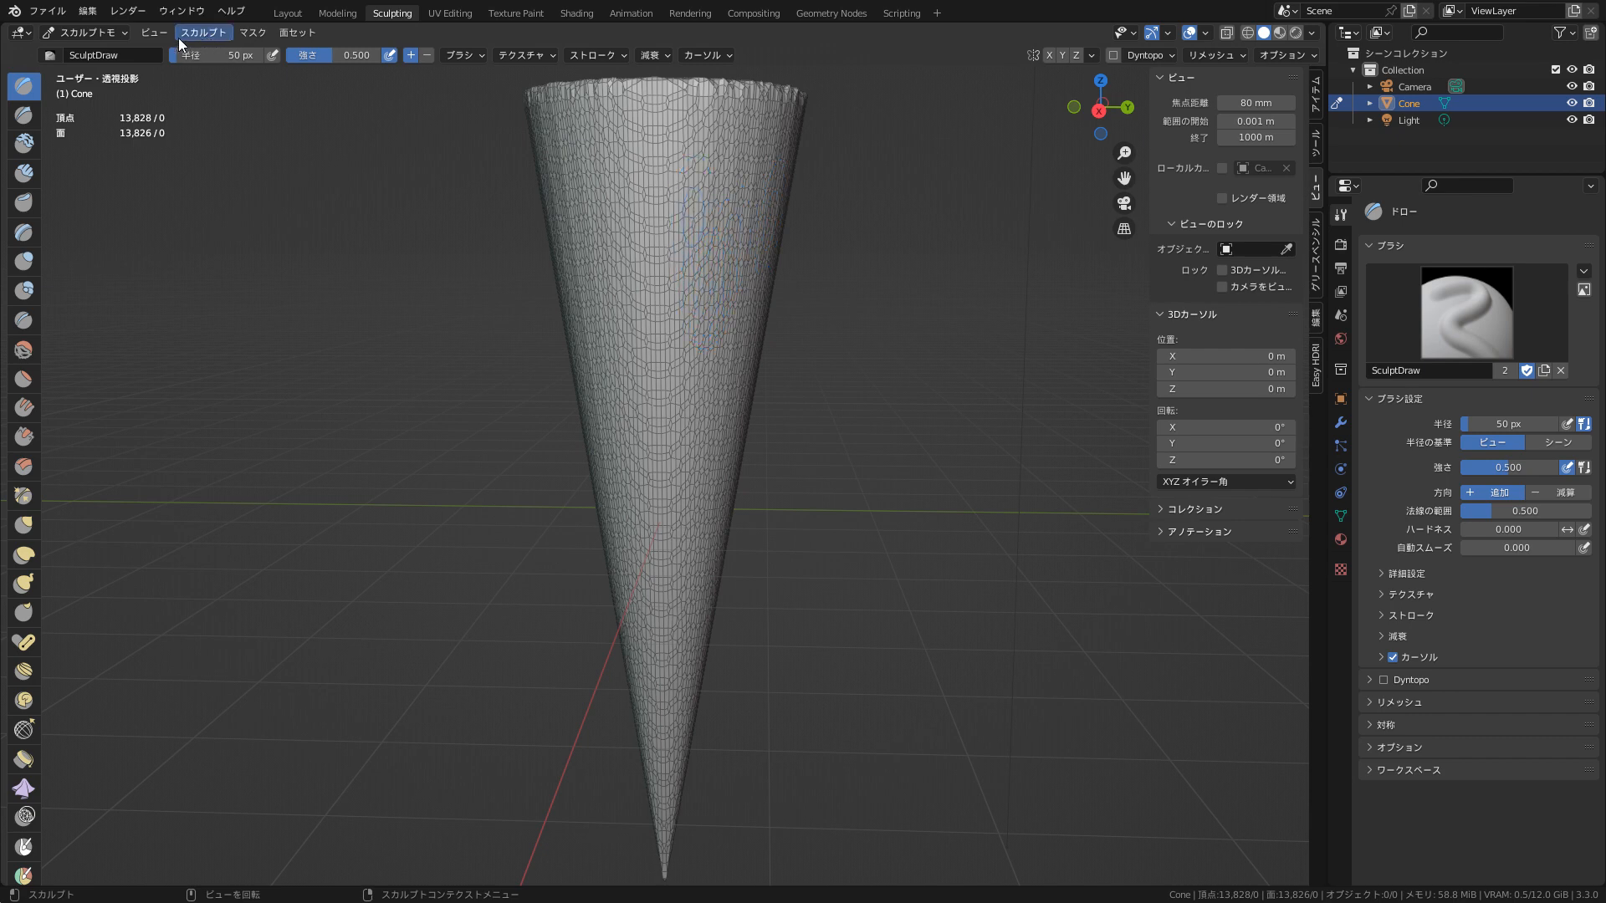
- Return the cone to Object mode and apply smooth shading to it
left_click(87, 30)
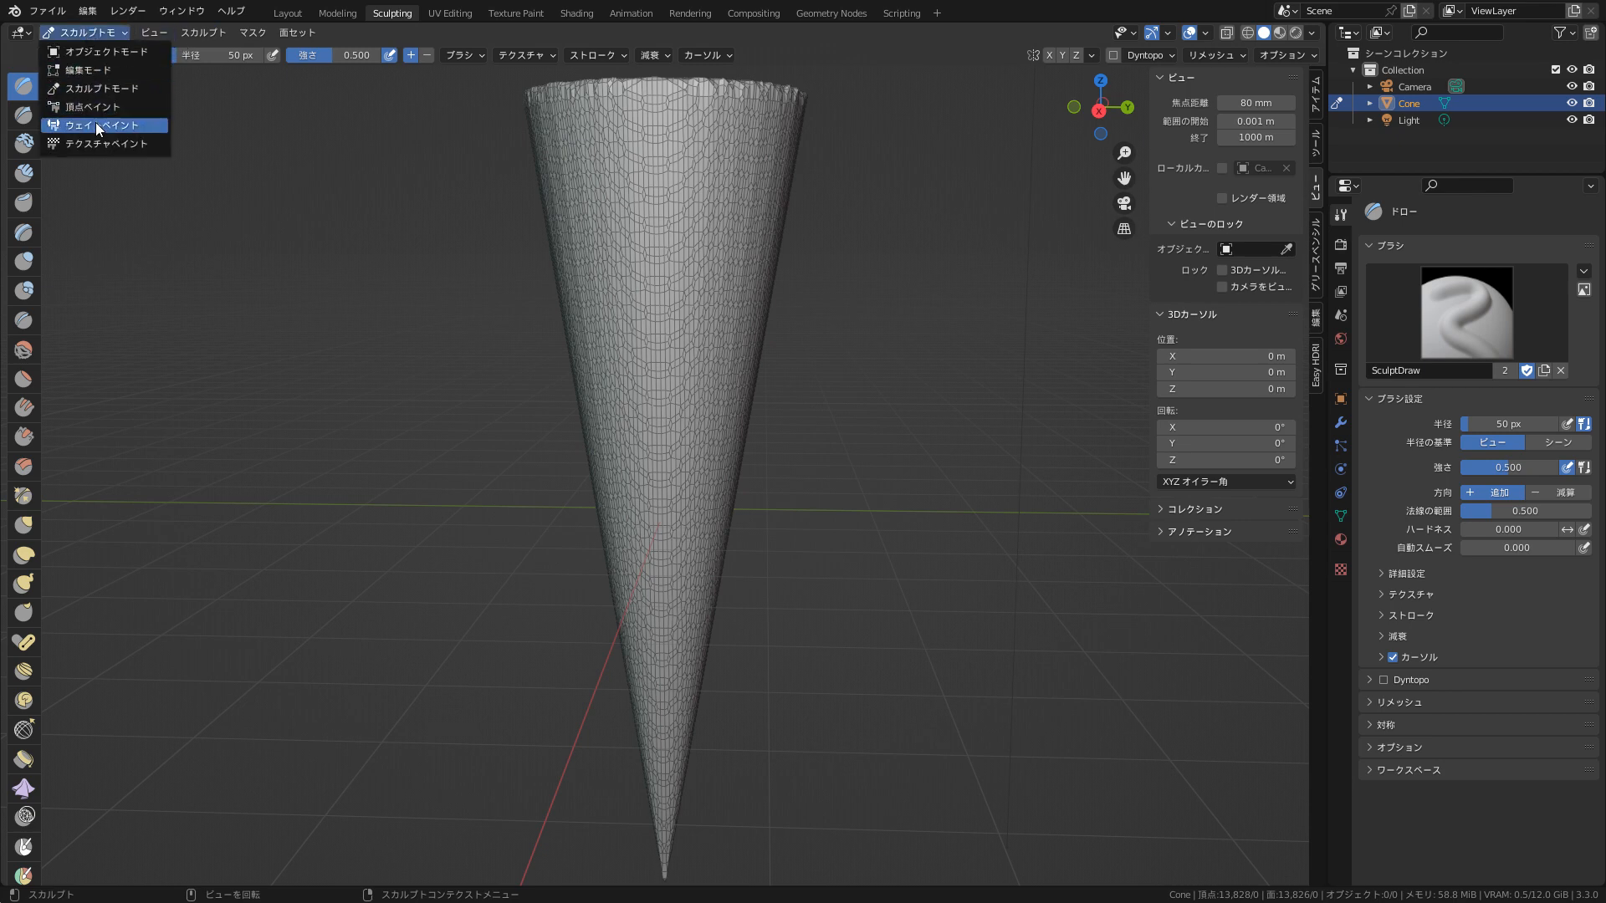
left_click(115, 52)
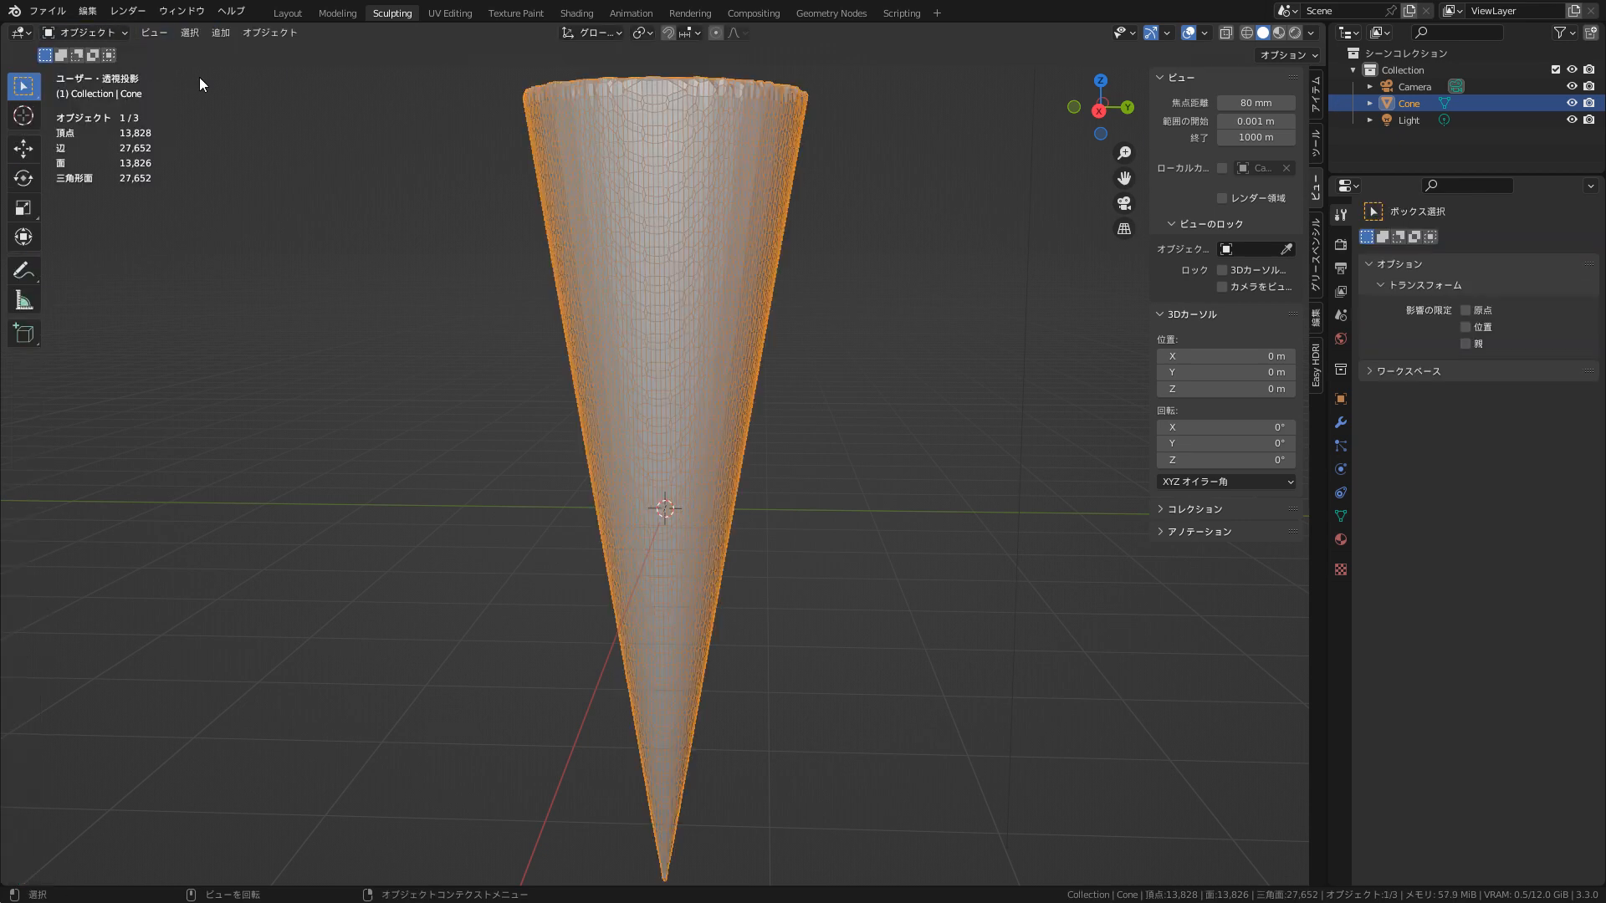
left_click(279, 32)
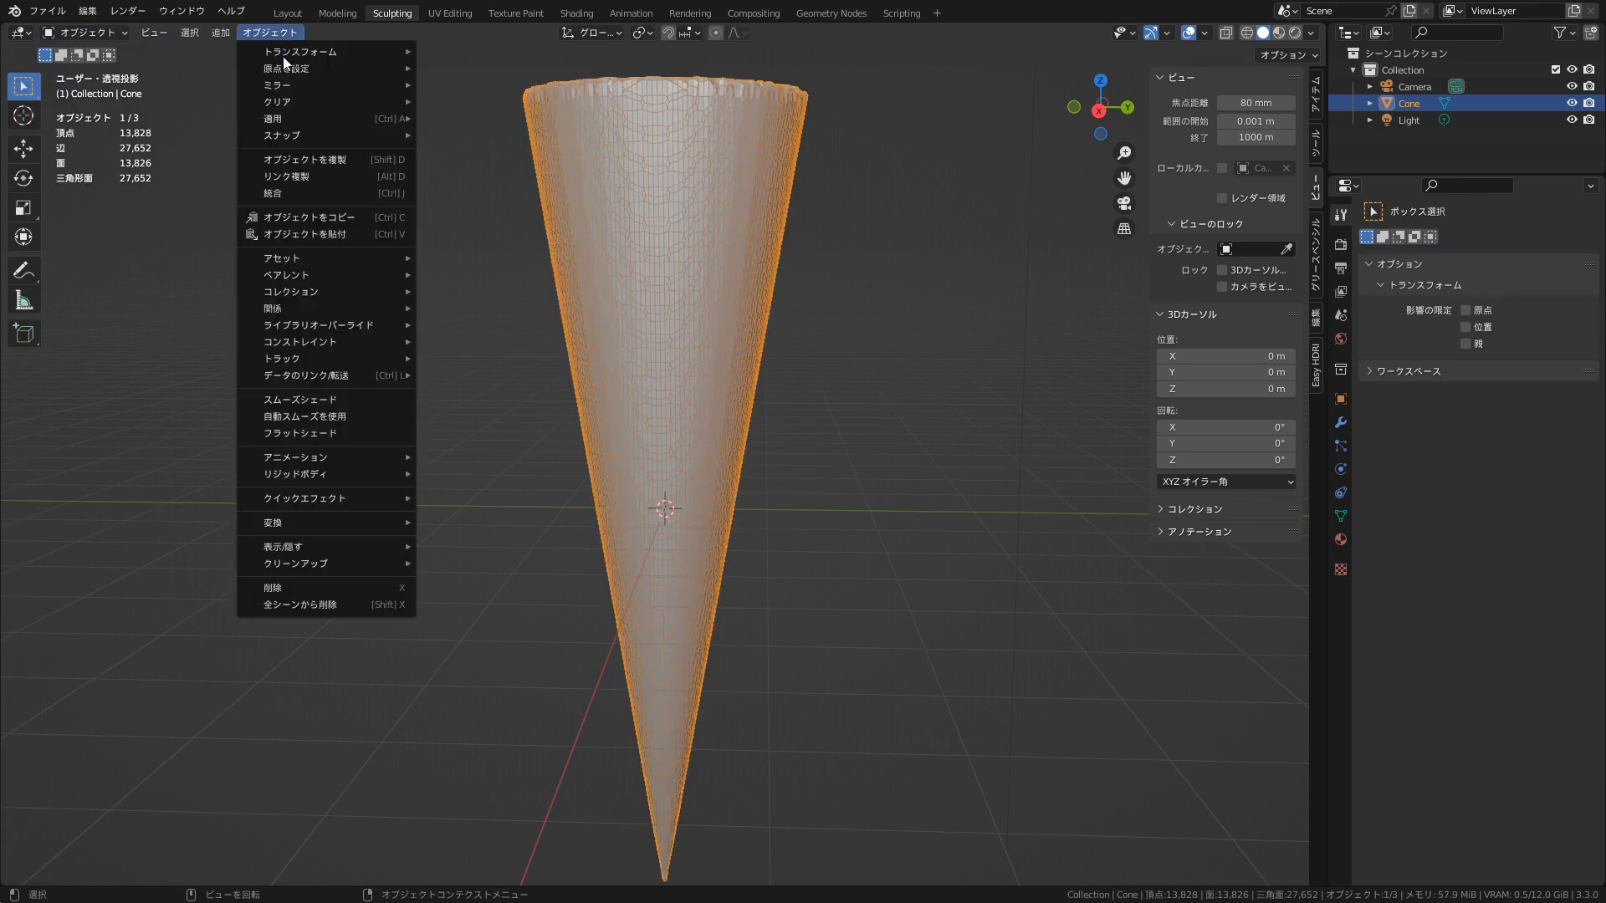
left_click(374, 400)
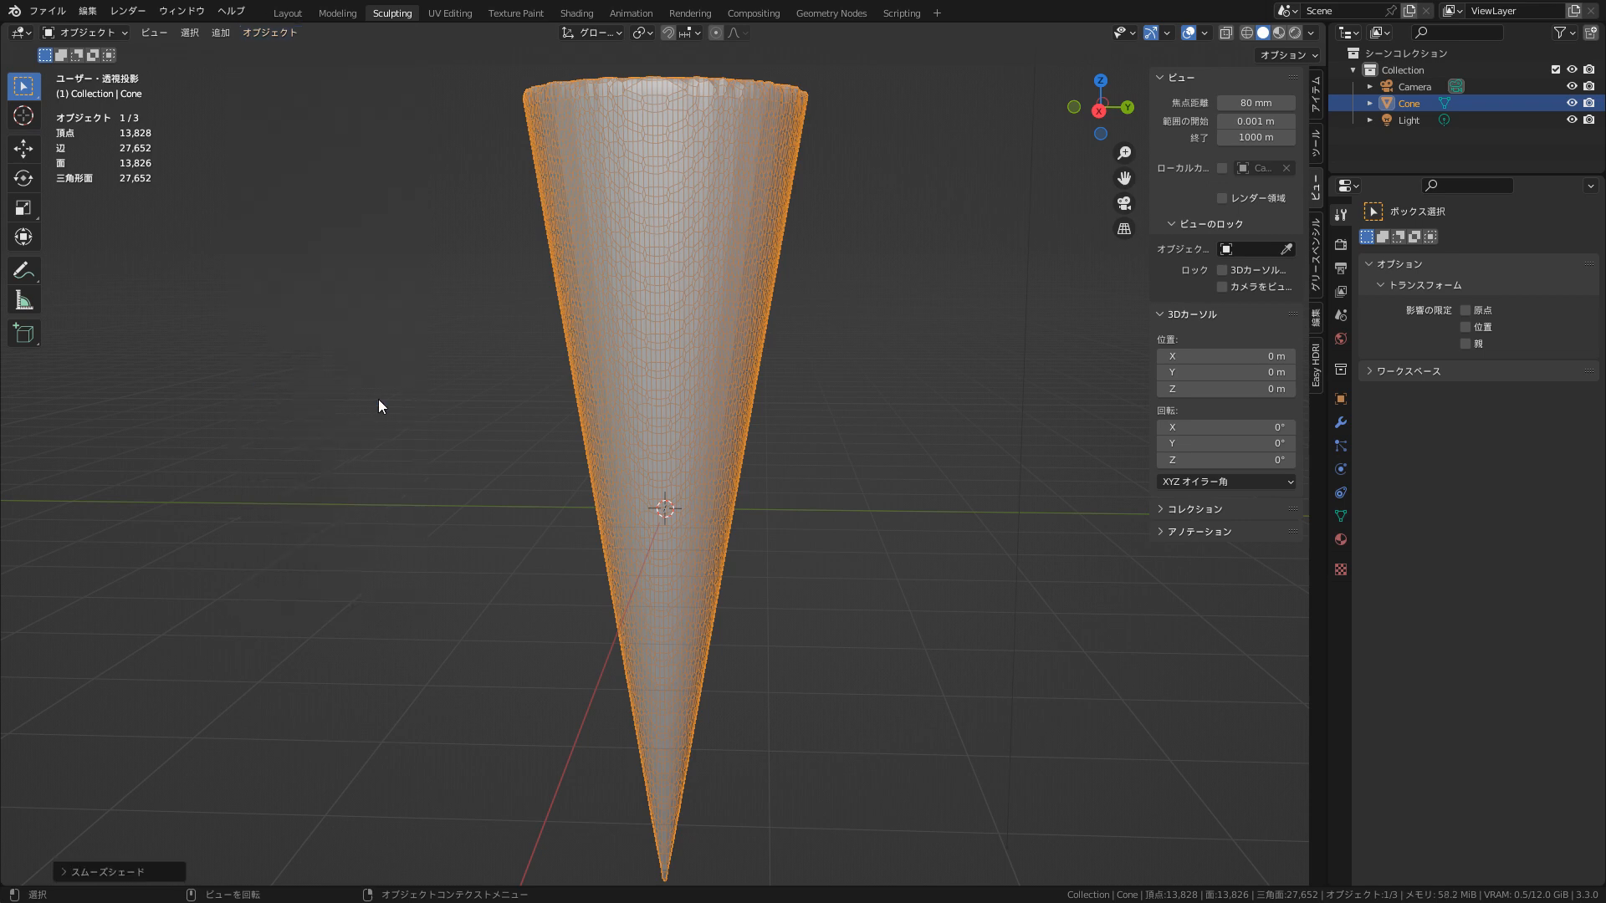
- Switch the cone to flat shading for comparison and restore its smooth shading
left_click(266, 34)
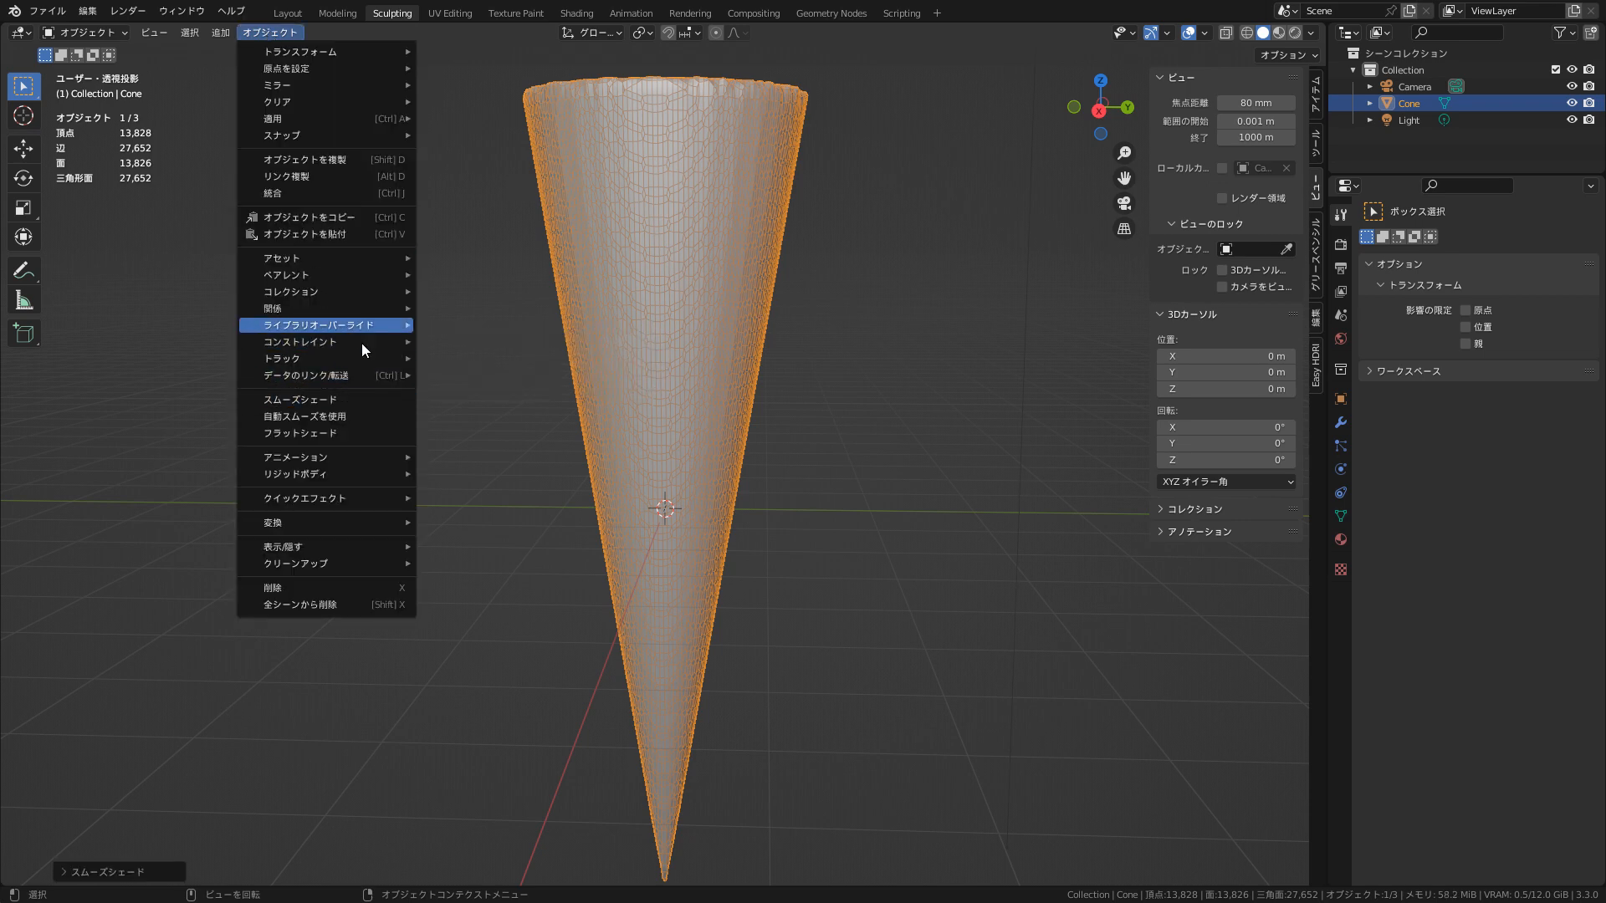
left_click(361, 436)
left_click(246, 35)
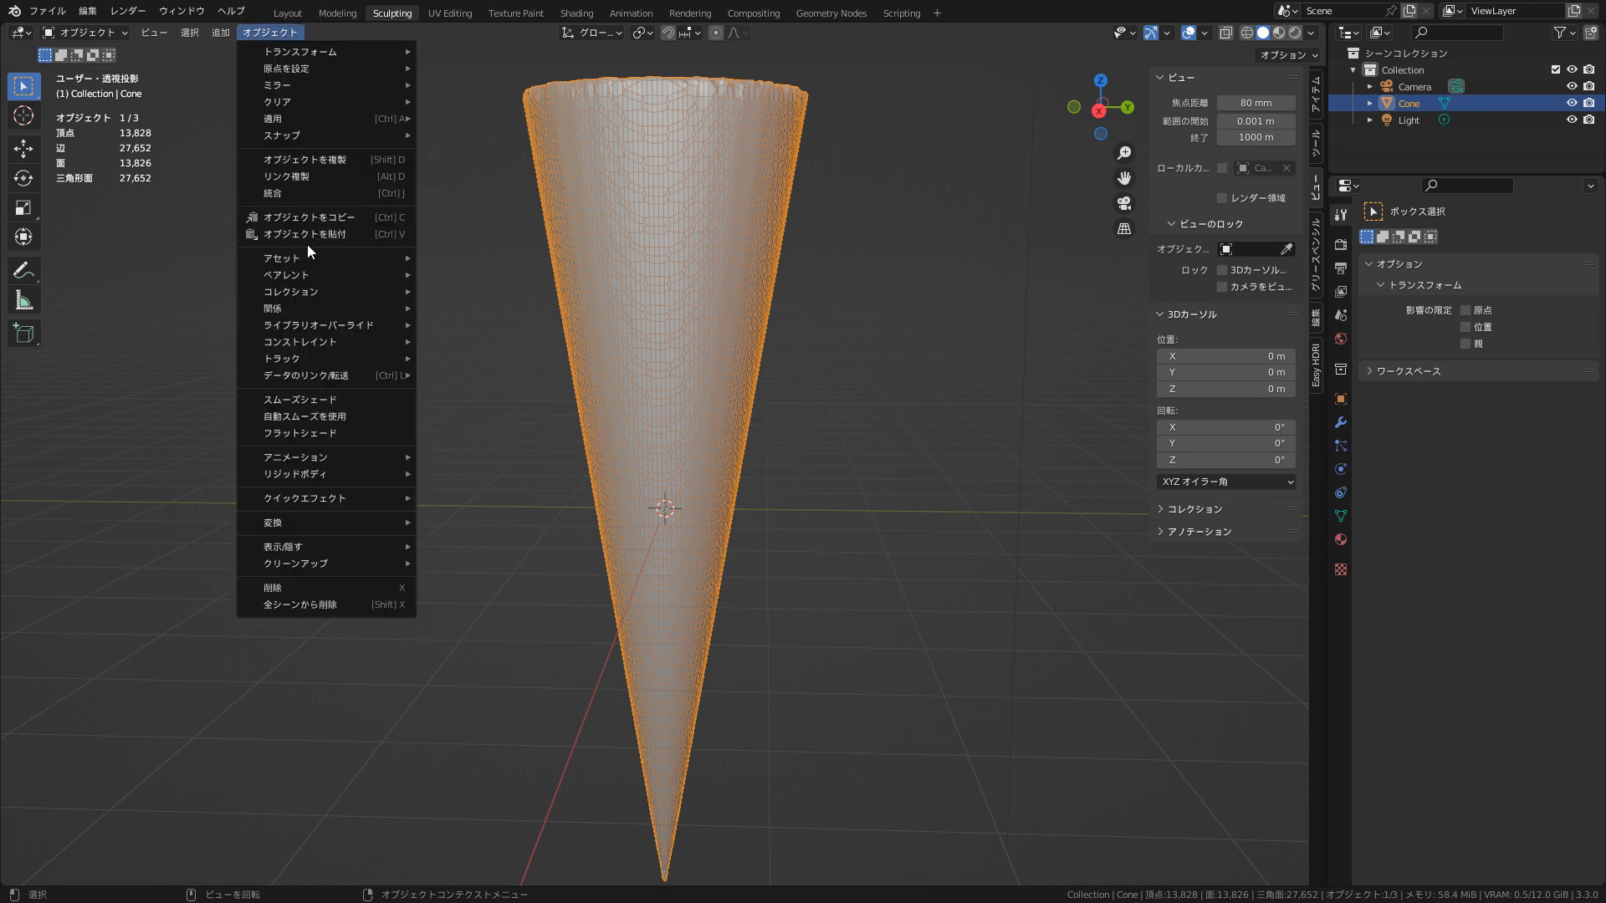
left_click(346, 406)
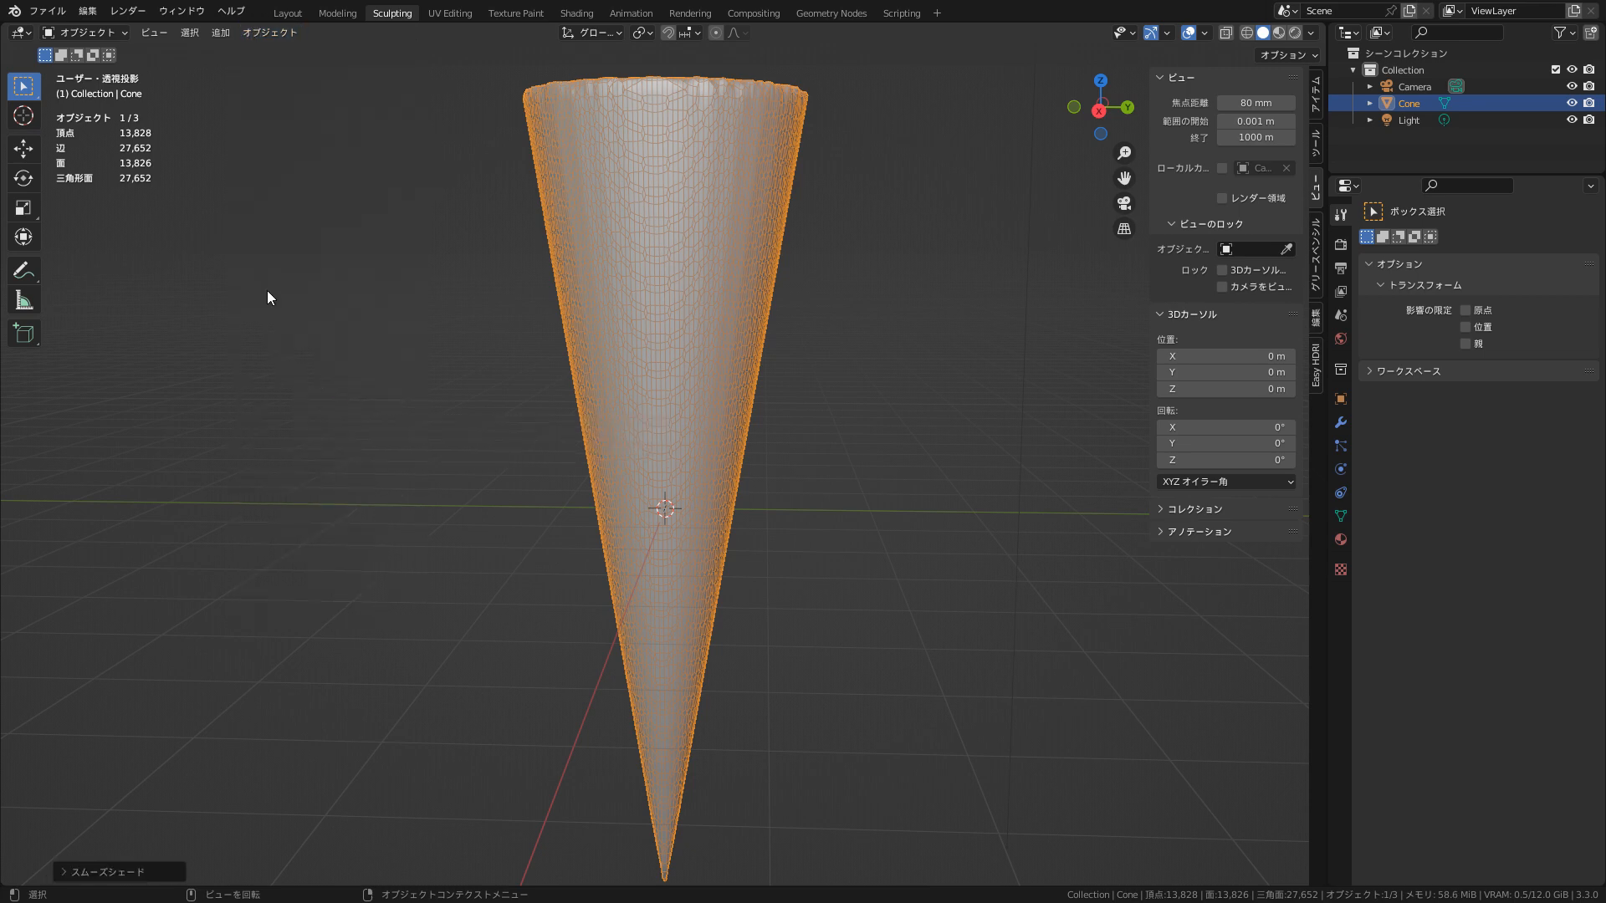
- Put the cone in Sculpt mode and resize the brush toolbar to a two-column icon layout
left_click(106, 33)
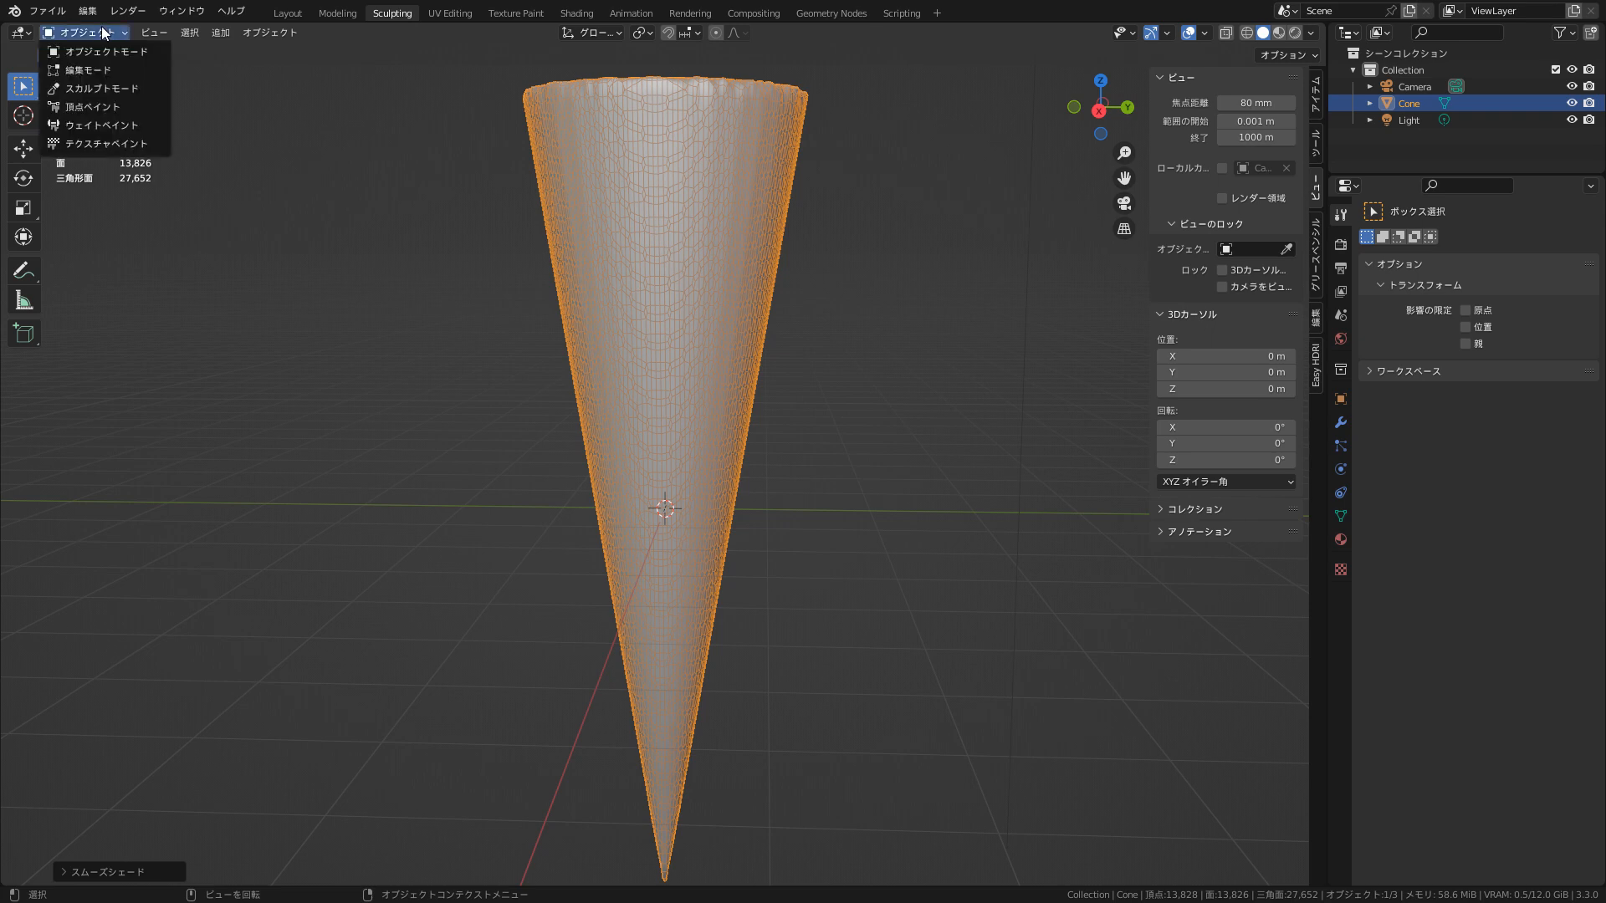
left_click(110, 89)
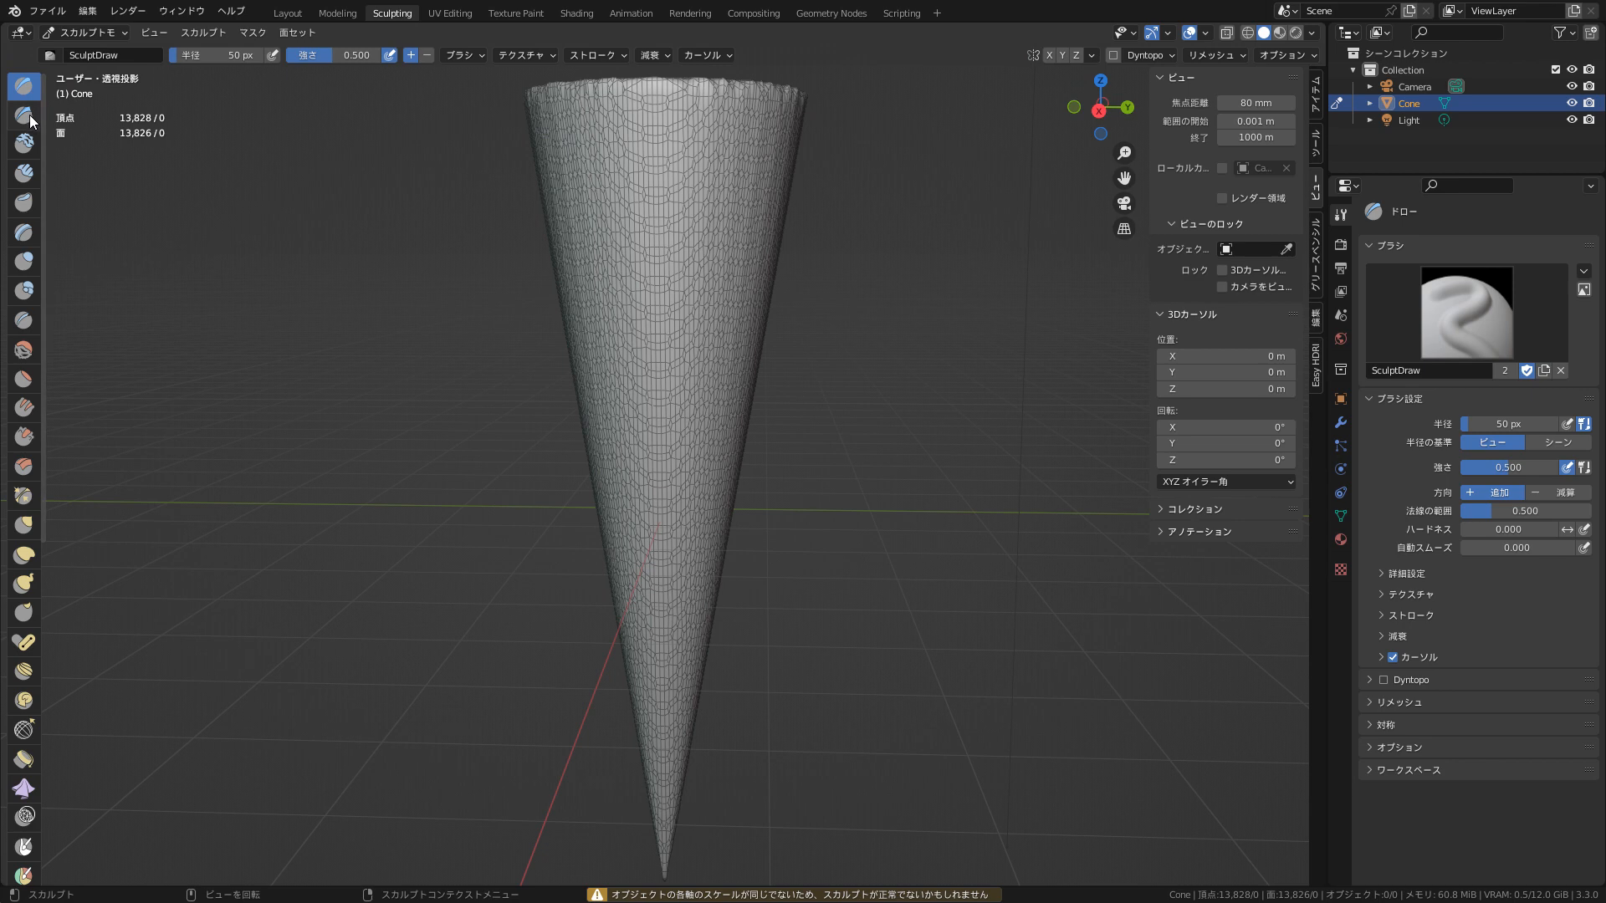
left_click_drag(42, 120, 149, 134)
mouse_move(148, 266)
left_mouse_down()
mouse_move(161, 272)
mouse_move(151, 334)
left_mouse_up()
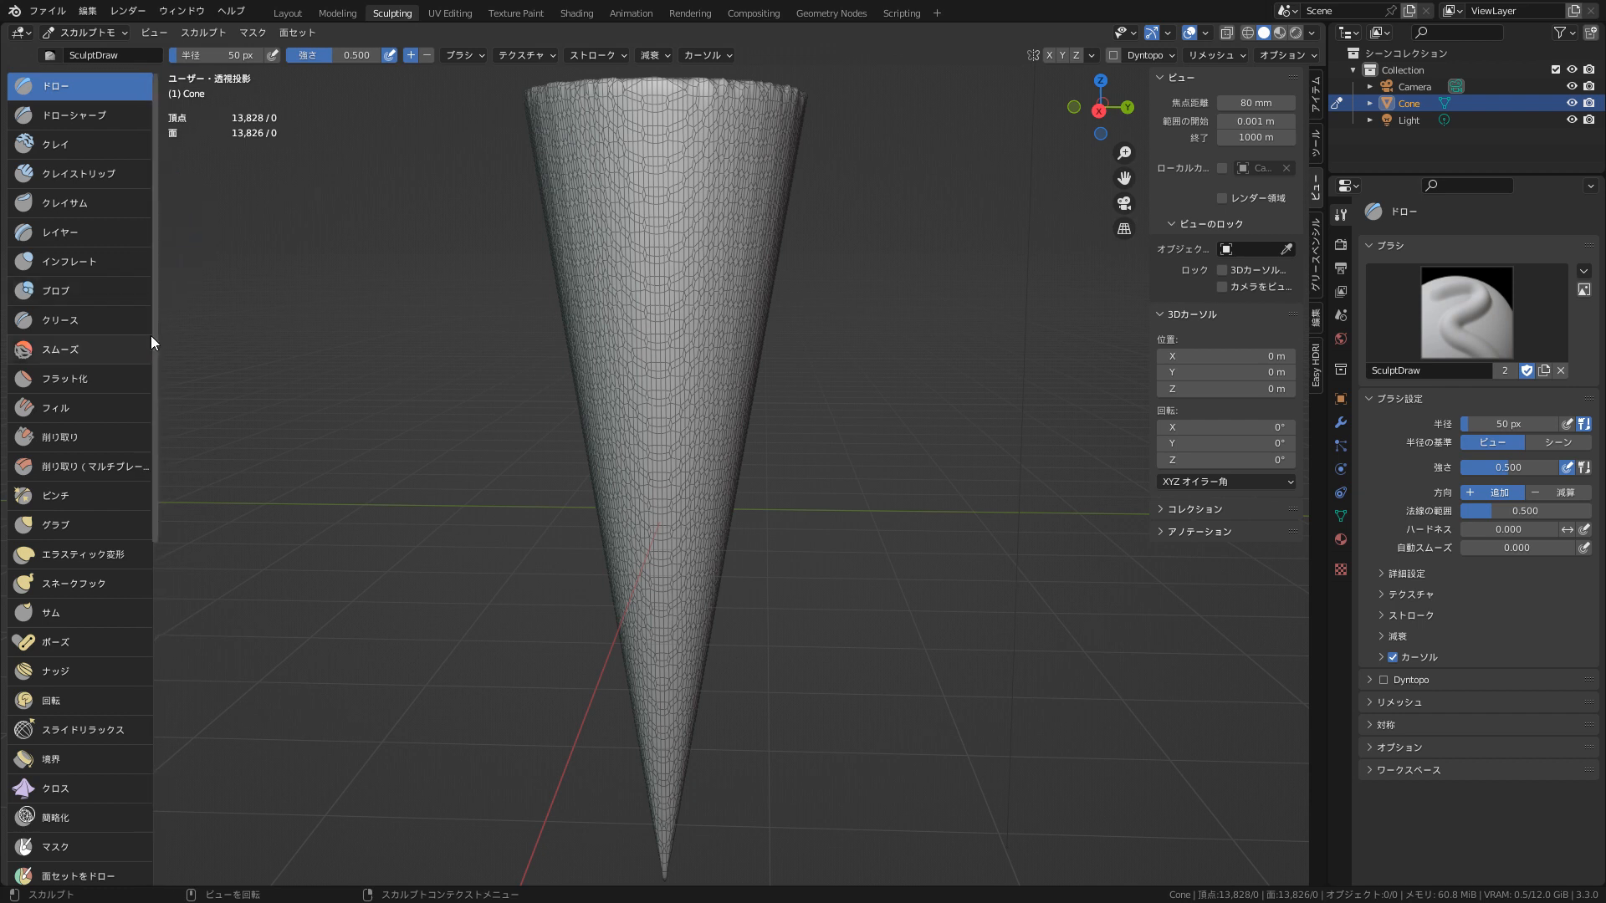
left_click(149, 439)
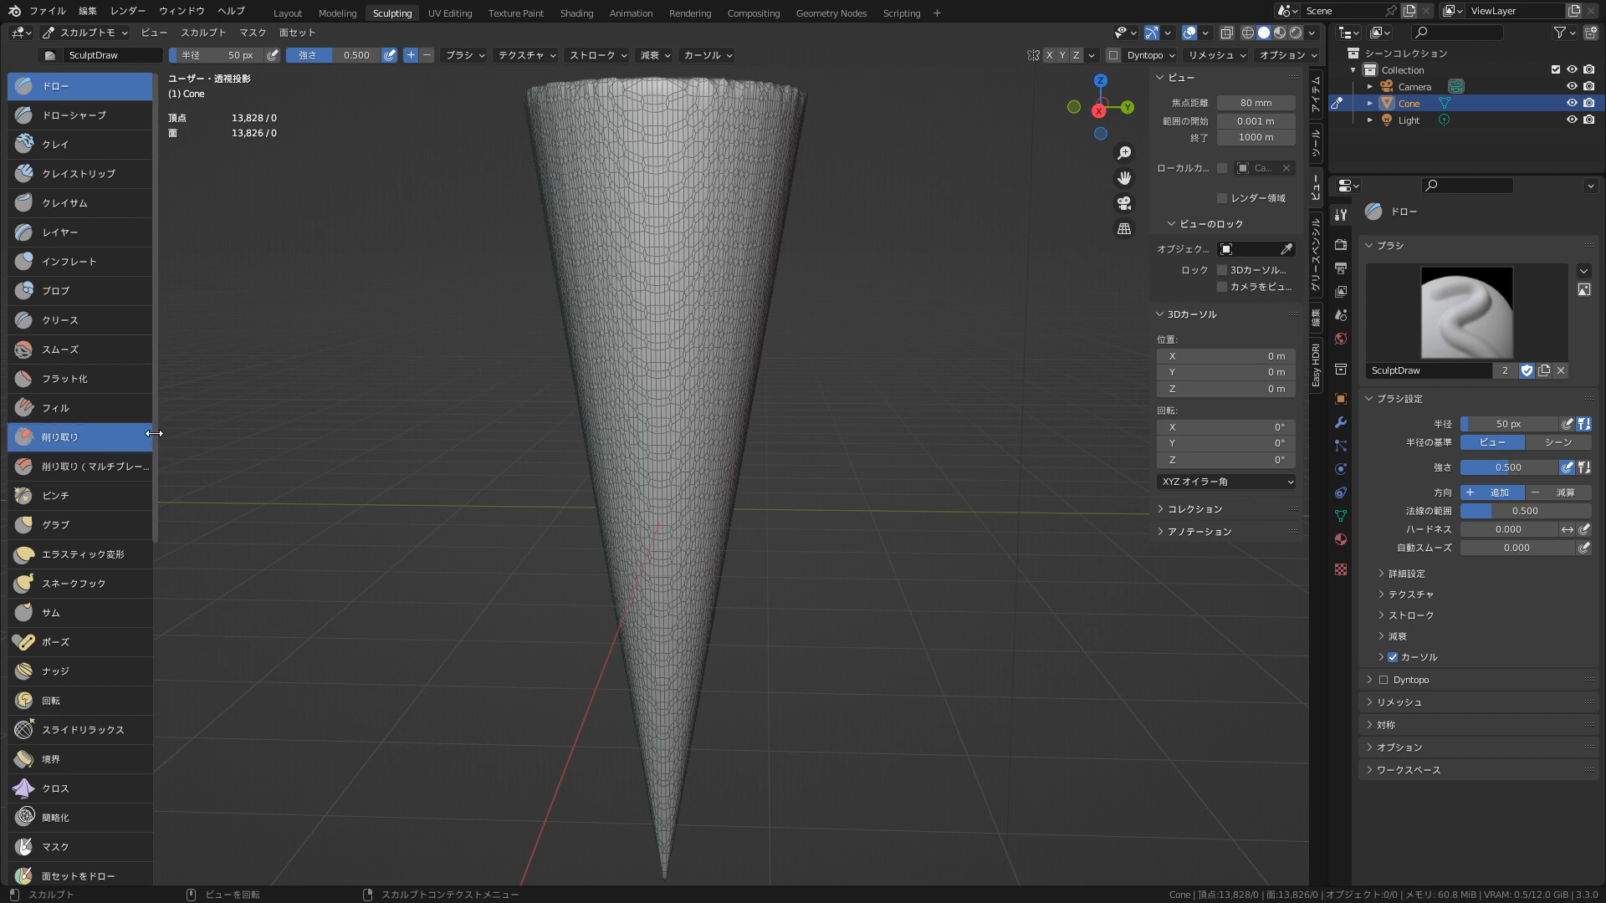
left_click_drag(154, 439, 156, 407)
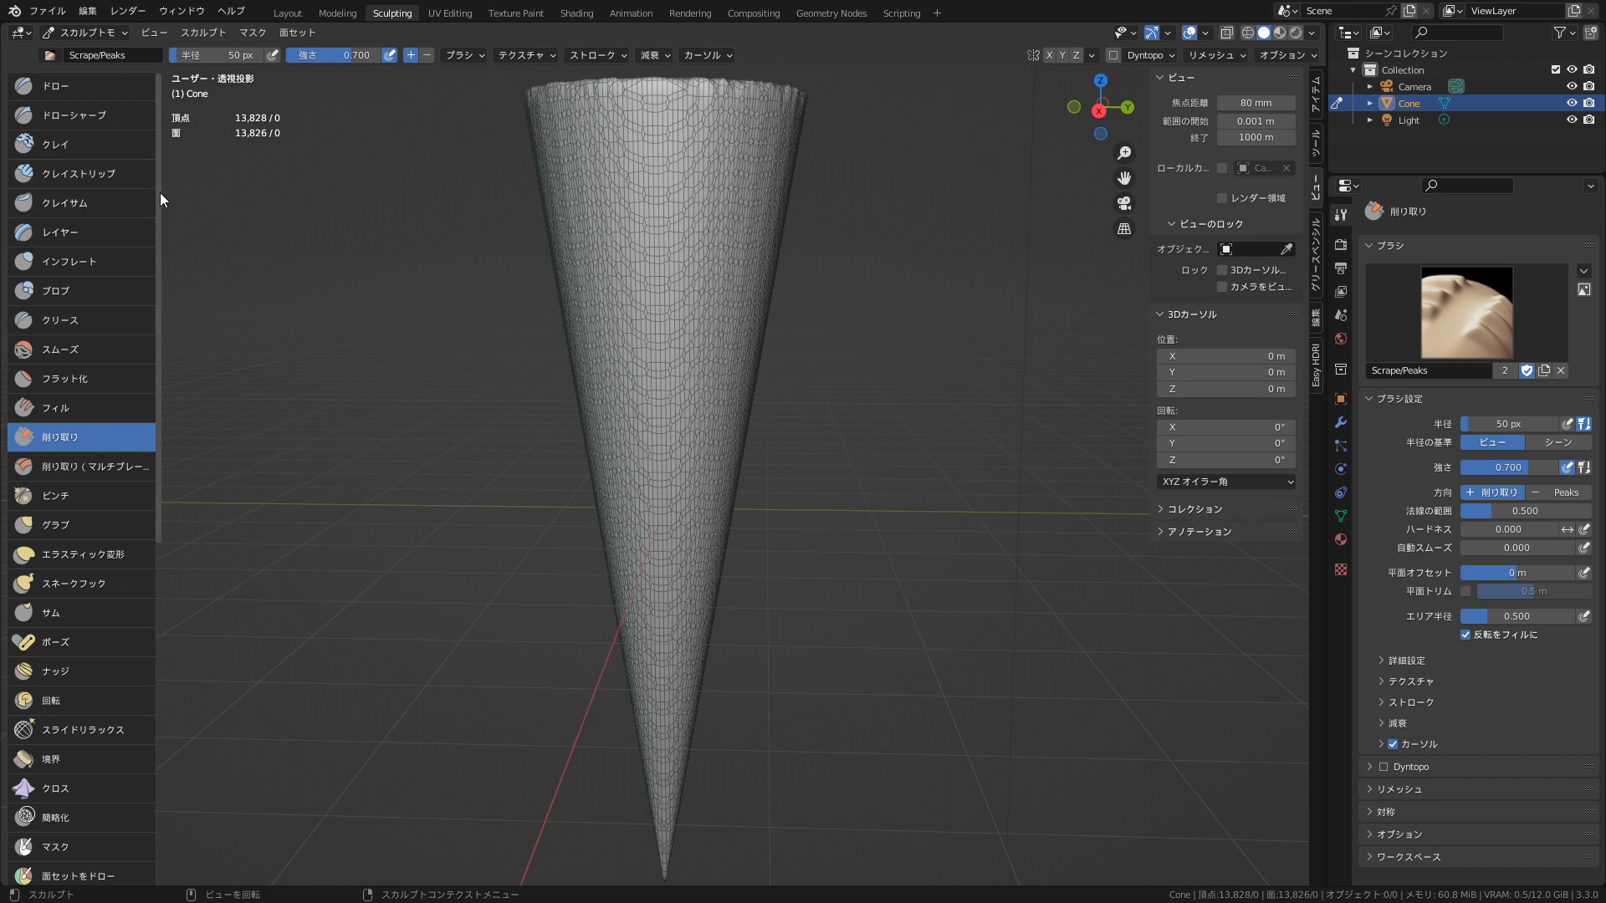
left_click_drag(157, 193, 83, 198)
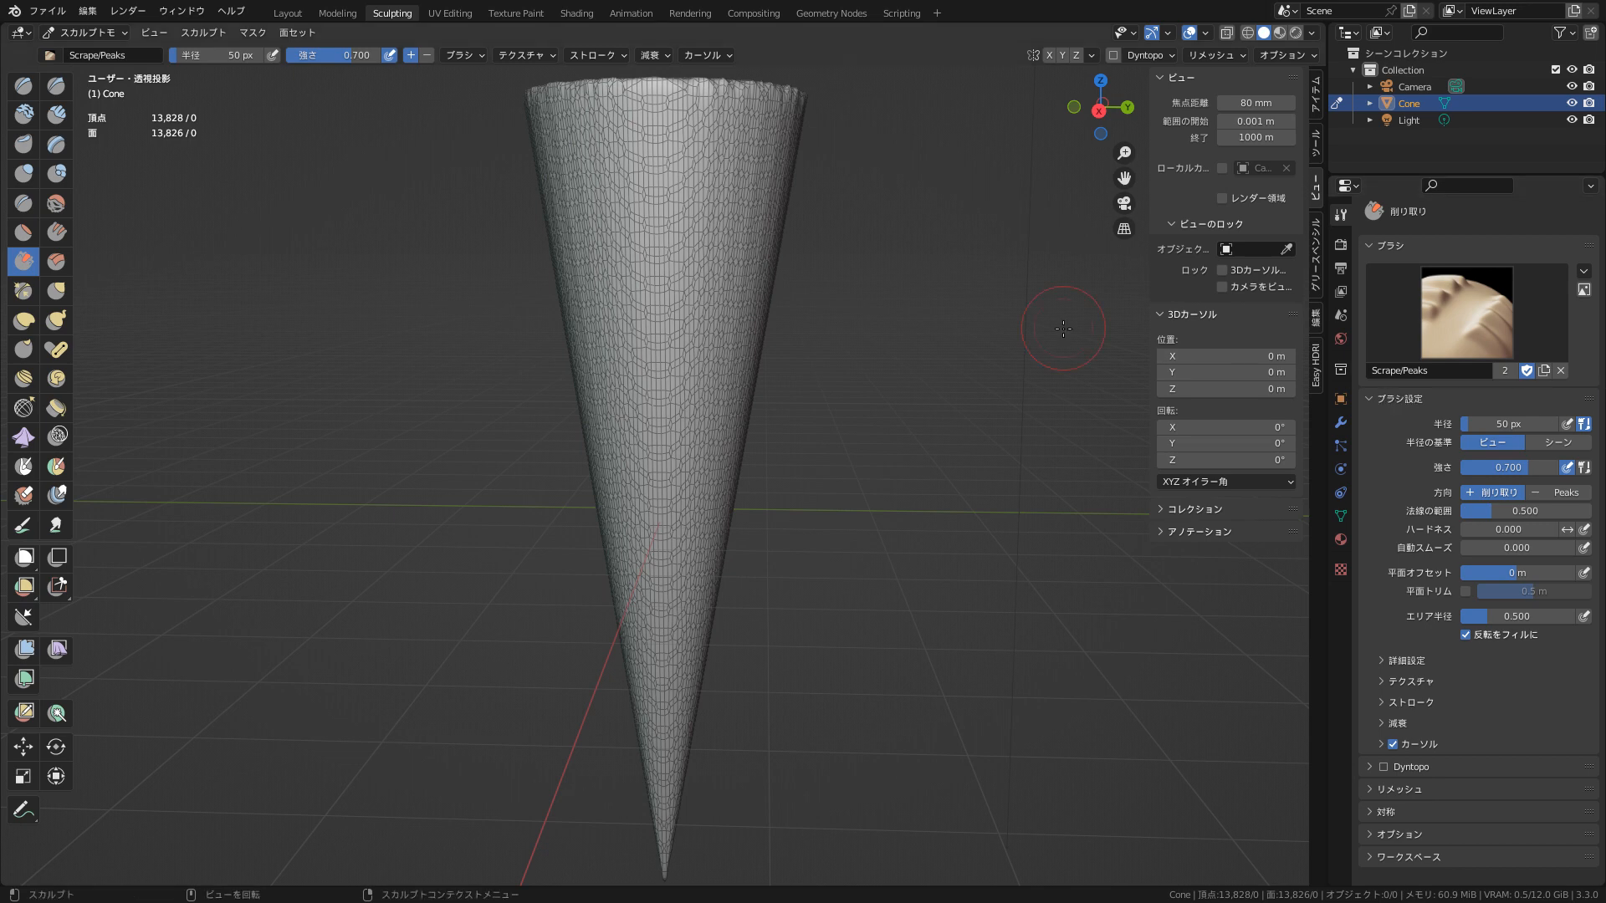
- Go through the Draw Sharp and Clay Thumb brushes and choose the Layer brush for sculpting
left_click(59, 87)
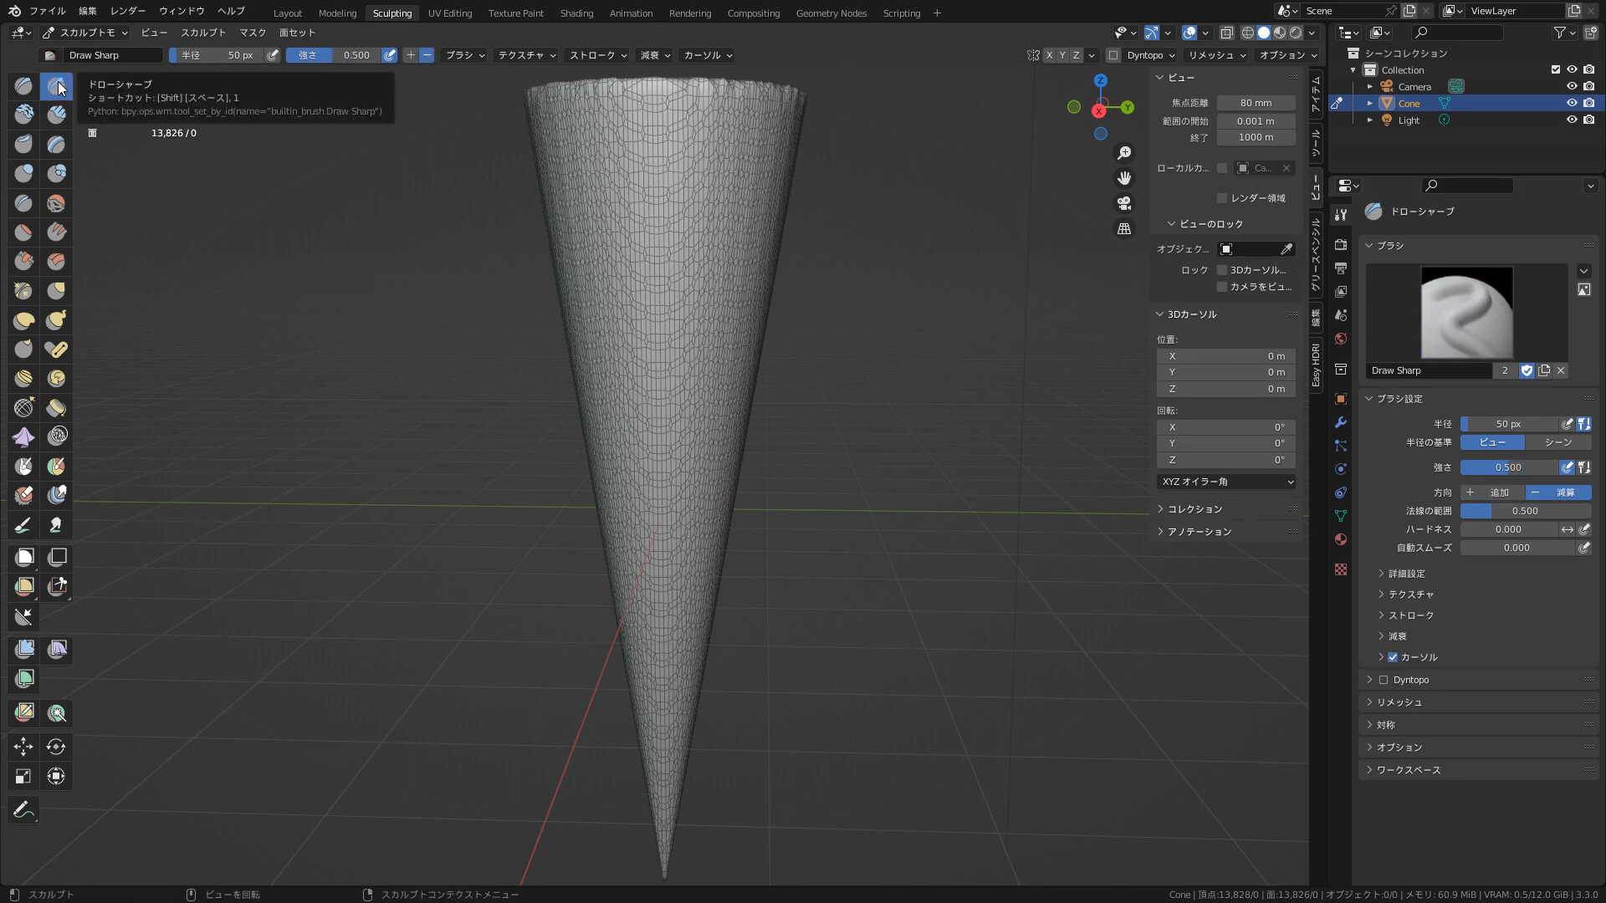
left_click(23, 144)
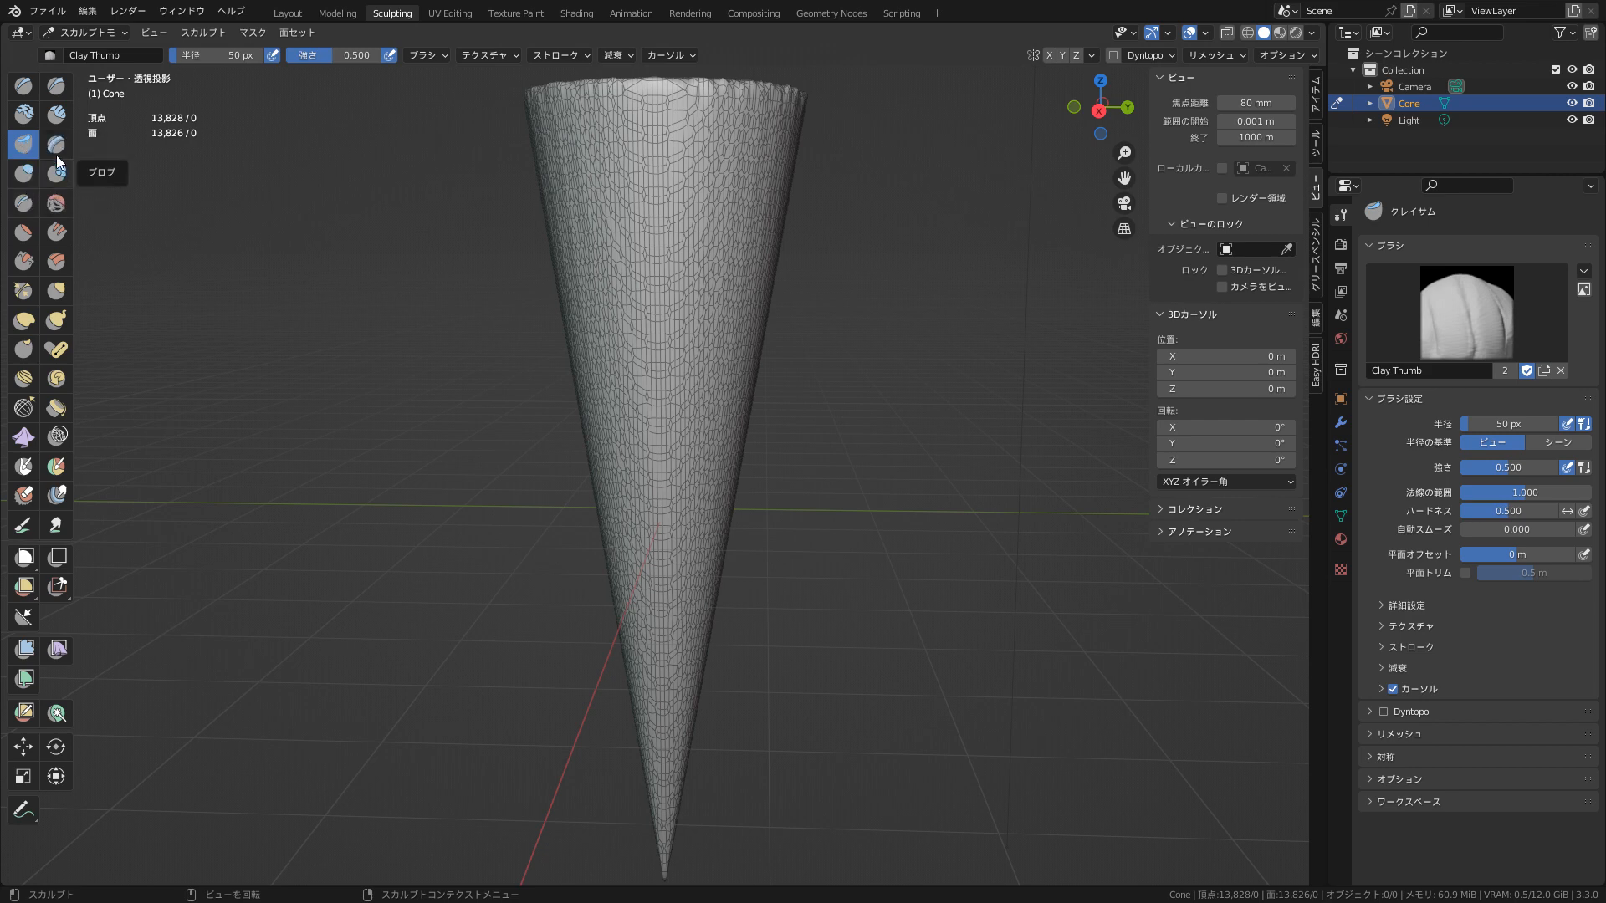
left_click(55, 147)
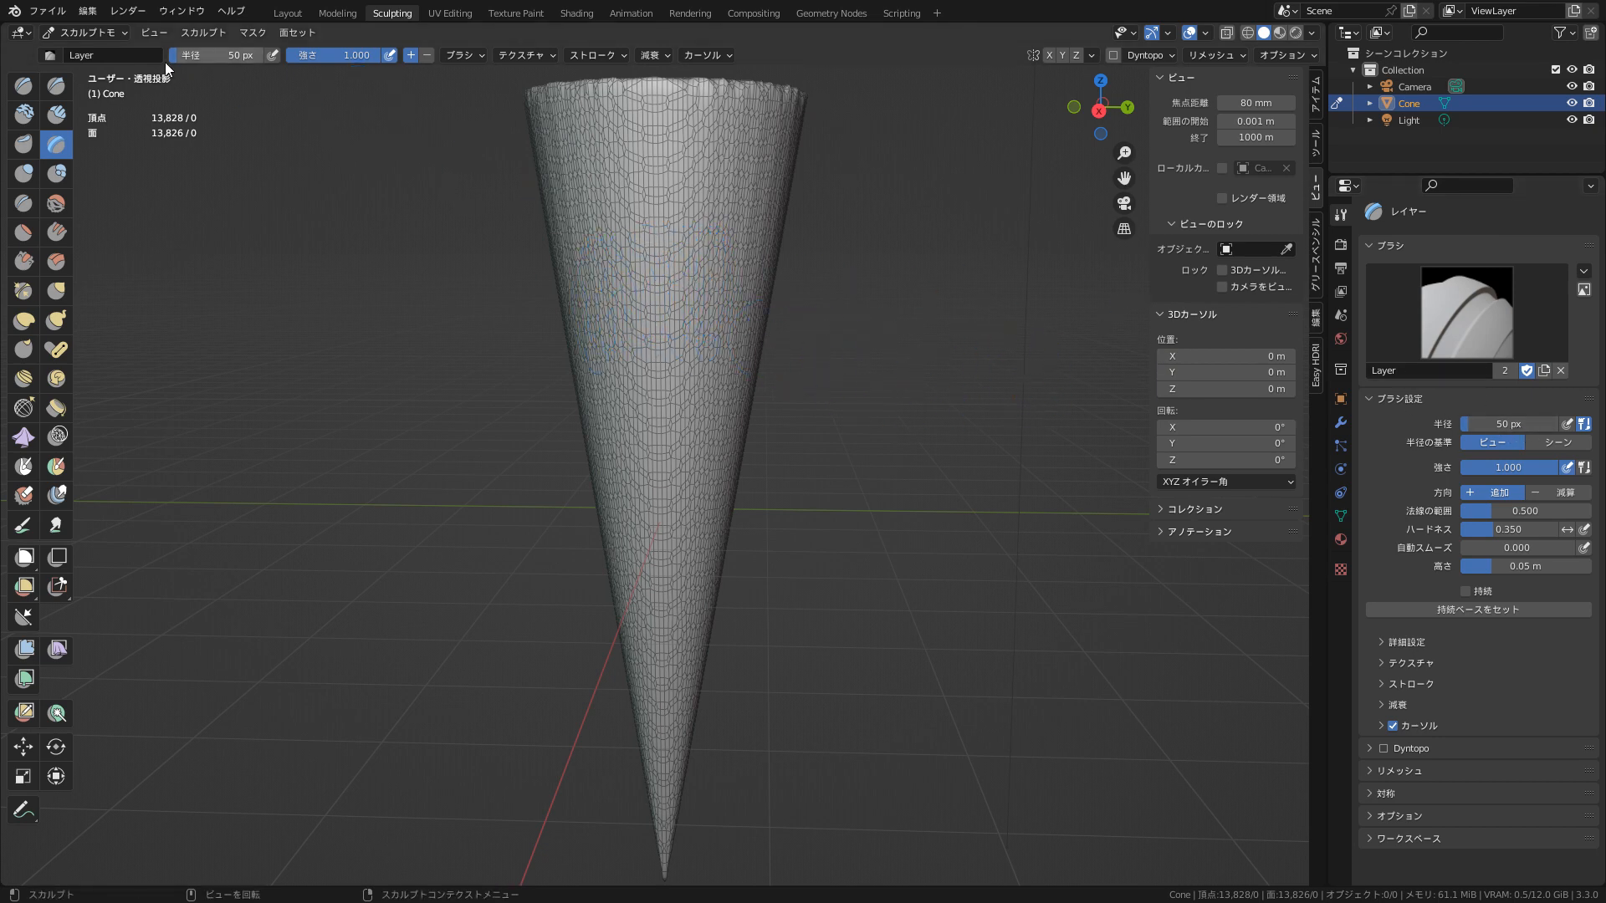
- Return the cone to Object mode, apply all its transforms and display its transform values
left_click(105, 34)
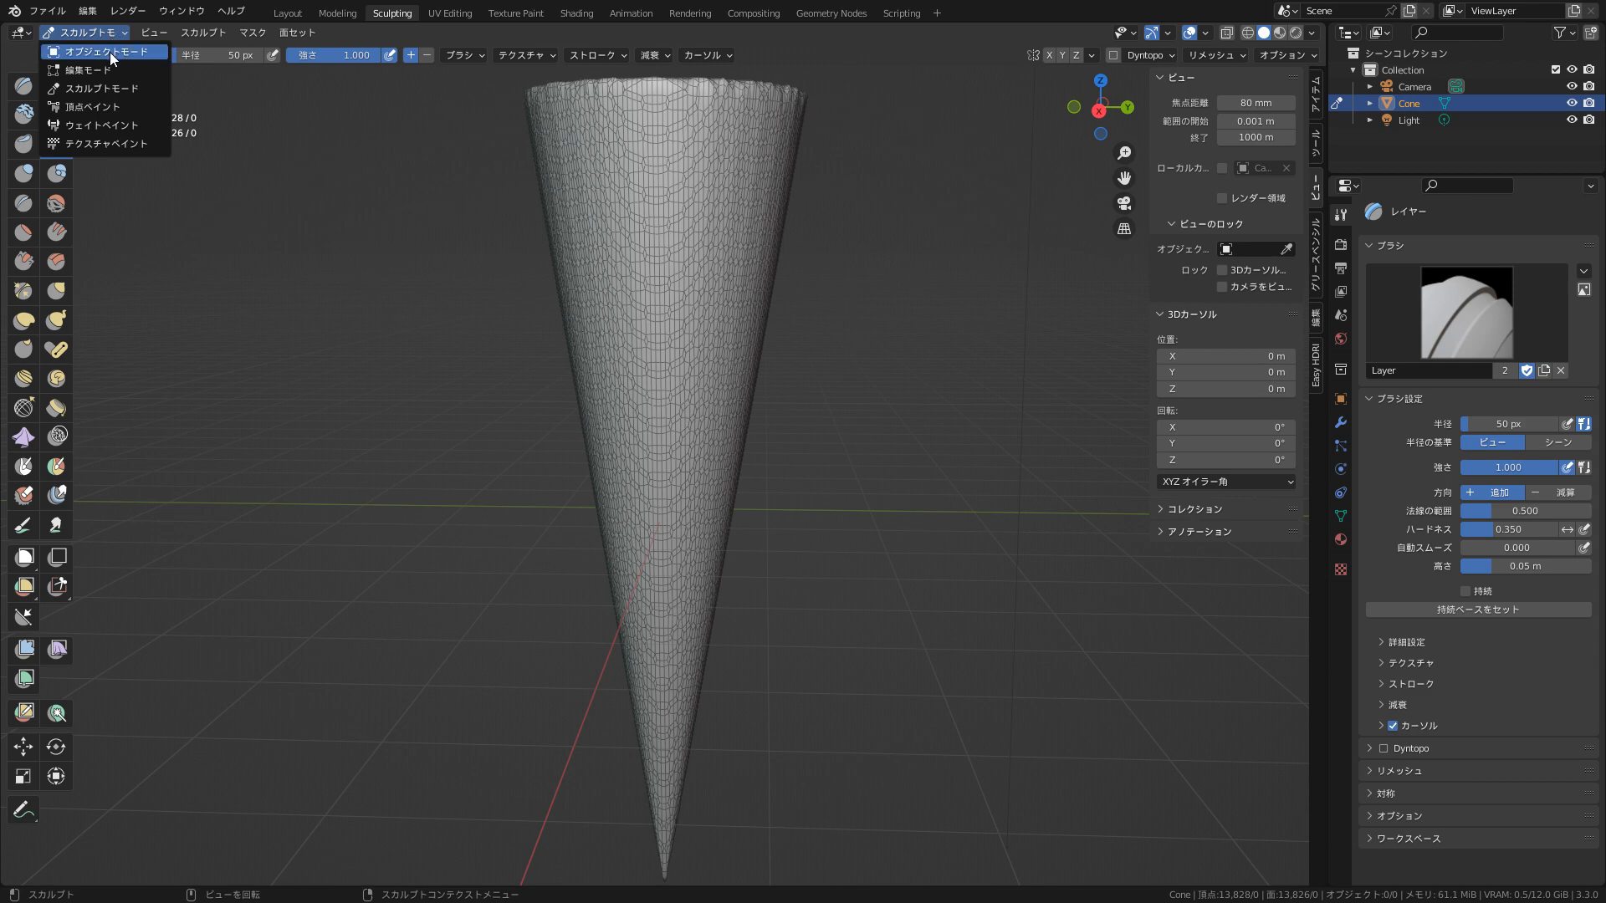
left_click(109, 51)
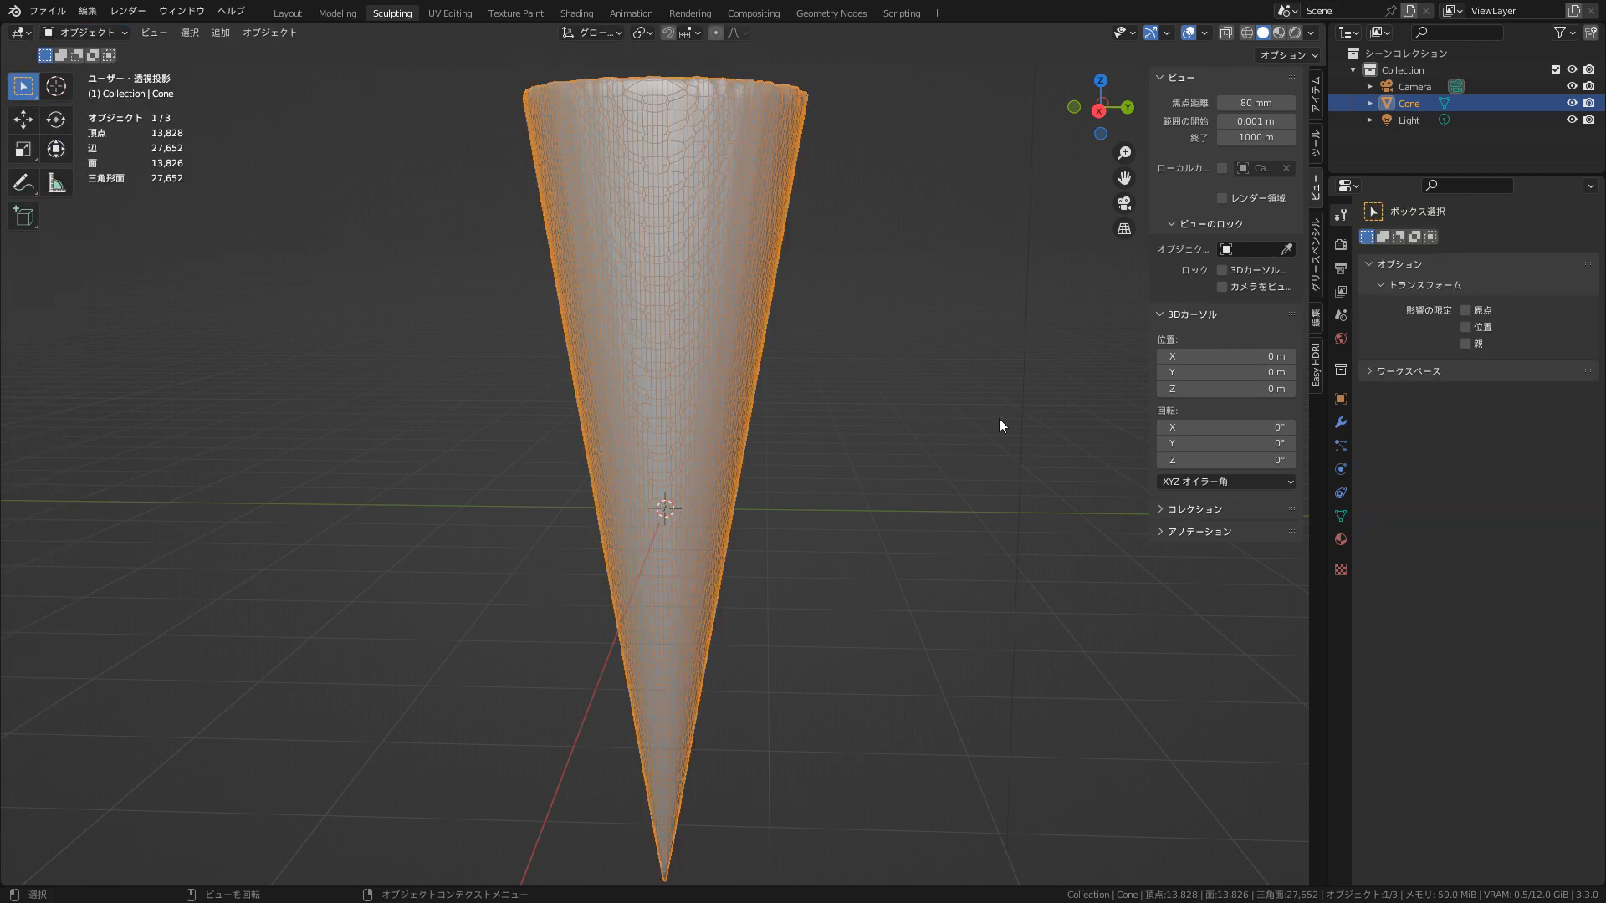
left_click(279, 32)
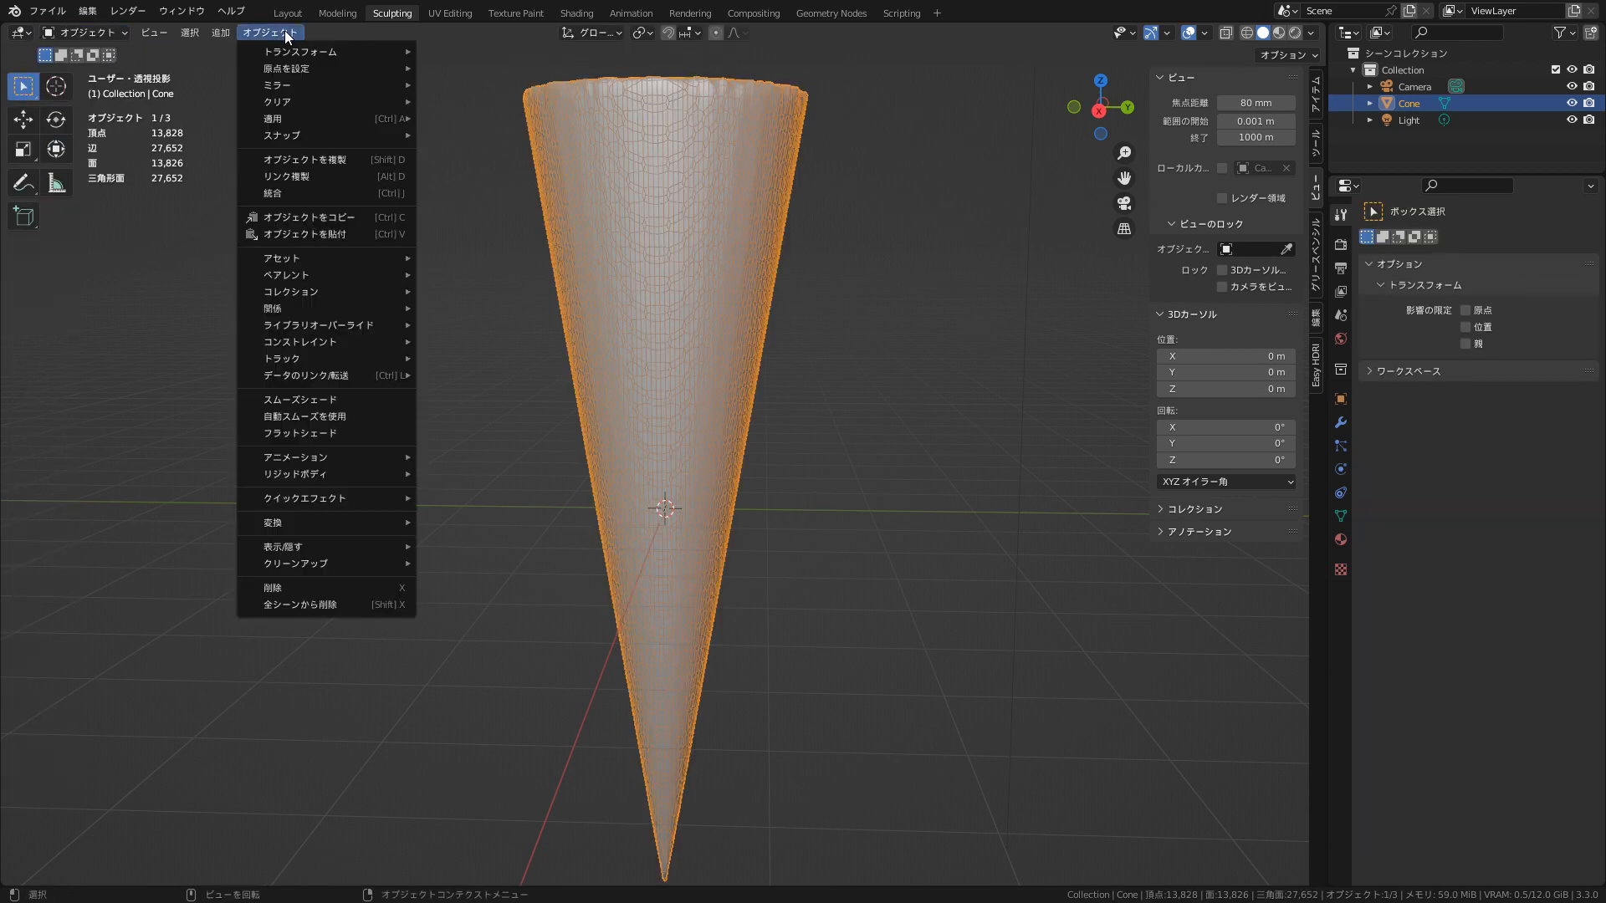
mouse_move(350, 115)
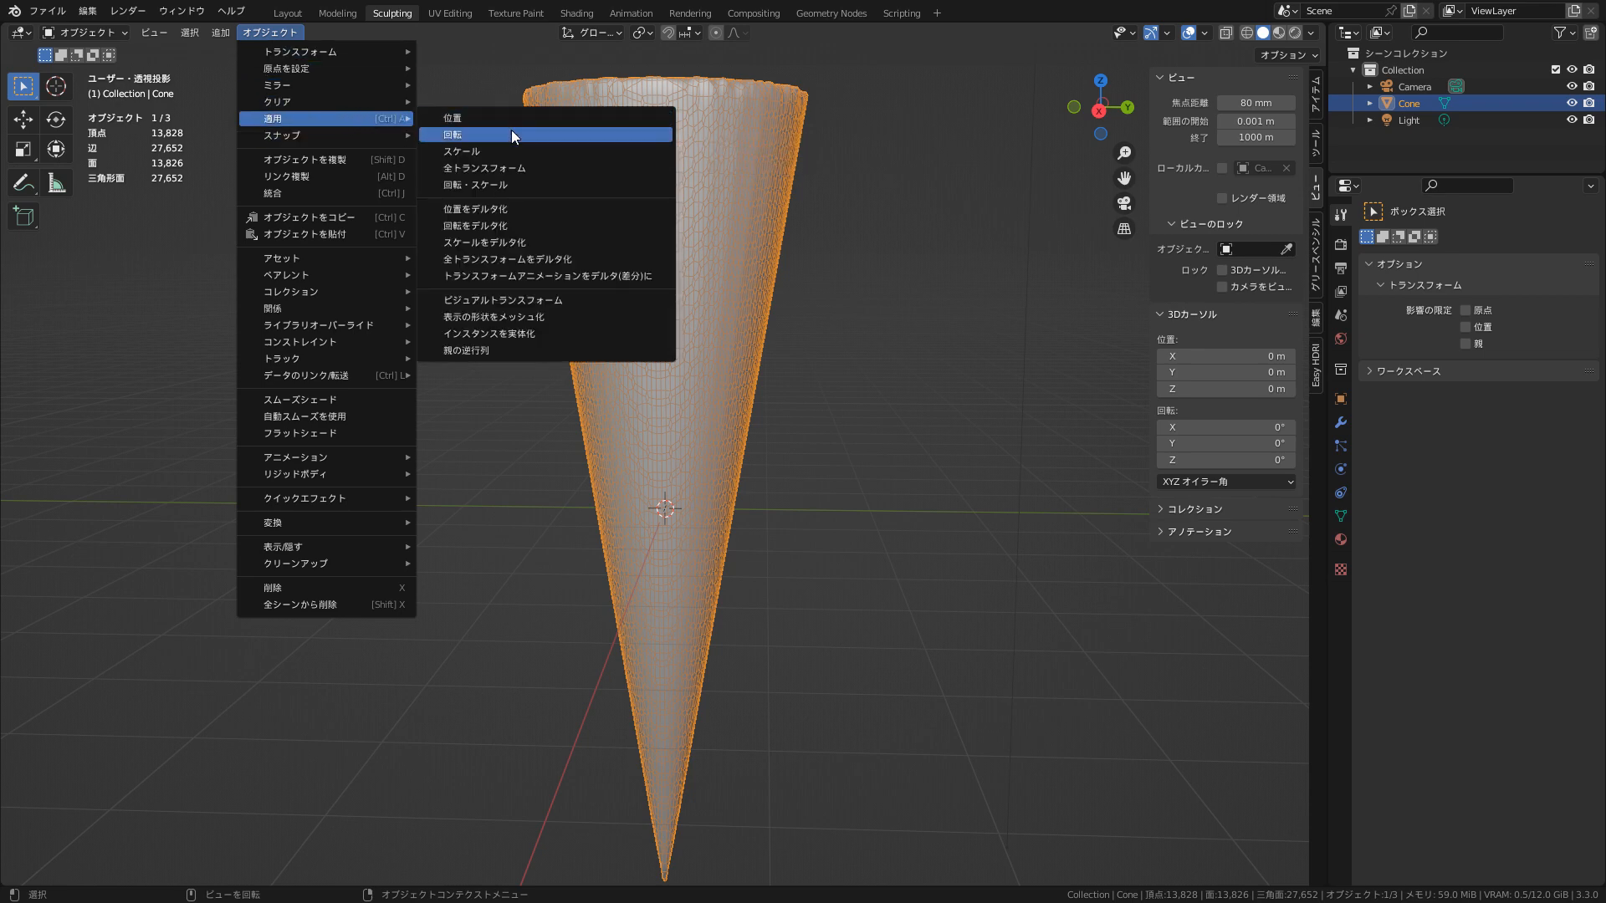
left_click(529, 169)
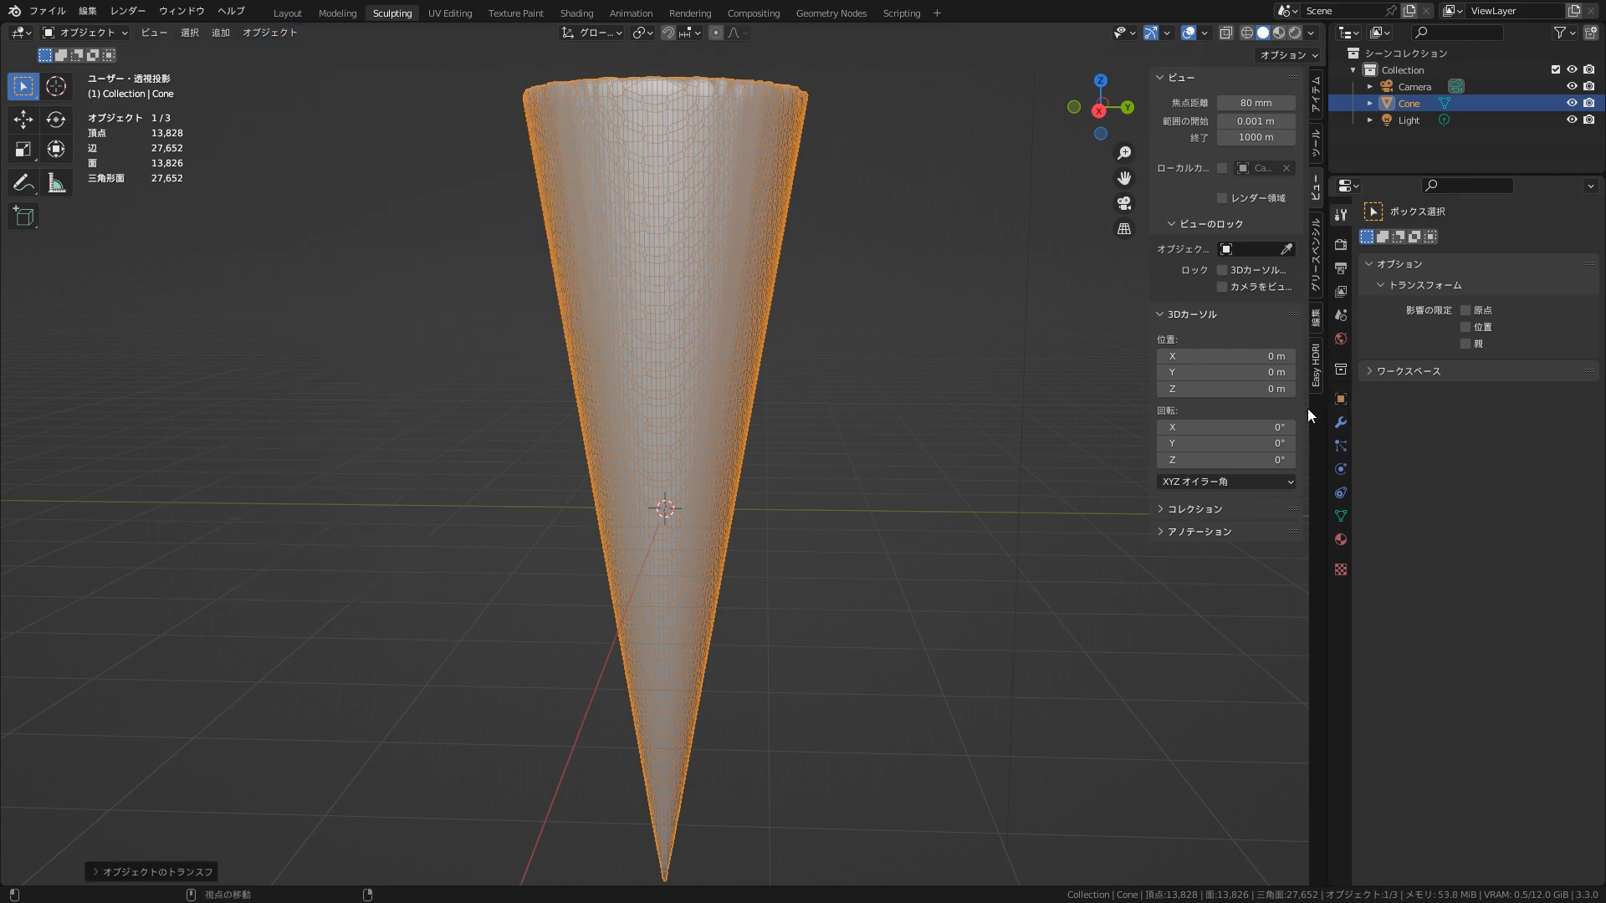
left_click(1318, 96)
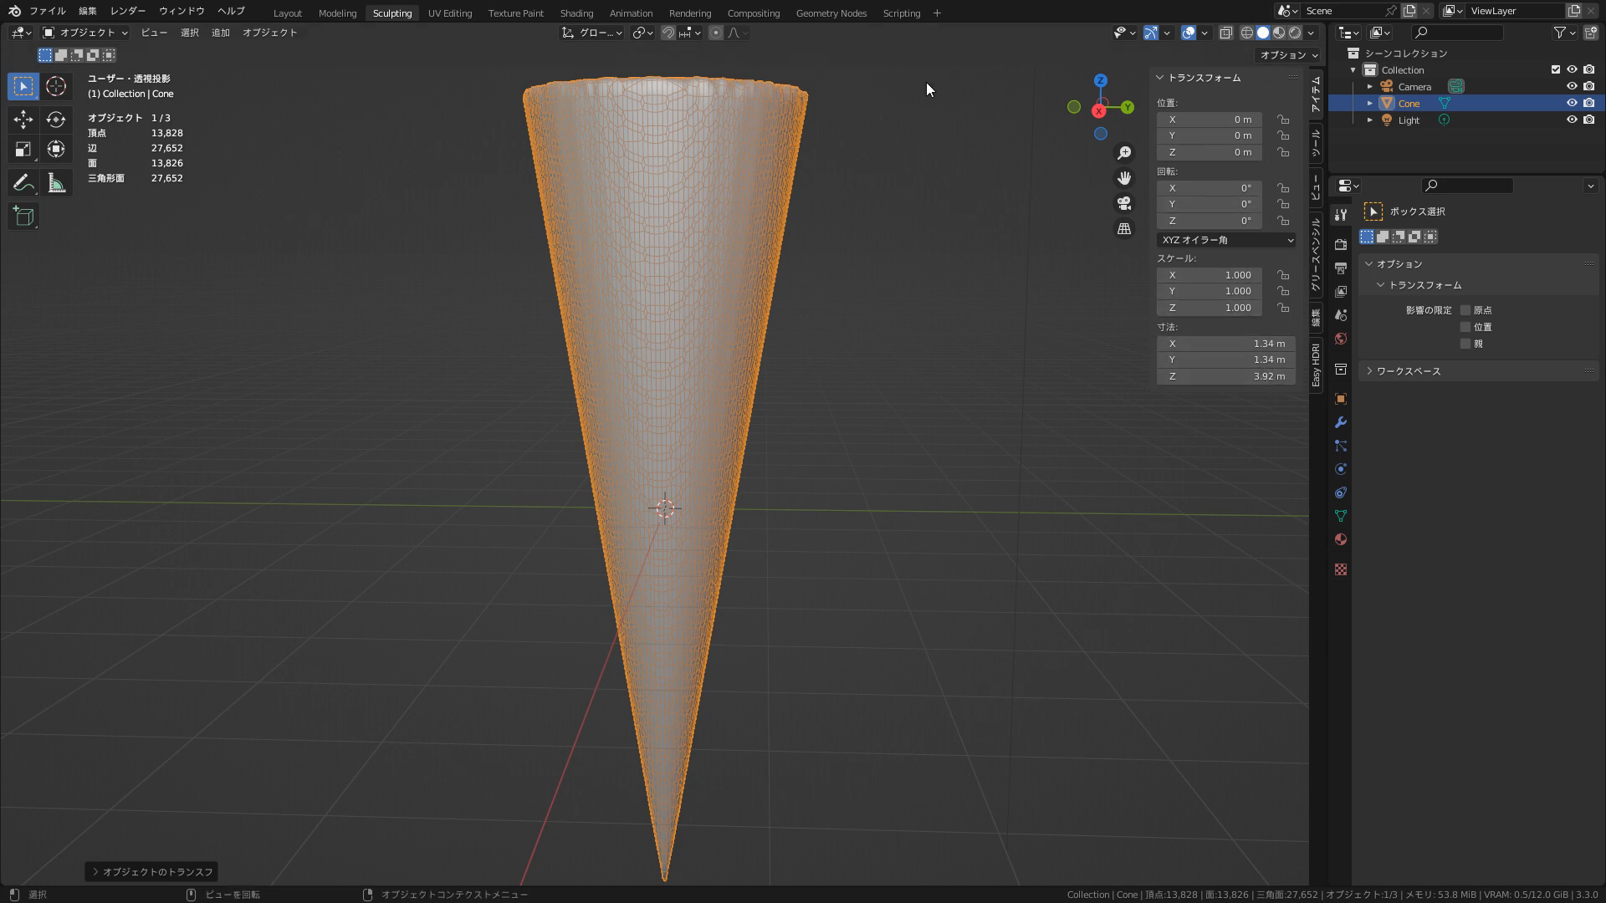
- Put the cone back in Sculpt mode and voxel-remesh it at the existing 0.01623 m voxel size
left_click(83, 34)
left_click(103, 75)
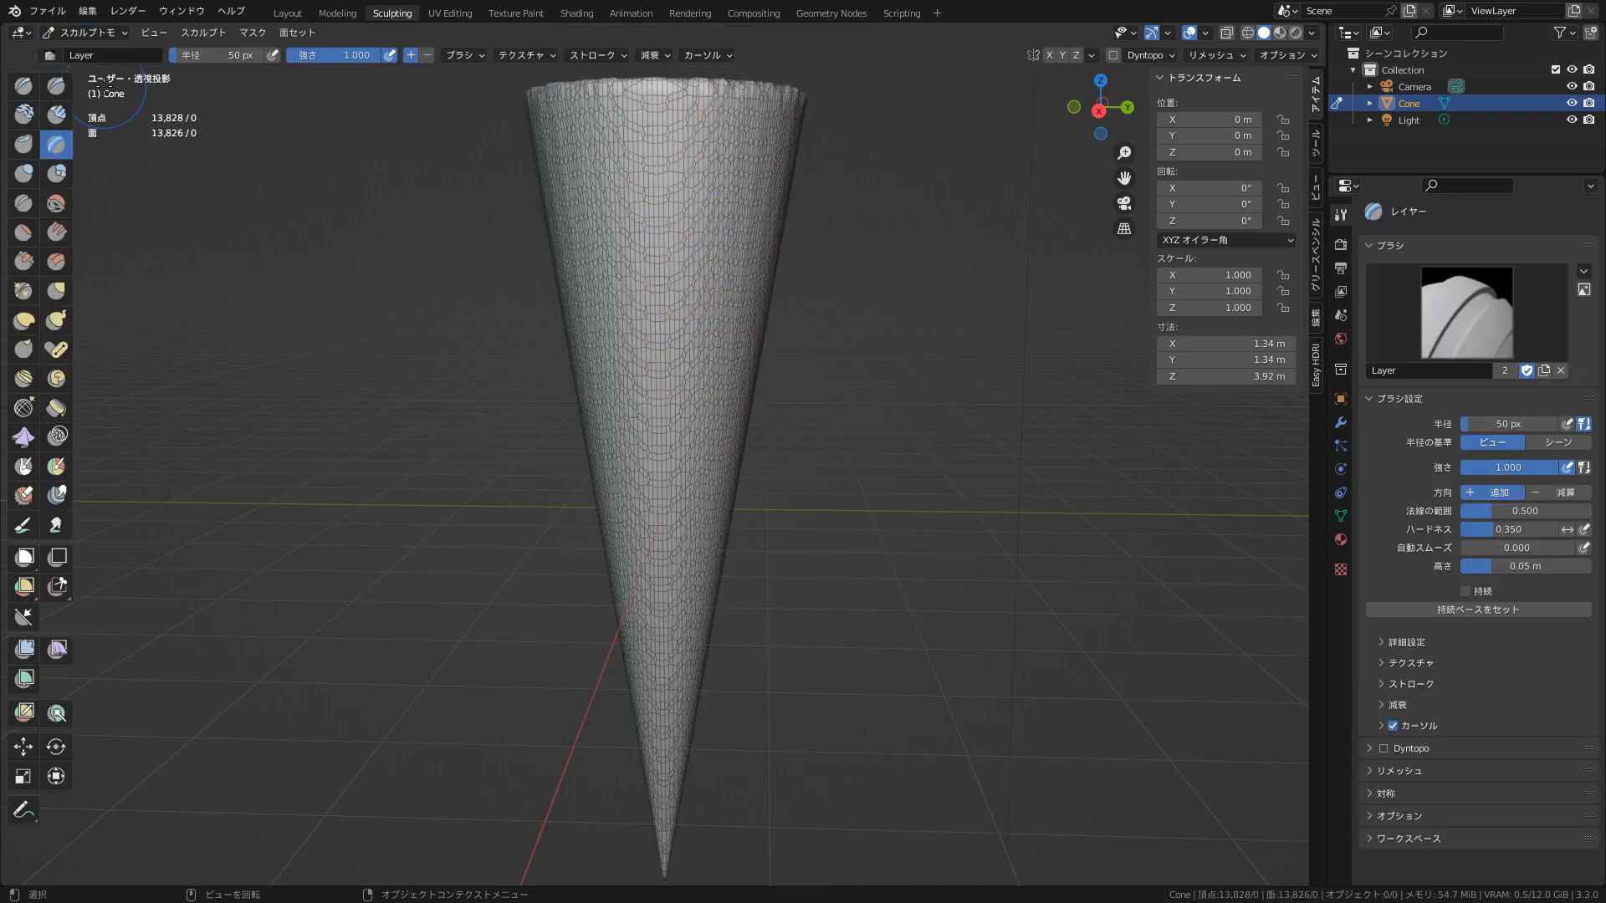
left_click(1238, 55)
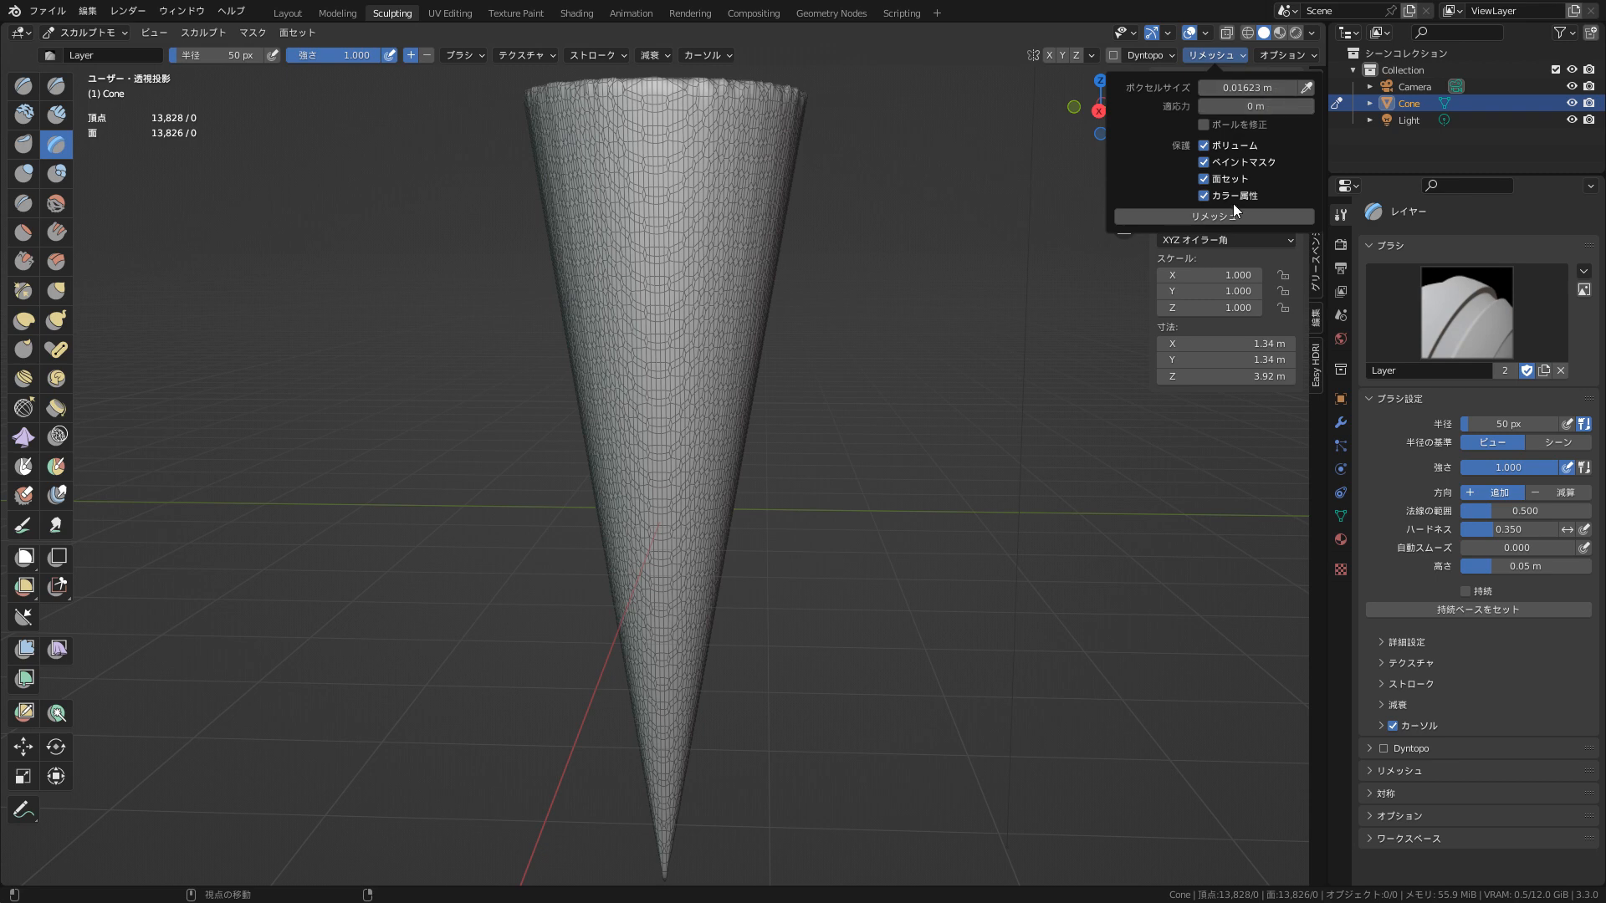
left_click(1218, 215)
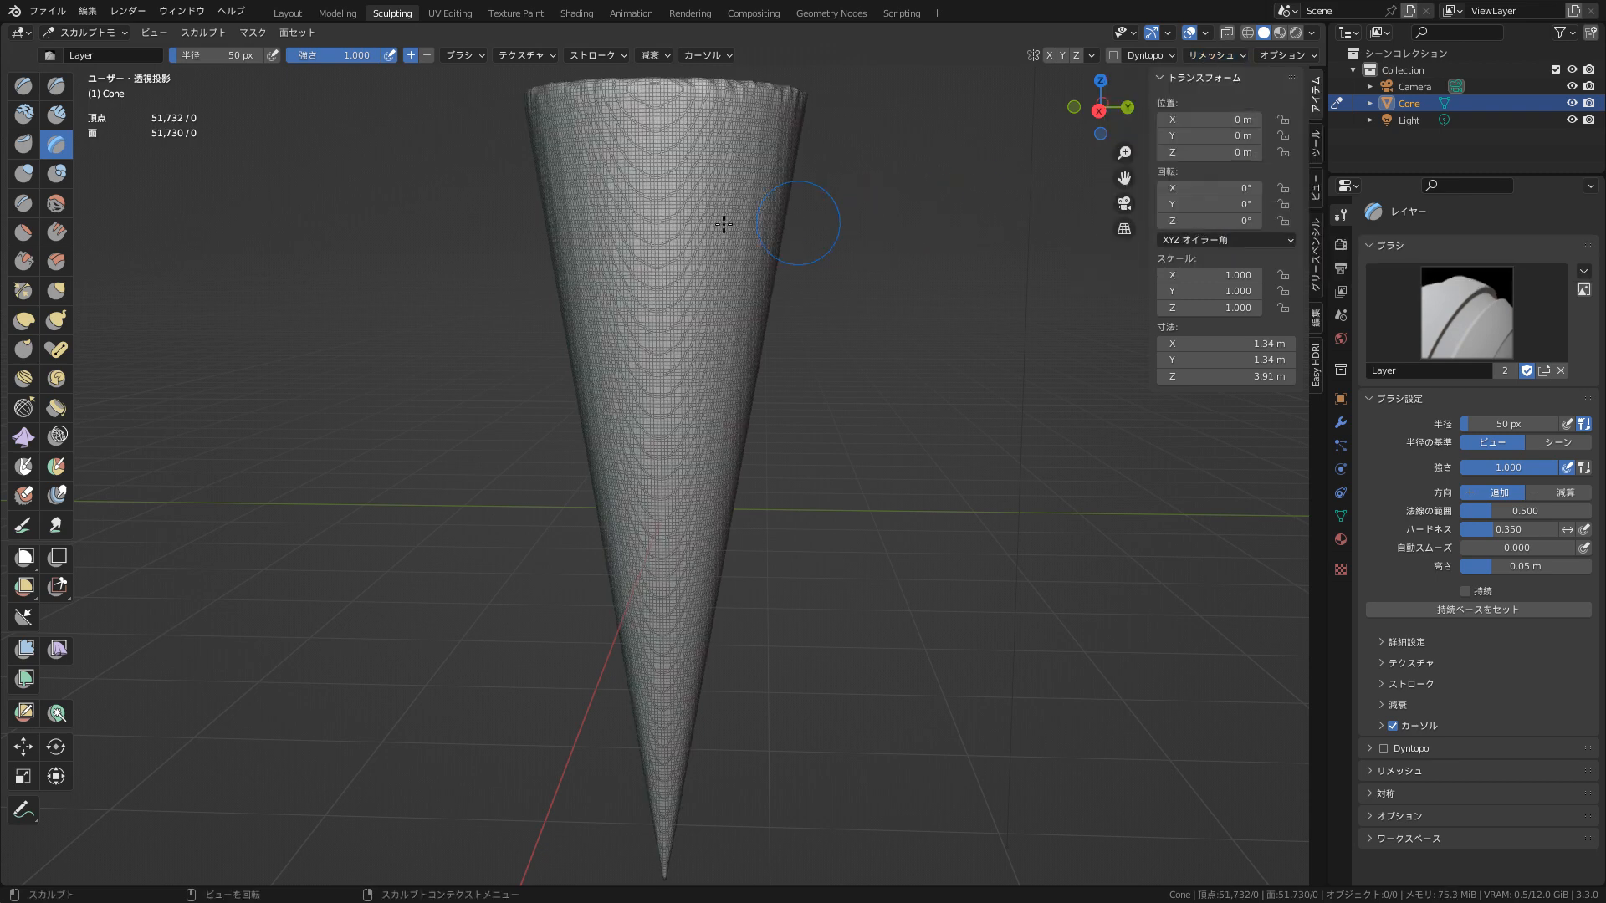
- Set the Layer brush's radius to 13 px
left_click(94, 32)
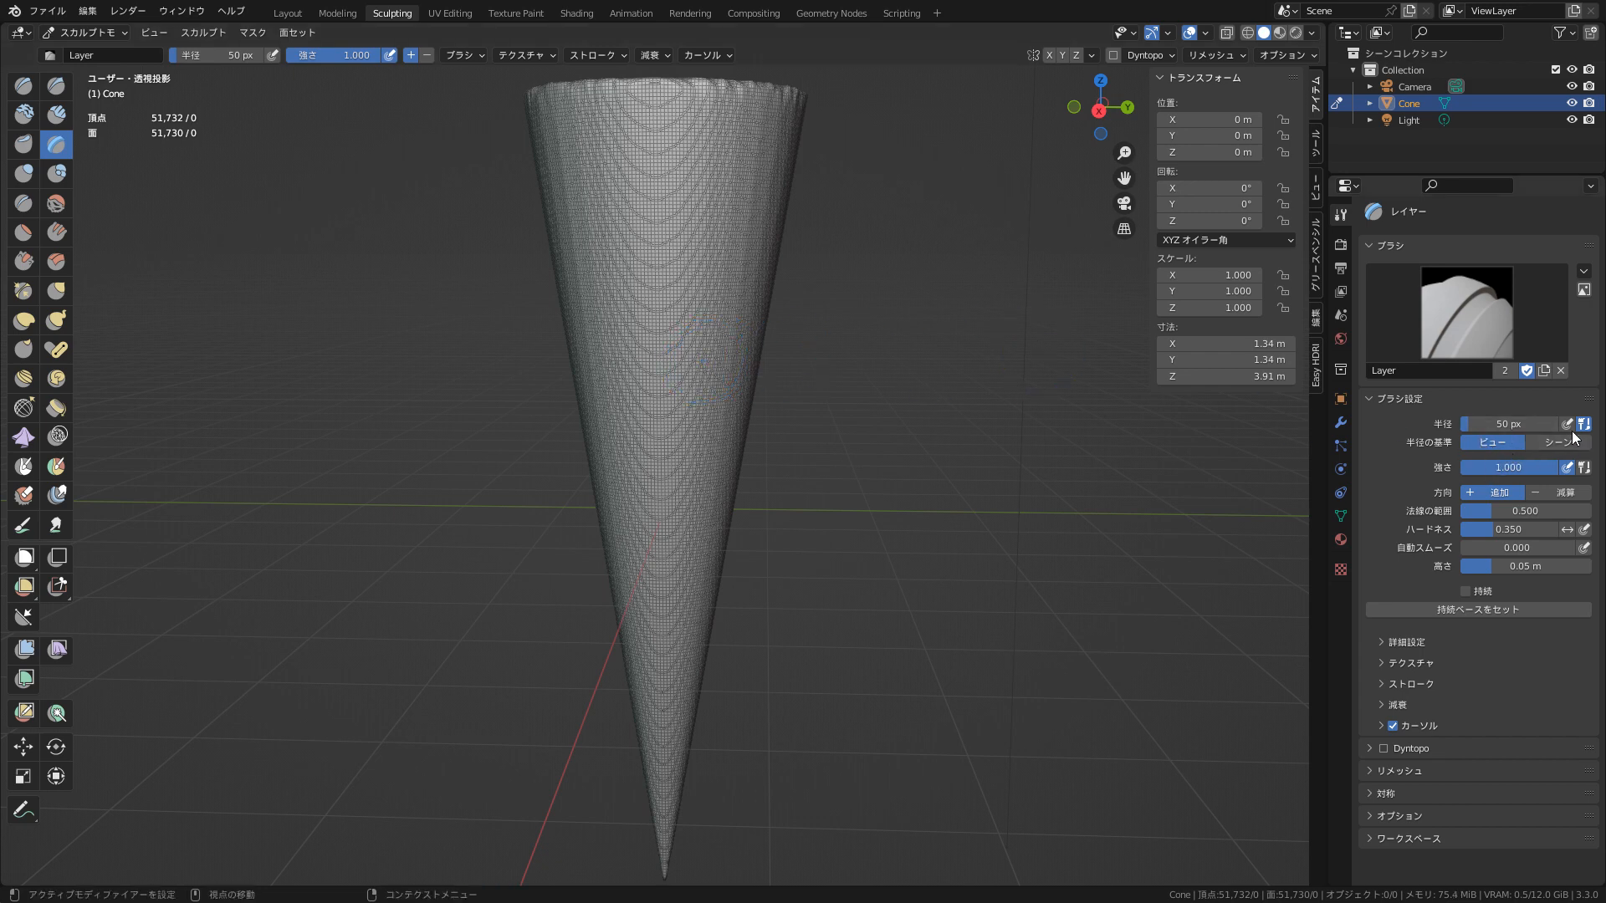
left_click(1469, 424)
type("1")
key("Return")
mouse_move(1446, 427)
left_mouse_down()
mouse_move(1459, 428)
mouse_move(1446, 427)
left_mouse_up()
left_click_drag(1516, 423, 1490, 431)
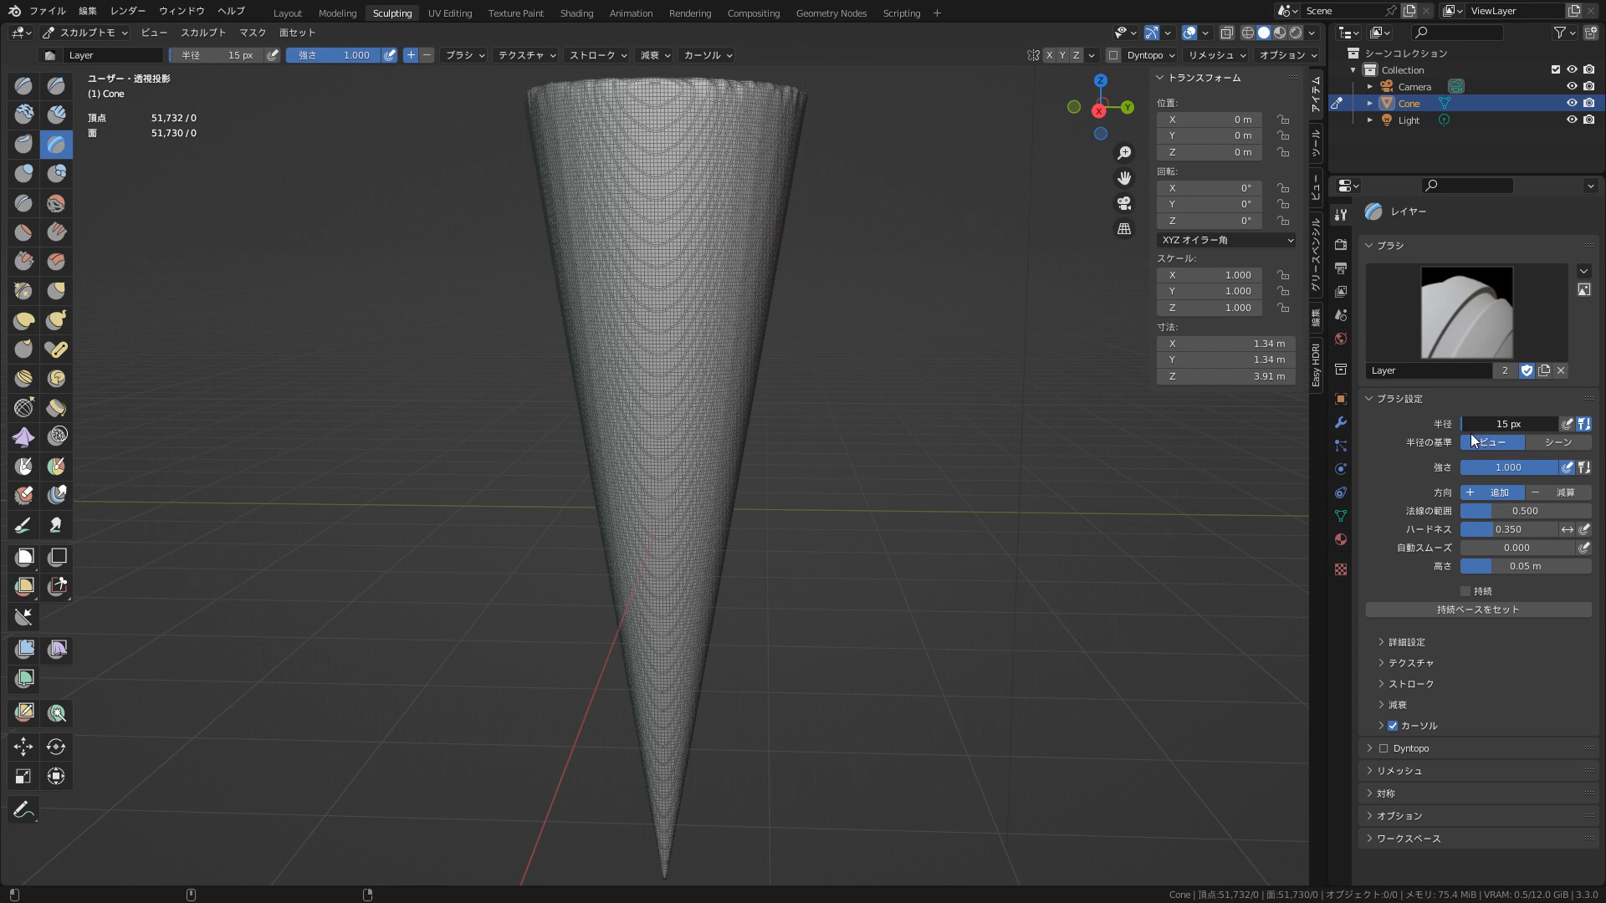
left_click_drag(1467, 441, 1468, 440)
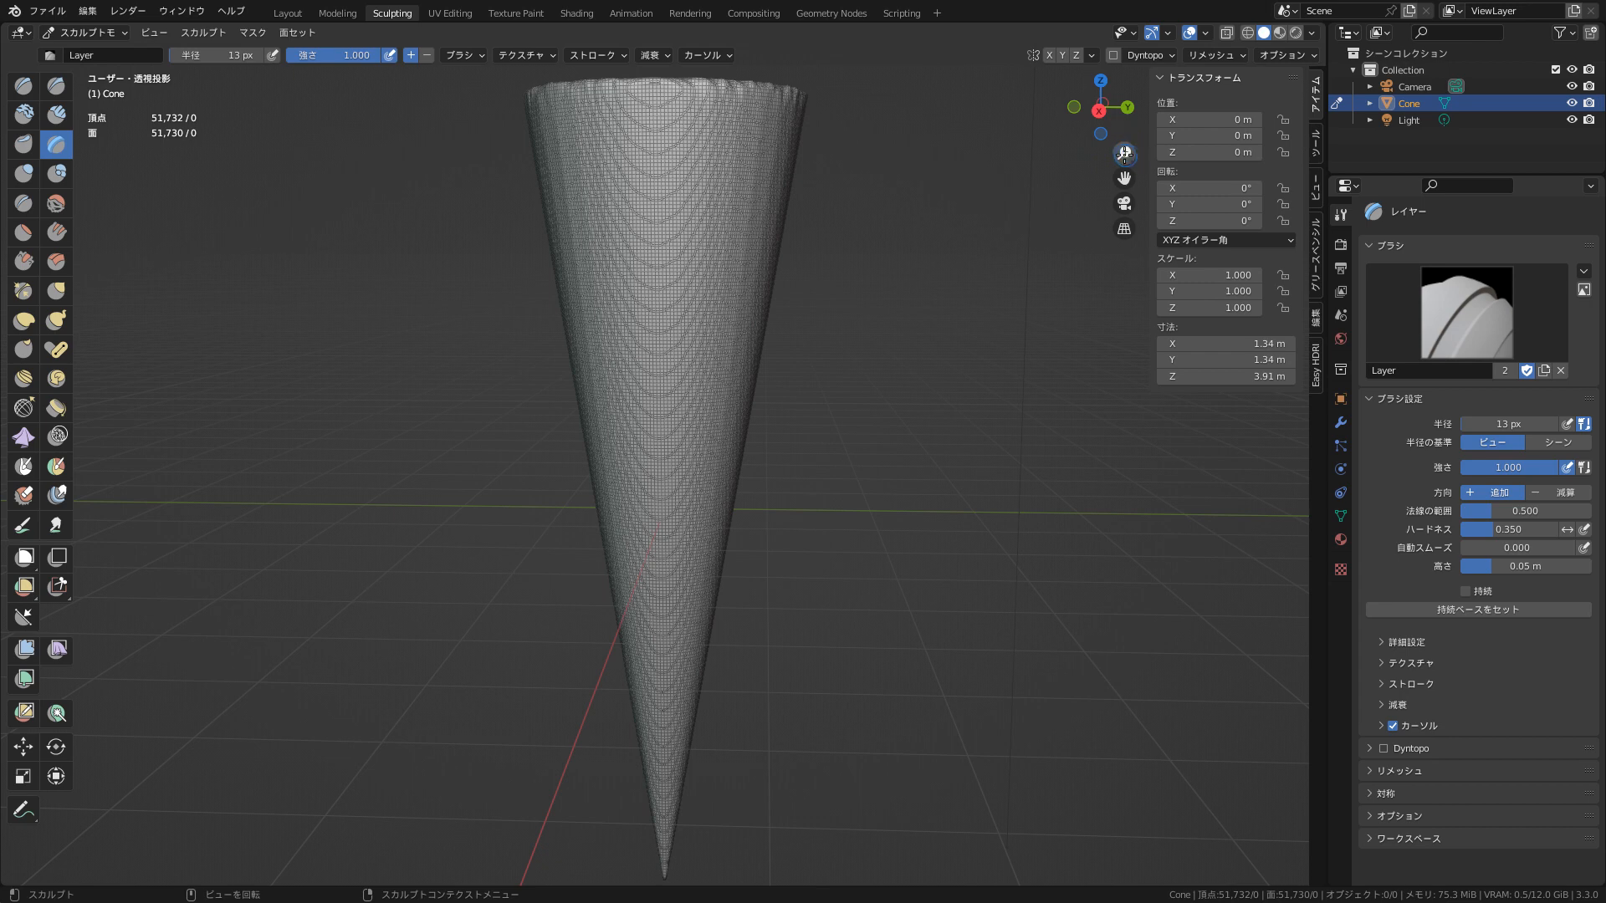
- Try a diagonal Layer brush stroke across the upper part of the cone in Right orthographic view, and undo it
left_click_drag(1125, 153, 1127, 322)
left_click(1124, 228)
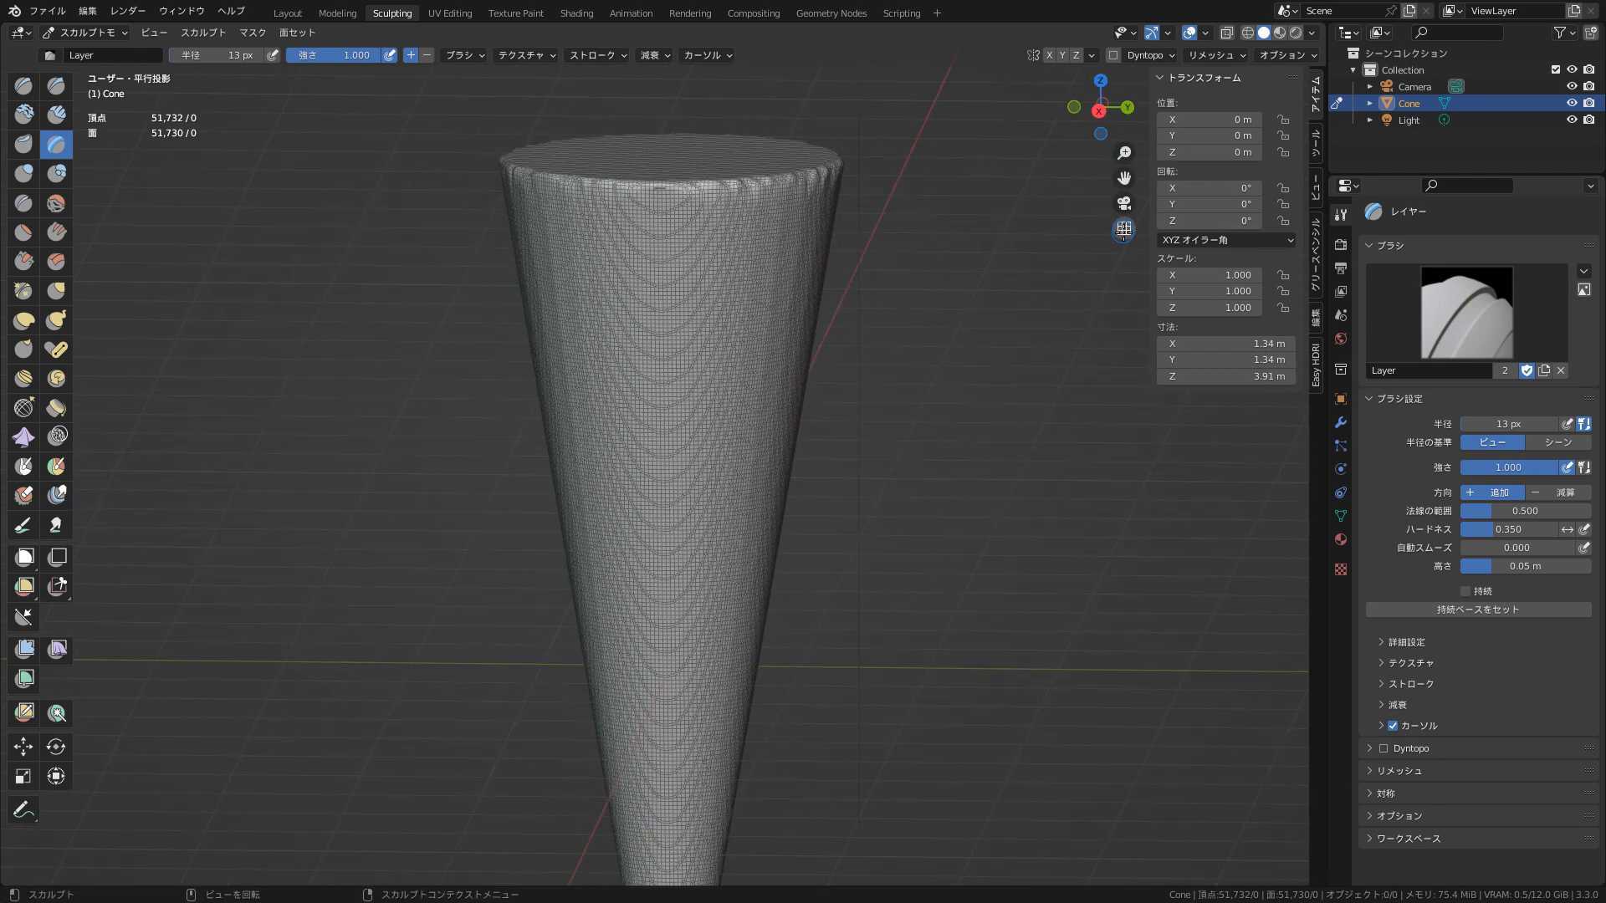
left_click(1124, 228)
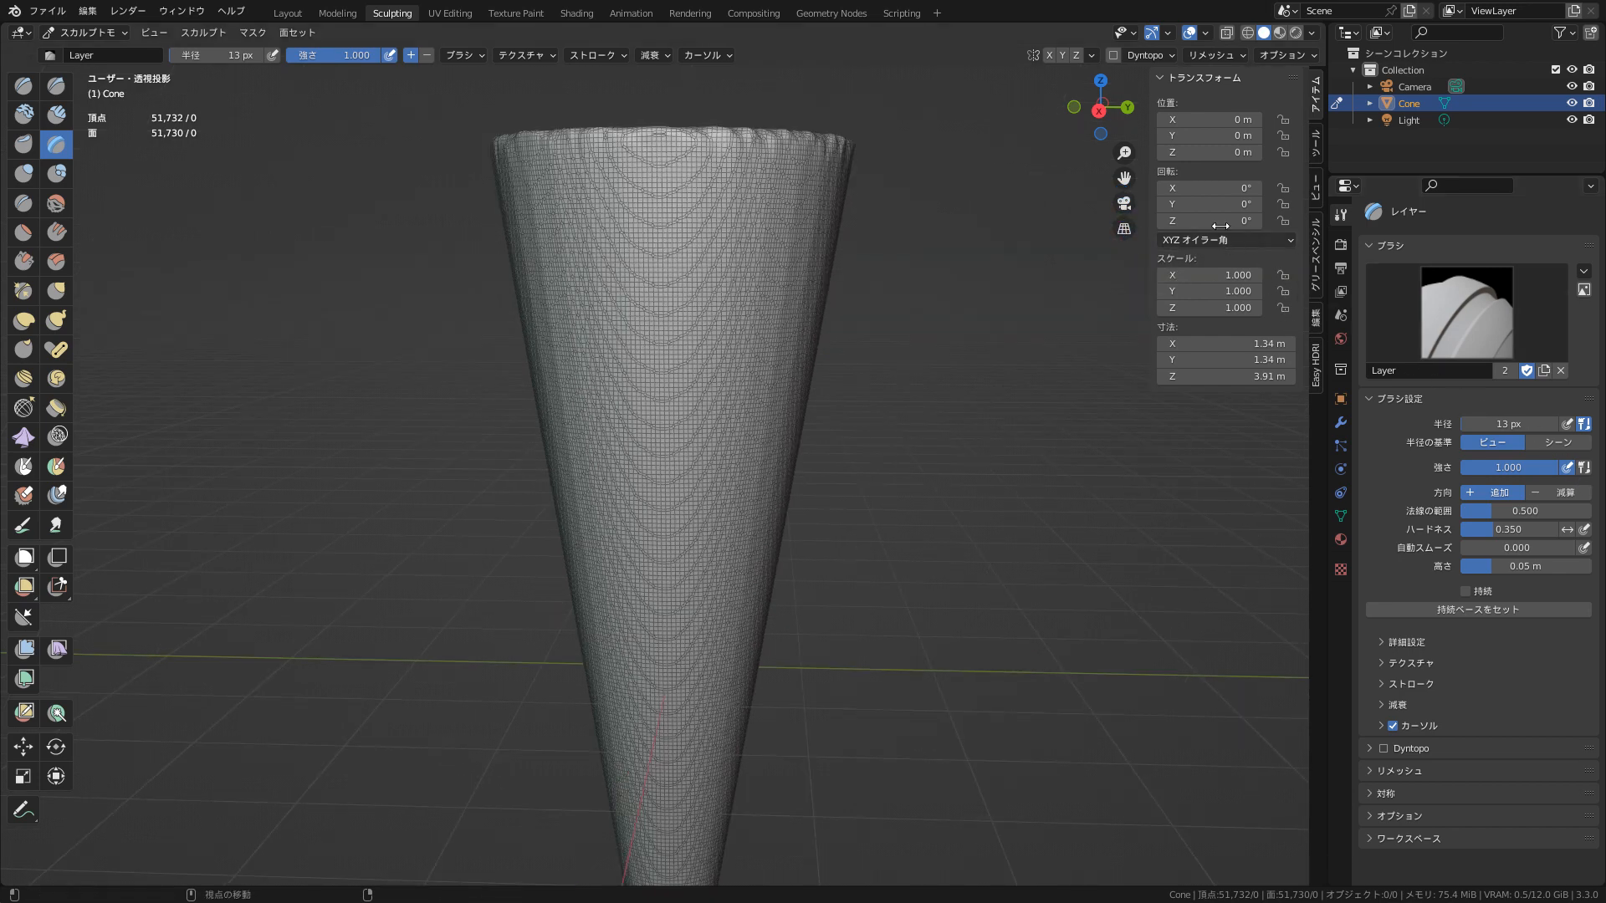
left_click(1099, 111)
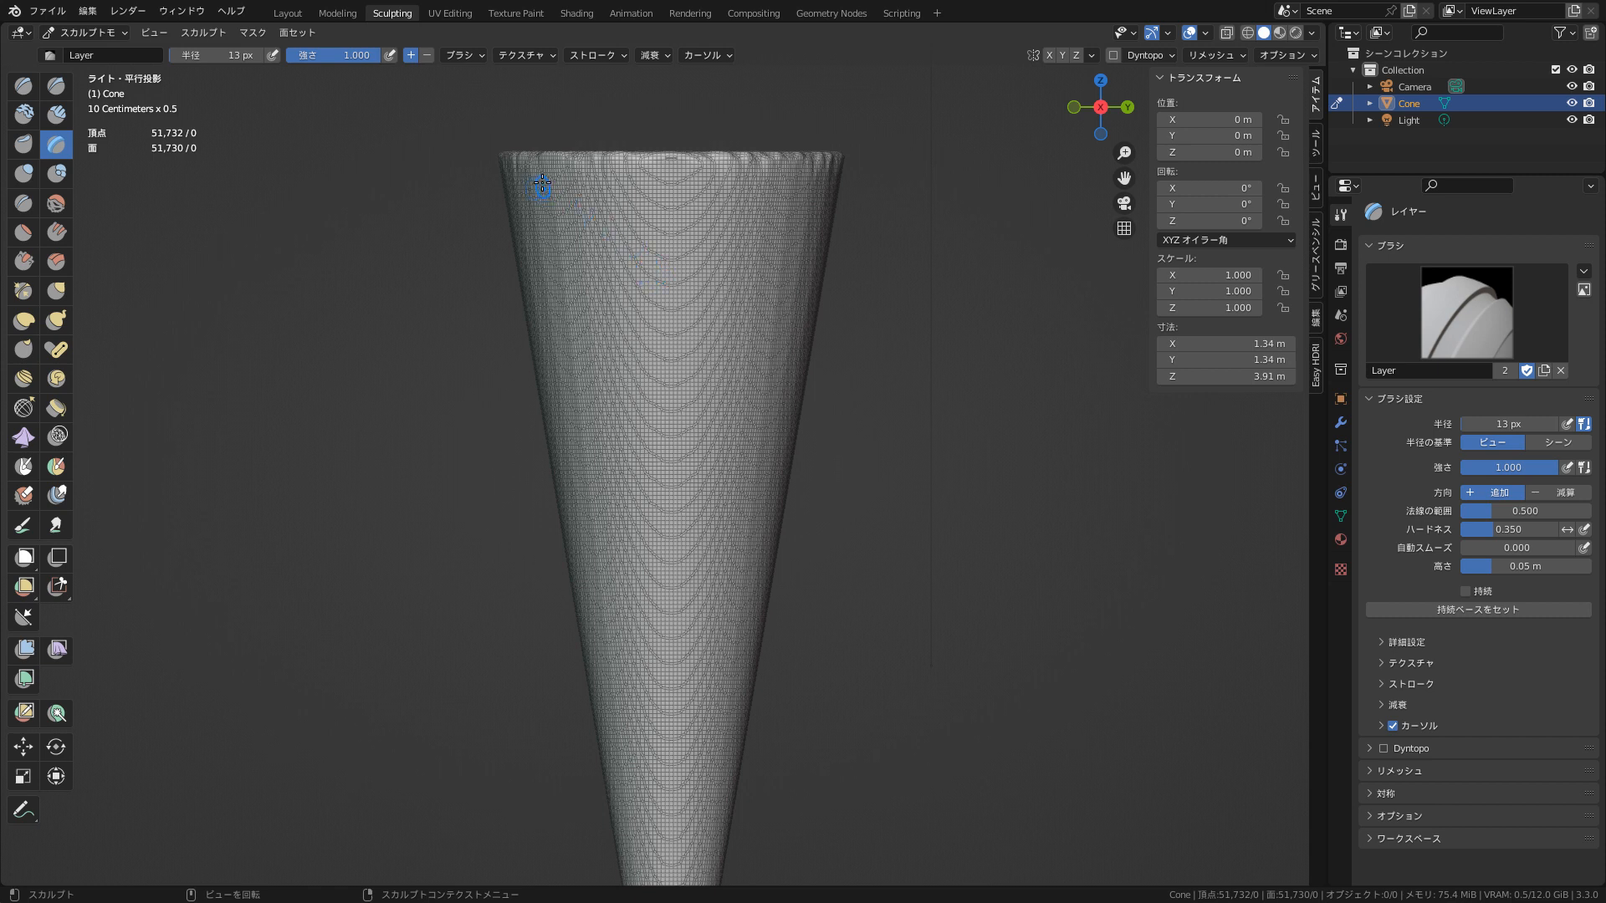
mouse_move(541, 161)
left_mouse_down()
mouse_move(619, 185)
mouse_move(824, 345)
left_mouse_up()
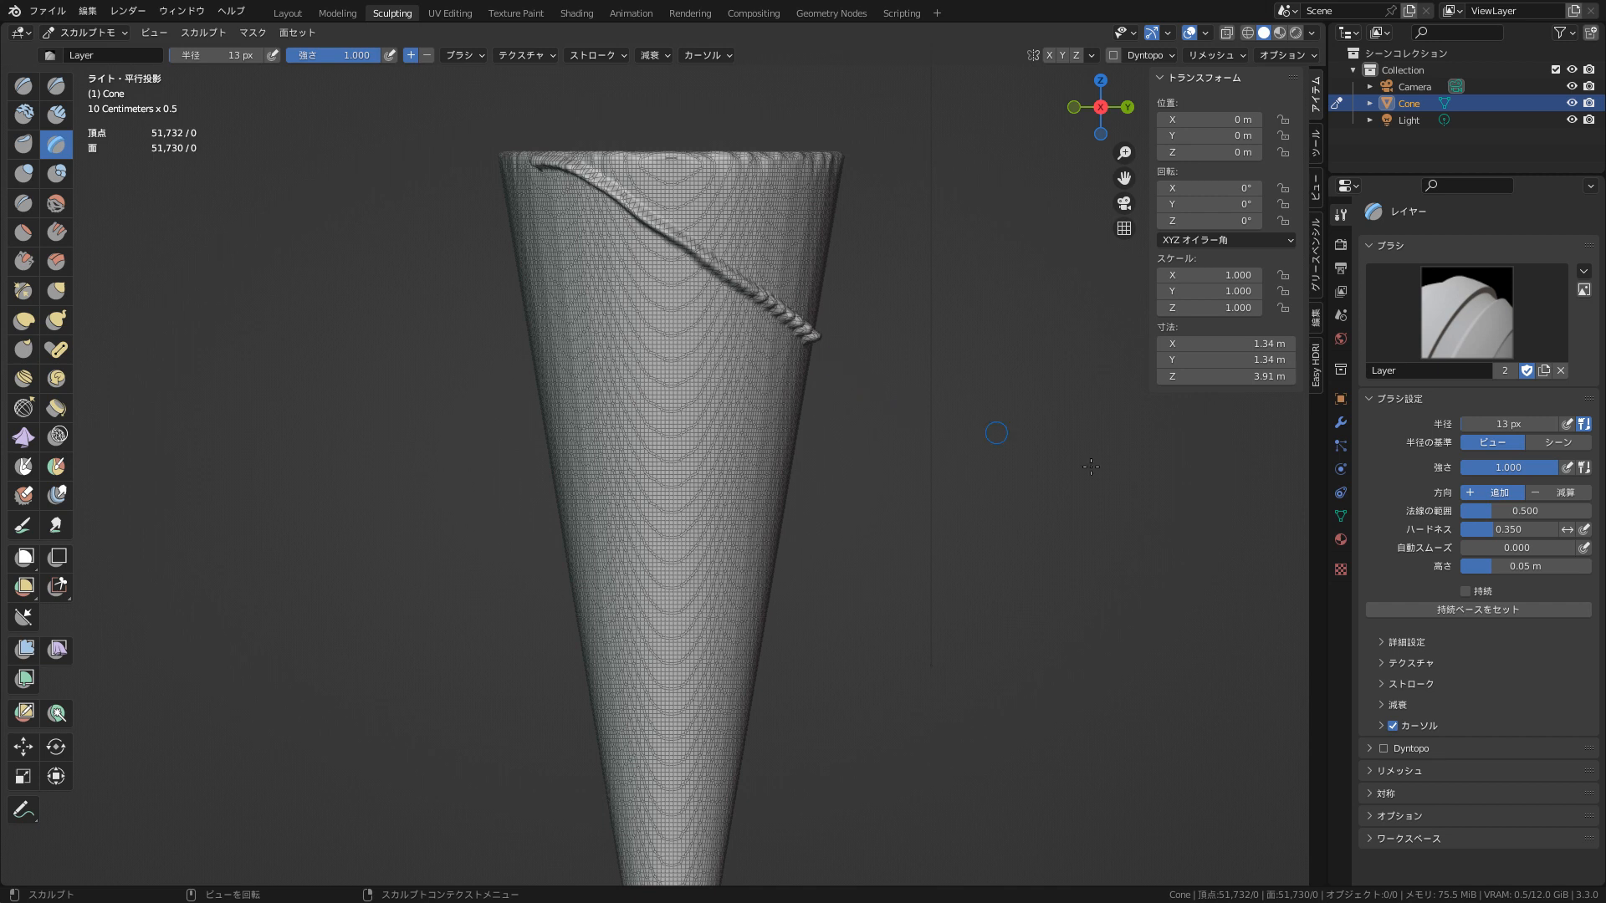
key("ctrl+z")
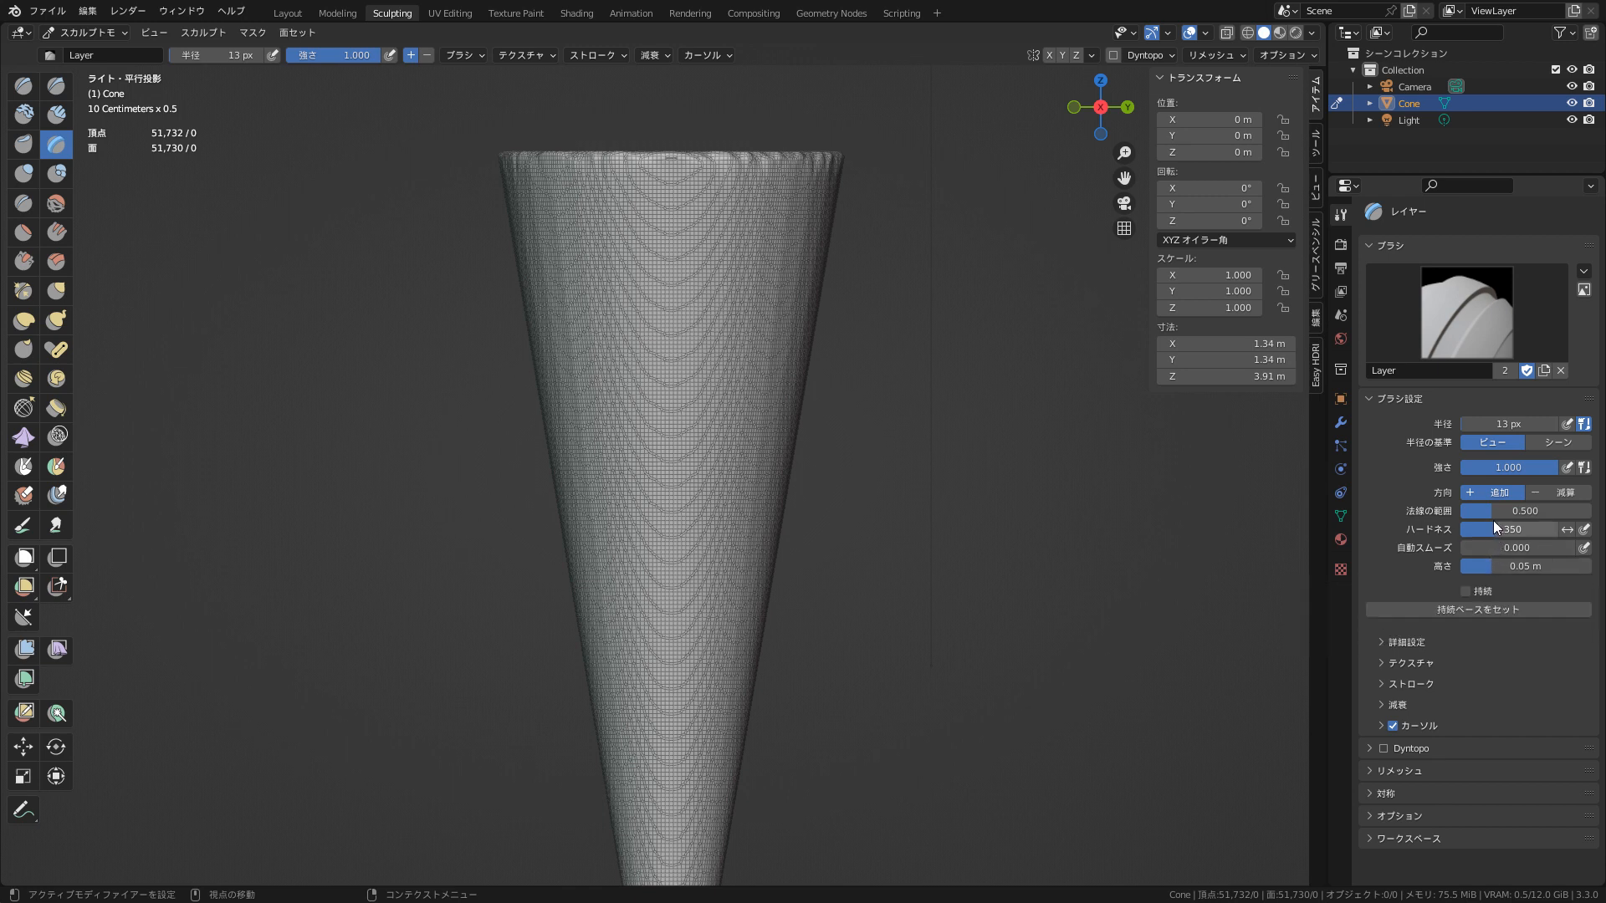
- Examine the Layer brush's advanced, texture, stroke, falloff and cursor settings along with the Dyntopo settings
left_click(1389, 642)
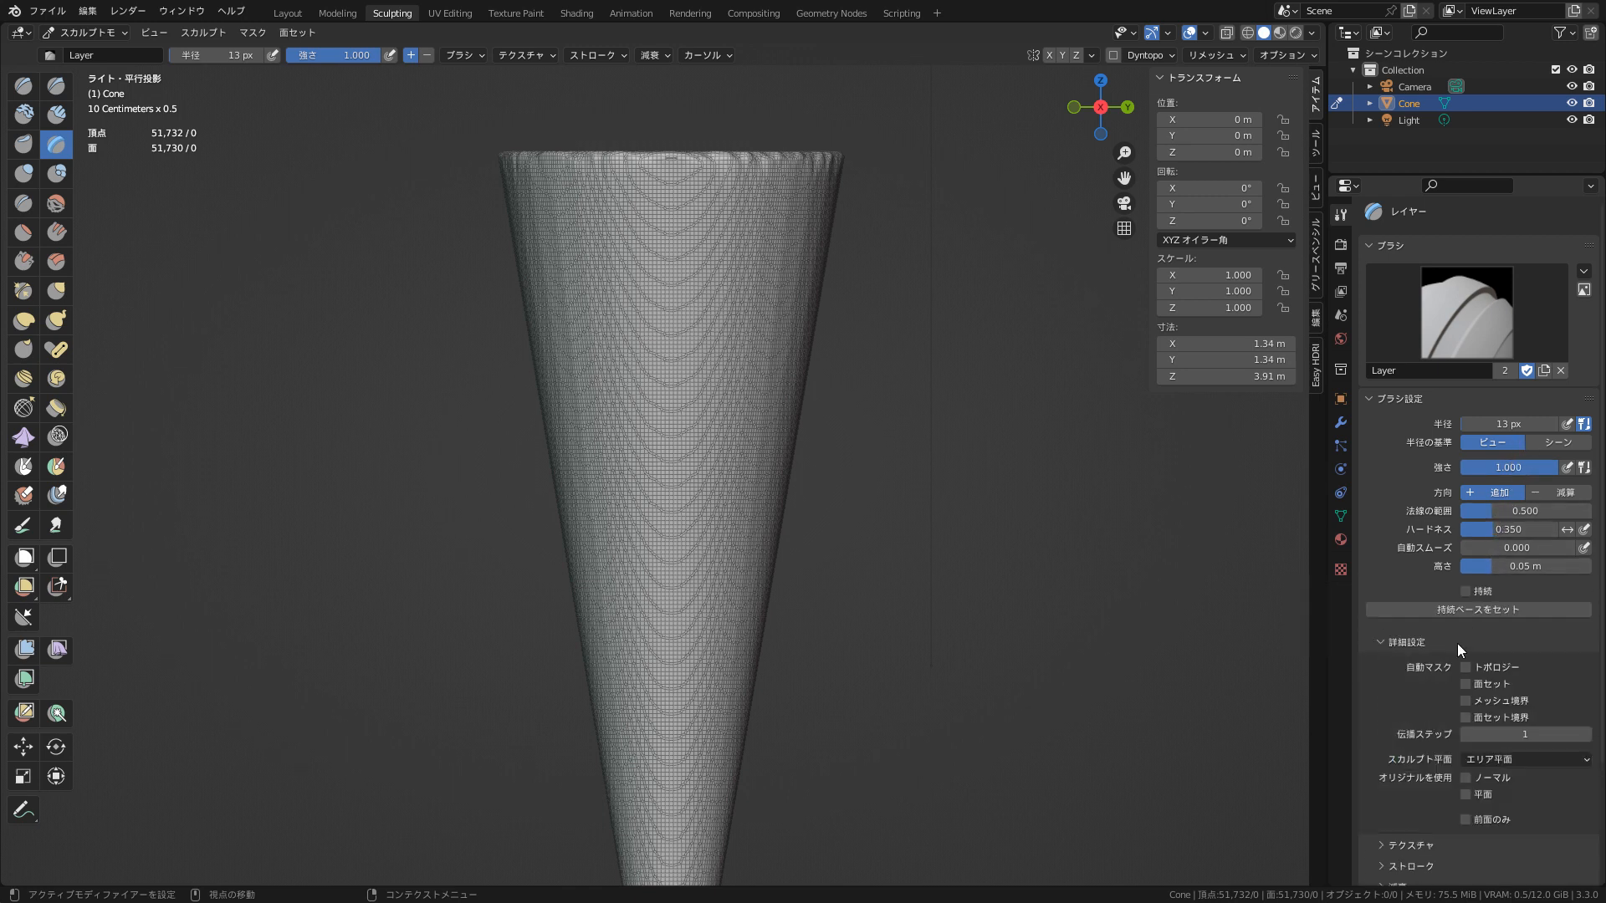
scroll(1597, 589, "down", 2)
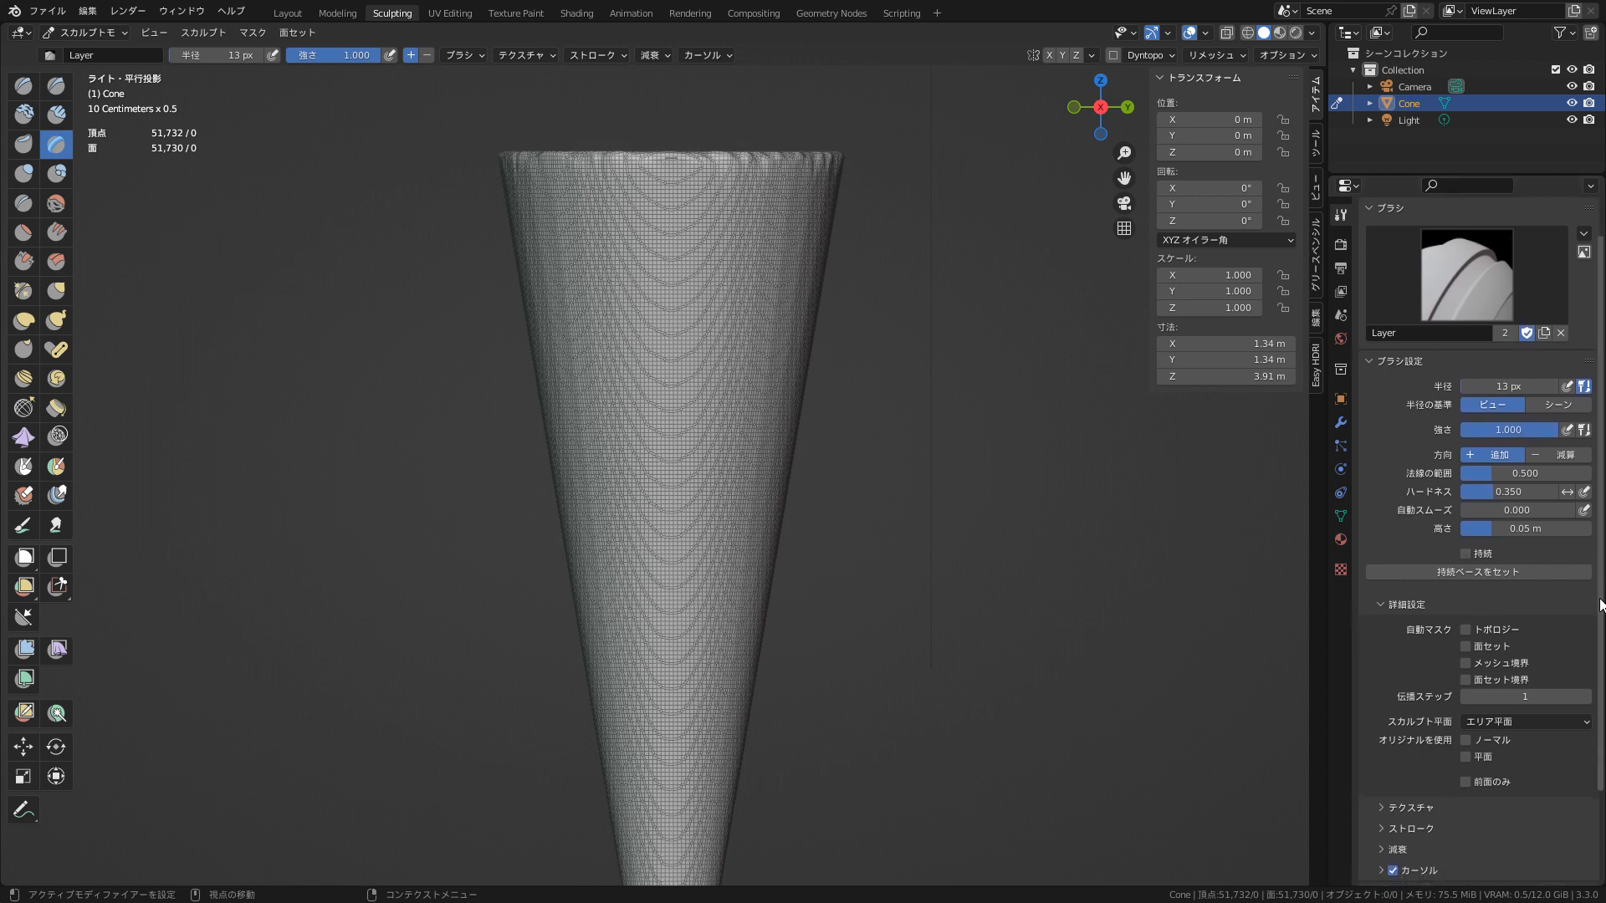
scroll(1602, 593, "down", 4)
scroll(1368, 700, "down", 4)
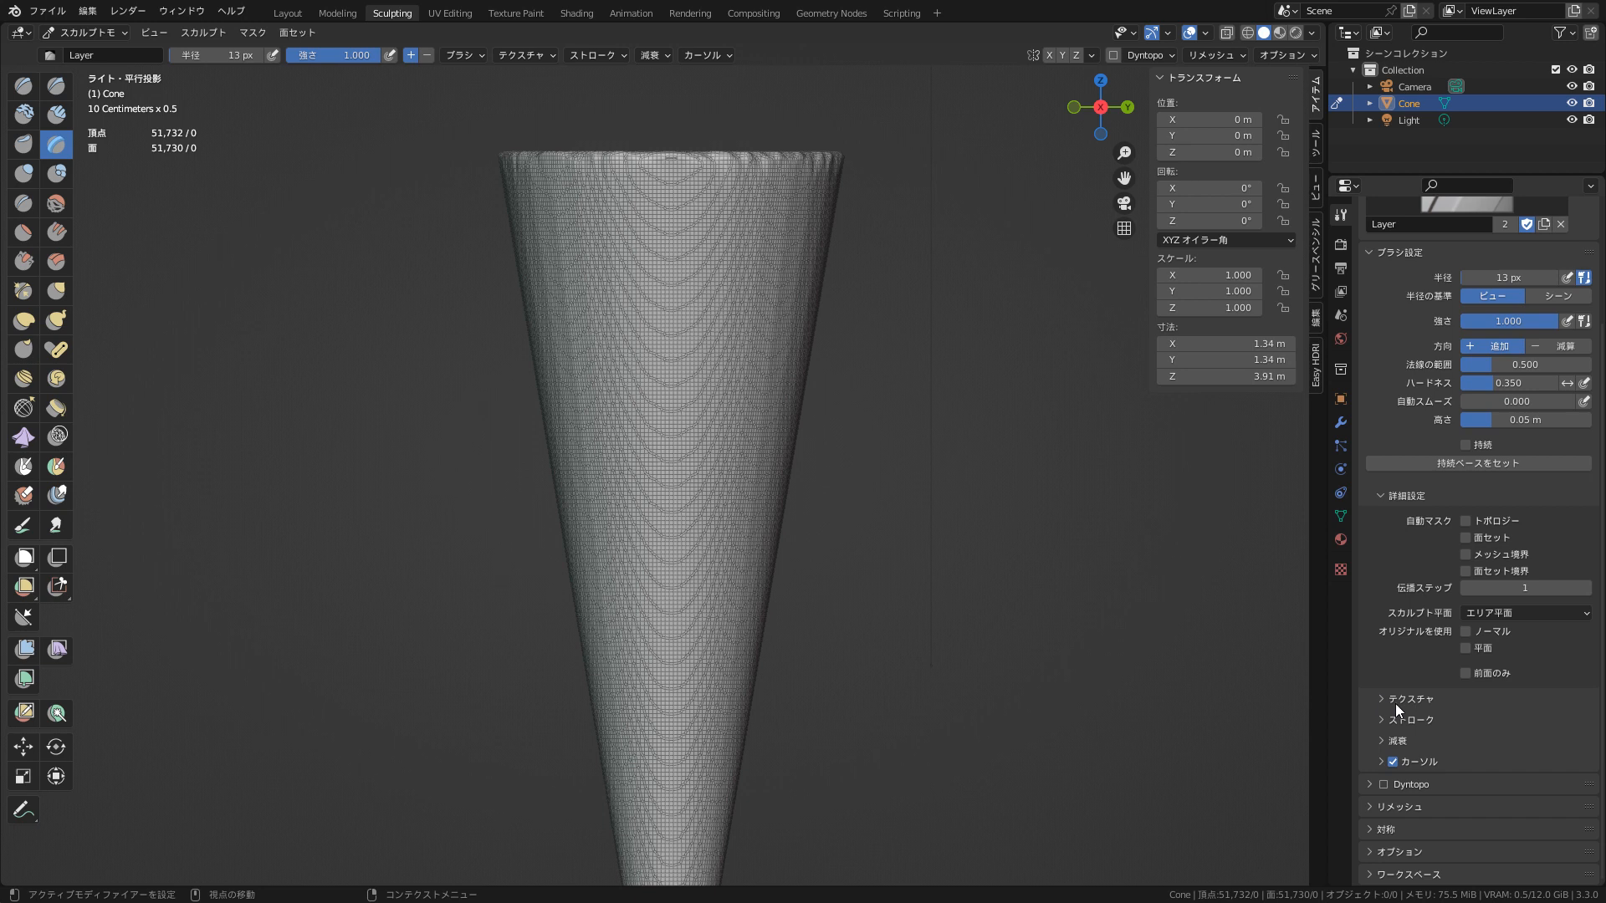
left_click(1369, 784)
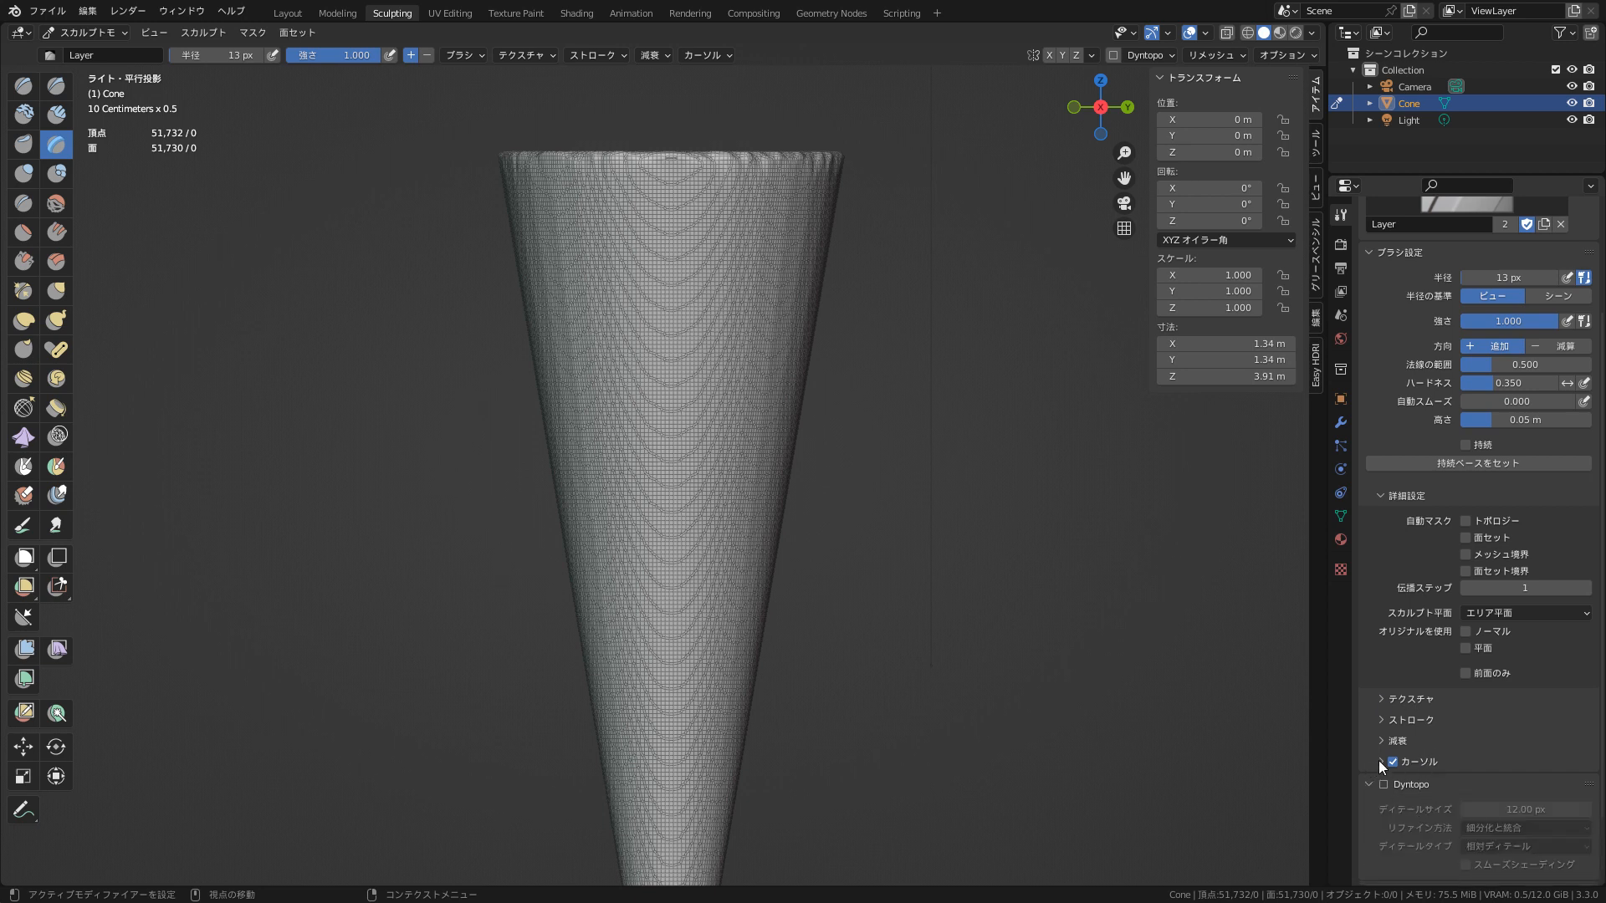
left_click(1379, 761)
left_click(1379, 724)
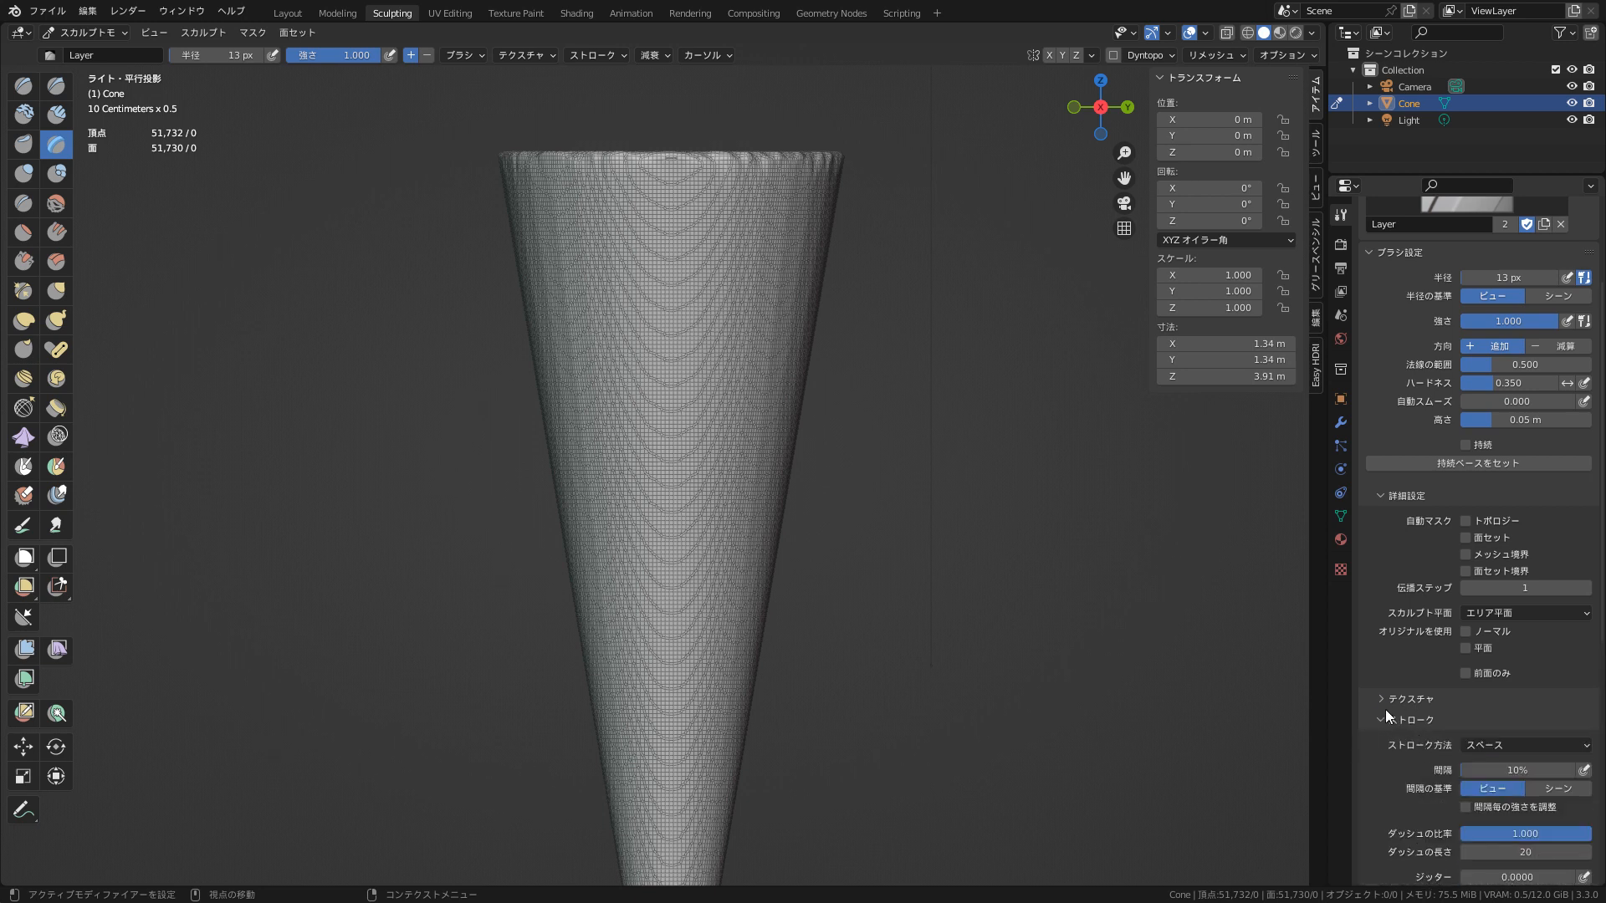
left_click(1382, 699)
left_click_drag(1599, 558, 1596, 677)
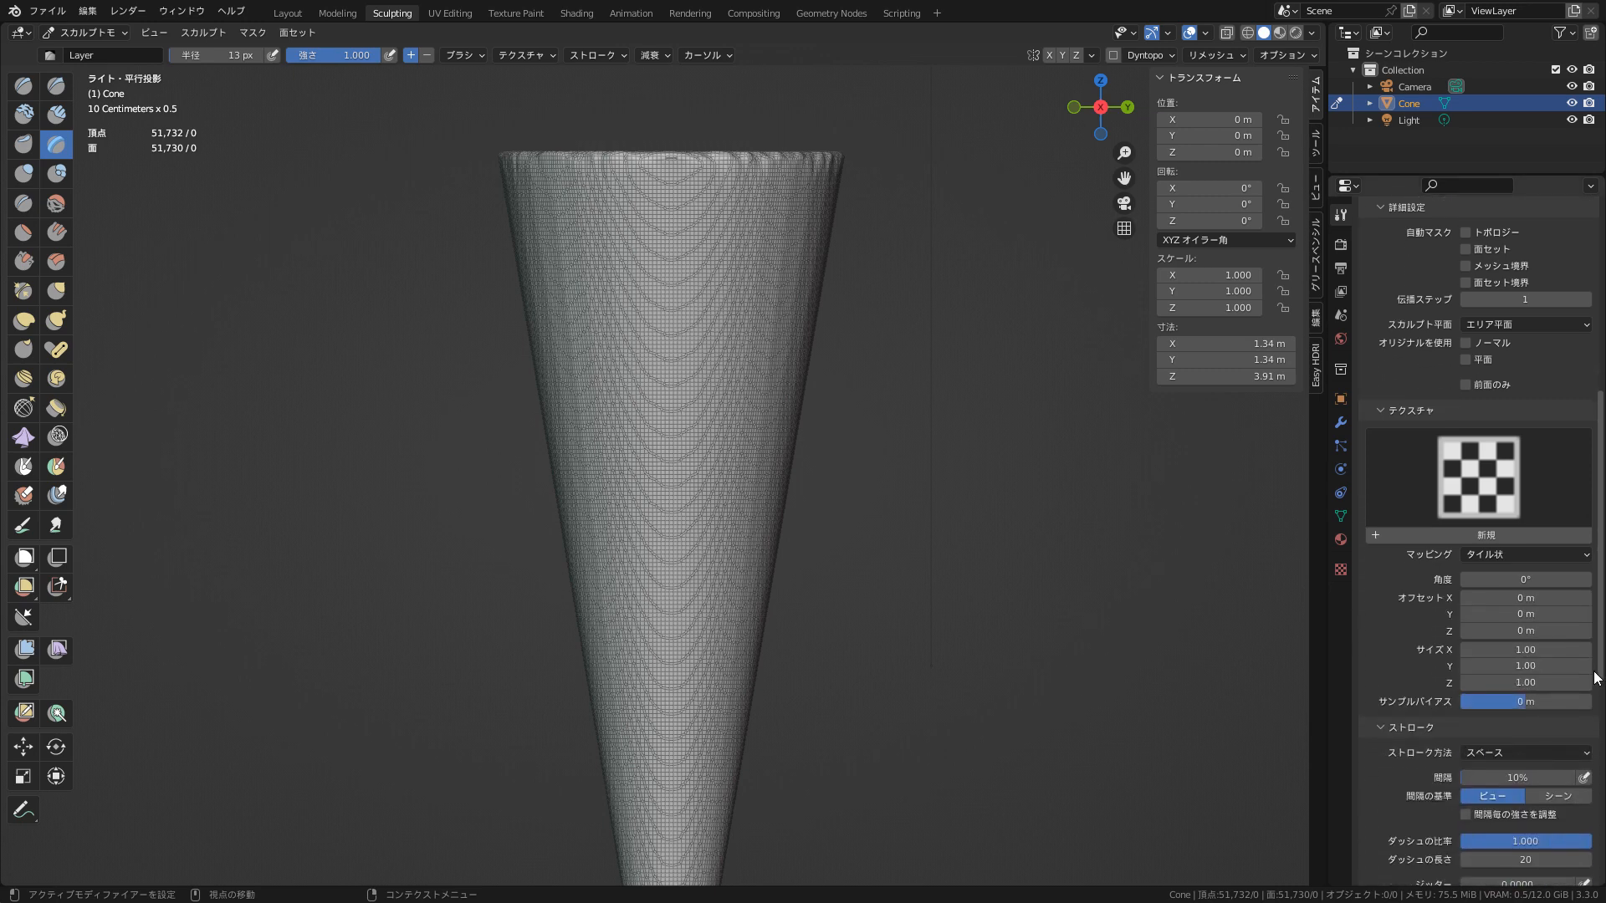
scroll(1503, 555, "down", 2)
left_click(1379, 339)
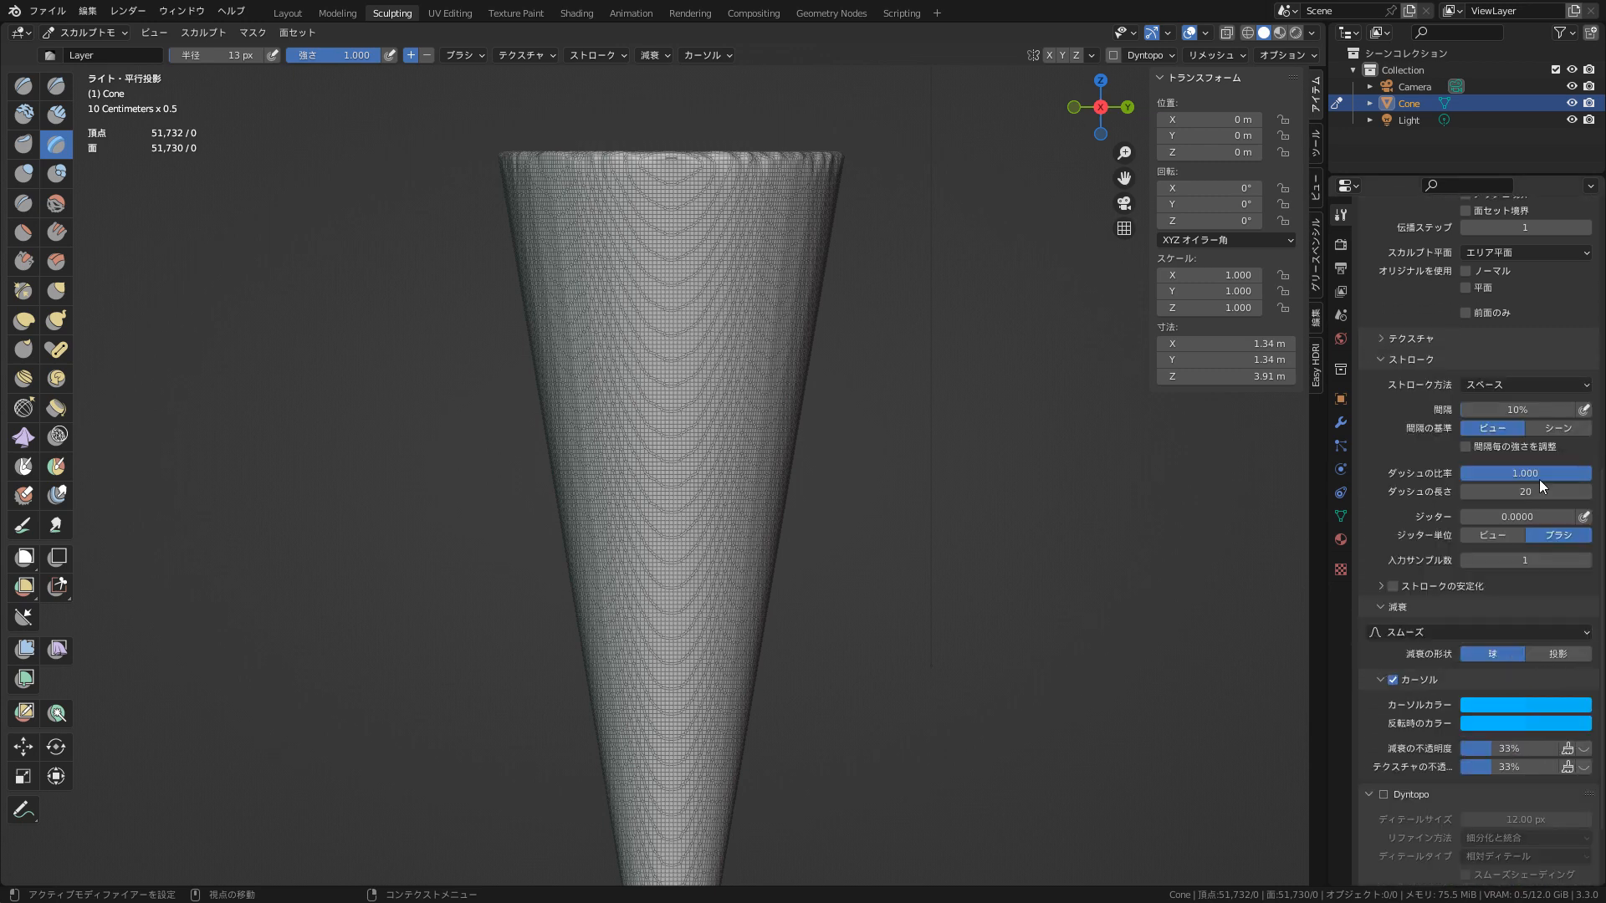
- Set the Layer brush's stroke spacing to 3% and its falloff curve to inverse square (逆二乗式)
left_click(1527, 410)
left_click_drag(1488, 415, 1549, 418)
left_click(1437, 637)
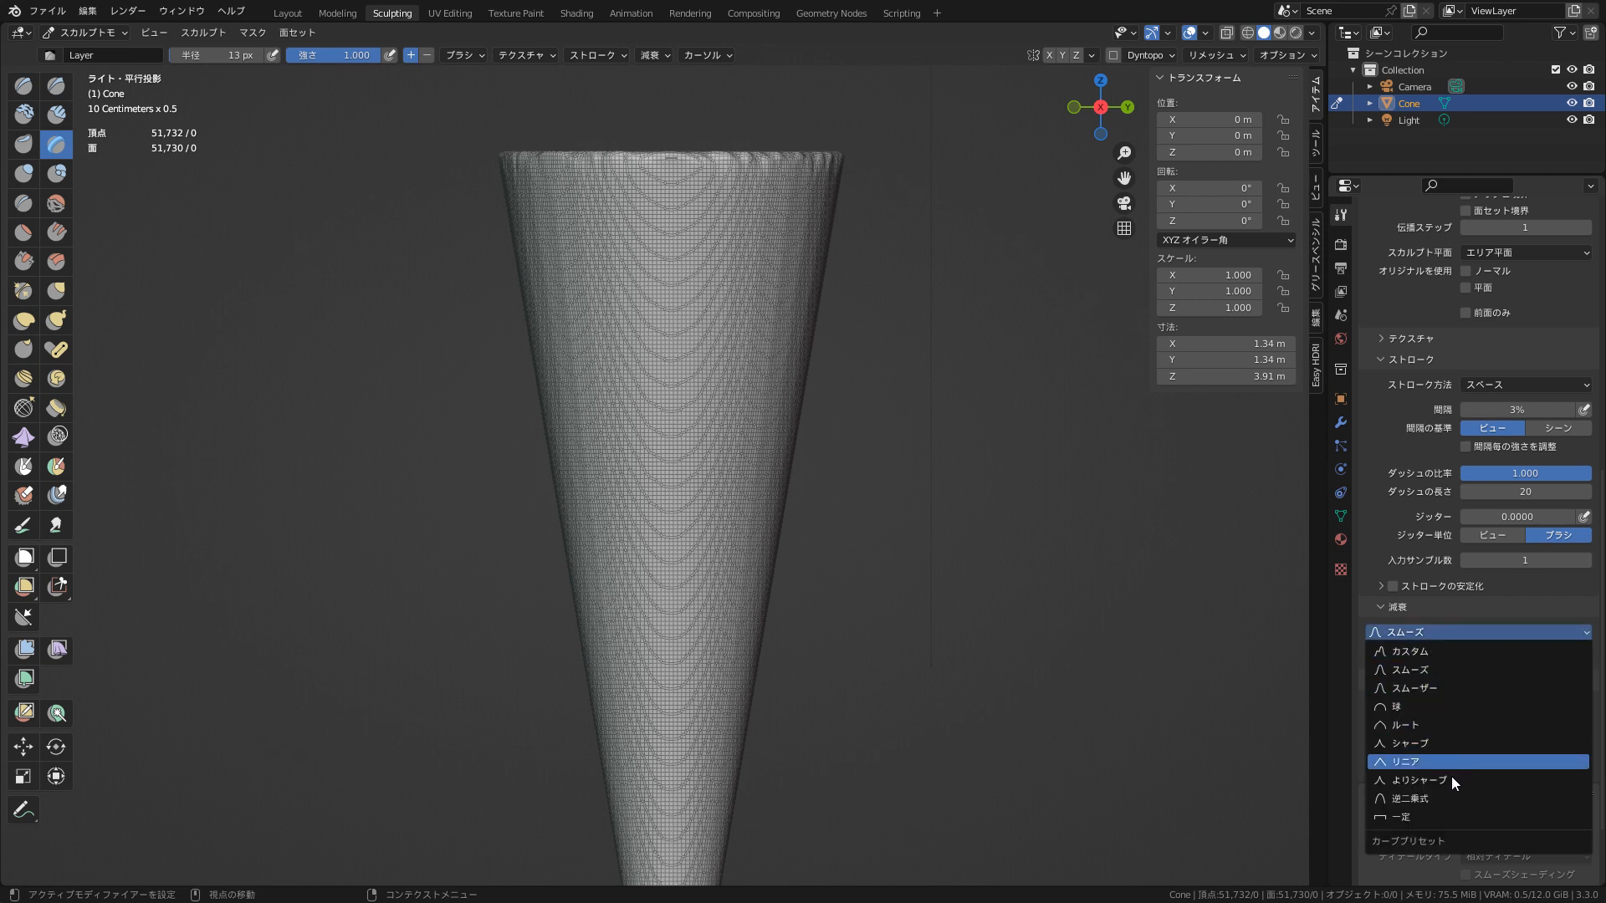
left_click(1438, 796)
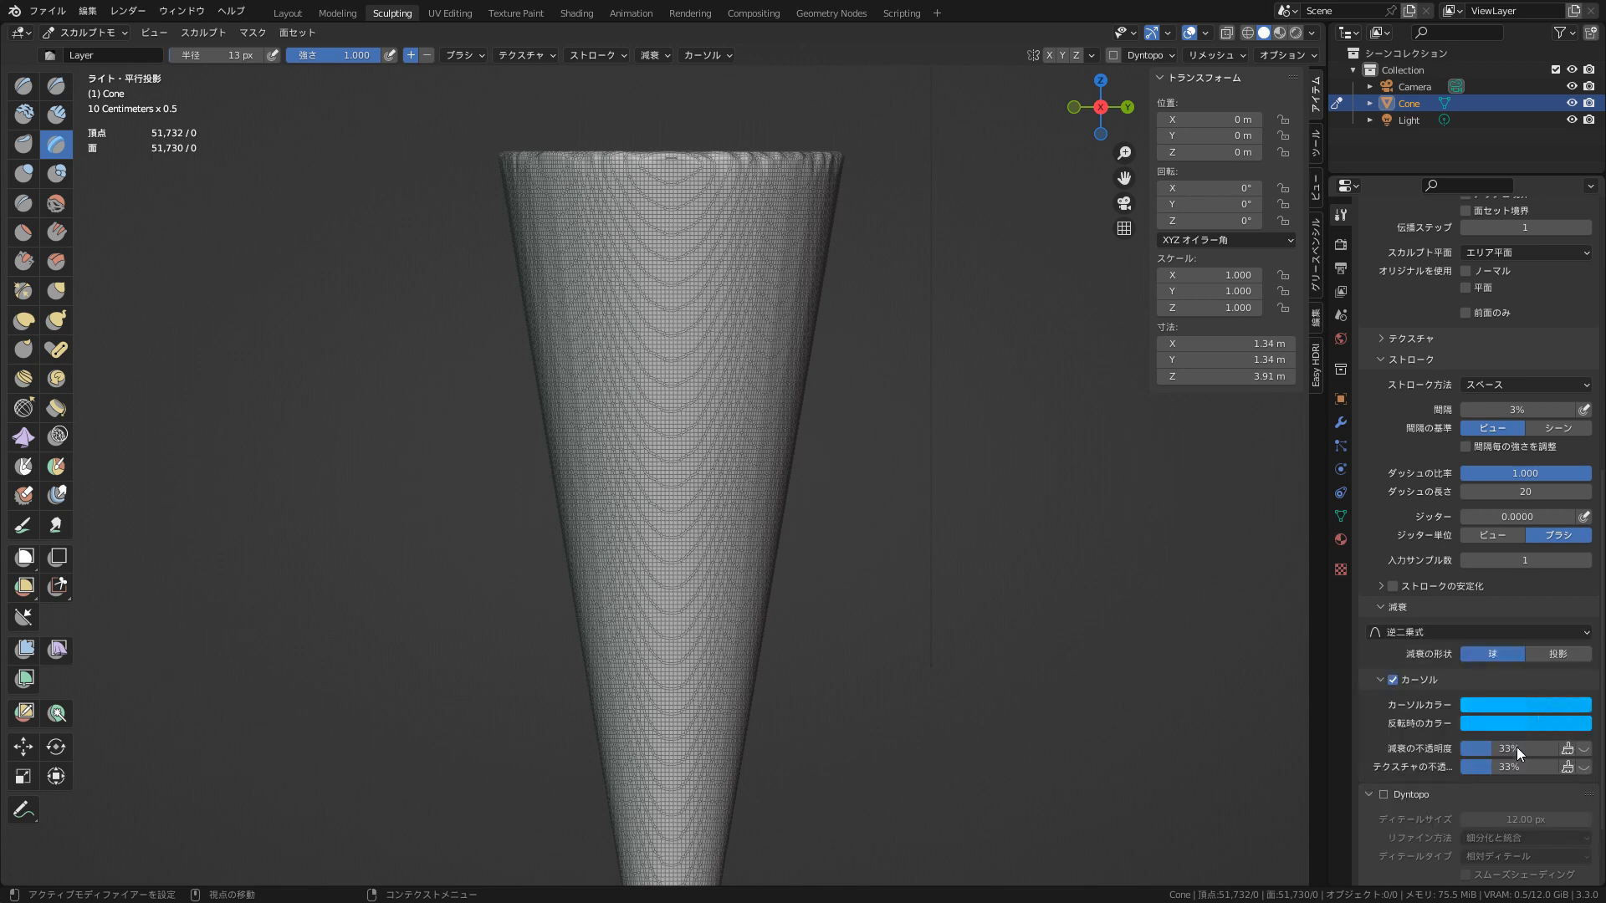
- Examine the remesh, symmetry and sculpt option settings, and return to the main Layer brush settings
scroll(1482, 750, "down", 3)
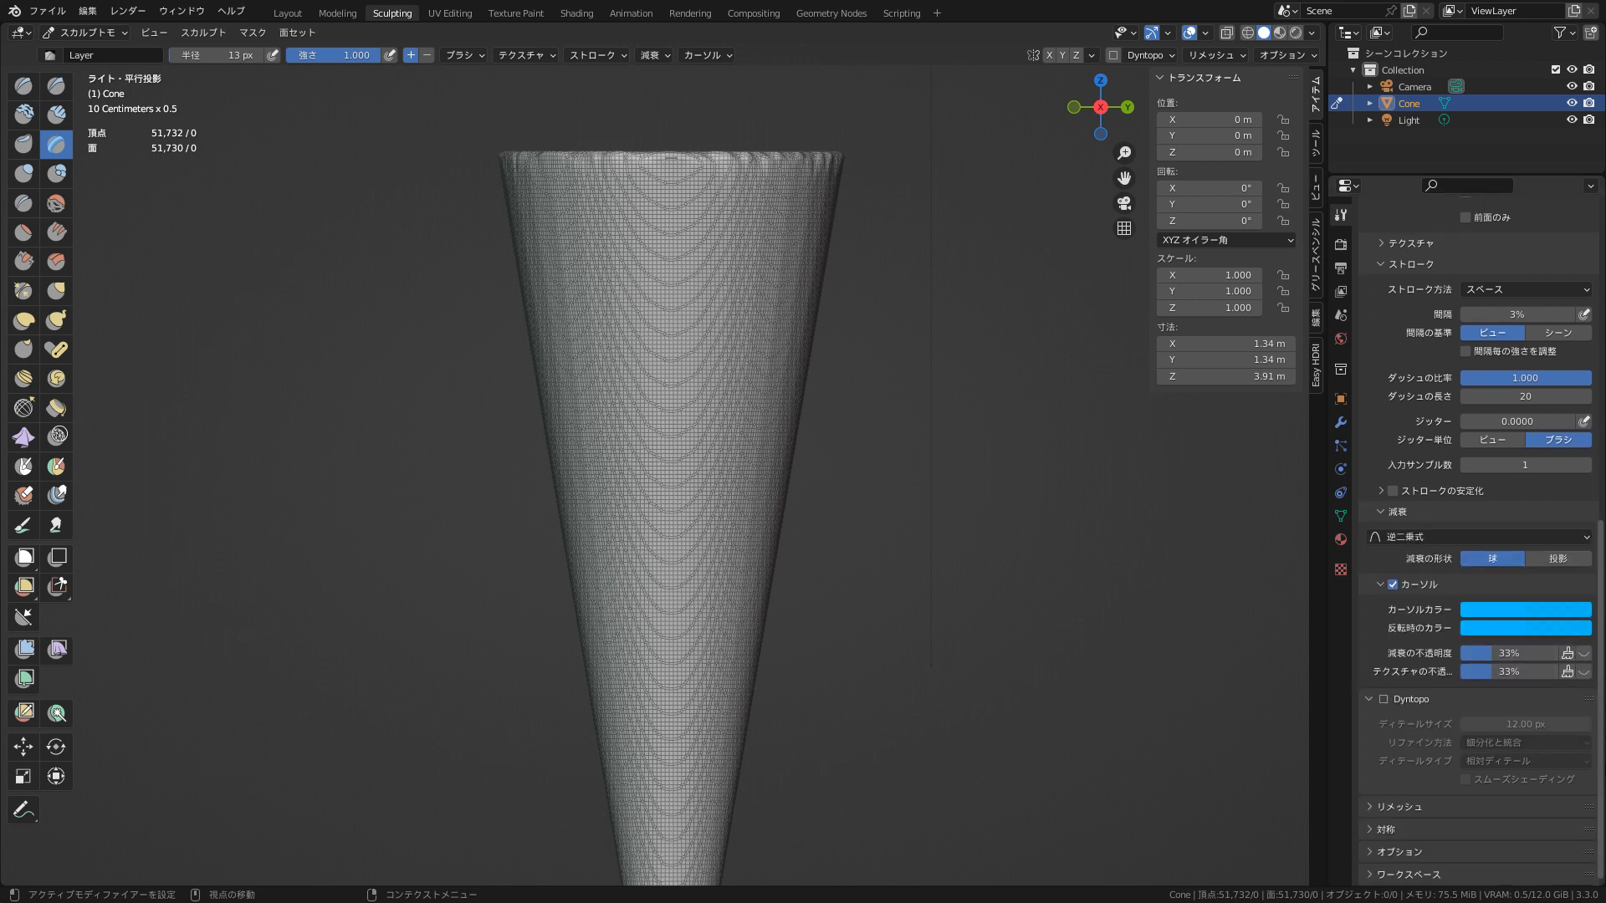
left_click(1380, 805)
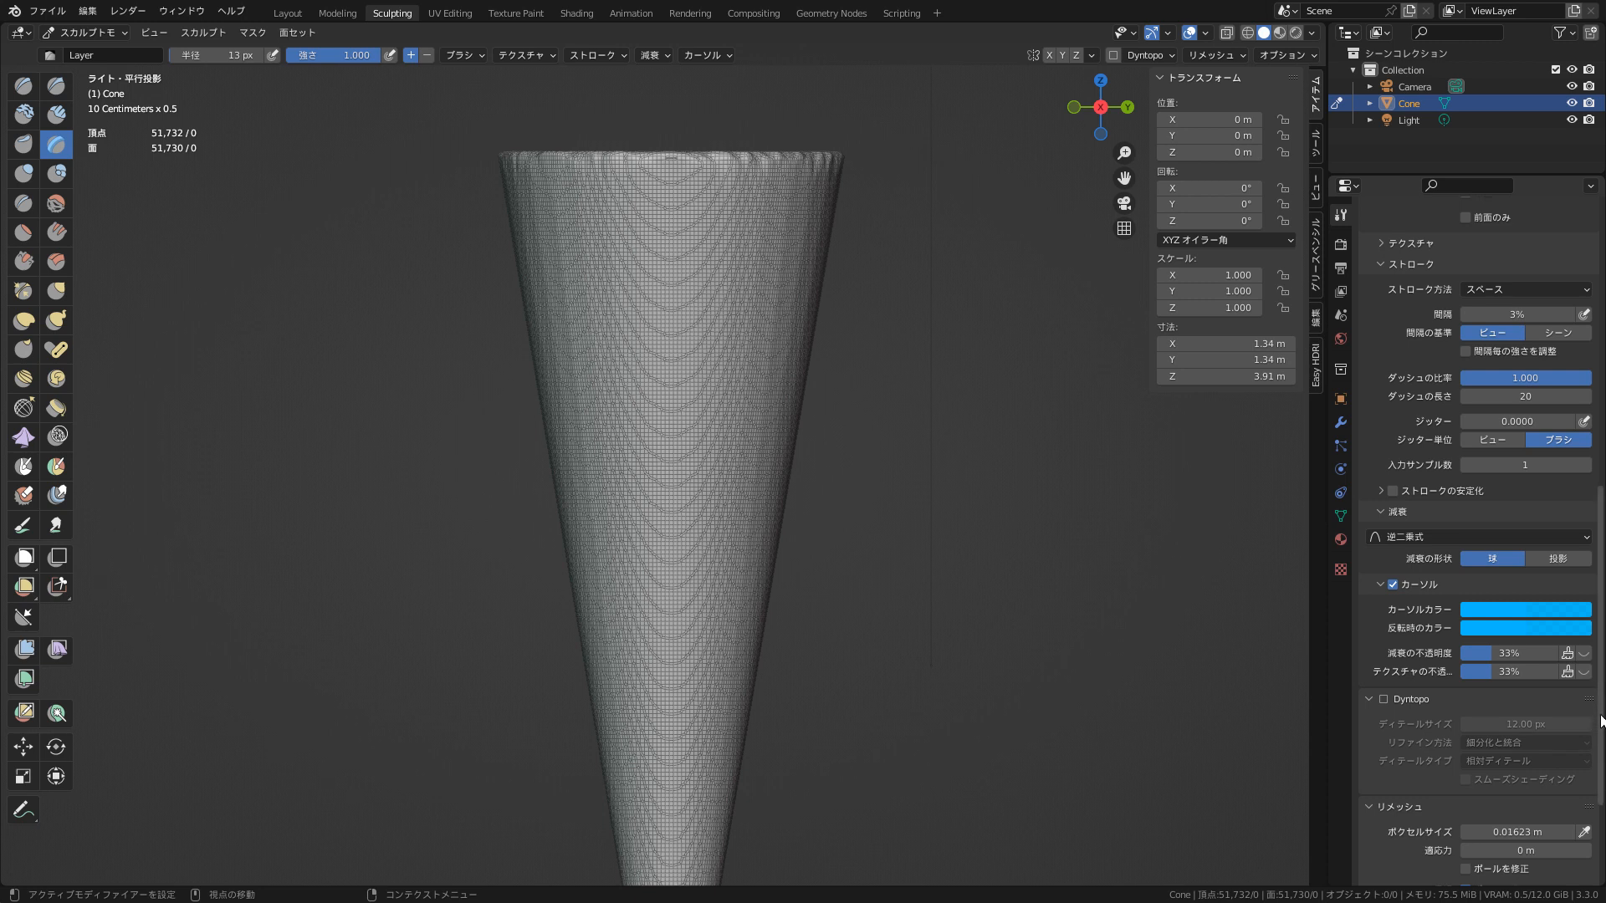
scroll(1381, 805, "down", 1)
scroll(1391, 816, "down", 4)
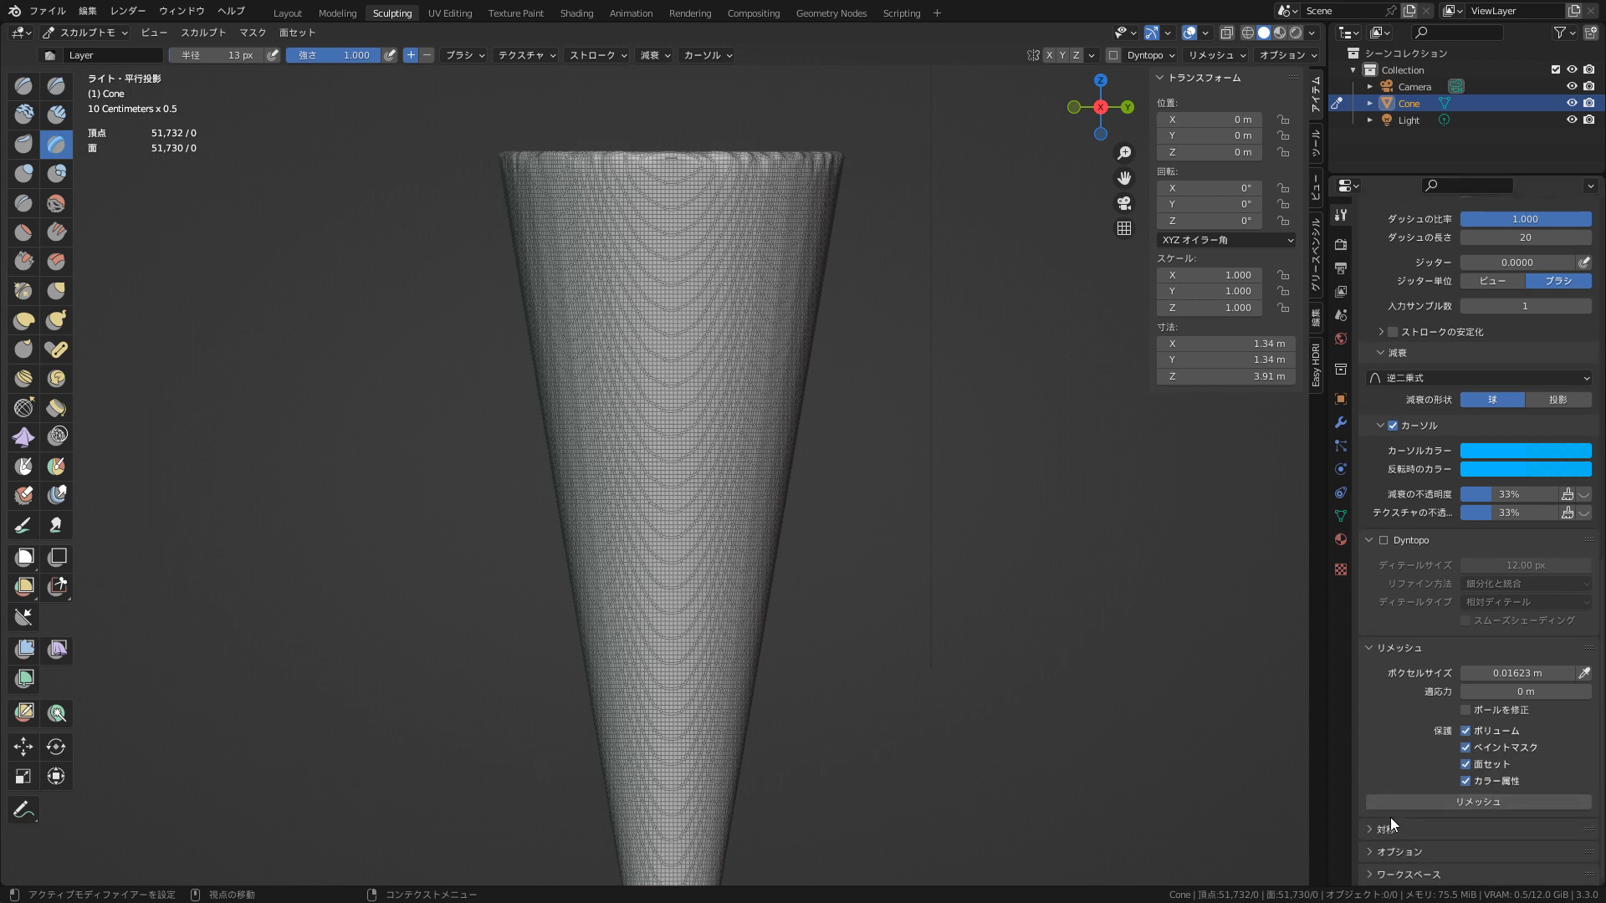
scroll(1474, 761, "down", 7)
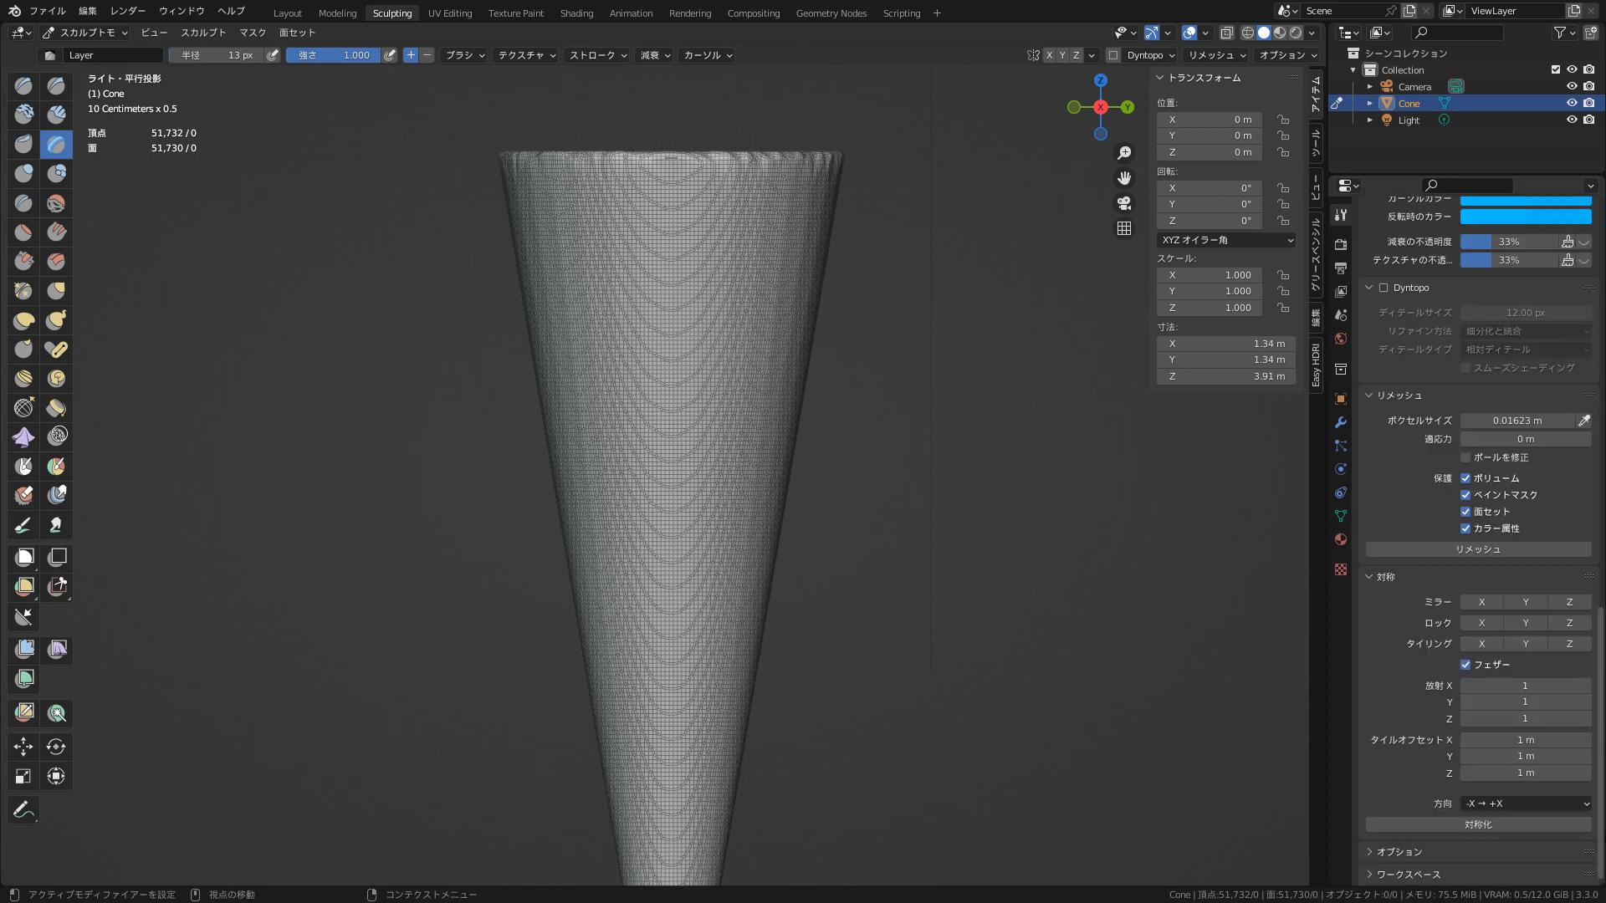
left_click(1407, 850)
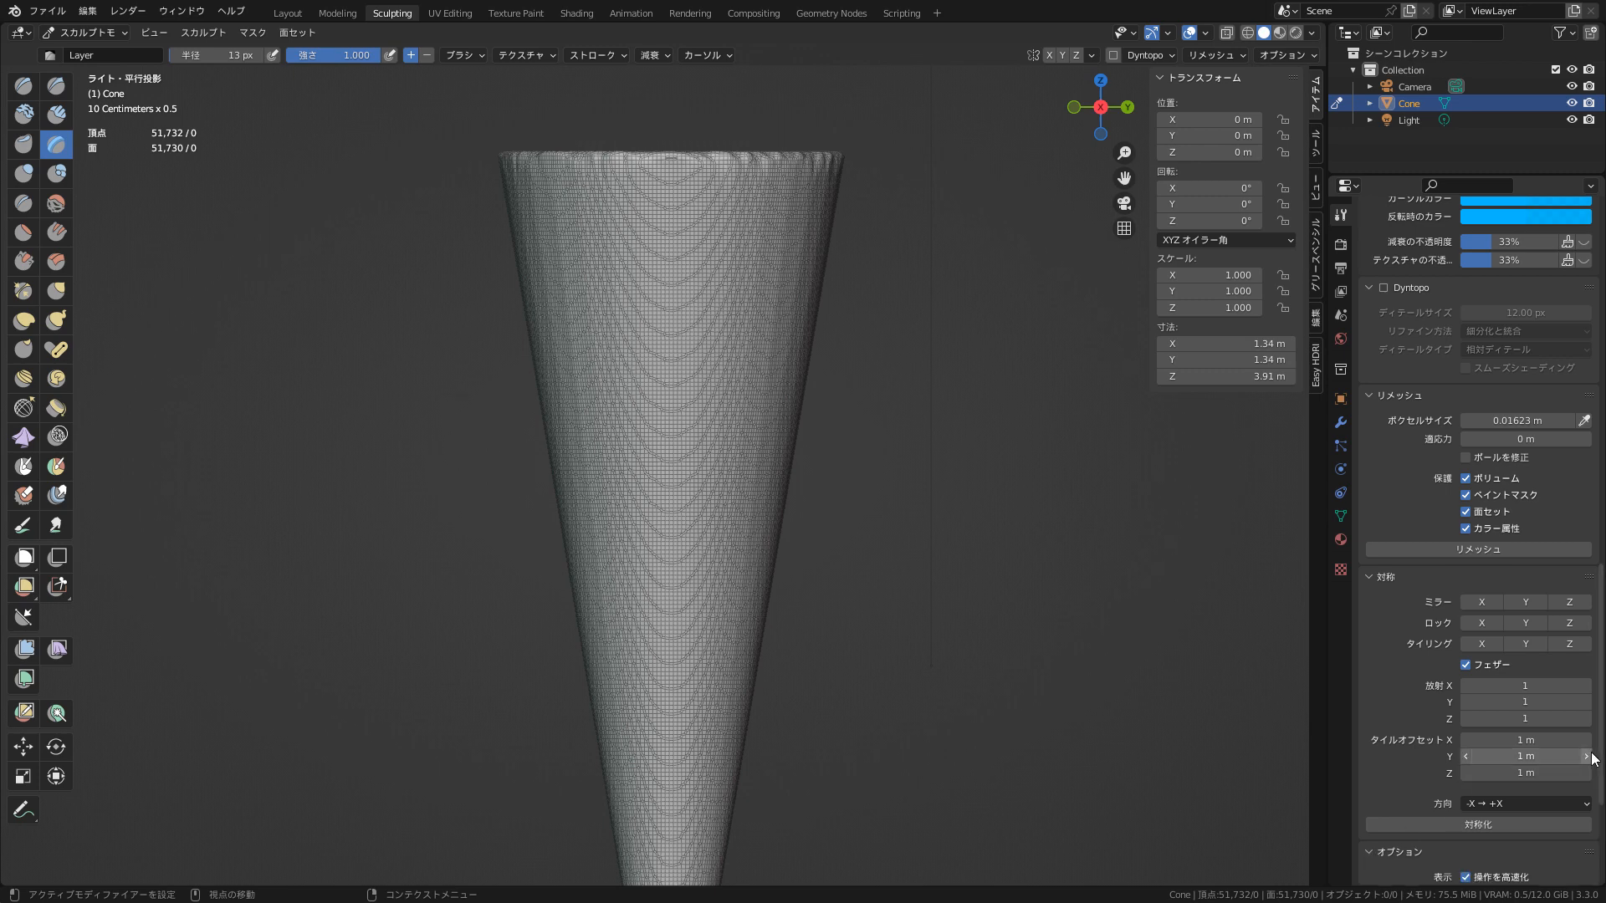
left_click_drag(1603, 755, 1603, 838)
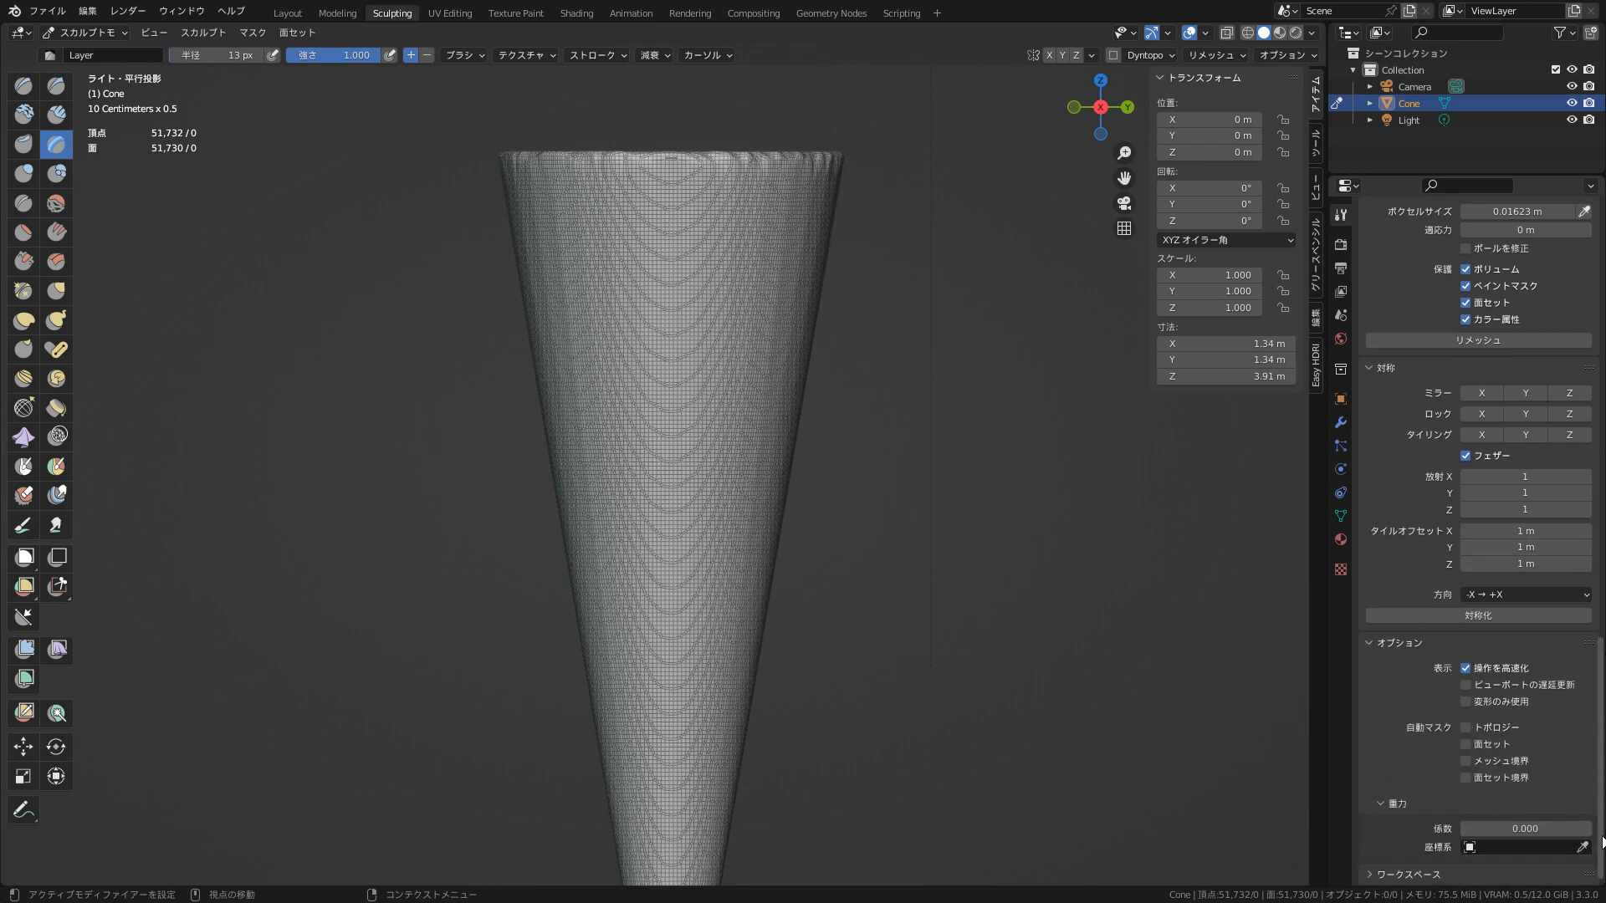
scroll(1603, 841, "up", 15)
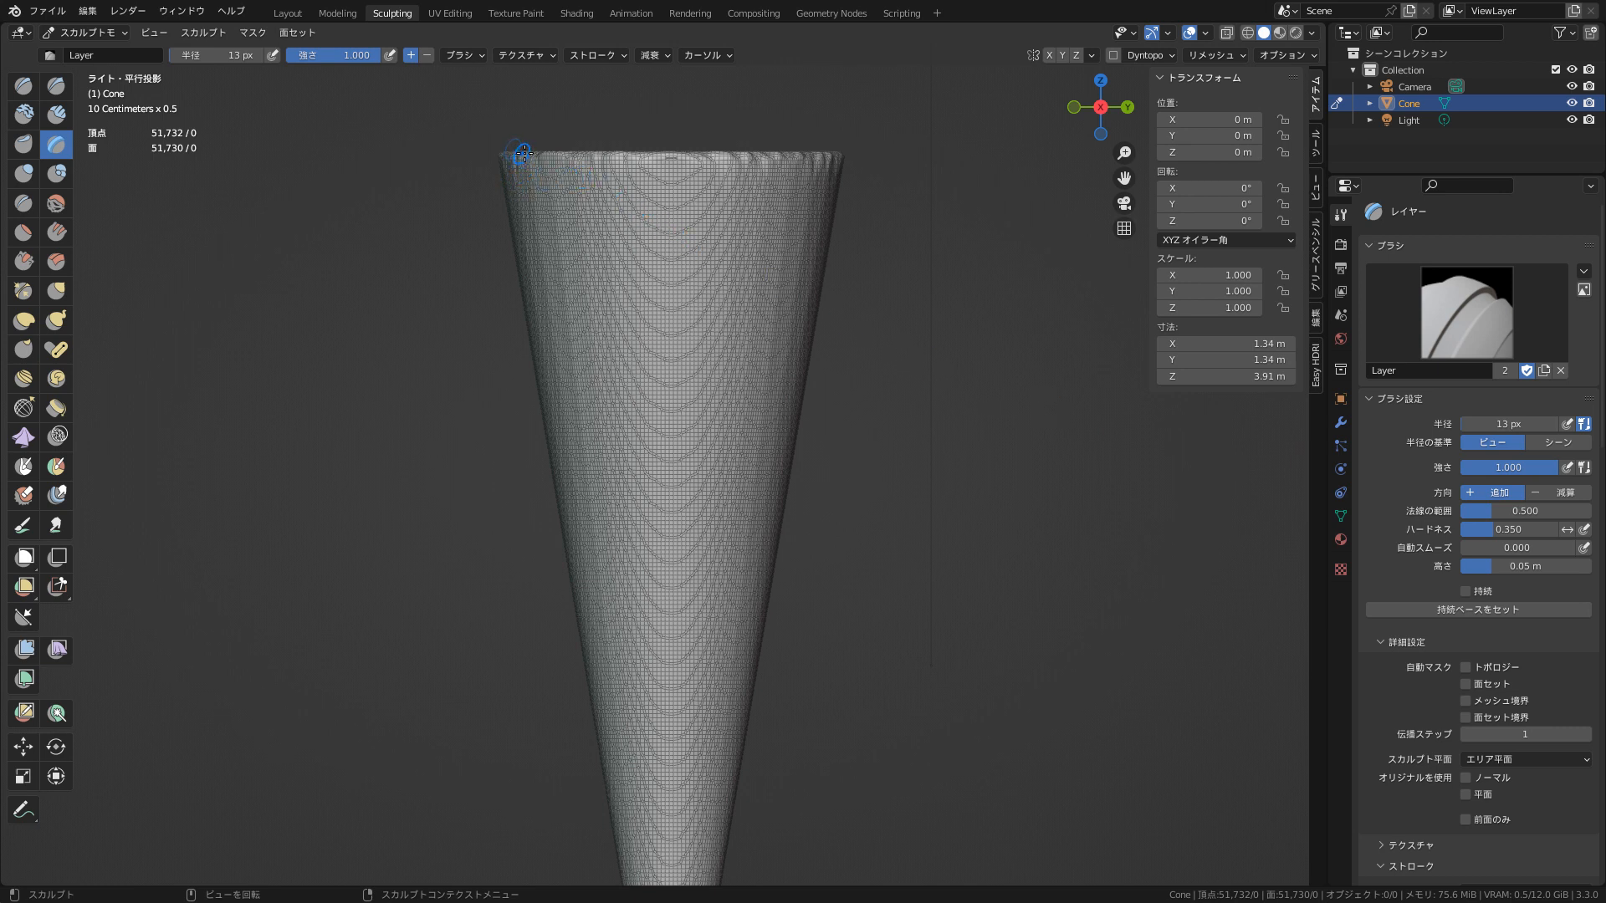
- Try a diagonal Layer brush stroke down from the cone's rim, undo it, and repeat it with the normal radius at 2.000
mouse_move(523, 154)
left_mouse_down()
mouse_move(627, 180)
mouse_move(837, 335)
left_mouse_up()
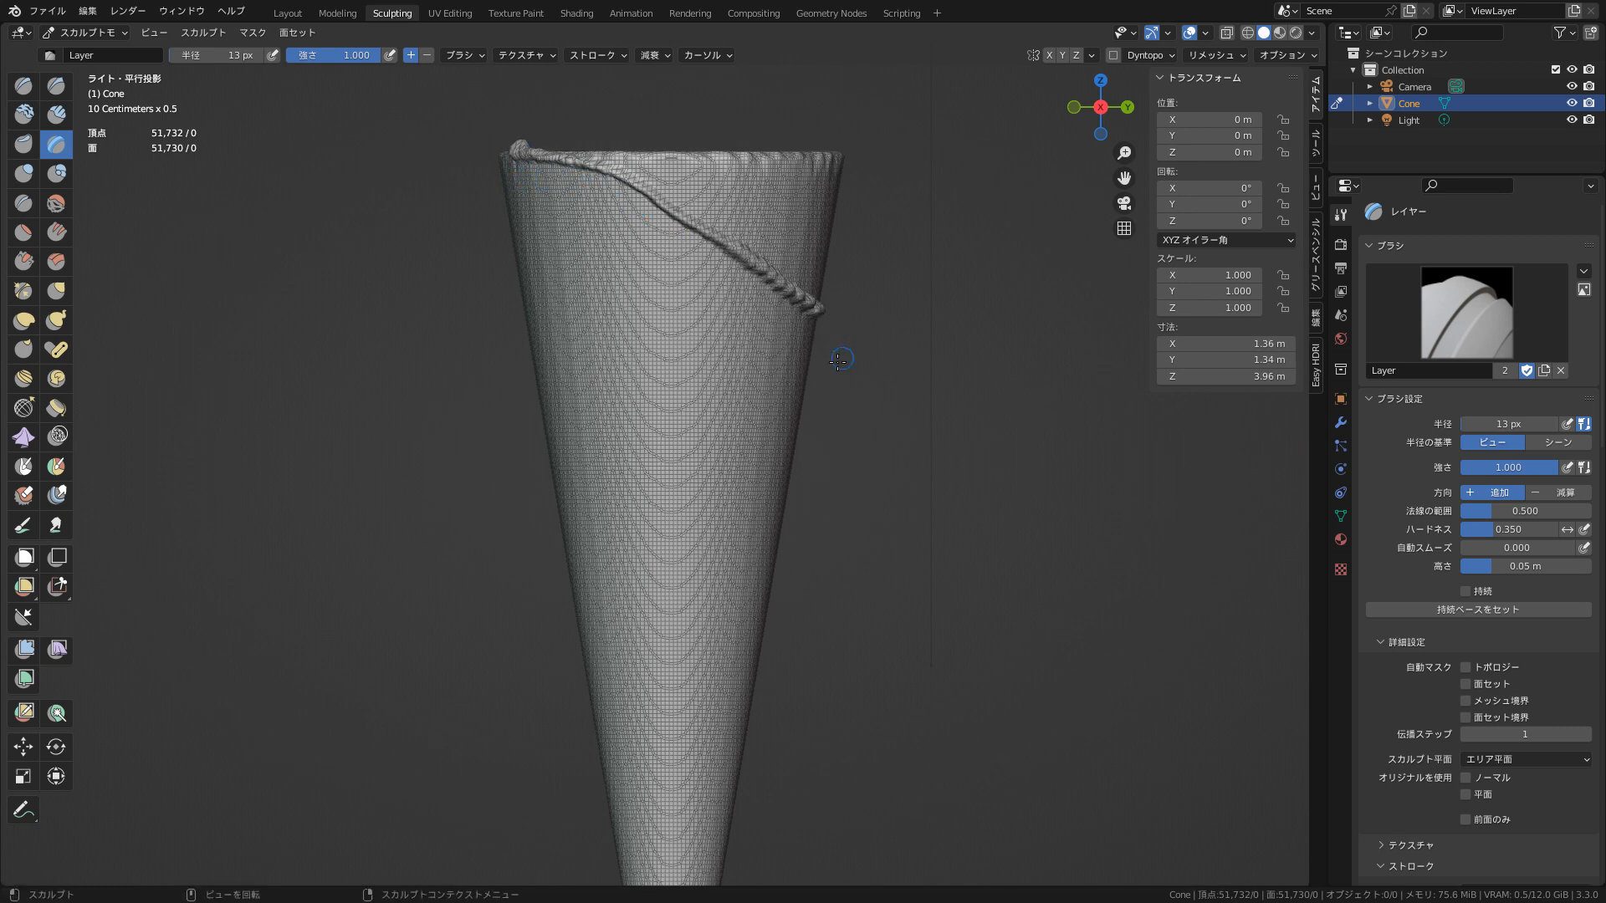
key("ctrl+z")
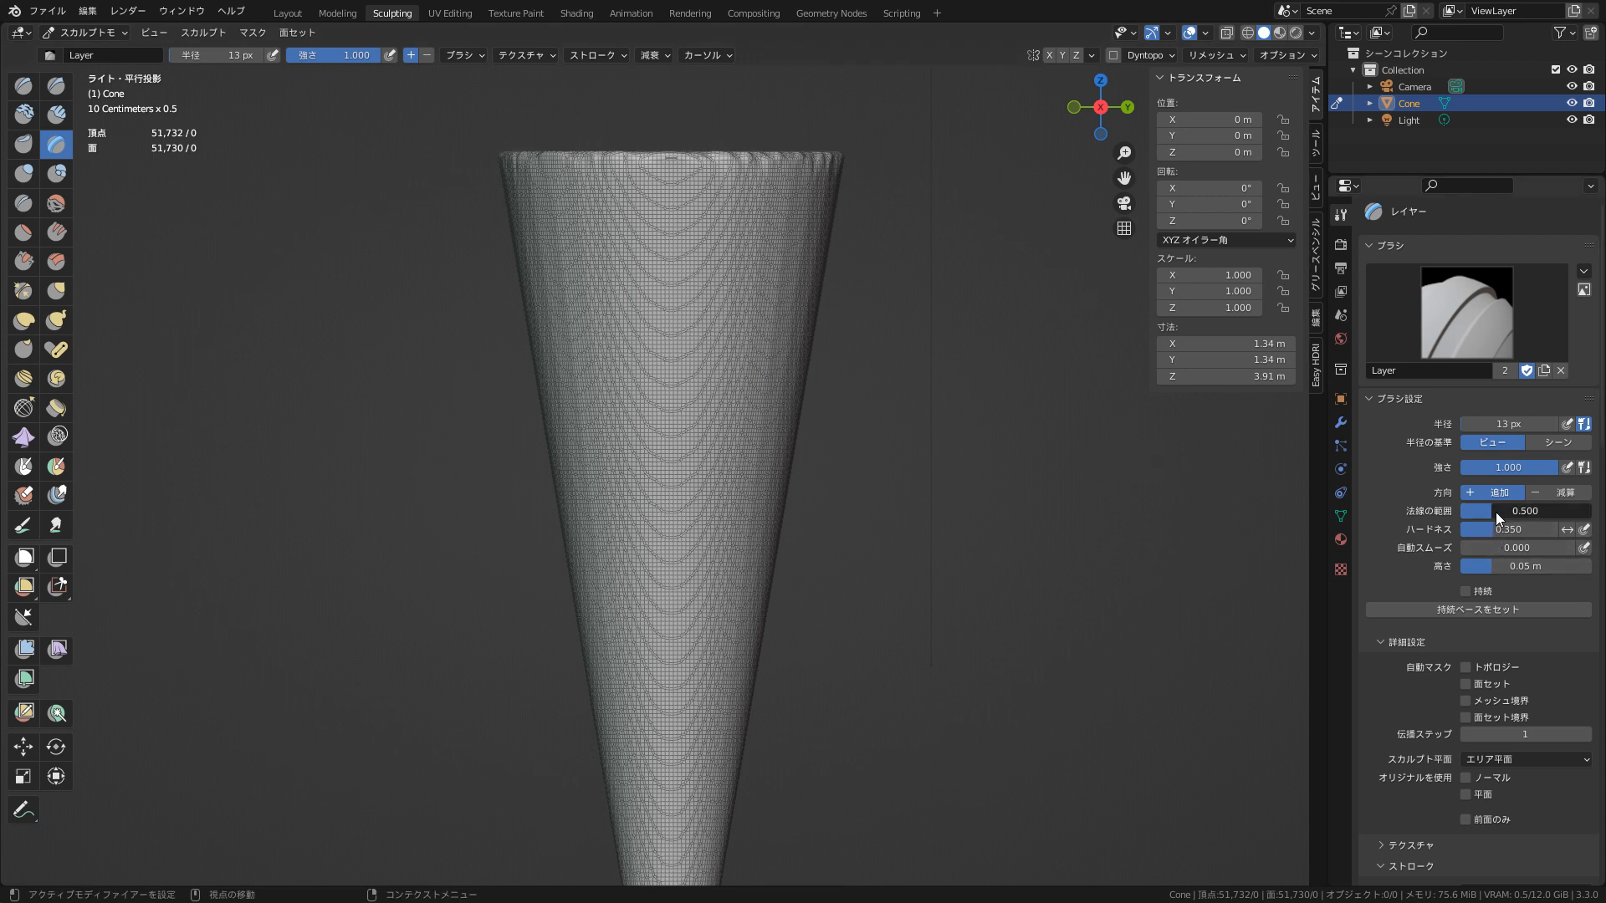
left_click_drag(1496, 512, 1592, 512)
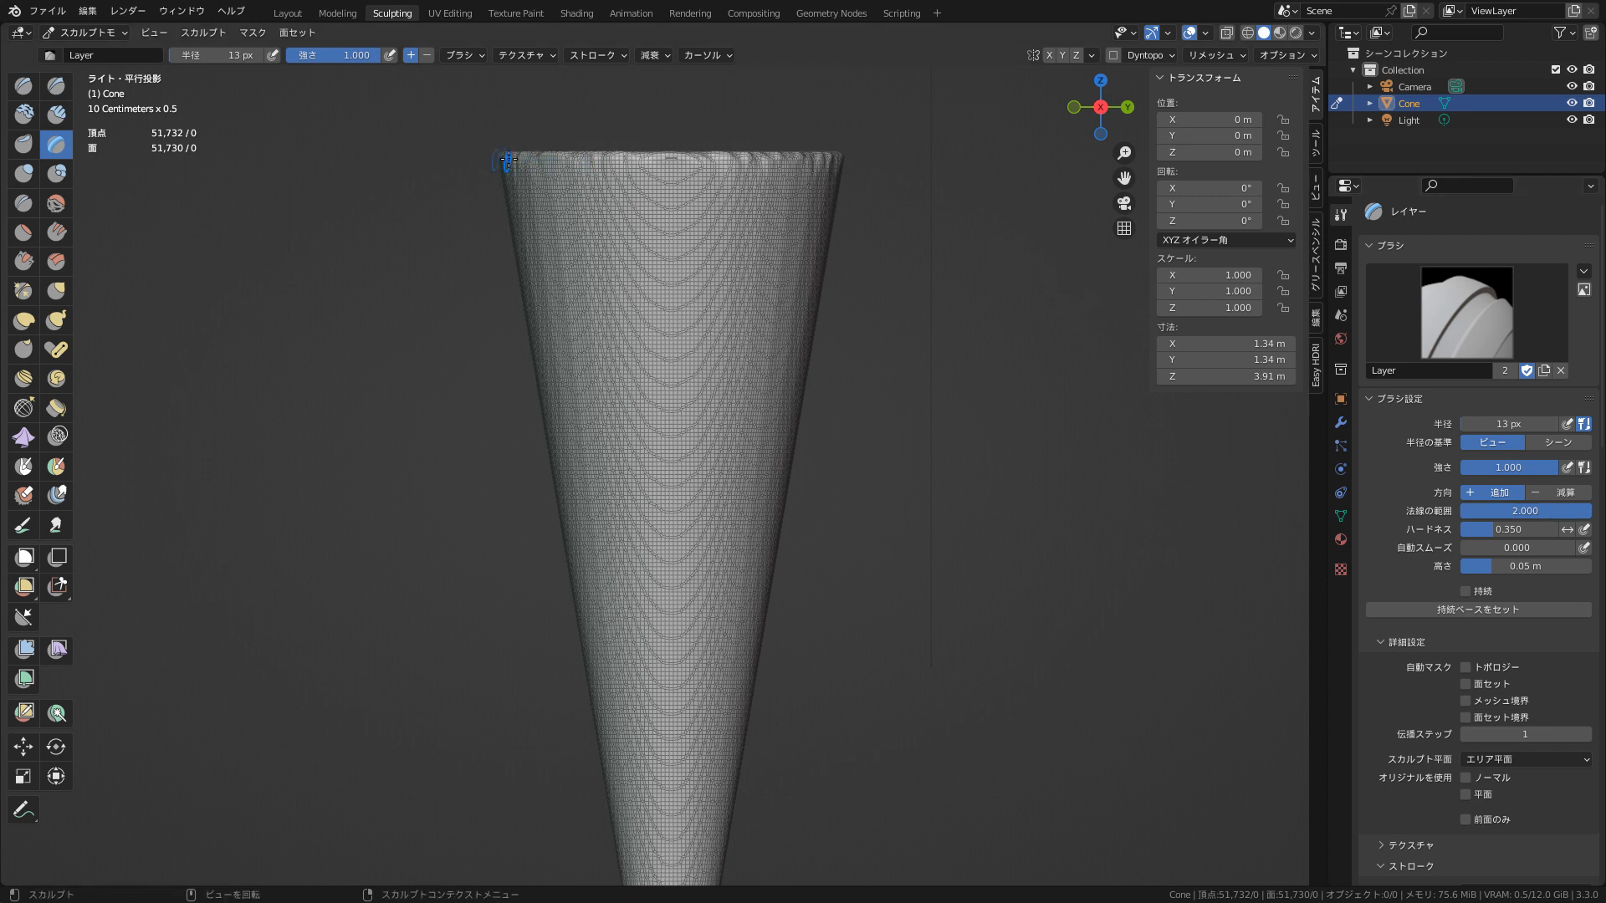
mouse_move(507, 159)
left_mouse_down()
mouse_move(644, 189)
mouse_move(832, 266)
left_mouse_up()
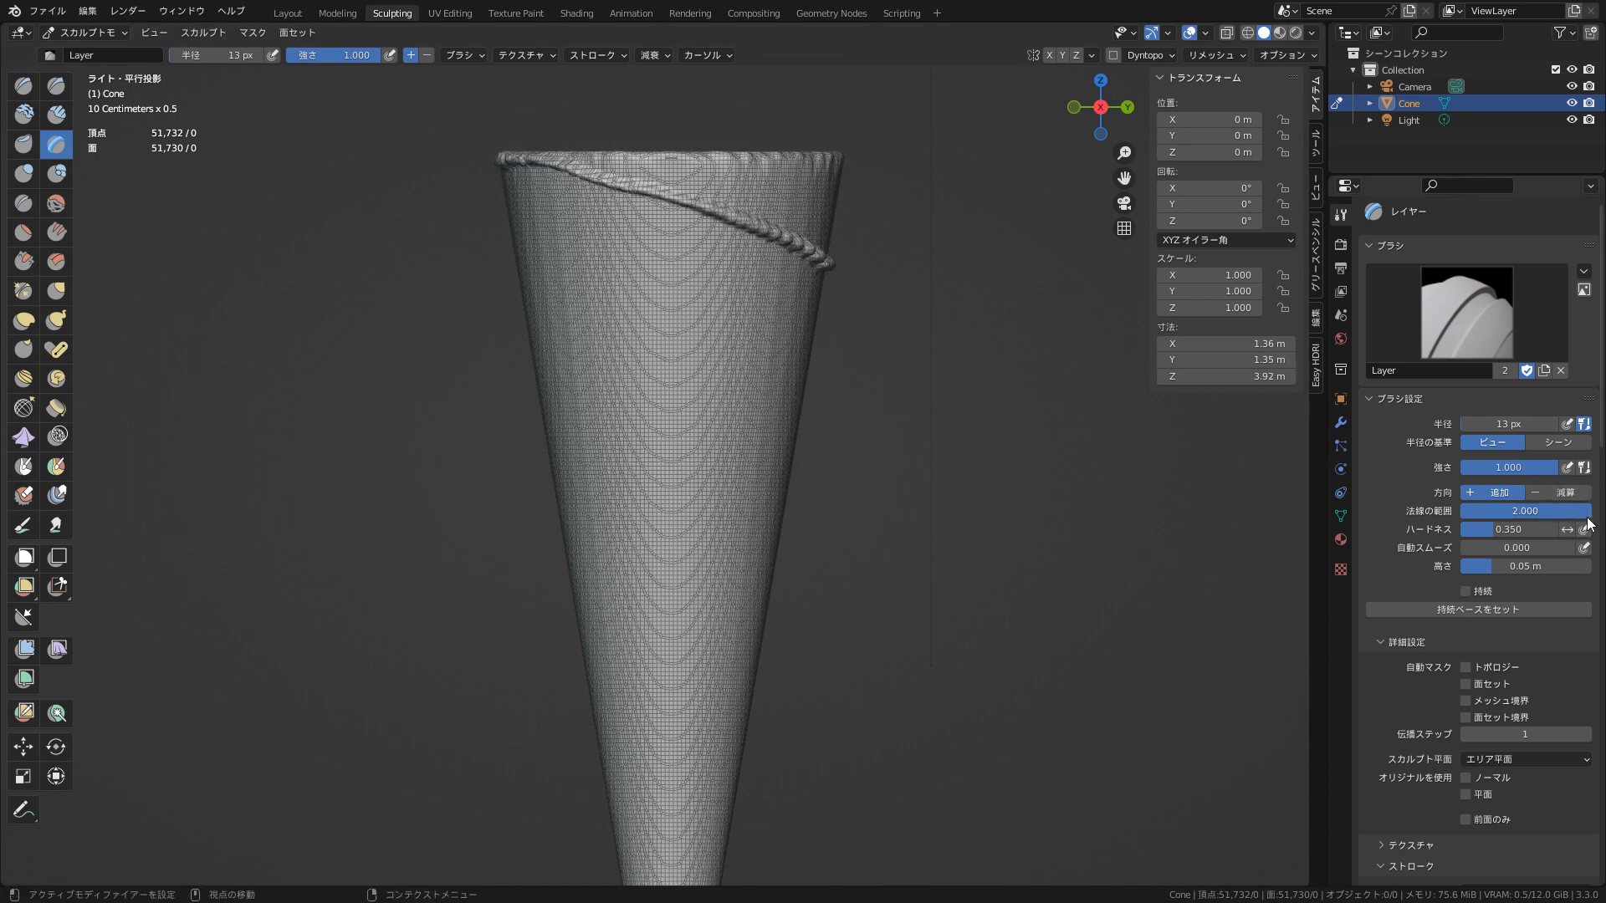
- Lower the normal radius to 0.314, undo the trial stroke and try the diagonal line across the upper cone again
left_click_drag(1455, 520, 1461, 517)
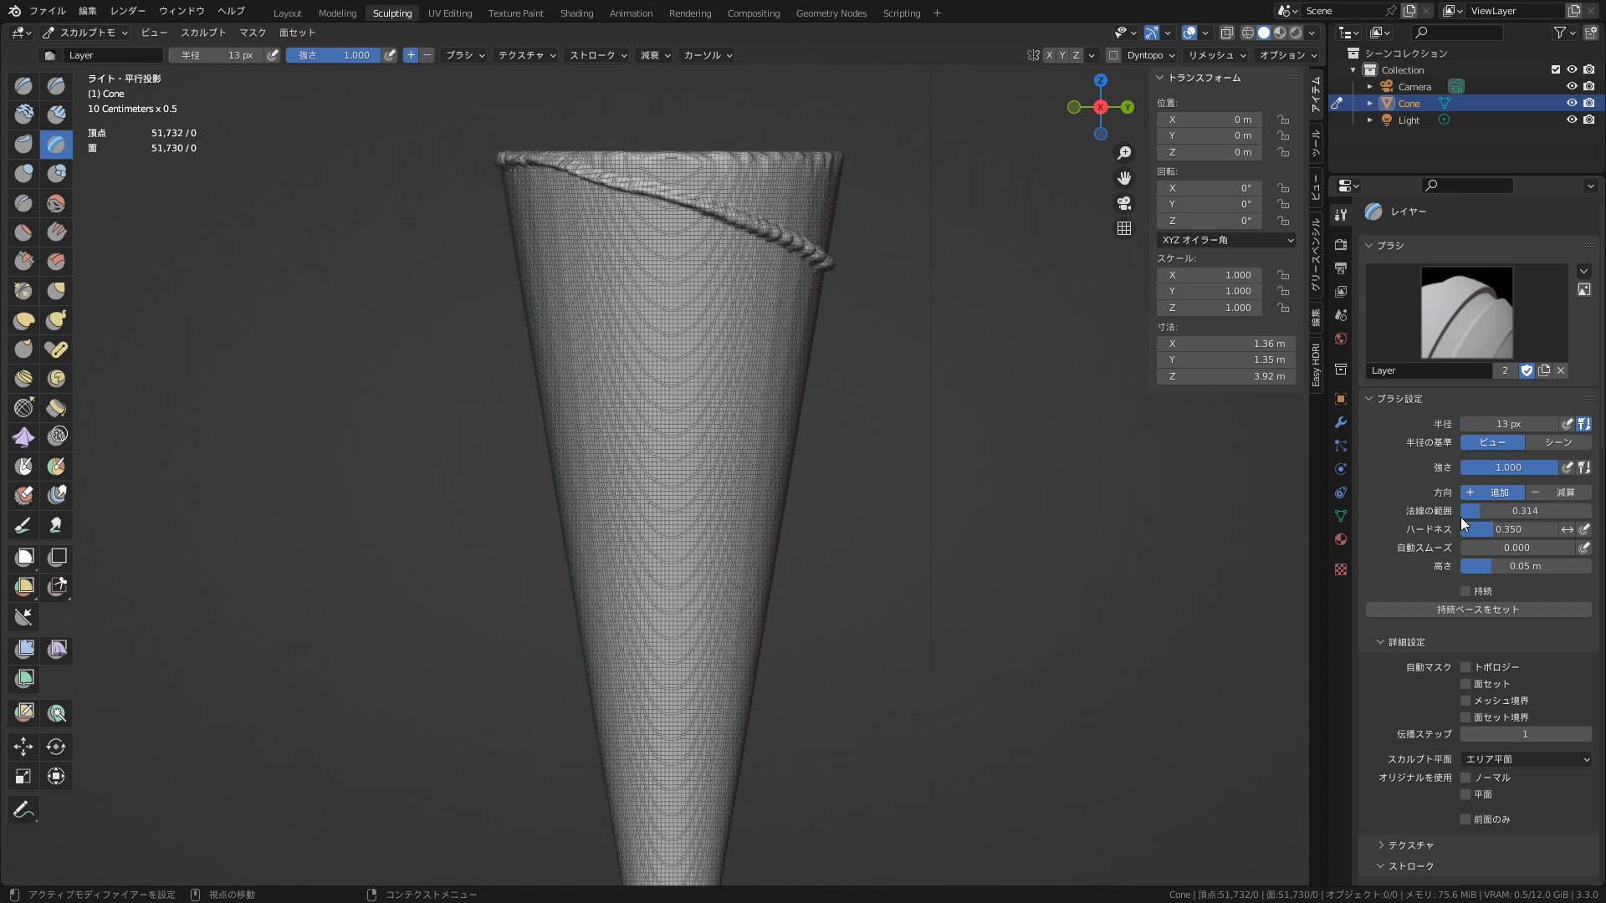
key("ctrl+z")
mouse_move(503, 158)
left_mouse_down()
mouse_move(622, 177)
mouse_move(826, 278)
left_mouse_up()
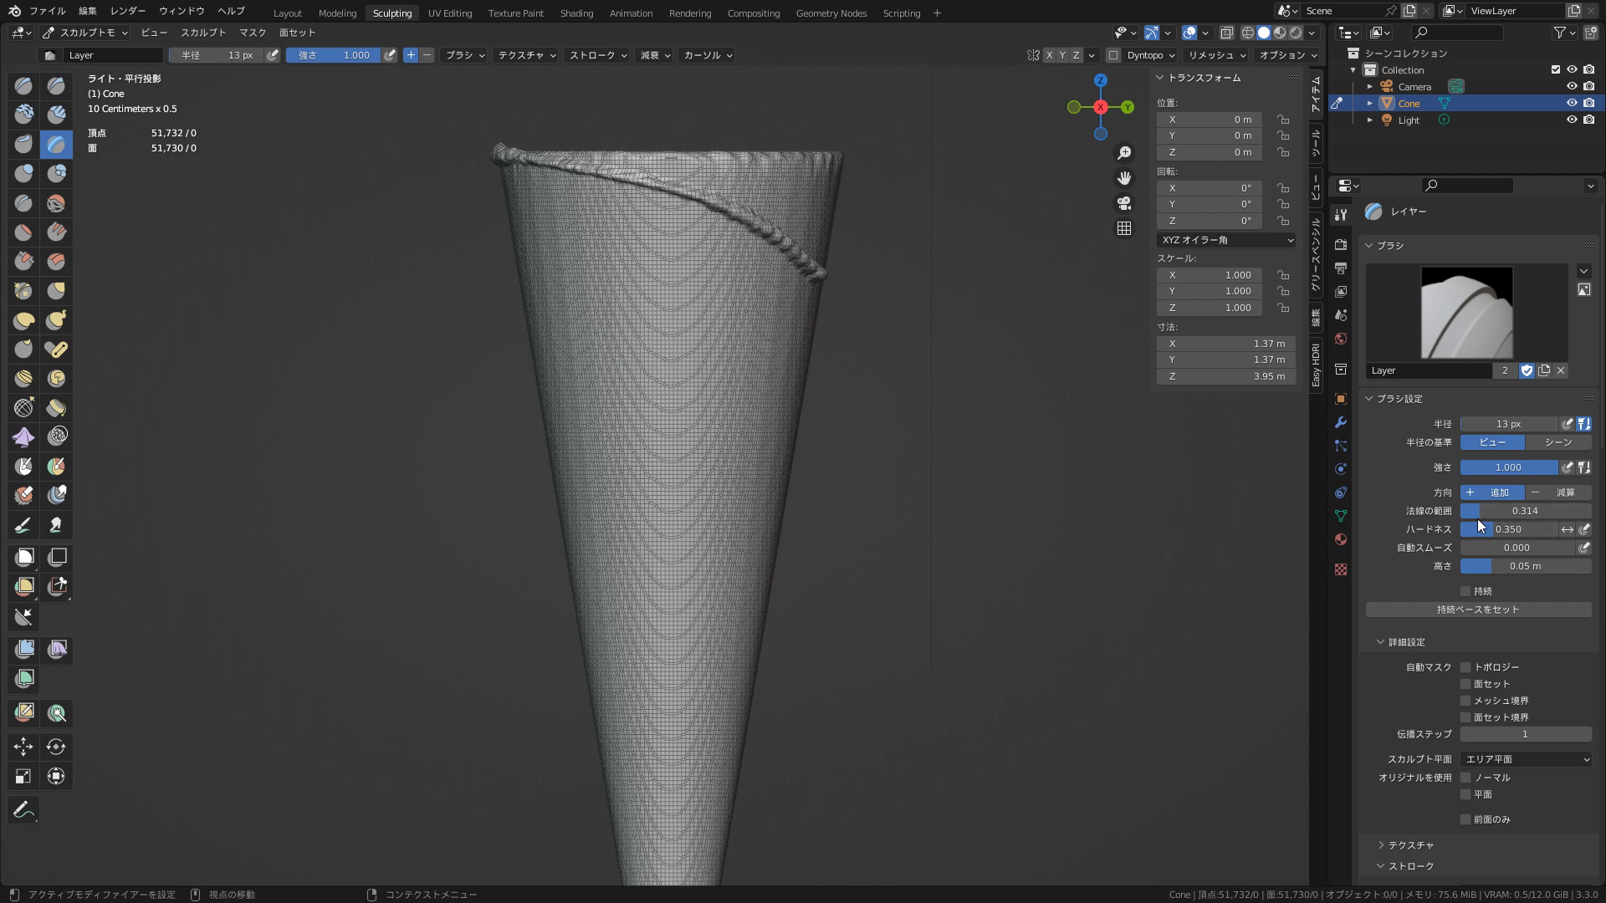
- Set the Layer brush's normal radius to 0.503 and undo the trial stroke on the cone
left_click_drag(1471, 515, 1527, 519)
left_click_drag(1497, 525, 1494, 526)
key("ctrl+z")
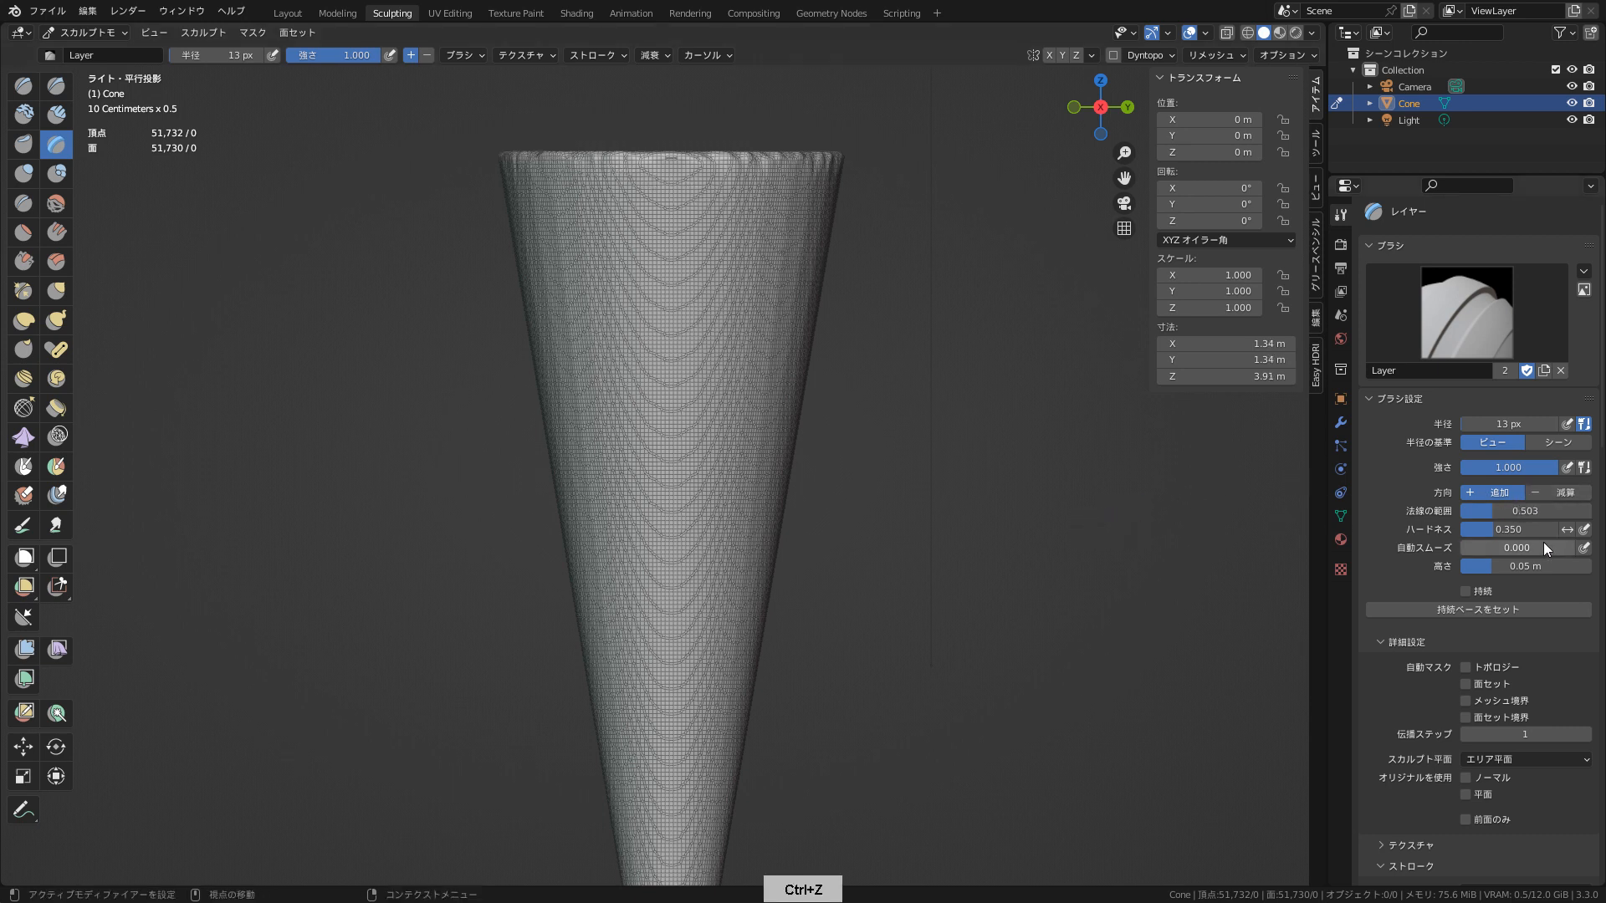
- Try diagonal Layer brush strokes below the cone's rim at hardness 1.000 and at hardness 0.109, undoing each one
left_click_drag(1492, 536, 1568, 539)
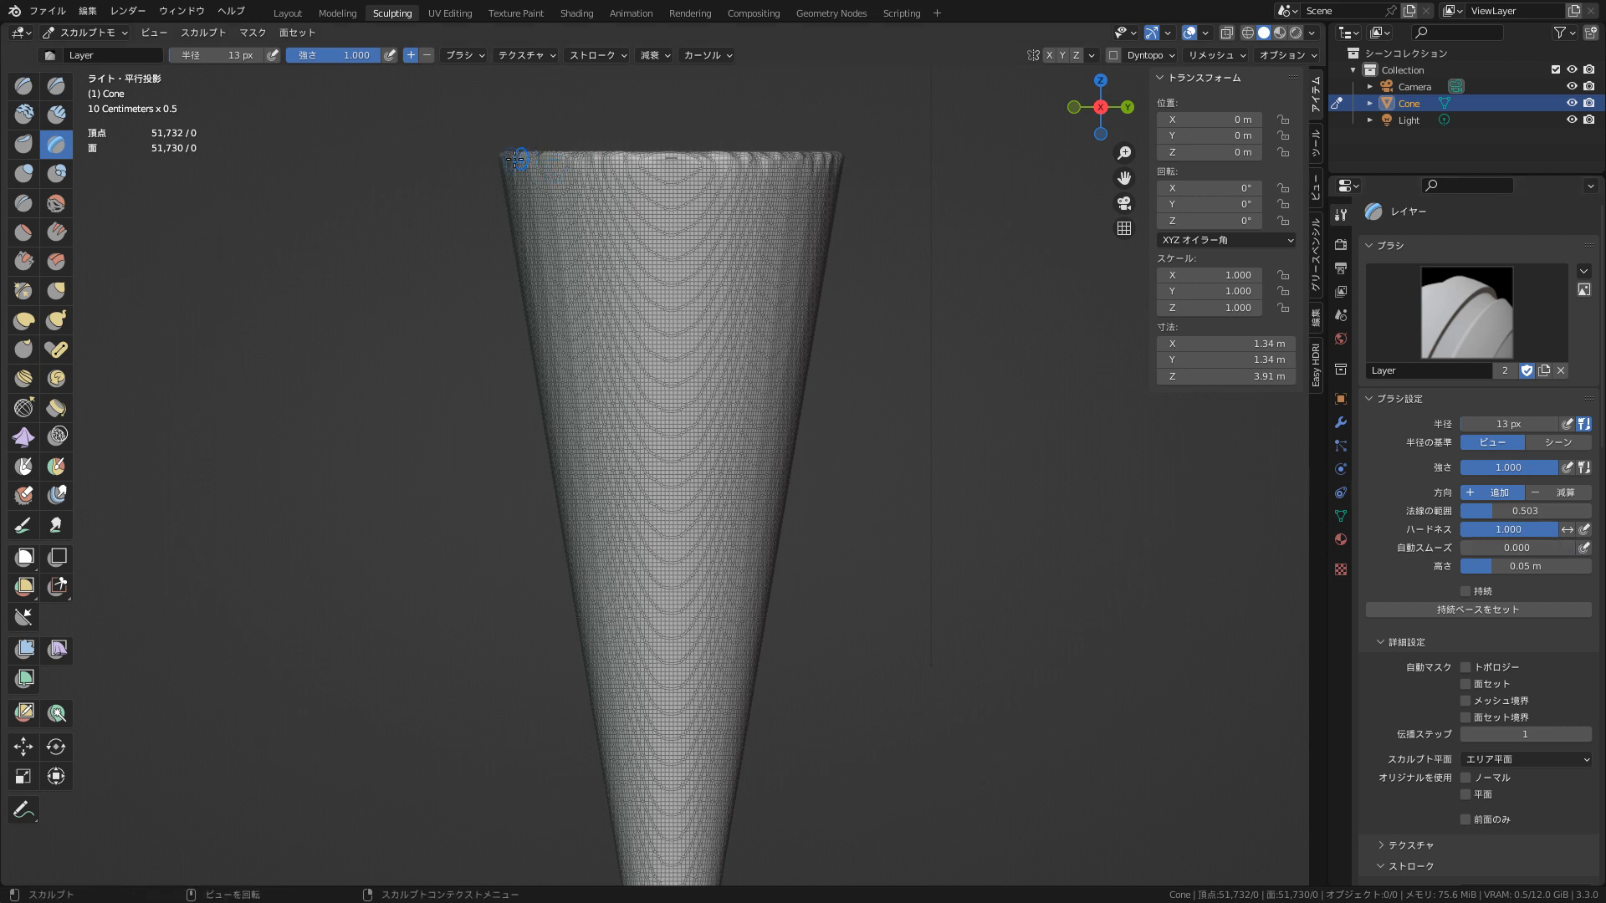
left_click_drag(518, 160, 826, 265)
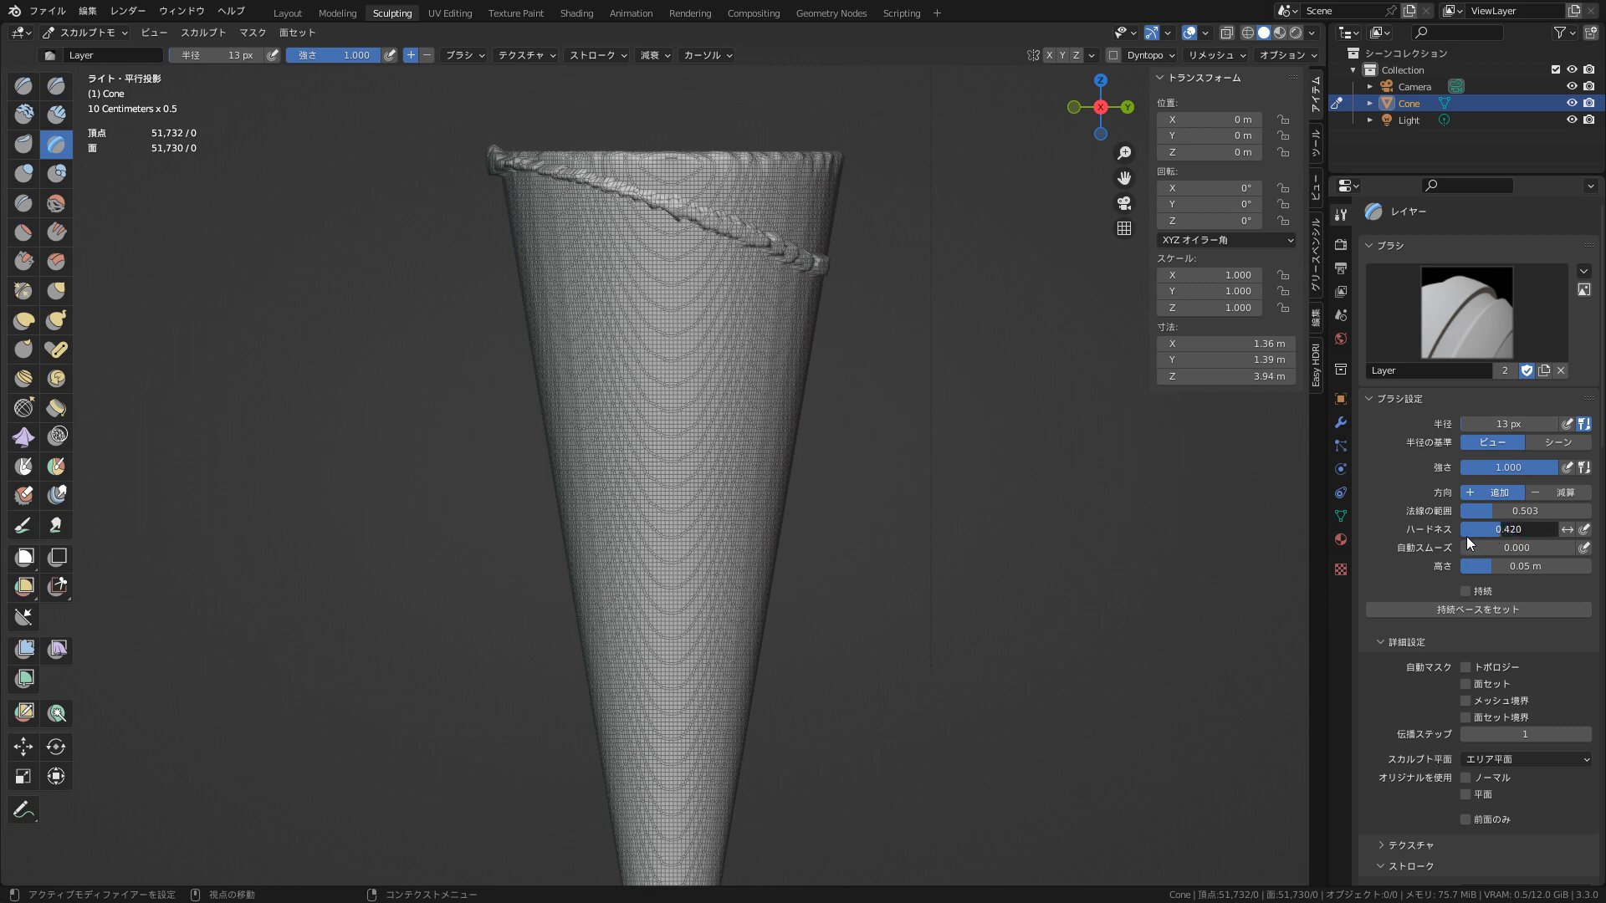
left_click_drag(1467, 537, 1436, 542)
key("ctrl+z")
mouse_move(510, 174)
left_mouse_down()
mouse_move(611, 179)
mouse_move(828, 284)
left_mouse_up()
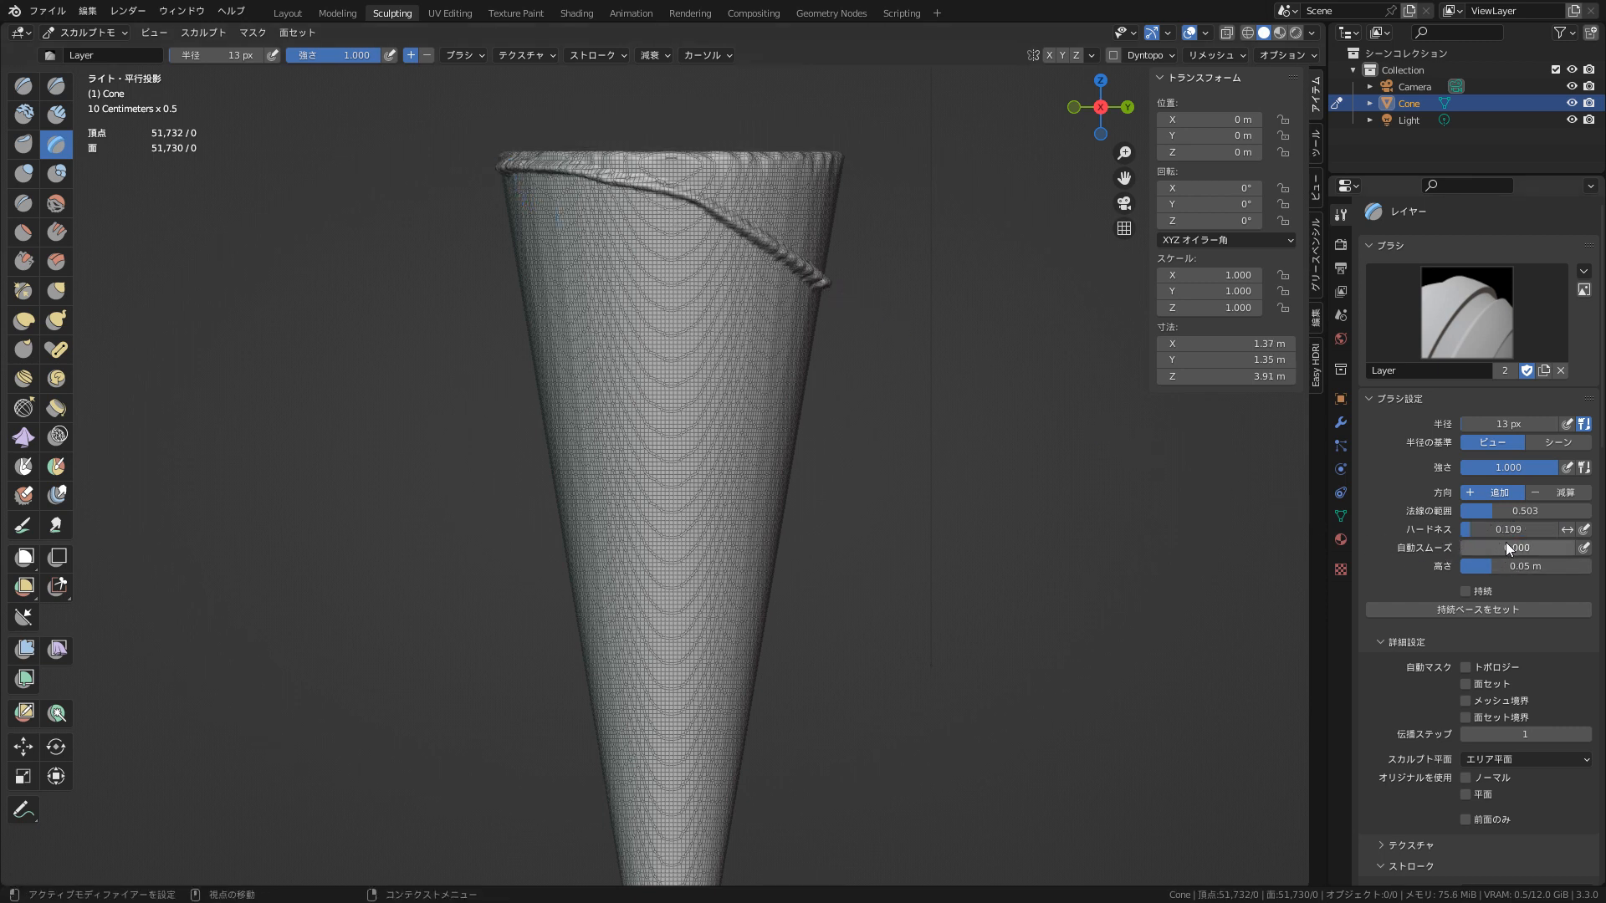
key("ctrl+z")
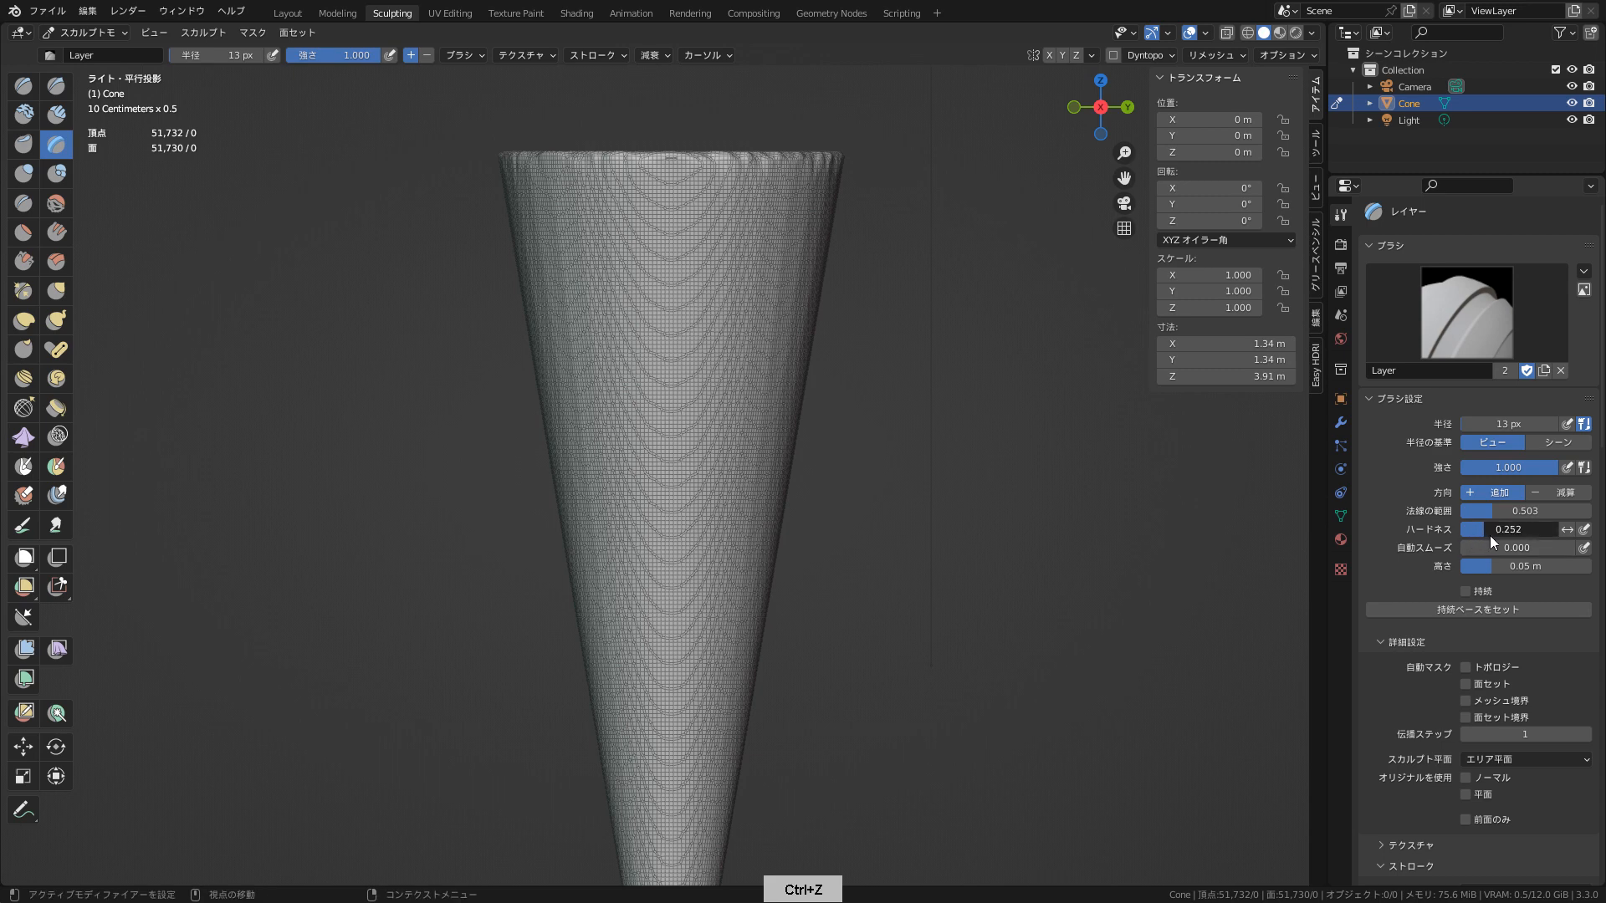
- Set the Layer brush's hardness to 0.328 and switch the viewport to perspective projection
left_click_drag(1489, 535, 1488, 535)
key("Return")
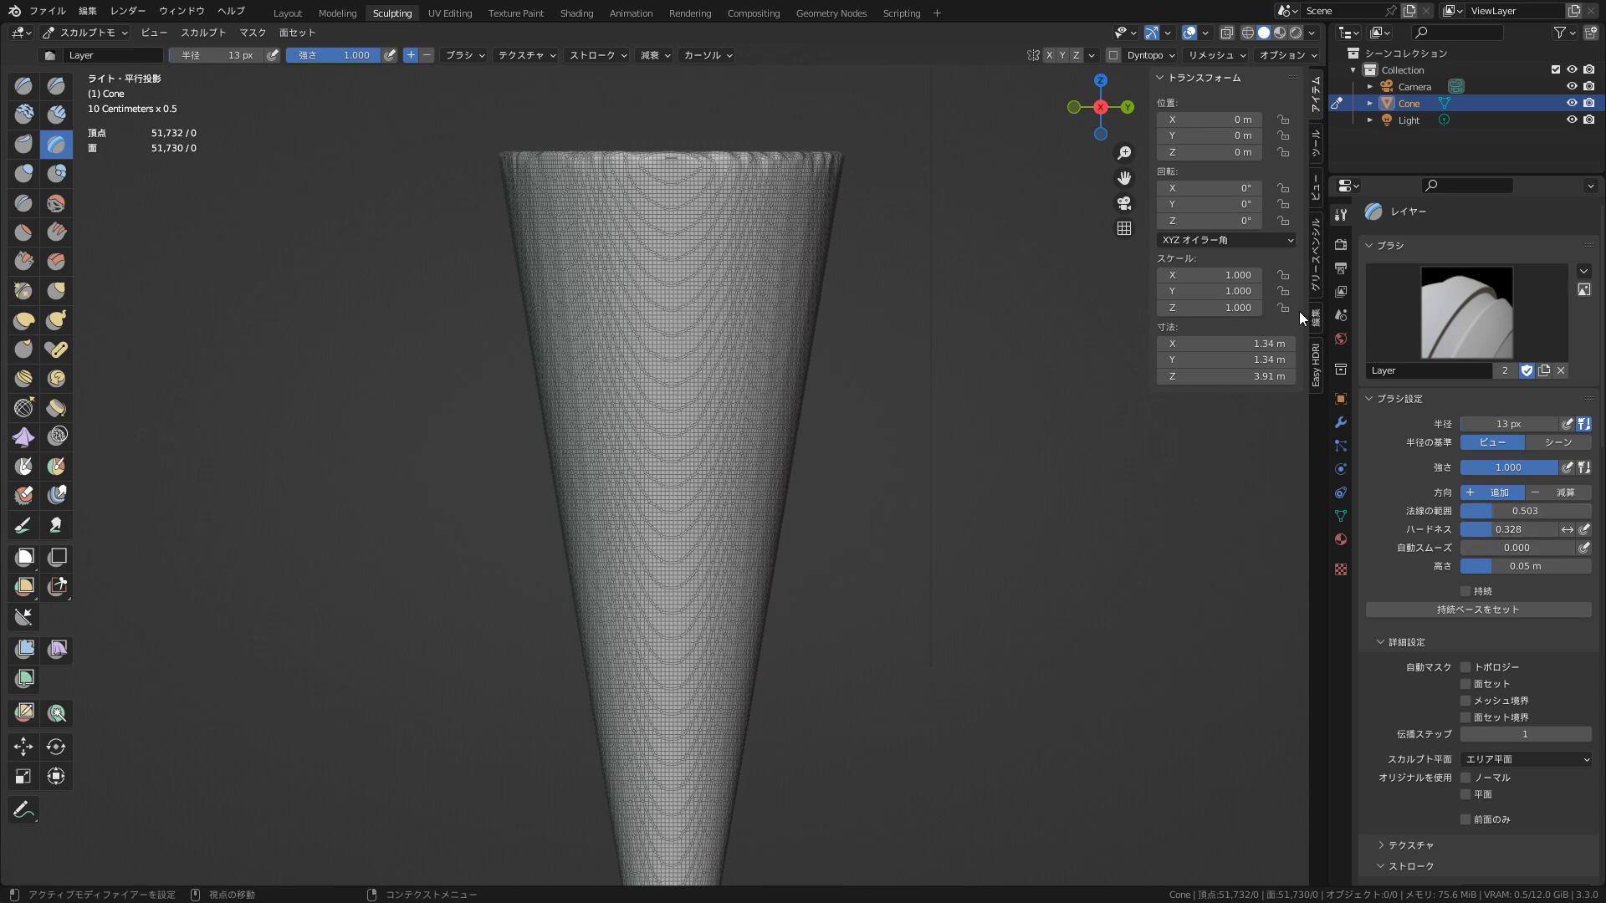
left_click(1123, 227)
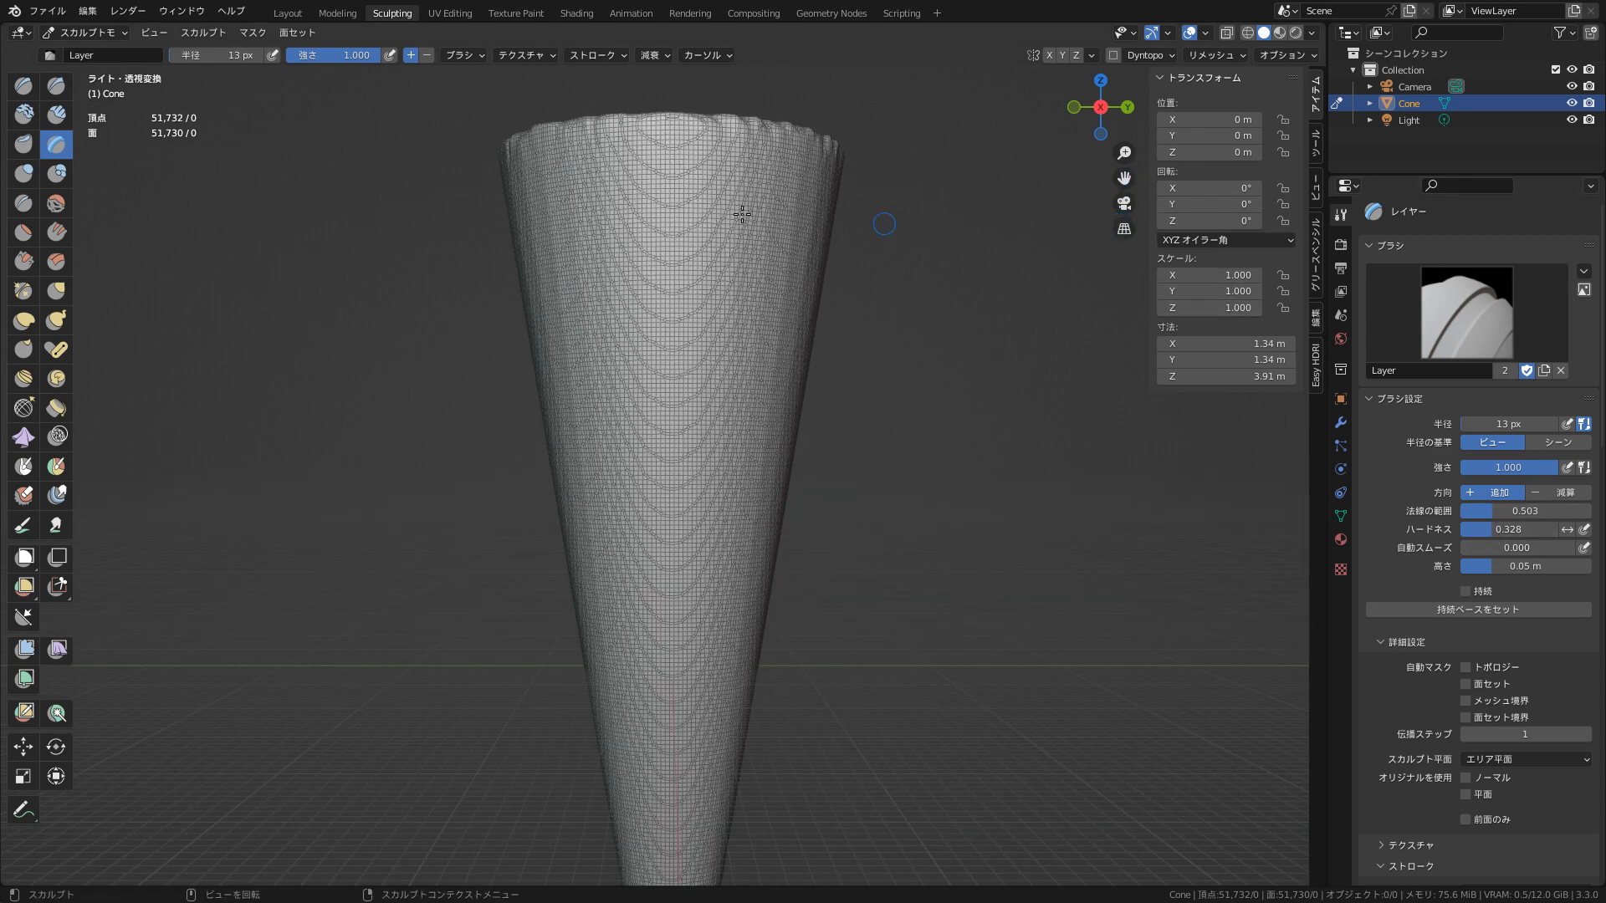
- Try a diagonal Layer brush stroke across the upper cone in perspective view, and undo it
left_click_drag(509, 147, 828, 312)
key("ctrl+z")
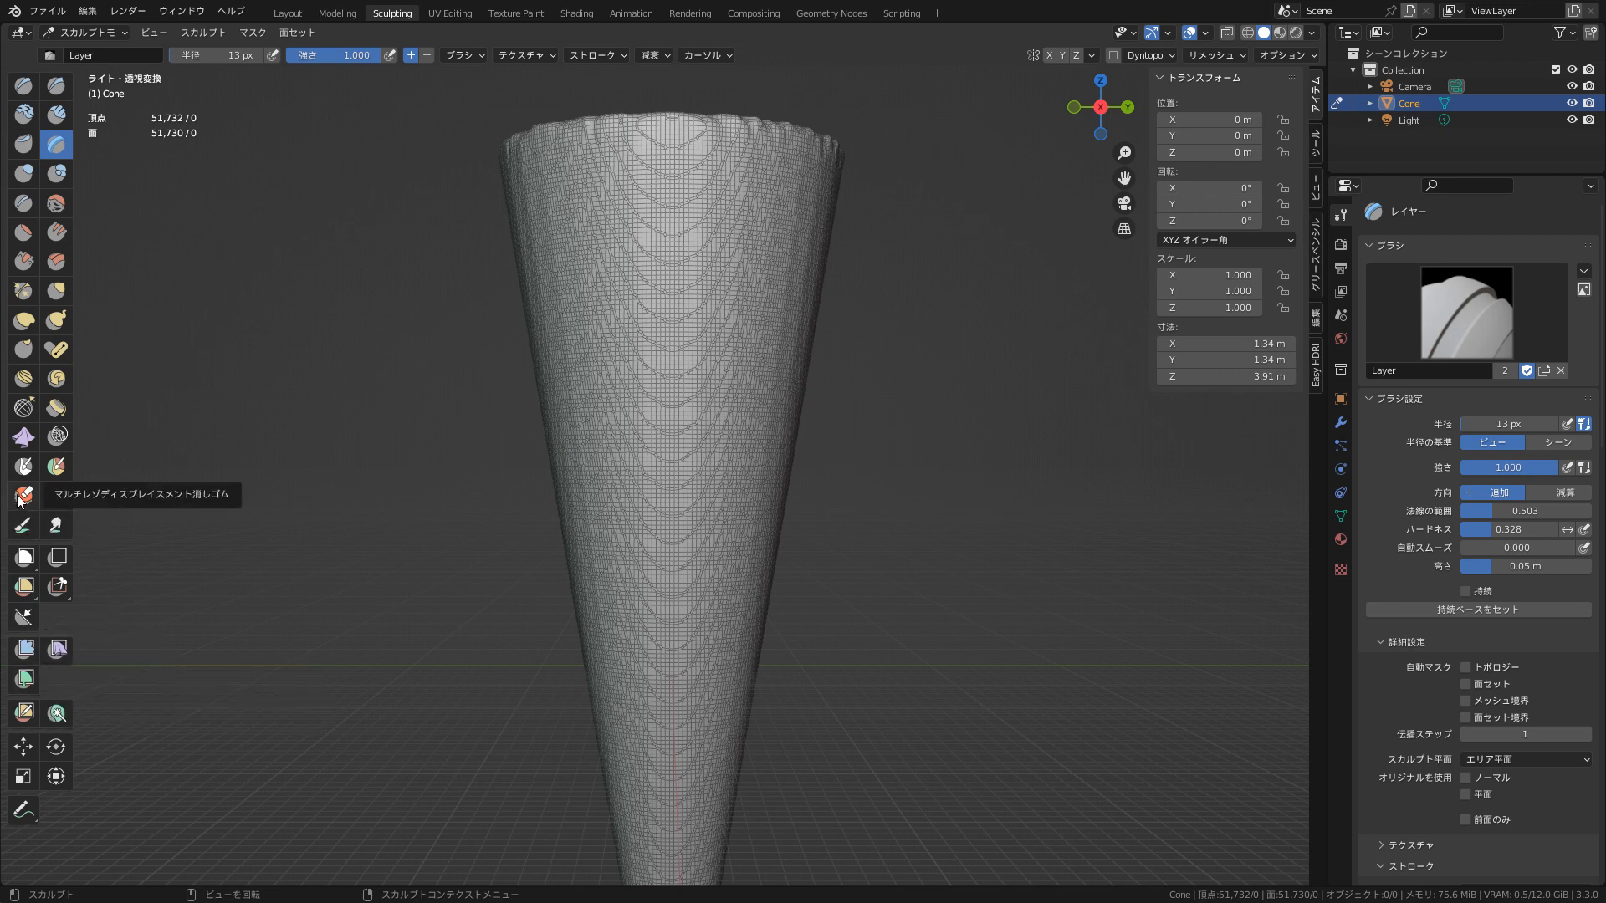
- Activate the Mask brush, try a diagonal mask stroke across the upper cone, and undo it
left_click(23, 466)
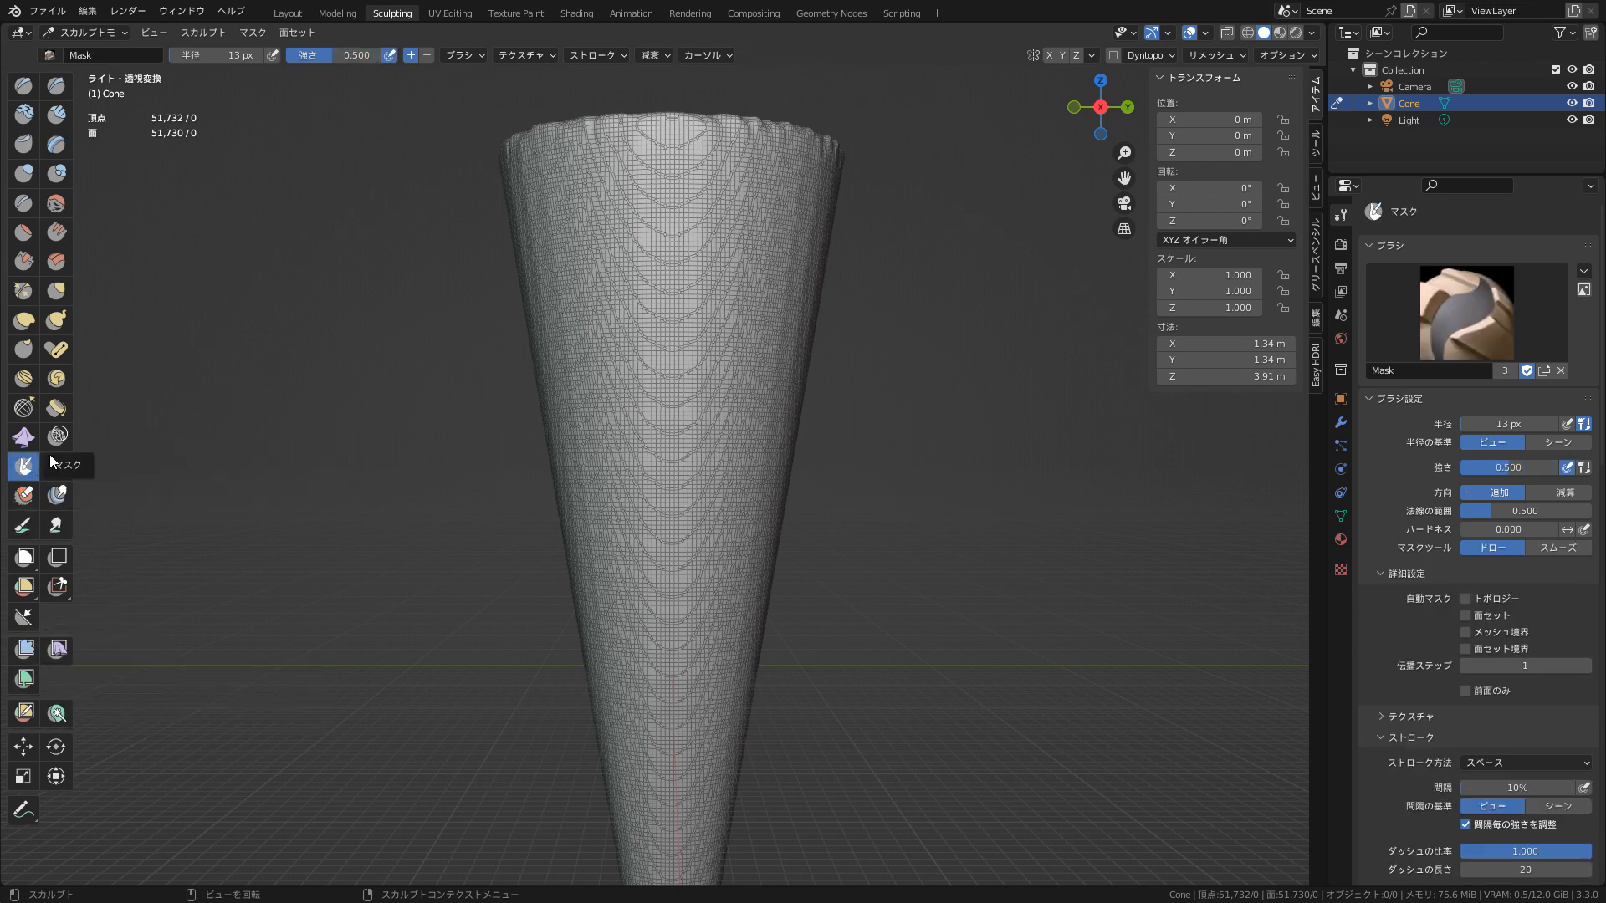
mouse_move(573, 173)
left_mouse_down()
mouse_move(776, 237)
mouse_move(828, 277)
left_mouse_up()
key("ctrl+z")
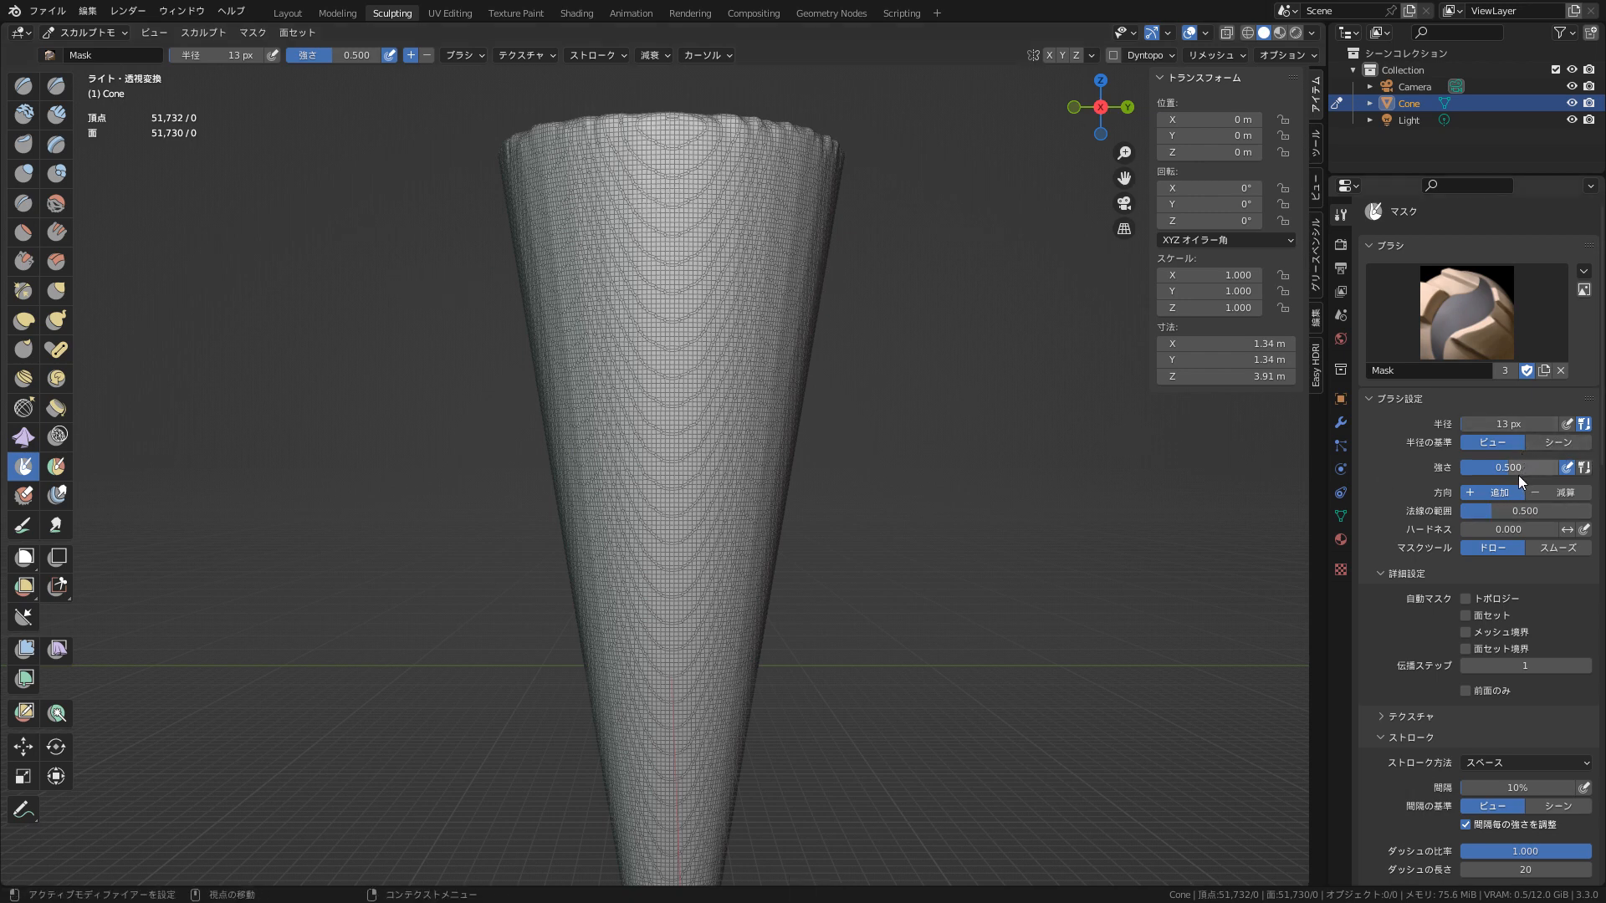
- Raise the Mask brush's strength to 1.000, try a diagonal mask stroke from the cone's rim, and undo it
left_click_drag(1504, 468, 1557, 469)
left_click_drag(514, 134, 836, 230)
key("ctrl+z")
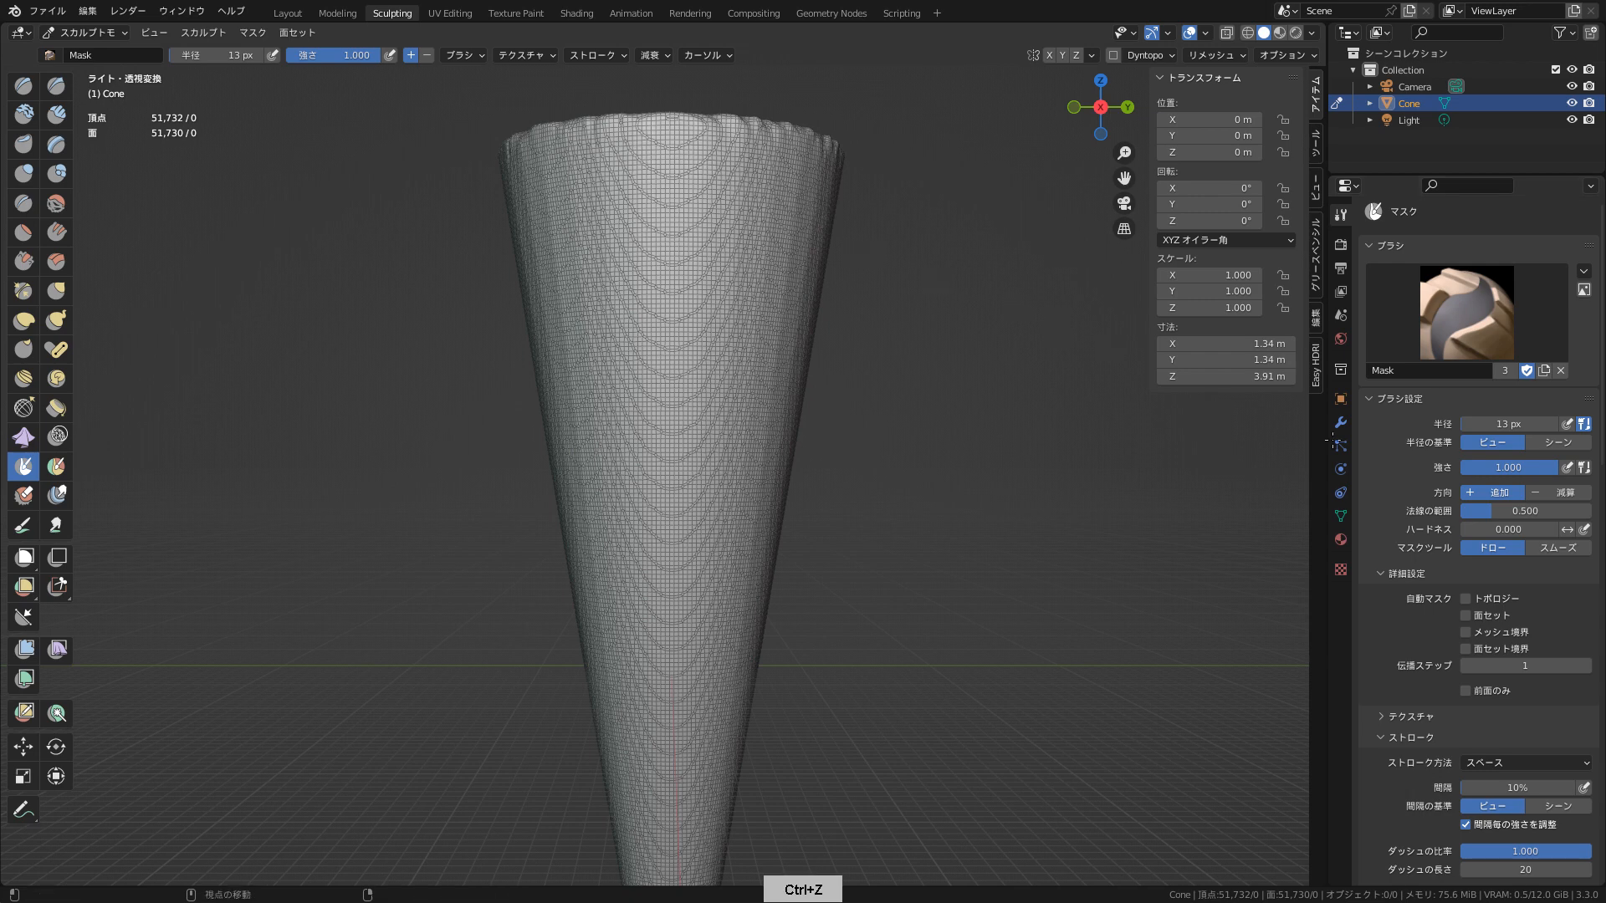
- Set the Mask brush's falloff curve to inverse square (逆二乗式)
scroll(1603, 460, "down", 20)
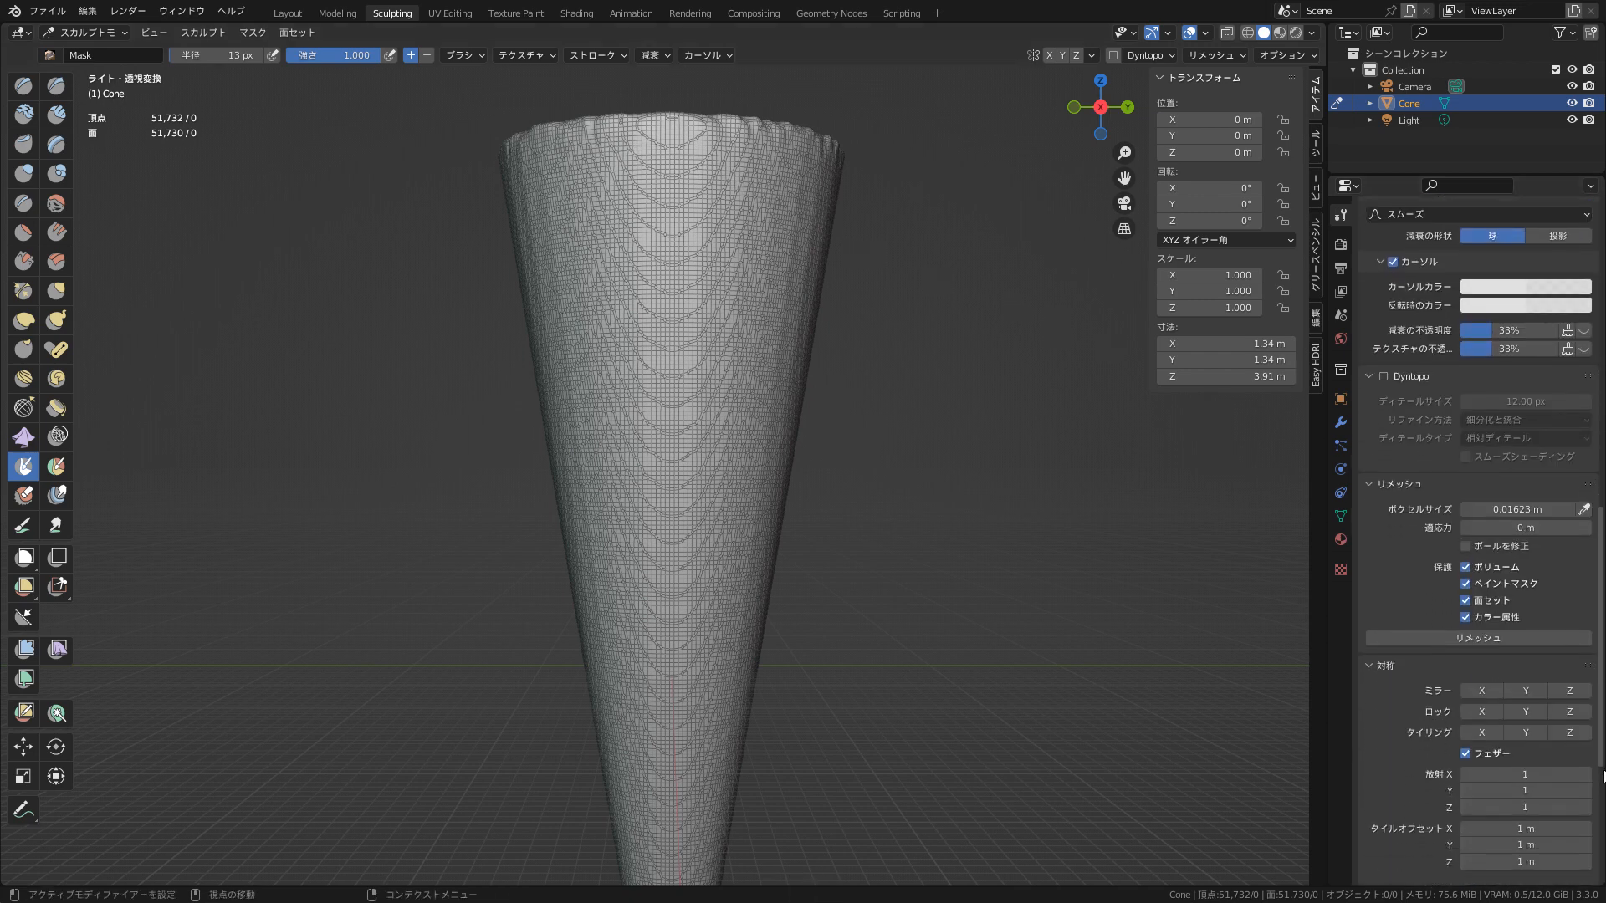
scroll(1603, 460, "up", 8)
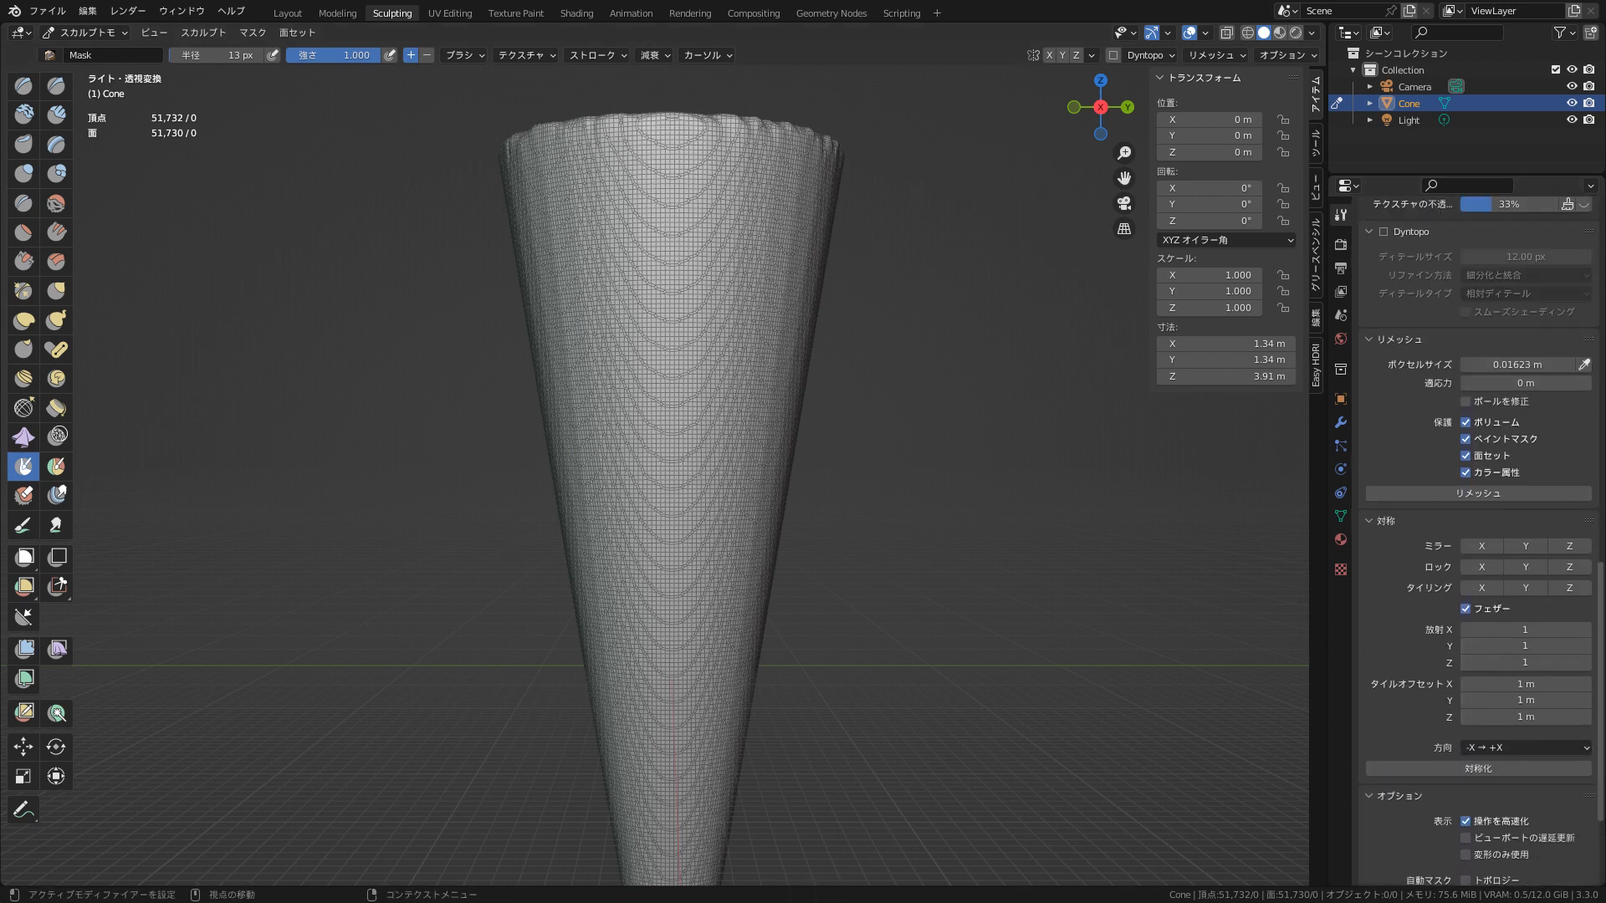
scroll(1563, 609, "up", 8)
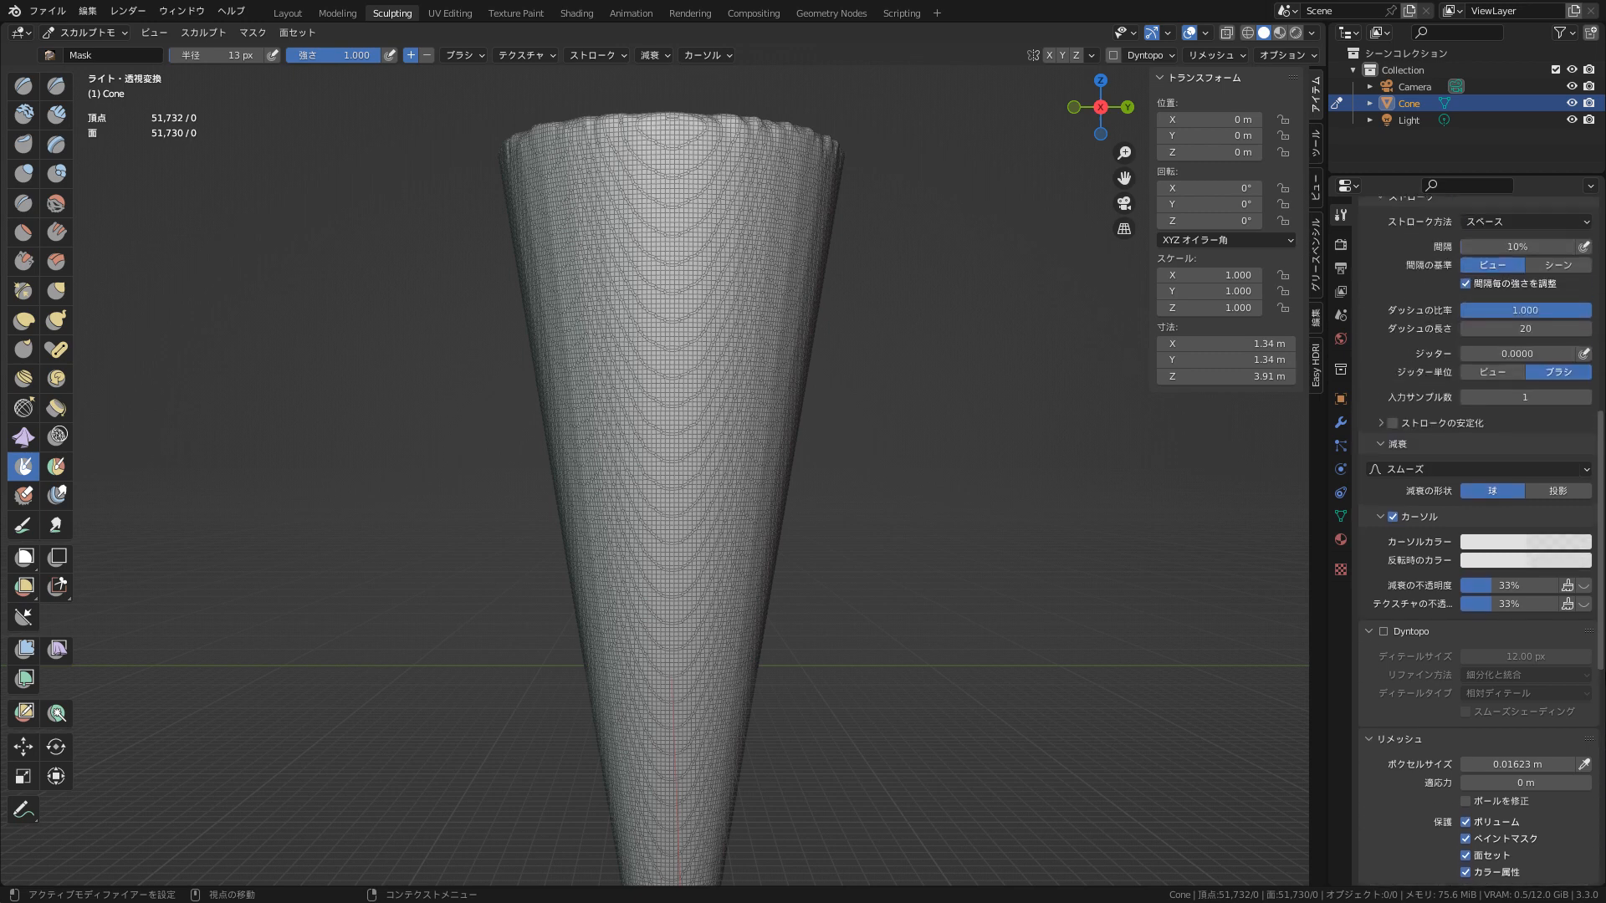
left_click(1522, 505)
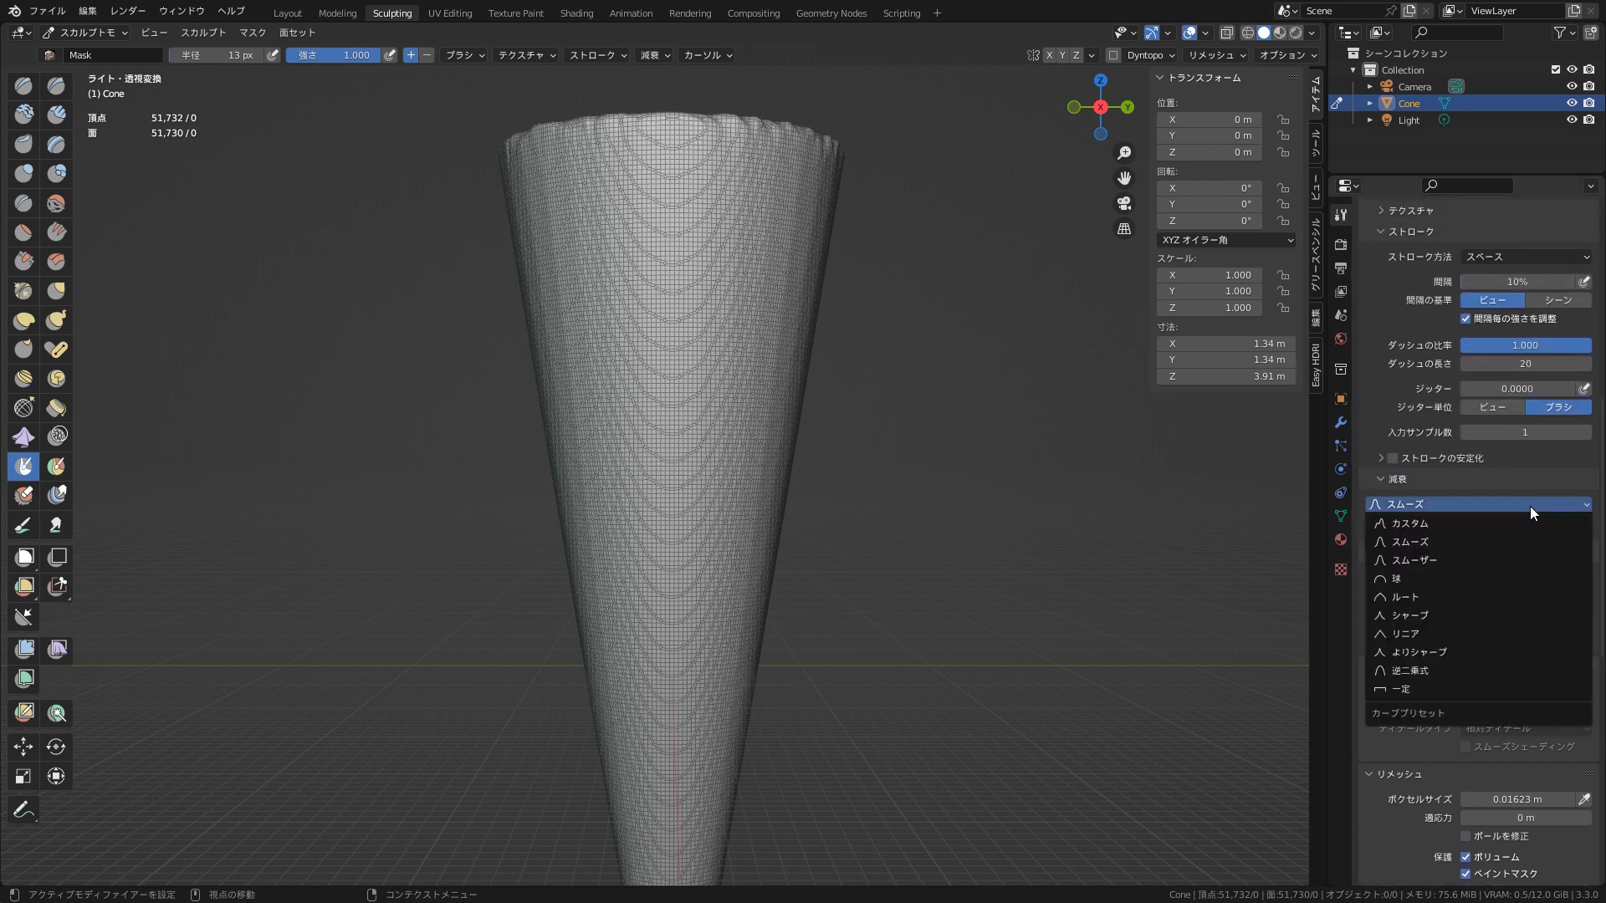
left_click(1424, 669)
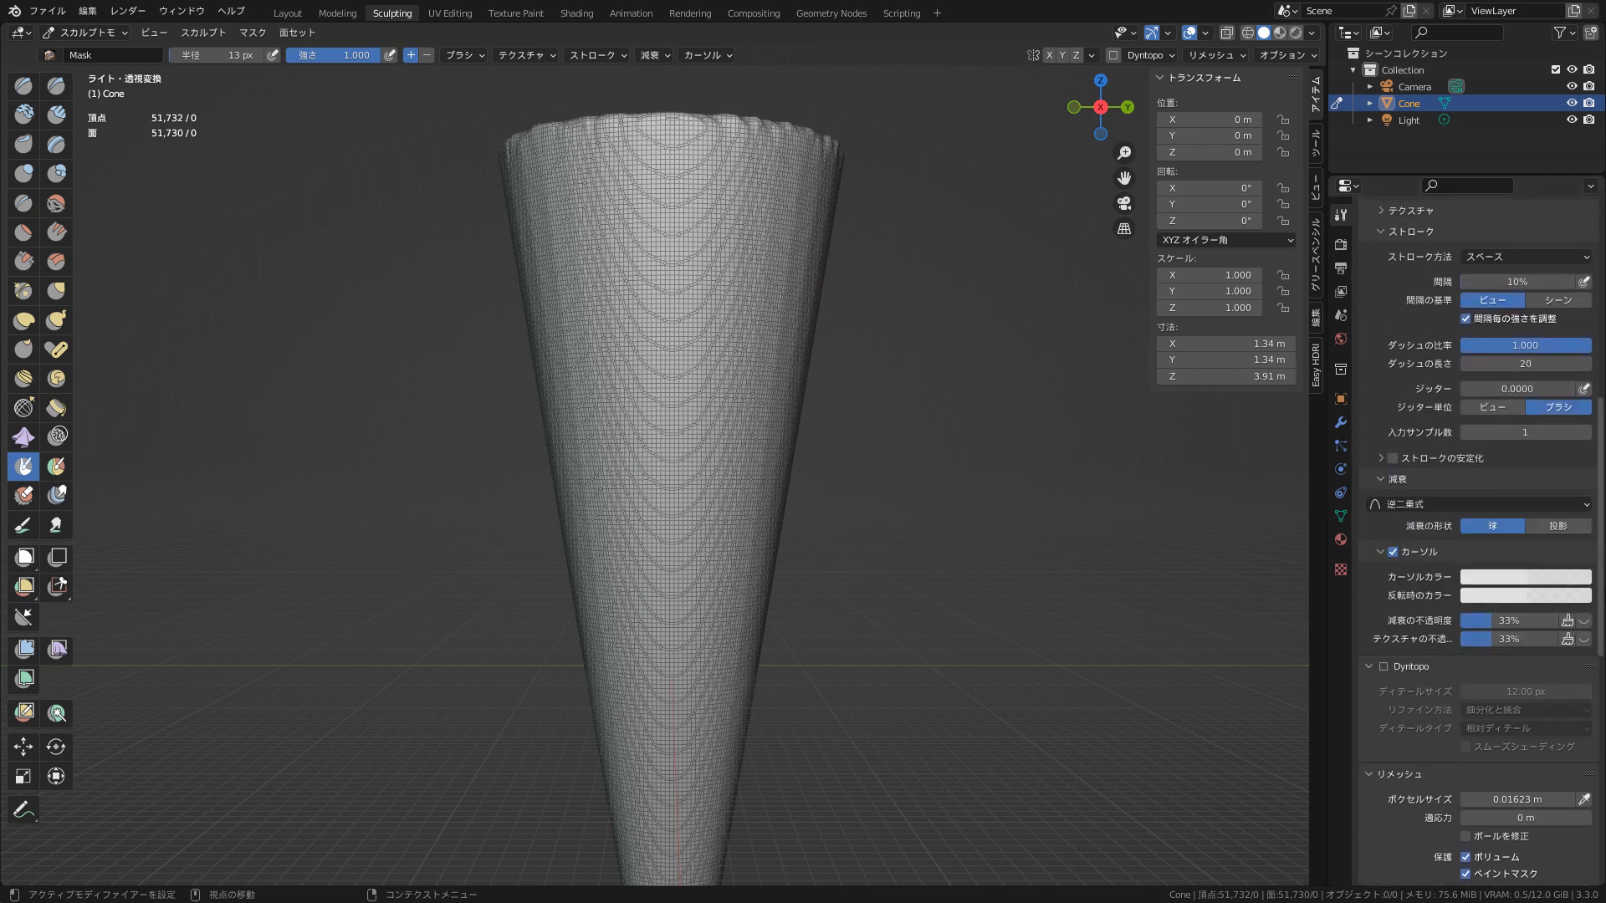
- Set the Mask brush's stroke spacing to 4%
scroll(1603, 538, "up", 5)
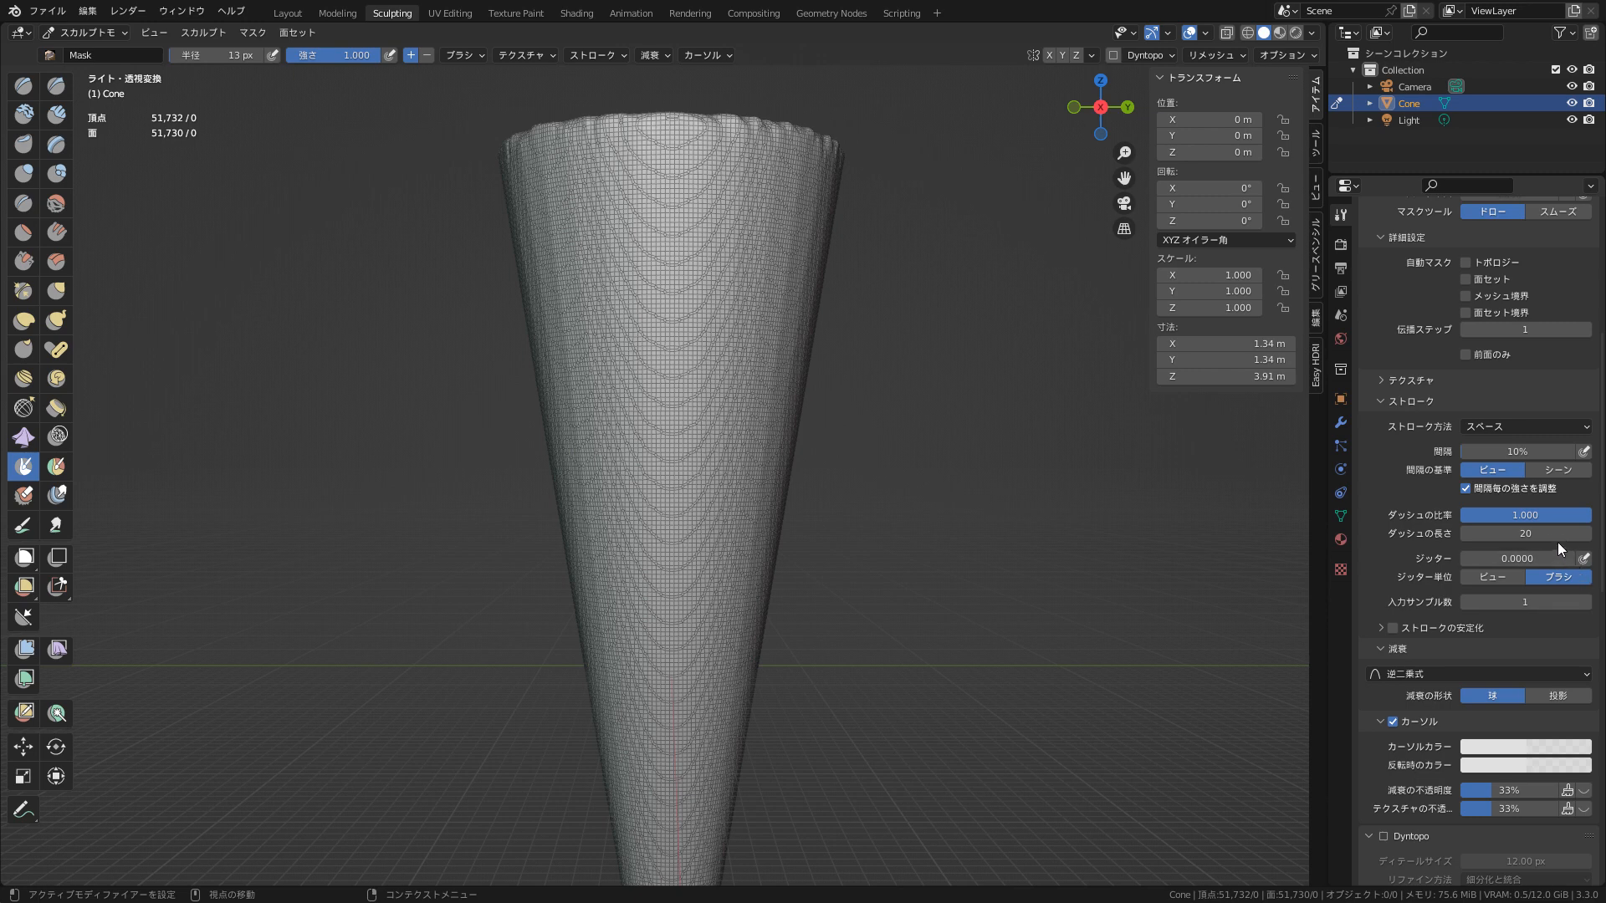
scroll(1546, 540, "up", 3)
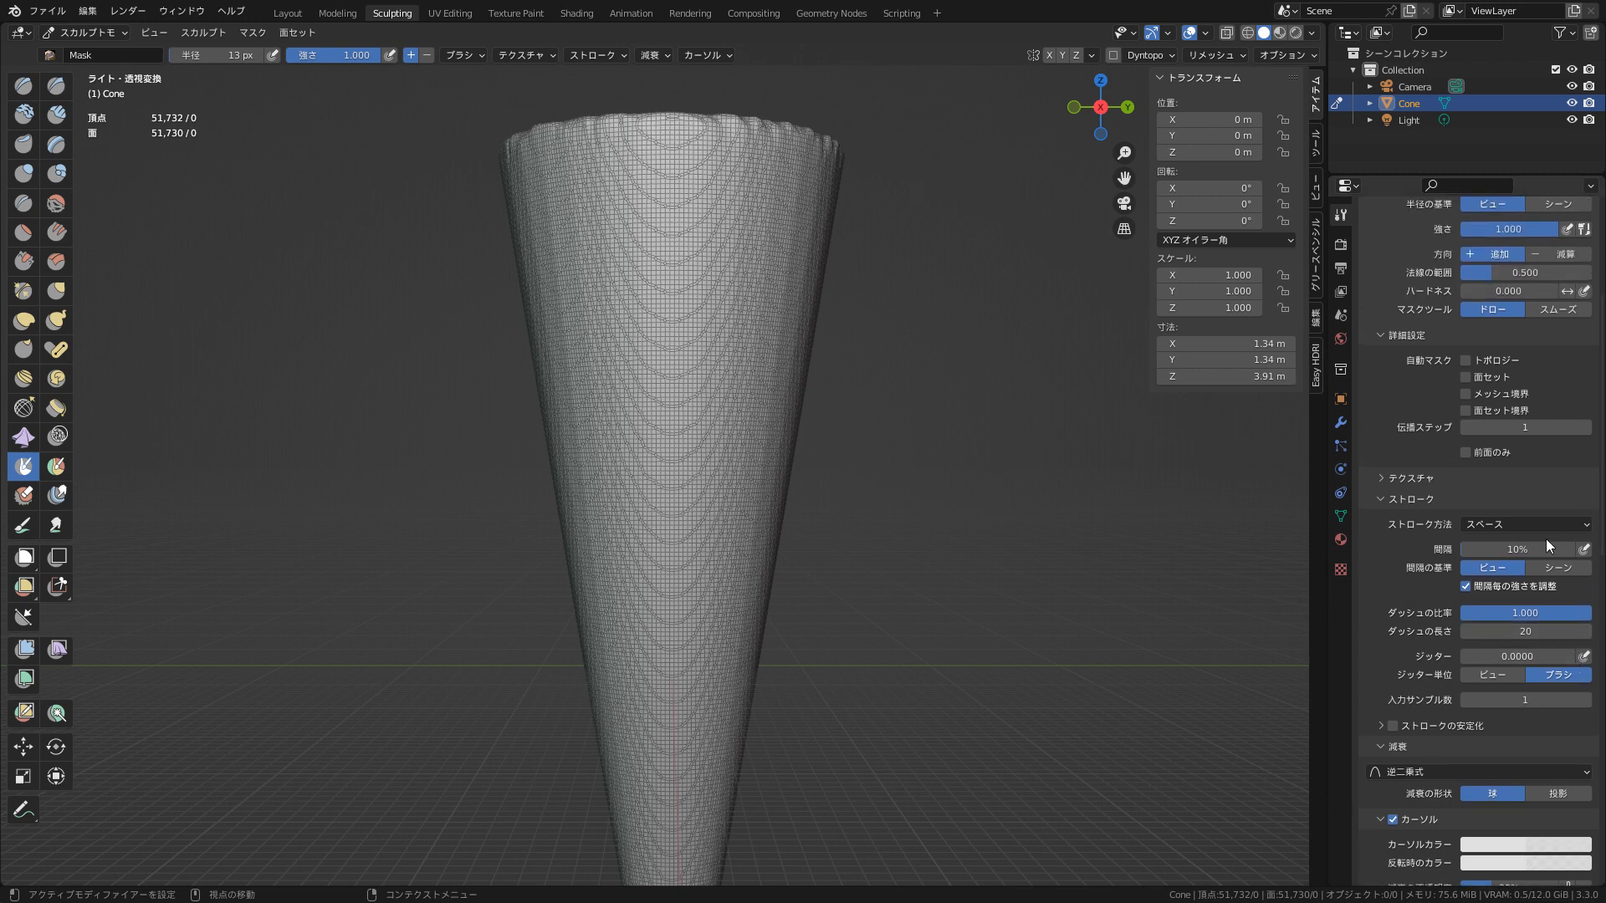
mouse_move(1507, 555)
left_mouse_down()
mouse_move(1546, 550)
mouse_move(1529, 552)
left_mouse_up()
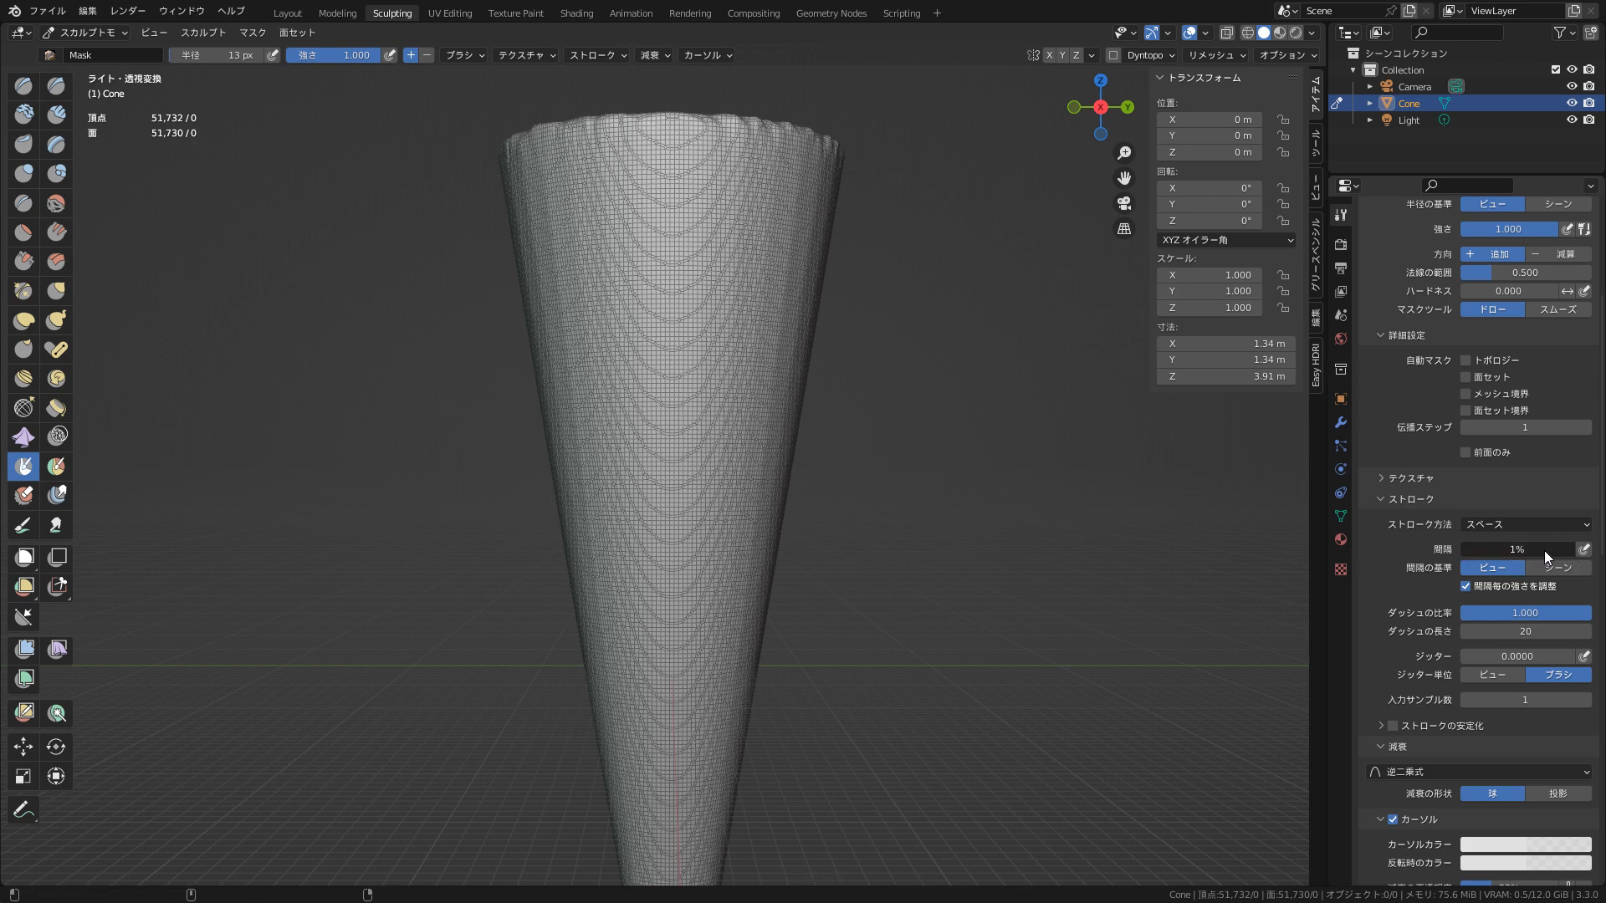
left_click(1538, 551)
type("33")
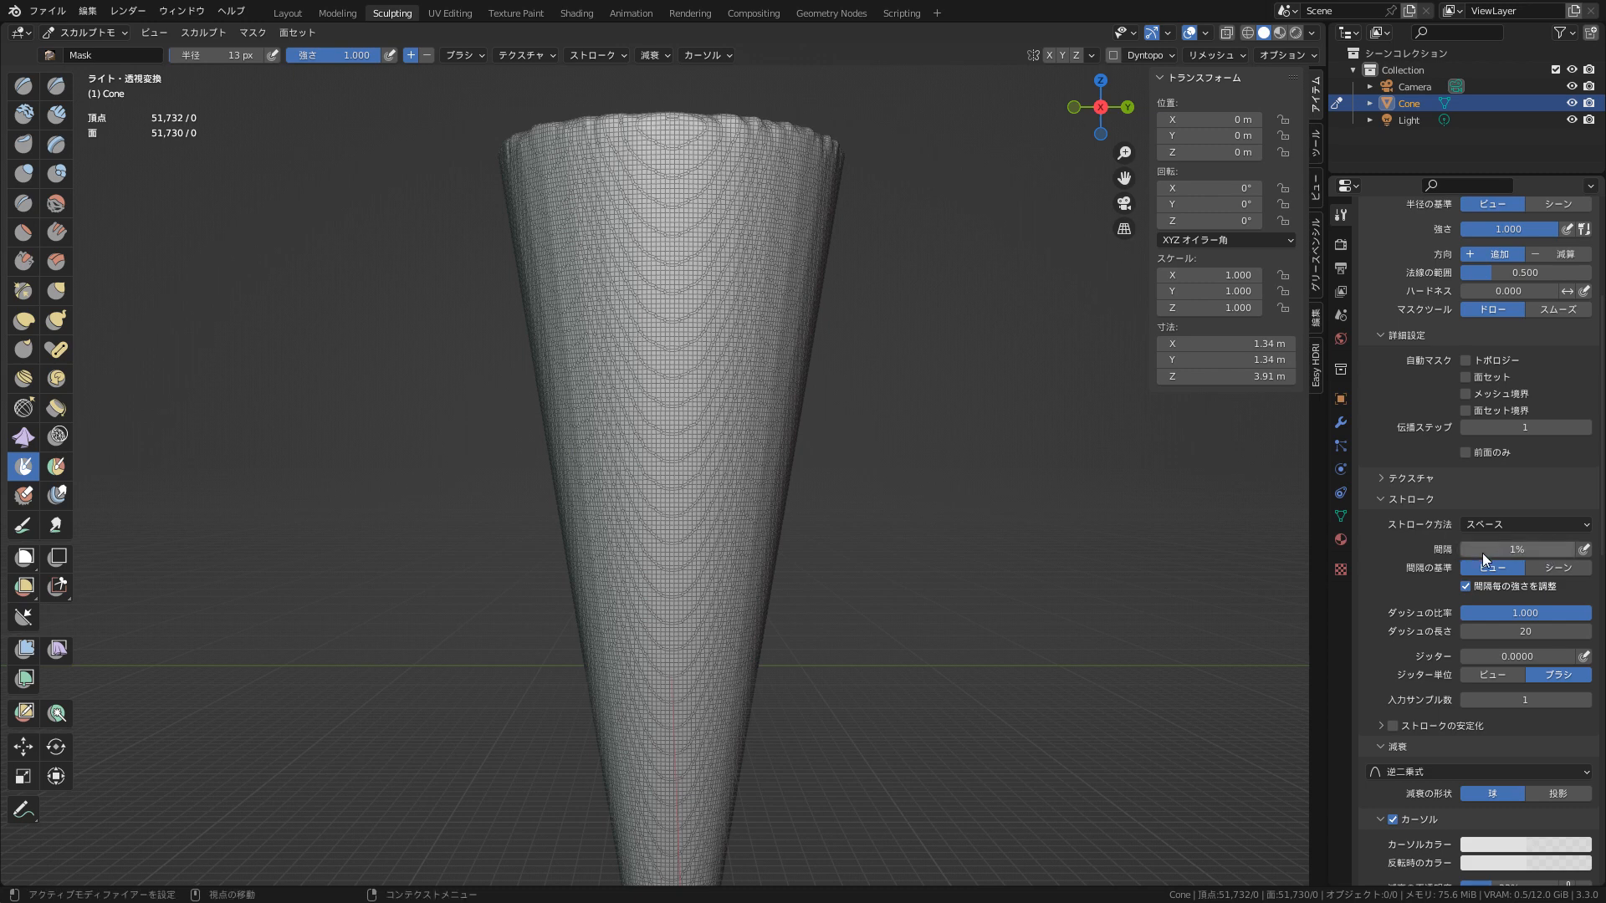
key("Return")
left_click_drag(1505, 551, 1450, 549)
scroll(1590, 548, "up", 3)
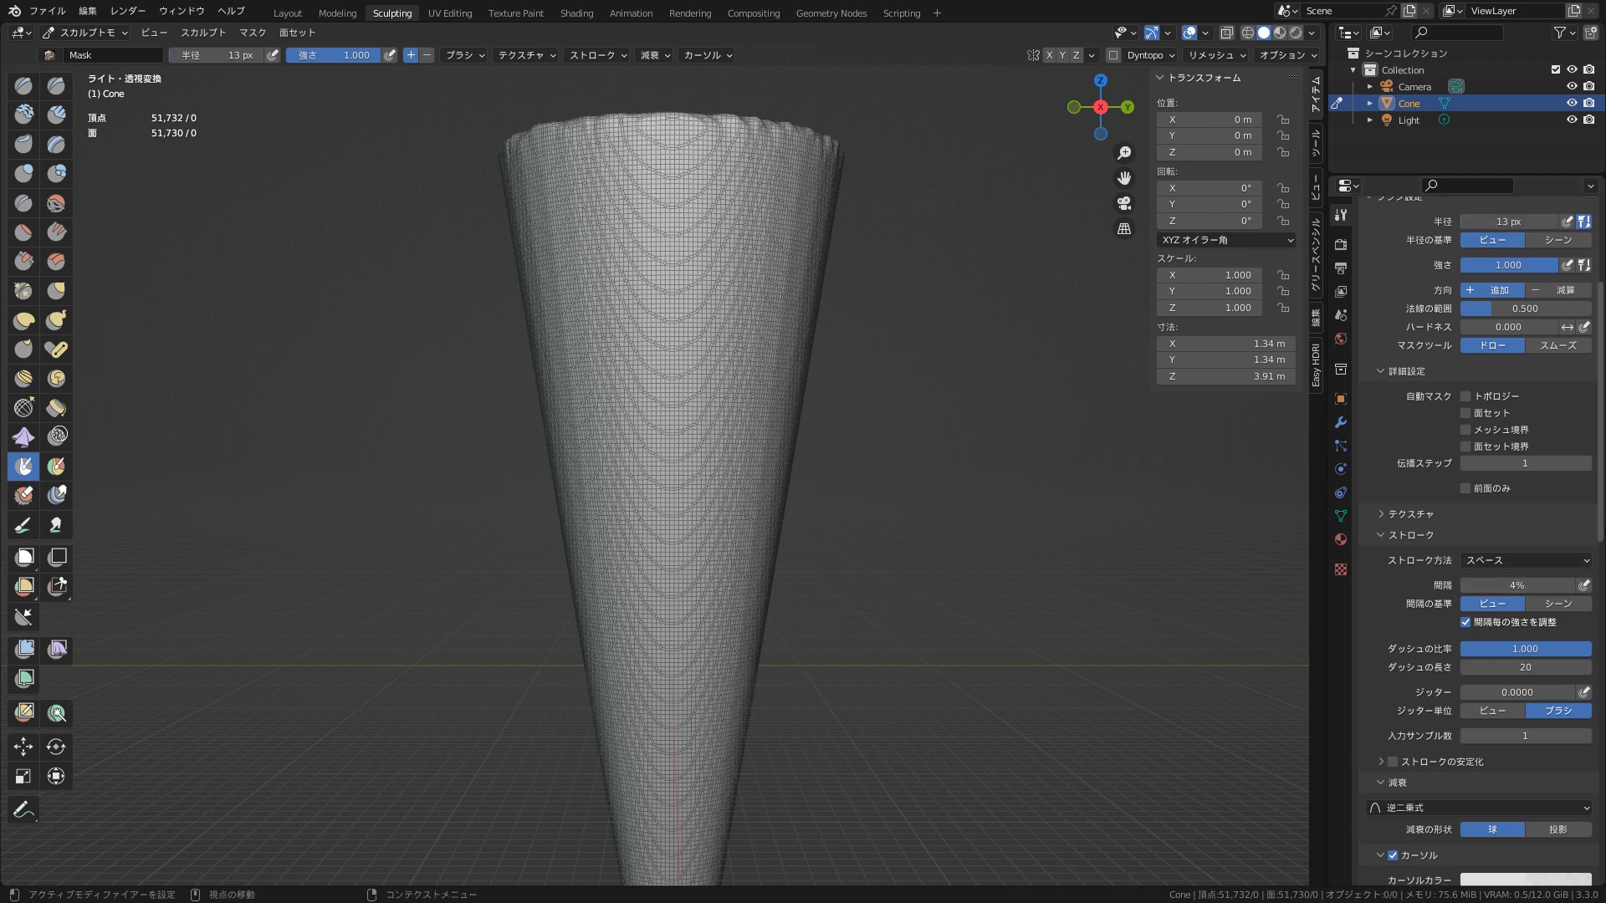
- Try a diagonal mask stroke from the cone's rim with the reduced spacing, and undo it
scroll(1589, 456, "up", 5)
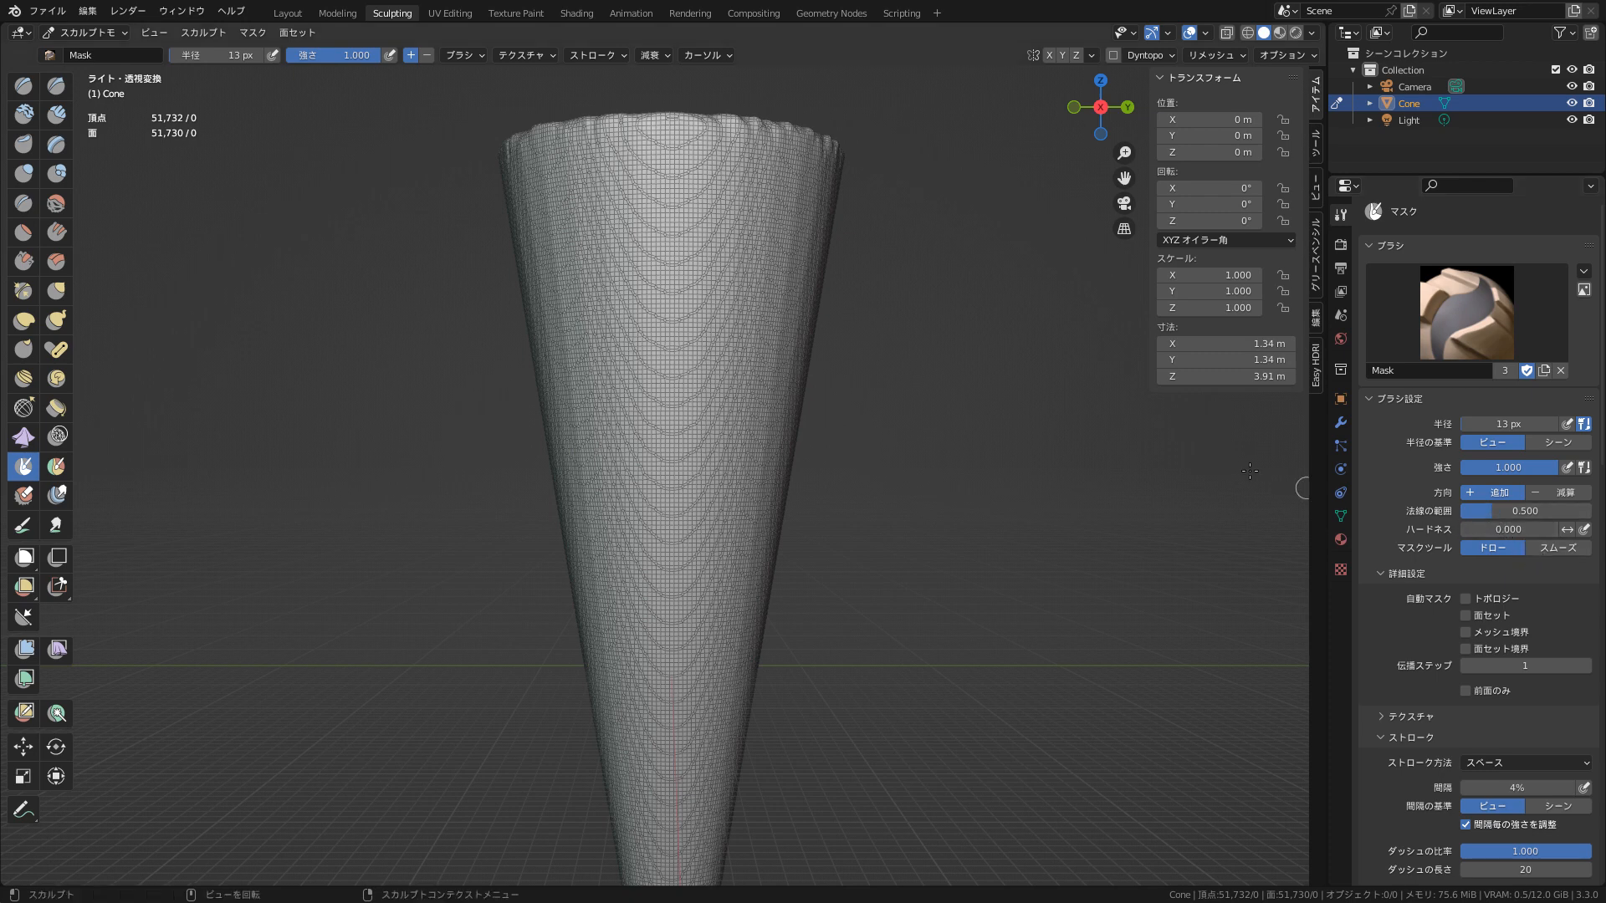
left_click_drag(506, 139, 834, 251)
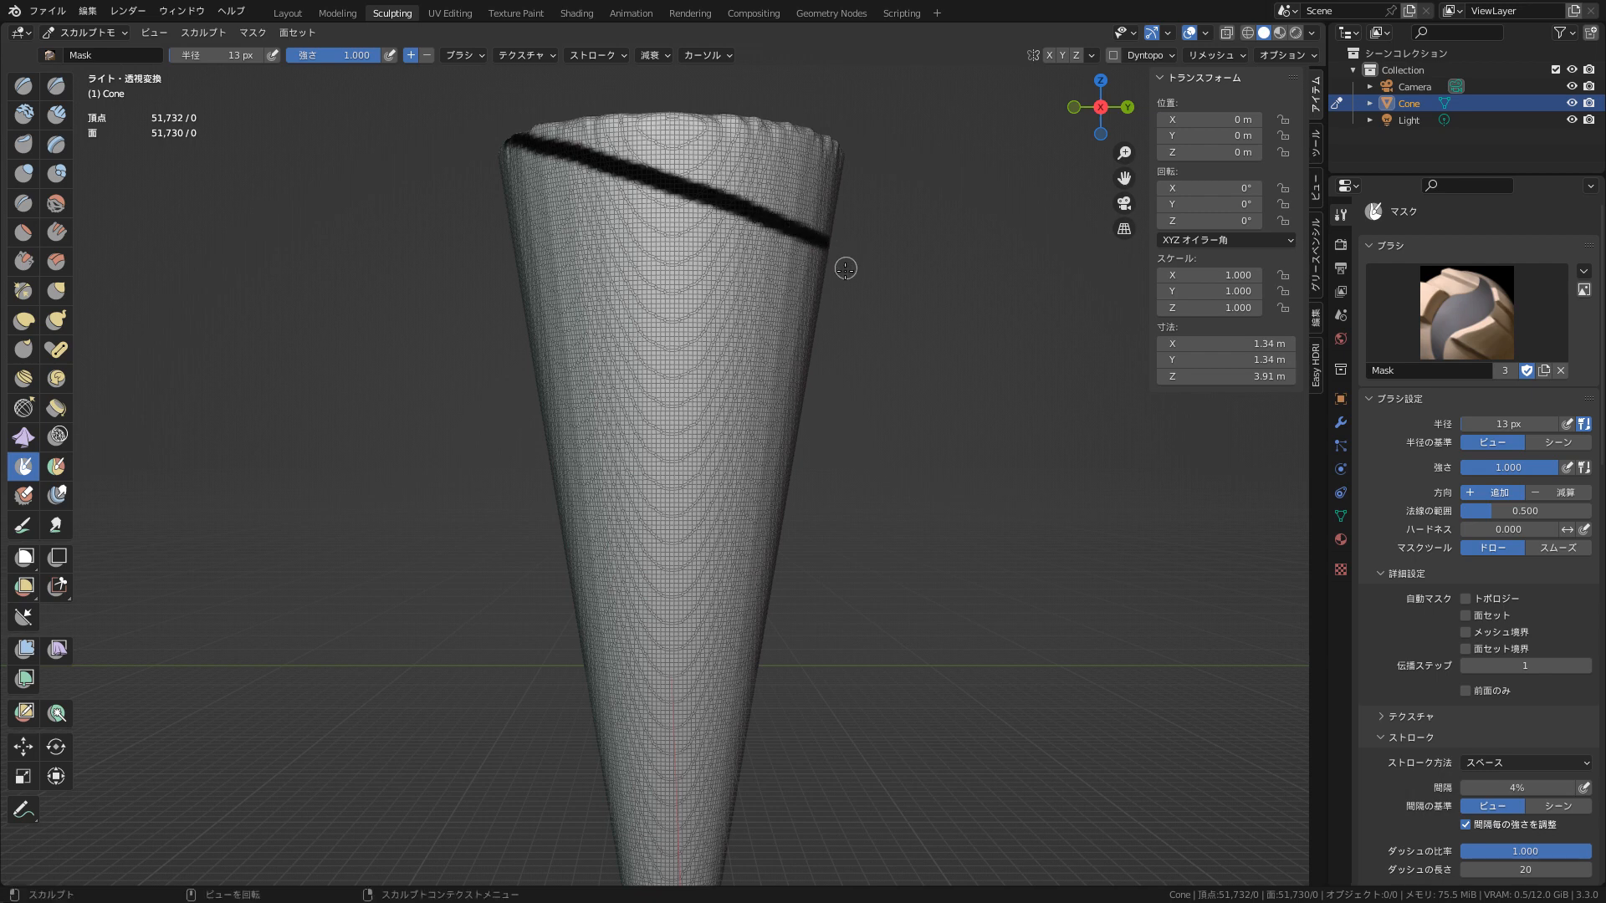
key("ctrl+z")
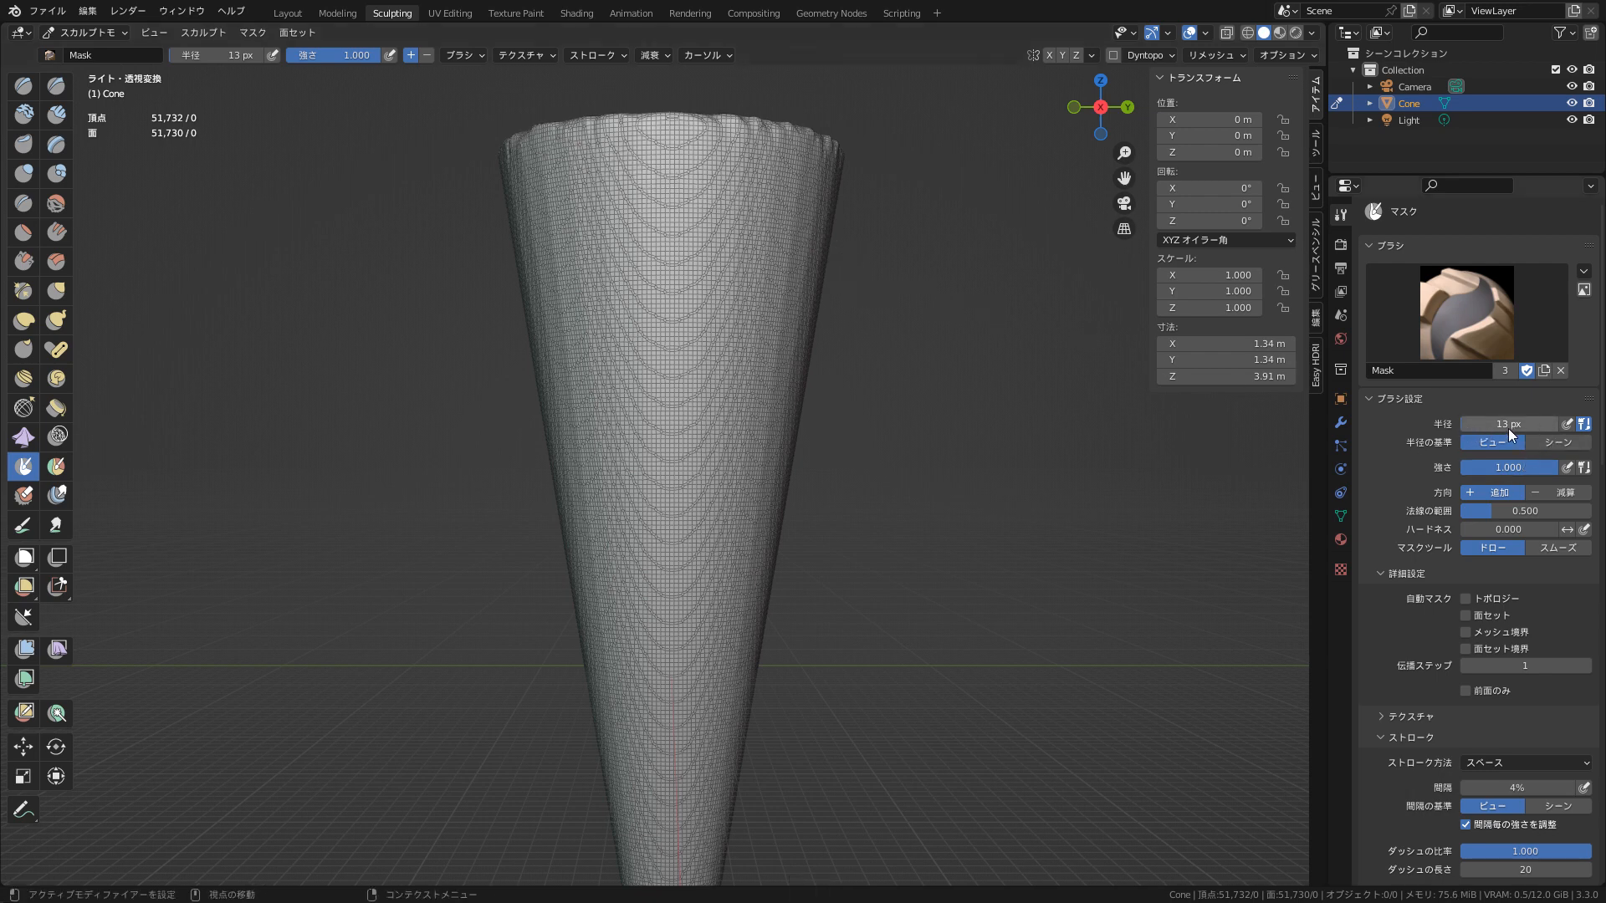
- Set the Mask brush's radius to 9 px and its normal radius to 2.000
key("shift")
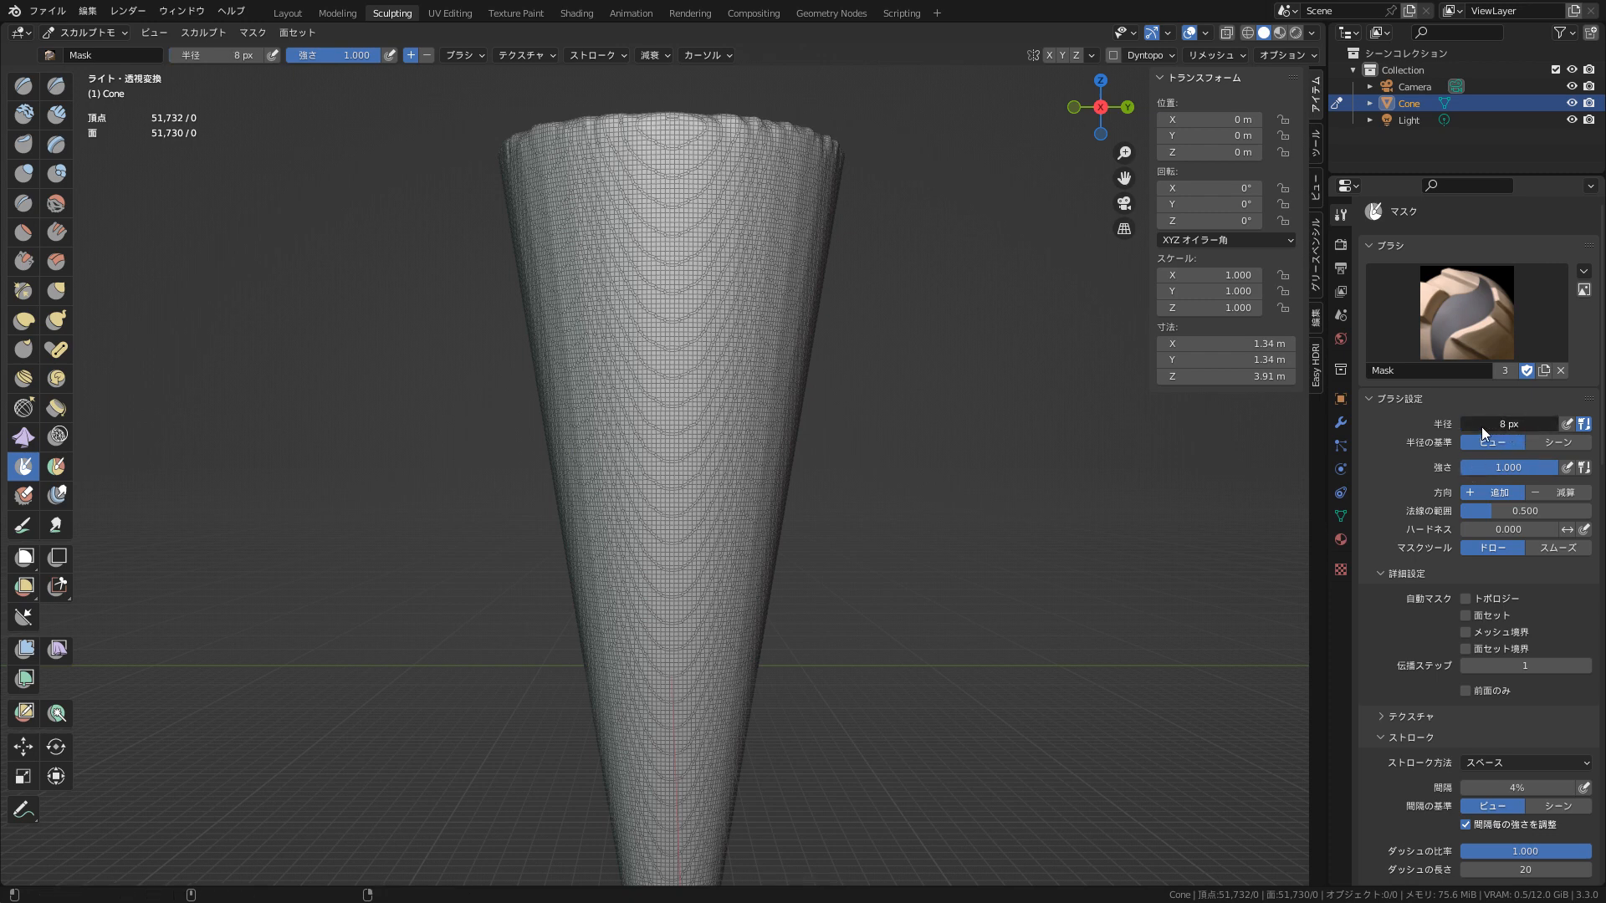
left_click_drag(1484, 428, 1513, 429)
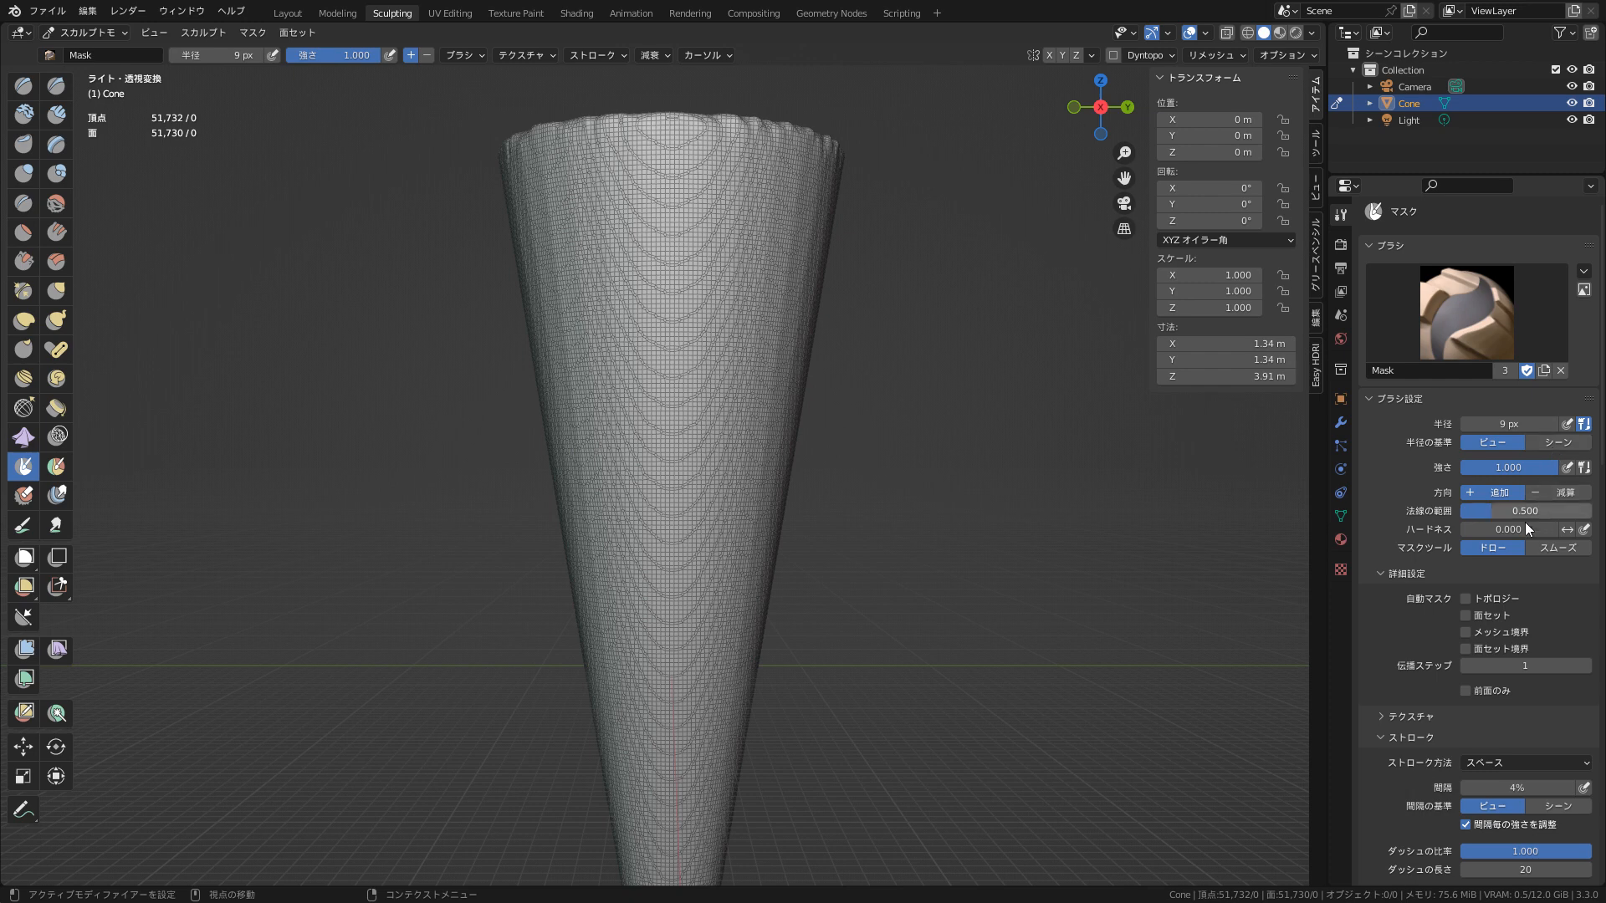
left_click_drag(1527, 511, 1592, 511)
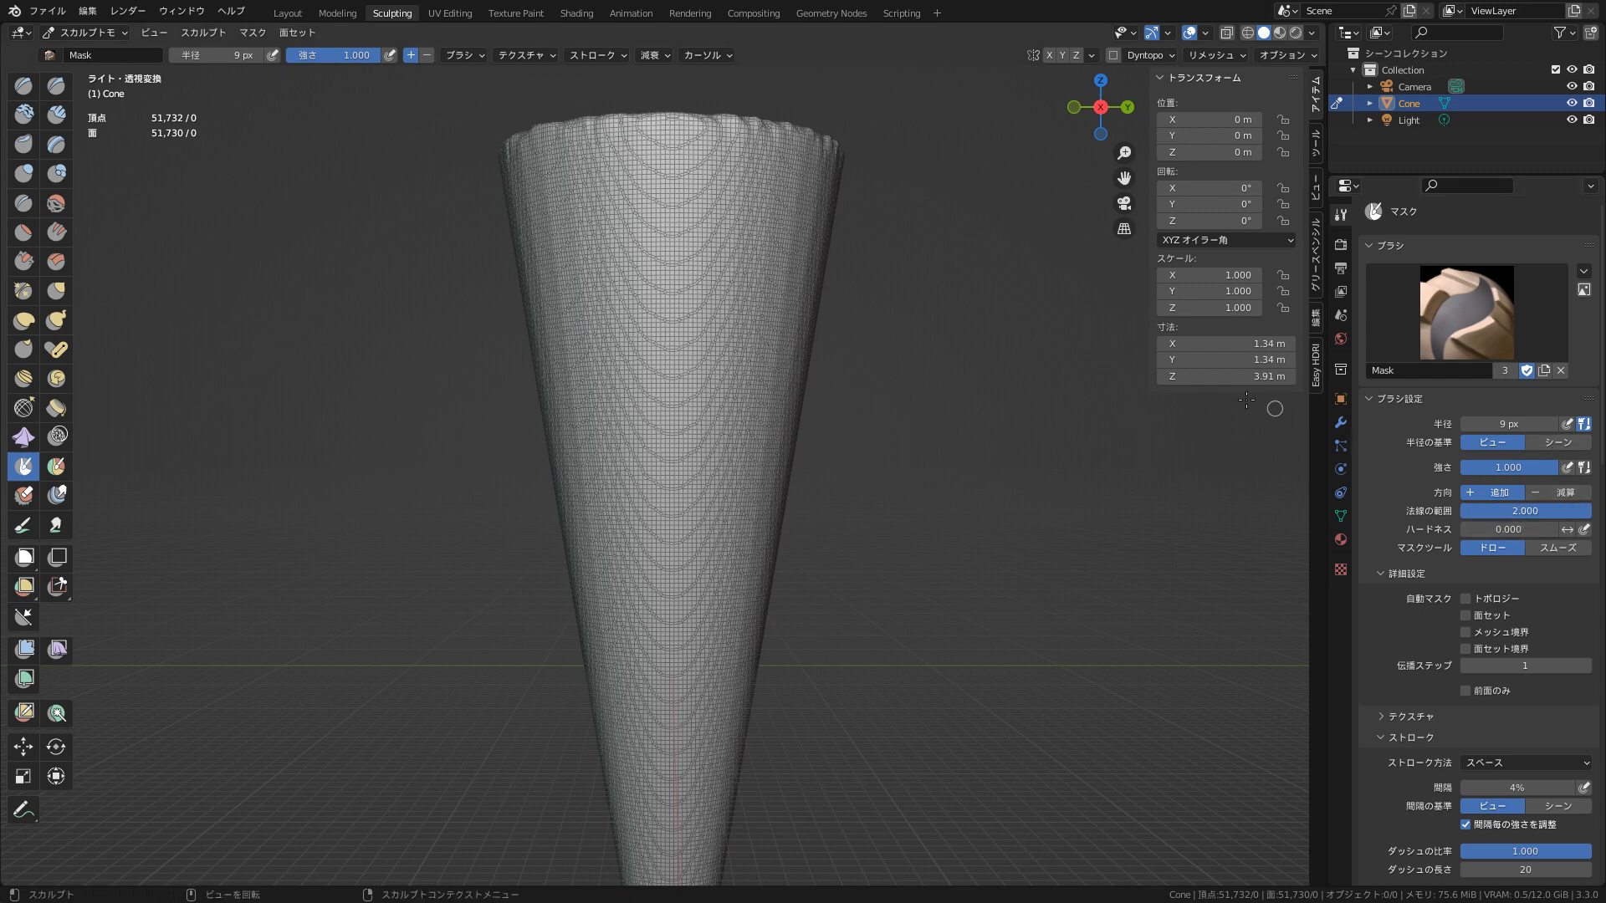
- Try diagonal mask strokes across the upper cone in perspective and orthographic projection, undoing each and leaving the view orthographic
left_click_drag(501, 145, 828, 238)
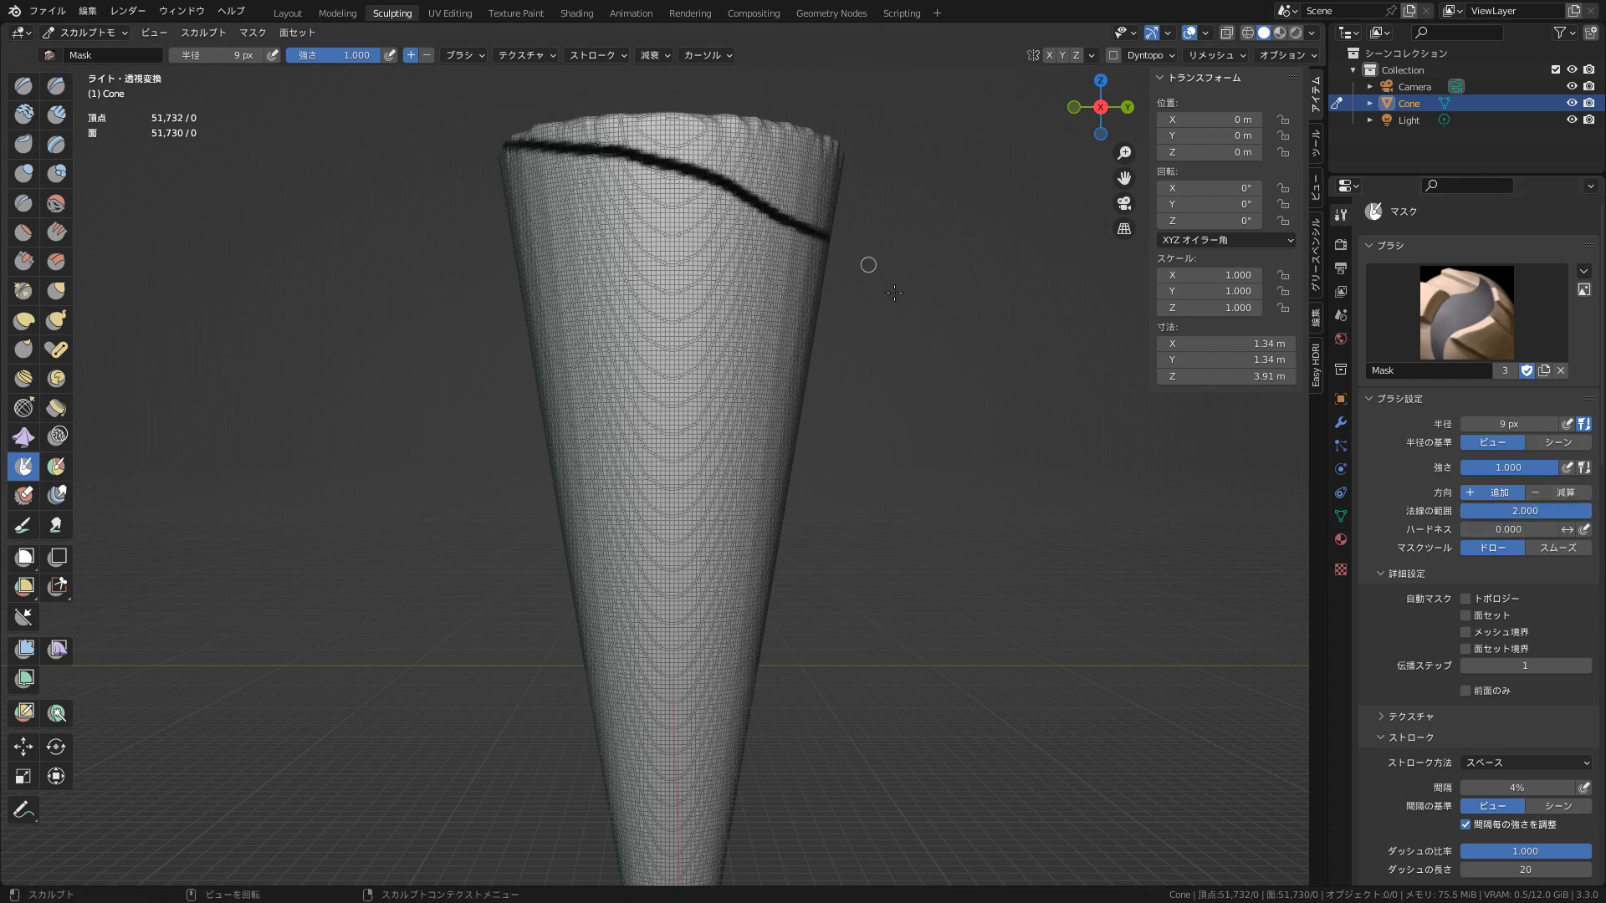
key("ctrl+z")
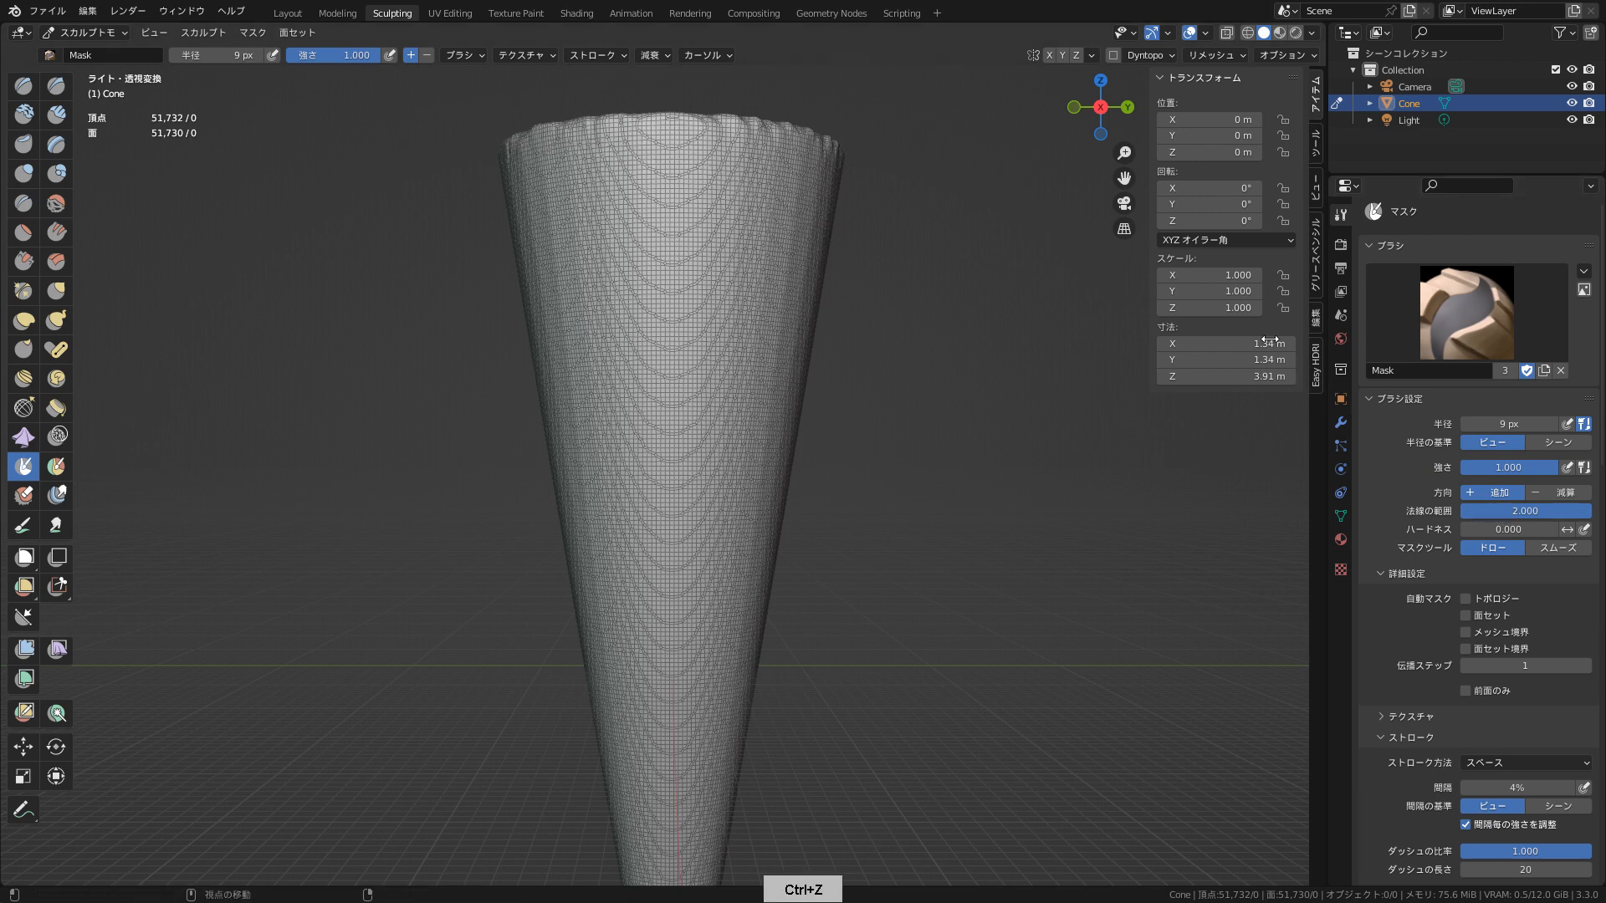
left_click(1124, 228)
mouse_move(504, 169)
left_mouse_down()
mouse_move(590, 180)
mouse_move(824, 269)
left_mouse_up()
key("ctrl+z")
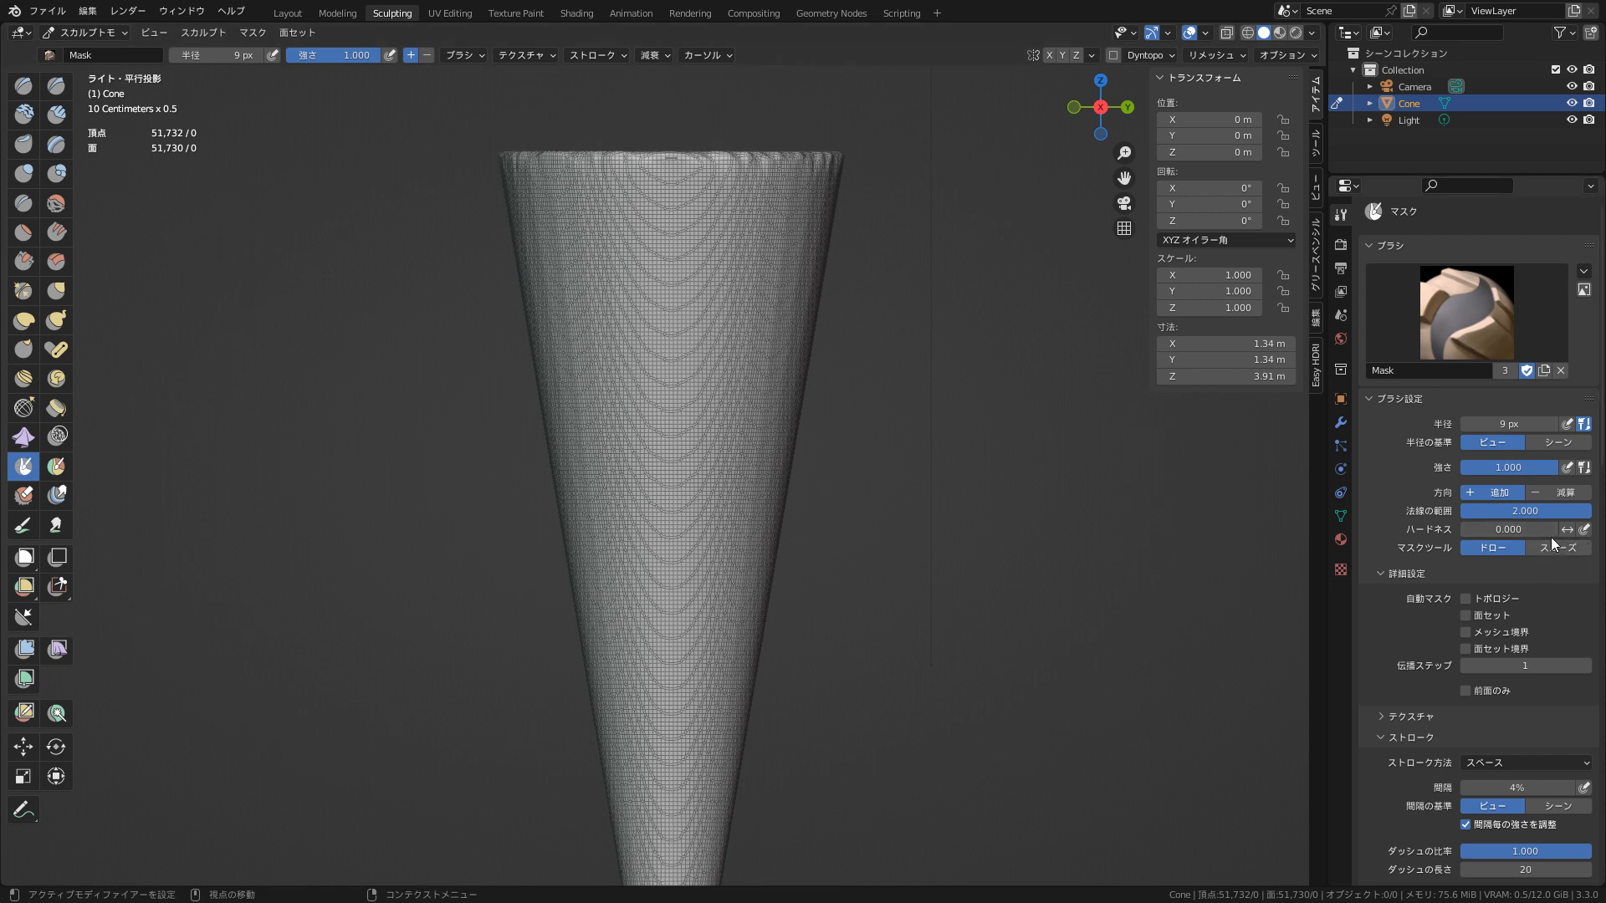
- Paint two diagonal test mask strokes on the upper cone, one at normal radius 0.126, one at normal radius 0.969 with hardness 1.000
left_click_drag(1548, 511, 1451, 530)
left_click_drag(502, 164, 877, 268)
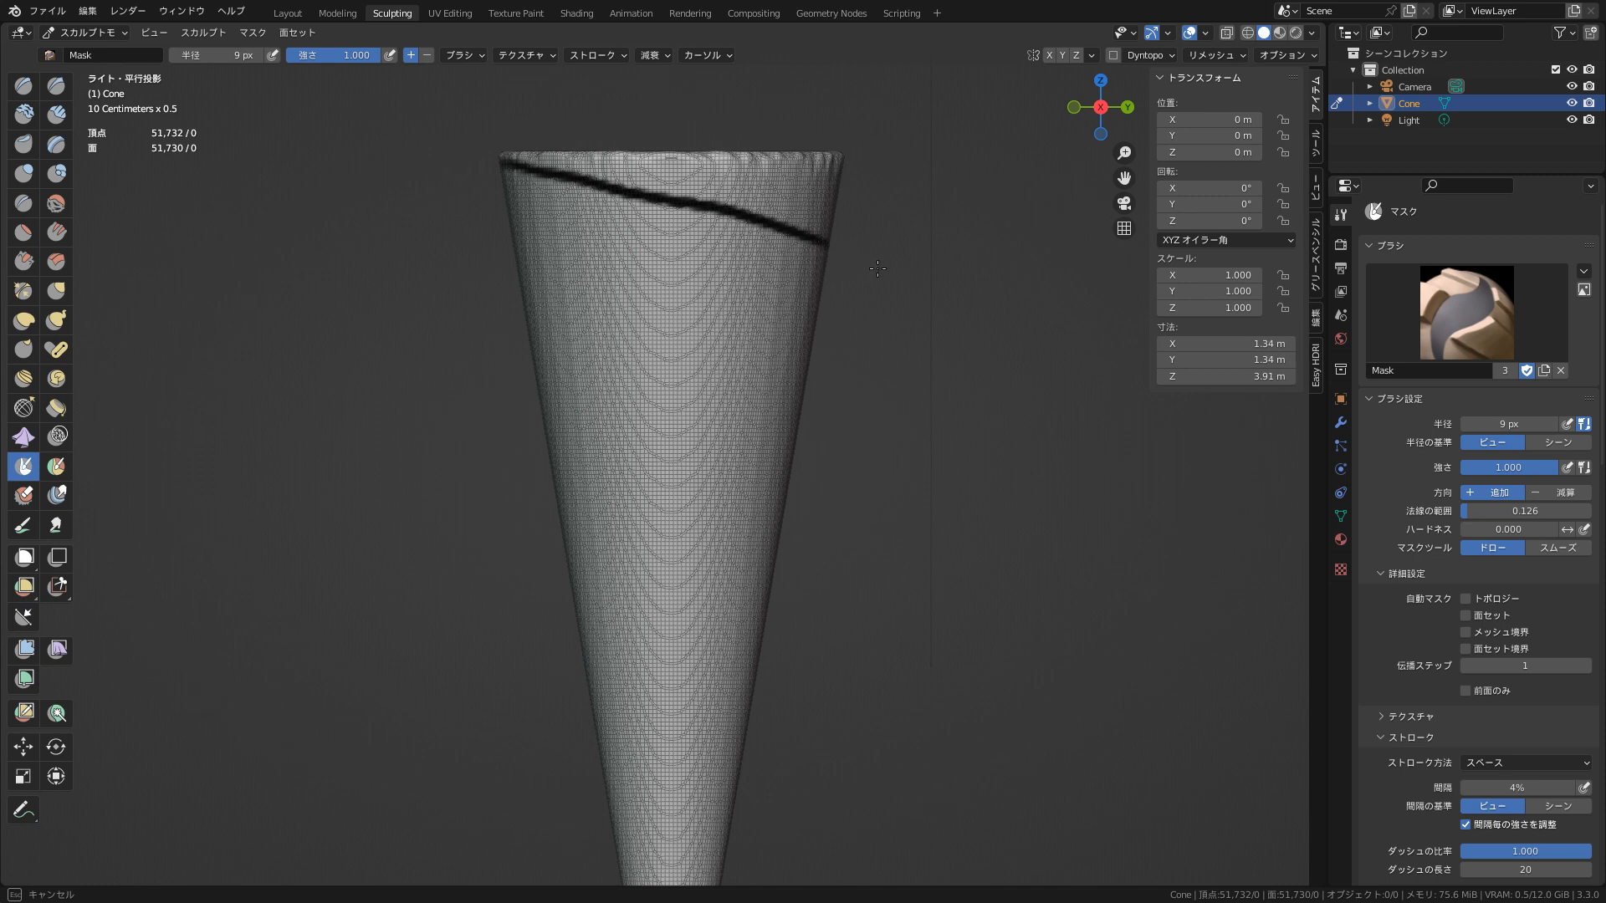
mouse_move(1468, 511)
left_mouse_down()
mouse_move(1535, 524)
mouse_move(1481, 530)
mouse_move(1594, 544)
left_mouse_up()
left_click_drag(512, 223, 861, 326)
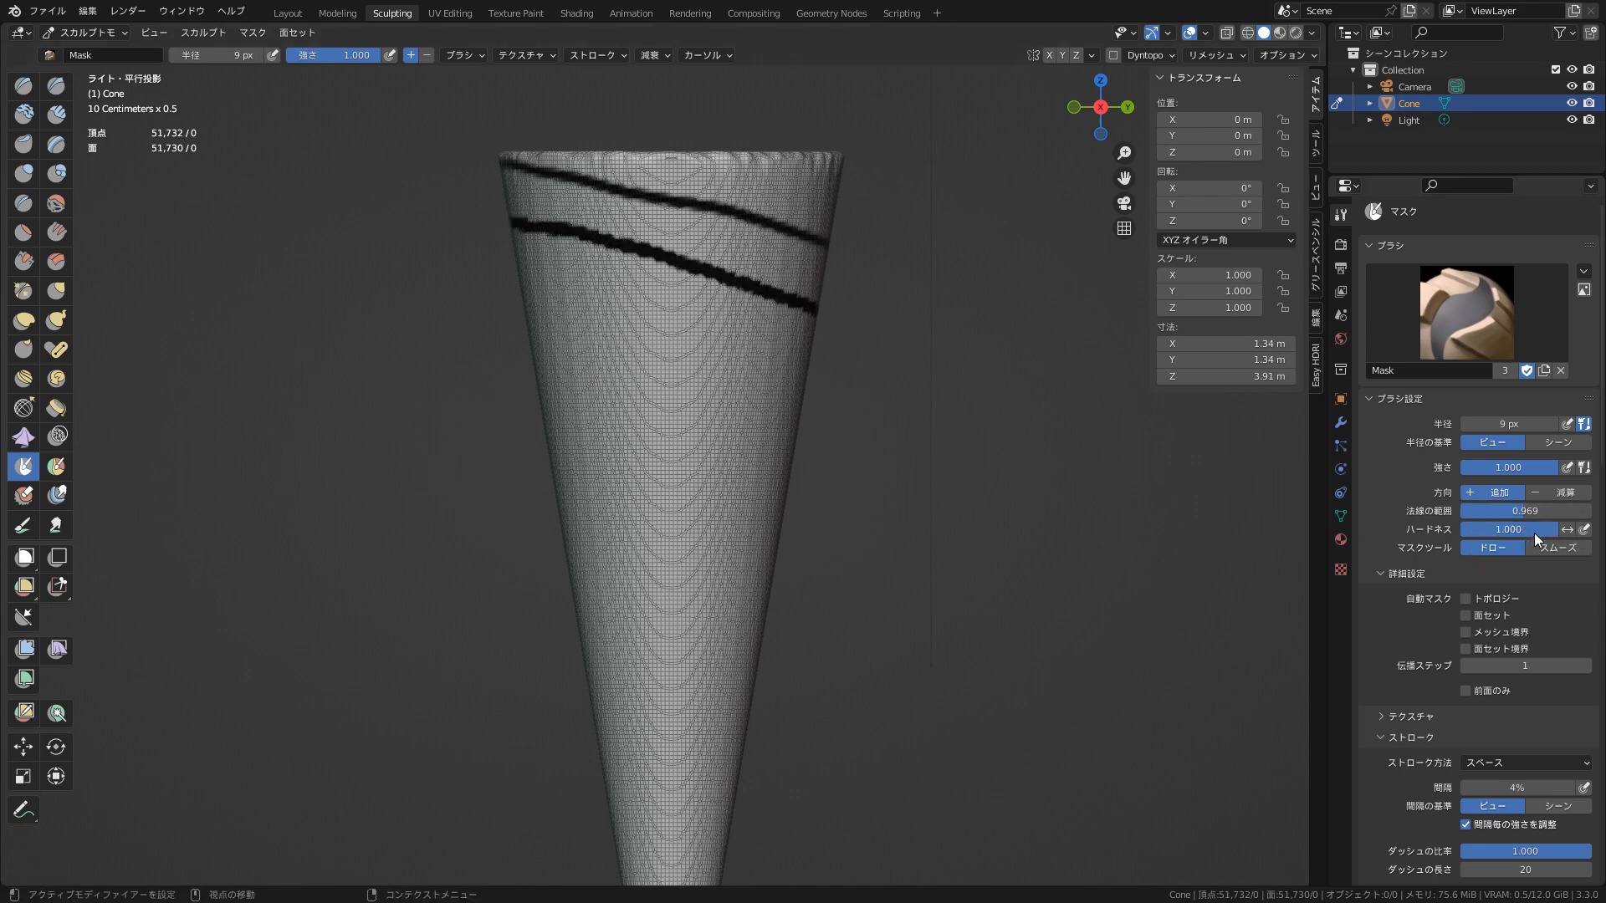
- Paint two more diagonal mask strokes below the others, one at hardness 0.000 and one at 0.311, keeping the mask tool on Draw
left_click_drag(1502, 532, 1312, 529)
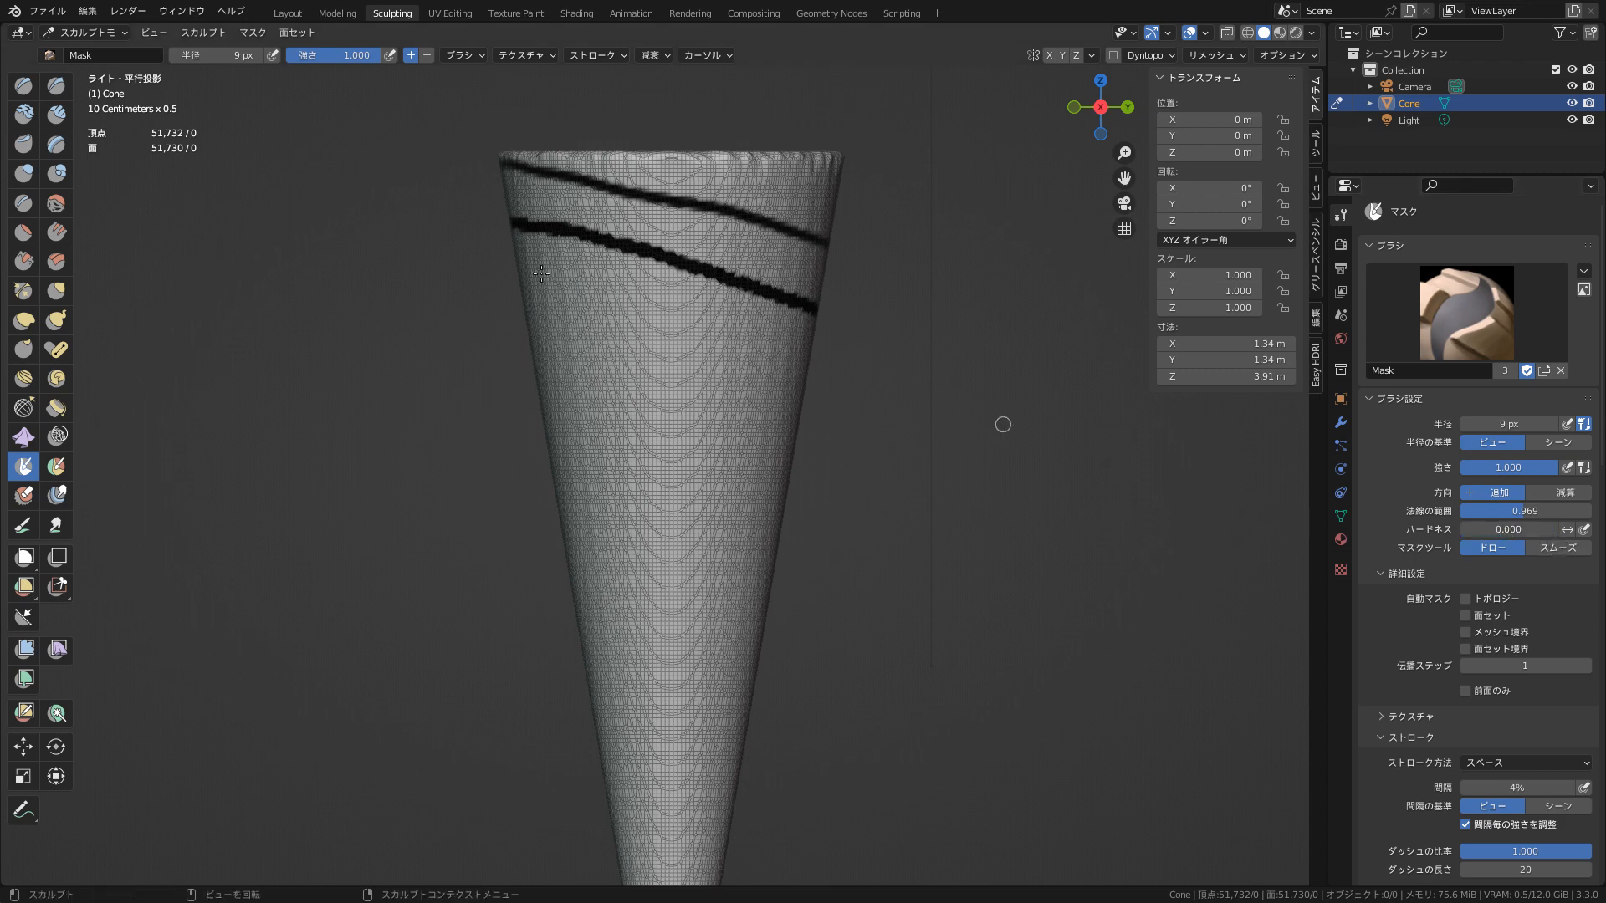
left_click_drag(519, 277, 812, 336)
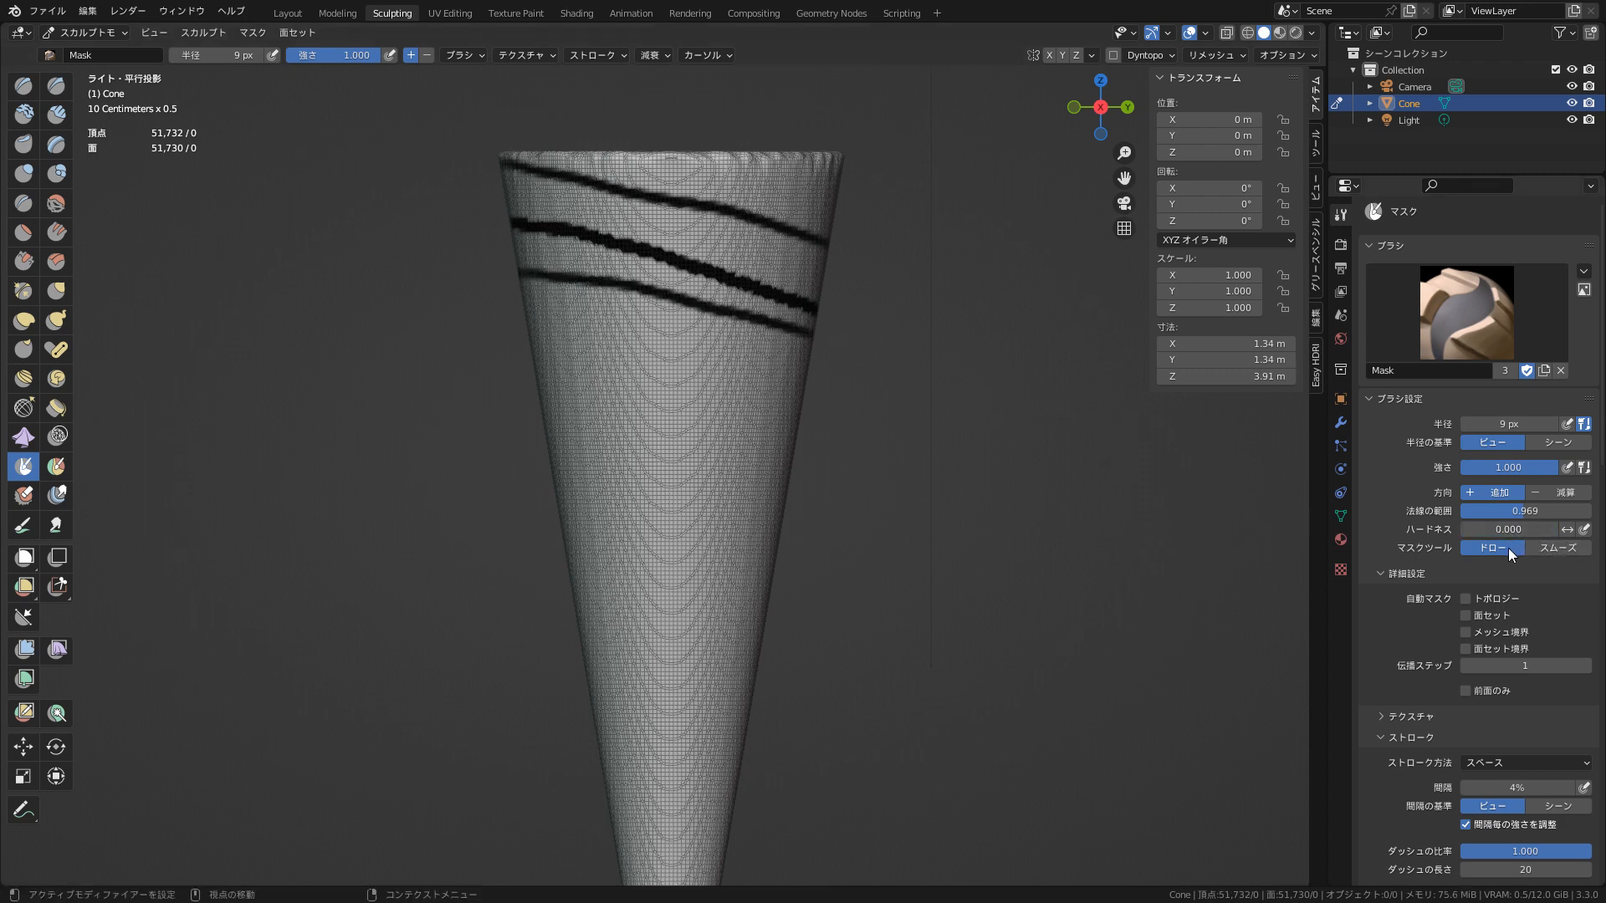
mouse_move(1465, 538)
left_mouse_down()
mouse_move(1528, 549)
mouse_move(1455, 544)
left_mouse_up()
left_click(1484, 533)
left_click(1433, 532)
left_click(1557, 547)
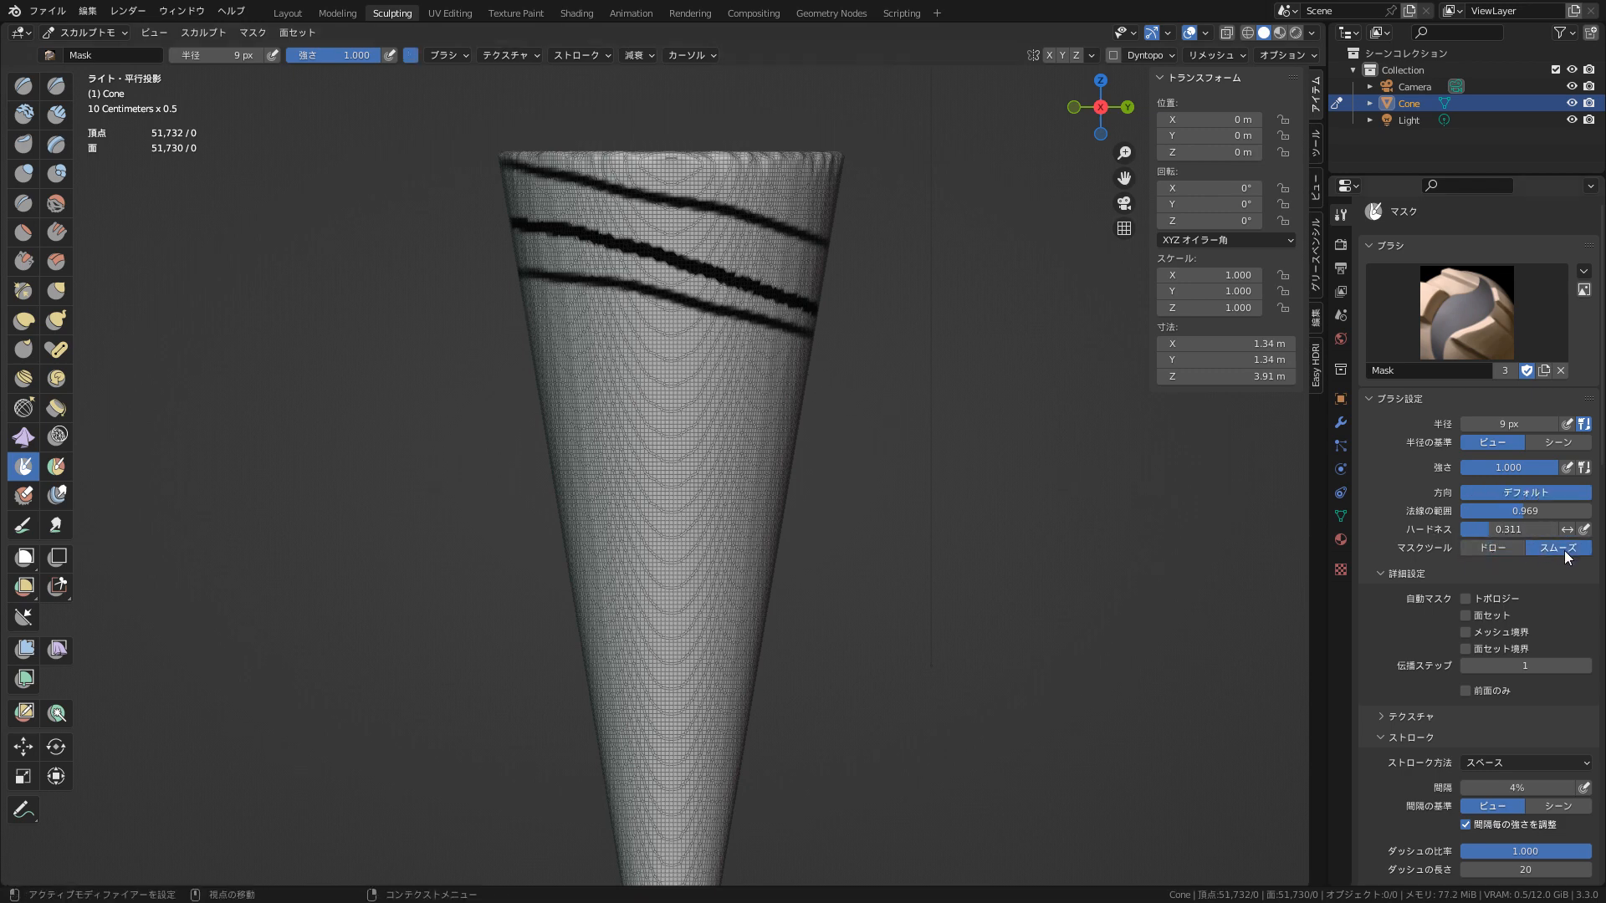
left_click(1497, 548)
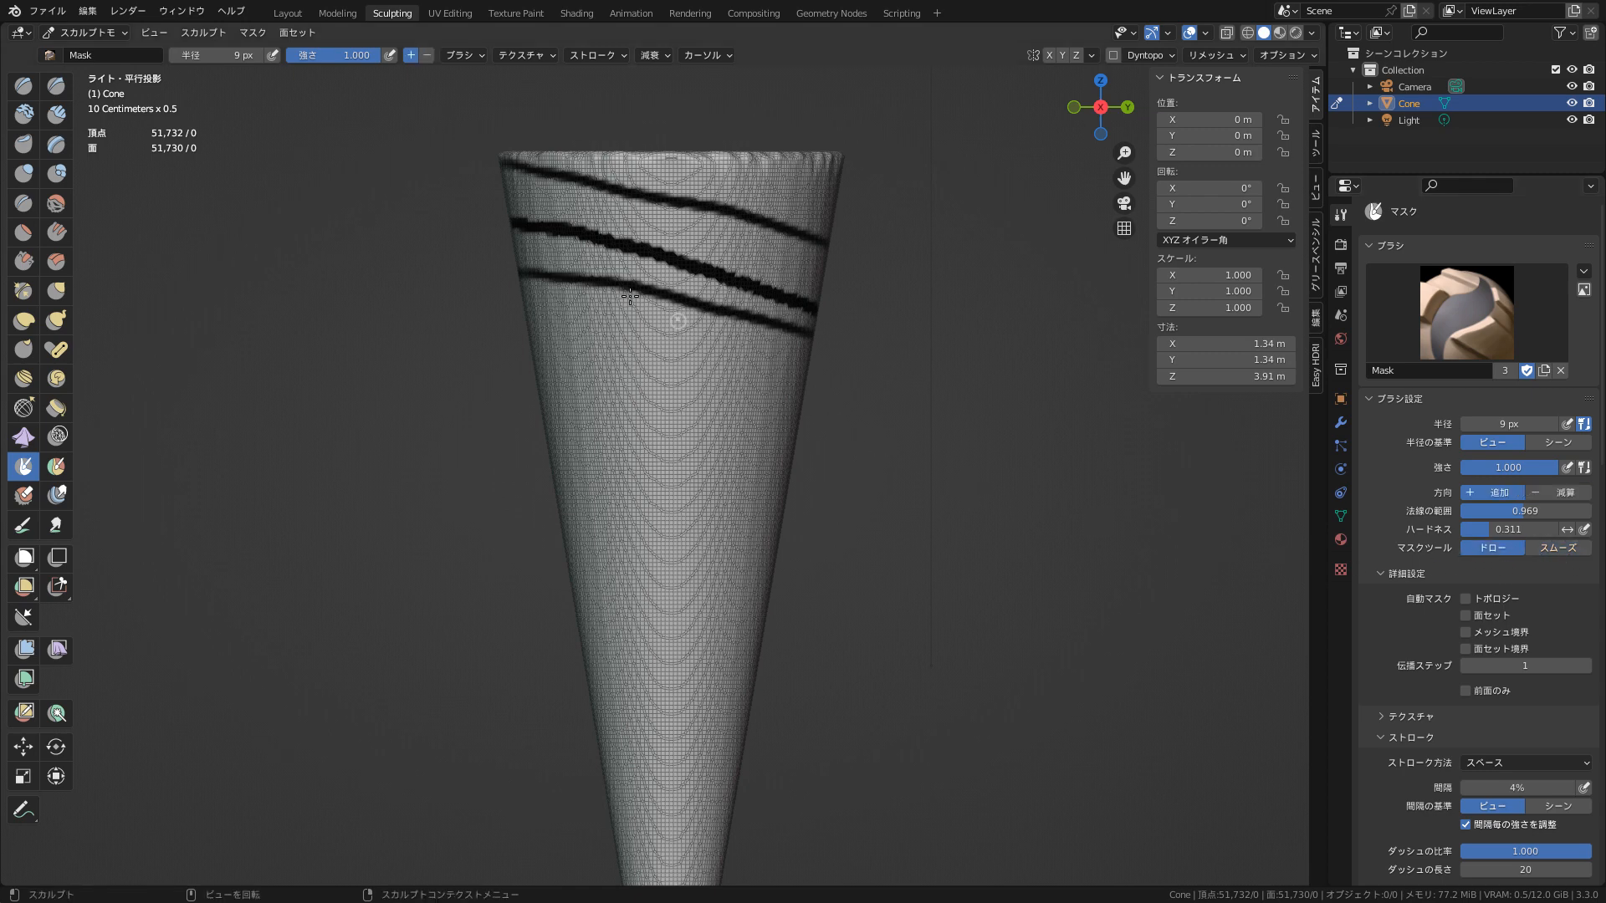
left_click_drag(544, 308, 807, 375)
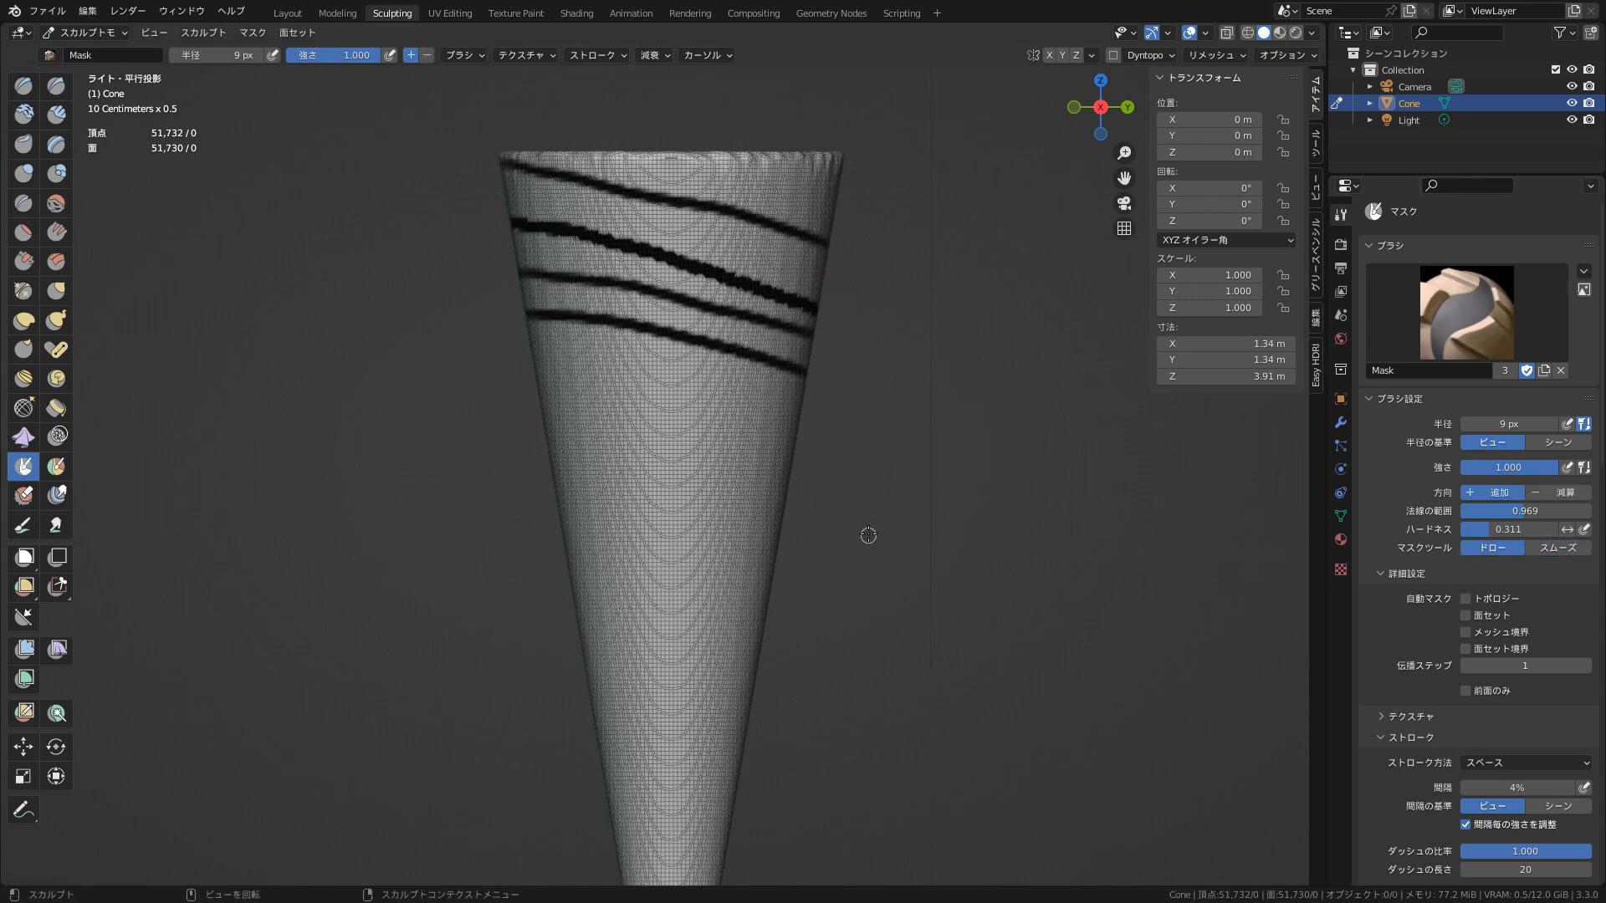
- Undo all four test mask strokes on the cone
key("ctrl+z")
key("ctrl+z")
key("ctrl+z")
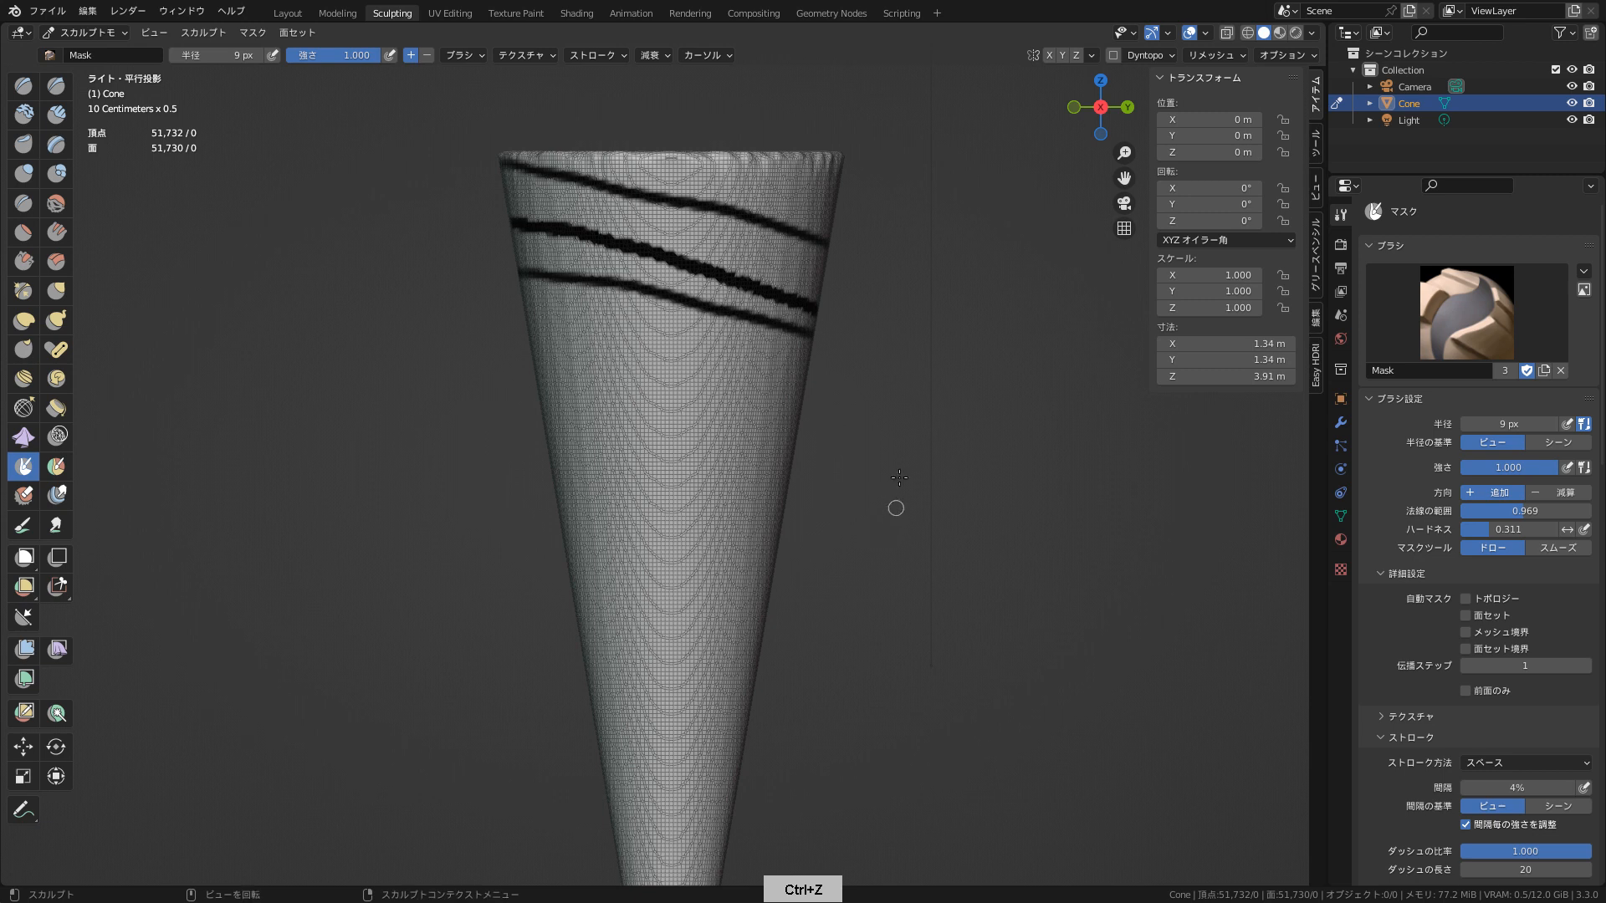
key("ctrl+z")
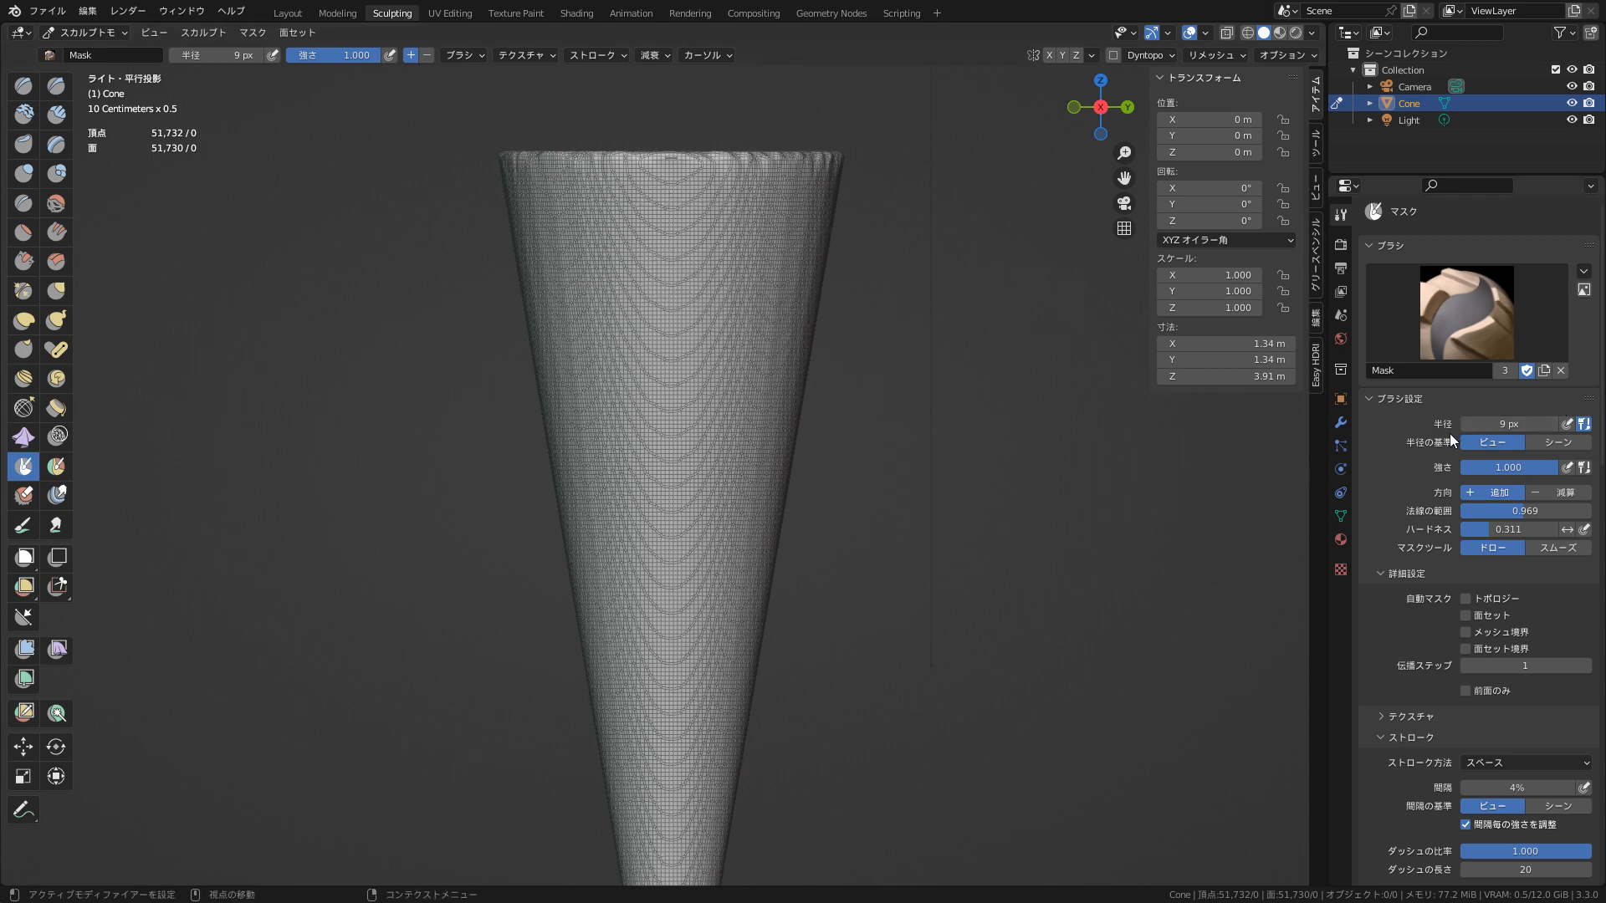
- Try diagonal mask strokes with the radius unit on Scene and again on View, and undo both
left_click(1554, 442)
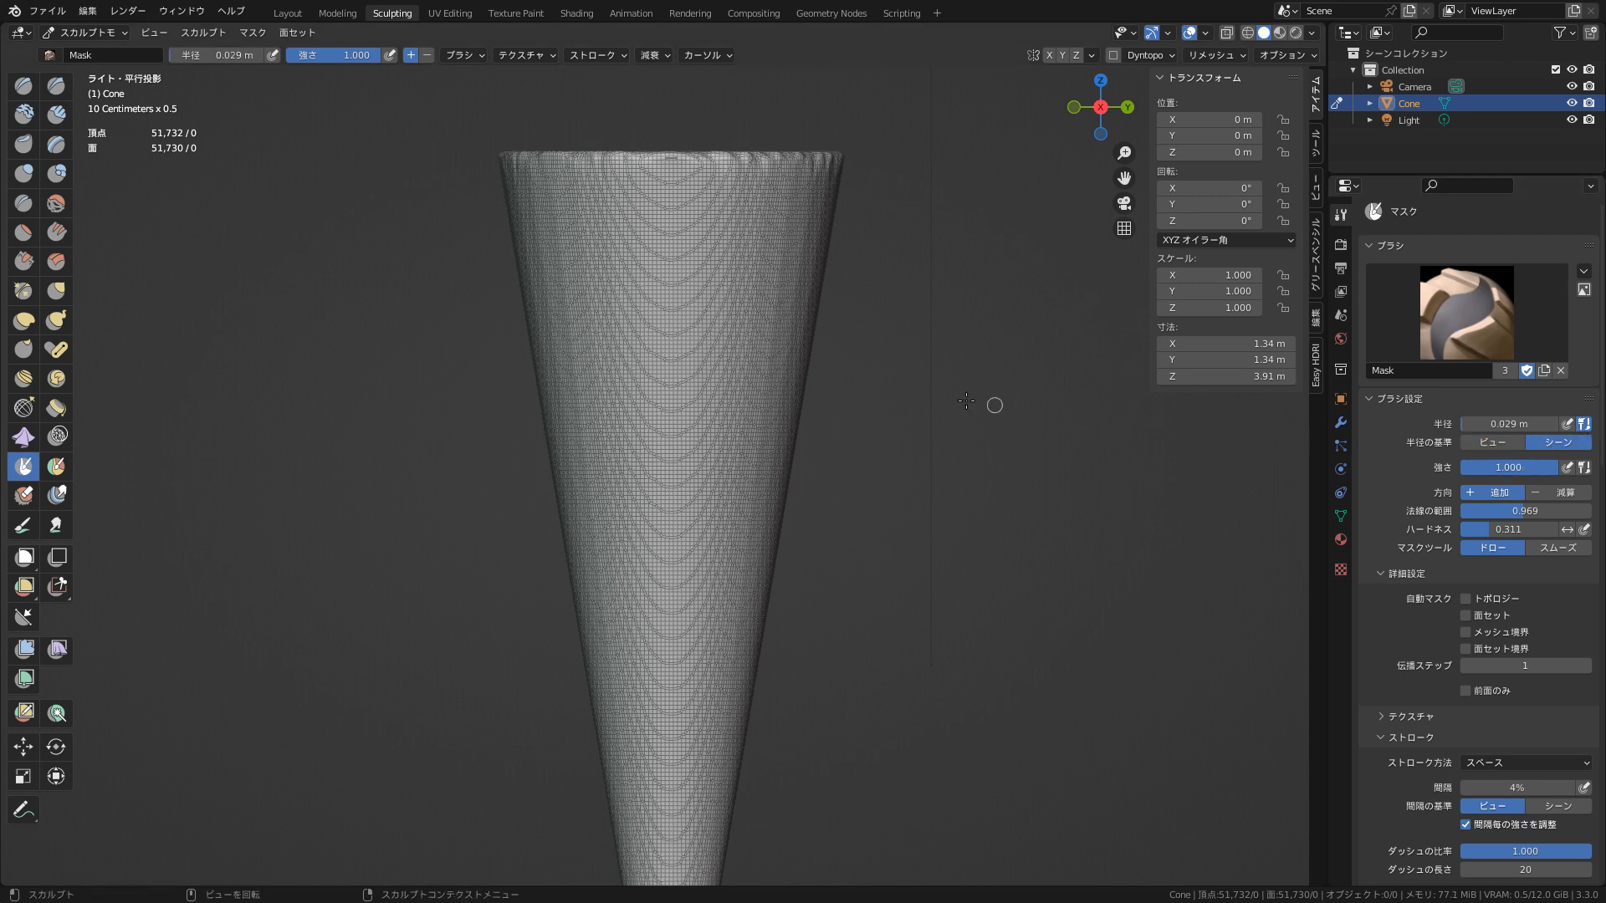
left_click_drag(504, 199, 818, 293)
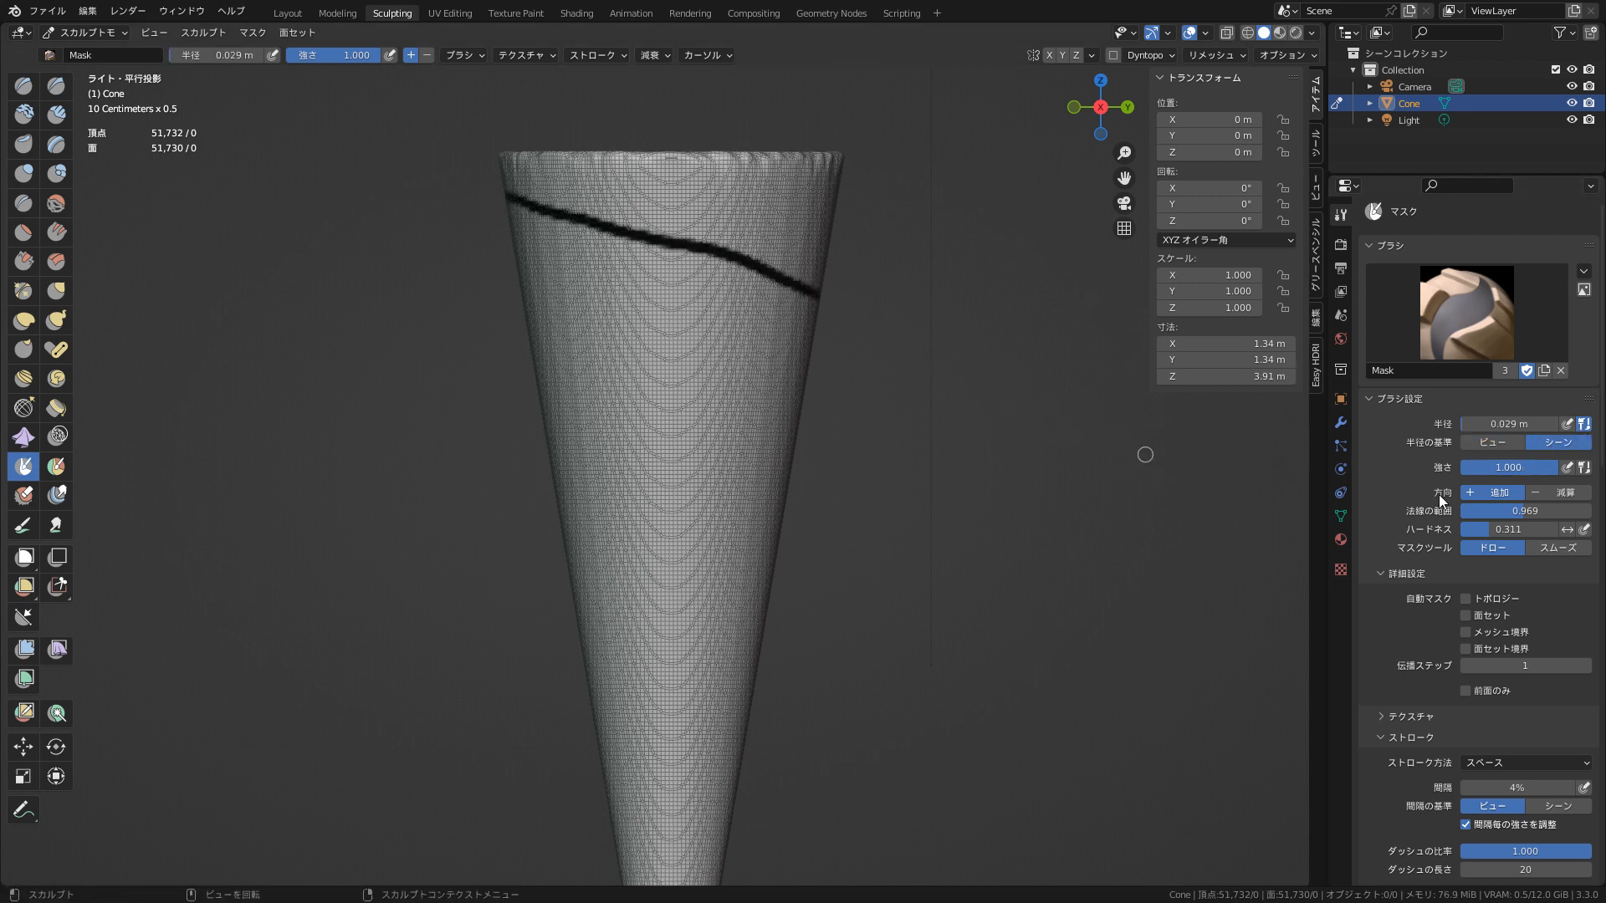
left_click(1498, 446)
left_click_drag(524, 258, 813, 335)
key("ctrl+z")
key("ctrl+z")
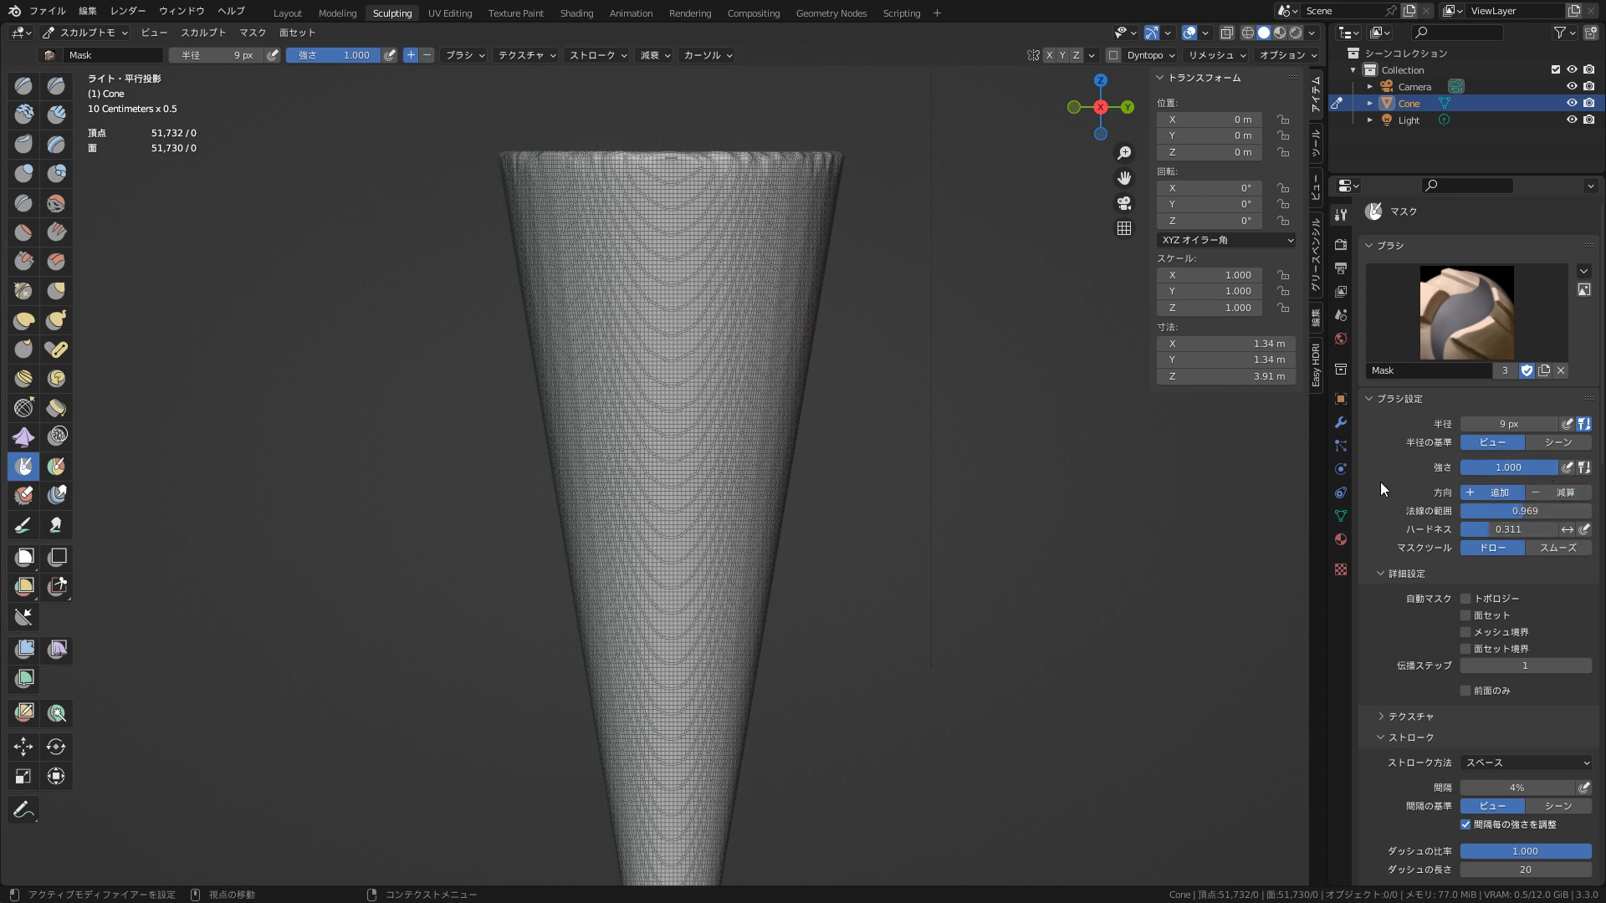
- Paint a diagonal mask stroke across the upper cone, erase it with the Subtract direction, and return the brush to Add
left_click_drag(535, 242, 867, 324)
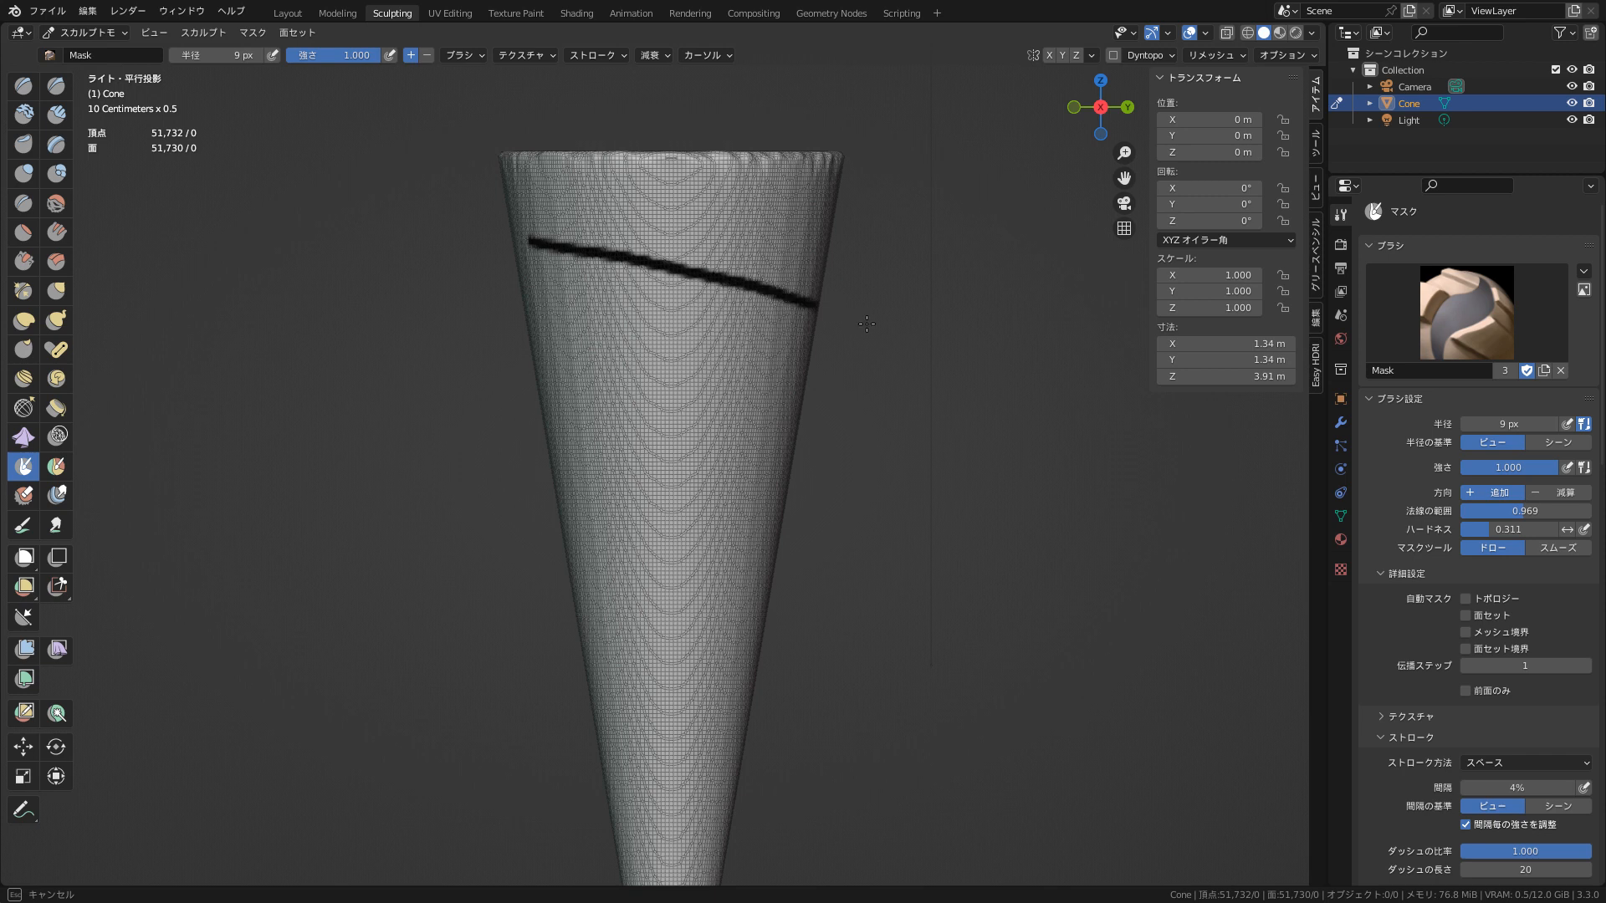
left_click(1559, 493)
left_click_drag(661, 273, 820, 315)
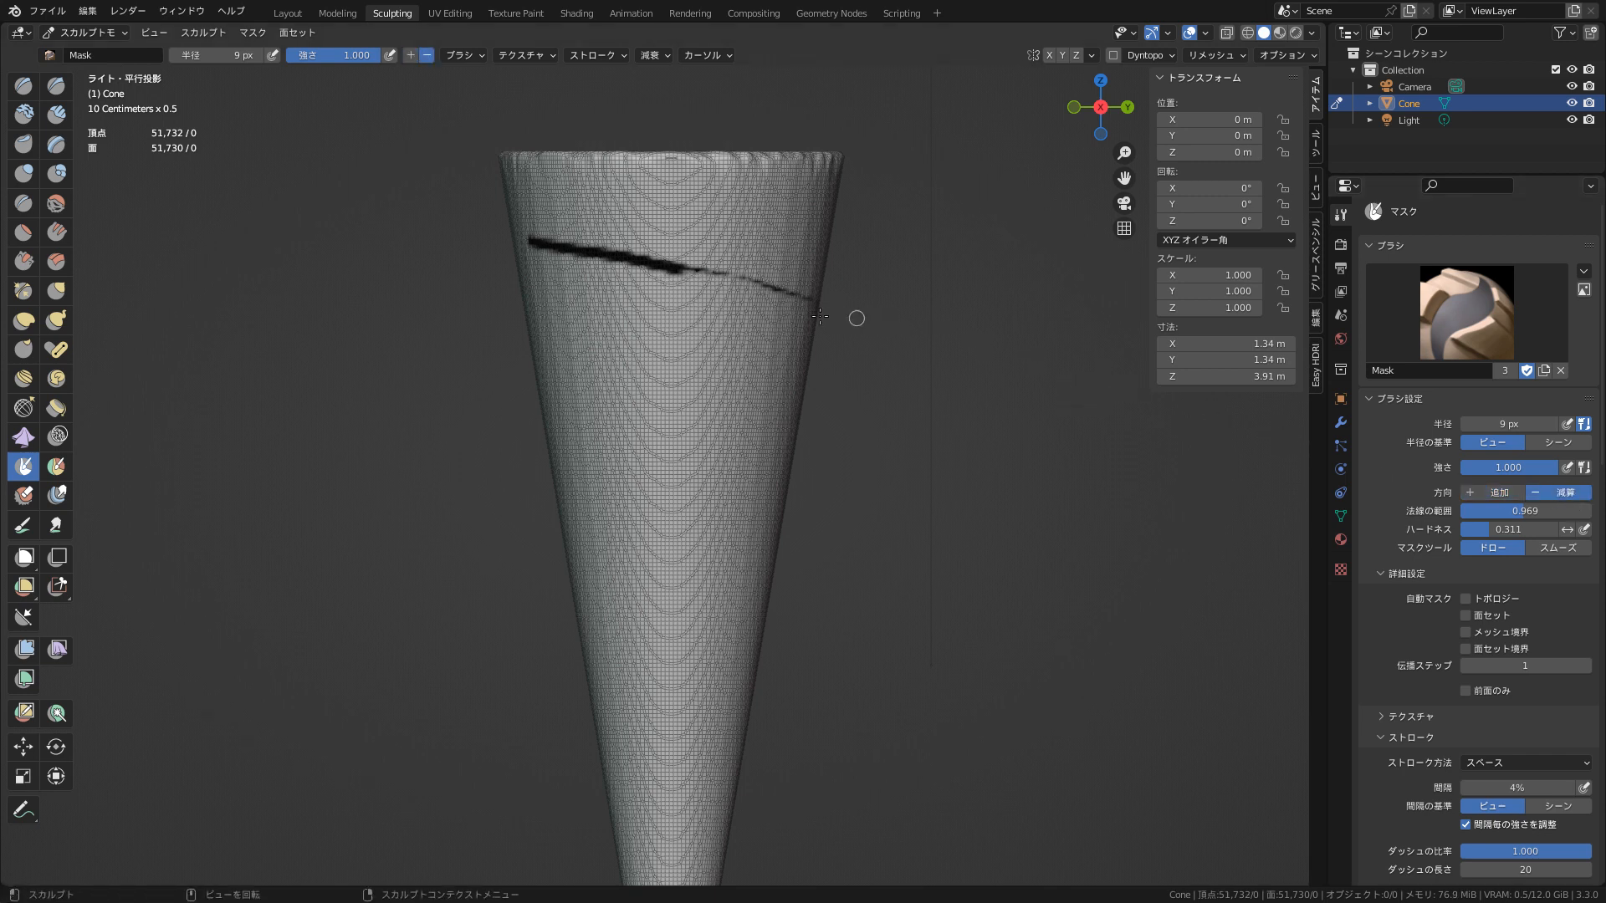
left_click_drag(507, 243, 743, 274)
left_click_drag(562, 252, 810, 298)
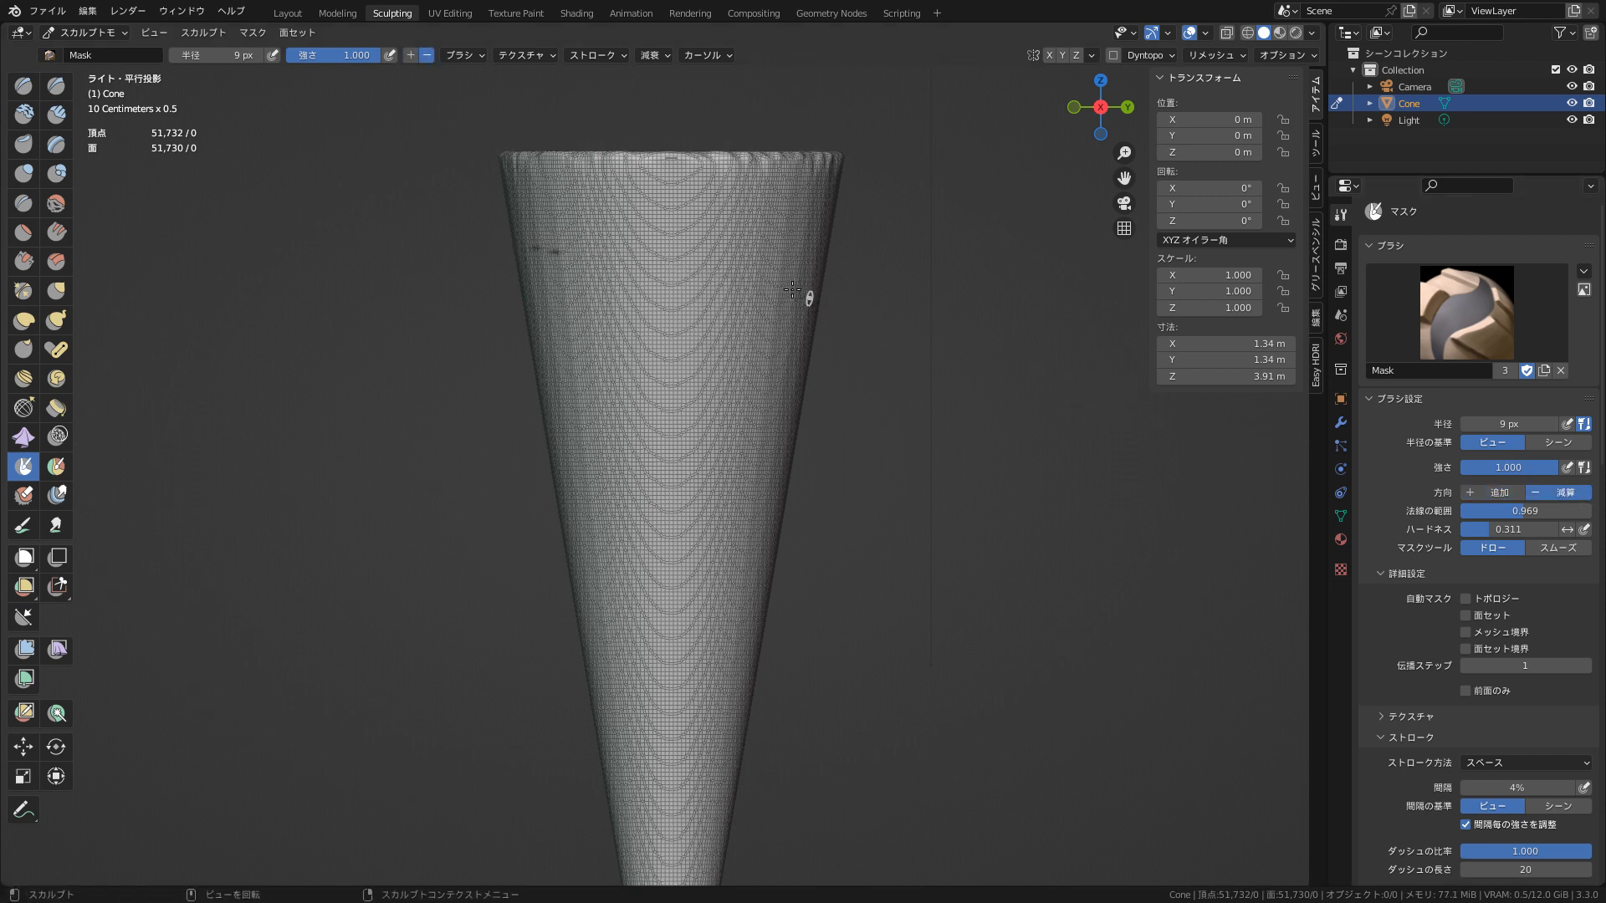
left_click(1506, 495)
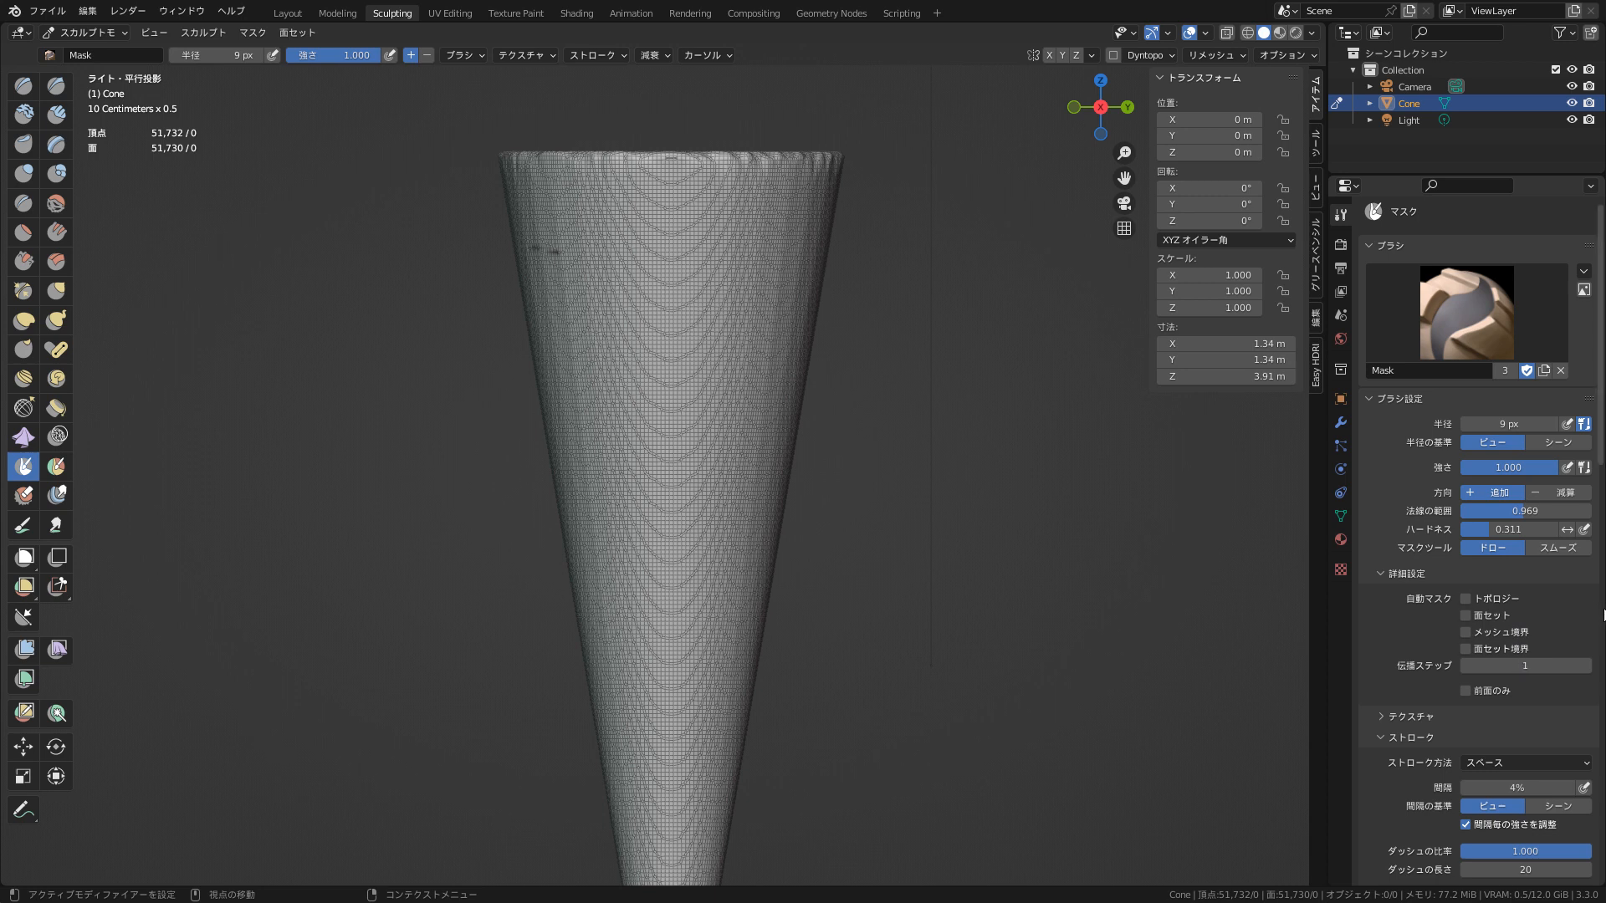
- Examine the Mask brush's stroke, falloff, Dyntopo and remesh settings, including the available falloff curve presets
left_click_drag(1599, 448, 1599, 508)
scroll(1559, 446, "down", 3)
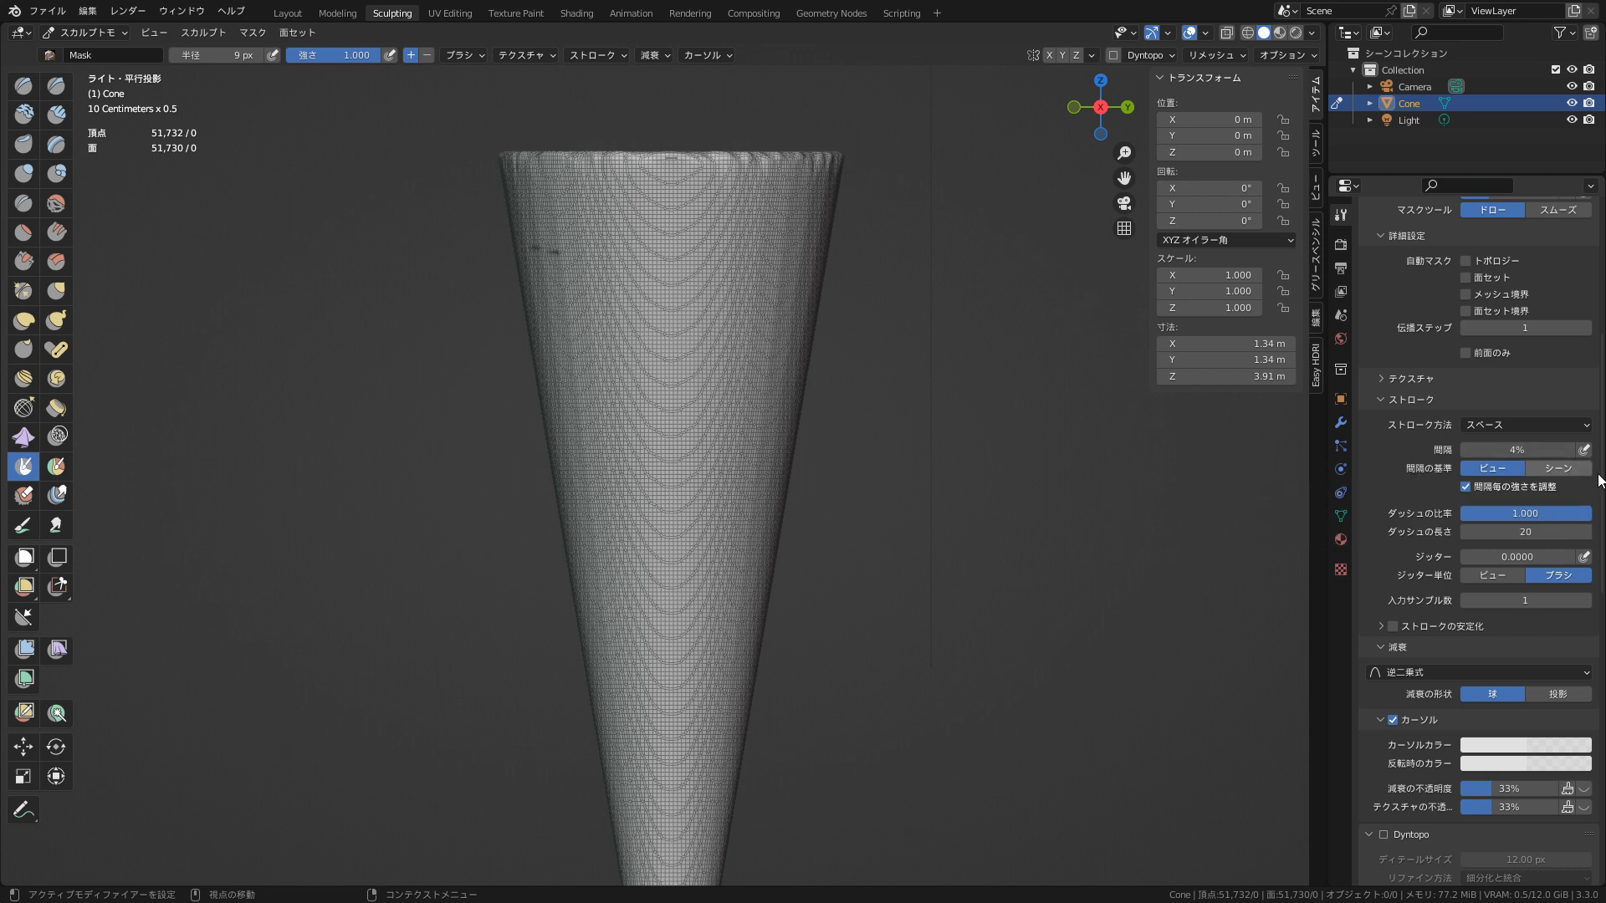
scroll(1604, 502, "down", 2)
scroll(1510, 444, "down", 1)
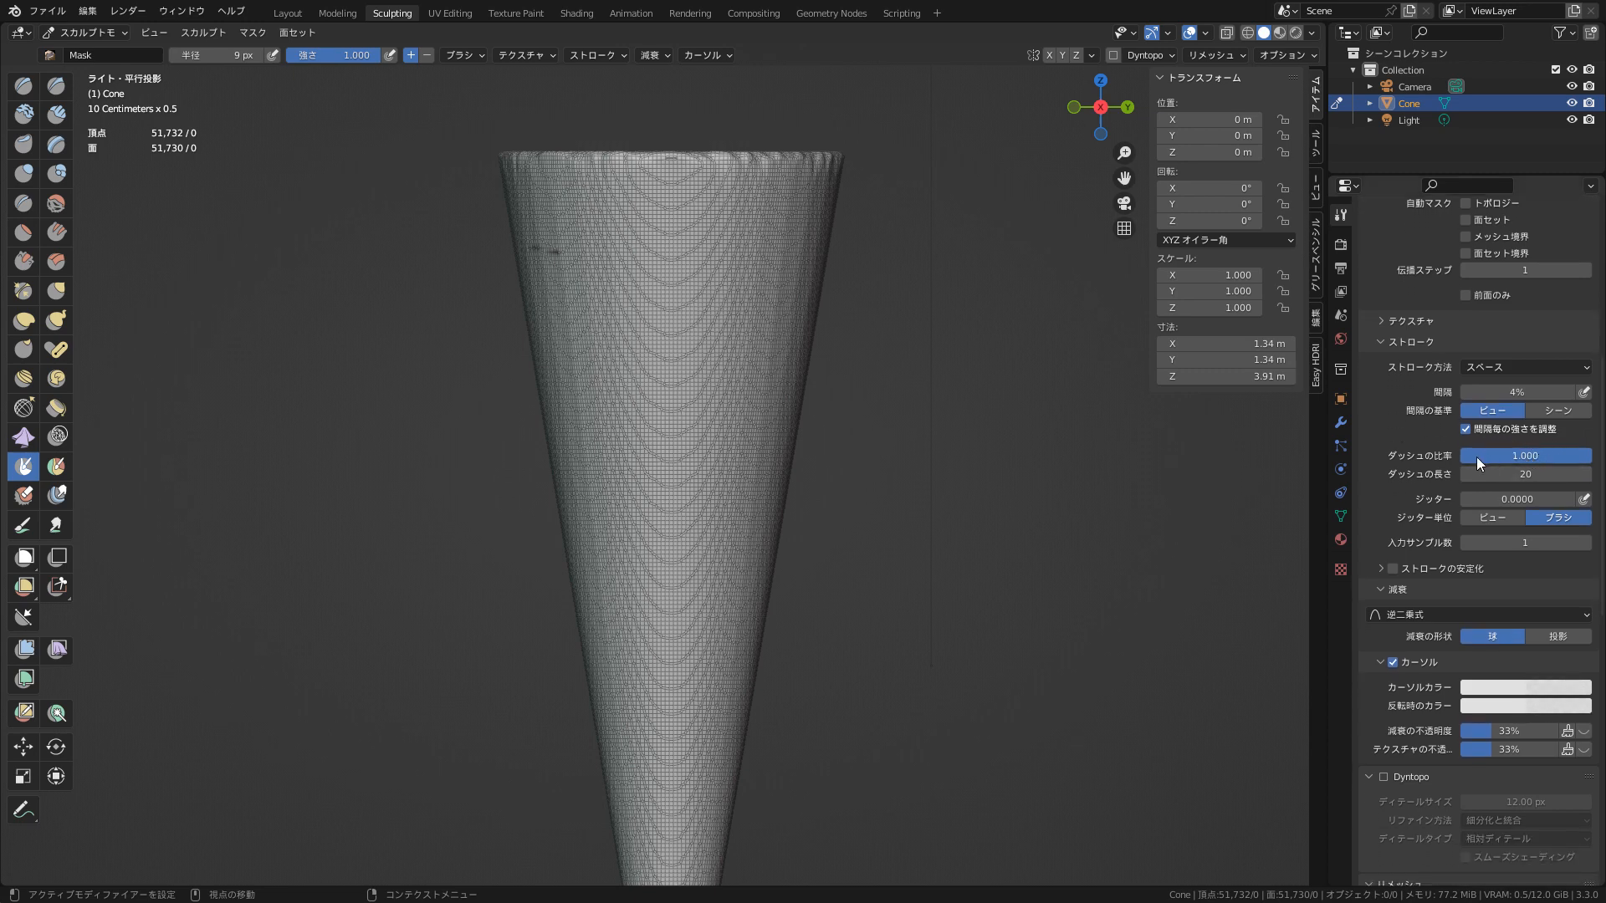
scroll(1557, 452, "down", 3)
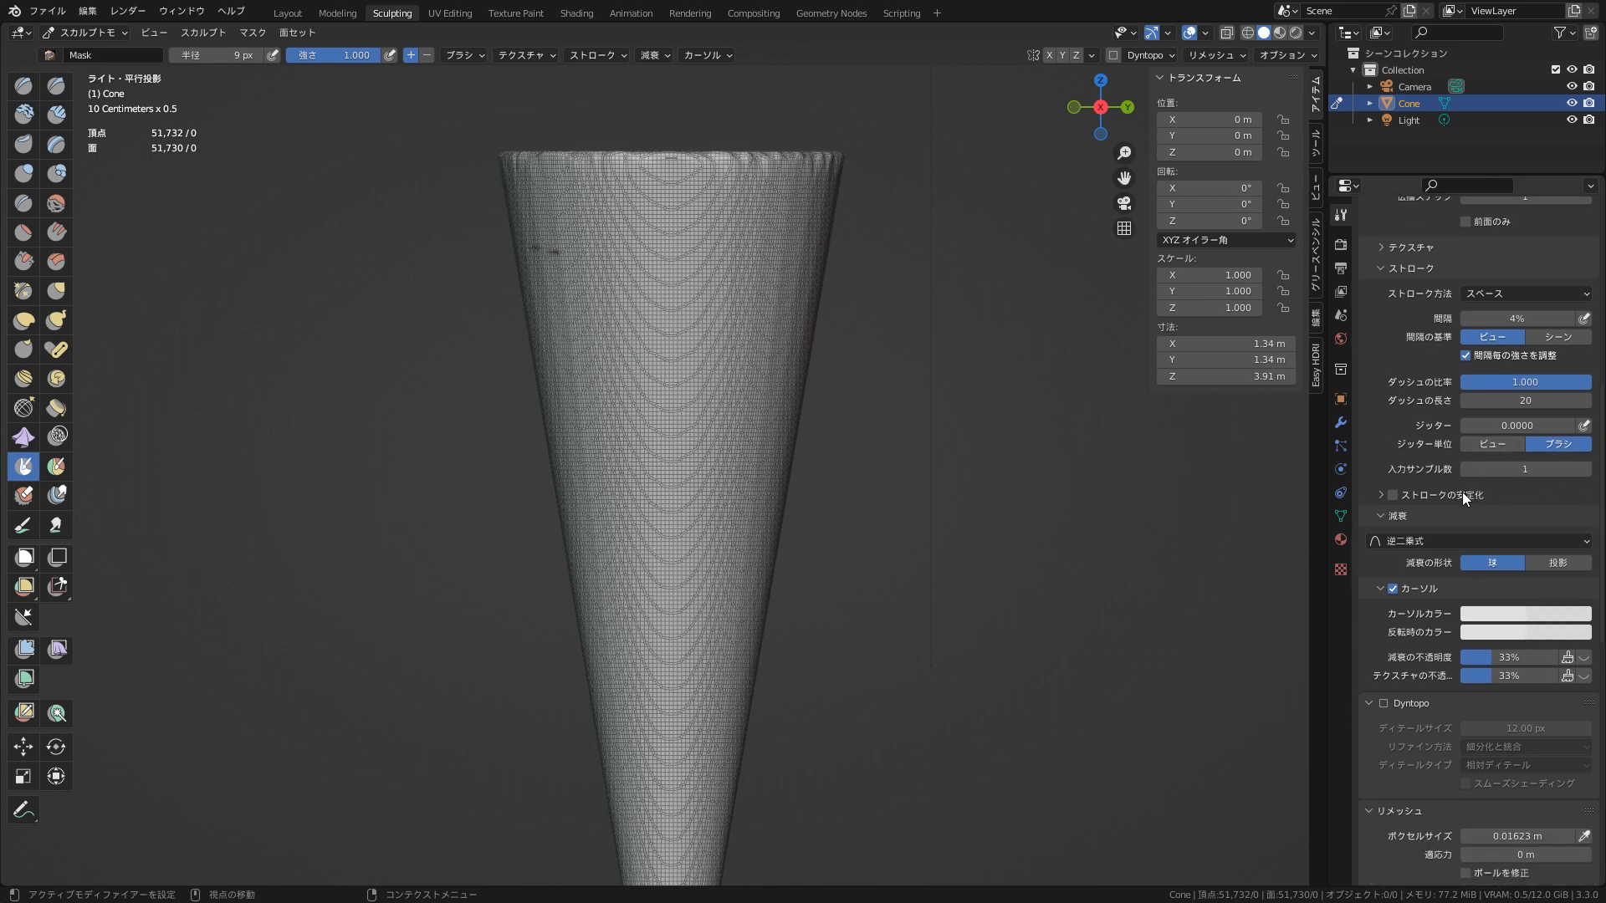
scroll(1430, 469, "down", 4)
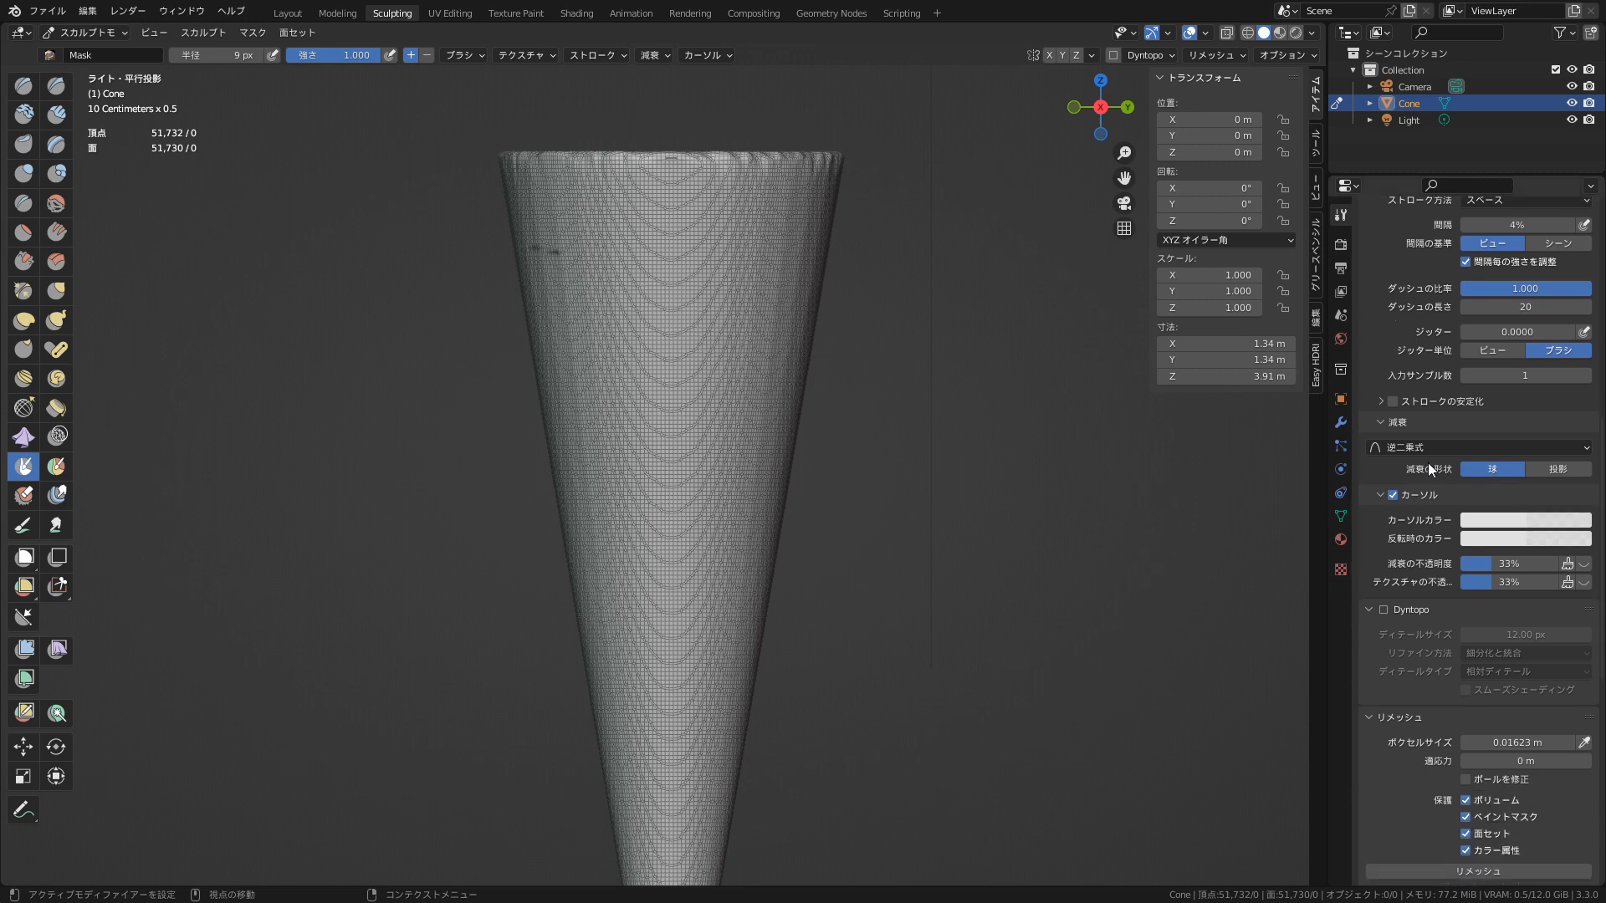
left_click(1588, 450)
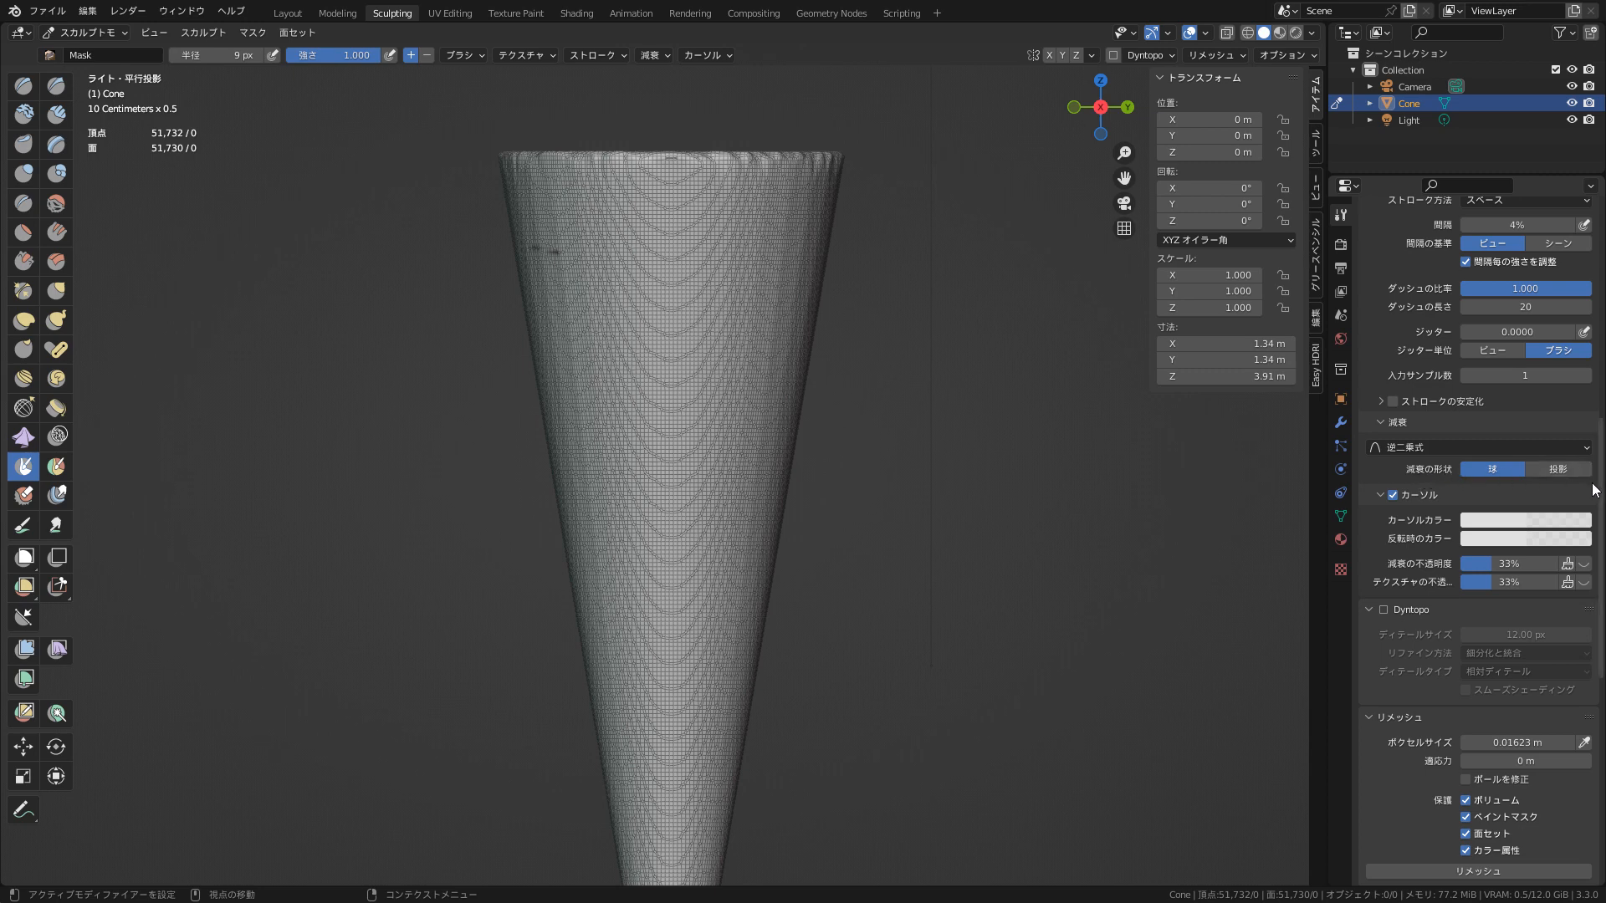
scroll(1514, 470, "down", 3)
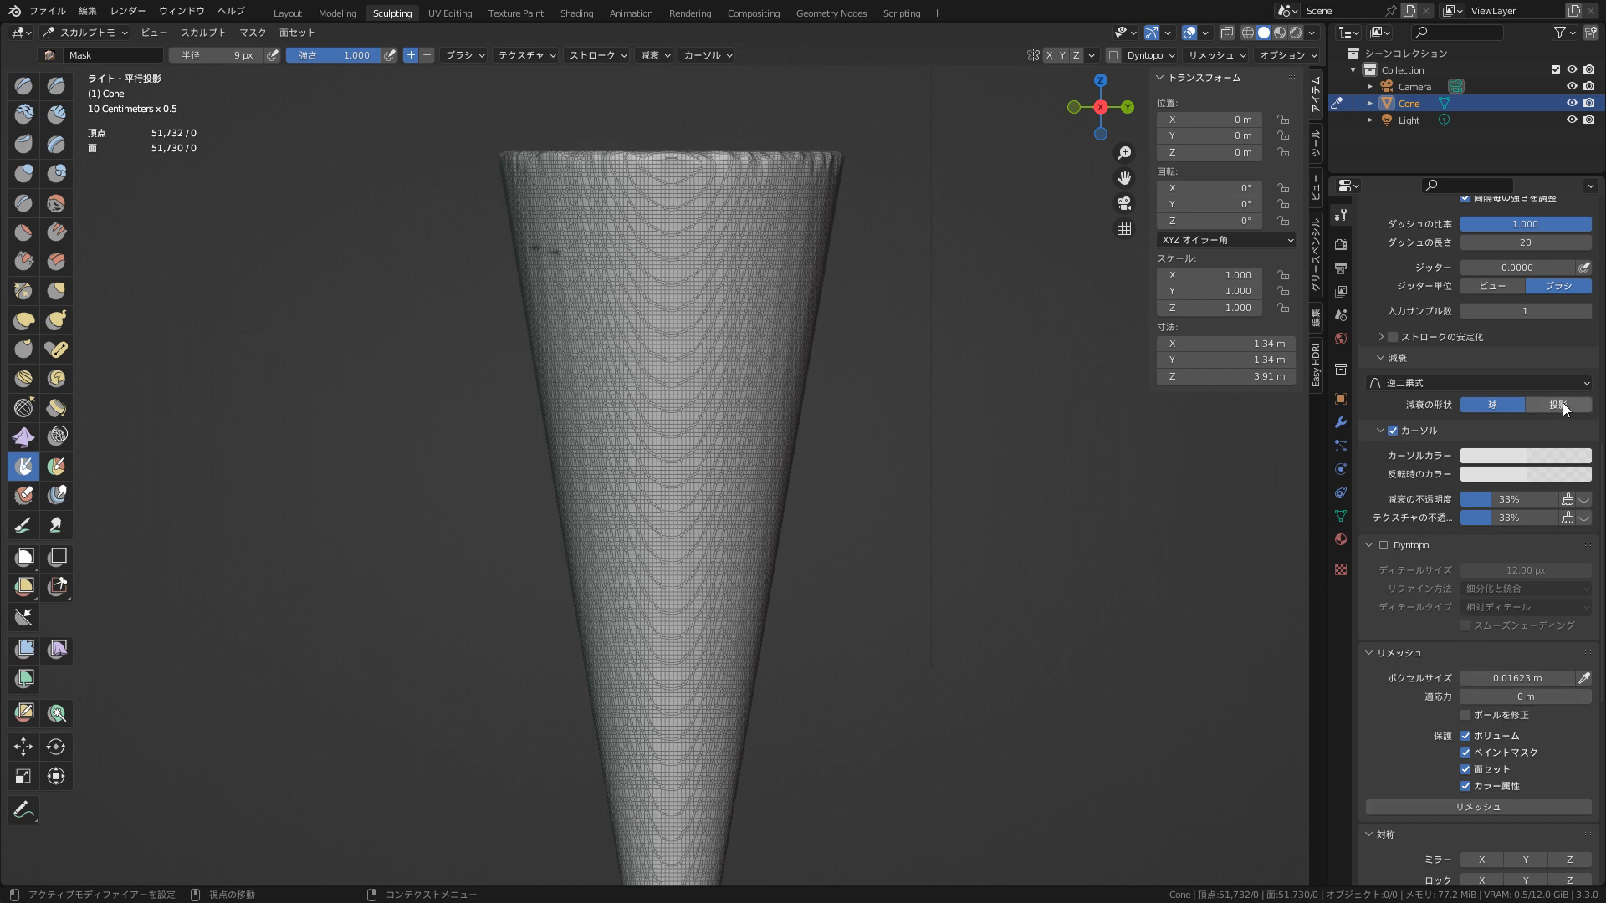
left_click(1587, 385)
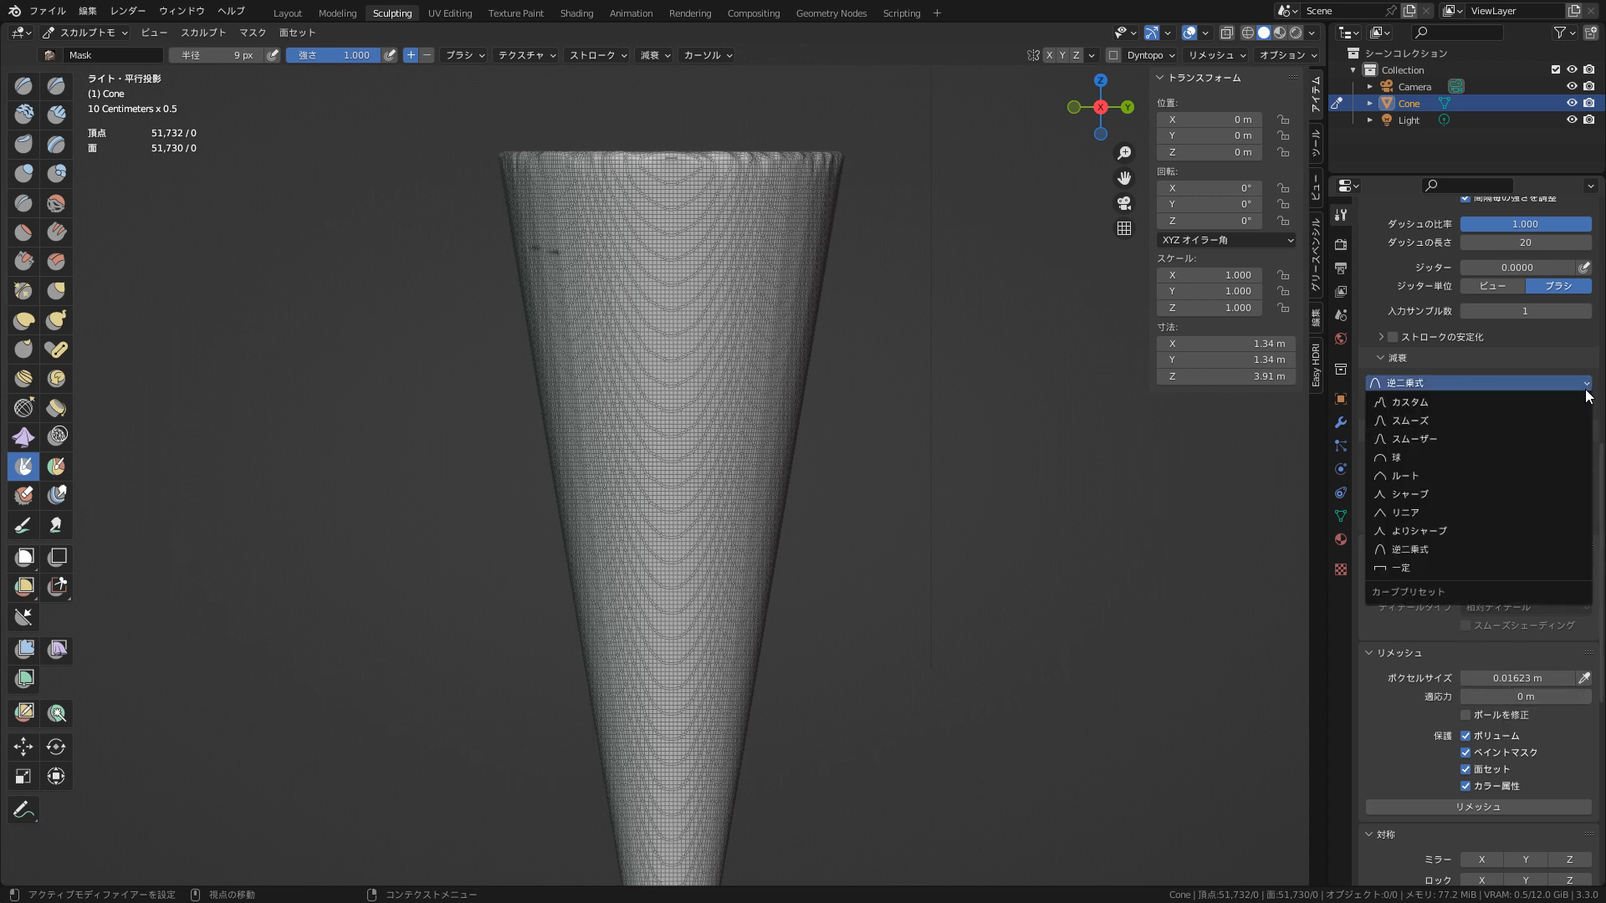
left_click(1586, 390)
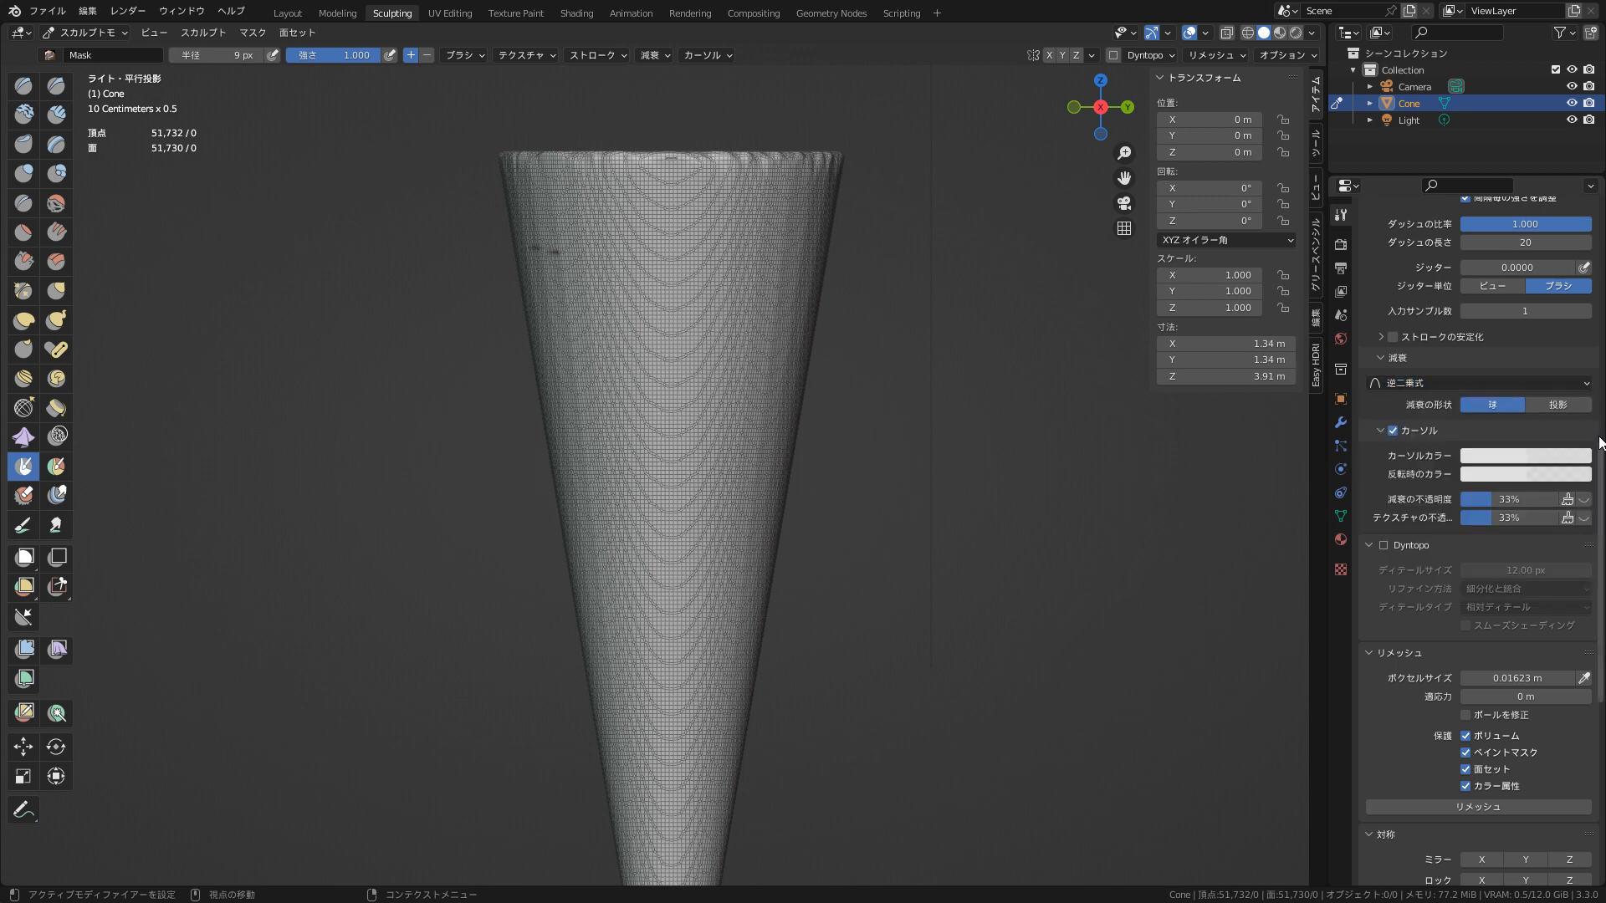
left_click_drag(1600, 443, 1601, 585)
scroll(1536, 349, "up", 20)
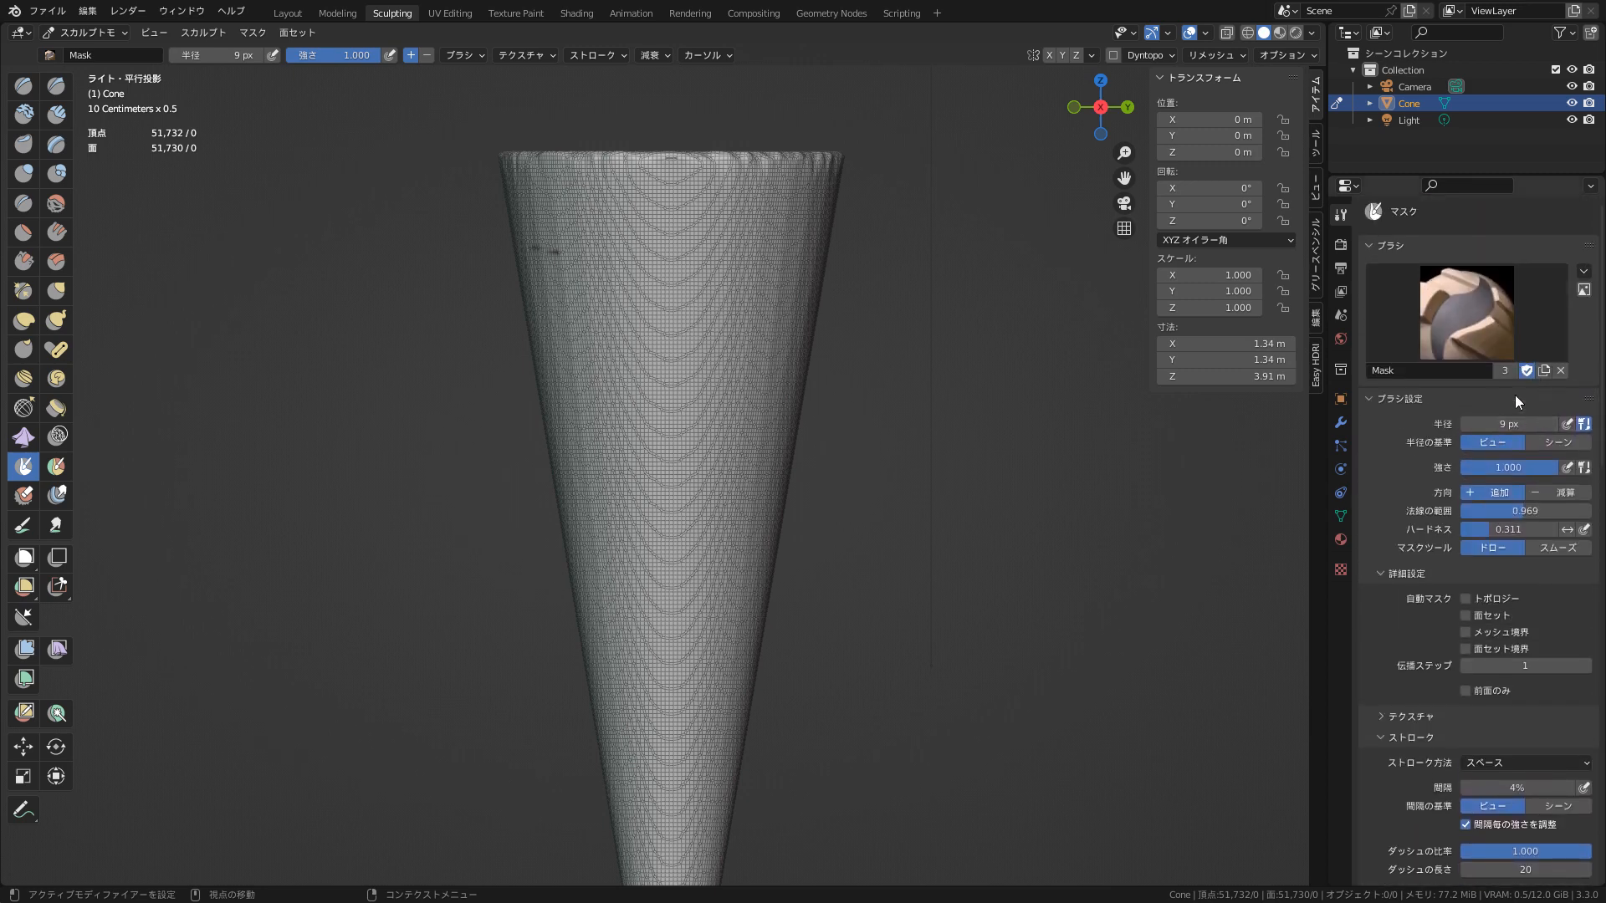
- Set the Mask brush radius to 7 px, paint a test stroke, and undo the cone's mask strokes while restoring the dense remesh
key("shift")
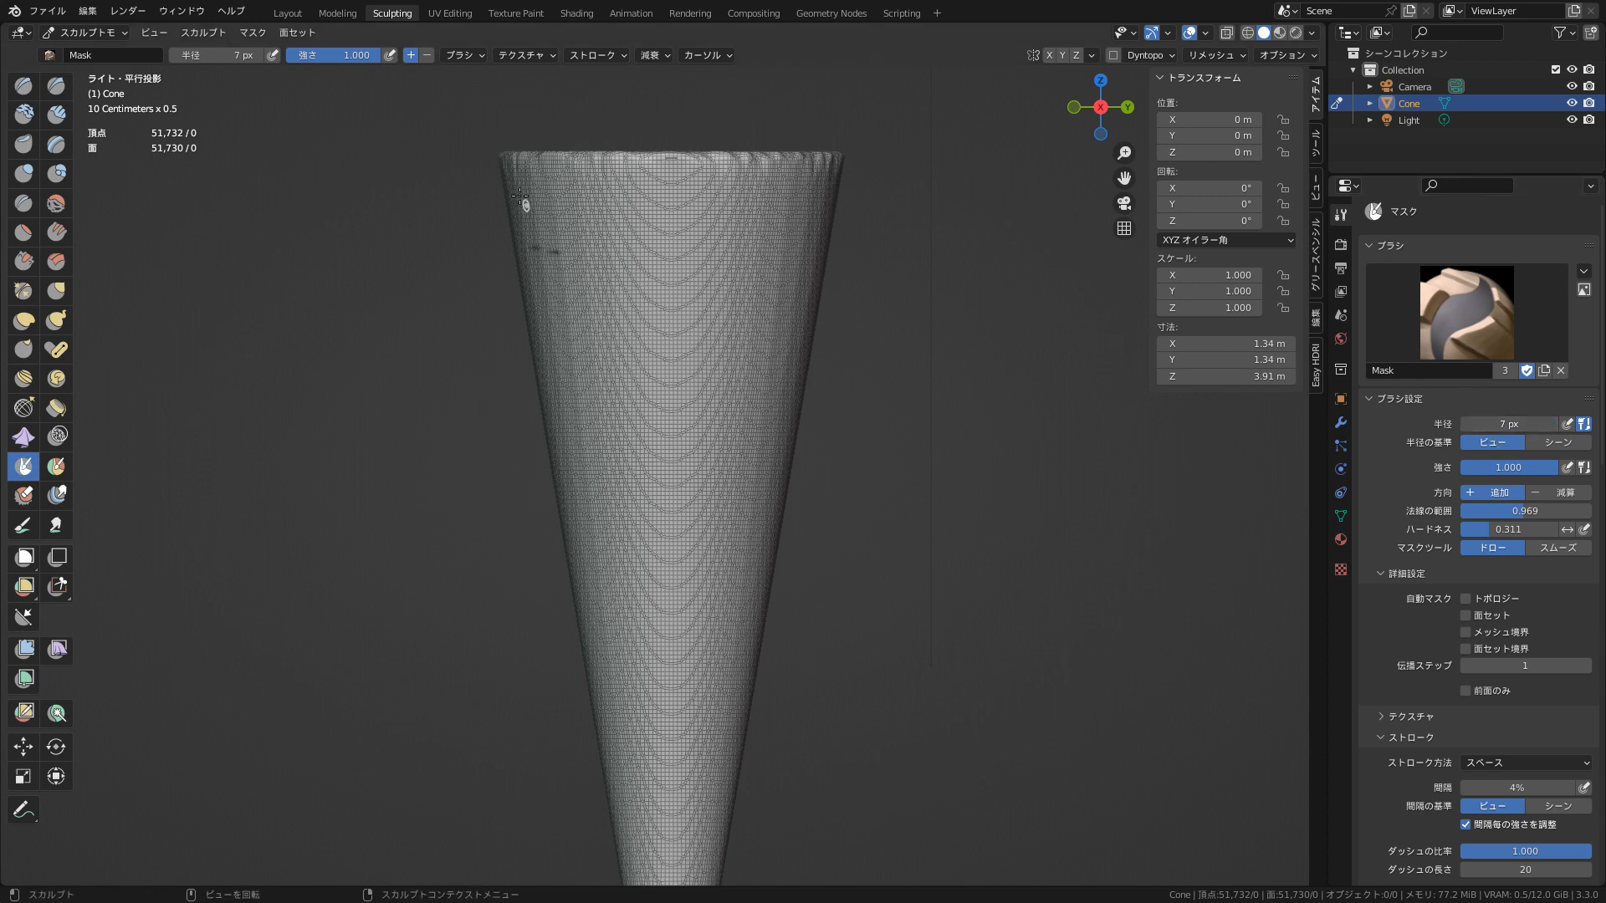
mouse_move(510, 184)
left_mouse_down()
mouse_move(705, 228)
mouse_move(842, 306)
mouse_move(553, 250)
mouse_move(570, 259)
left_mouse_up()
key("ctrl+z")
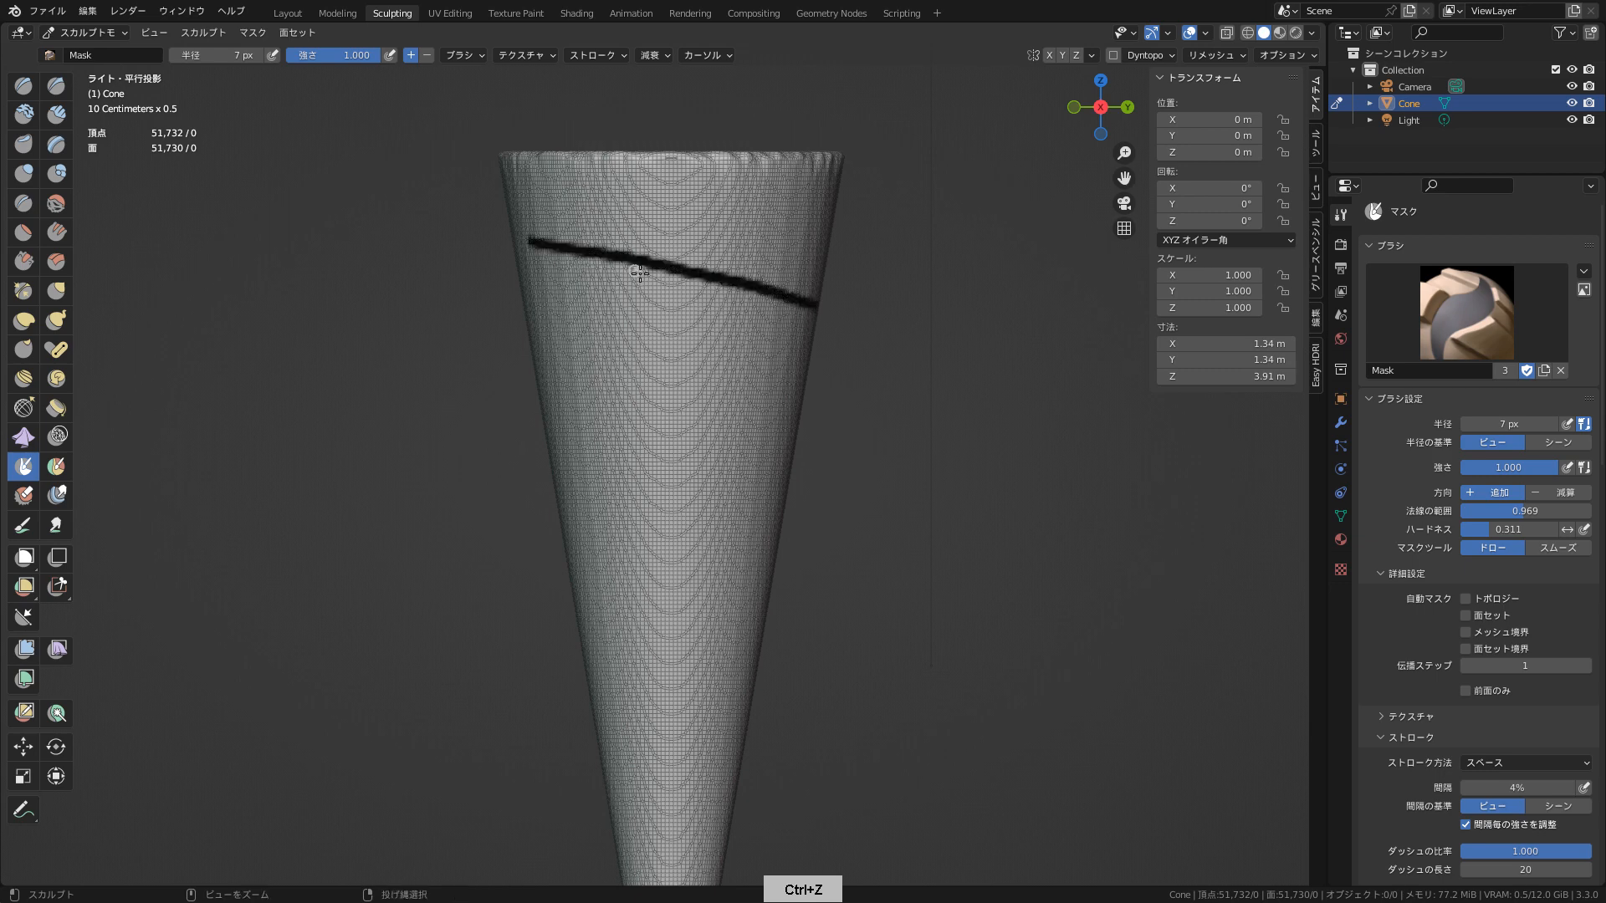
key("ctrl+z")
key("ctrl+z")
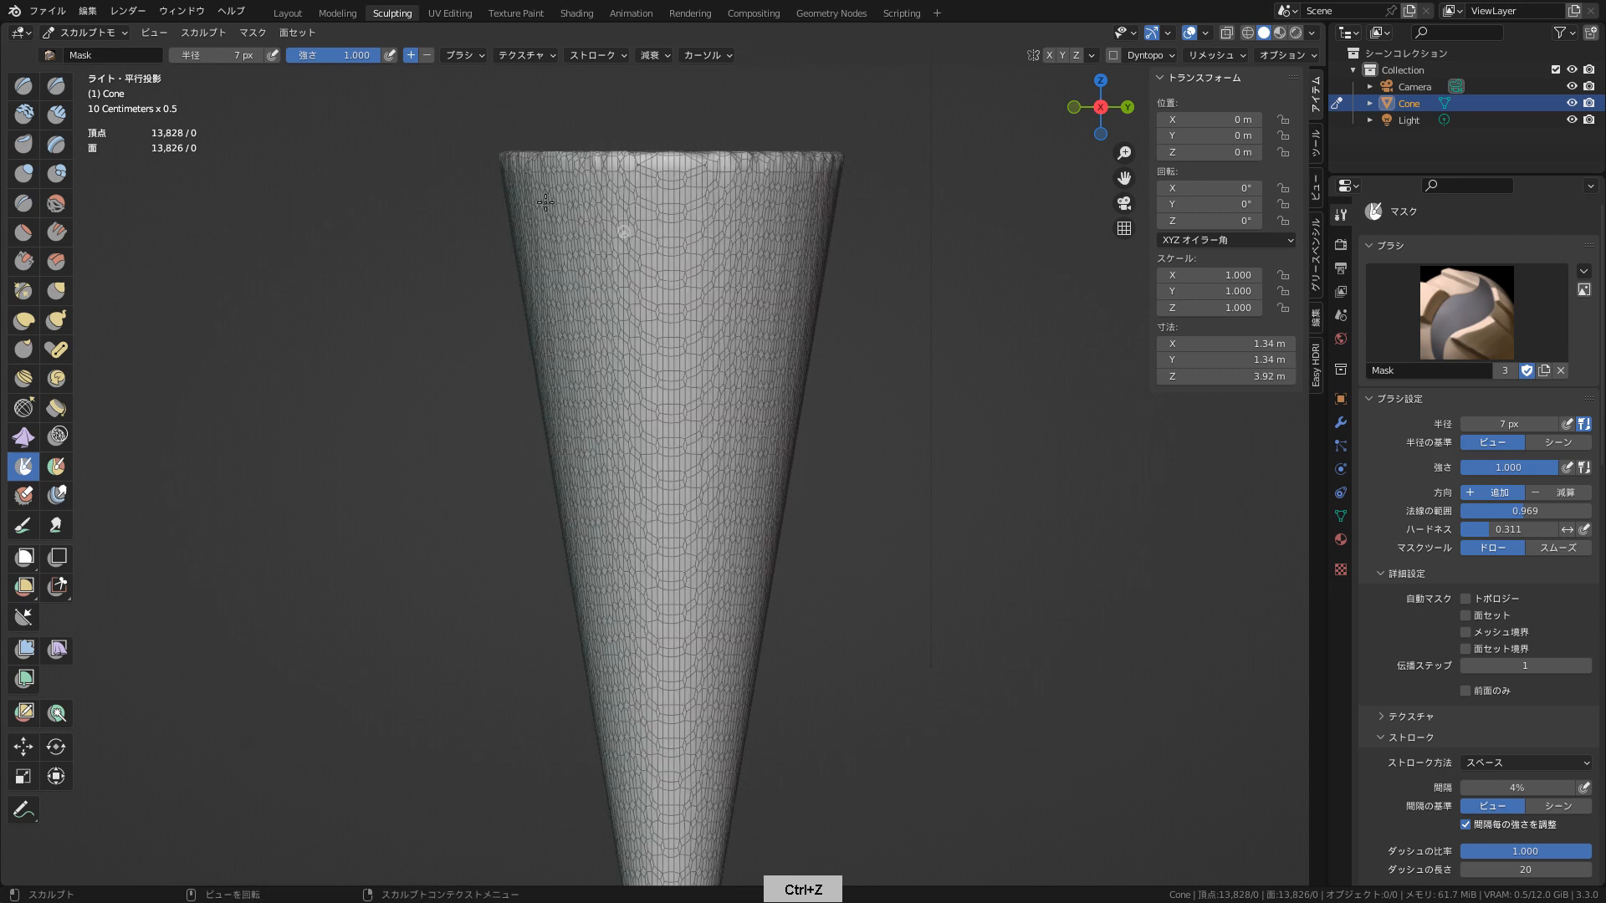
left_click(87, 10)
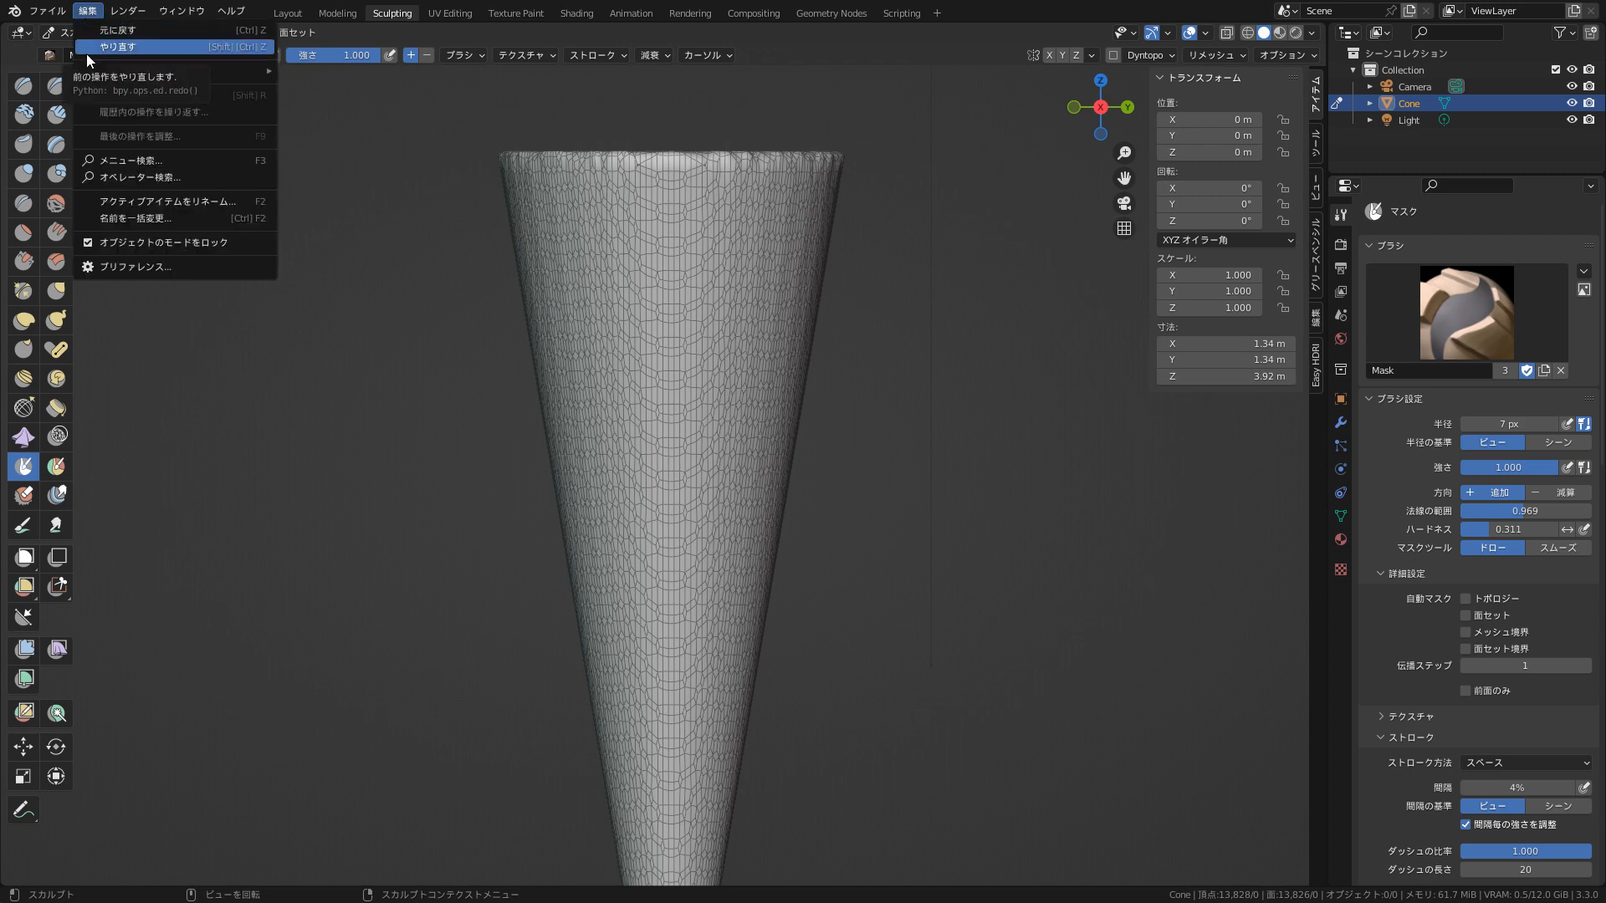
left_click(87, 53)
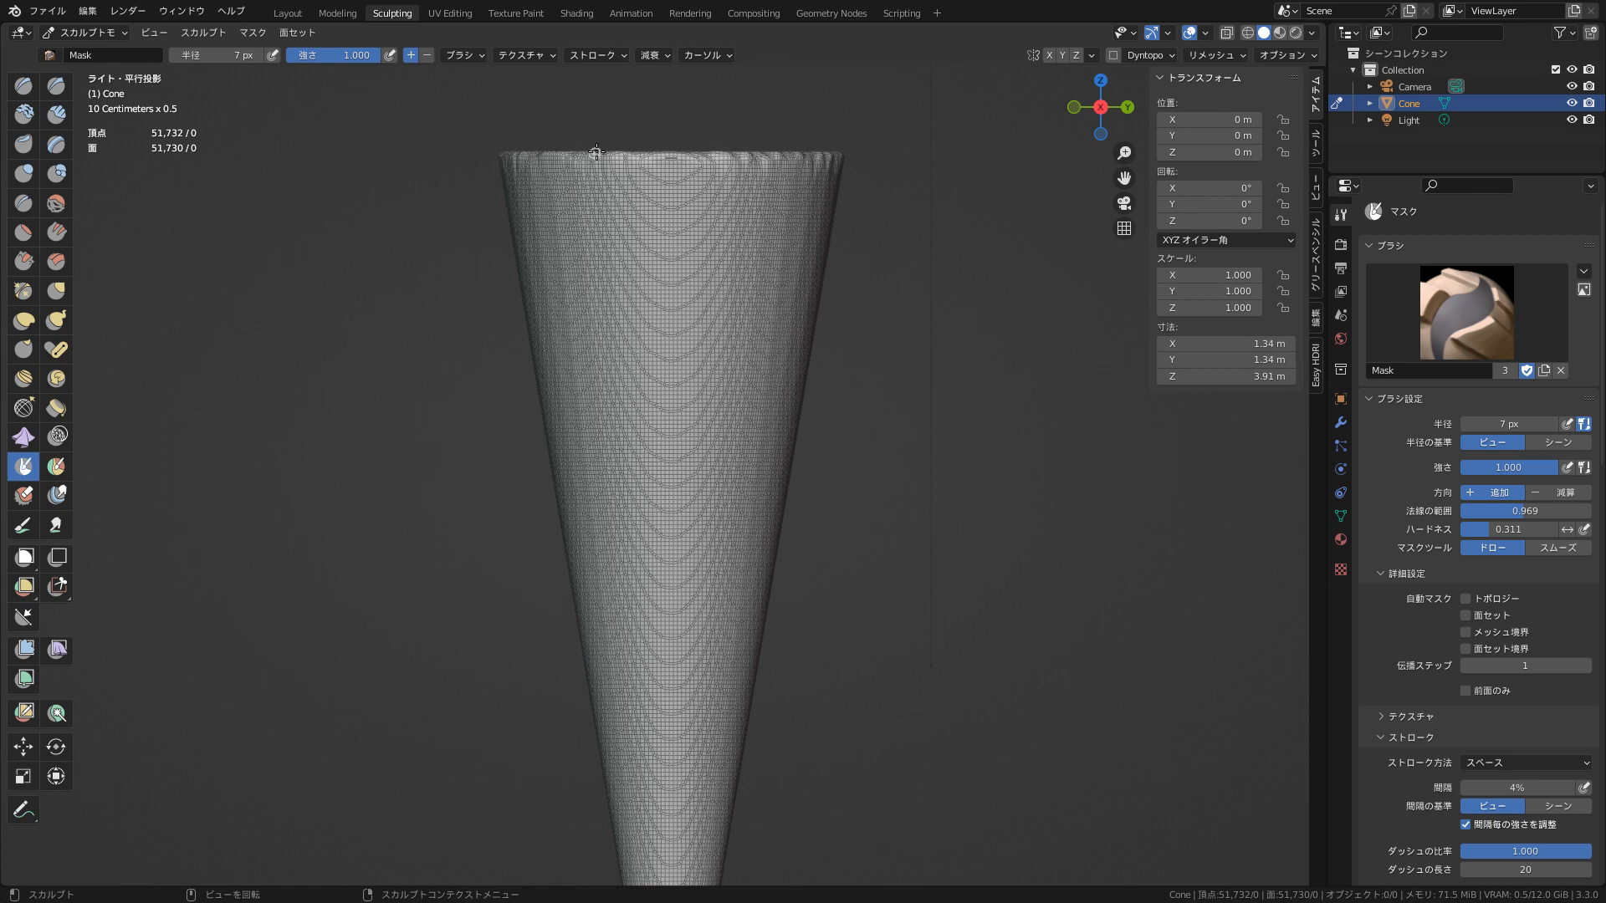
- Paint eleven evenly spaced diagonal mask strokes down the cone, each sloping from upper right to lower left, from the rim to the narrow part
mouse_move(596, 152)
left_mouse_down()
mouse_move(534, 191)
mouse_move(507, 237)
left_mouse_up()
left_click_drag(683, 156, 566, 235)
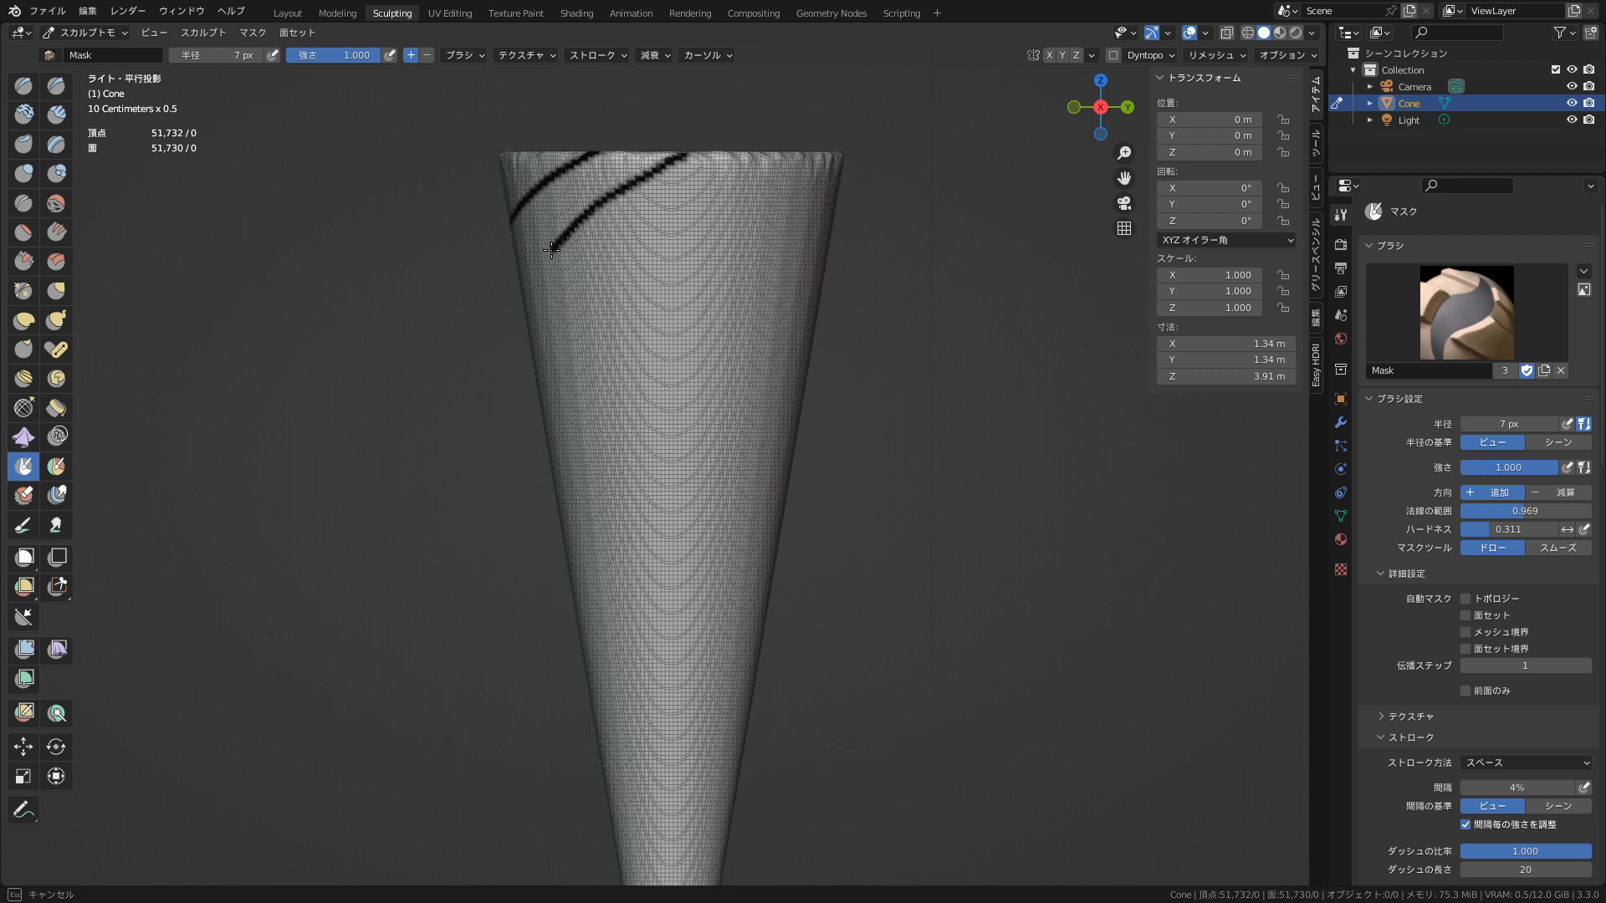
left_click_drag(525, 290, 522, 298)
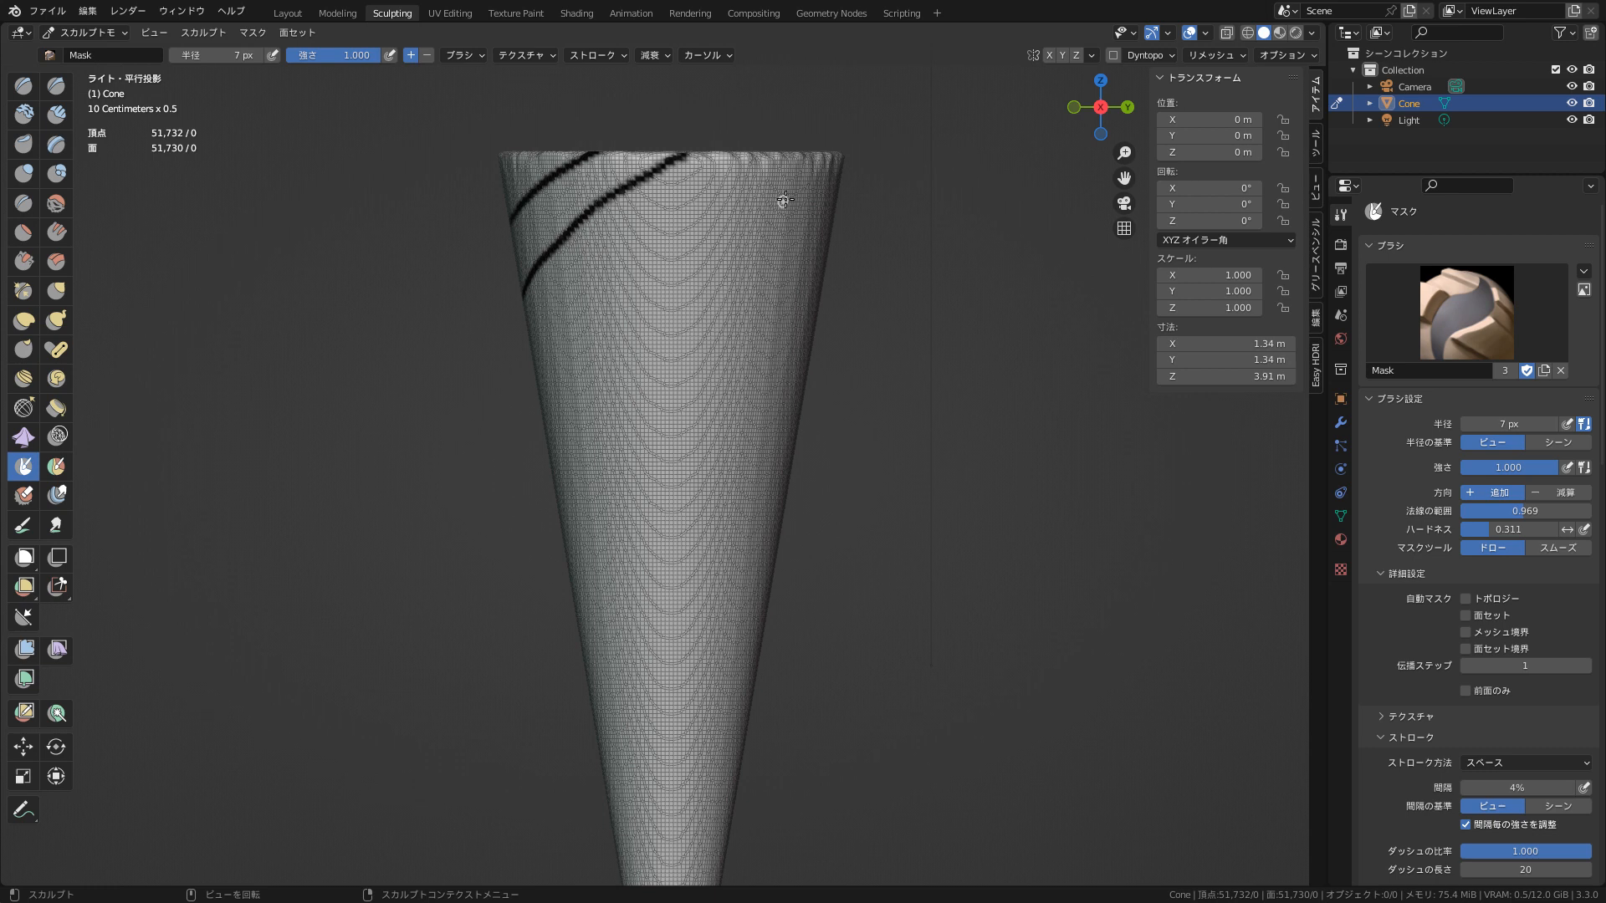
mouse_move(784, 154)
left_mouse_down()
mouse_move(624, 255)
mouse_move(550, 334)
mouse_move(537, 375)
left_mouse_up()
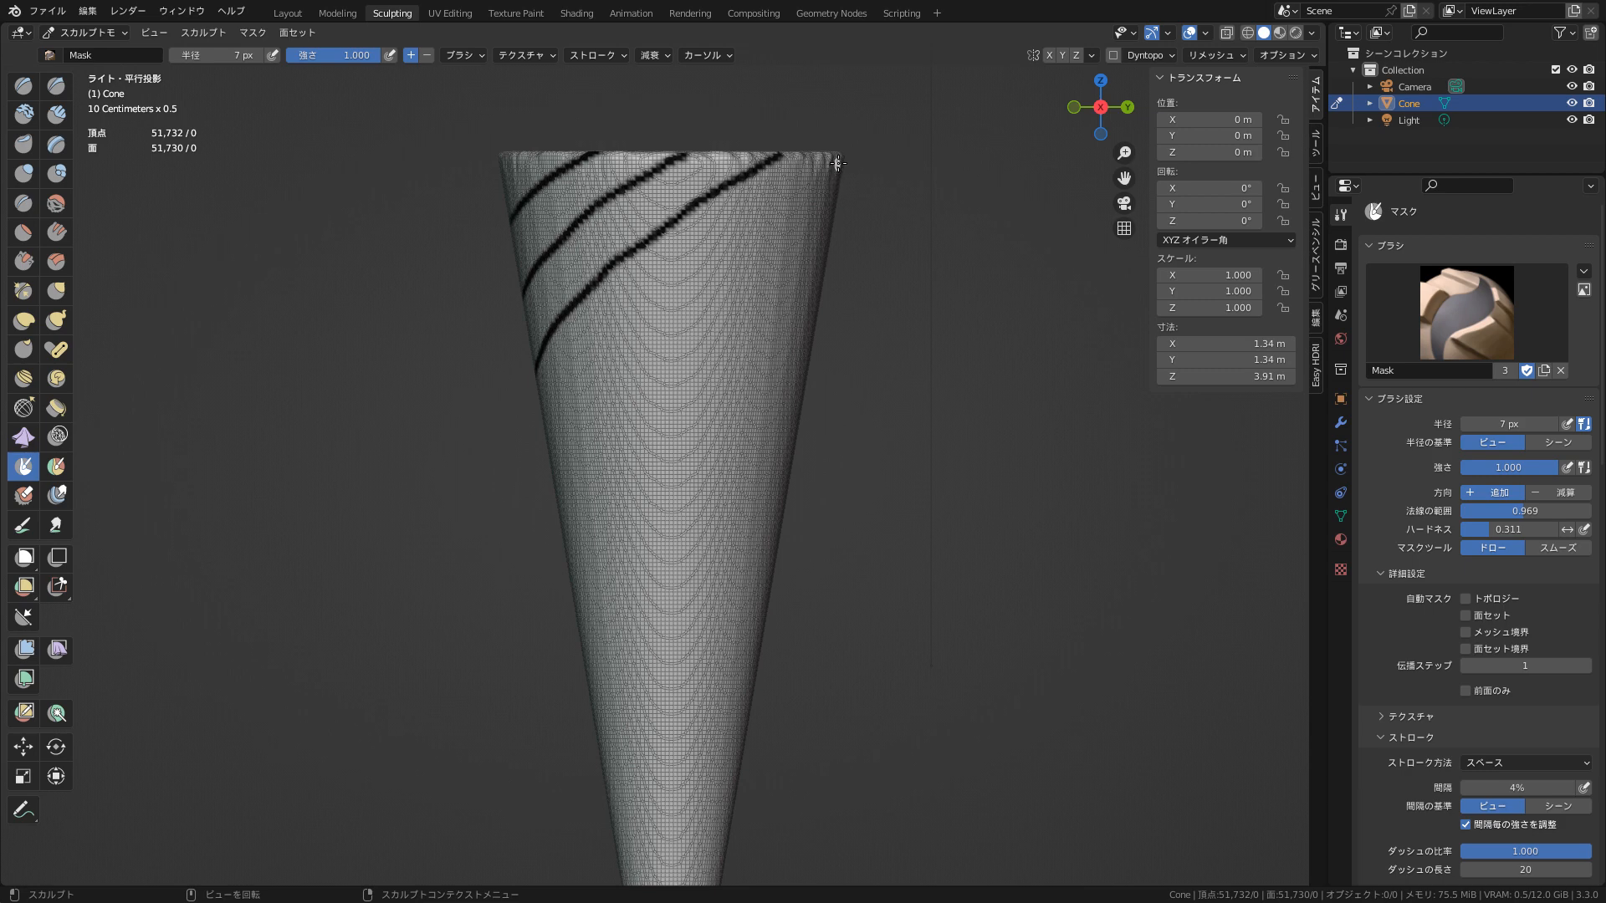
left_click_drag(838, 163, 581, 379)
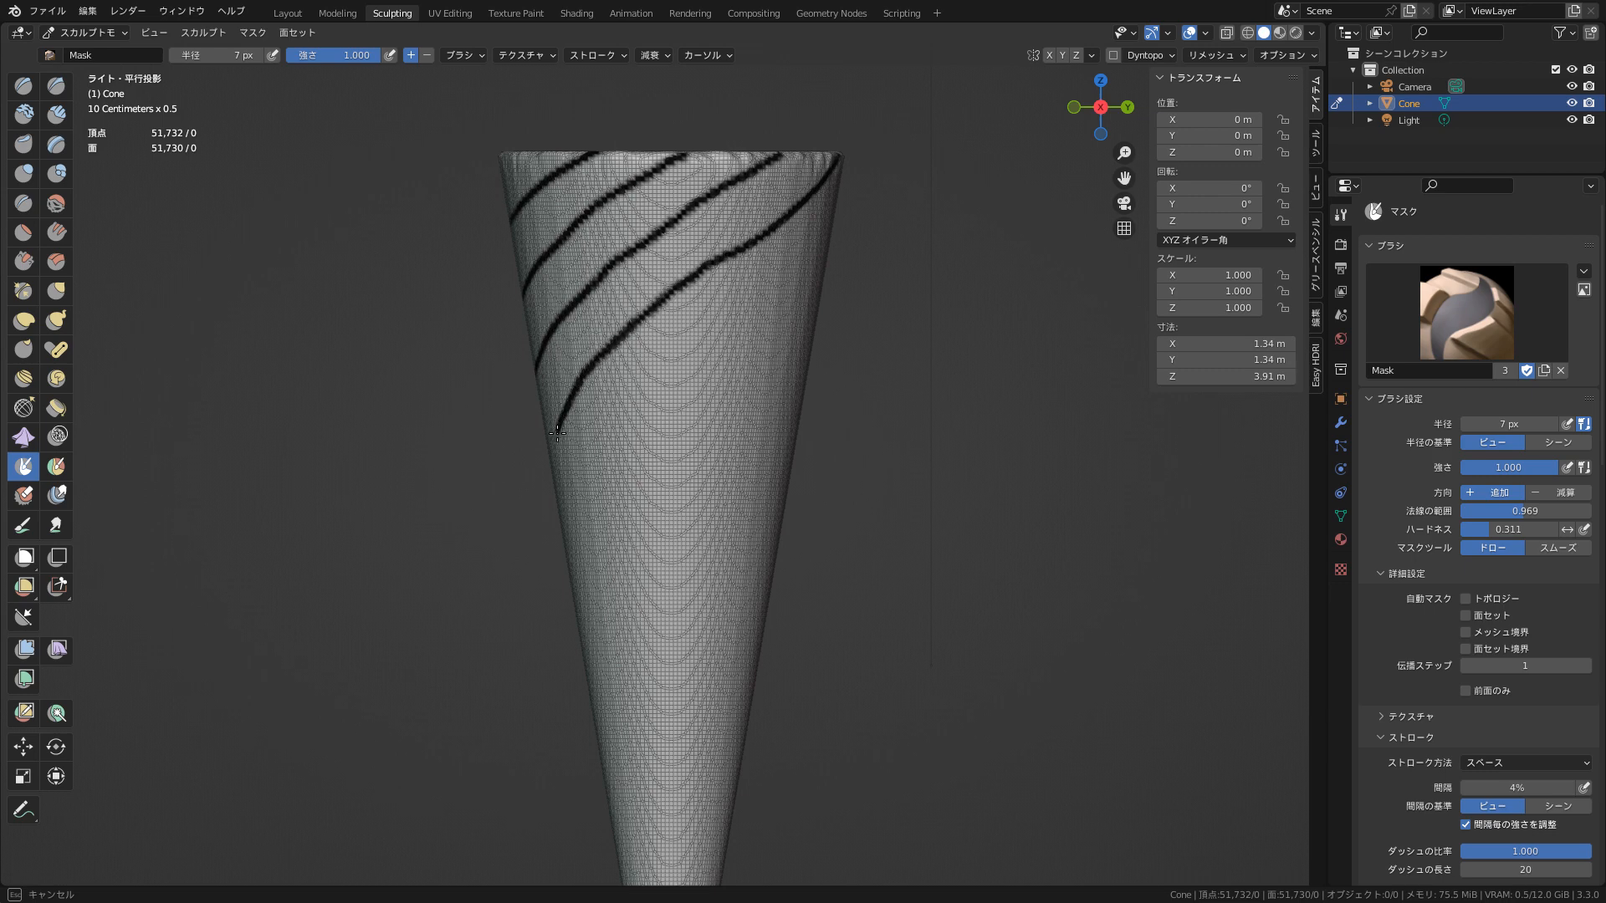
left_click_drag(552, 459, 553, 460)
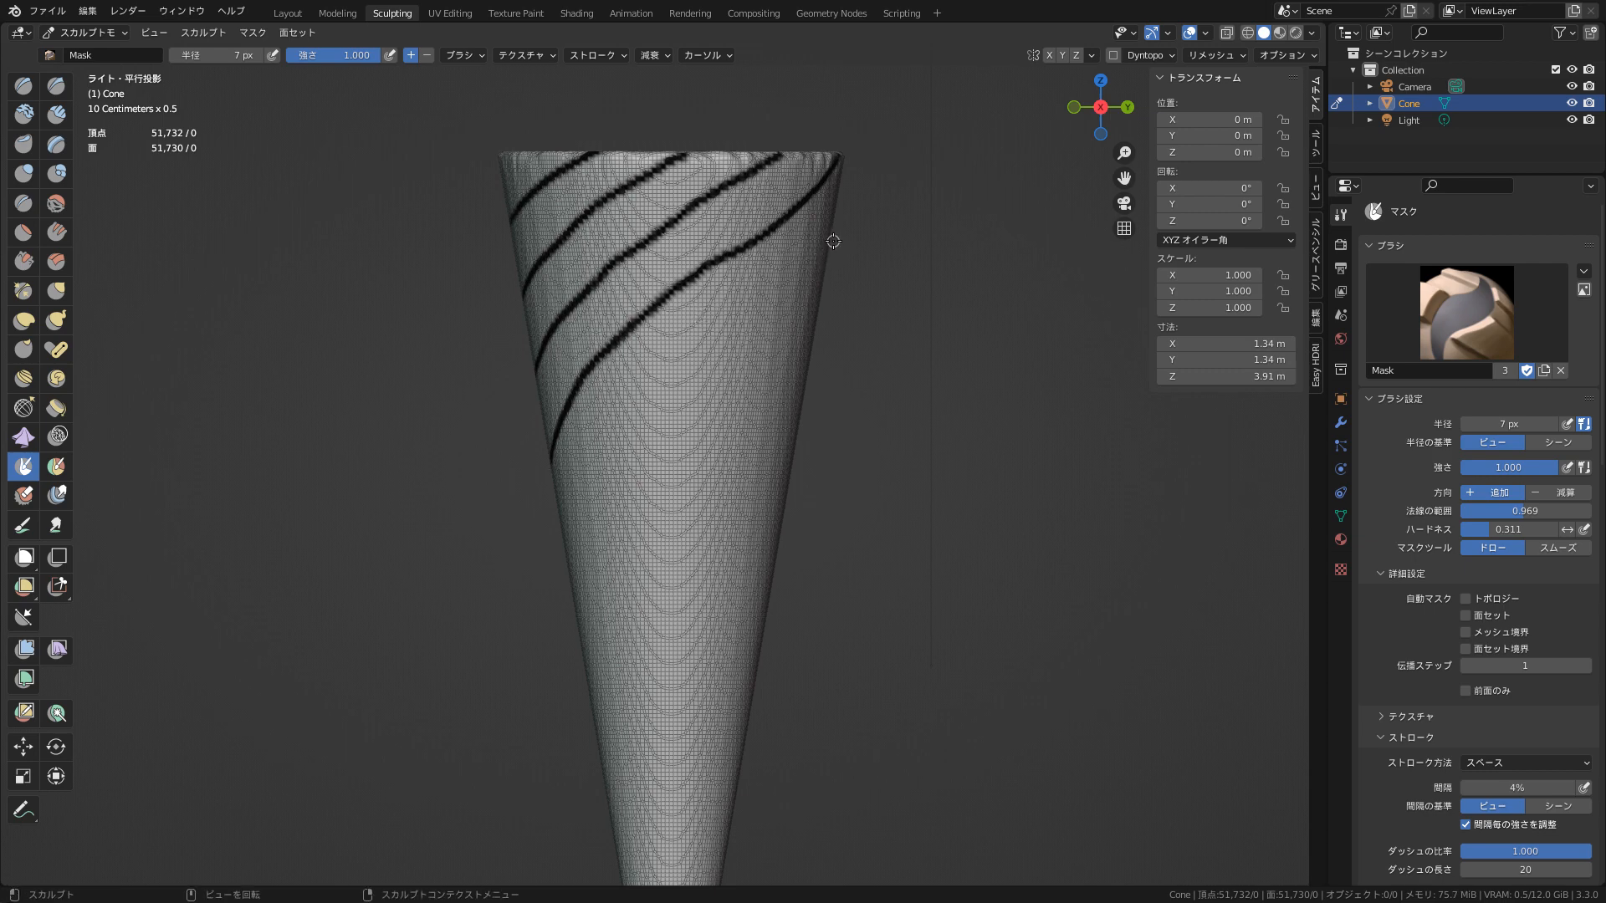
mouse_move(833, 234)
left_mouse_down()
mouse_move(614, 427)
mouse_move(568, 575)
left_mouse_up()
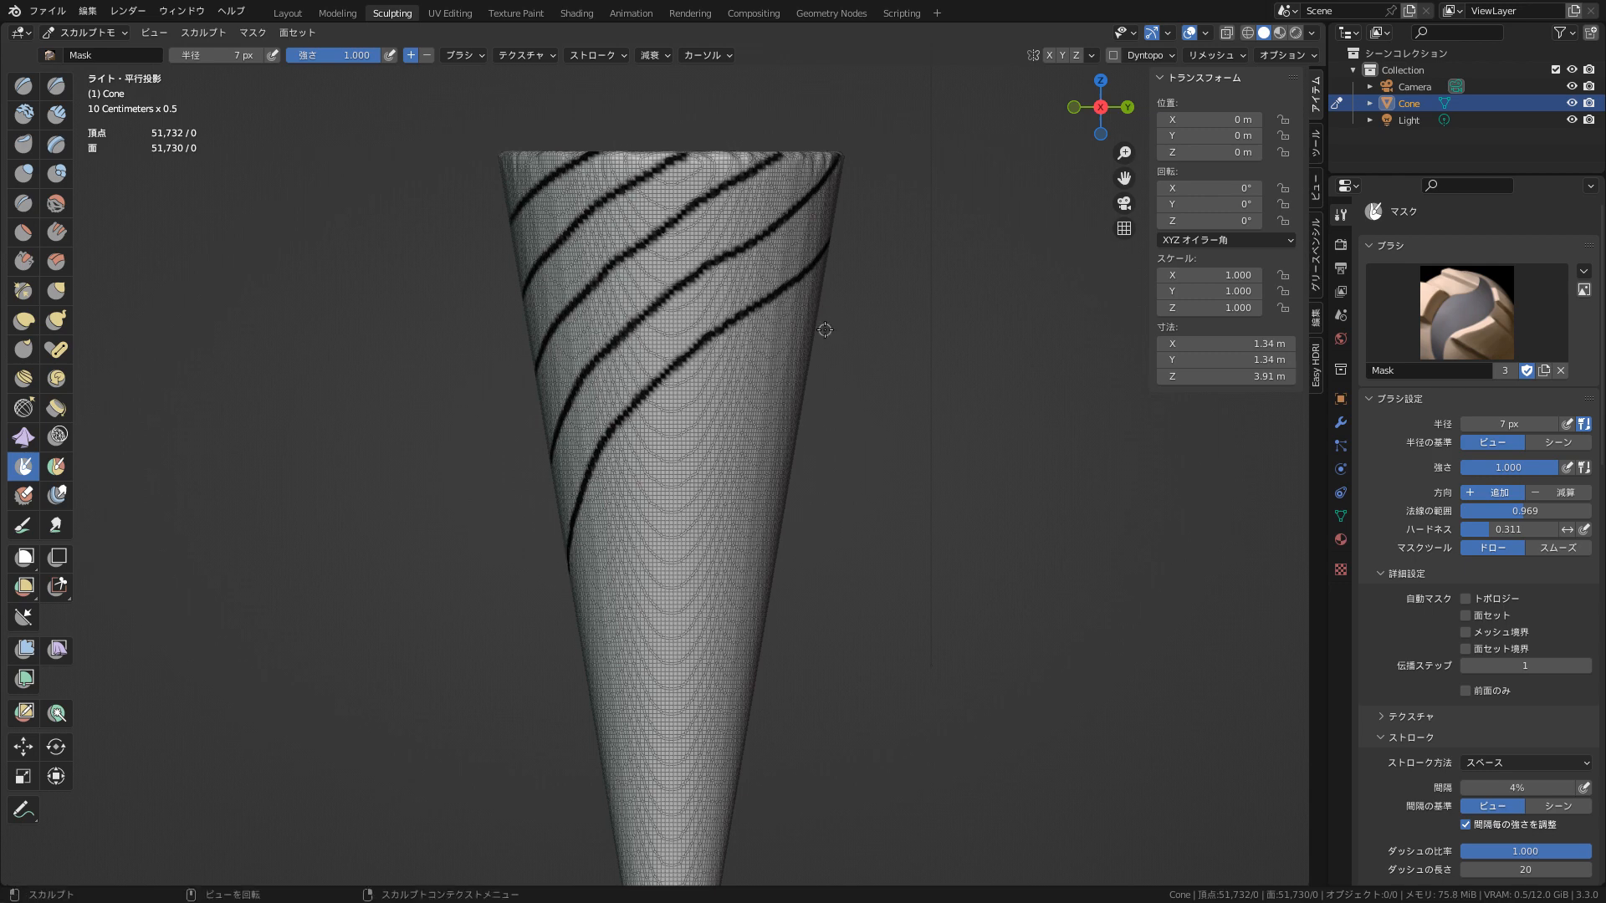
mouse_move(825, 314)
left_mouse_down()
mouse_move(647, 469)
mouse_move(598, 560)
mouse_move(581, 642)
left_mouse_up()
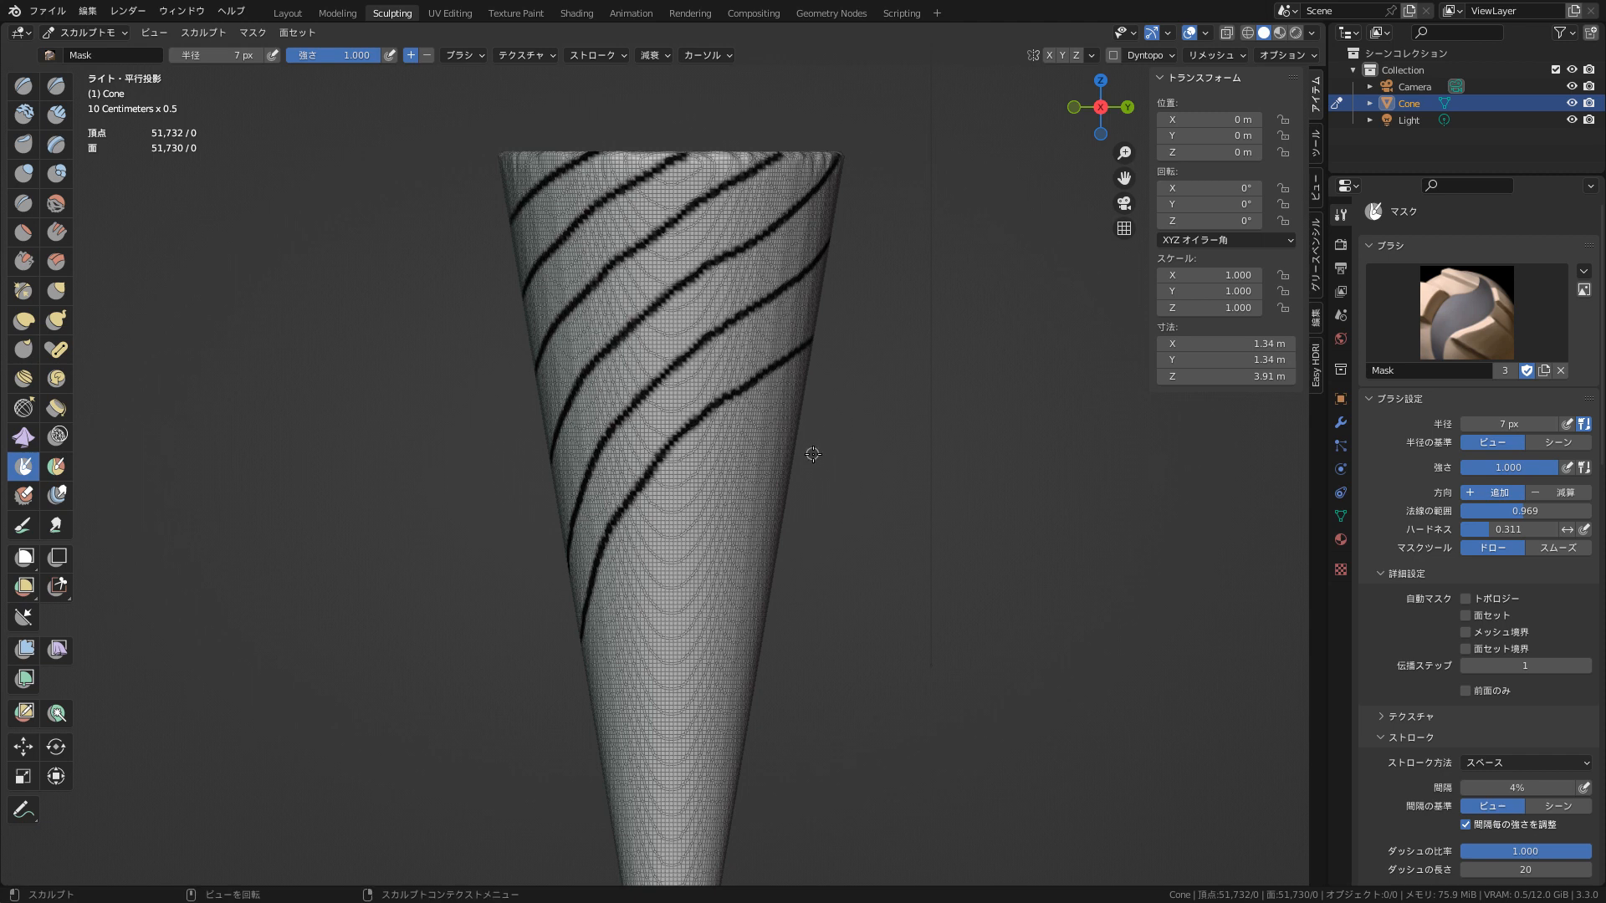
left_click_drag(821, 368, 821, 368)
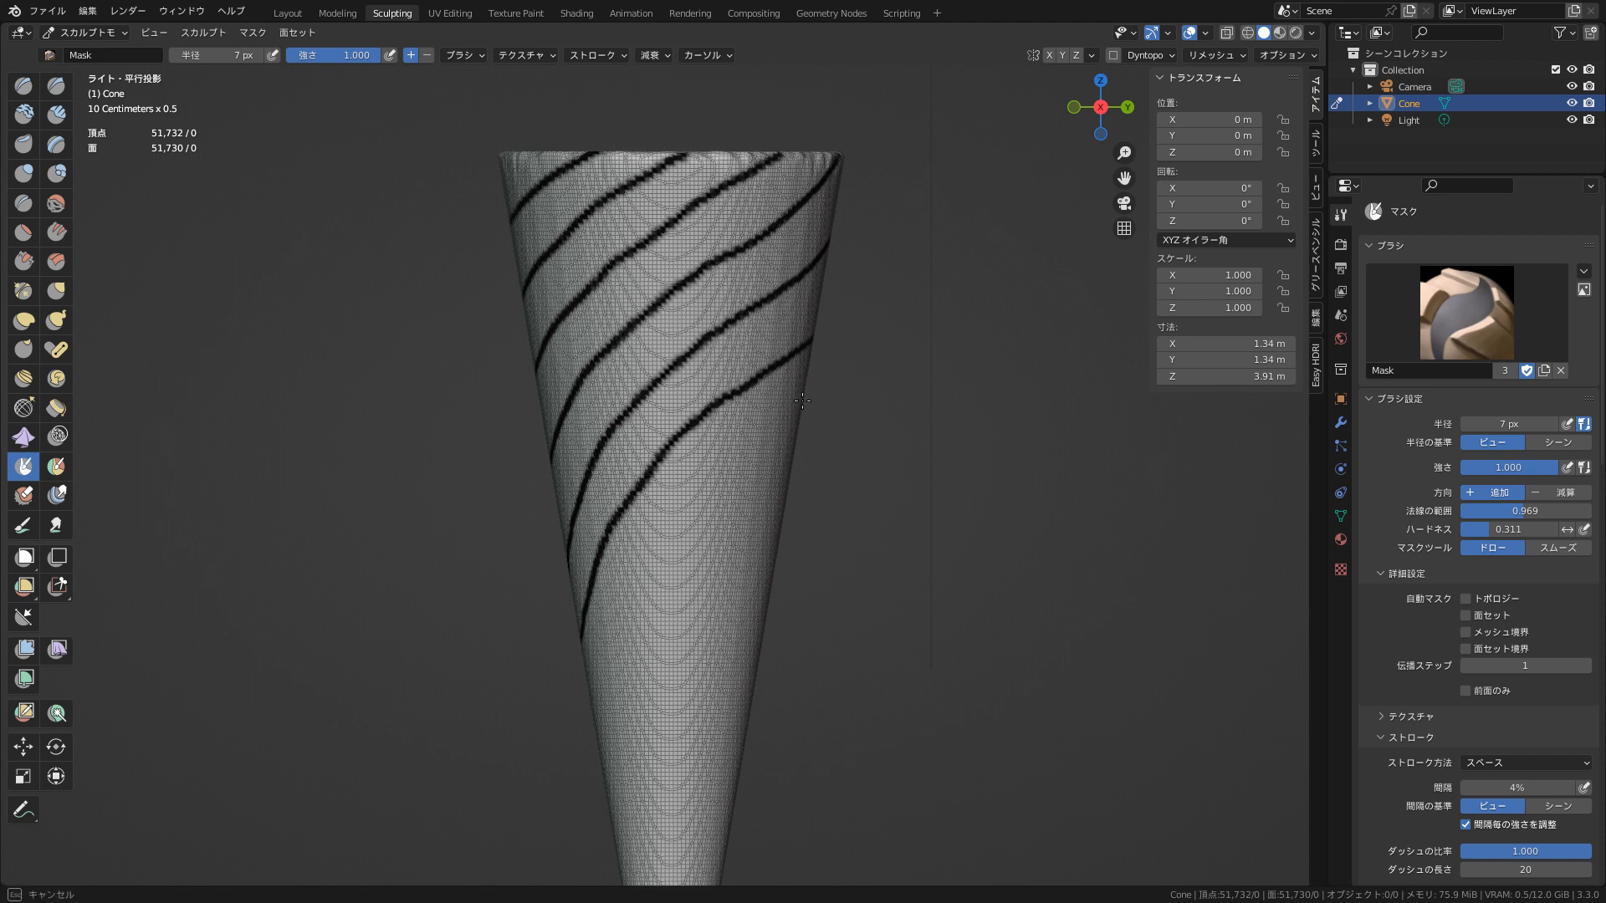
mouse_move(781, 421)
left_mouse_down()
mouse_move(646, 569)
mouse_move(590, 697)
left_mouse_up()
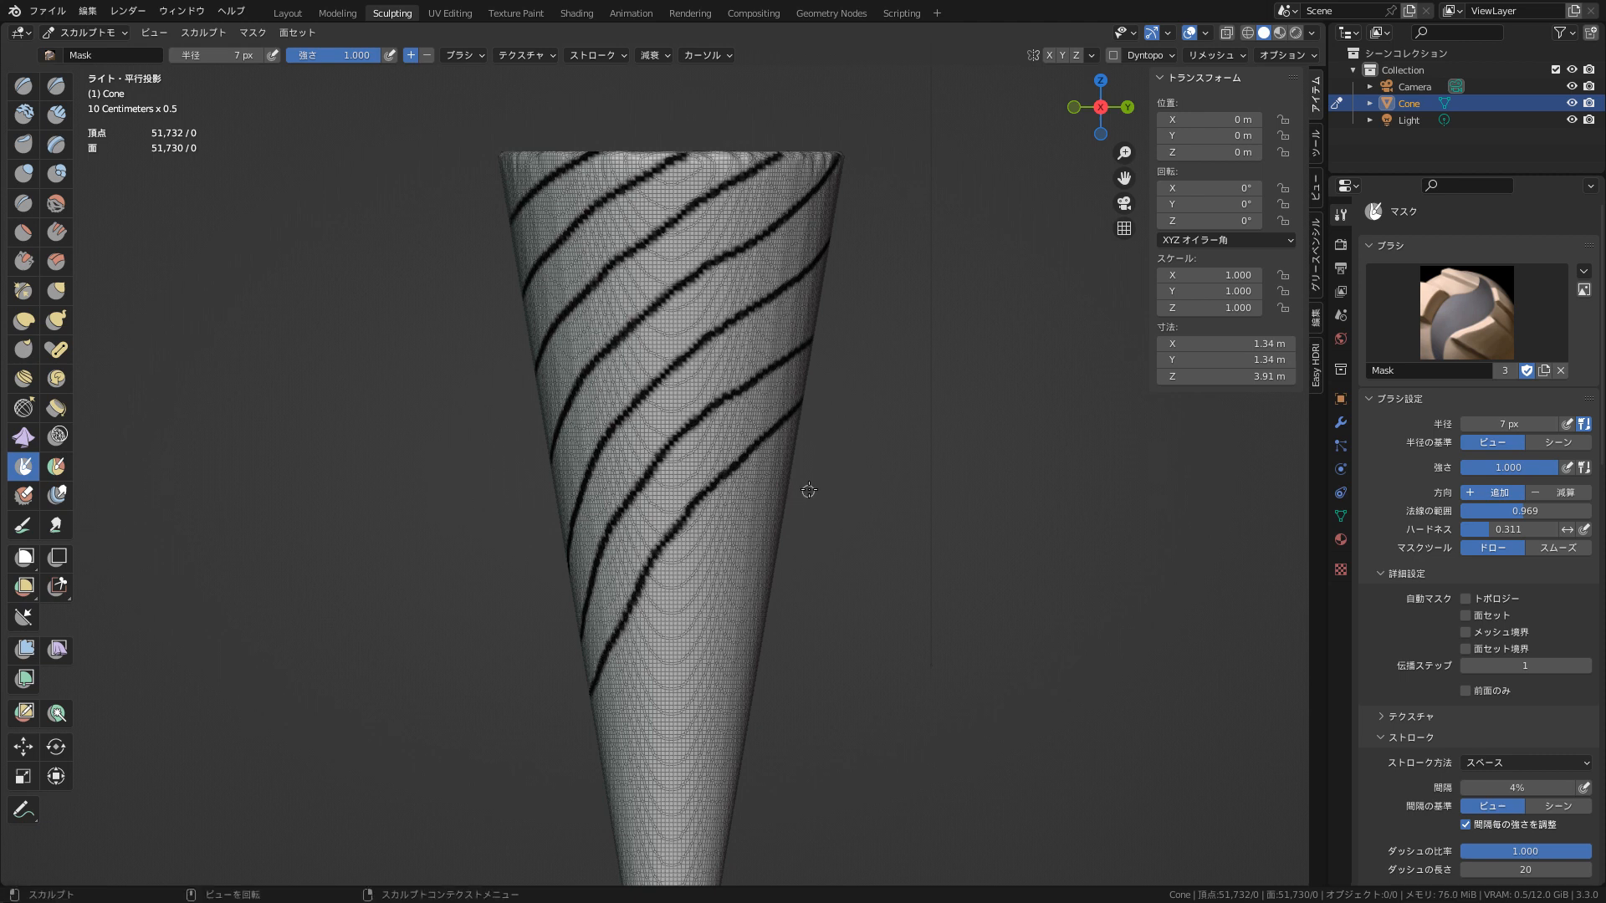
mouse_move(803, 469)
left_mouse_down()
mouse_move(677, 611)
mouse_move(601, 769)
left_mouse_up()
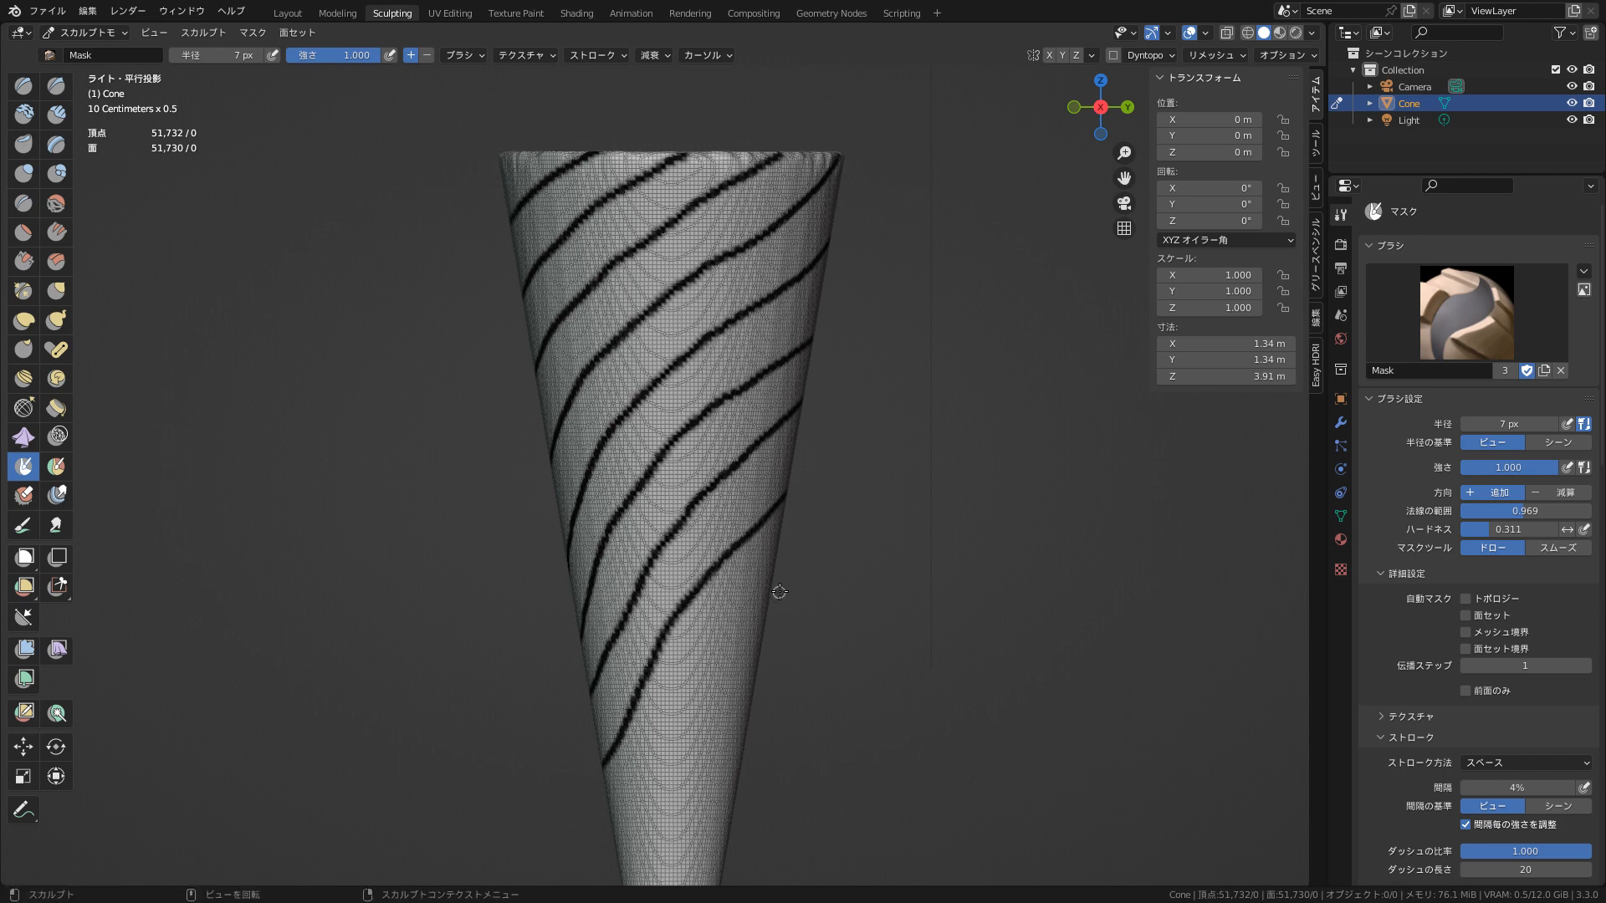
mouse_move(781, 585)
left_mouse_down()
mouse_move(701, 663)
mouse_move(619, 821)
left_mouse_up()
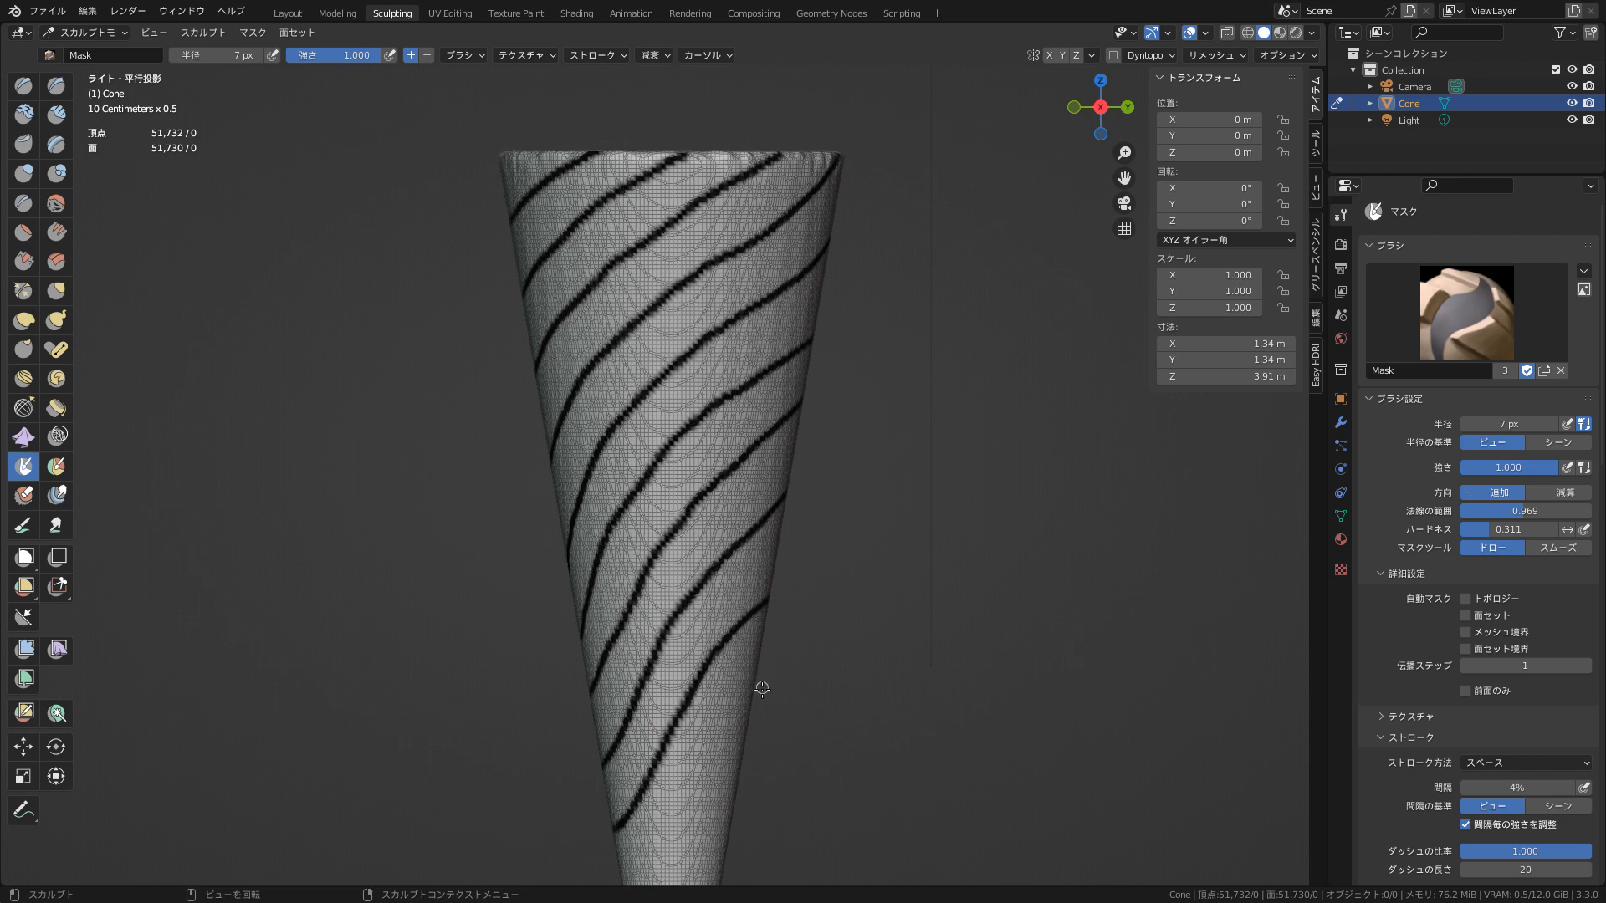
left_click_drag(753, 695, 626, 892)
left_click_drag(735, 818, 679, 882)
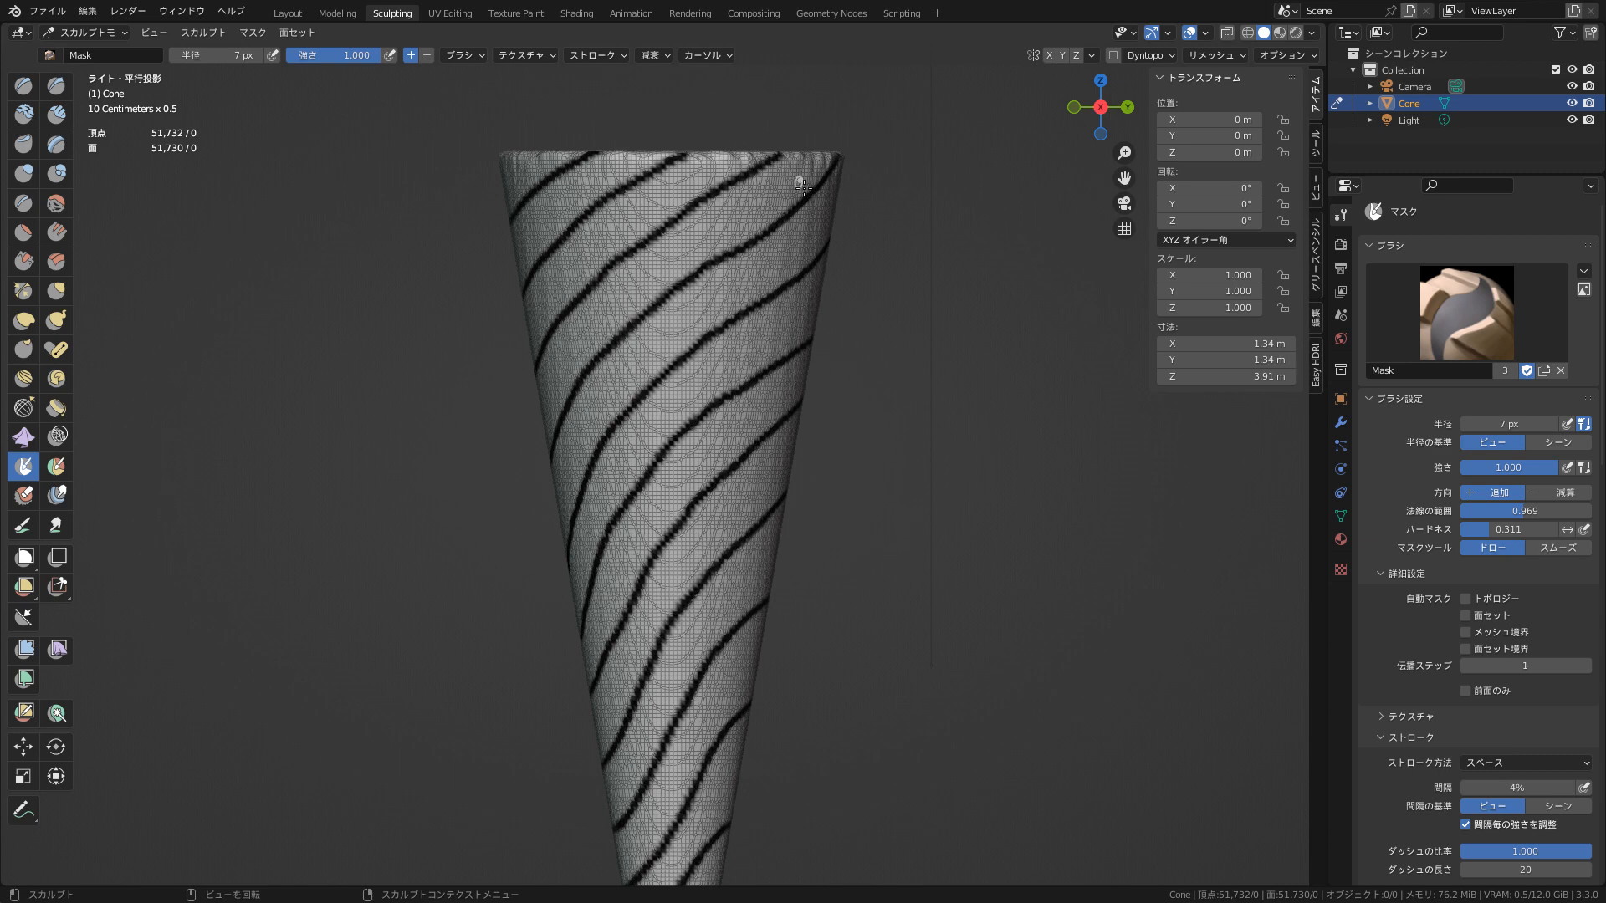
- Paint ten evenly spaced diagonal mask strokes sloping from upper left to lower right, crossing the existing ones from the rim to the narrow part
left_click_drag(768, 153, 823, 243)
mouse_move(701, 154)
left_mouse_down()
mouse_move(778, 248)
mouse_move(816, 330)
left_mouse_up()
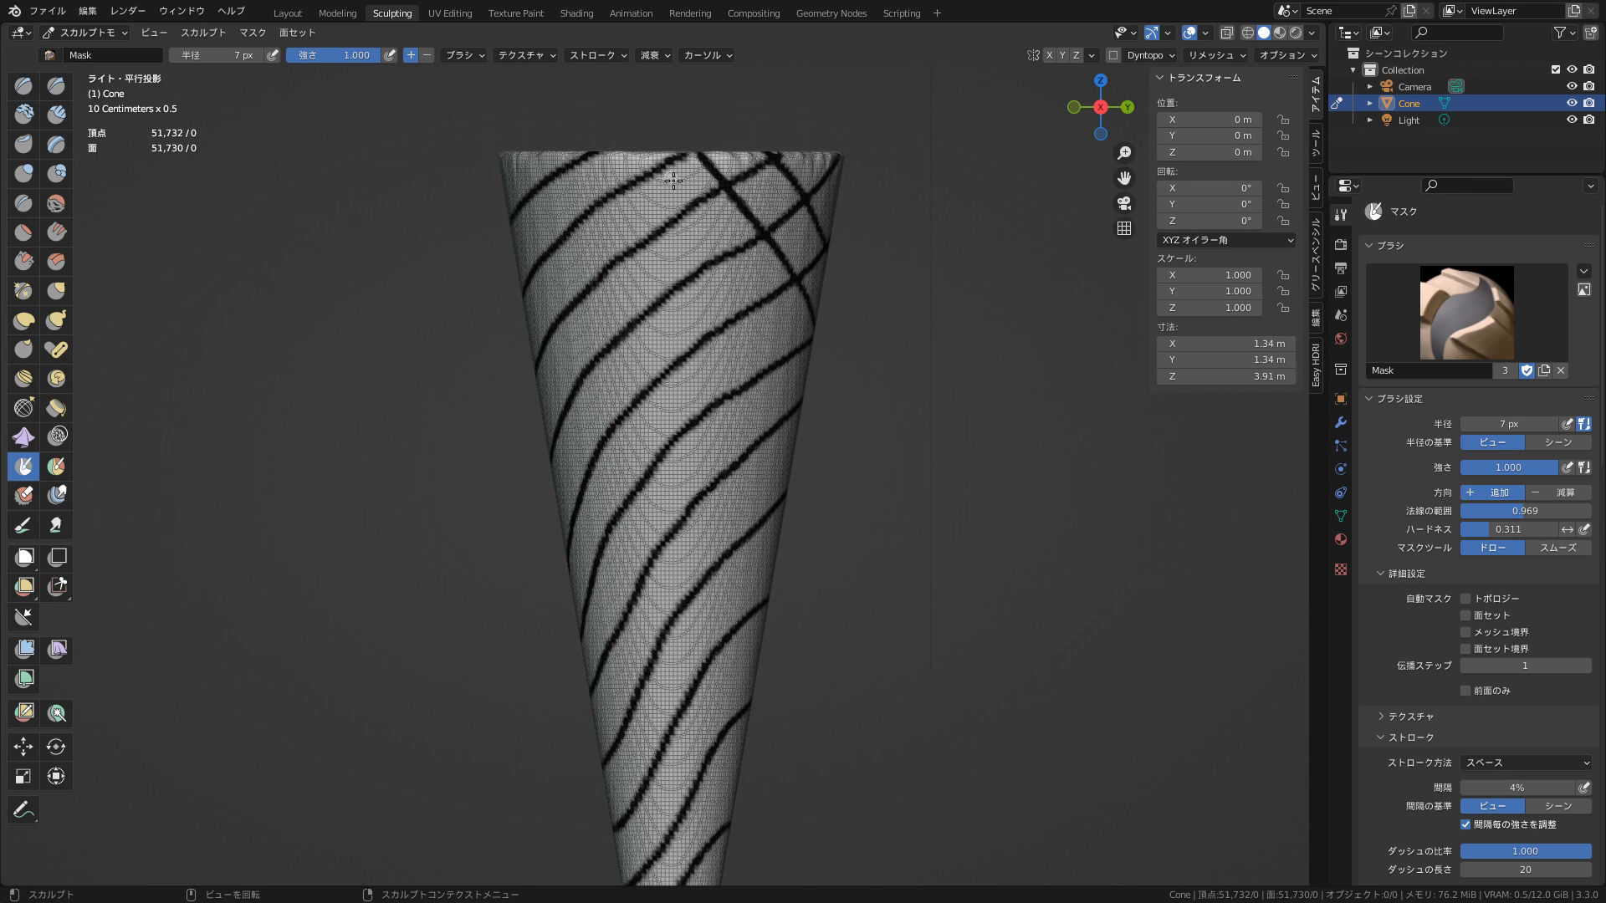
mouse_move(631, 152)
left_mouse_down()
mouse_move(773, 345)
mouse_move(782, 435)
left_mouse_up()
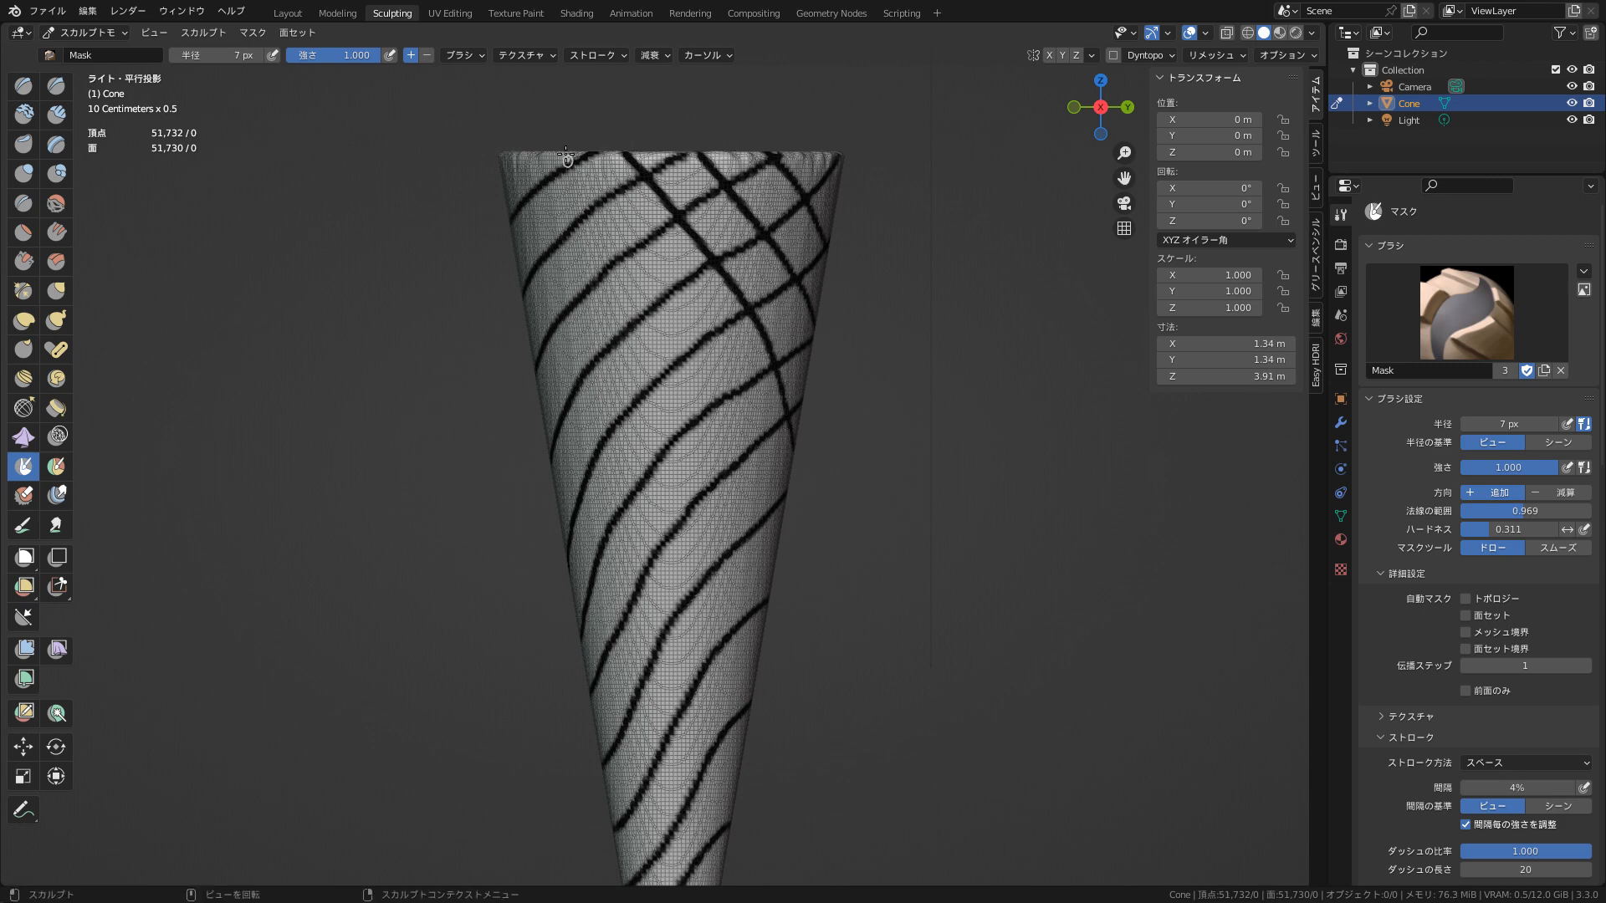
mouse_move(565, 154)
left_mouse_down()
mouse_move(703, 350)
mouse_move(776, 548)
left_mouse_up()
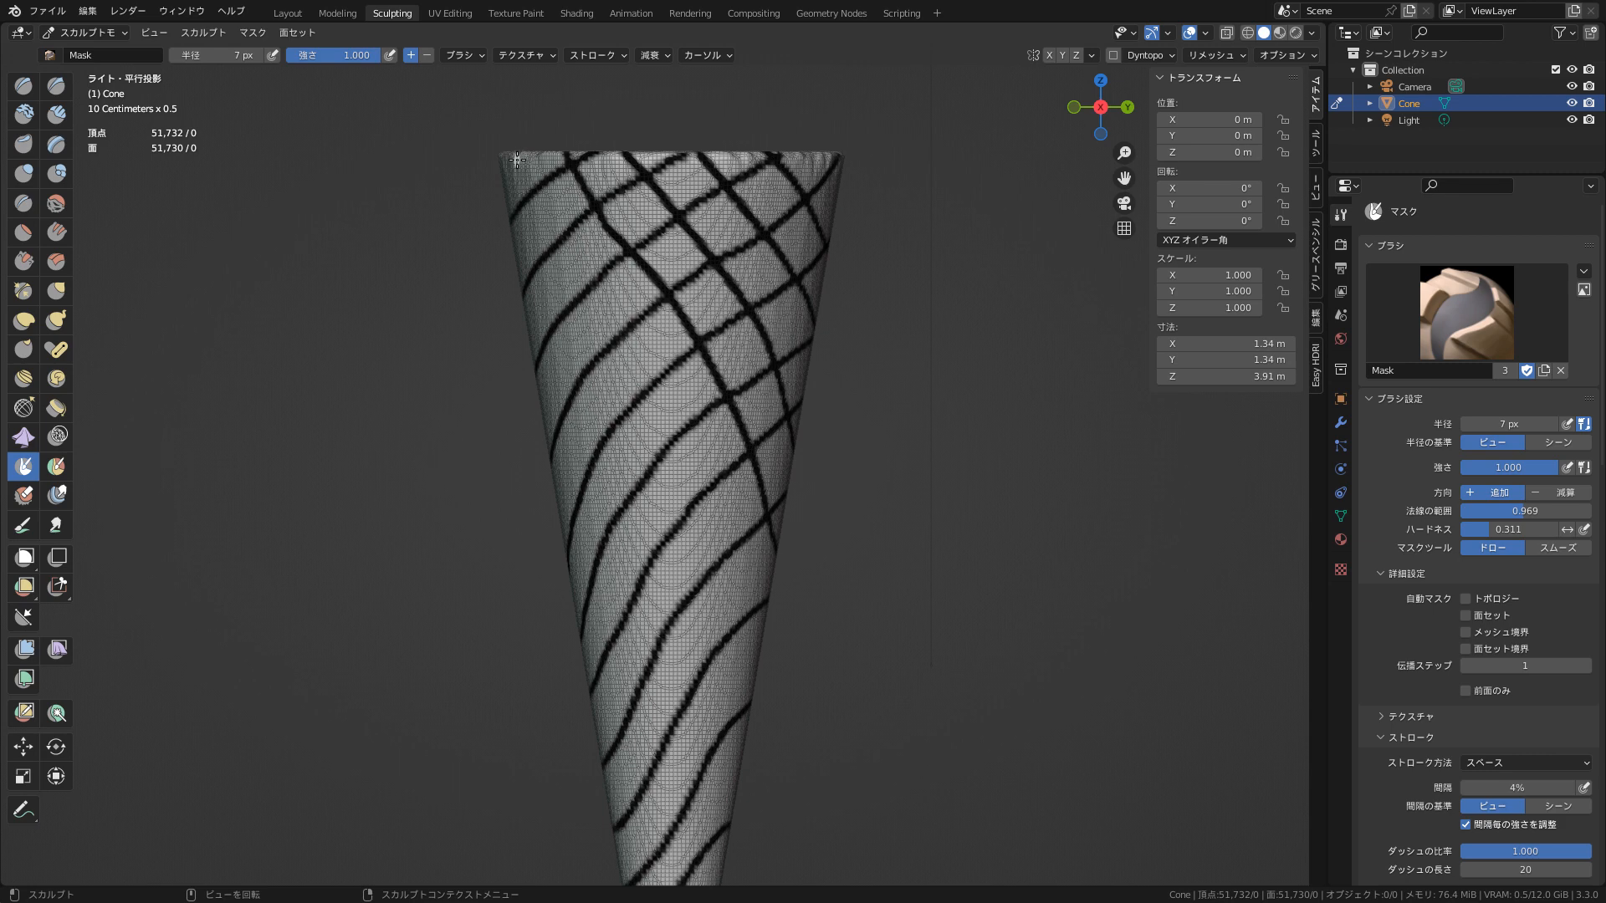
mouse_move(519, 171)
left_mouse_down()
mouse_move(650, 382)
mouse_move(757, 619)
mouse_move(733, 583)
left_mouse_up()
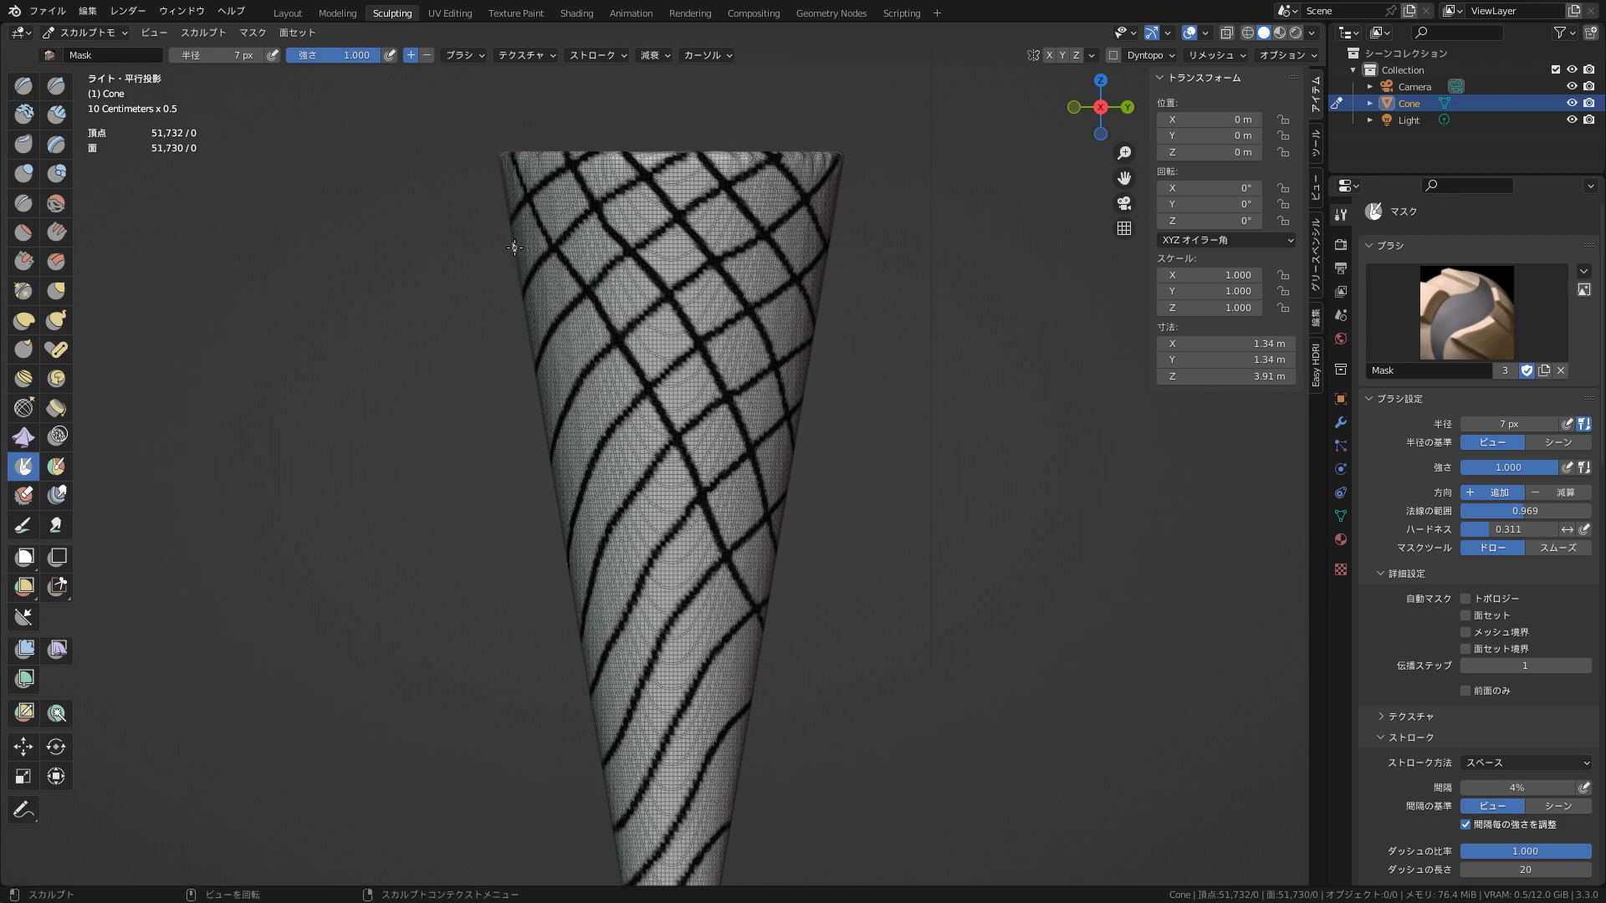
left_click_drag(519, 272, 530, 291)
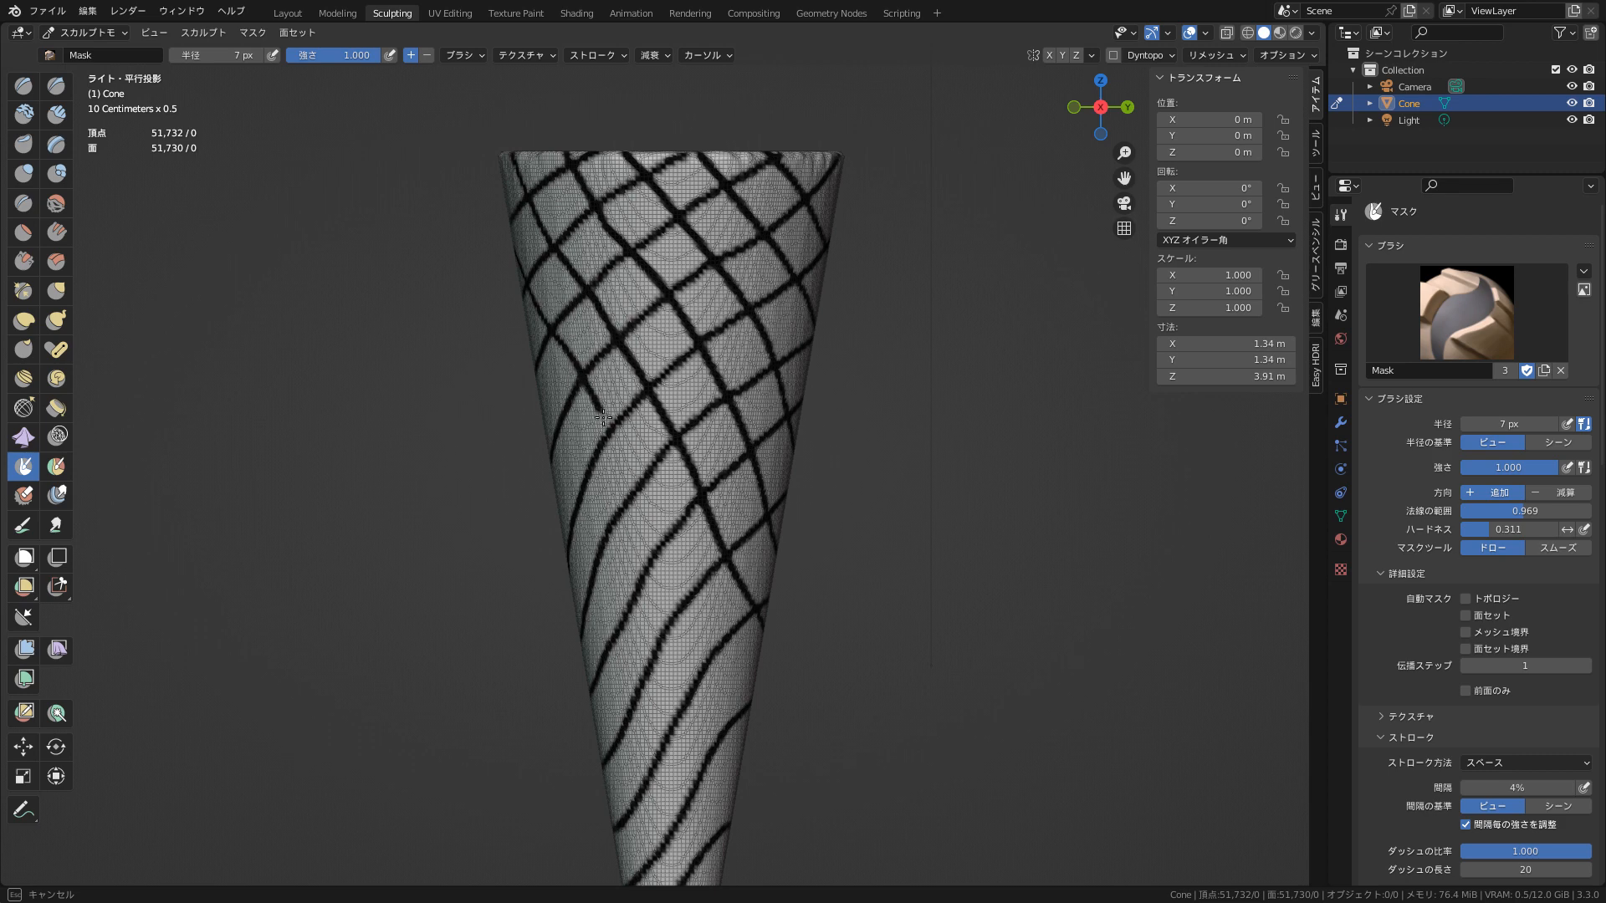
left_click_drag(603, 416, 719, 649)
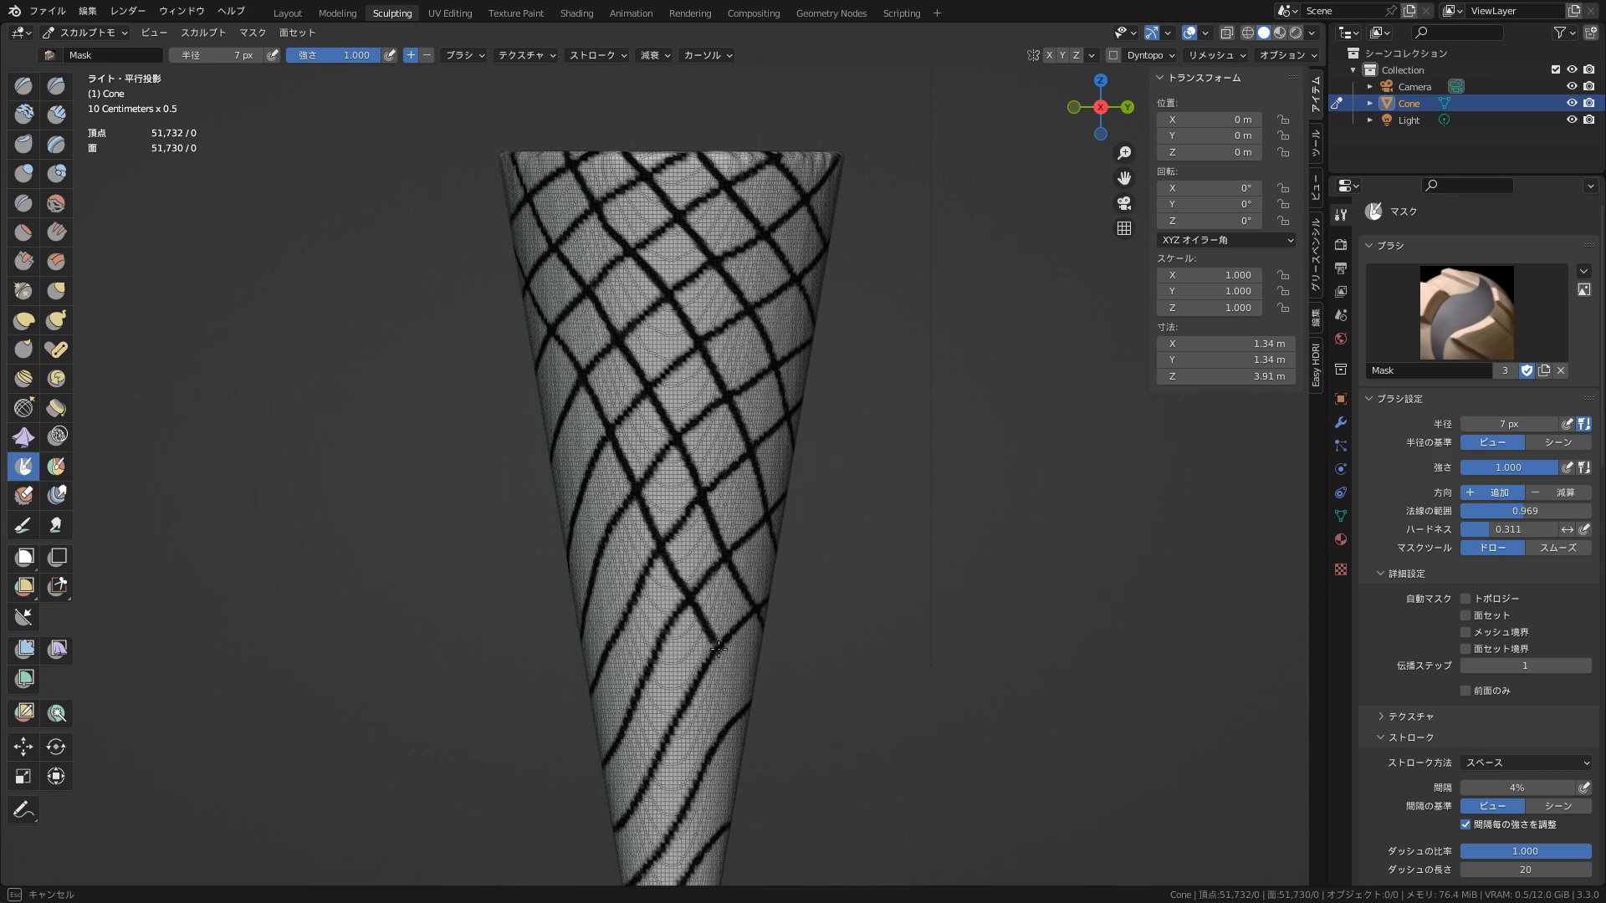
left_click_drag(745, 708, 746, 727)
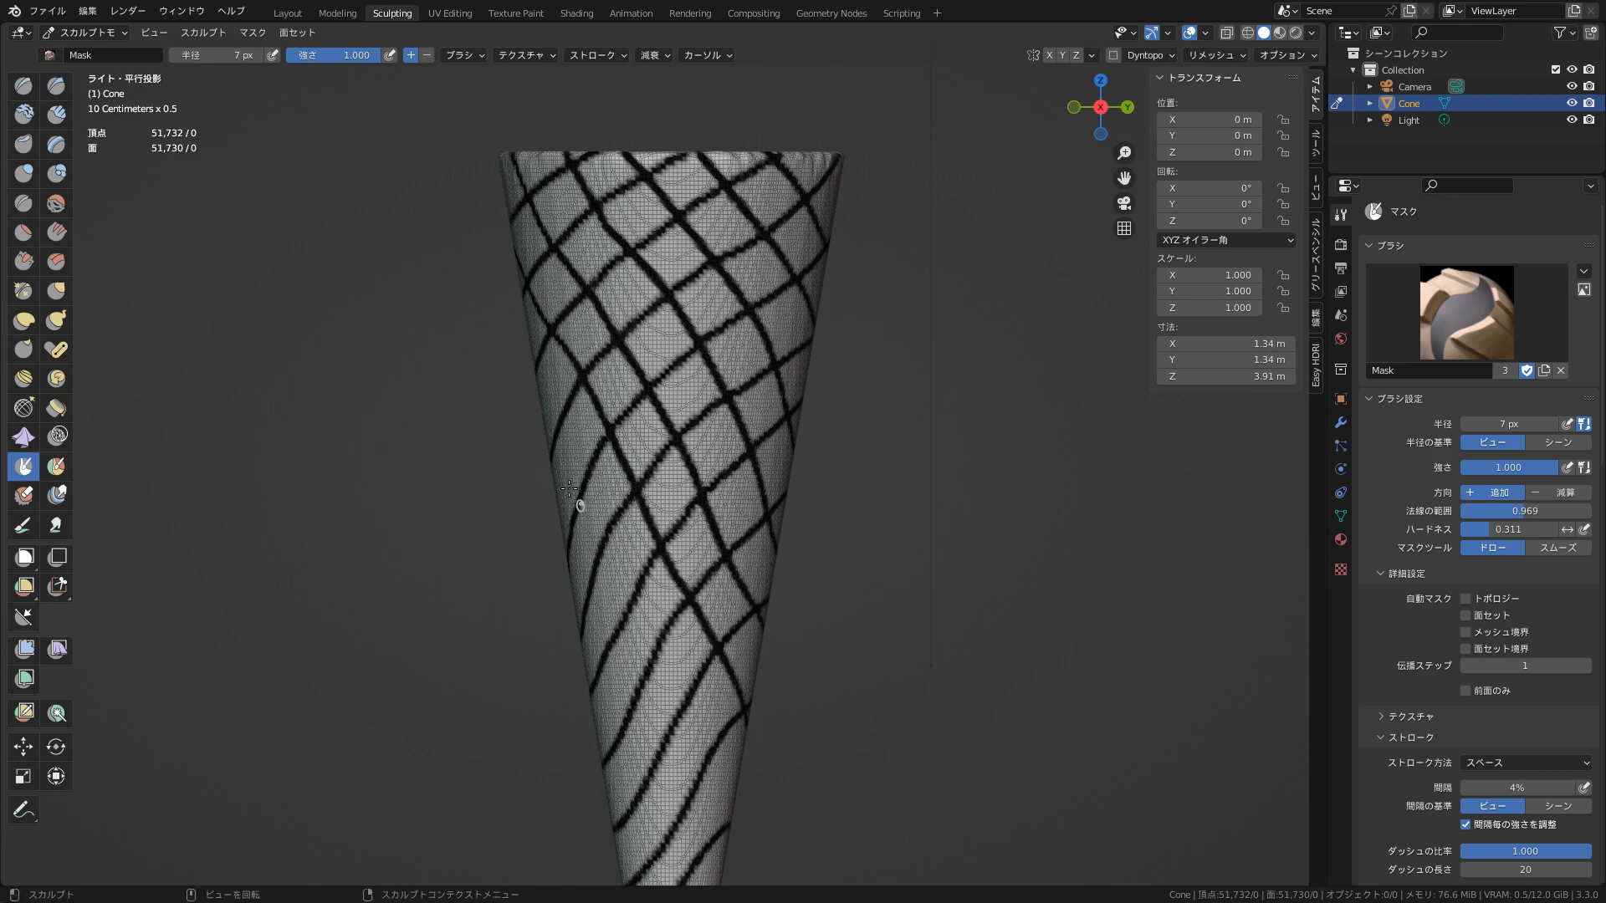
left_click_drag(539, 400, 552, 424)
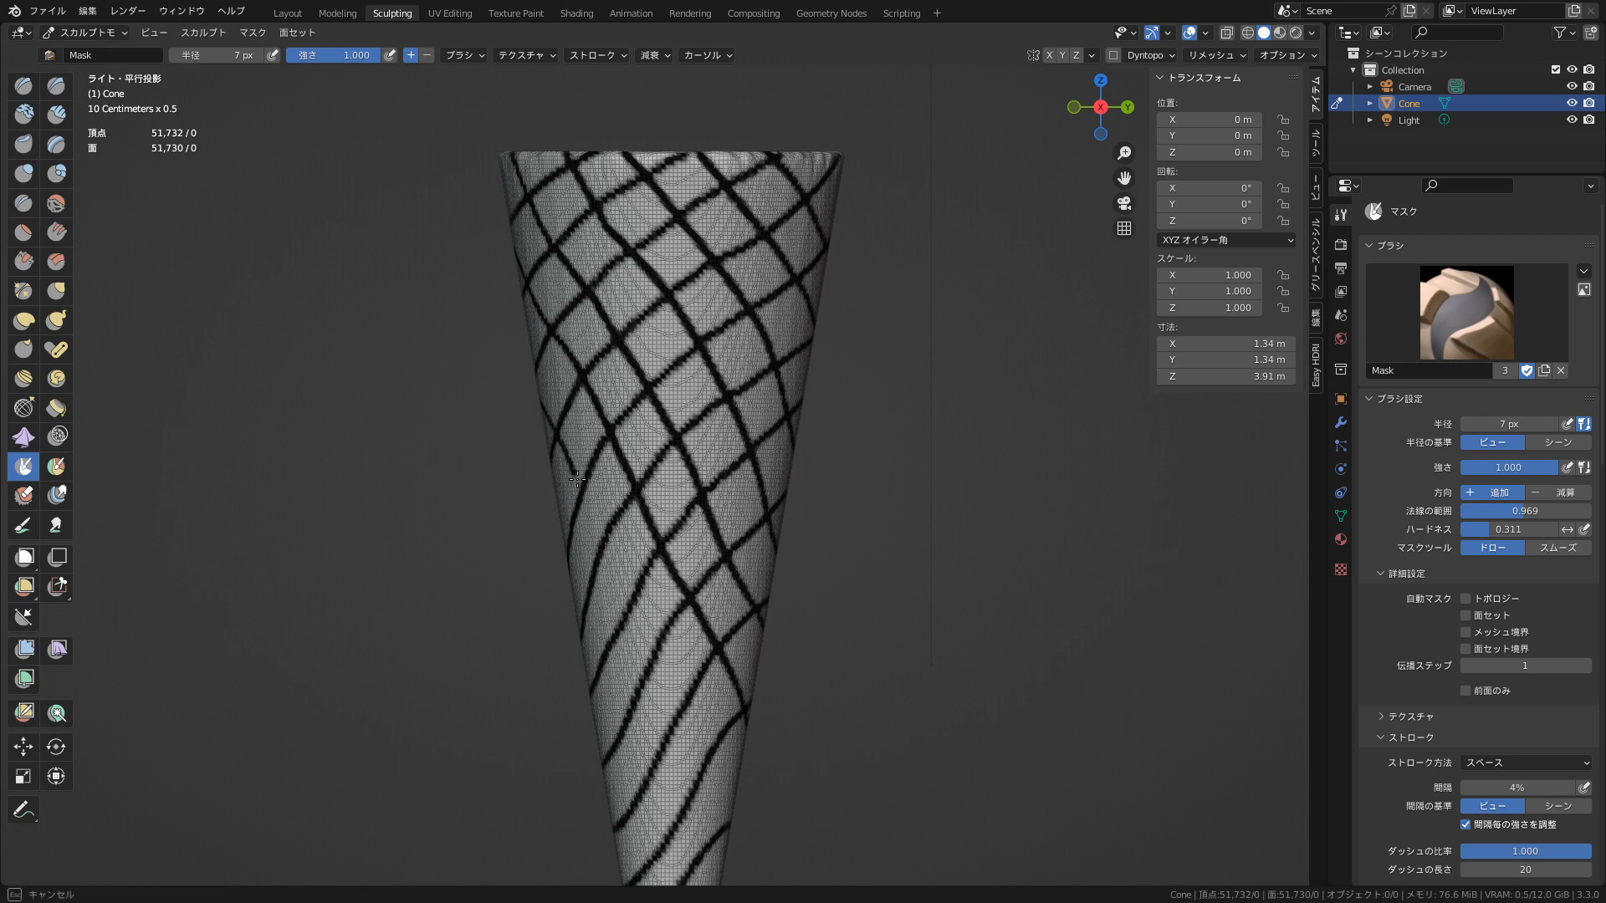
left_click_drag(606, 546, 686, 699)
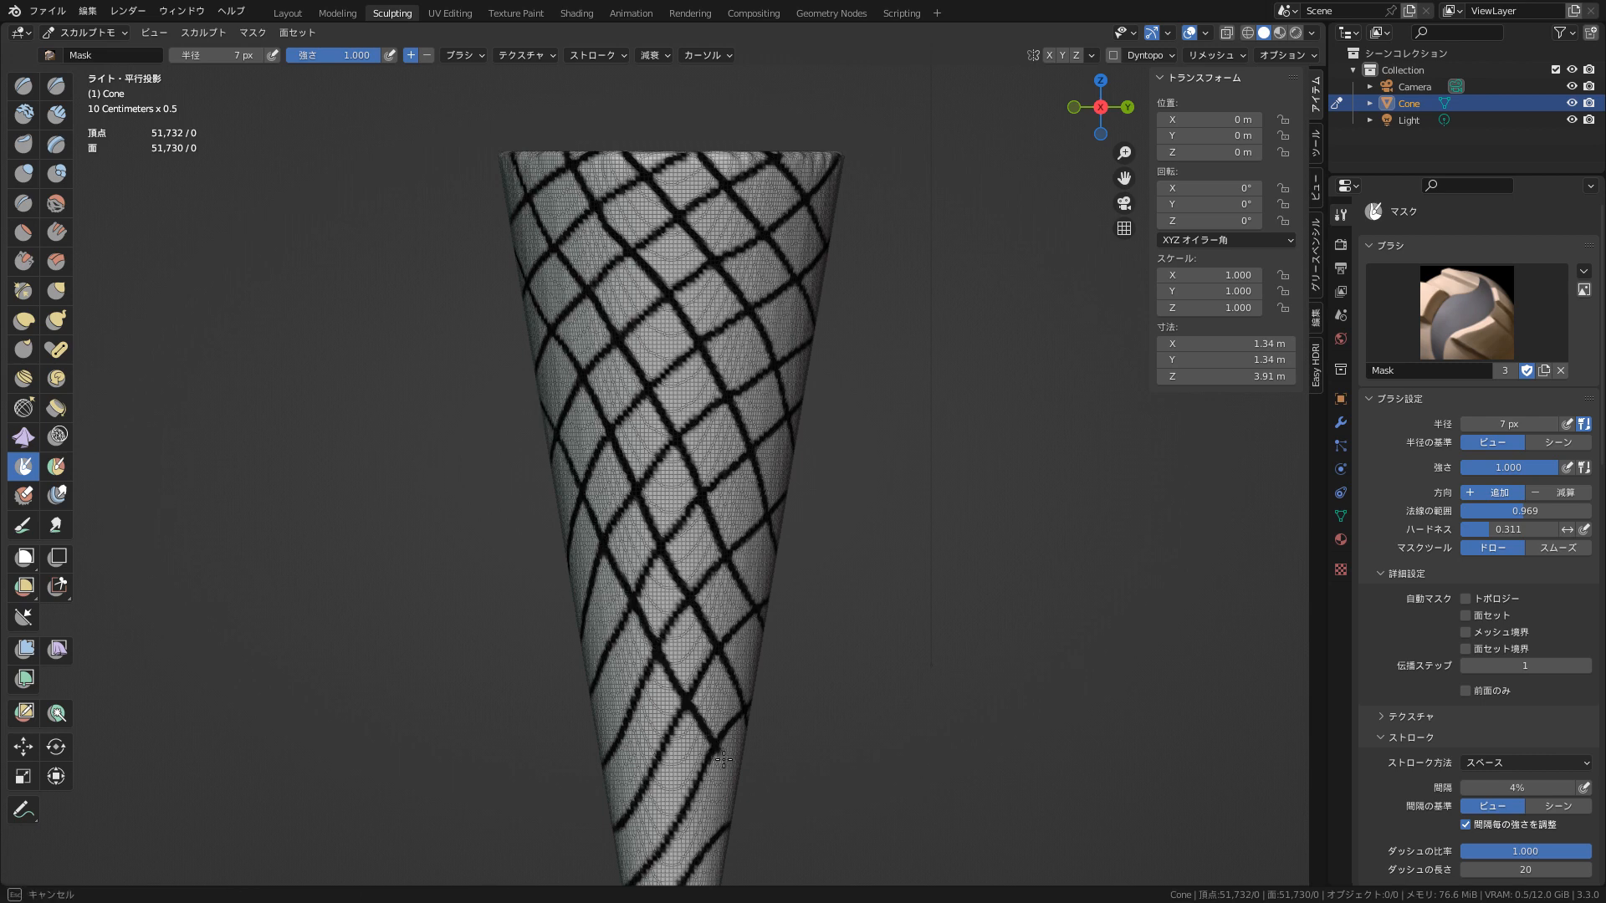
left_click_drag(724, 759, 720, 766)
left_click_drag(572, 582, 724, 877)
left_click_drag(592, 715, 686, 877)
left_click_drag(609, 808, 645, 858)
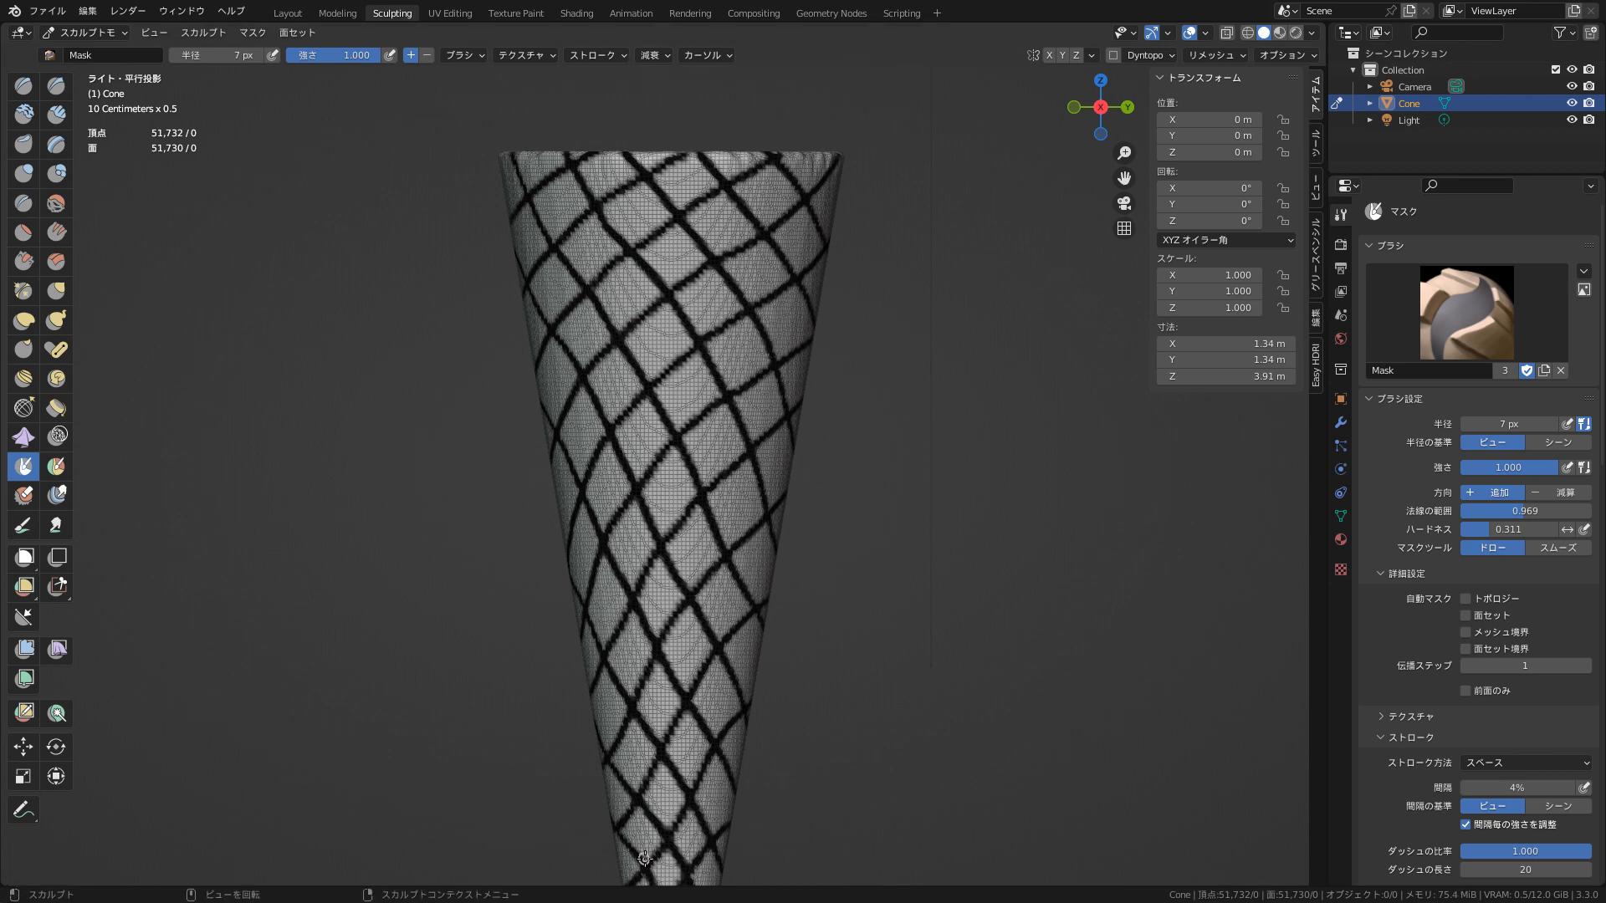
- In perspective view, try scaling the cone's unmasked surface uniformly to about 1.48 × 1.48 × 4.32 m and undo it
left_click(1125, 228)
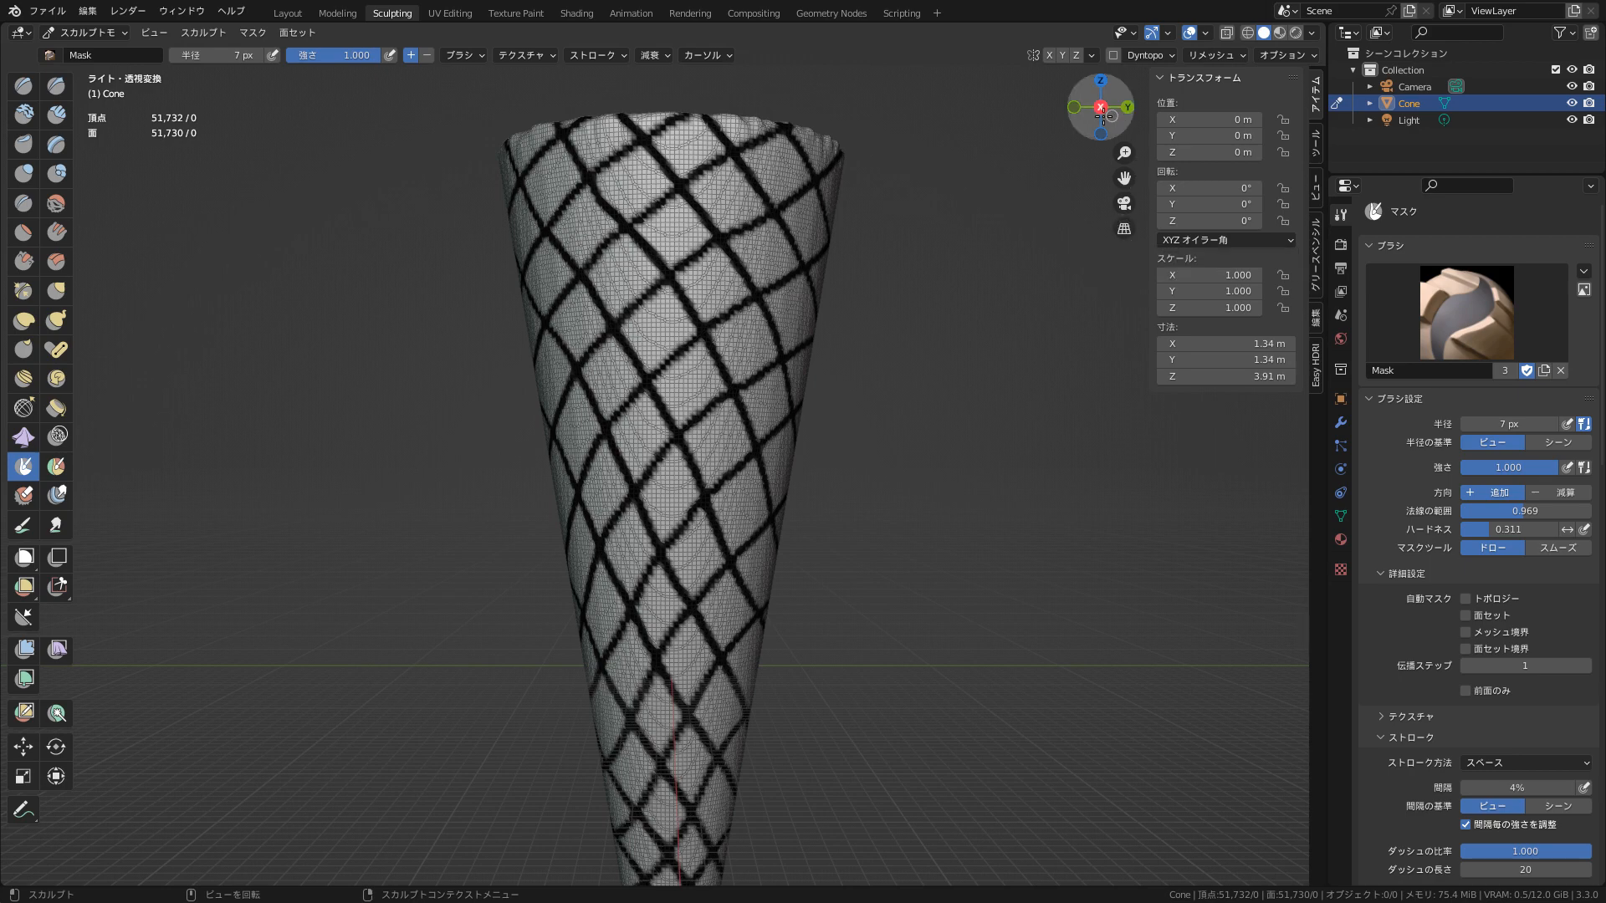
mouse_move(1095, 113)
left_mouse_down()
mouse_move(1112, 164)
mouse_move(1061, 117)
mouse_move(905, 151)
mouse_move(1204, 144)
mouse_move(1107, 140)
left_mouse_up()
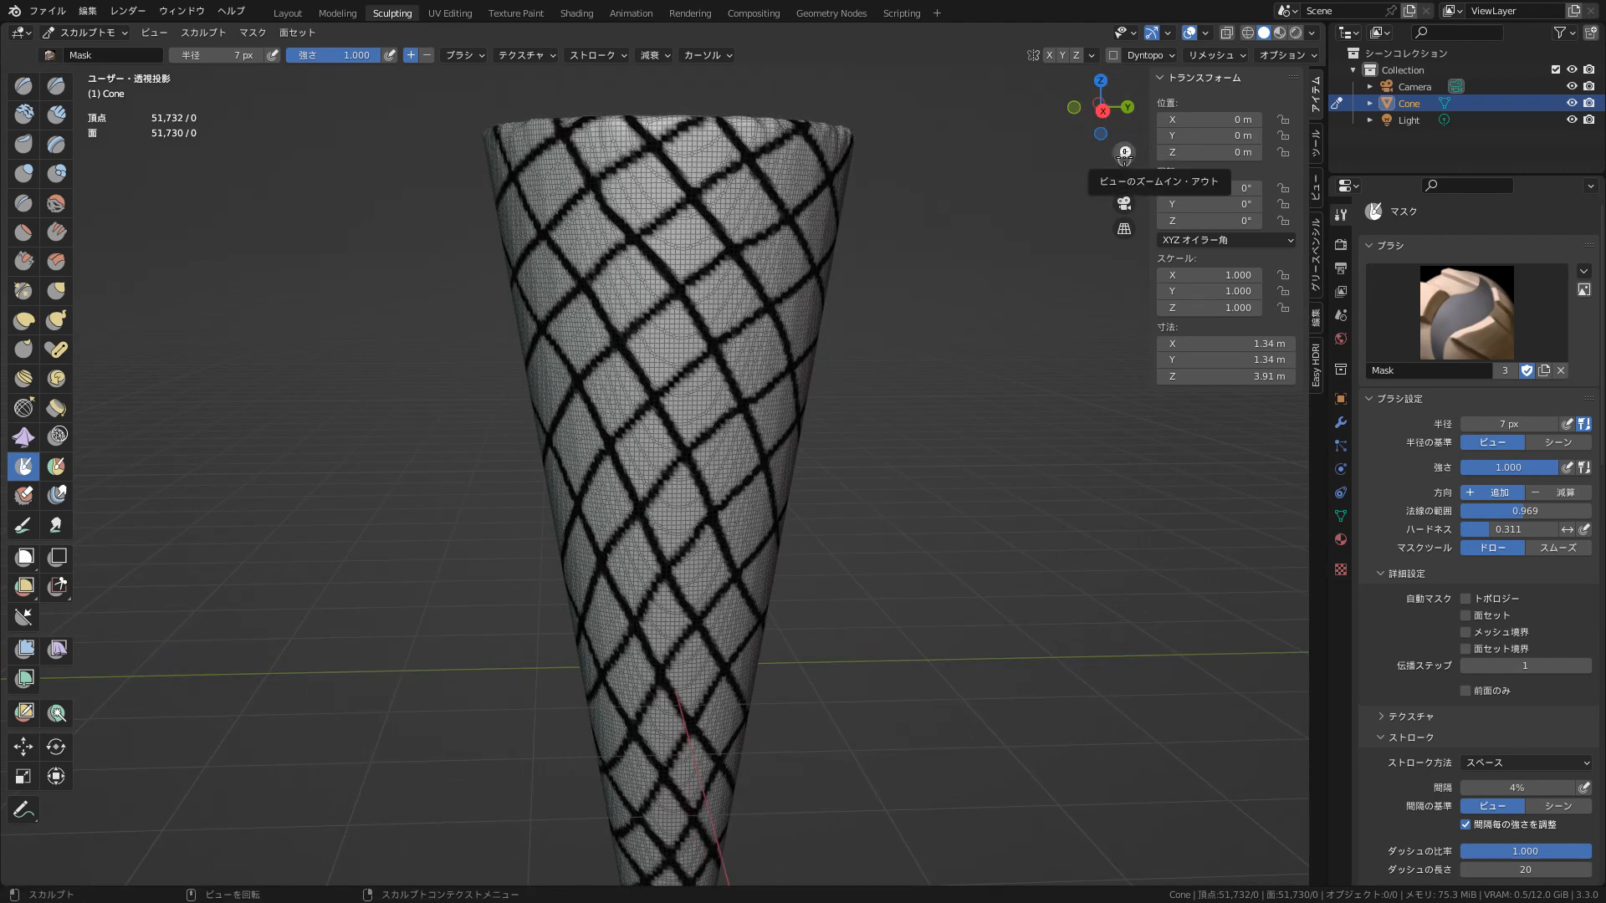
left_click_drag(1124, 177, 1124, 209)
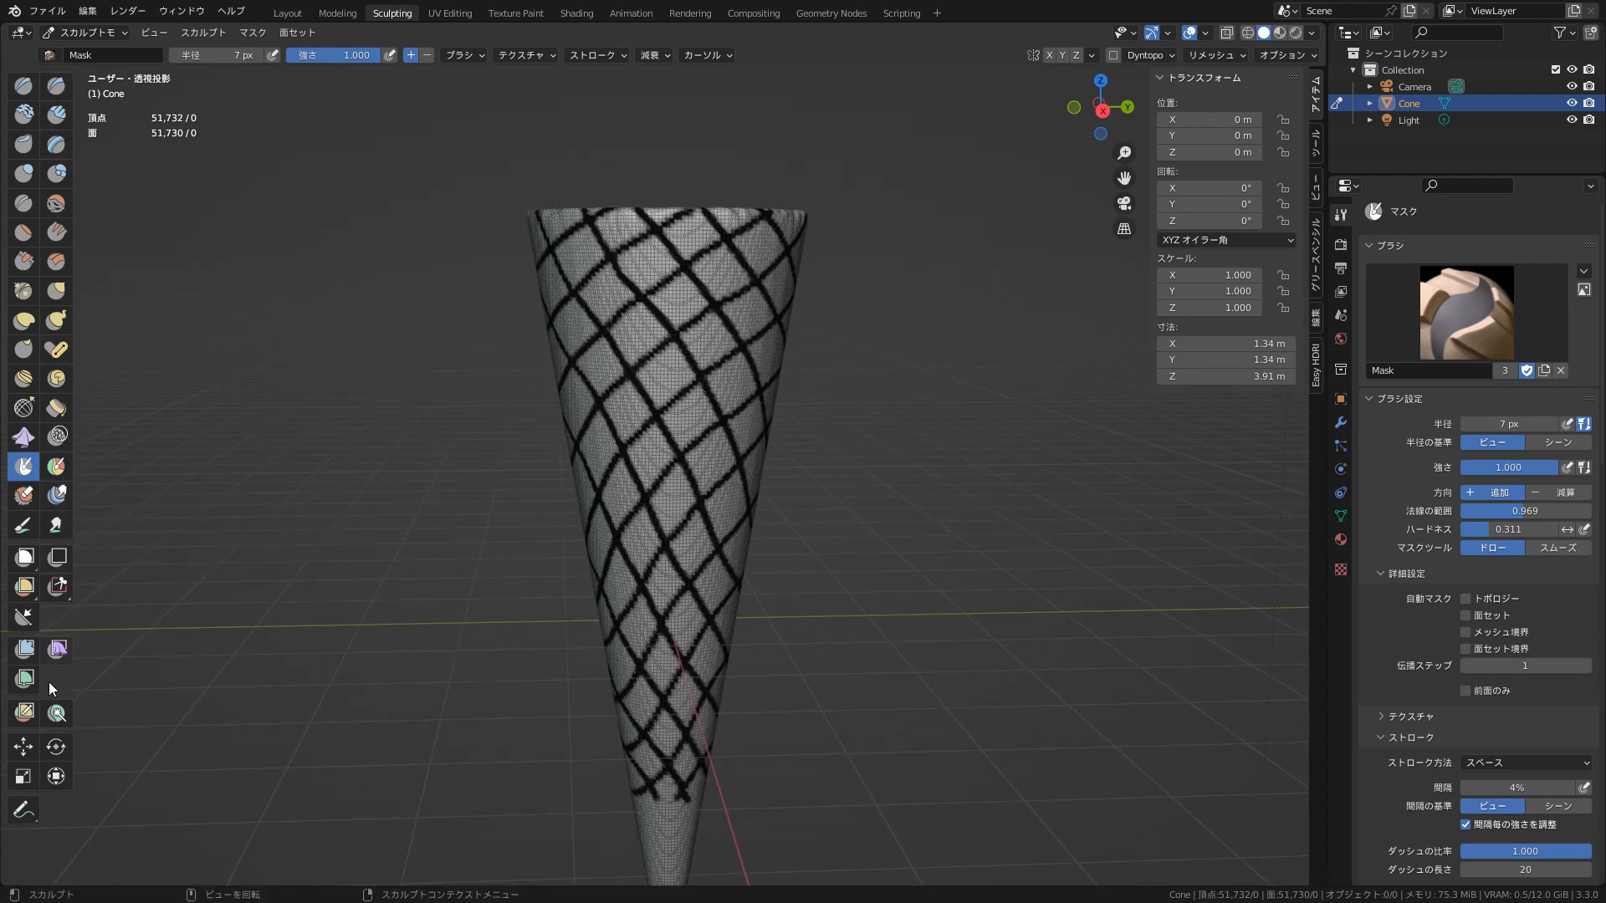
left_click(23, 779)
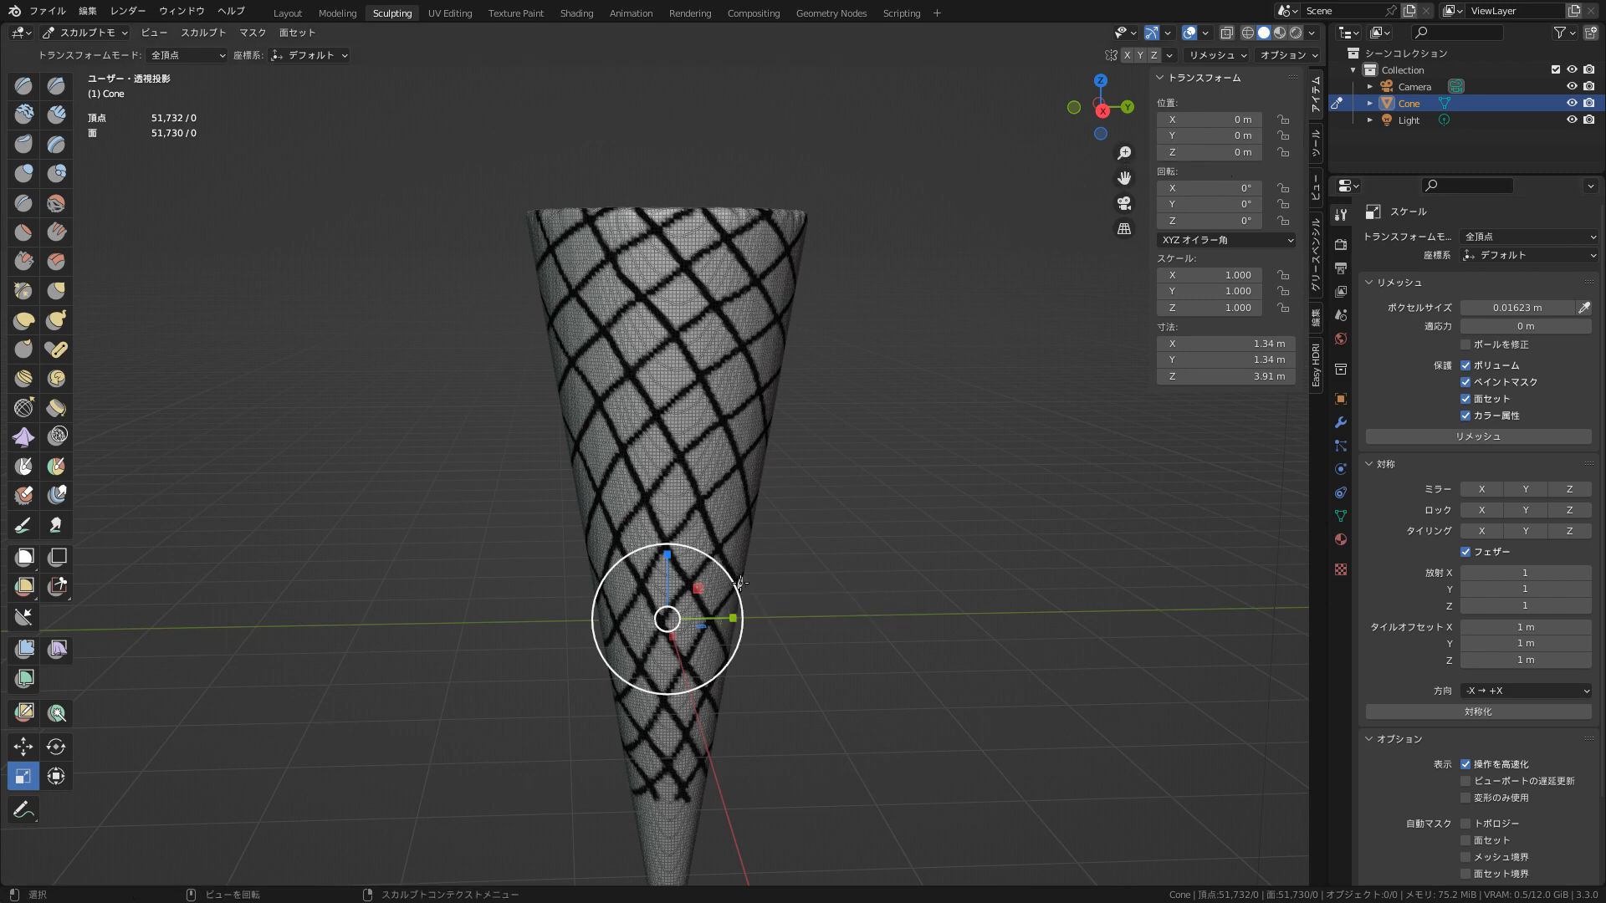
left_click_drag(745, 584, 750, 579)
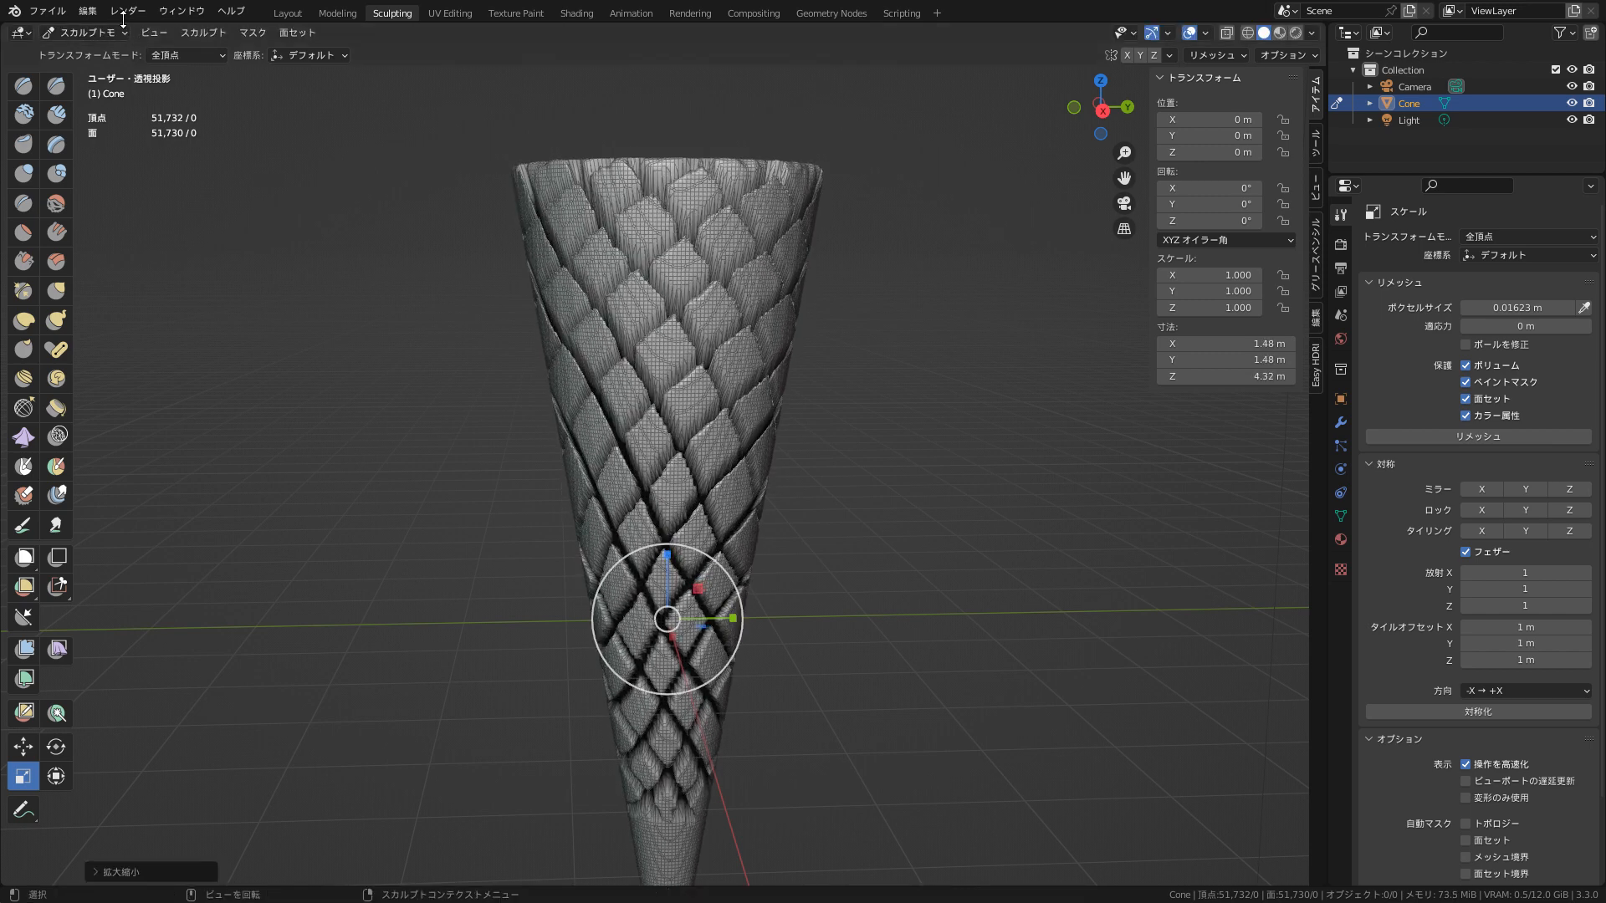
left_click(92, 15)
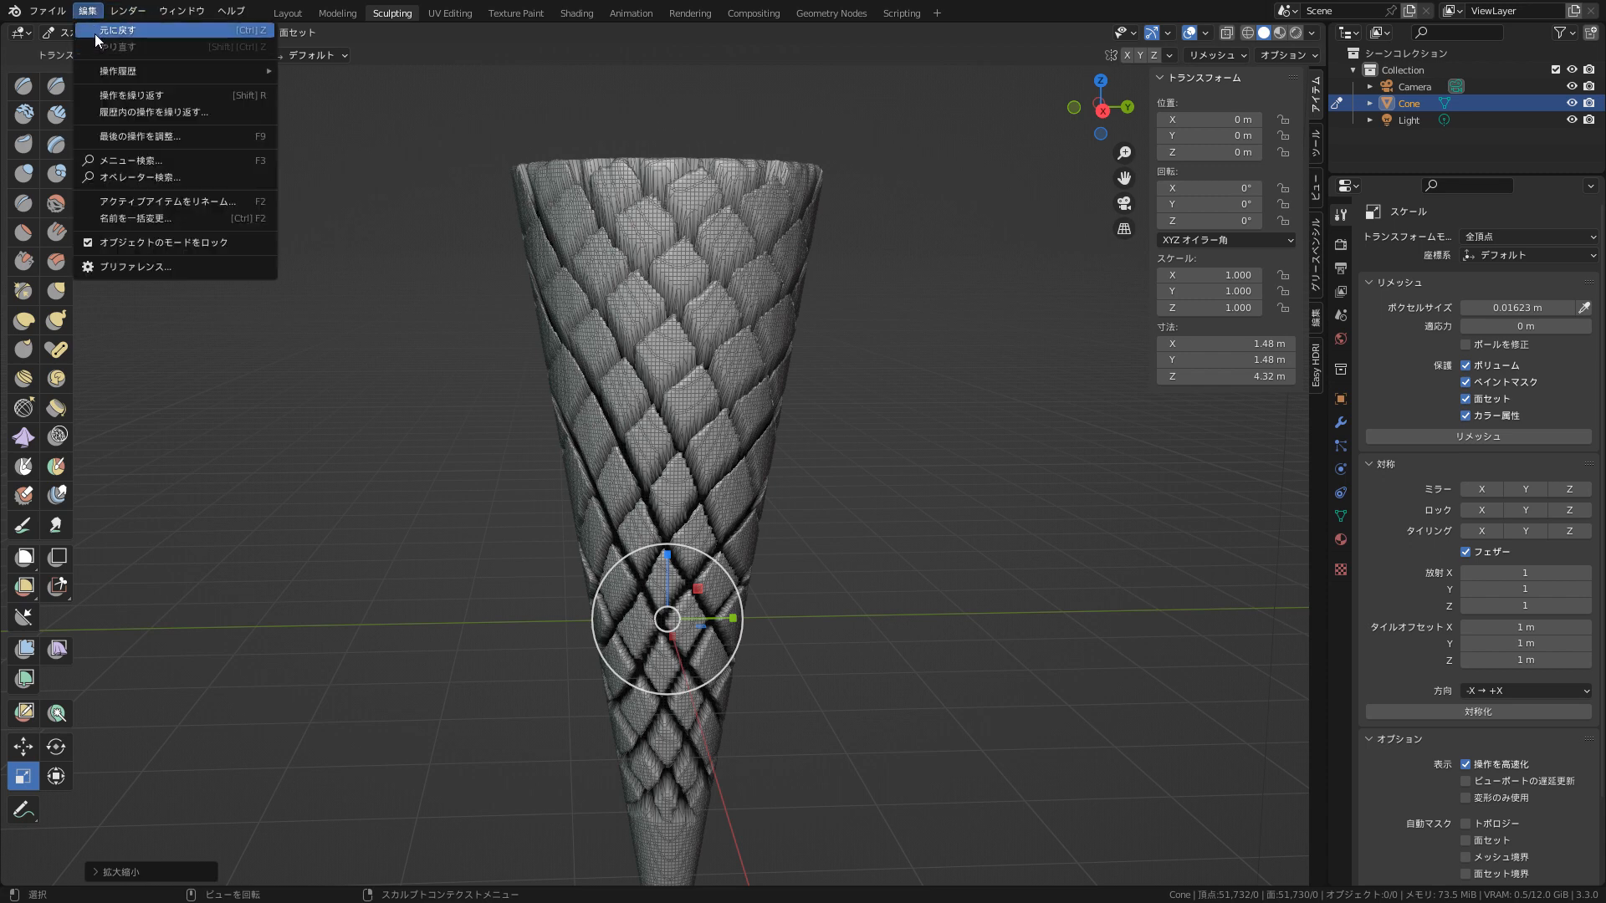
left_click(94, 34)
left_click(87, 12)
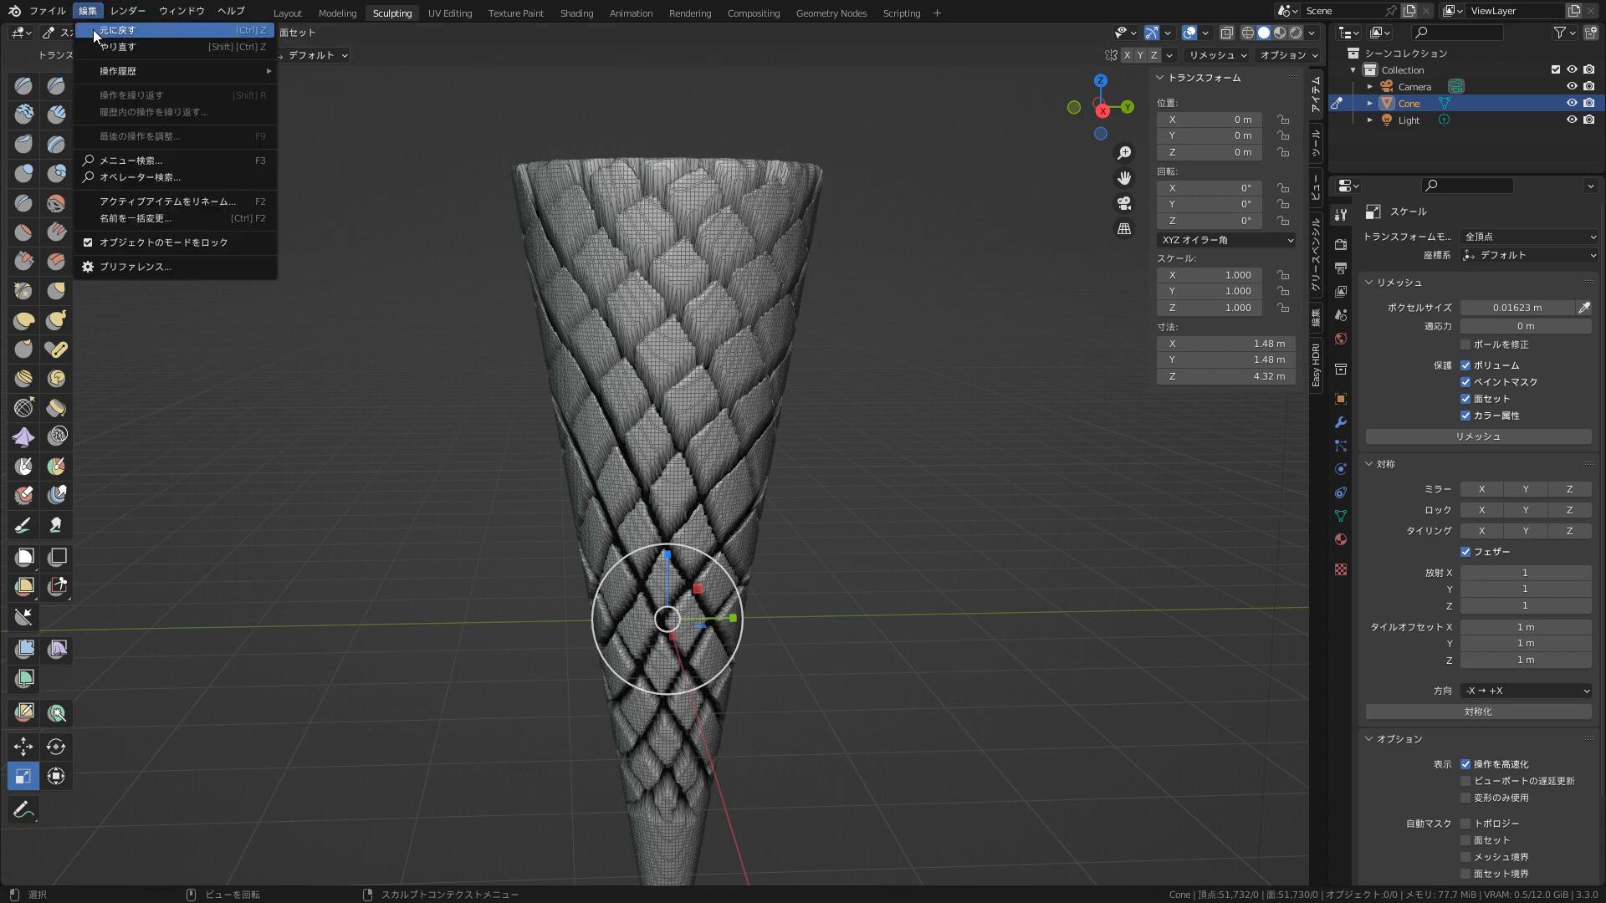
left_click(93, 30)
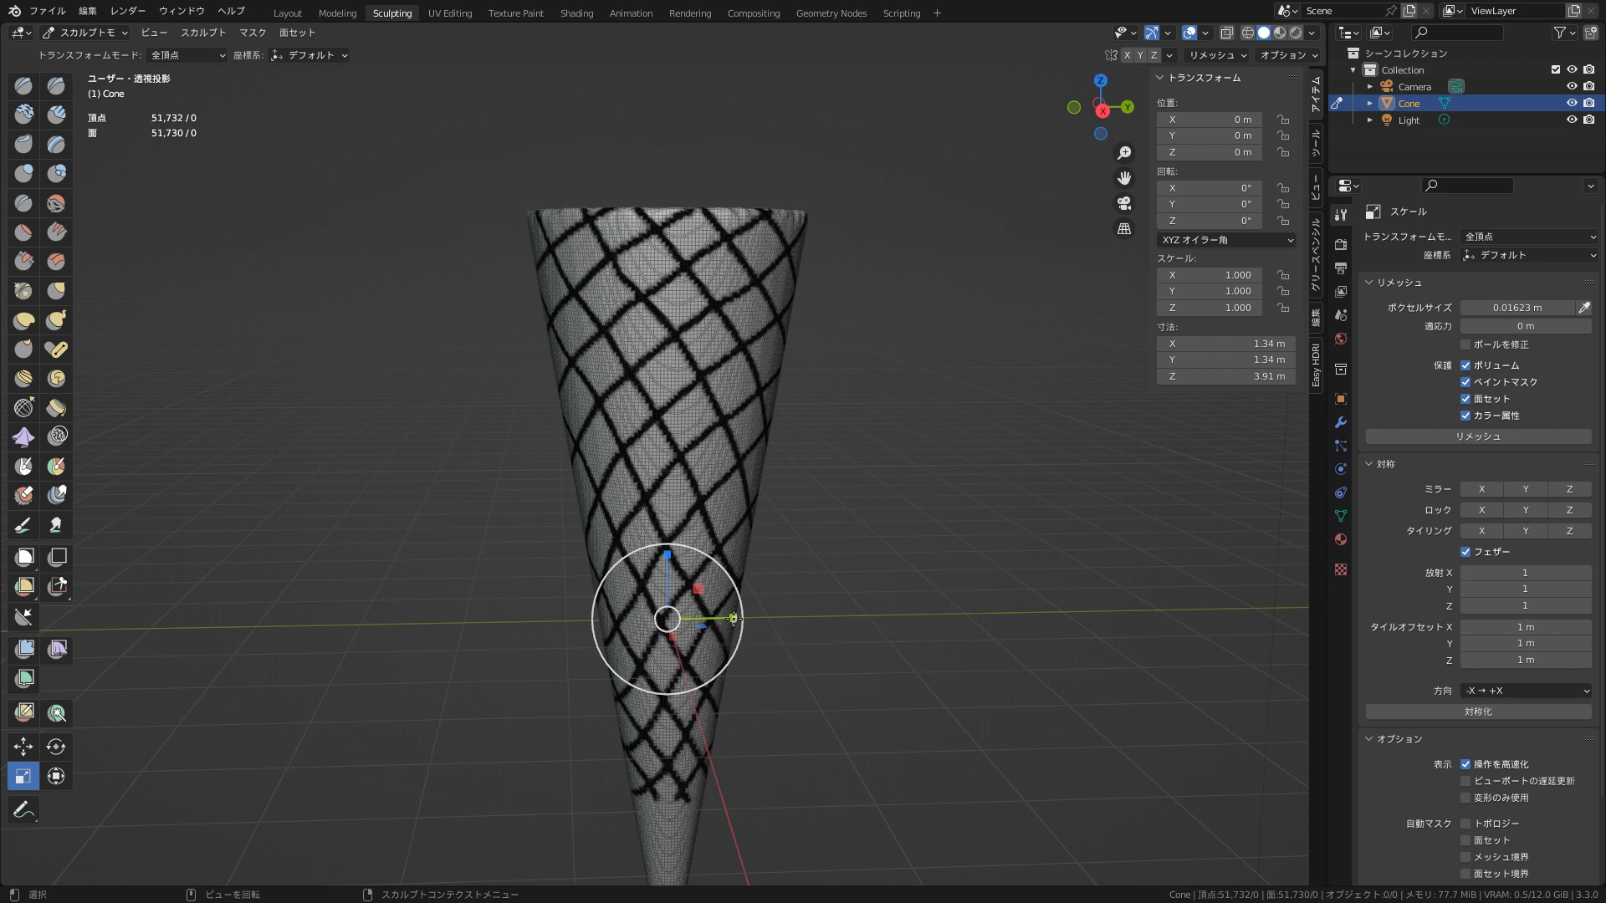
- Scale the unmasked surface along Y to about 1.4 m, and try a YZ-plane enlargement to about 1.5 × 4.2 m before undoing that enlargement
mouse_move(734, 617)
left_mouse_down()
mouse_move(757, 617)
mouse_move(744, 617)
left_mouse_up()
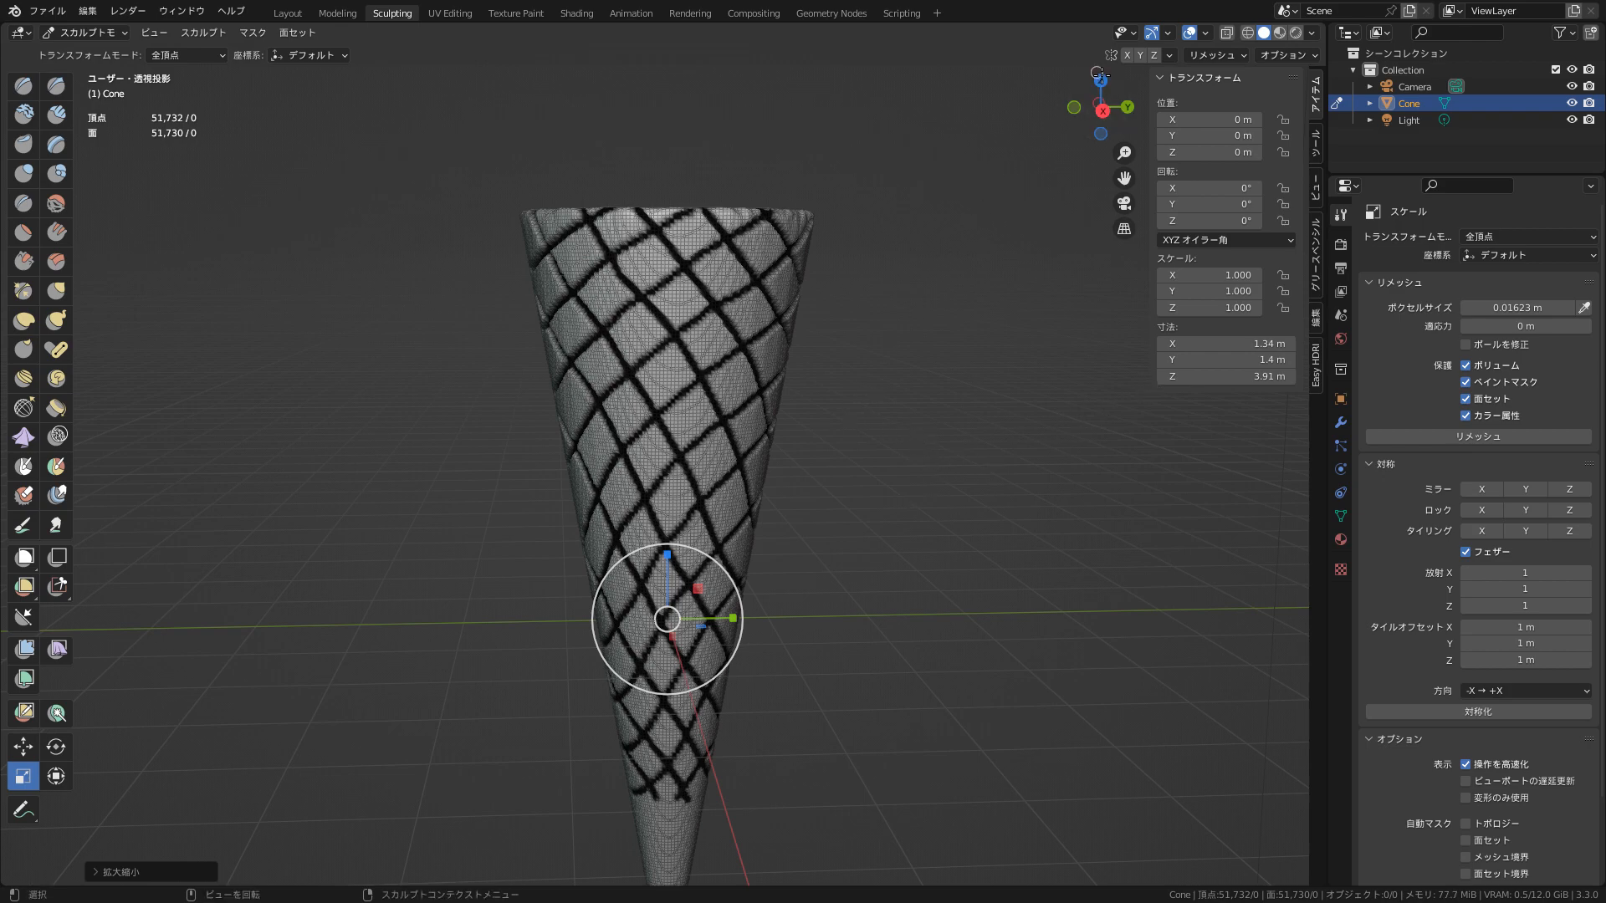
left_click_drag(1101, 100, 1046, 201)
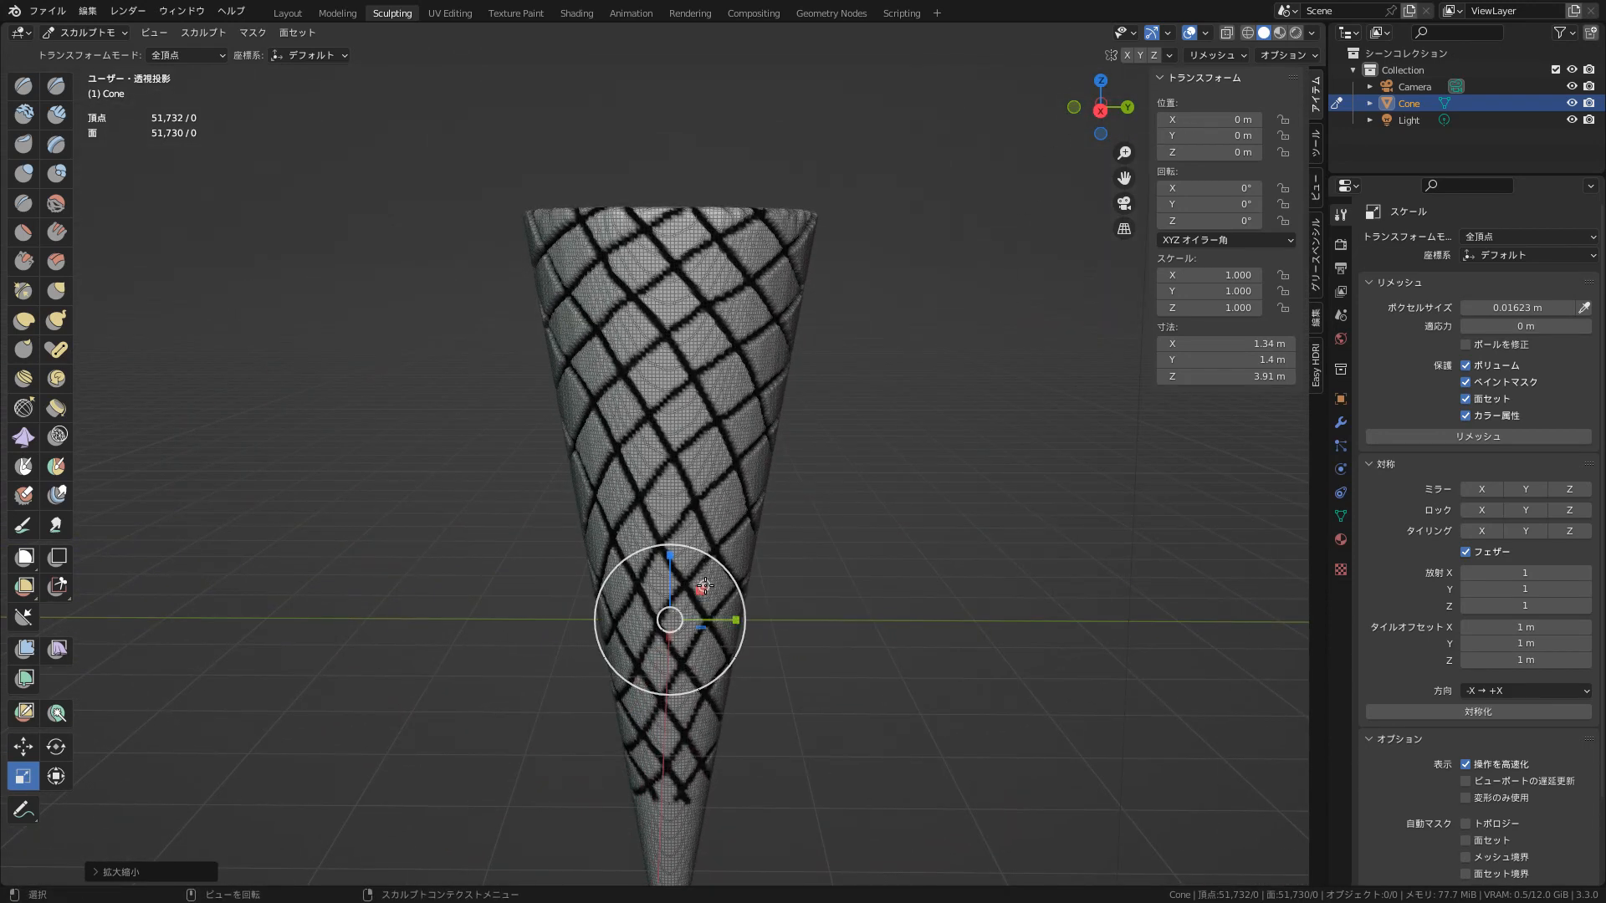
left_click_drag(701, 588, 704, 585)
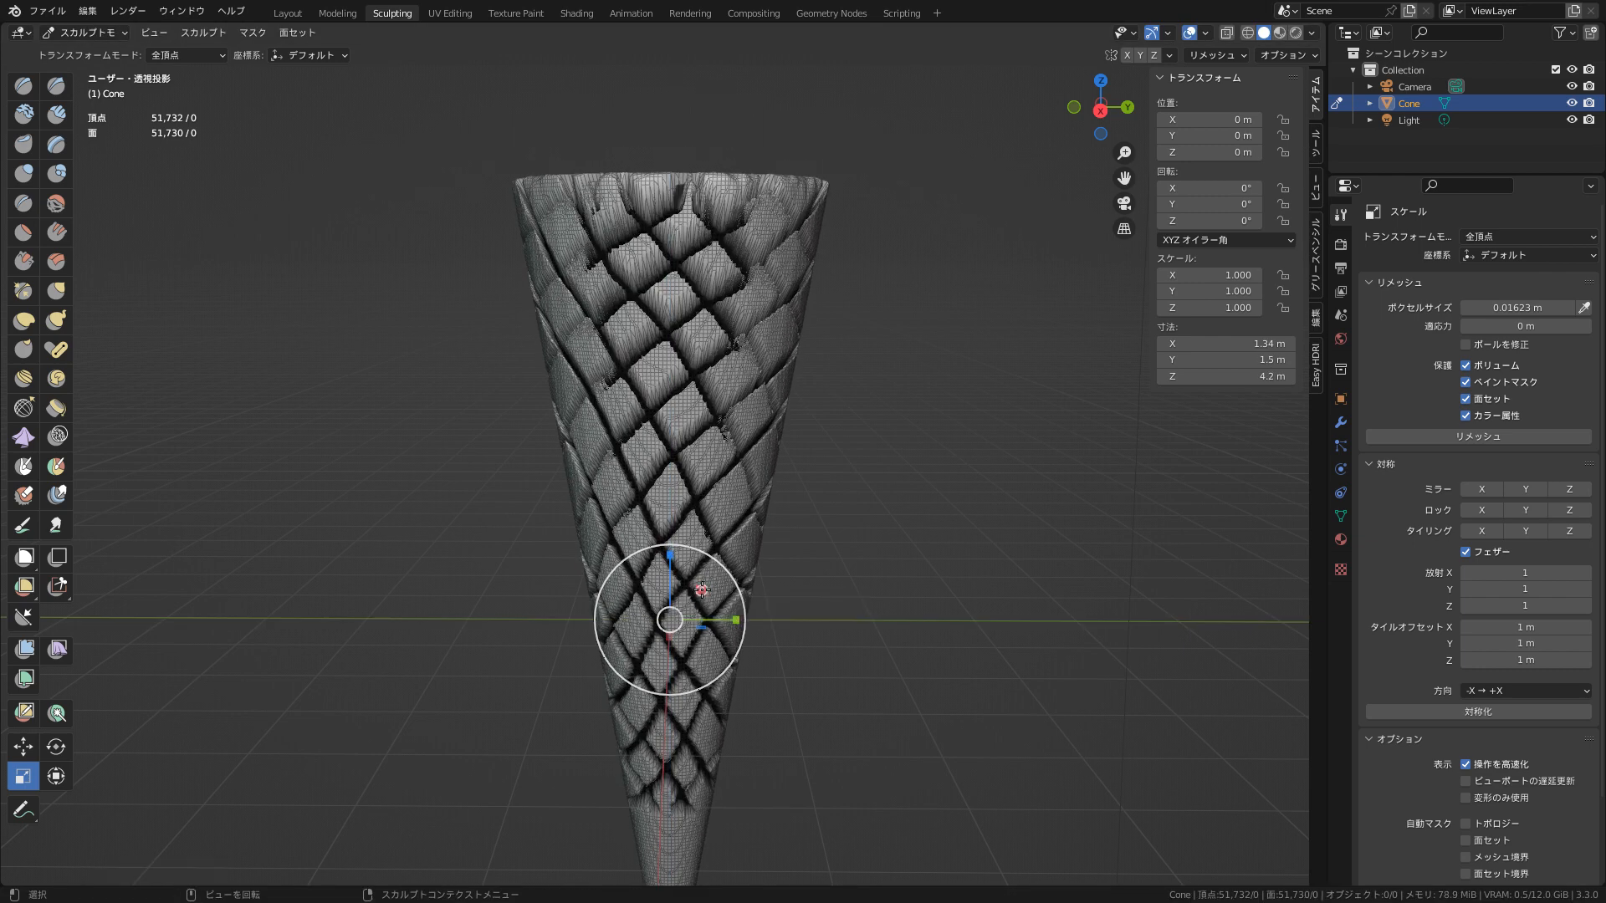
left_click(88, 11)
left_click(99, 32)
left_click(87, 15)
left_click(95, 36)
left_click(88, 11)
left_click(89, 33)
left_click(88, 12)
left_click(92, 34)
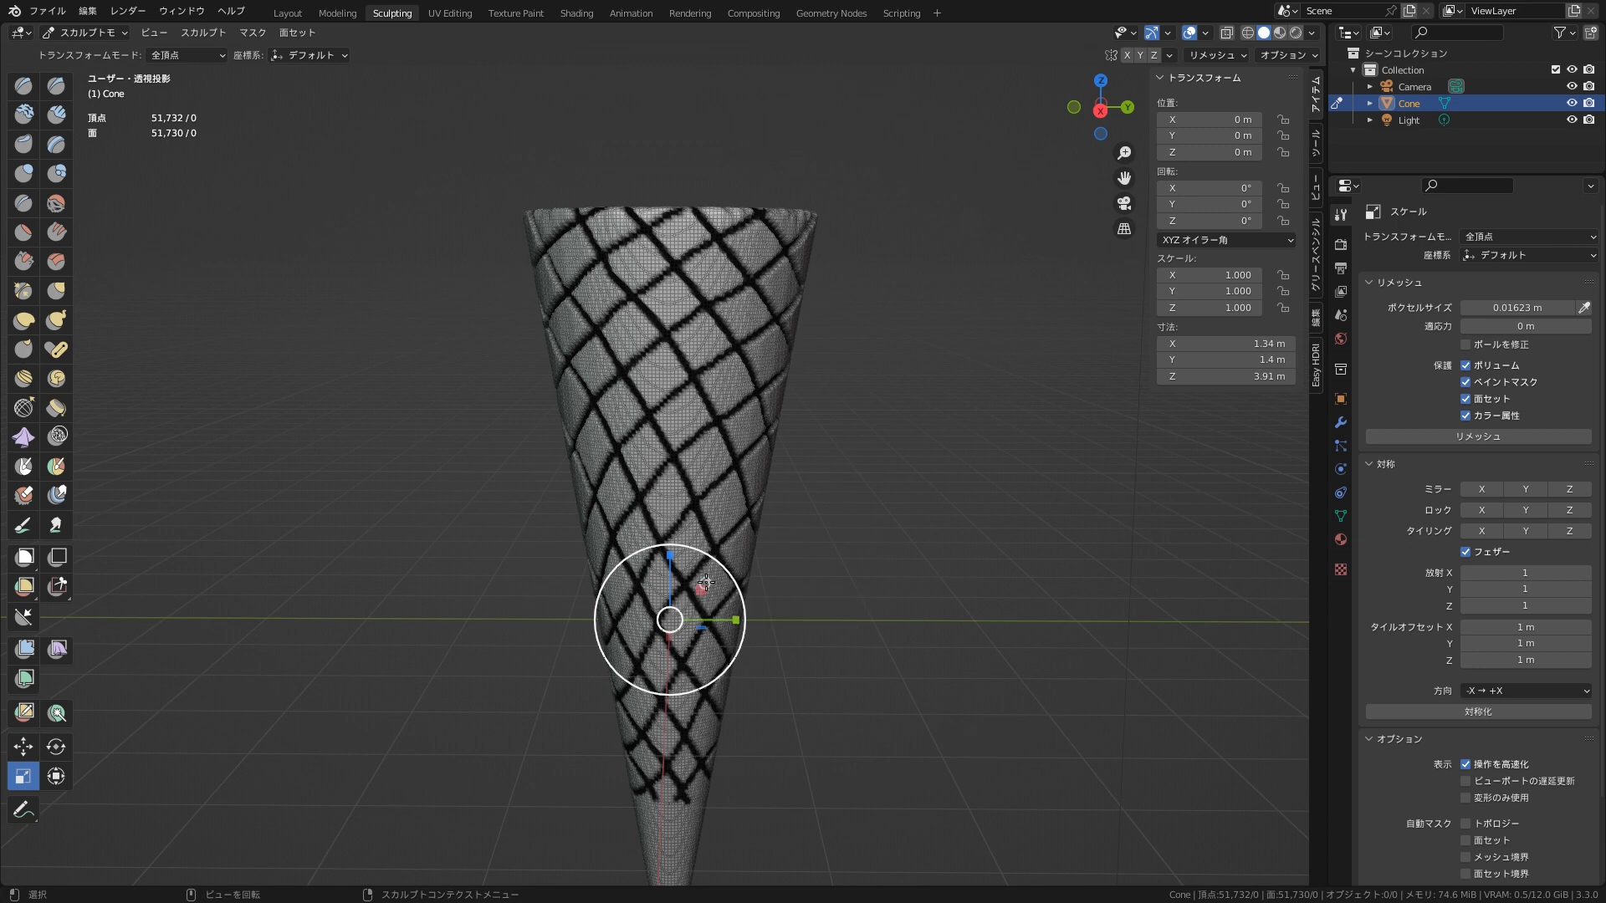
- Try shrinking the unmasked surface in the YZ plane to about 1.33 × 3.81 m and undo it
left_click_drag(708, 580, 707, 581)
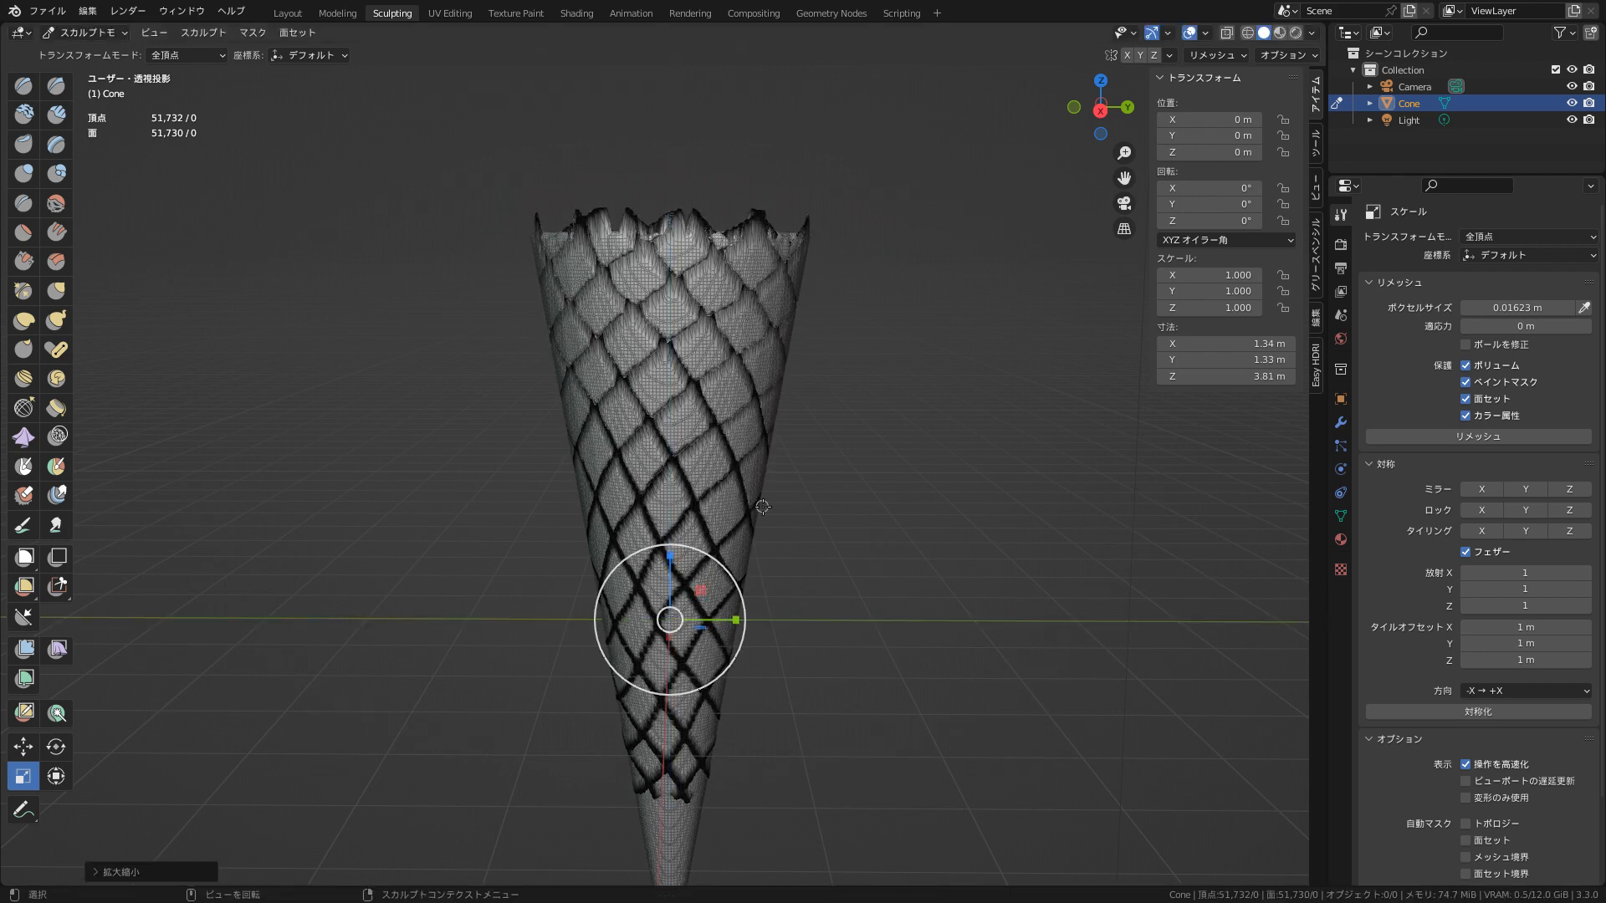
left_click(91, 11)
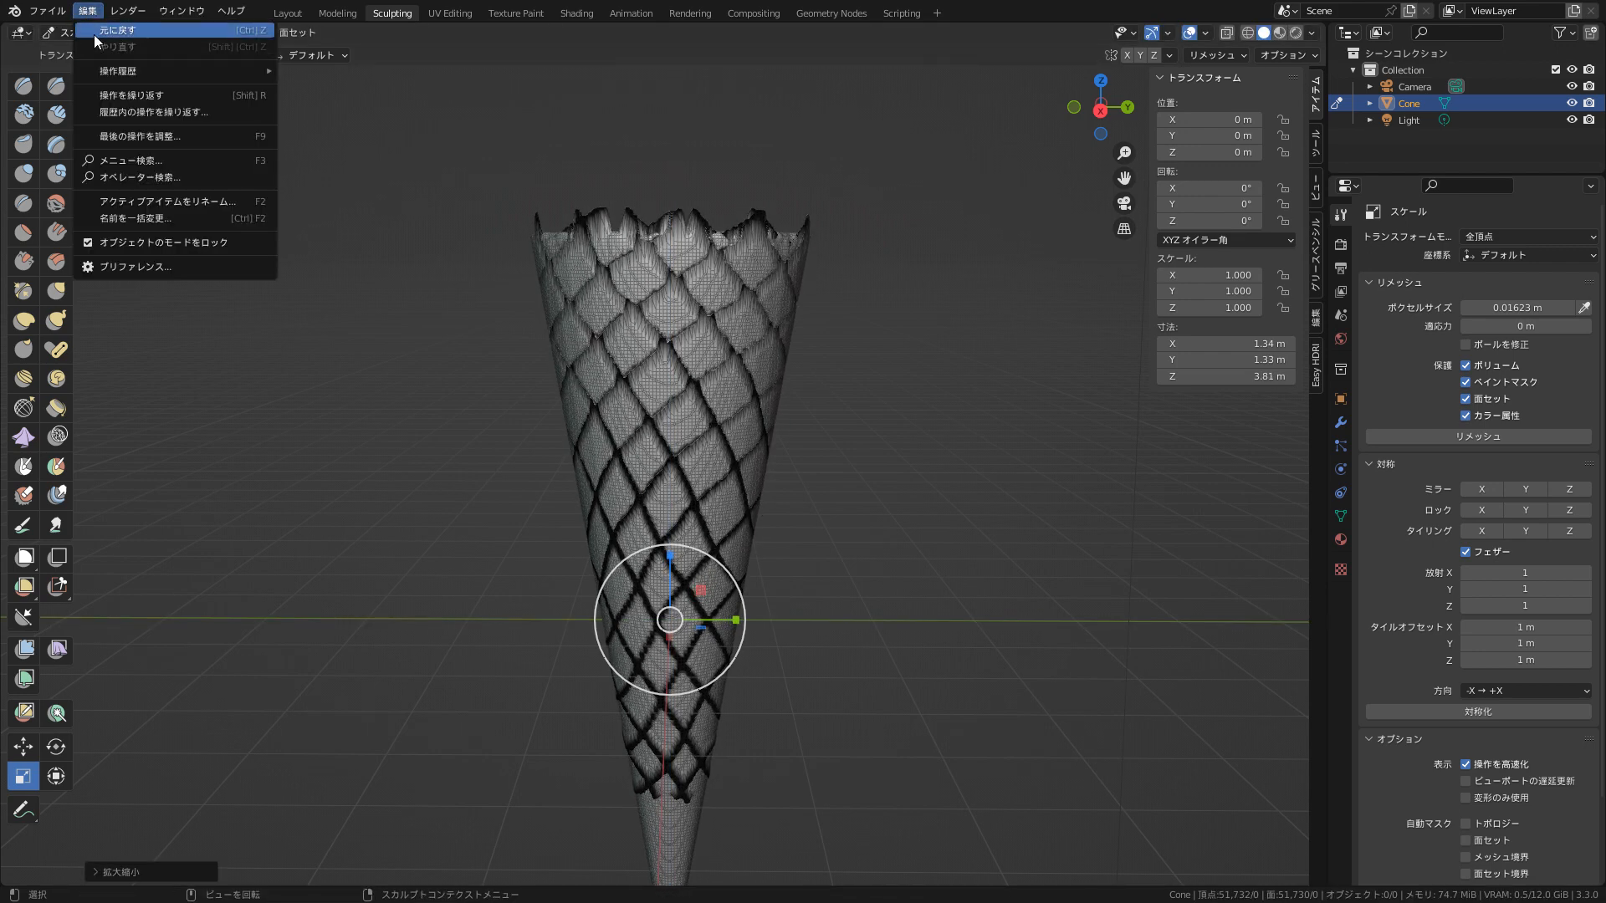
left_click(93, 37)
left_click(88, 11)
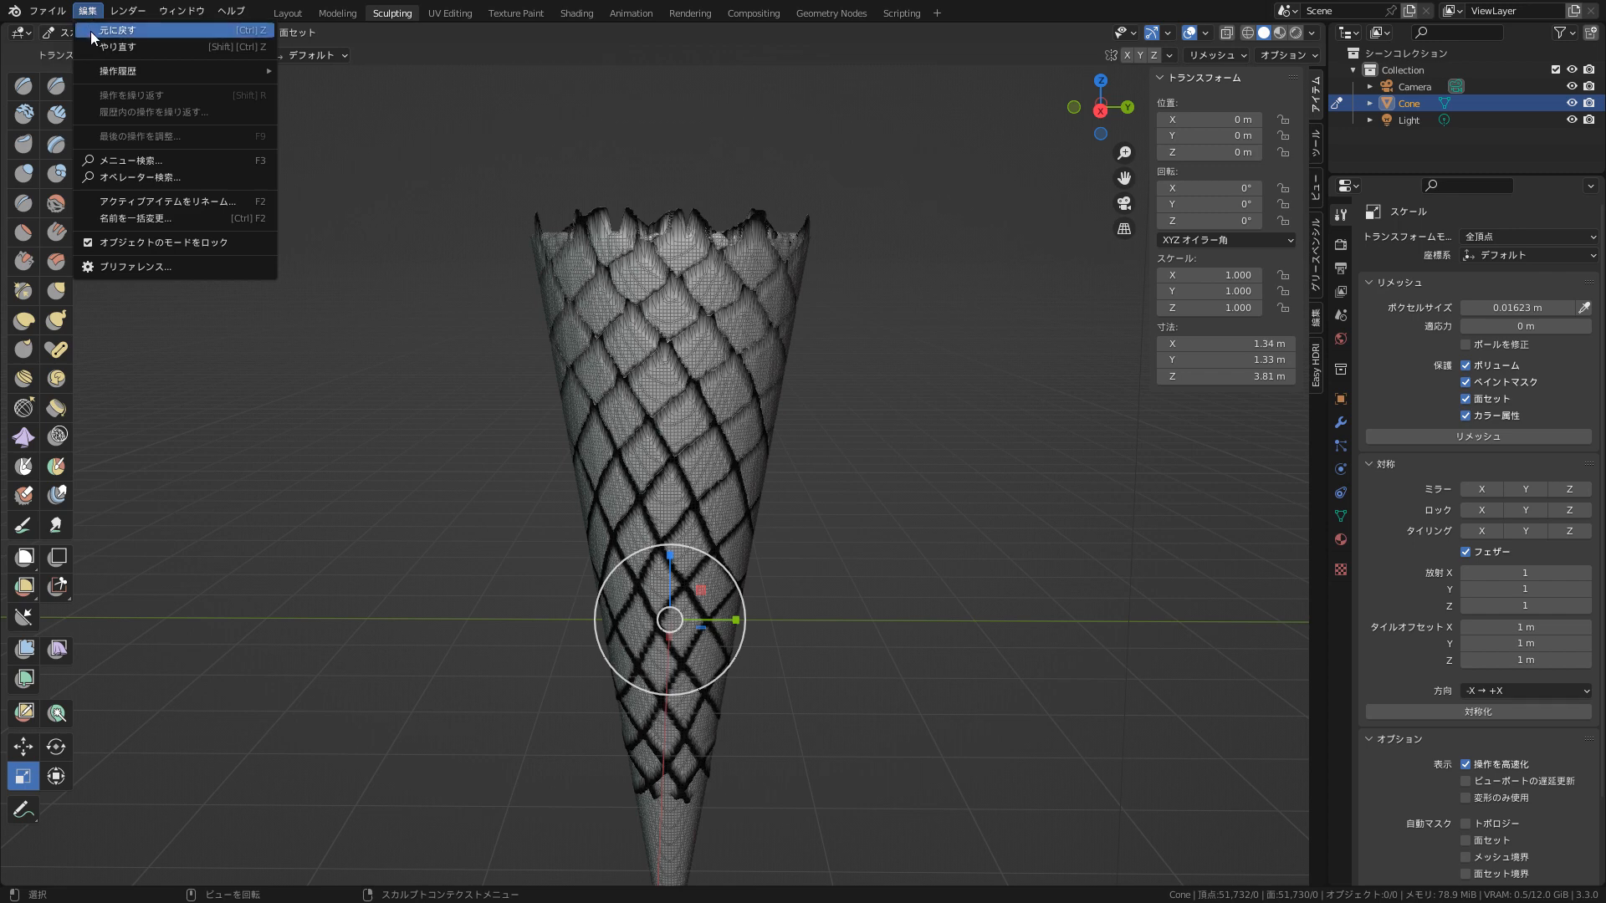
left_click(90, 32)
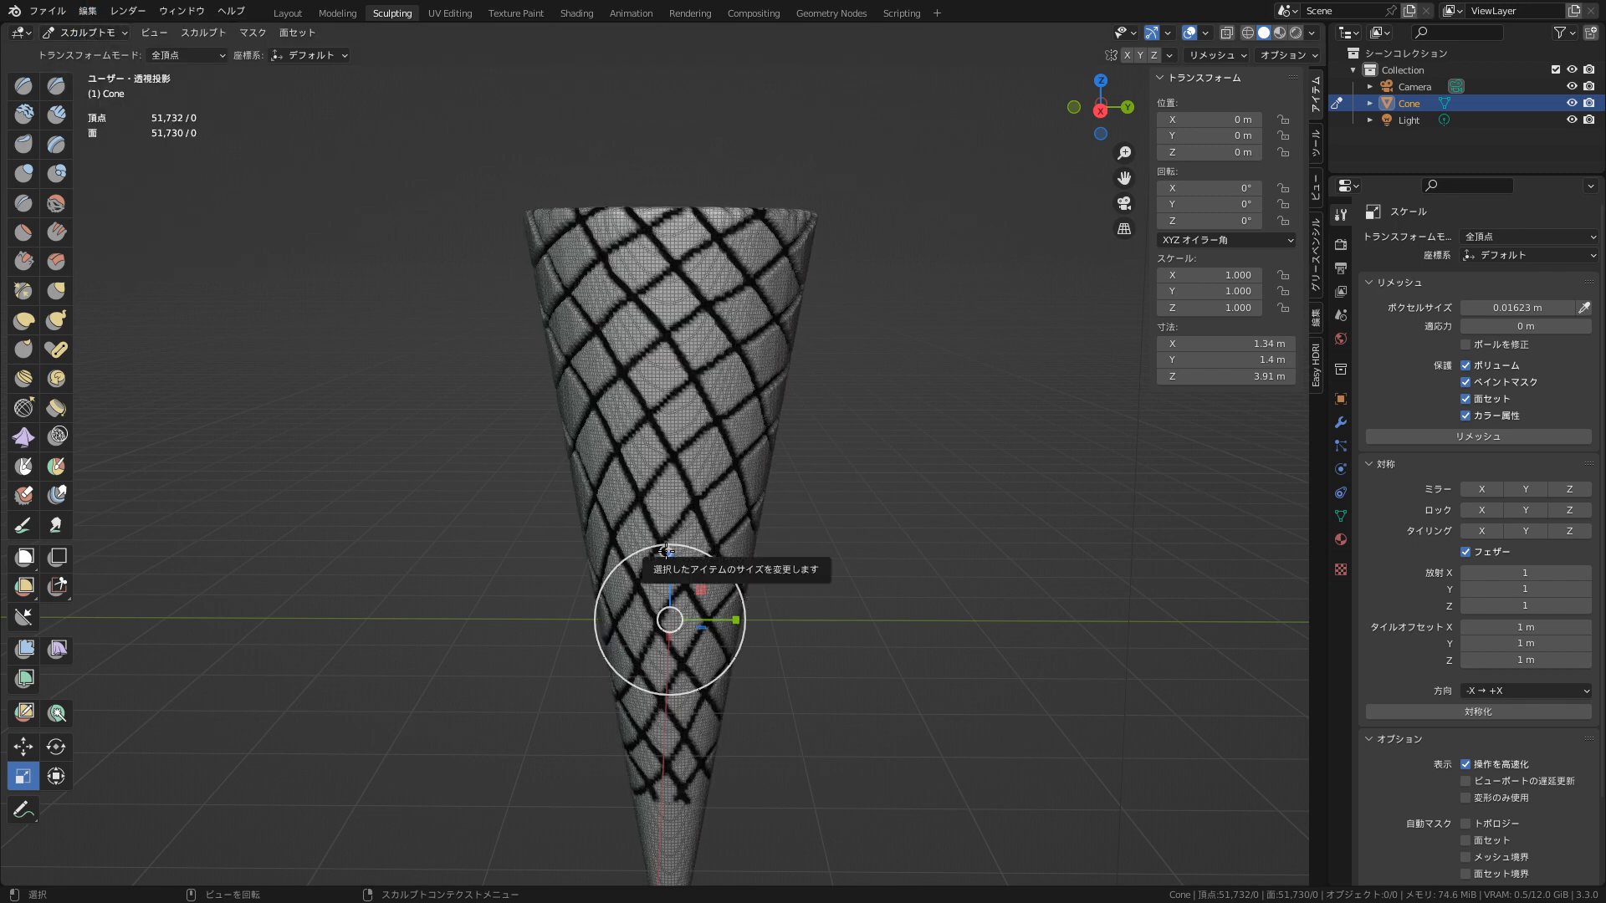
- Try stretching the unmasked surface along Z to about 4.01 m and undo it
left_click_drag(664, 549, 543, 461)
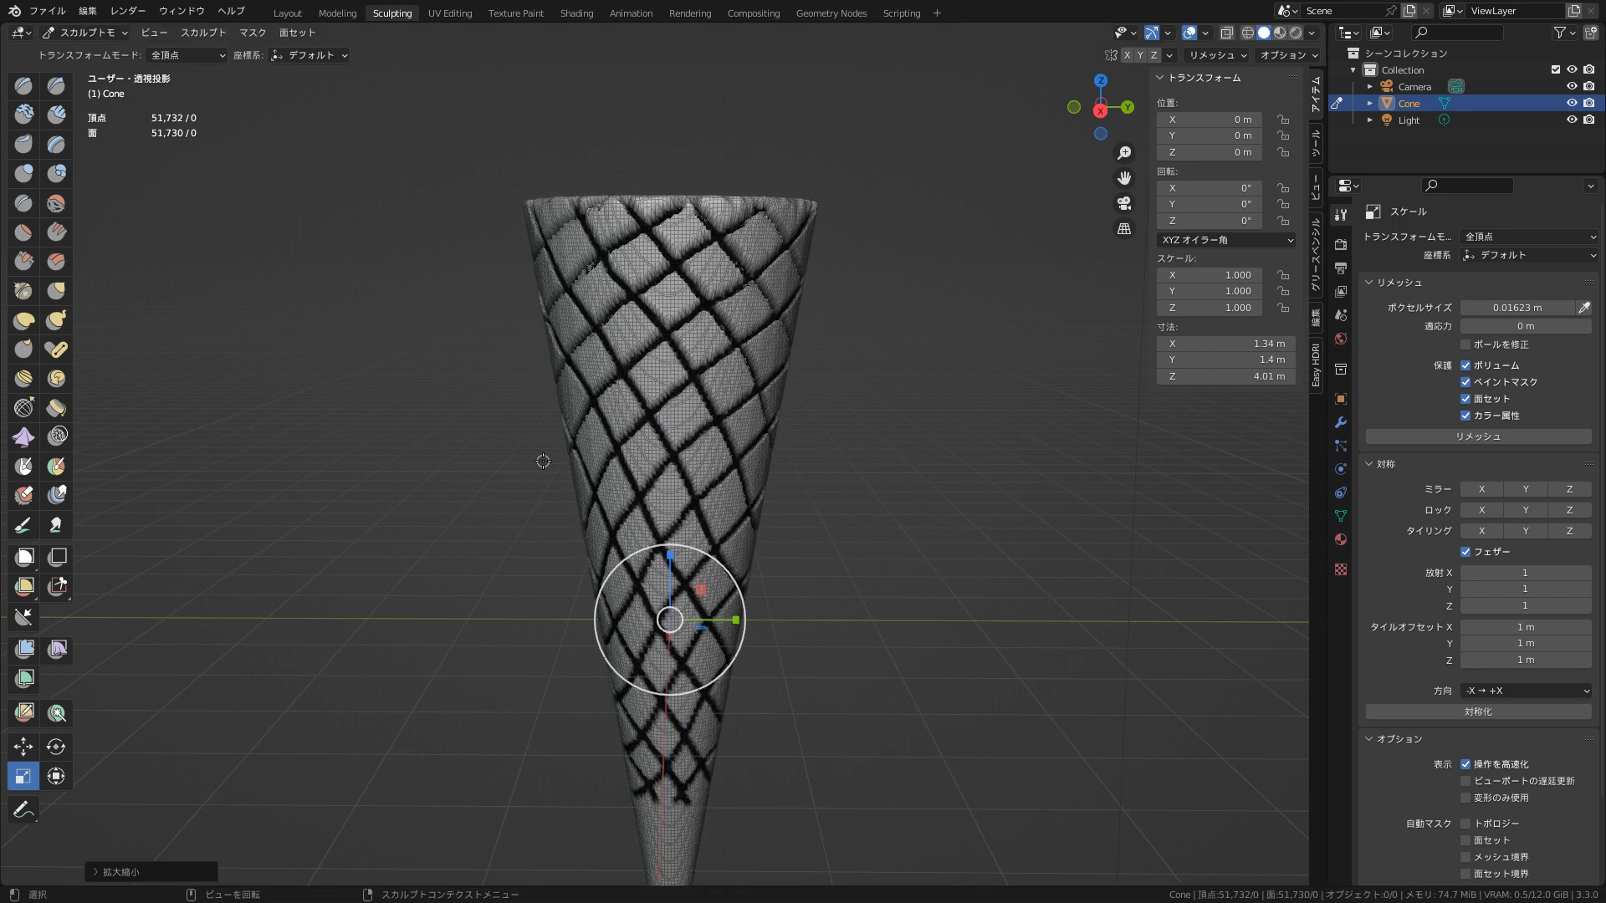
left_click(92, 14)
left_click(92, 36)
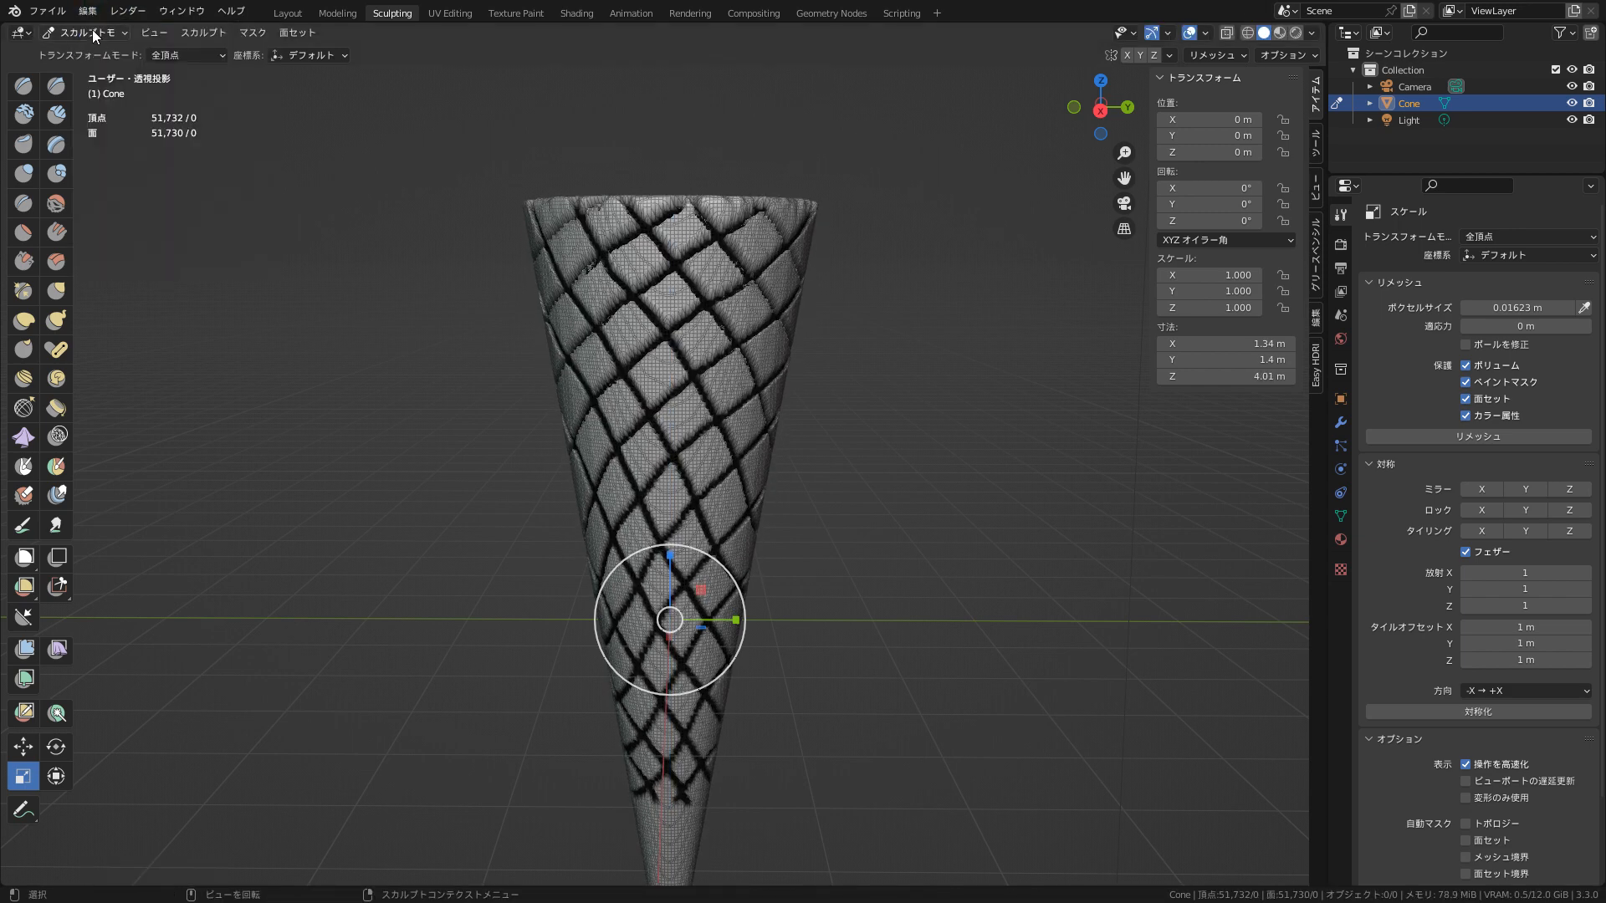
left_click(89, 12)
left_click(92, 33)
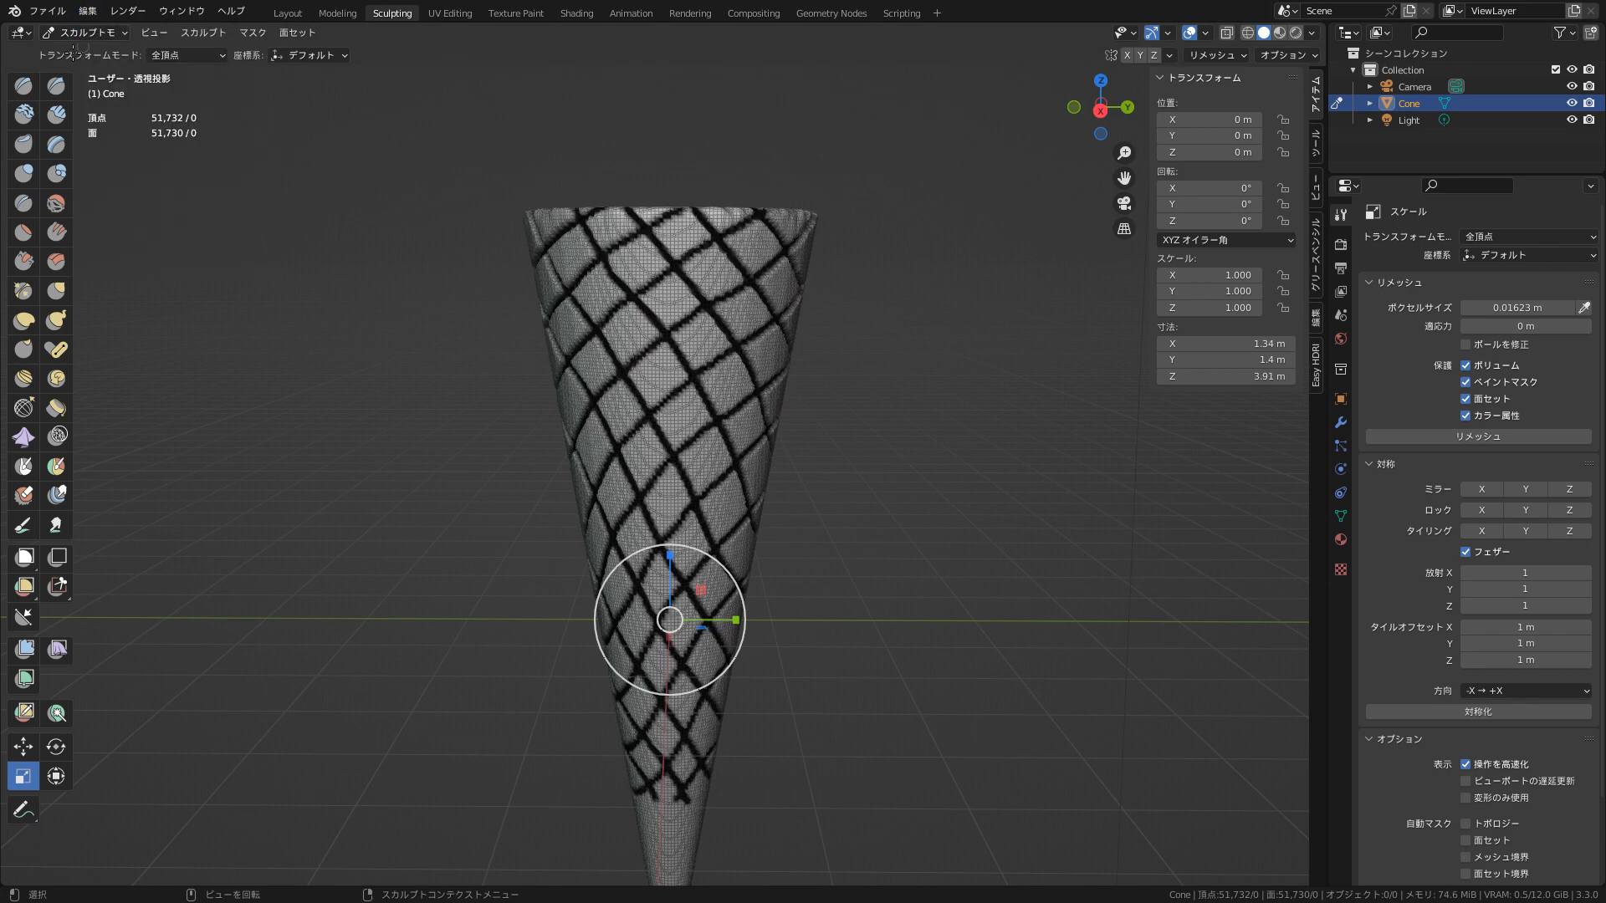
- Undo the remaining Y-axis scaling of the cone while keeping the criss-cross mask
left_click(90, 13)
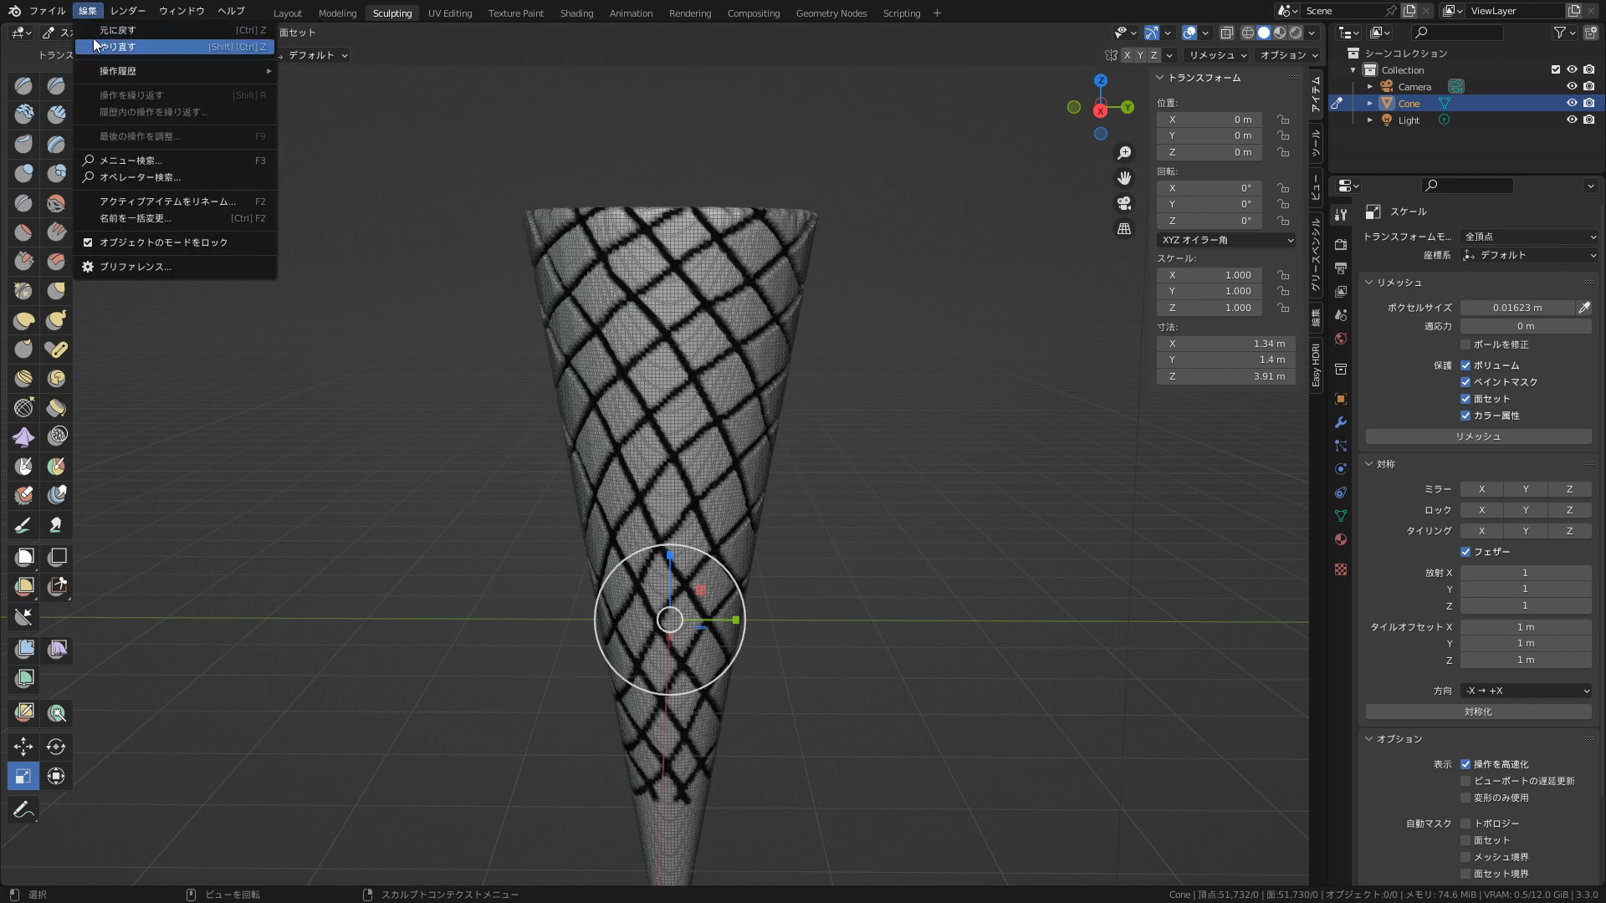
left_click(93, 15)
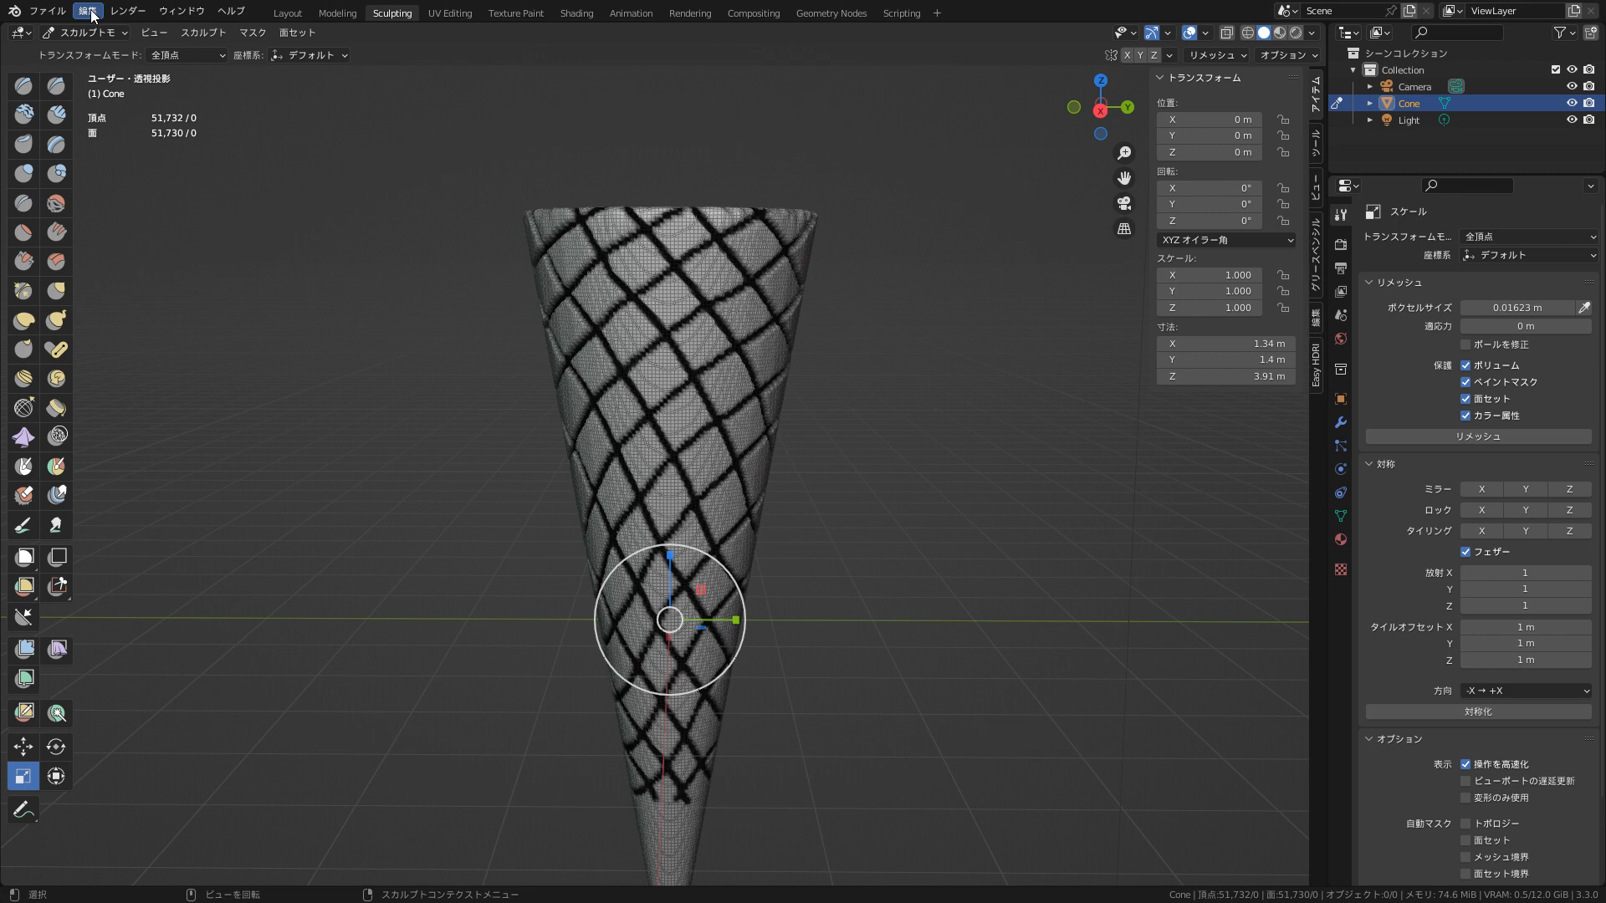
left_click(93, 15)
left_click(91, 30)
left_click(89, 14)
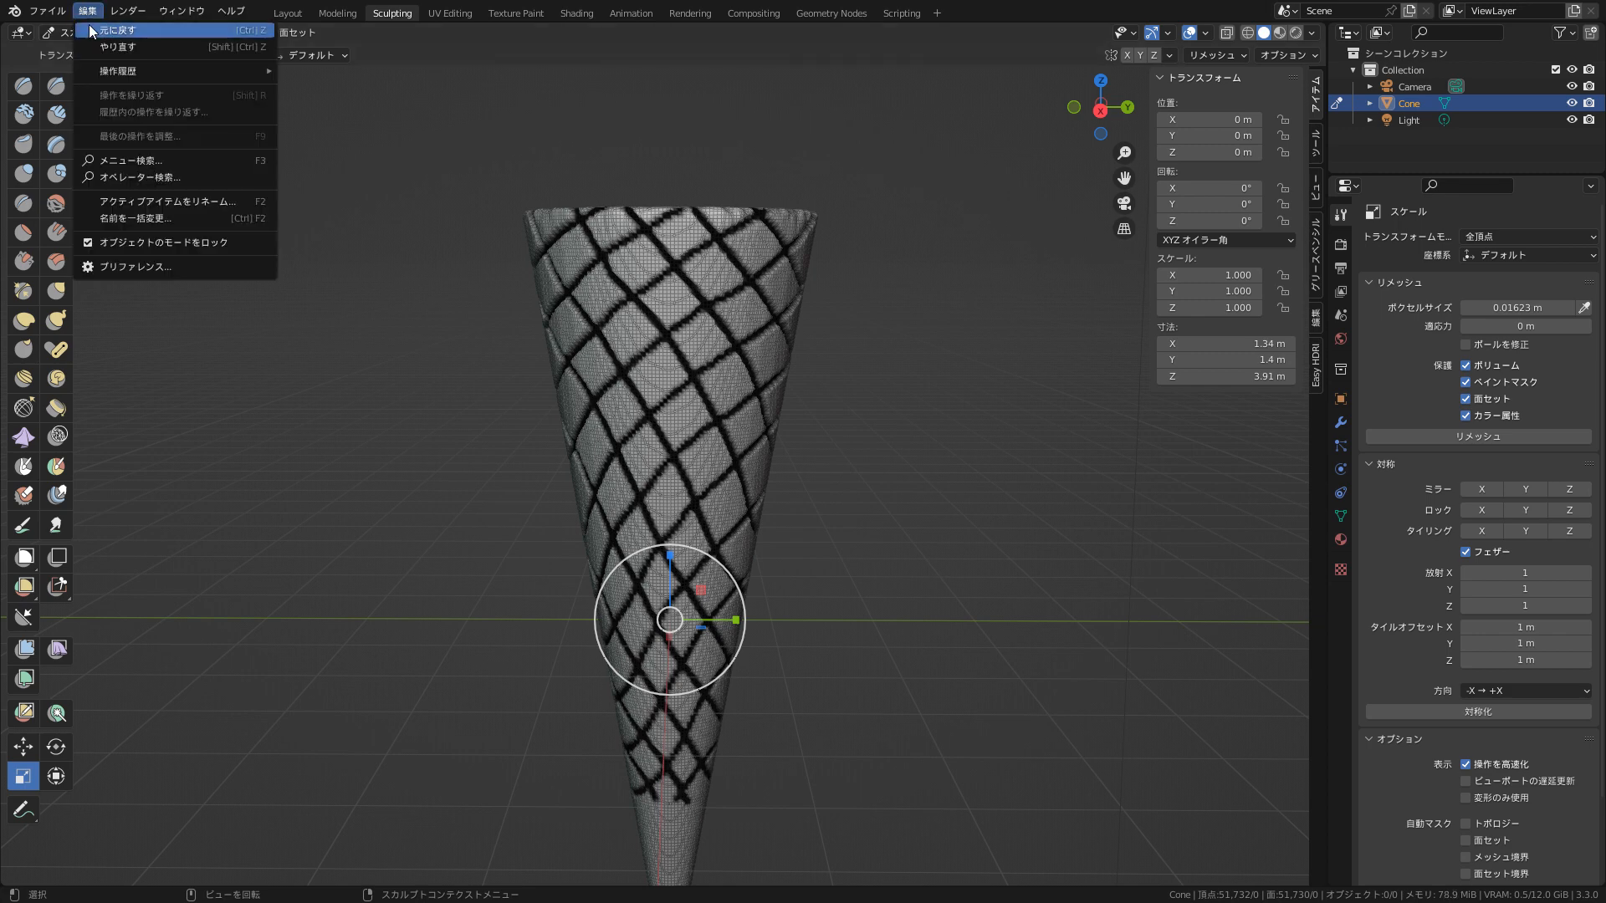
left_click(90, 30)
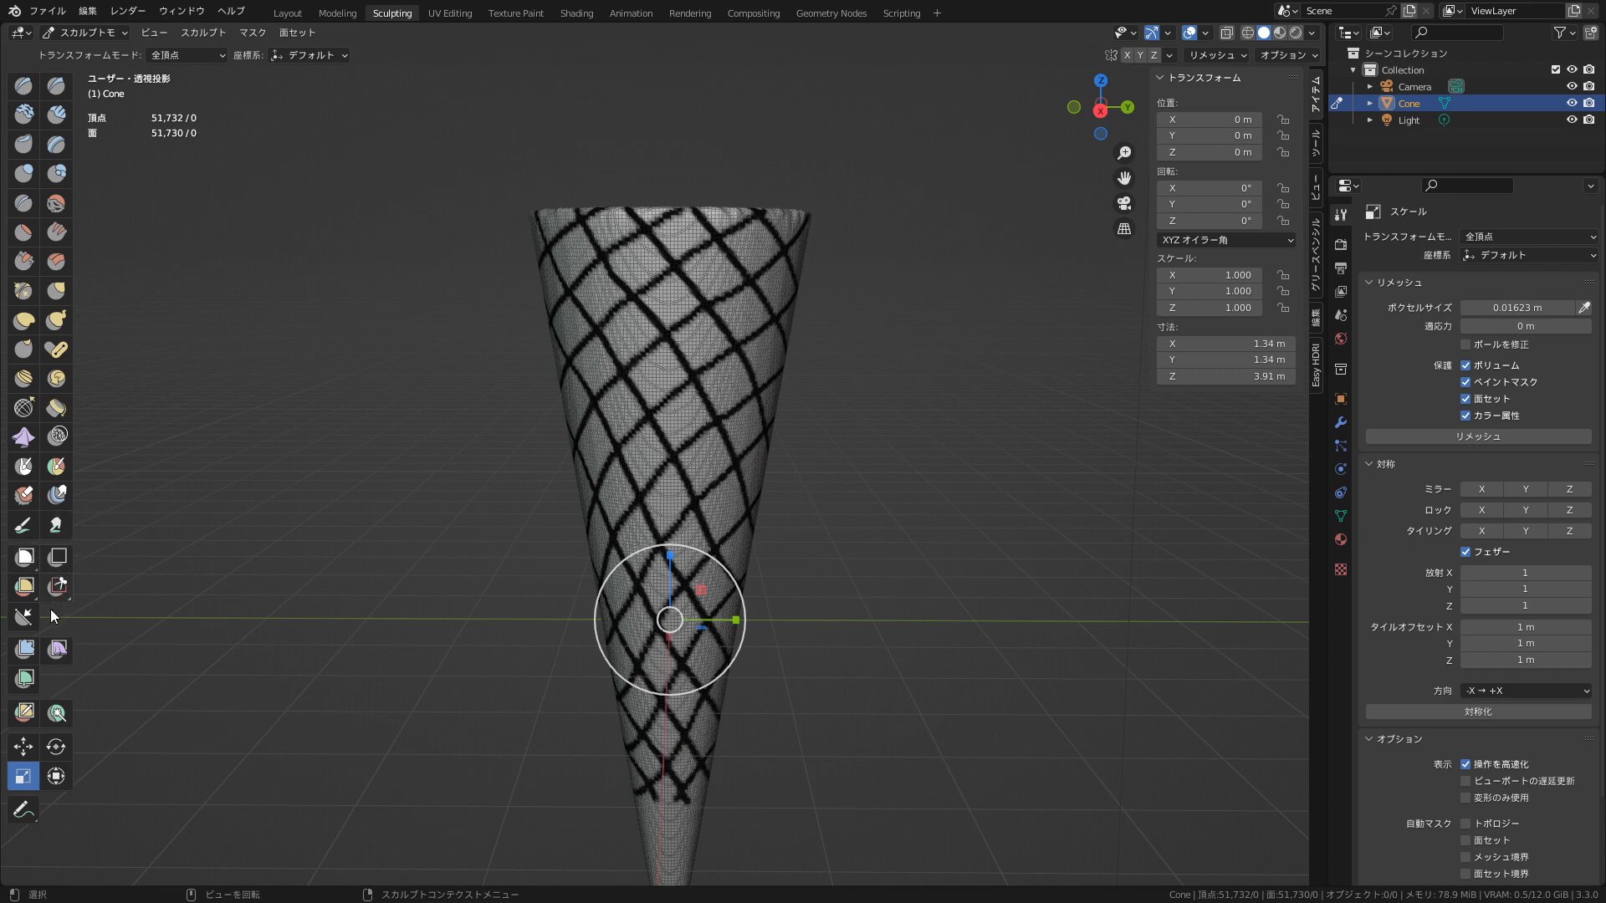
- Try deforming the unmasked cone surface using the Cloth Filter with the Inflate type, and undo it
left_click(57, 654)
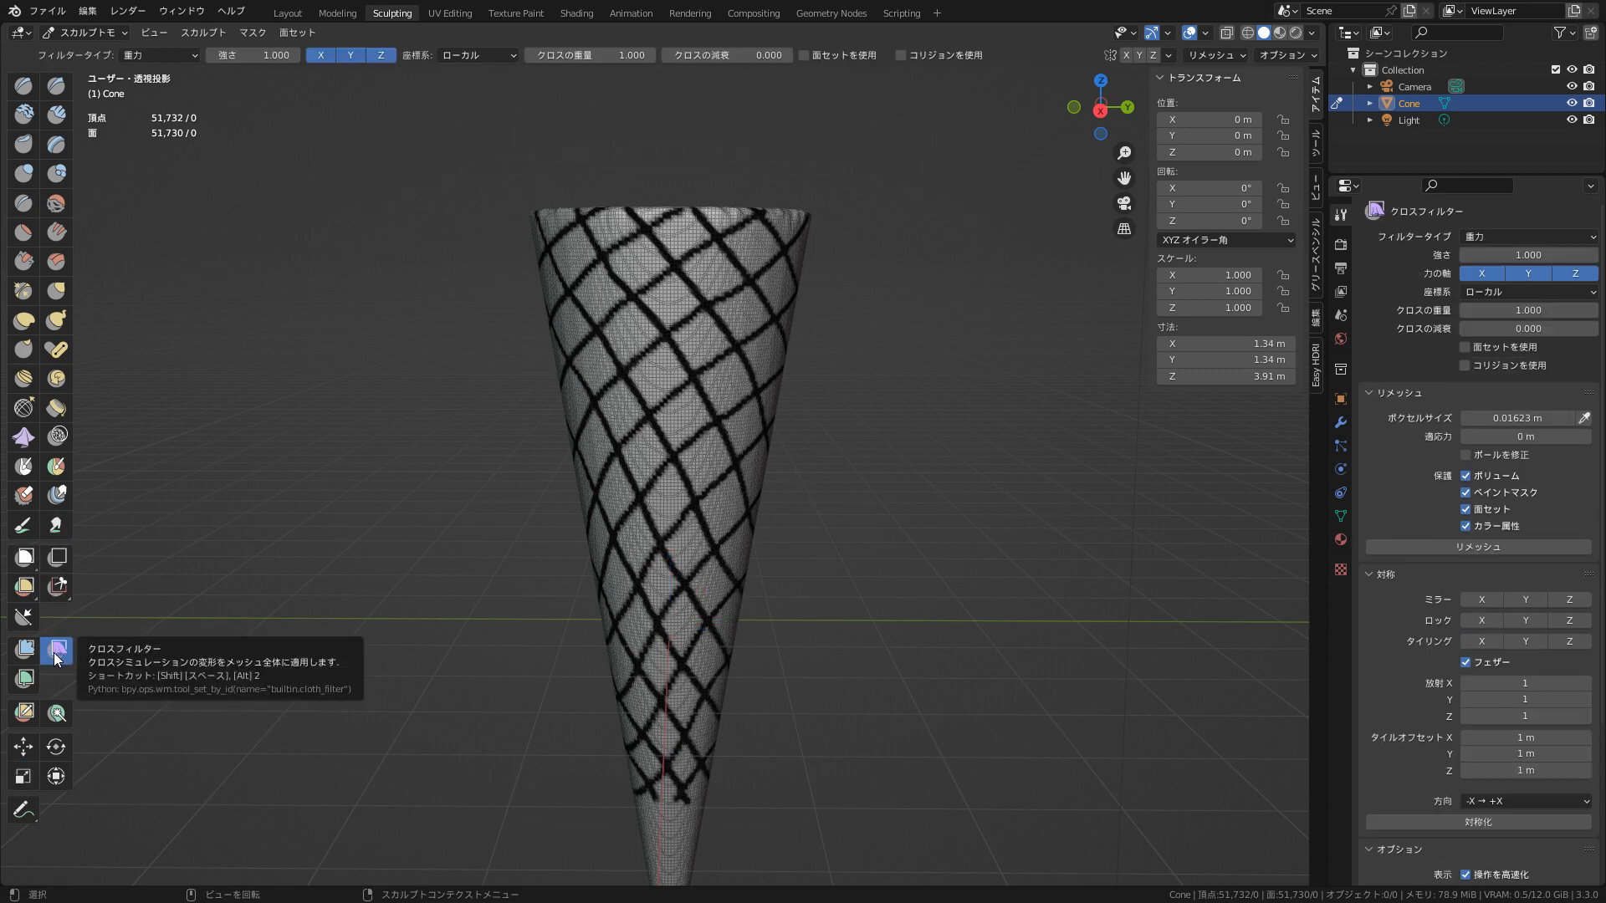
left_click(1548, 240)
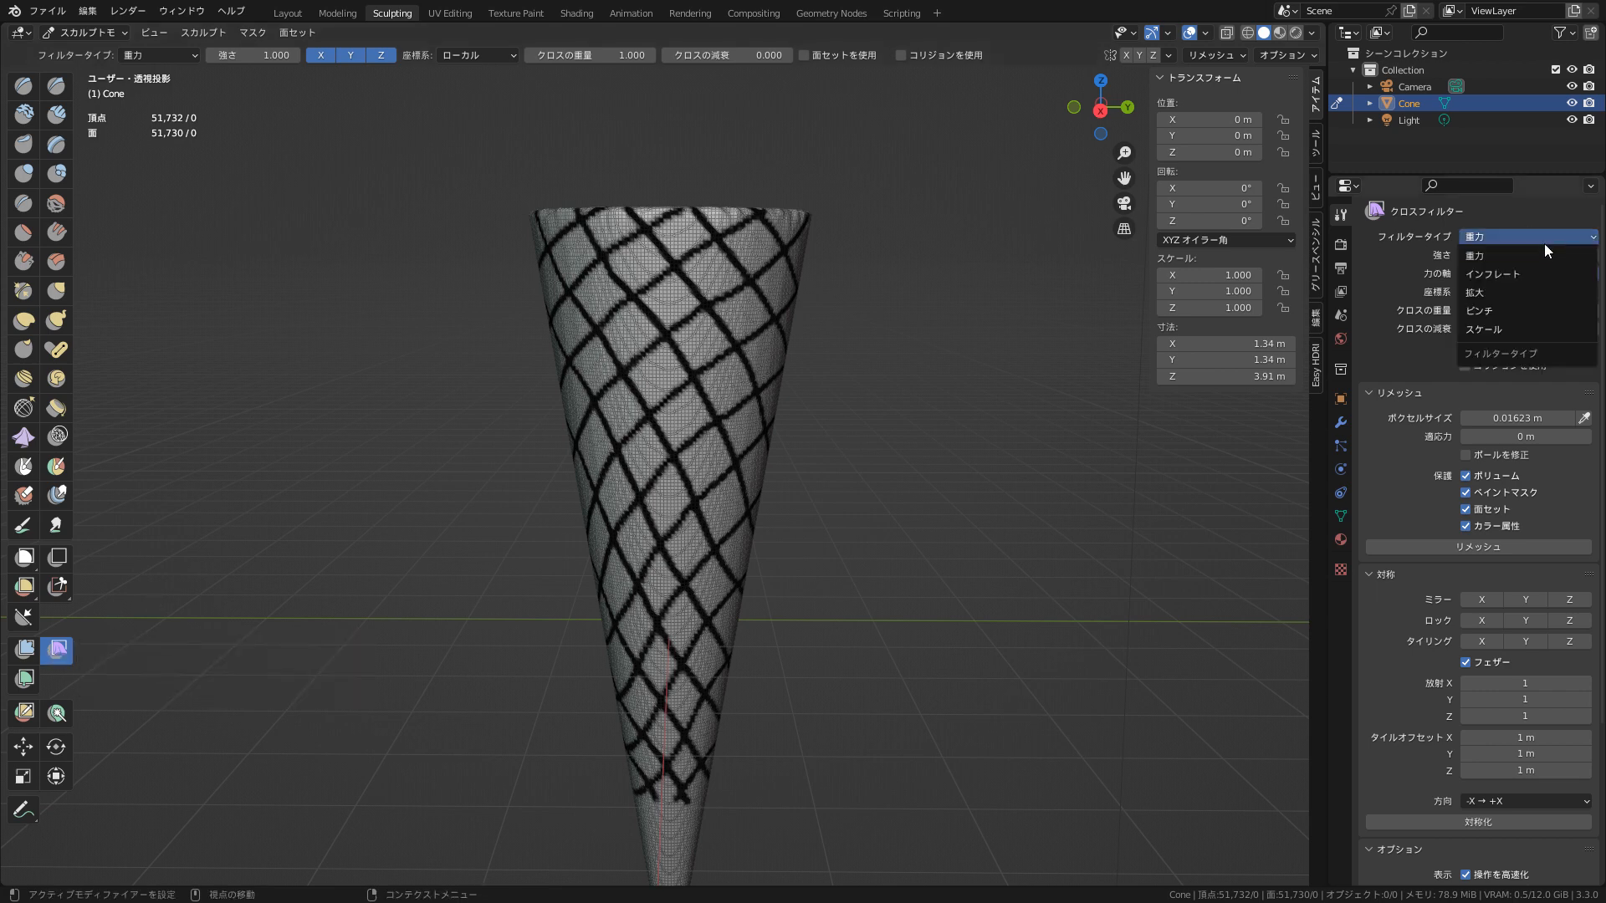
left_click(1534, 279)
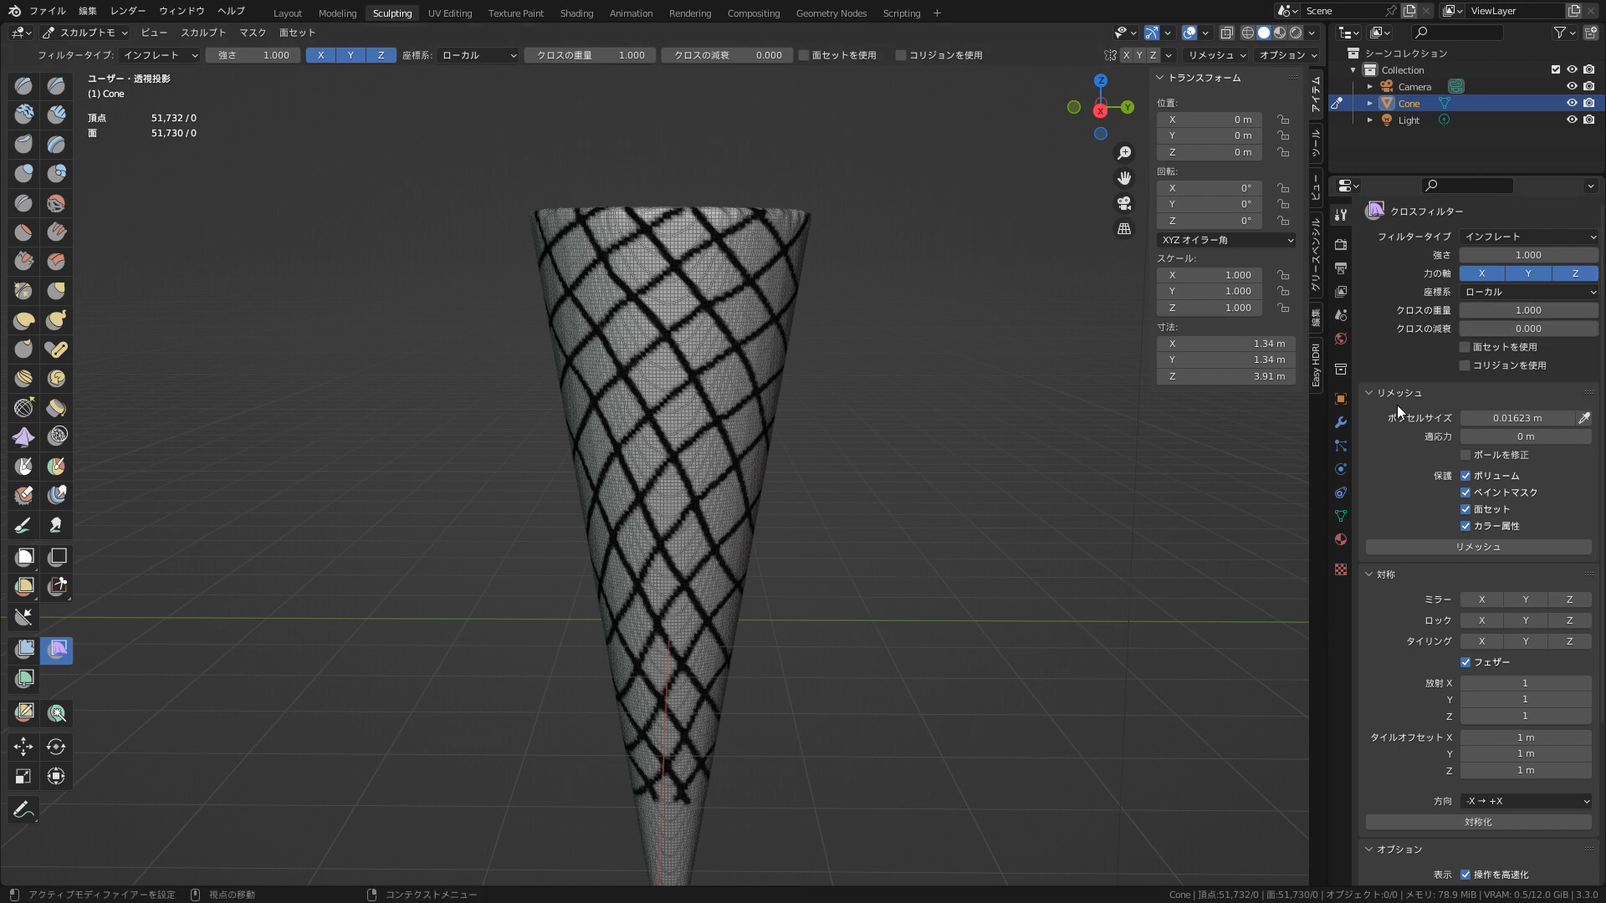
mouse_move(896, 602)
left_mouse_down()
mouse_move(954, 599)
mouse_move(877, 599)
mouse_move(873, 616)
left_mouse_up()
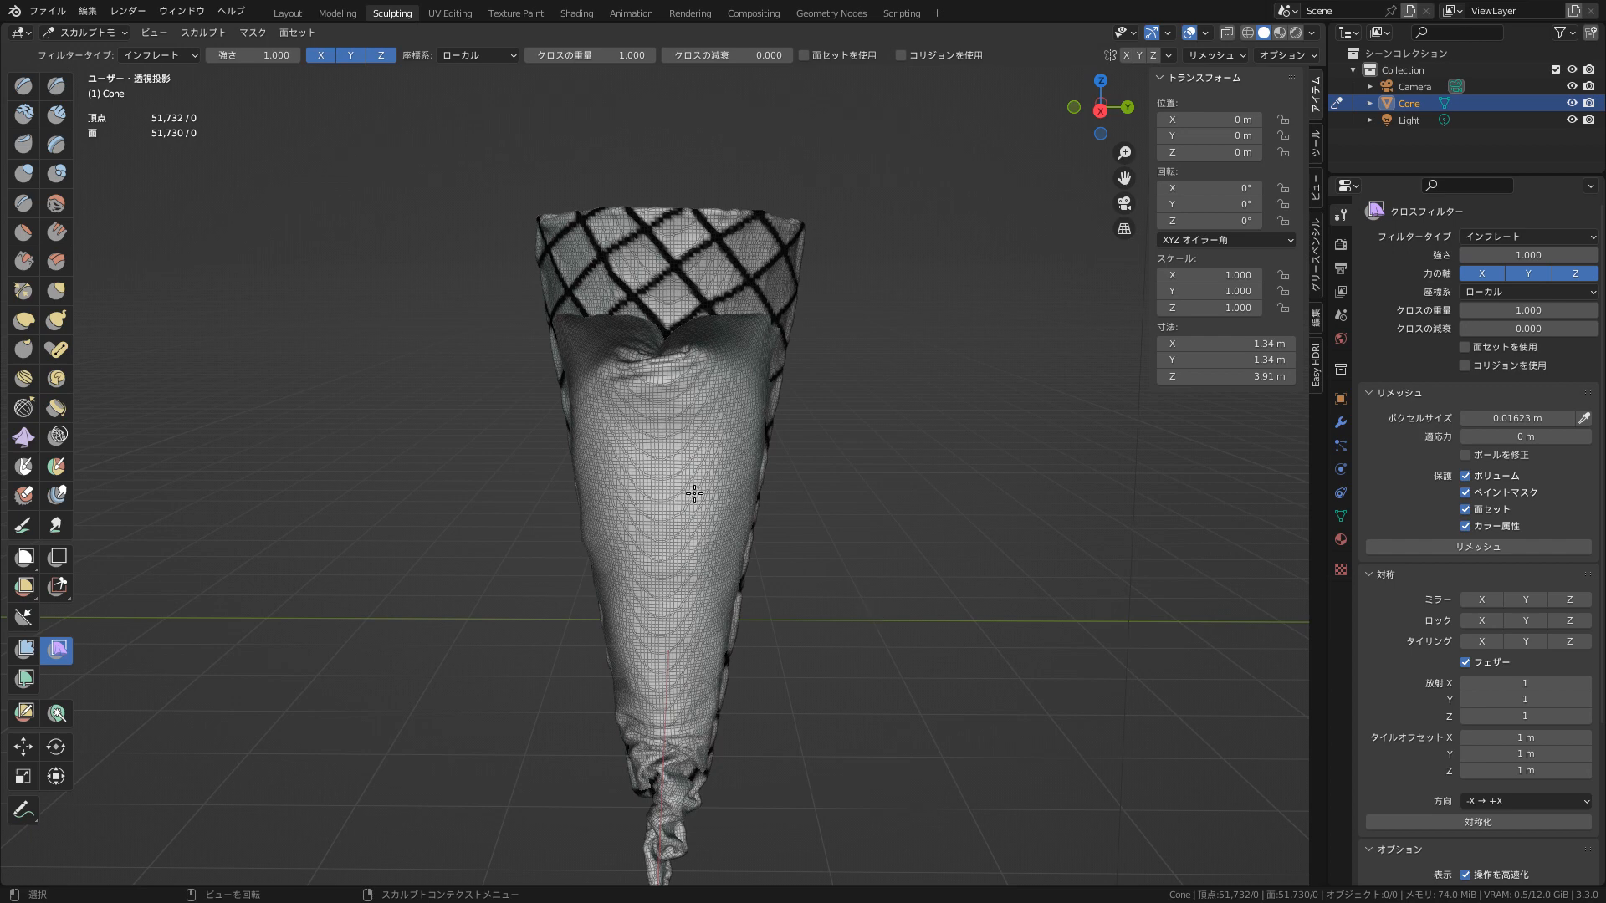
left_click(88, 11)
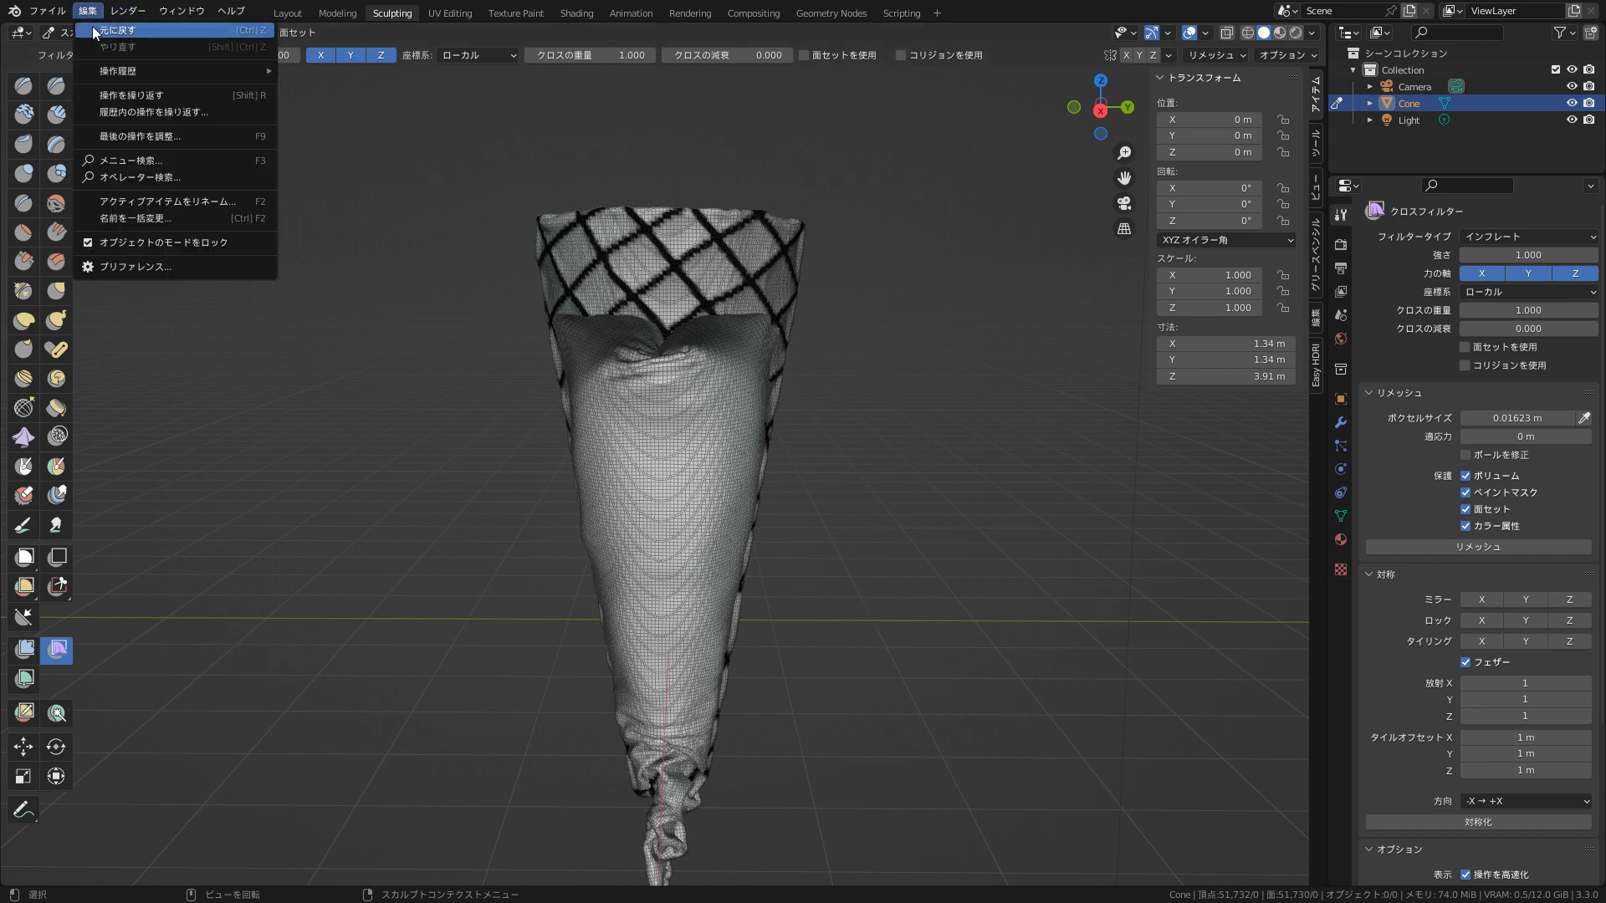
left_click(94, 31)
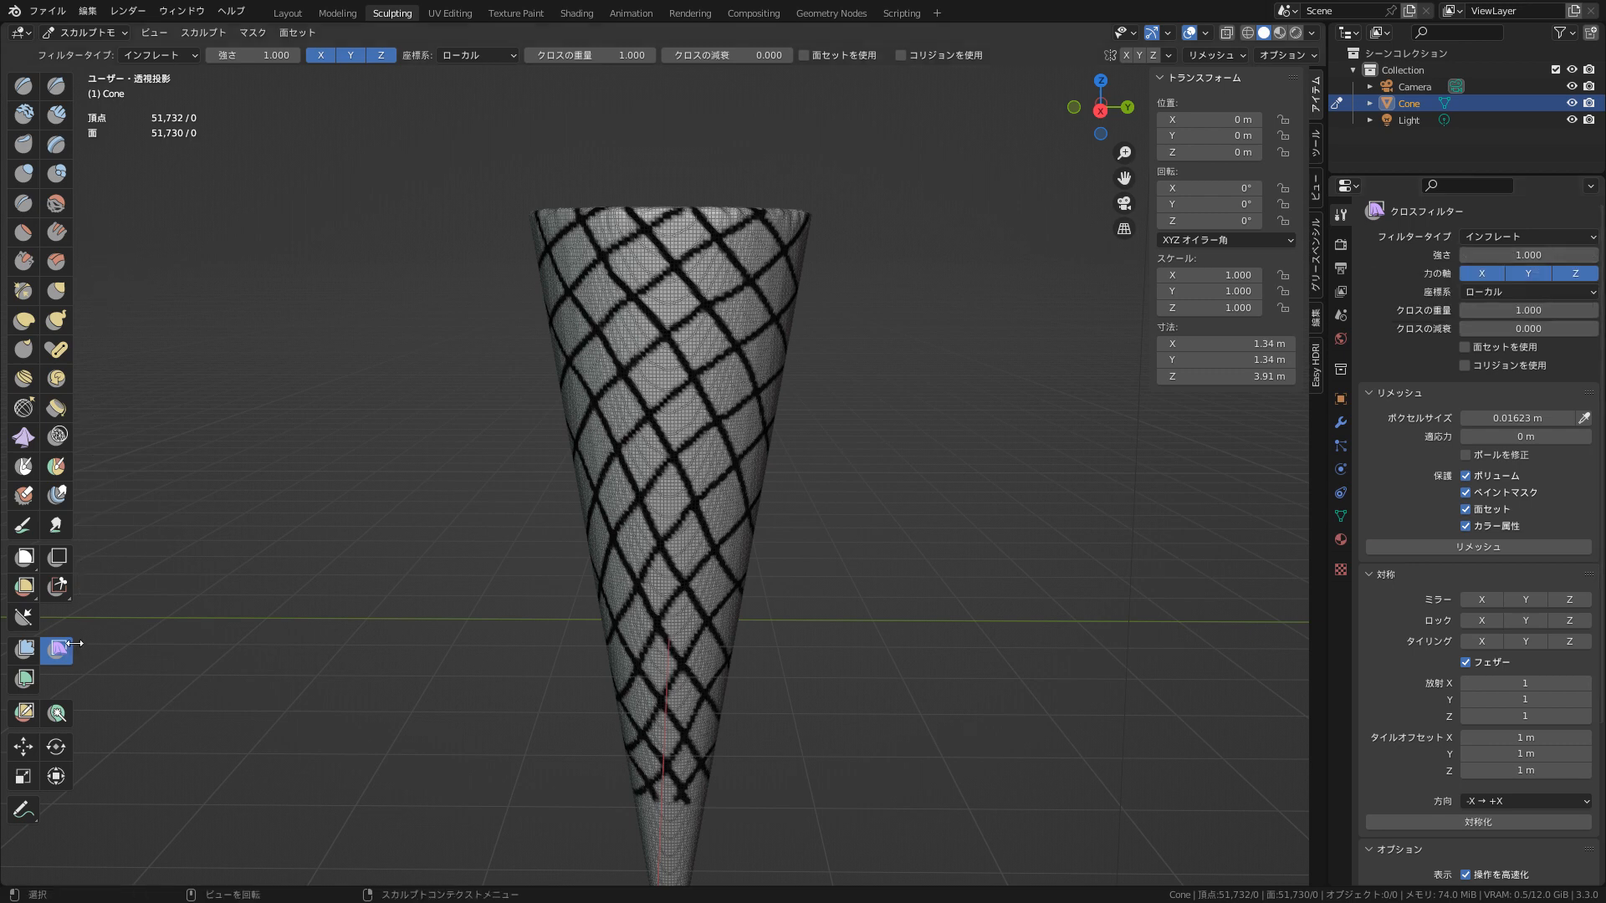
- Examine the settings of the sculpting brushes one after another, from Draw and Clay through Inflate, Smooth and Multi-plane Scrape to Grab
left_click(23, 86)
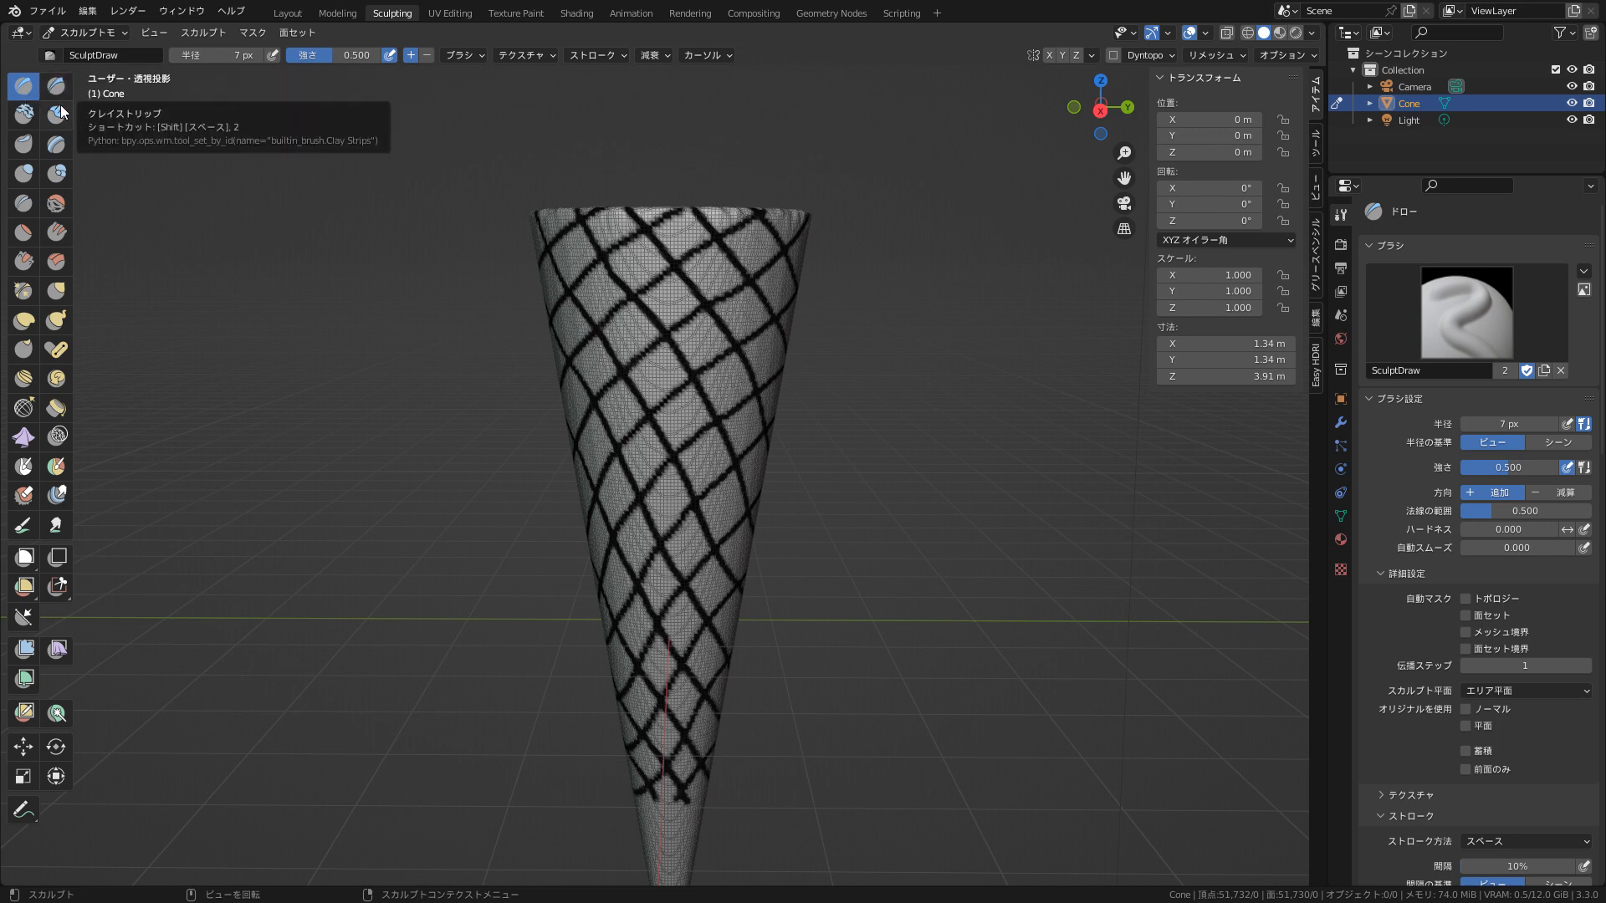
left_click(55, 92)
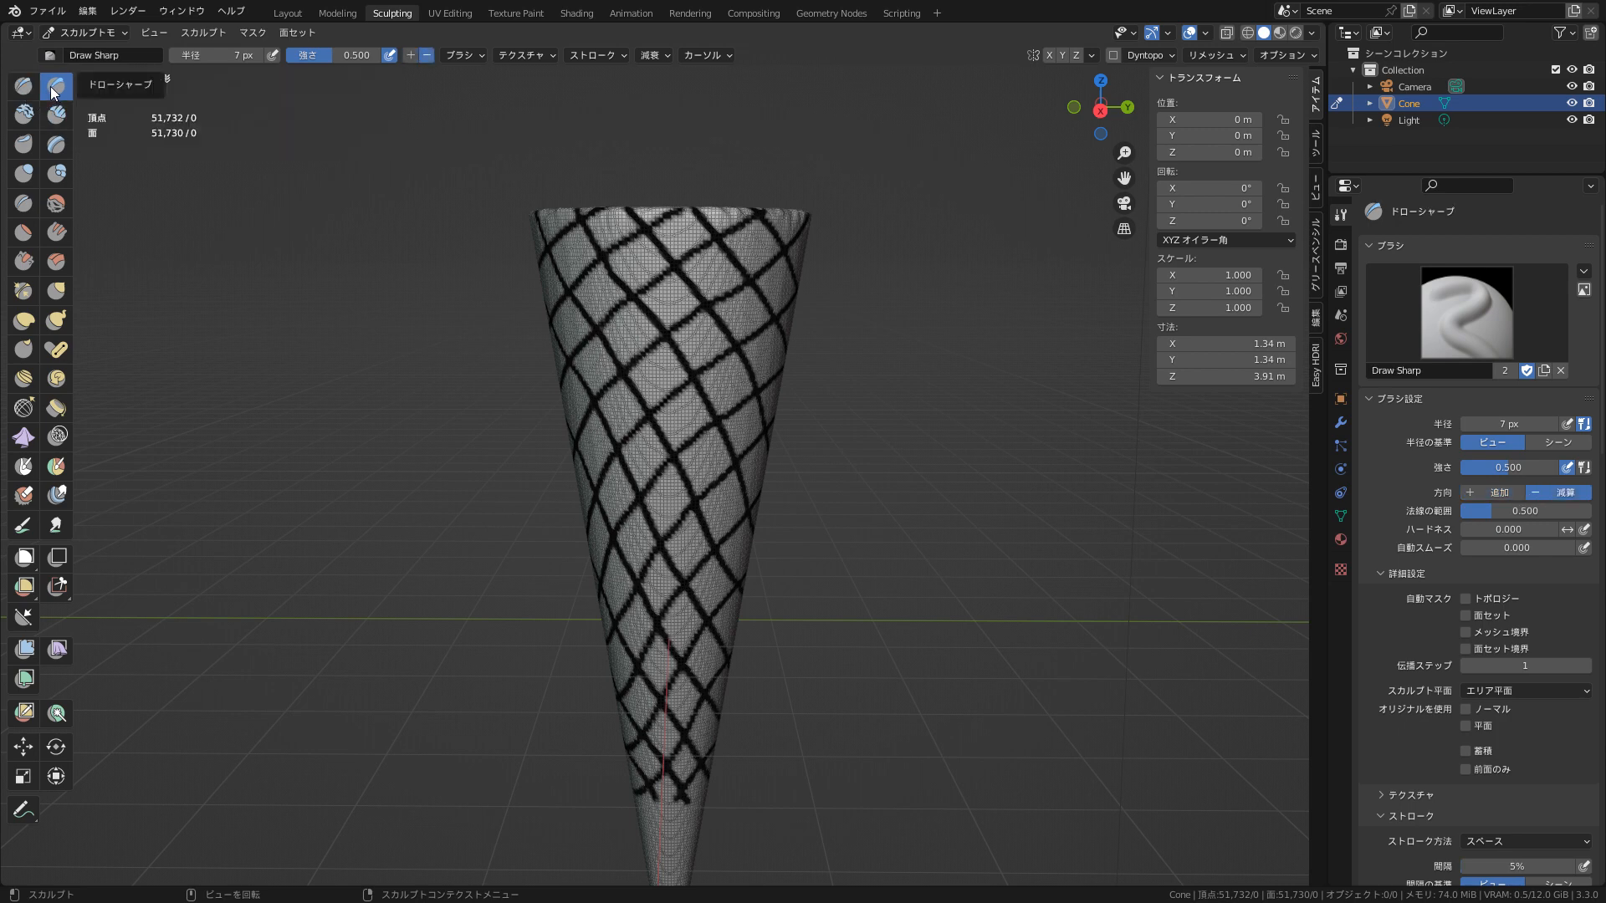
left_click(25, 115)
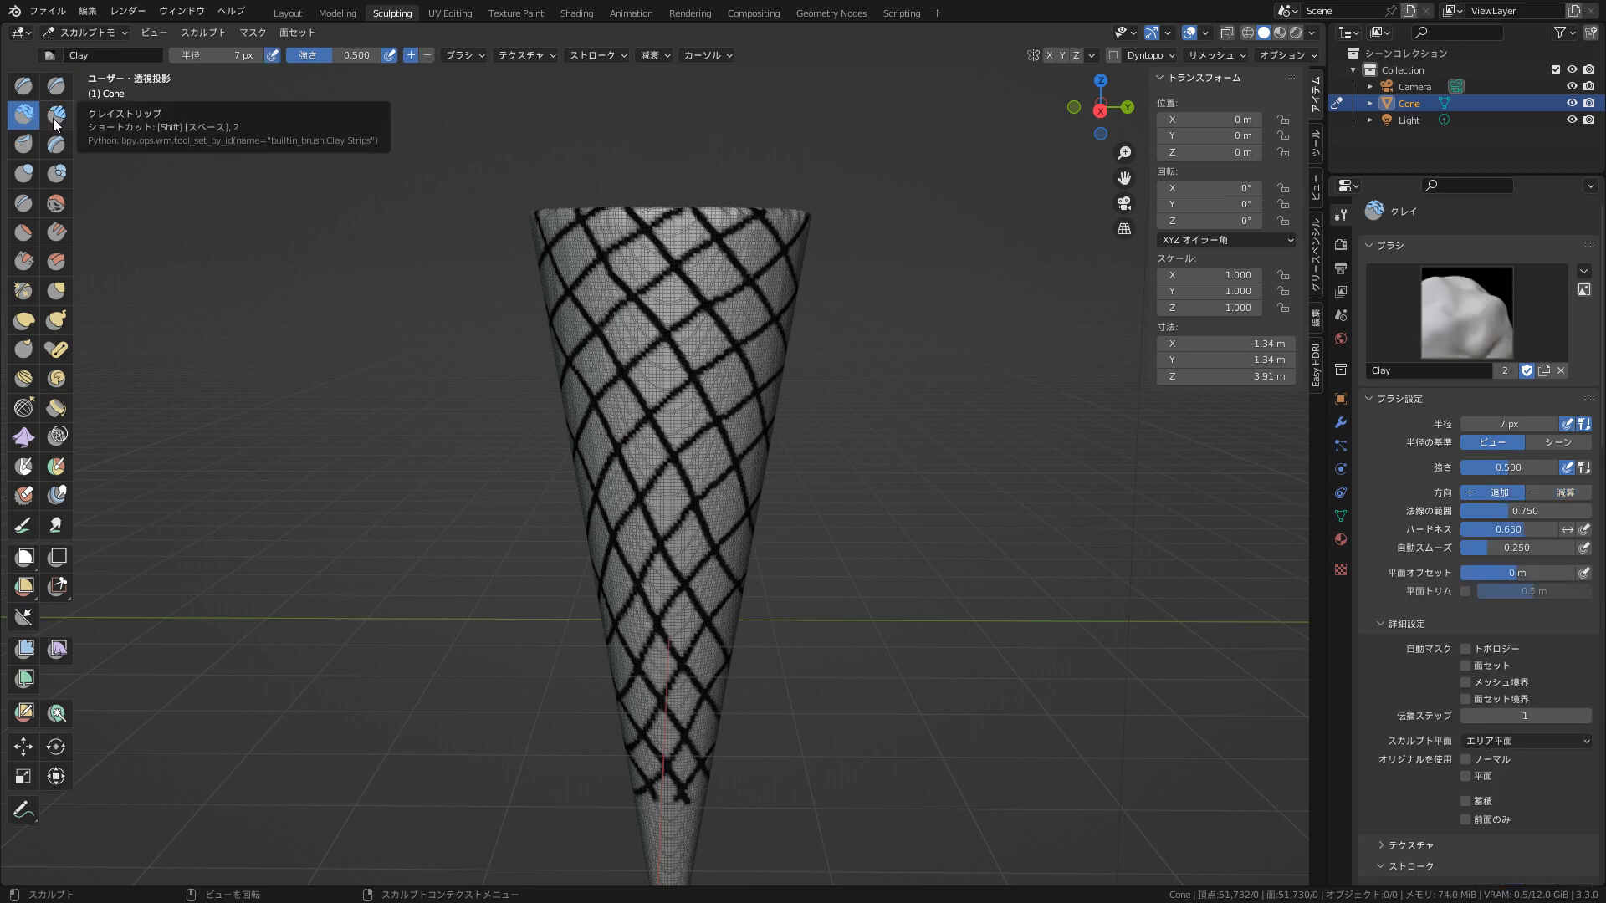
left_click(54, 119)
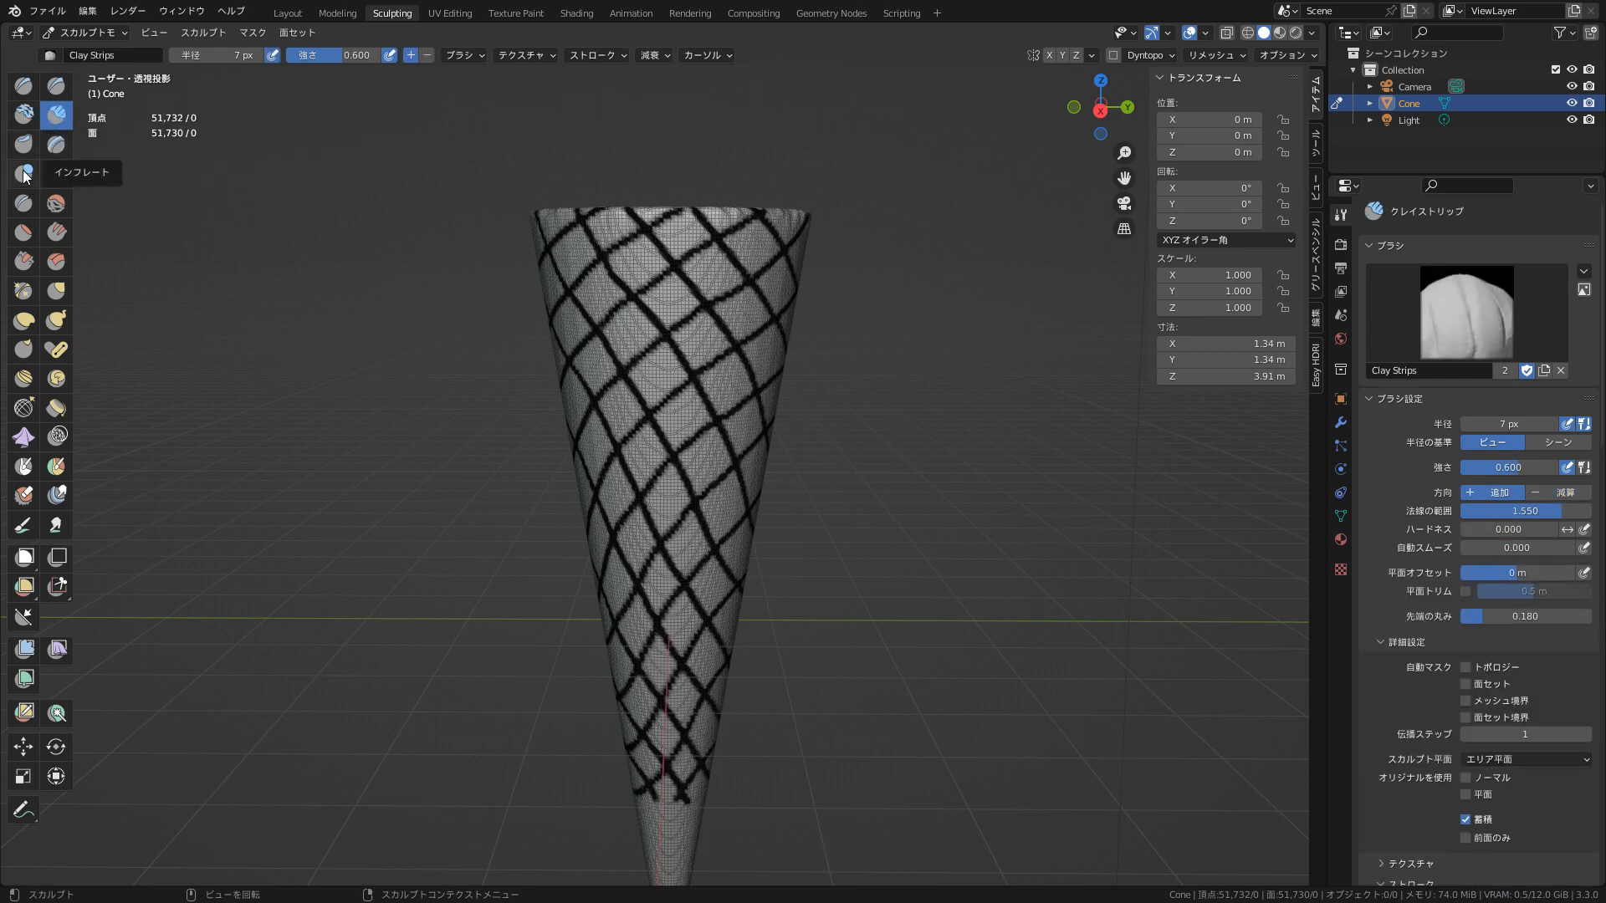
left_click(25, 146)
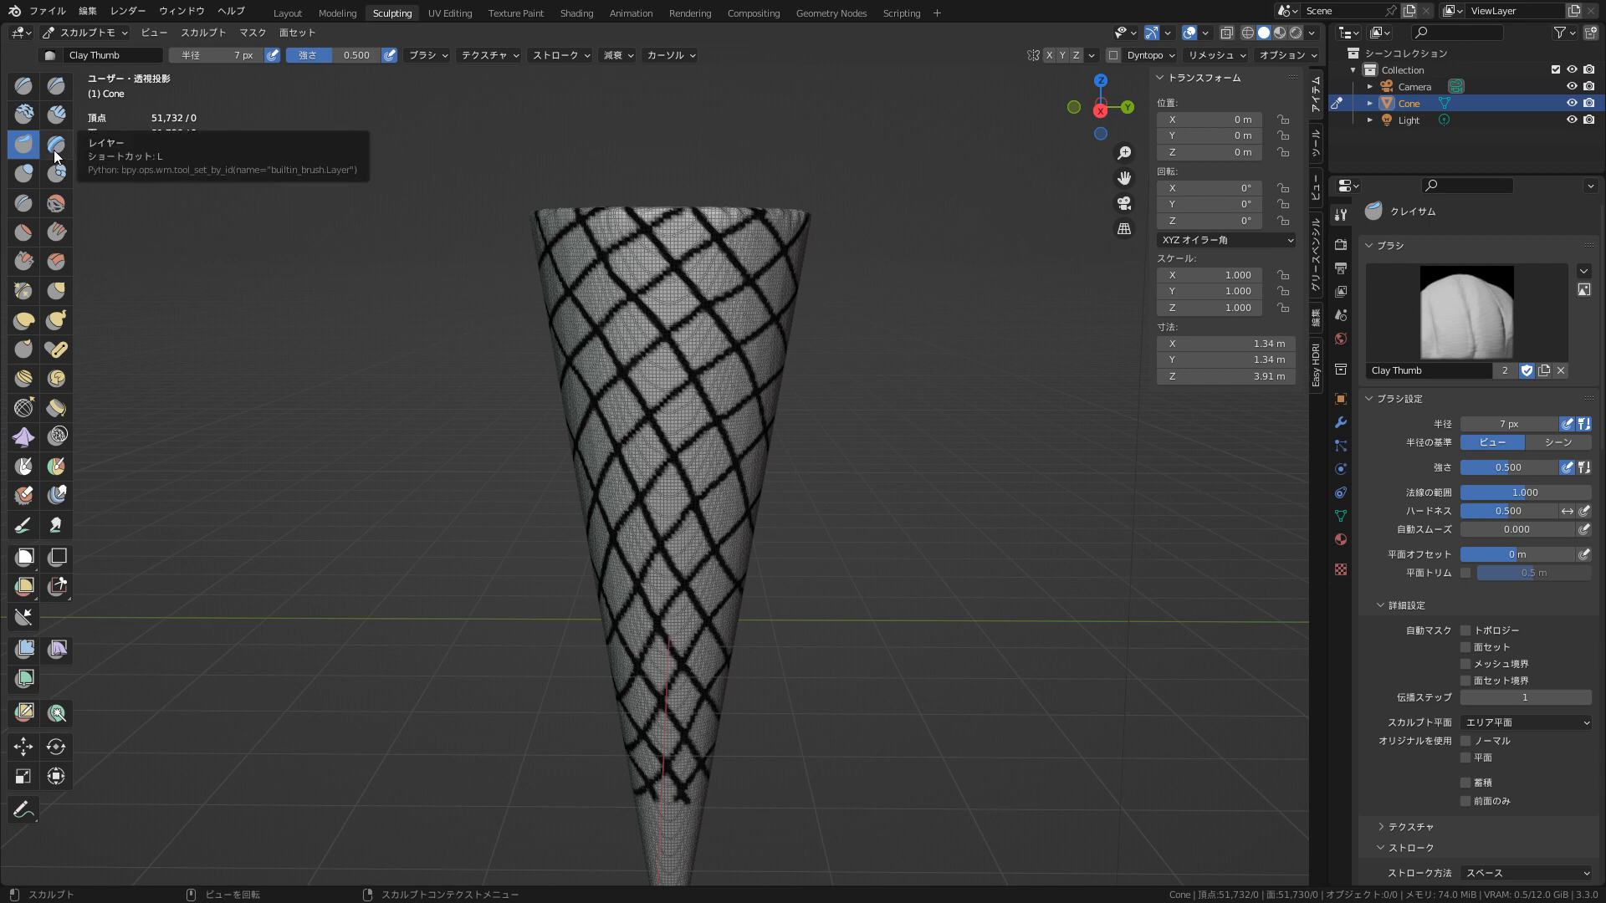
left_click(53, 152)
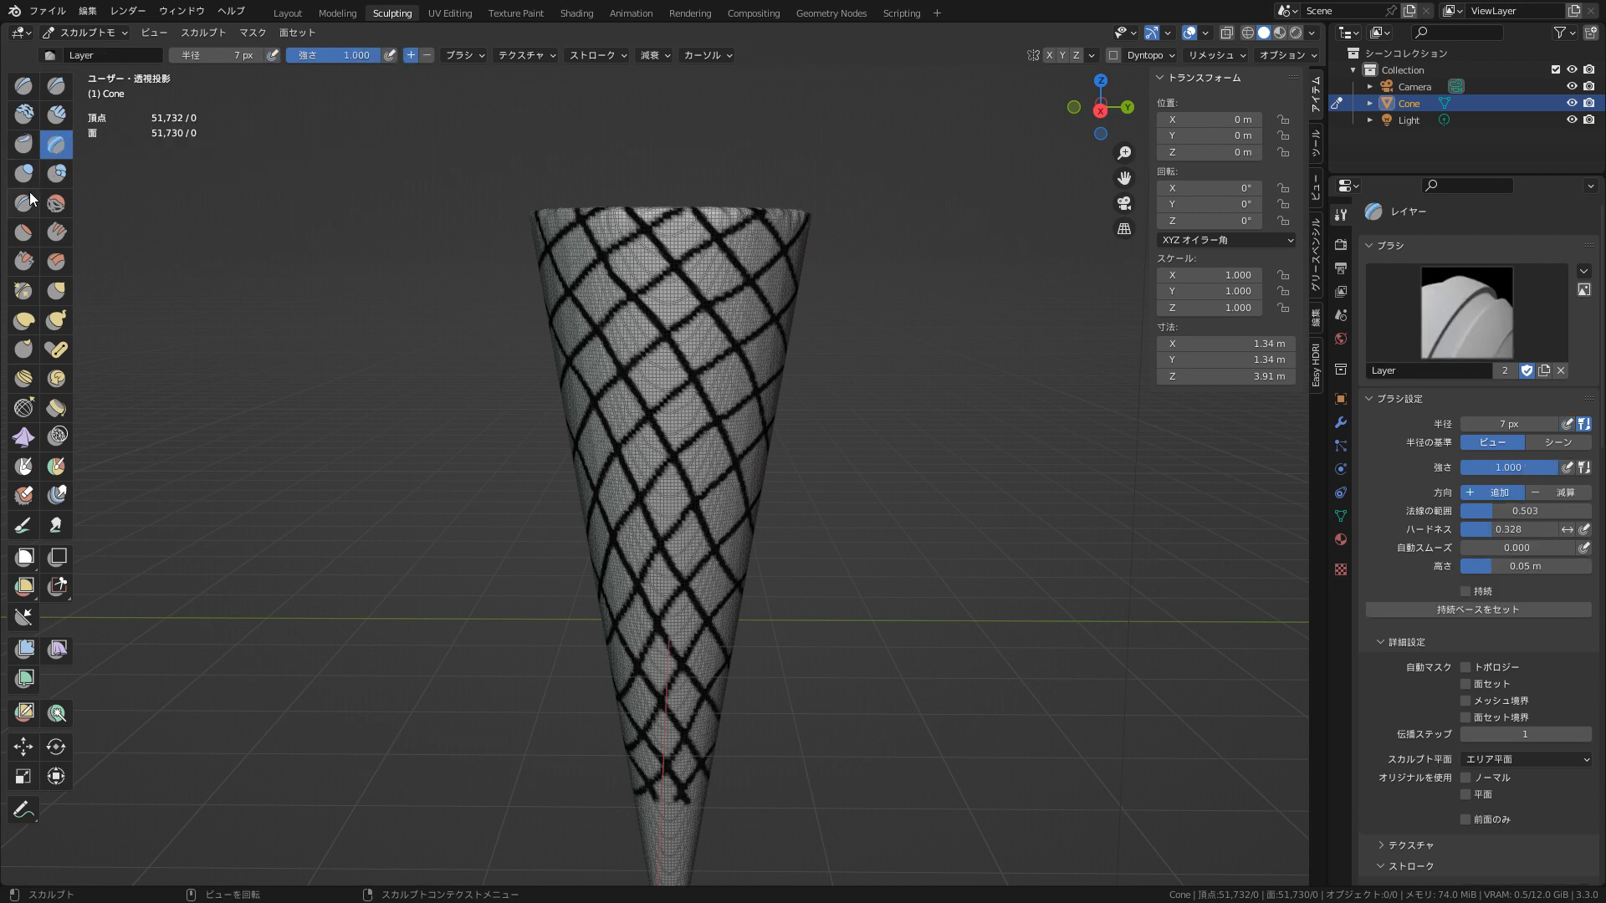
left_click(33, 179)
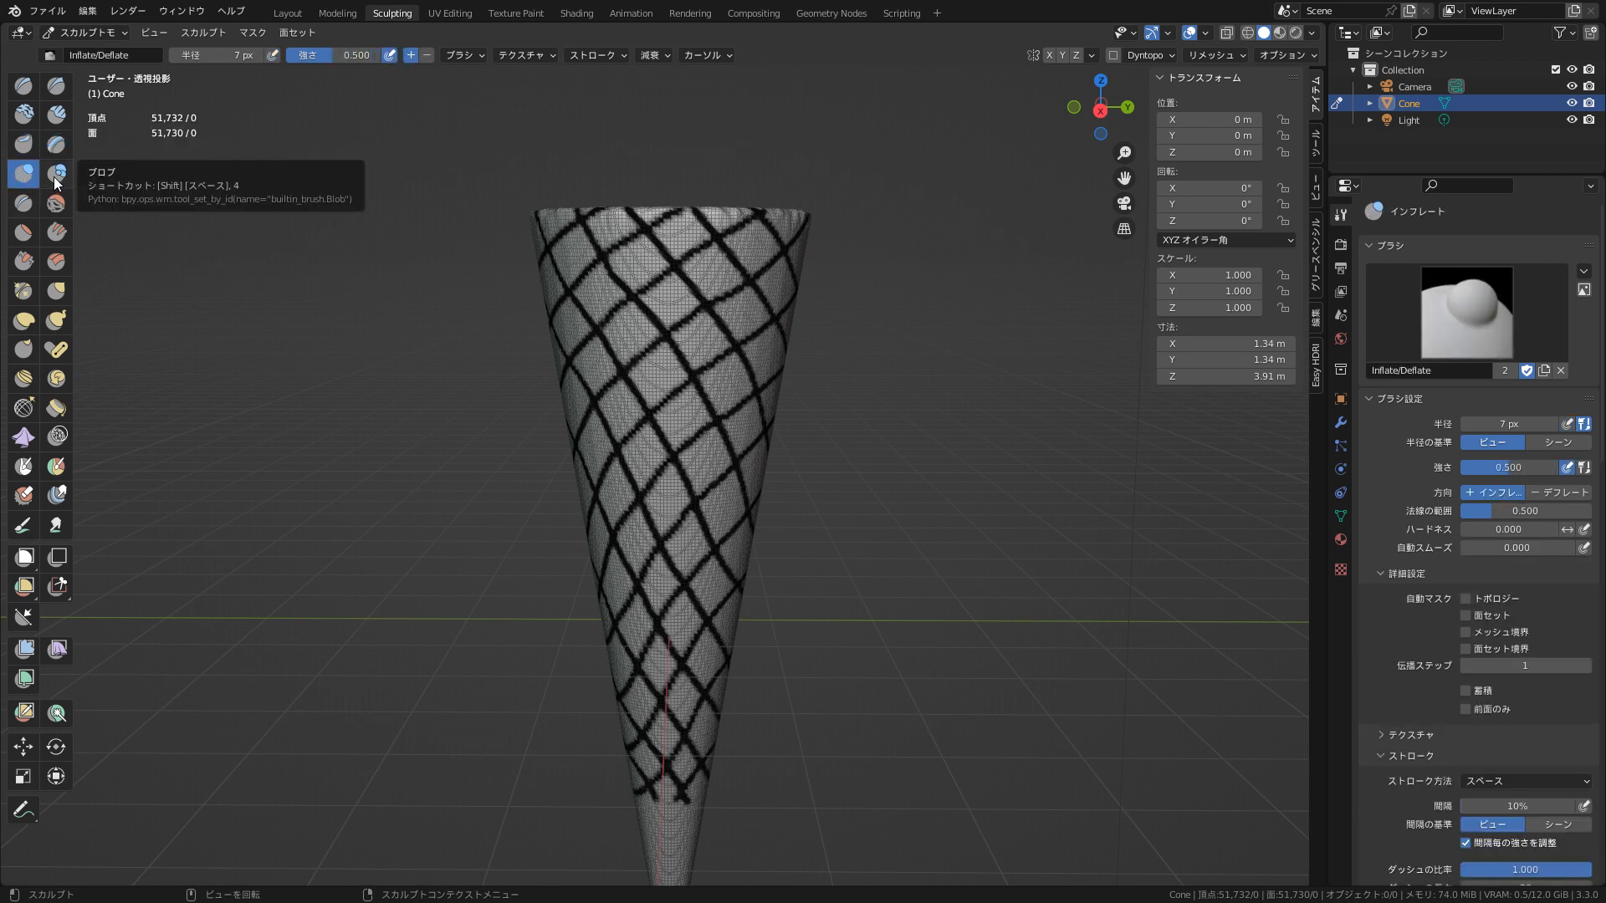
left_click(55, 176)
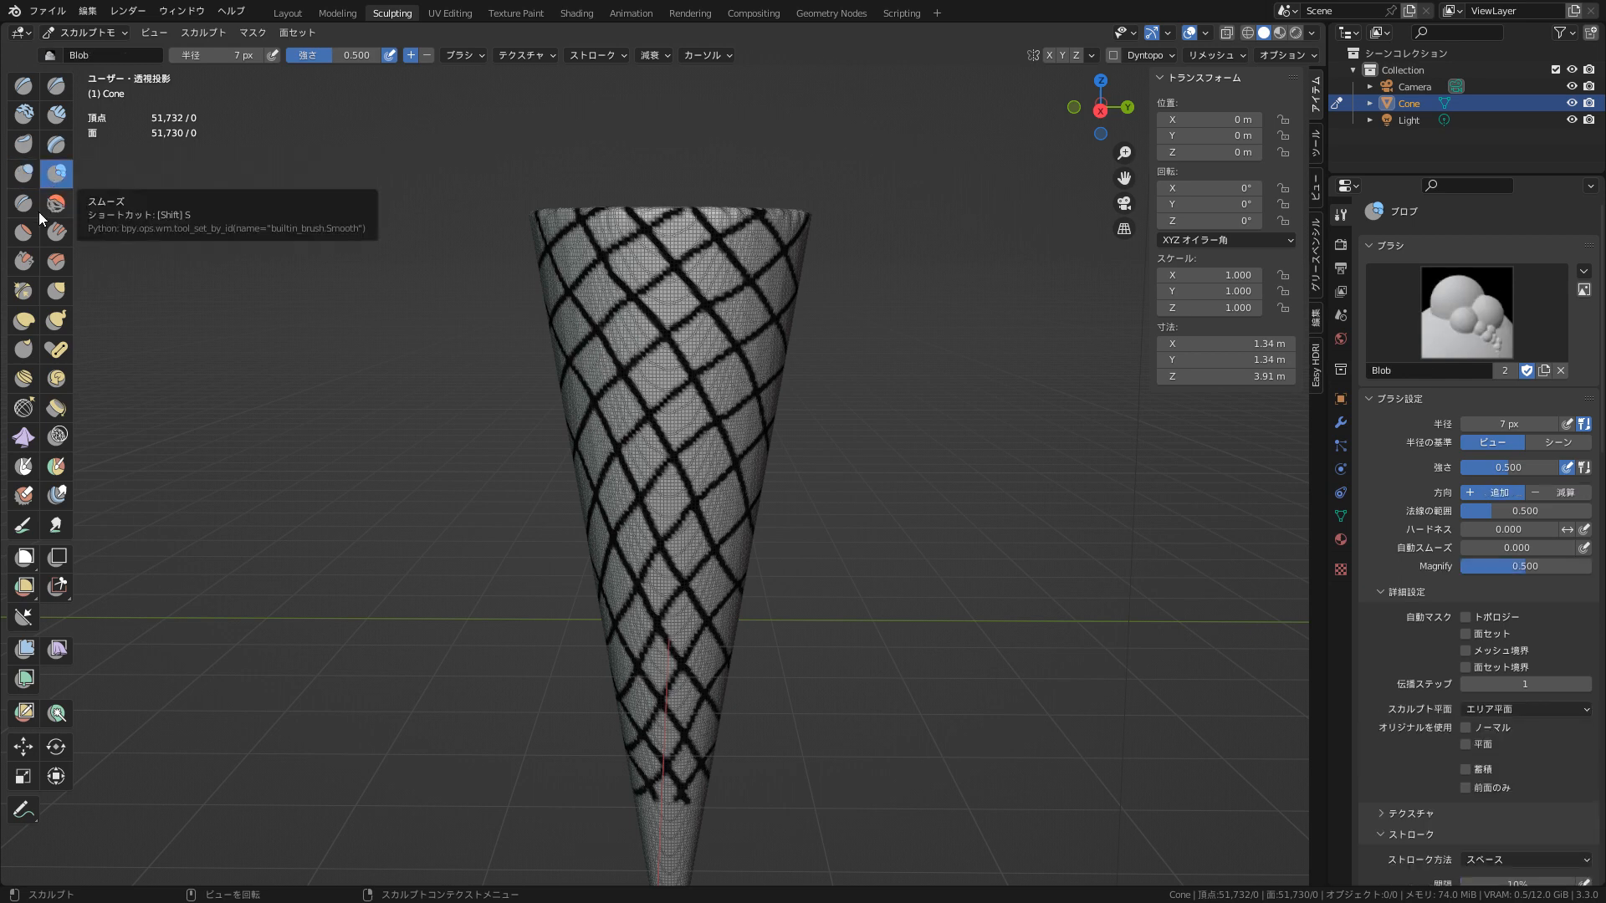
left_click(37, 209)
left_click(47, 209)
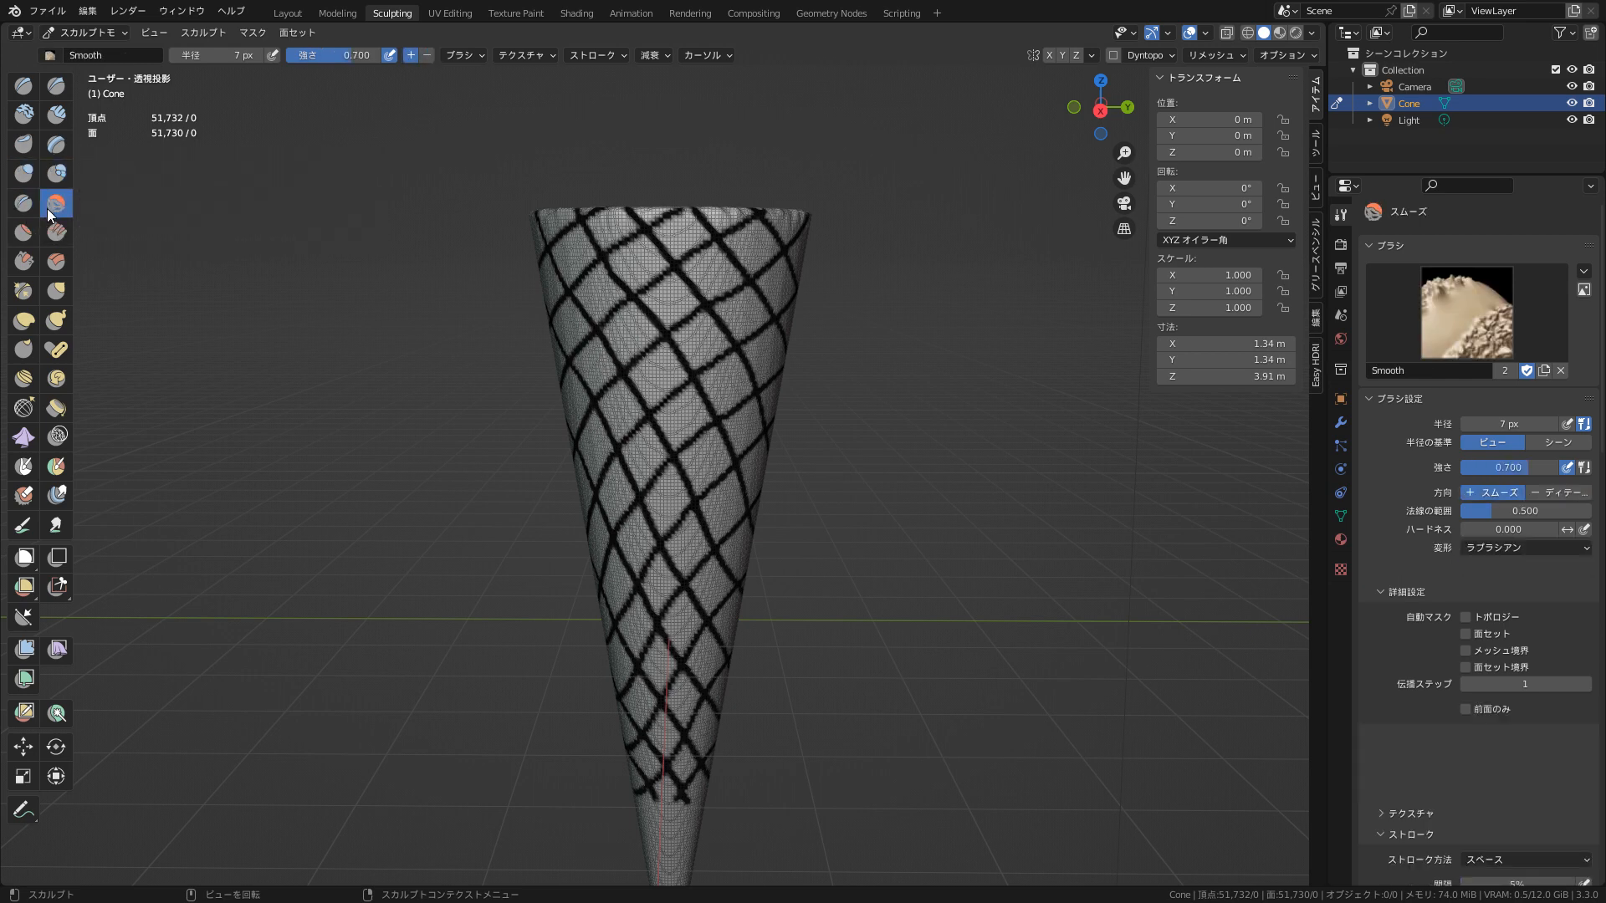
left_click(48, 240)
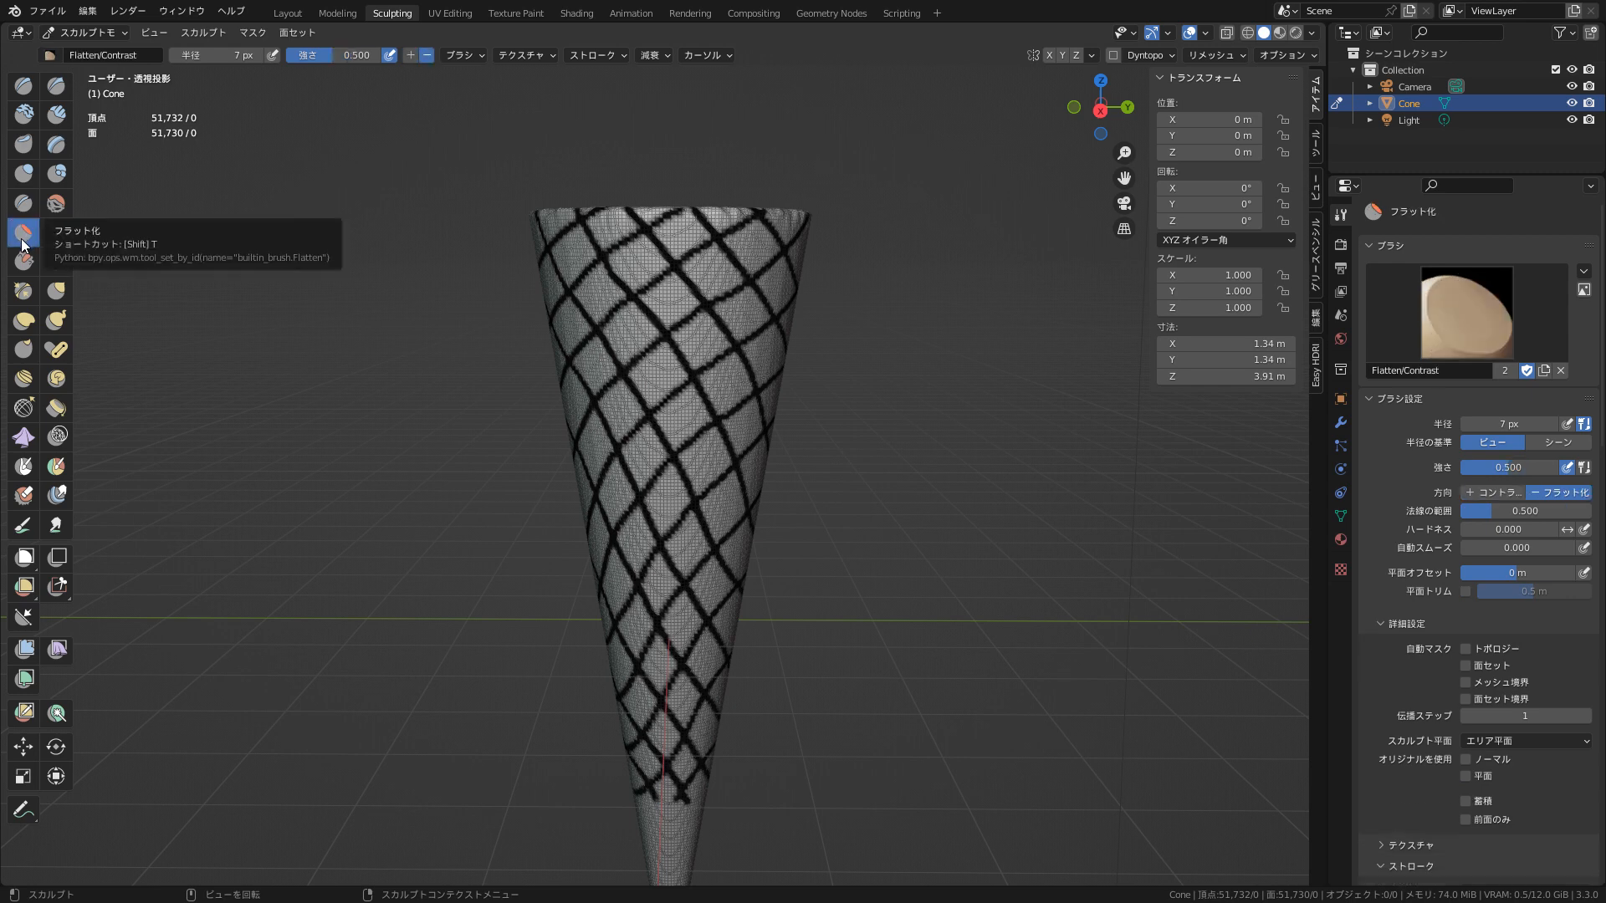
left_click(25, 263)
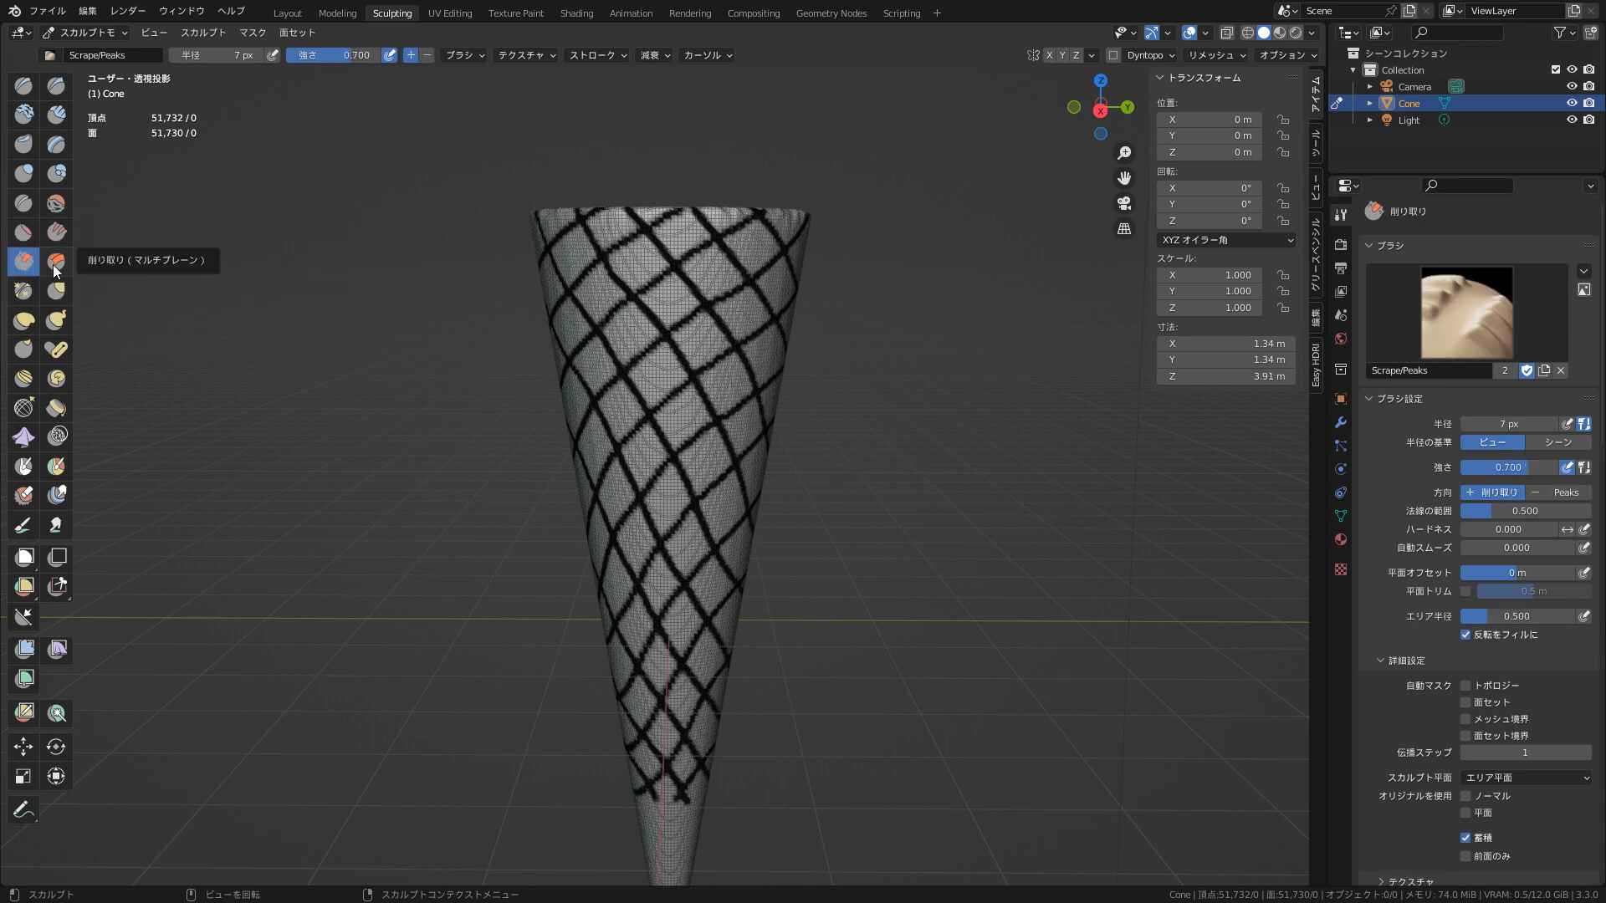
left_click(51, 263)
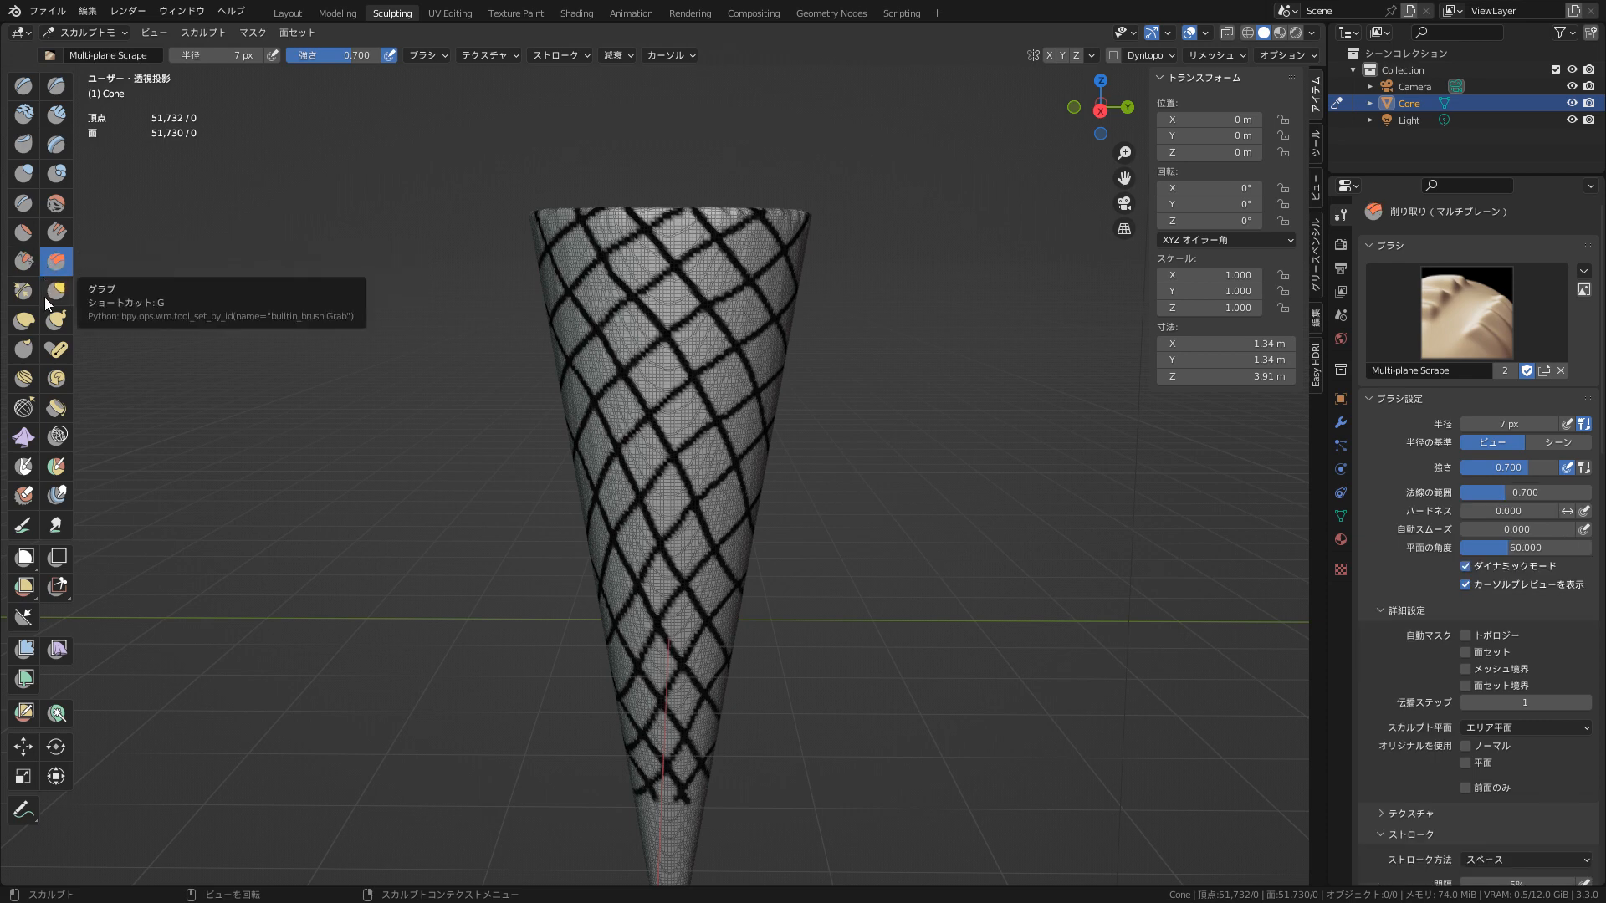
left_click(41, 297)
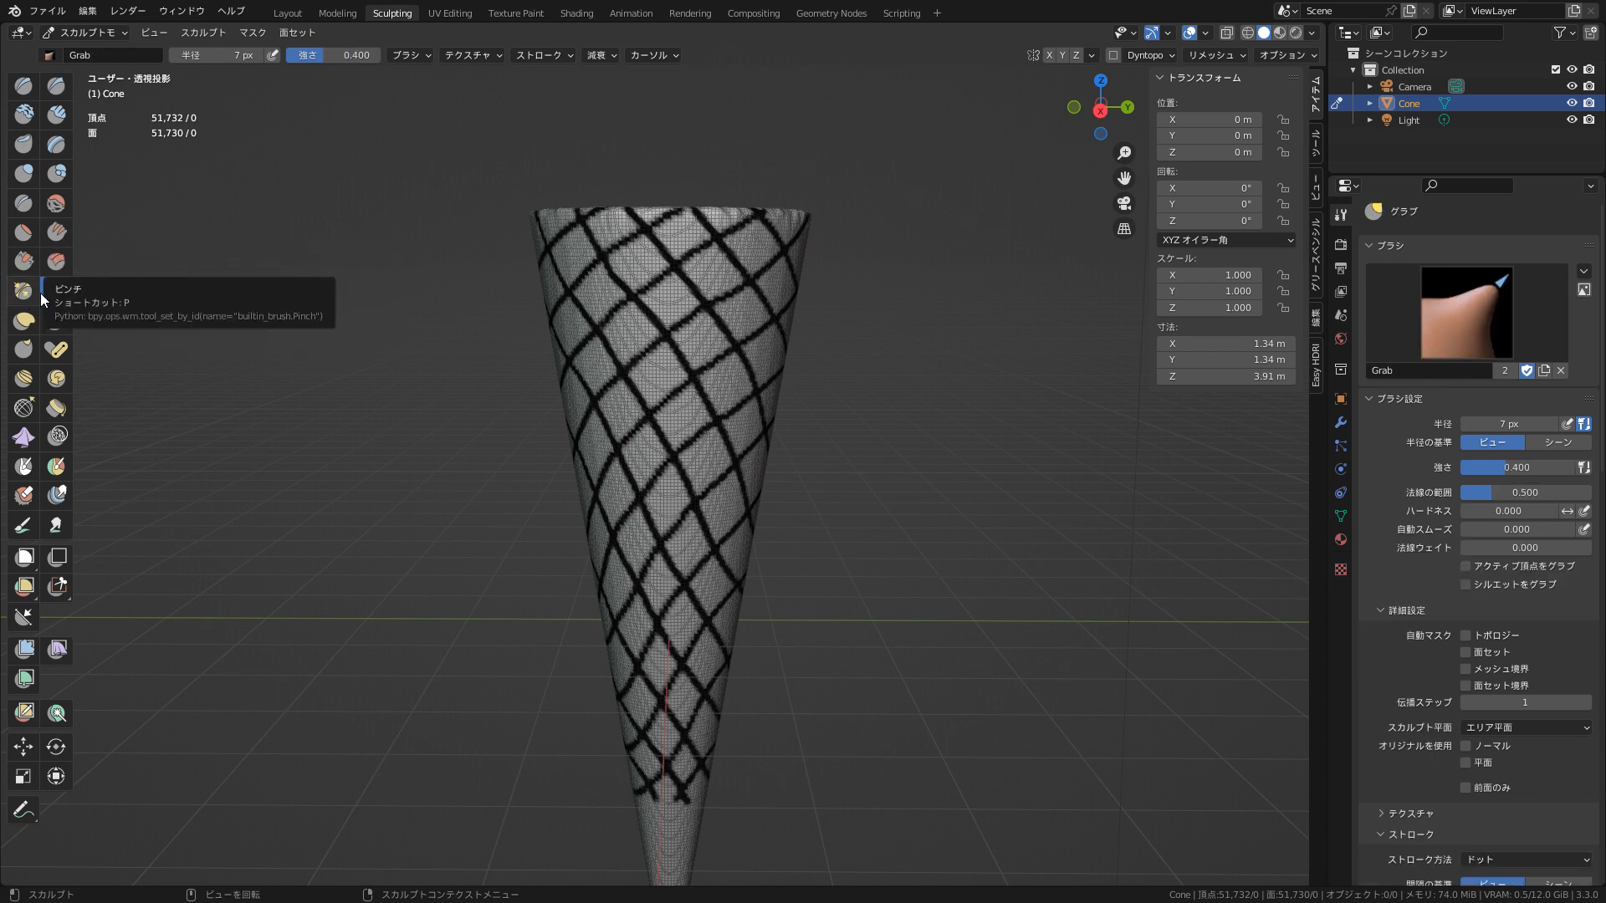
- Try pinching the masked cone's middle using the Pinch brush with its radius raised to 500 px
left_click(24, 293)
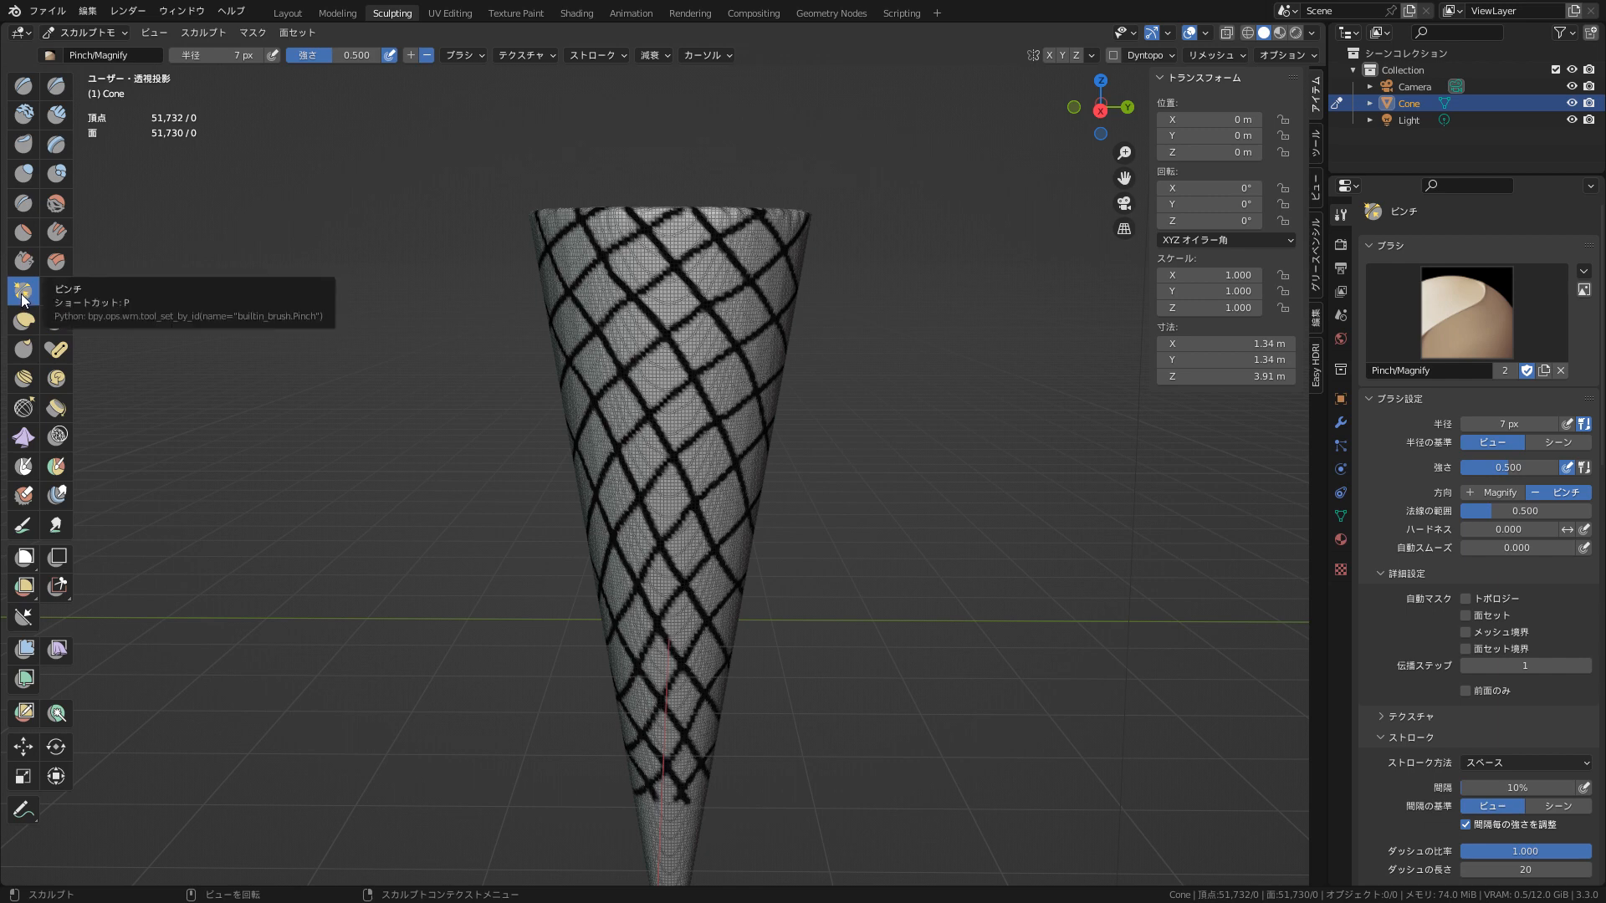
left_click_drag(858, 509, 878, 509)
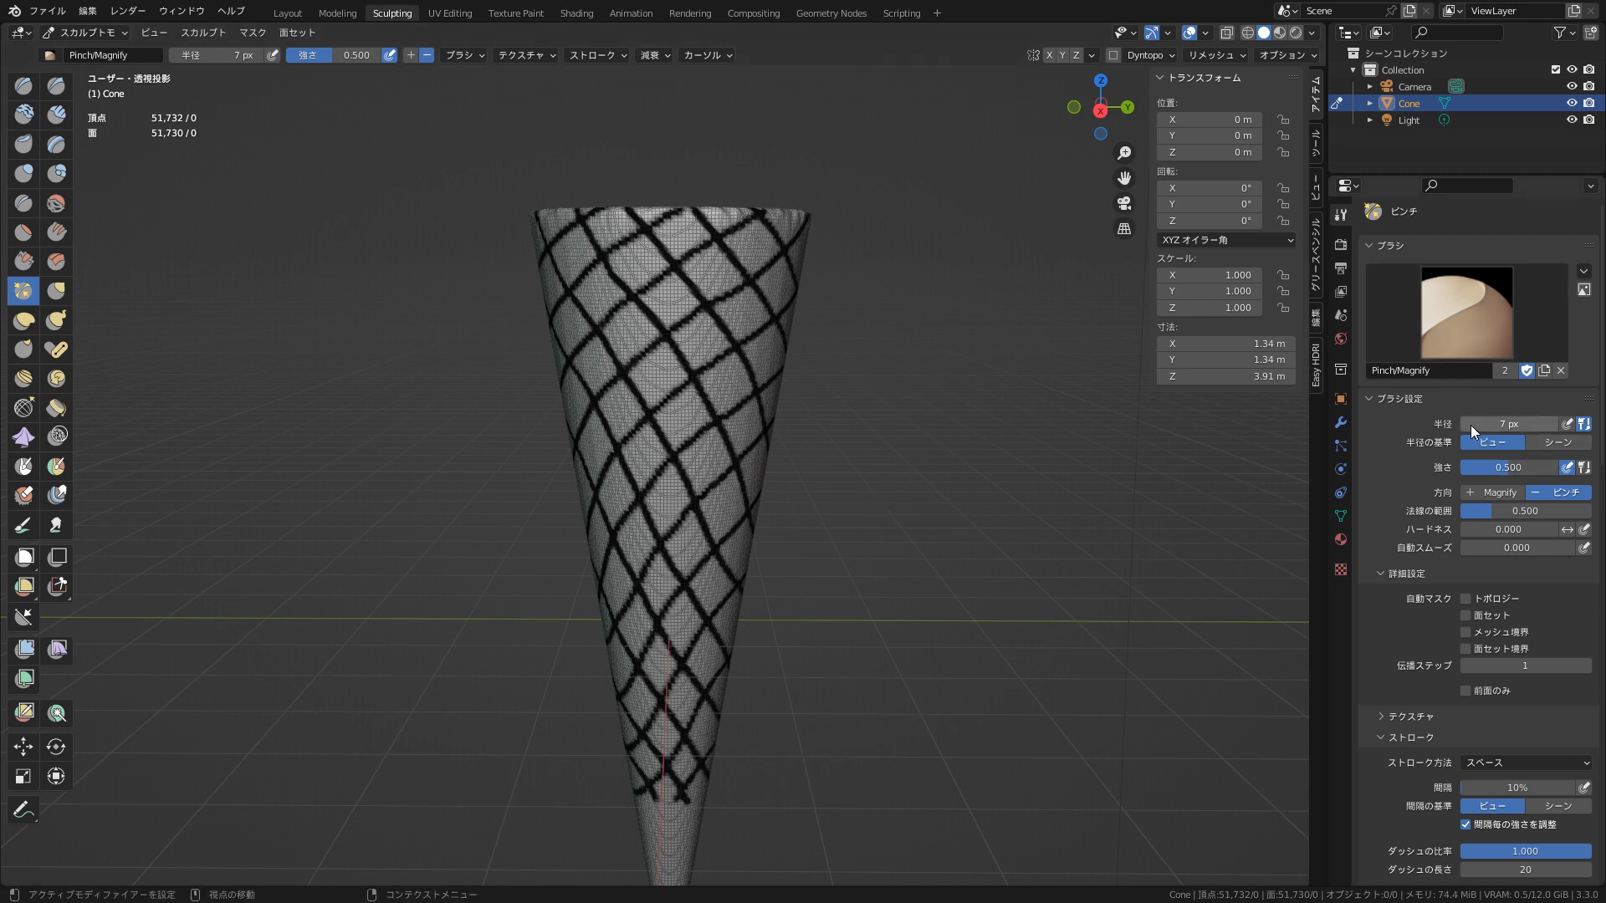
left_click_drag(1471, 424, 1576, 431)
left_click_drag(862, 477, 863, 476)
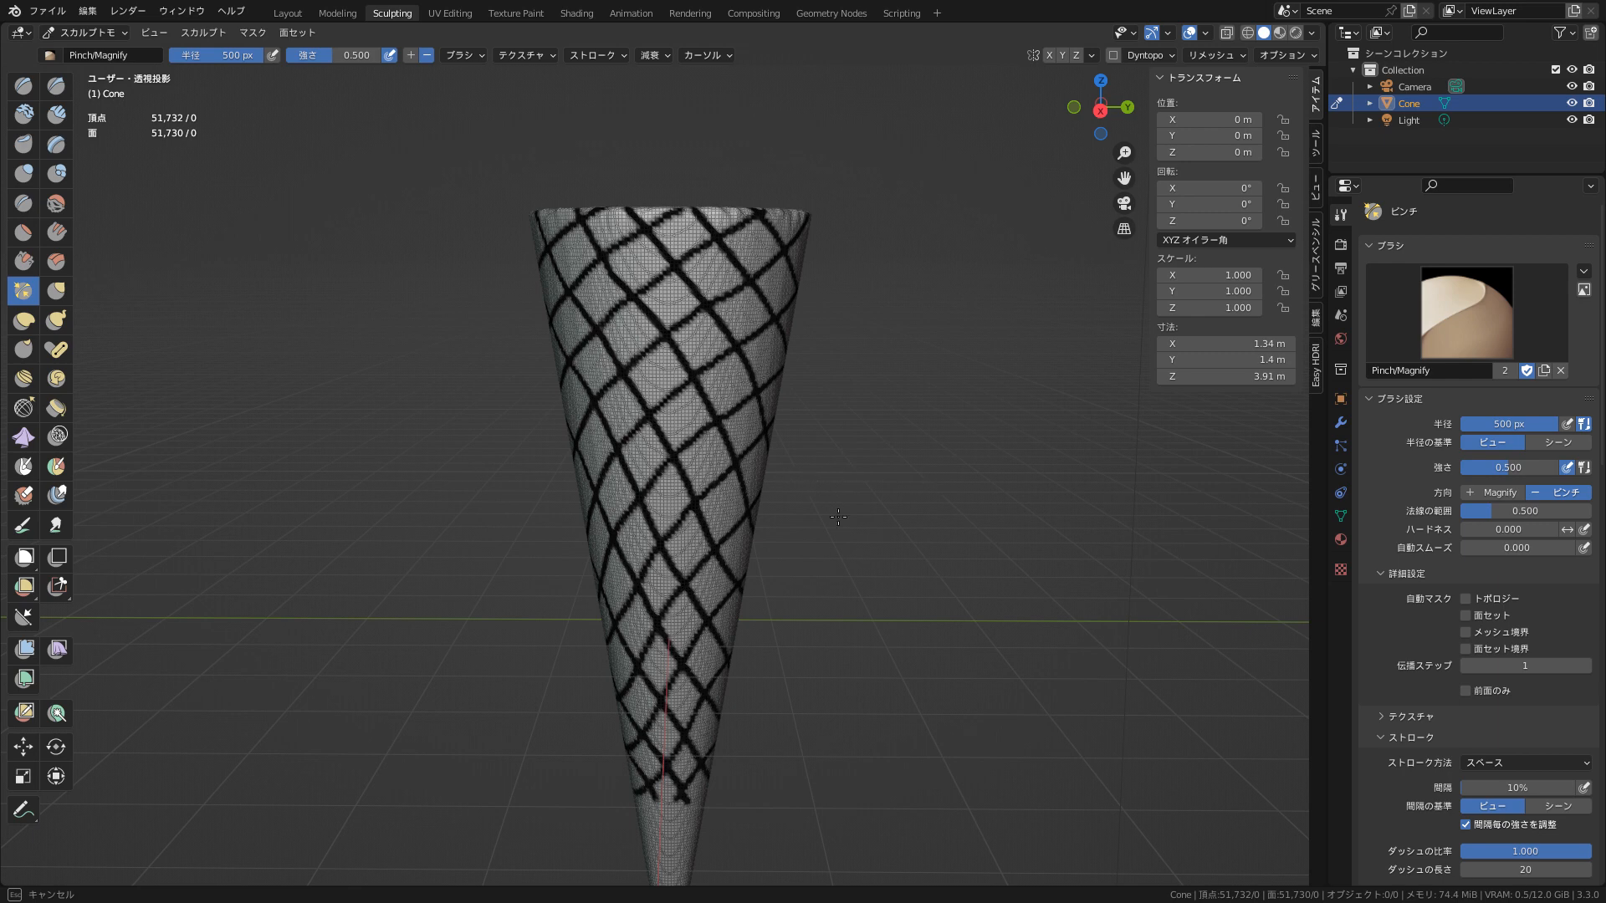
left_click_drag(828, 521, 850, 513)
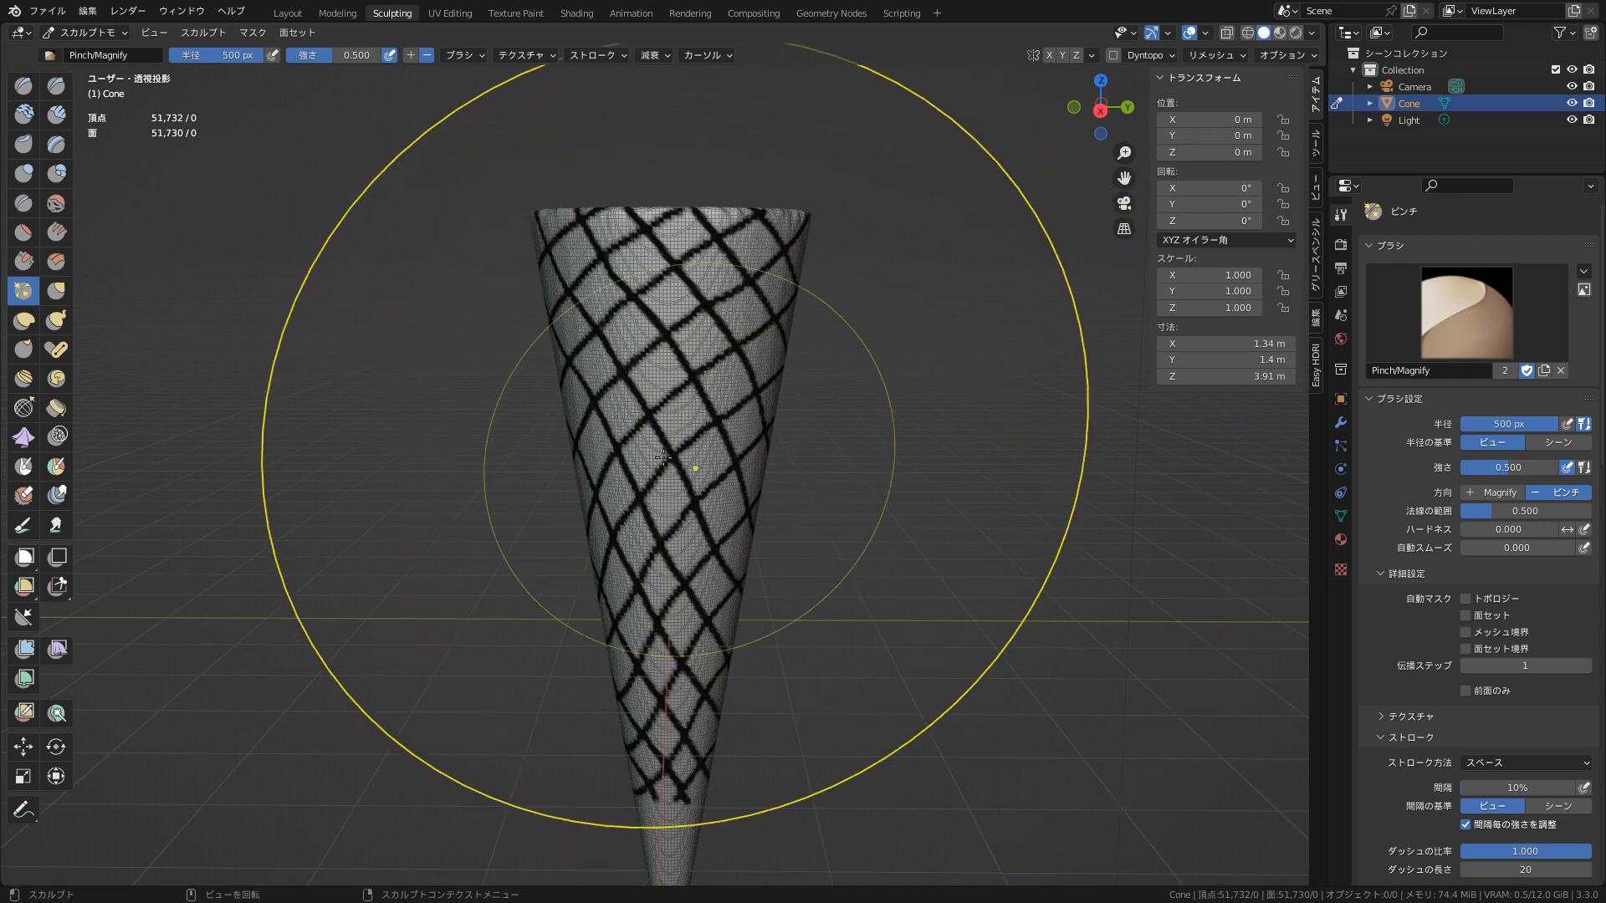
left_click_drag(701, 465, 663, 454)
left_click_drag(674, 397, 688, 442)
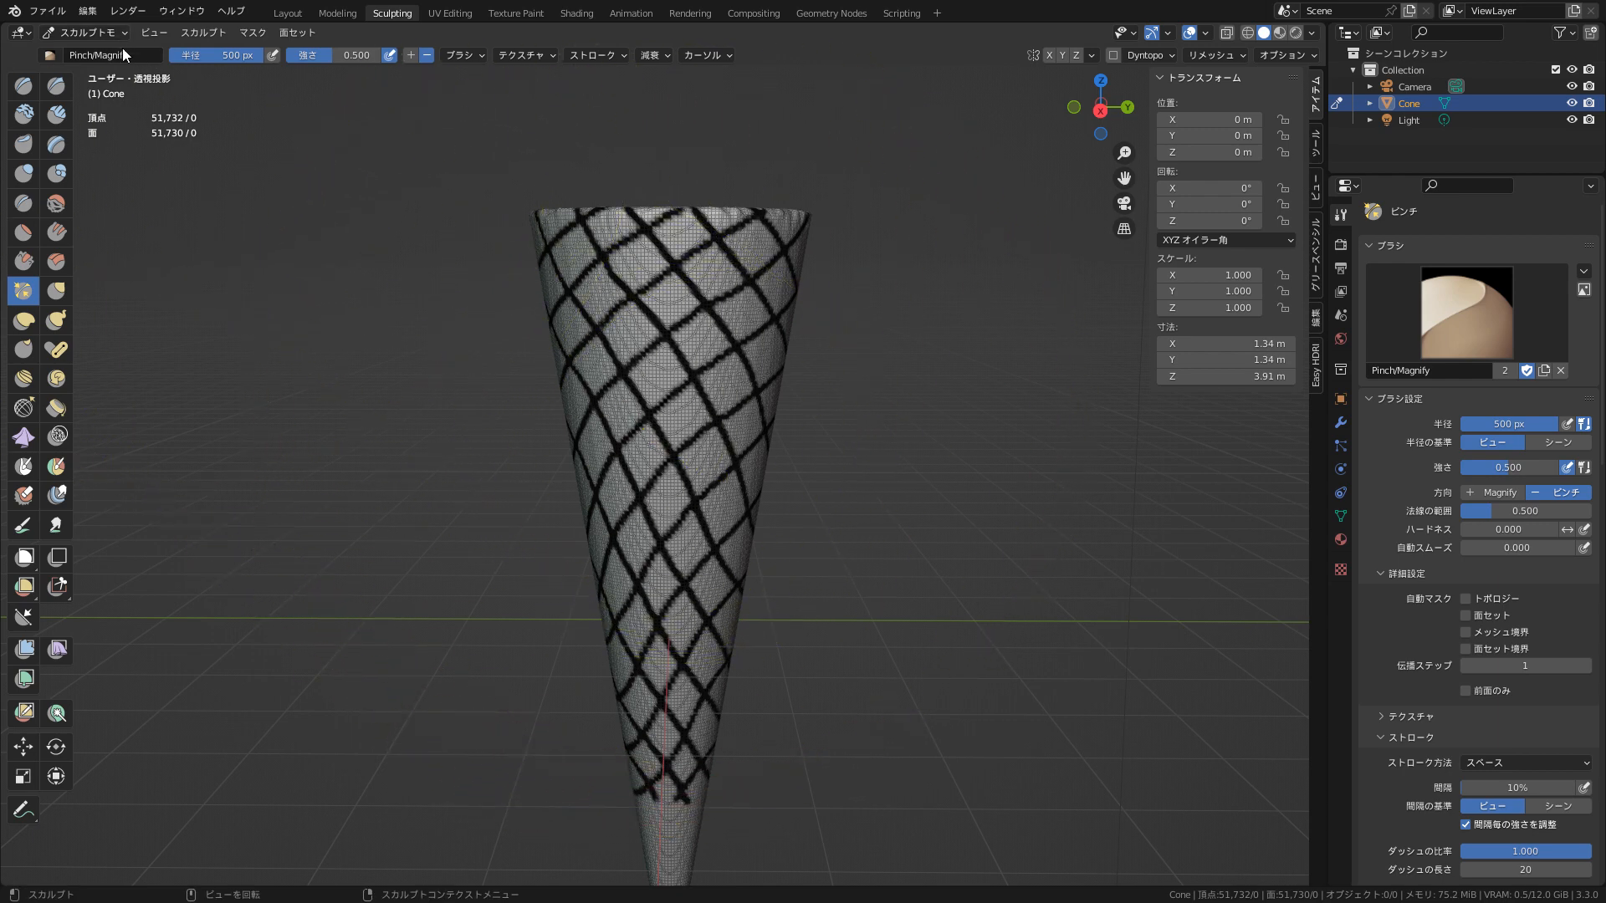
- Try pulling the unmasked surface downward using the Elastic Deform brush at a 500 px radius, and undo it
left_click(24, 319)
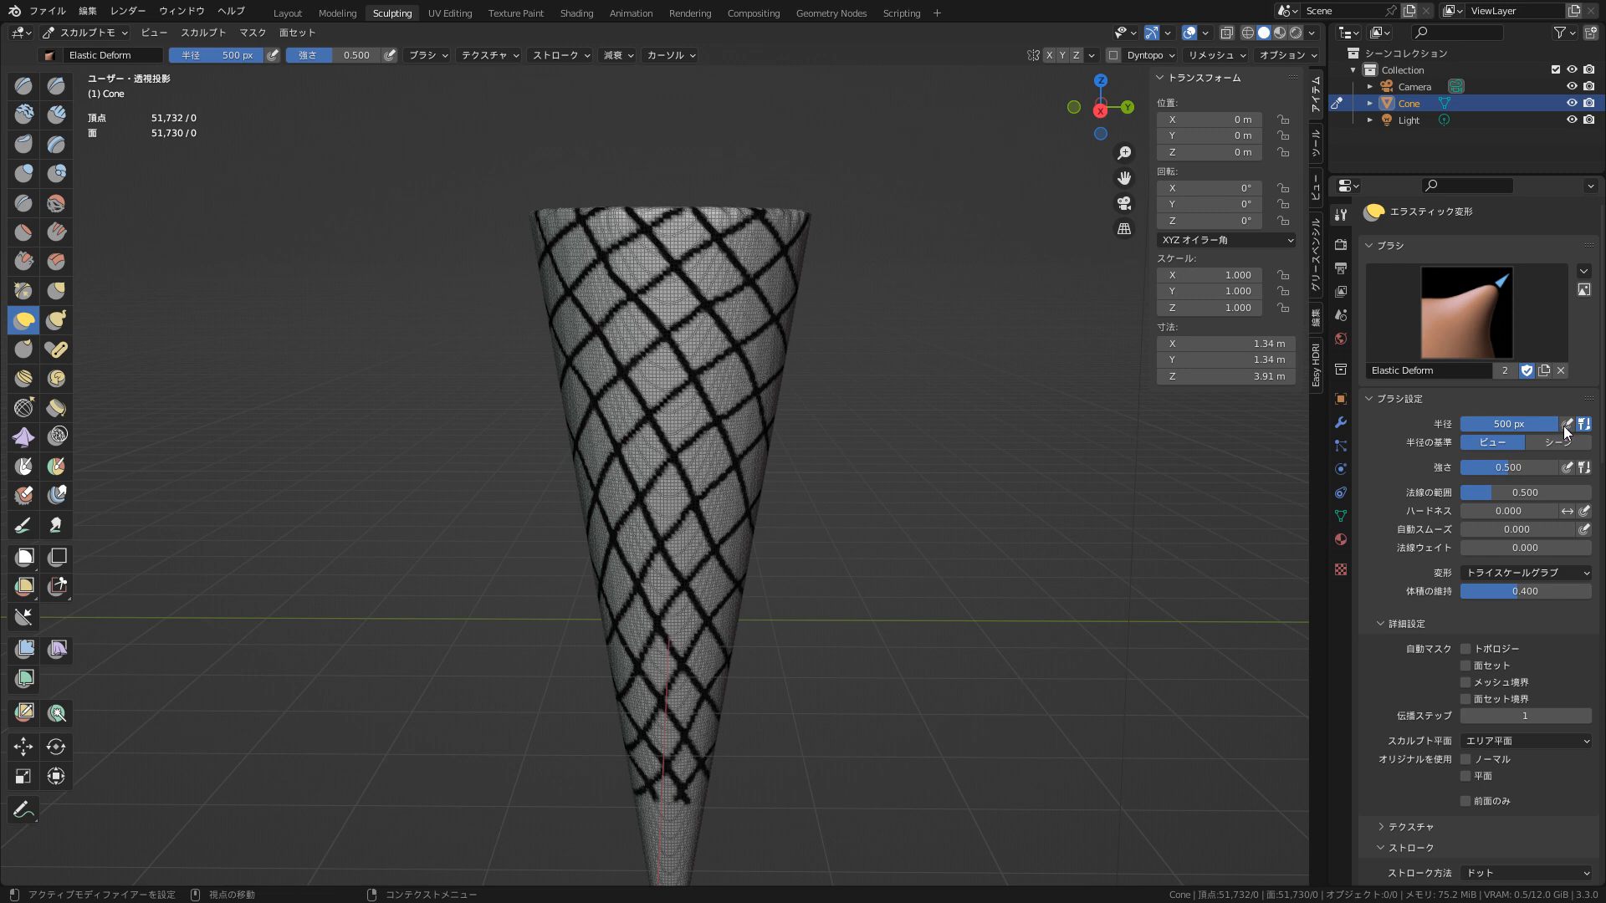
left_click(1506, 424)
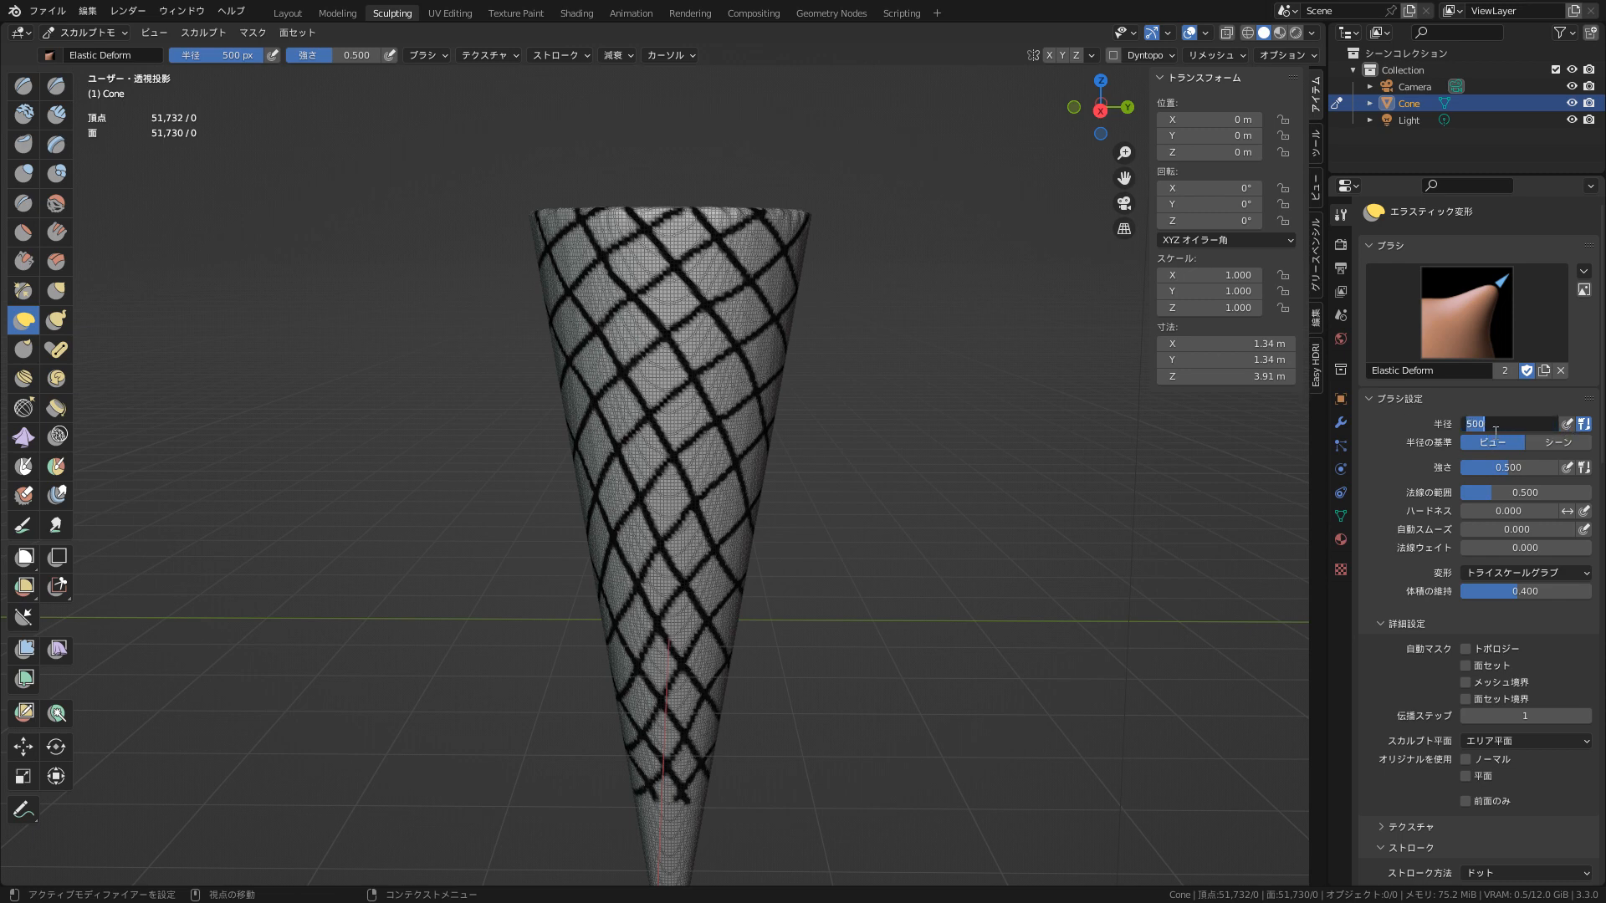
key("Return")
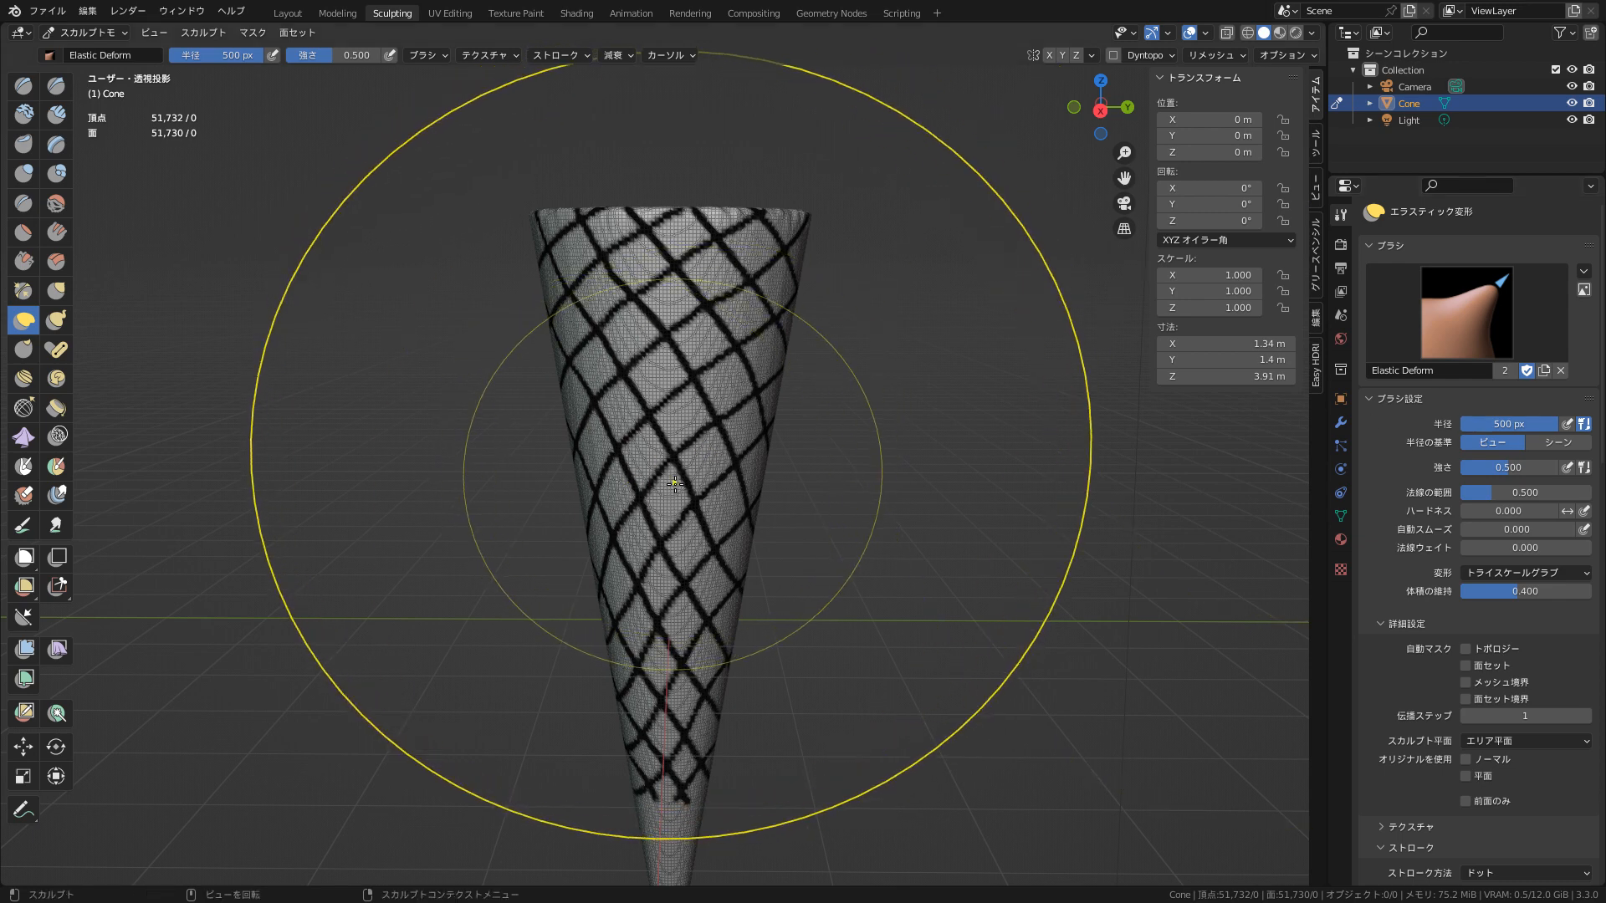
mouse_move(675, 486)
left_mouse_down()
mouse_move(711, 499)
mouse_move(656, 532)
mouse_move(670, 519)
left_mouse_up()
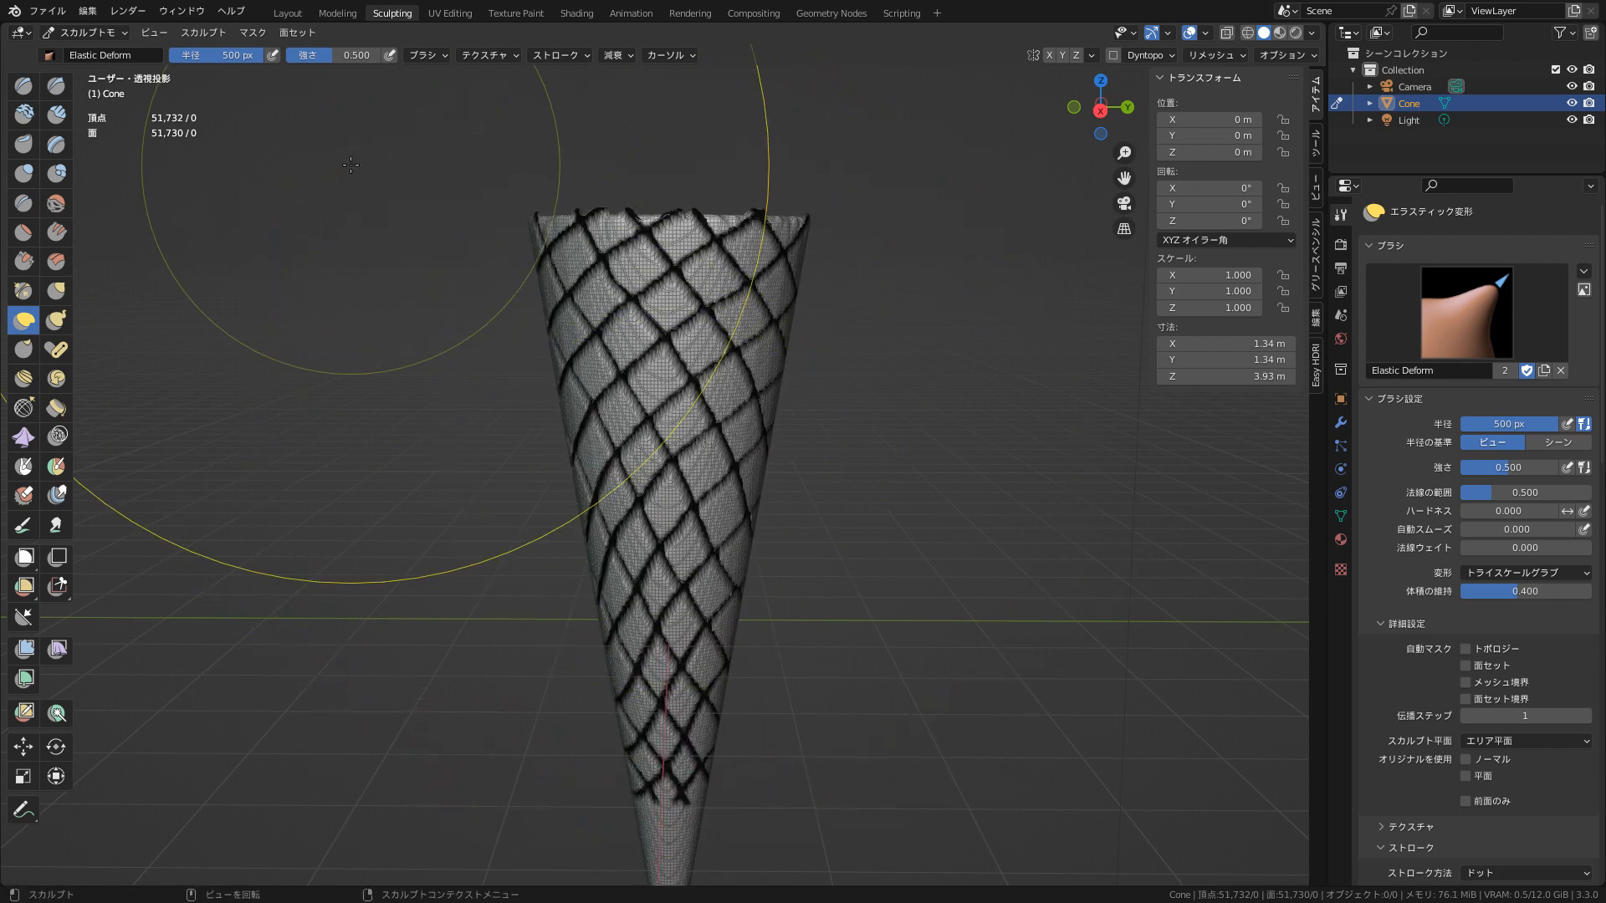
left_click(151, 37)
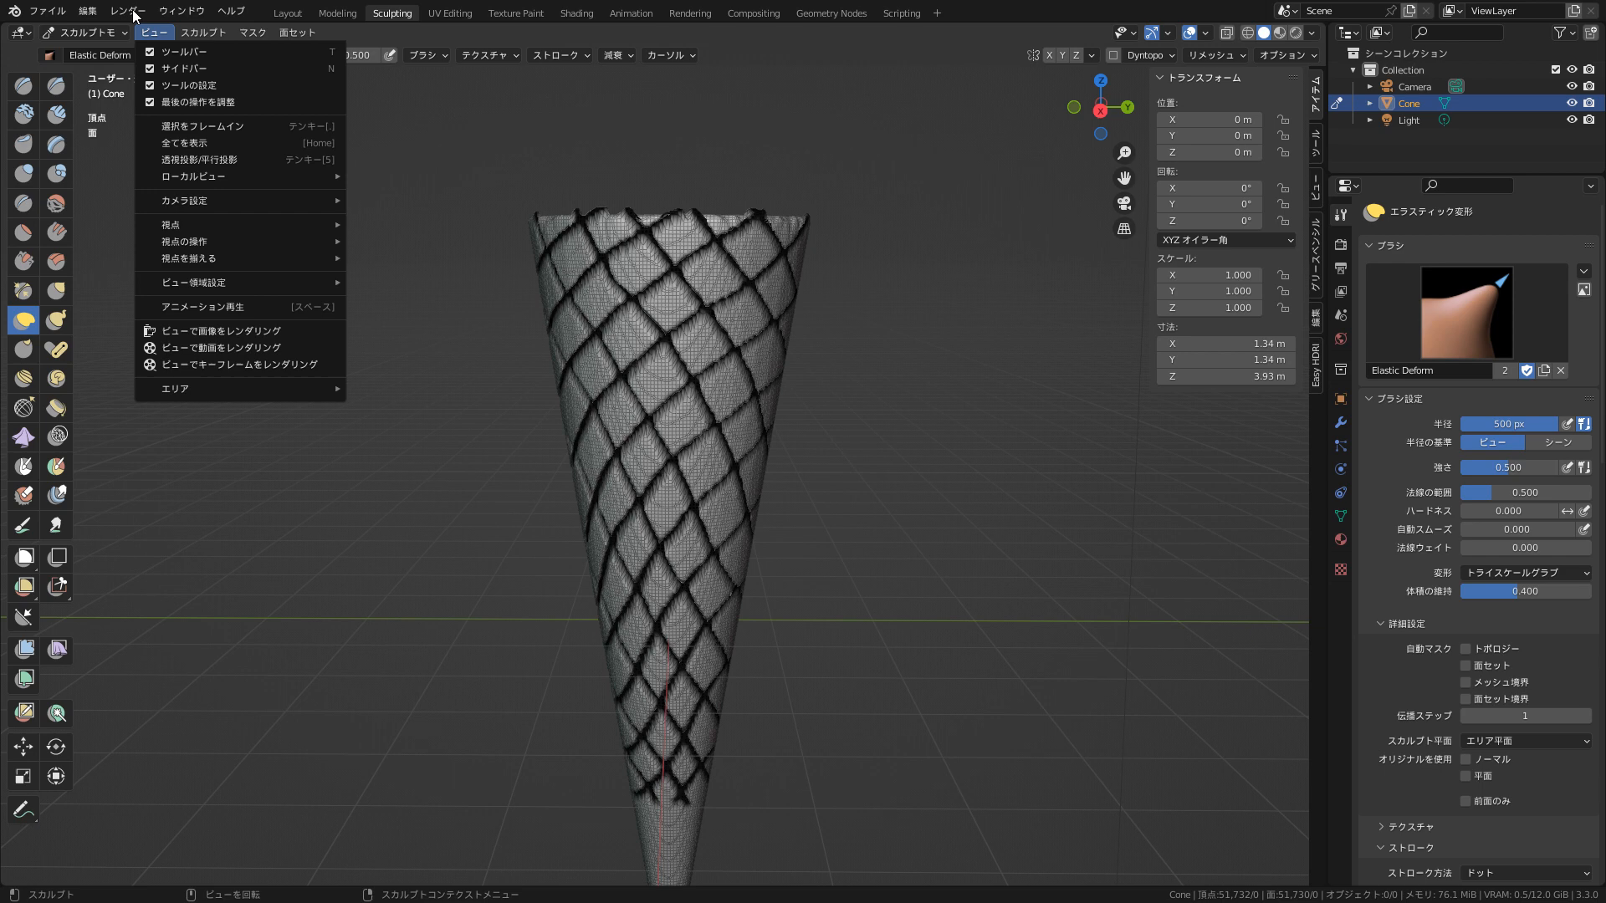
left_click(88, 11)
left_click(94, 34)
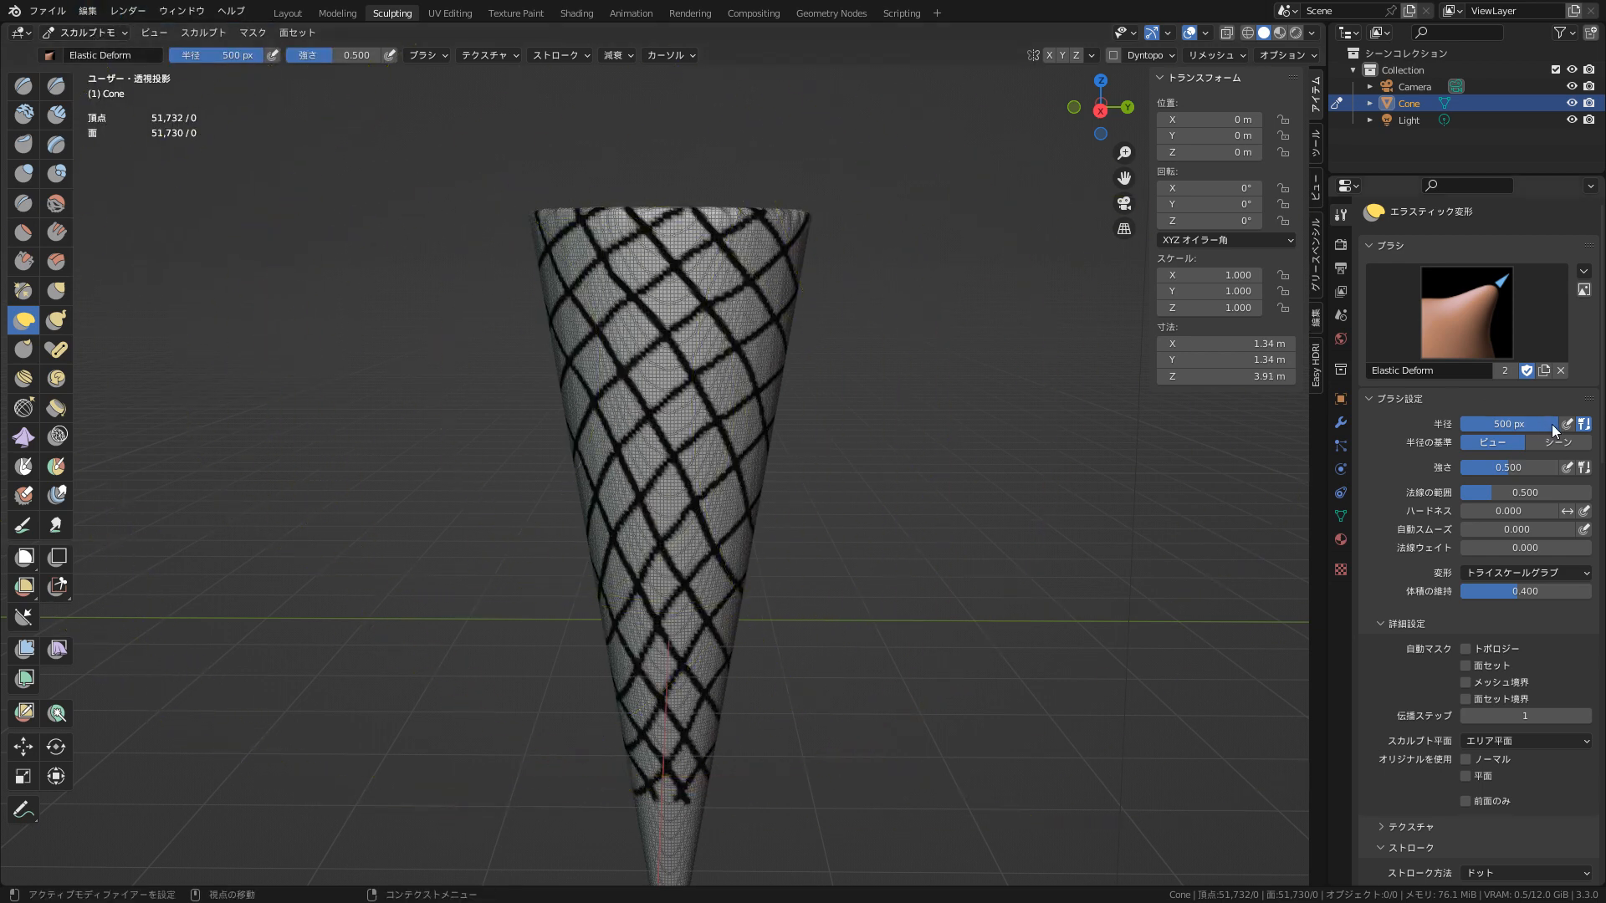
- Examine the settings of the remaining grab-type brushes, from Snake Hook, Pose, Thumb and Nudge to Rotate and Slide Relax
left_click_drag(1553, 424, 1483, 424)
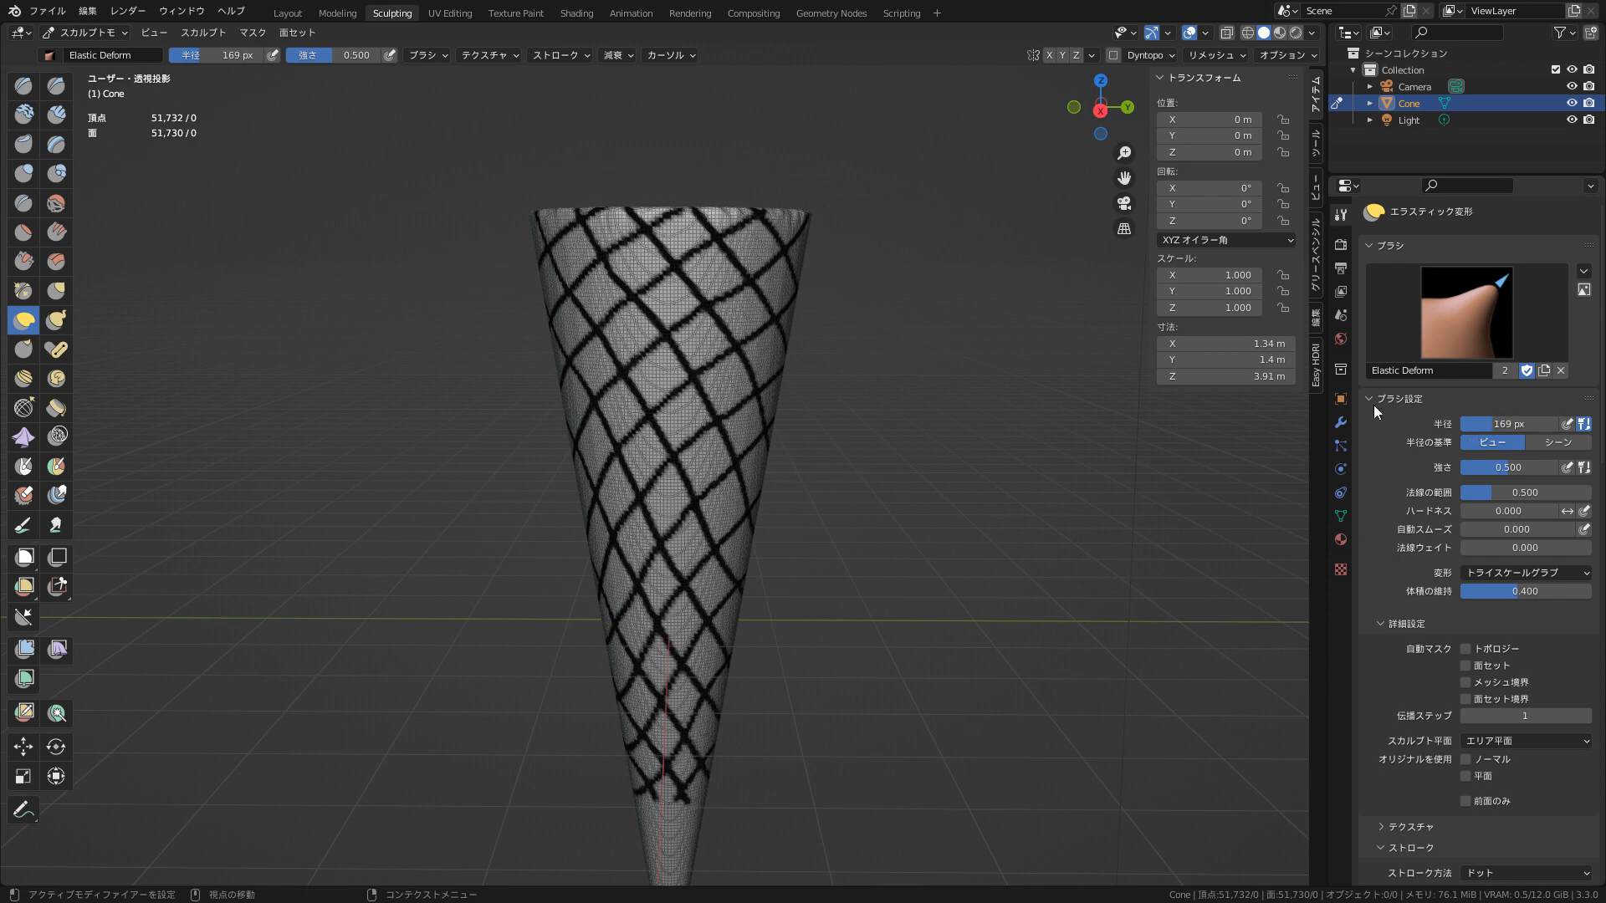
left_click(56, 319)
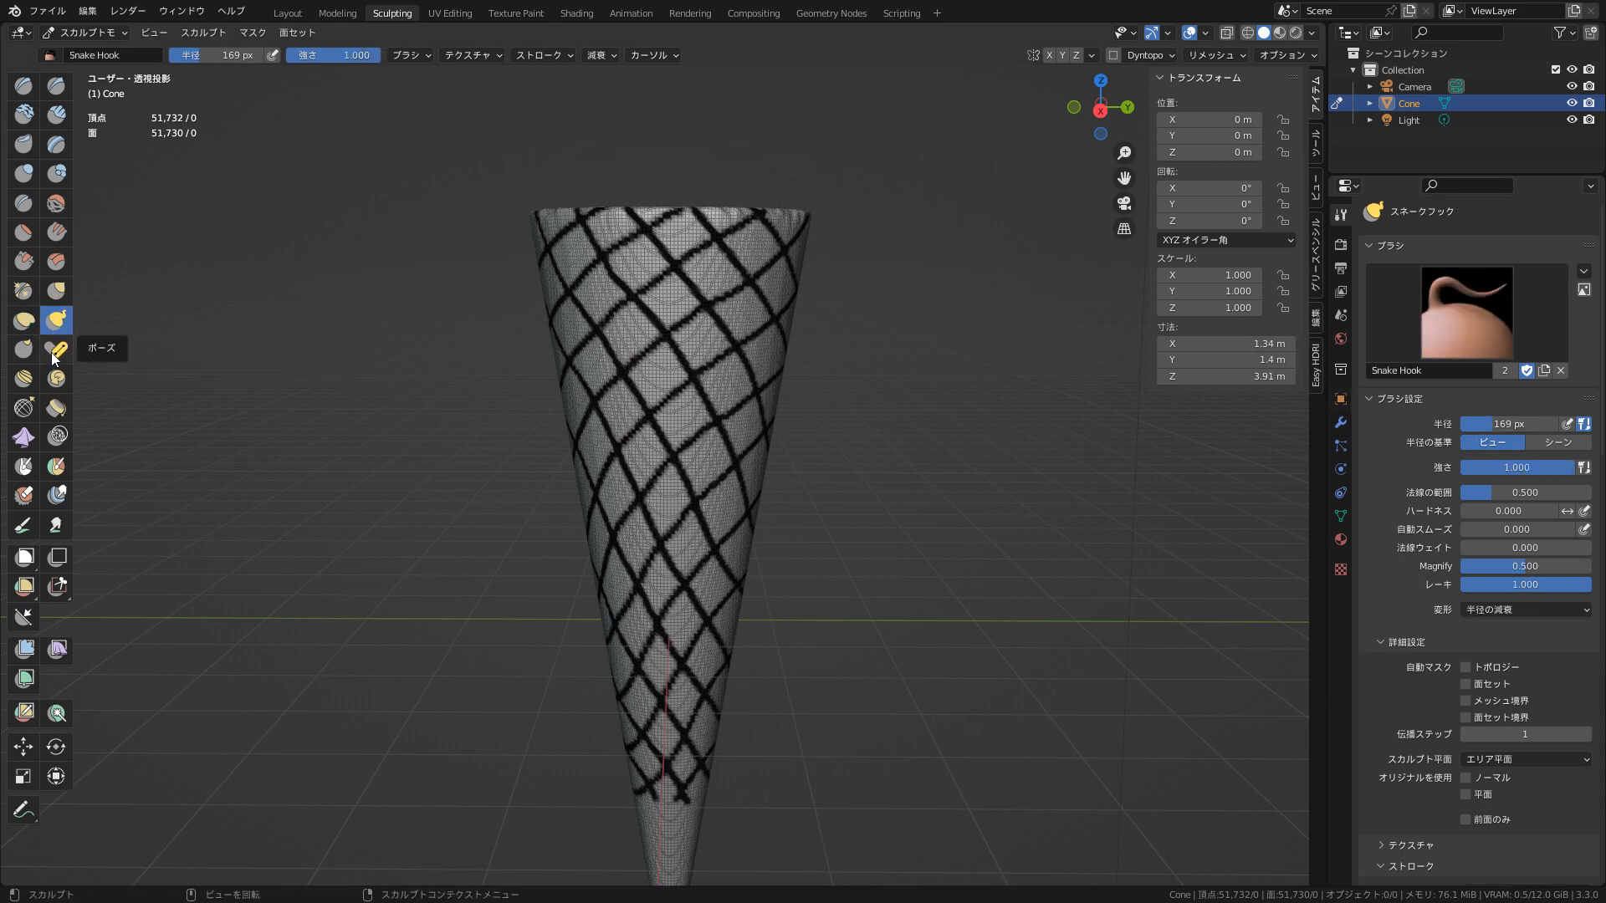
left_click(52, 352)
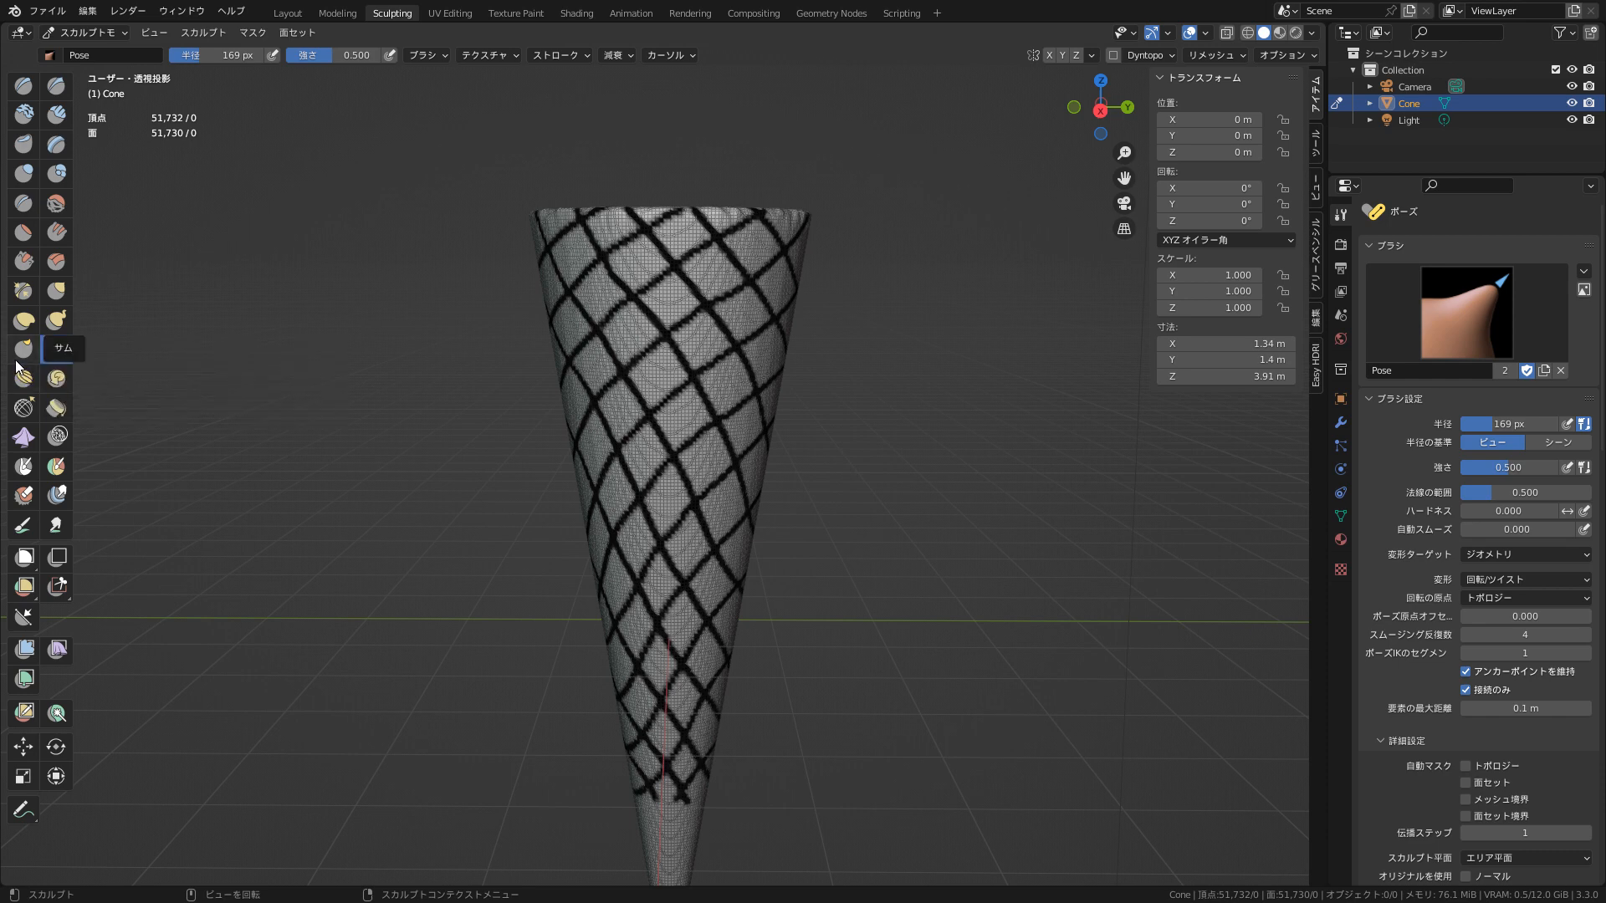
left_click(18, 358)
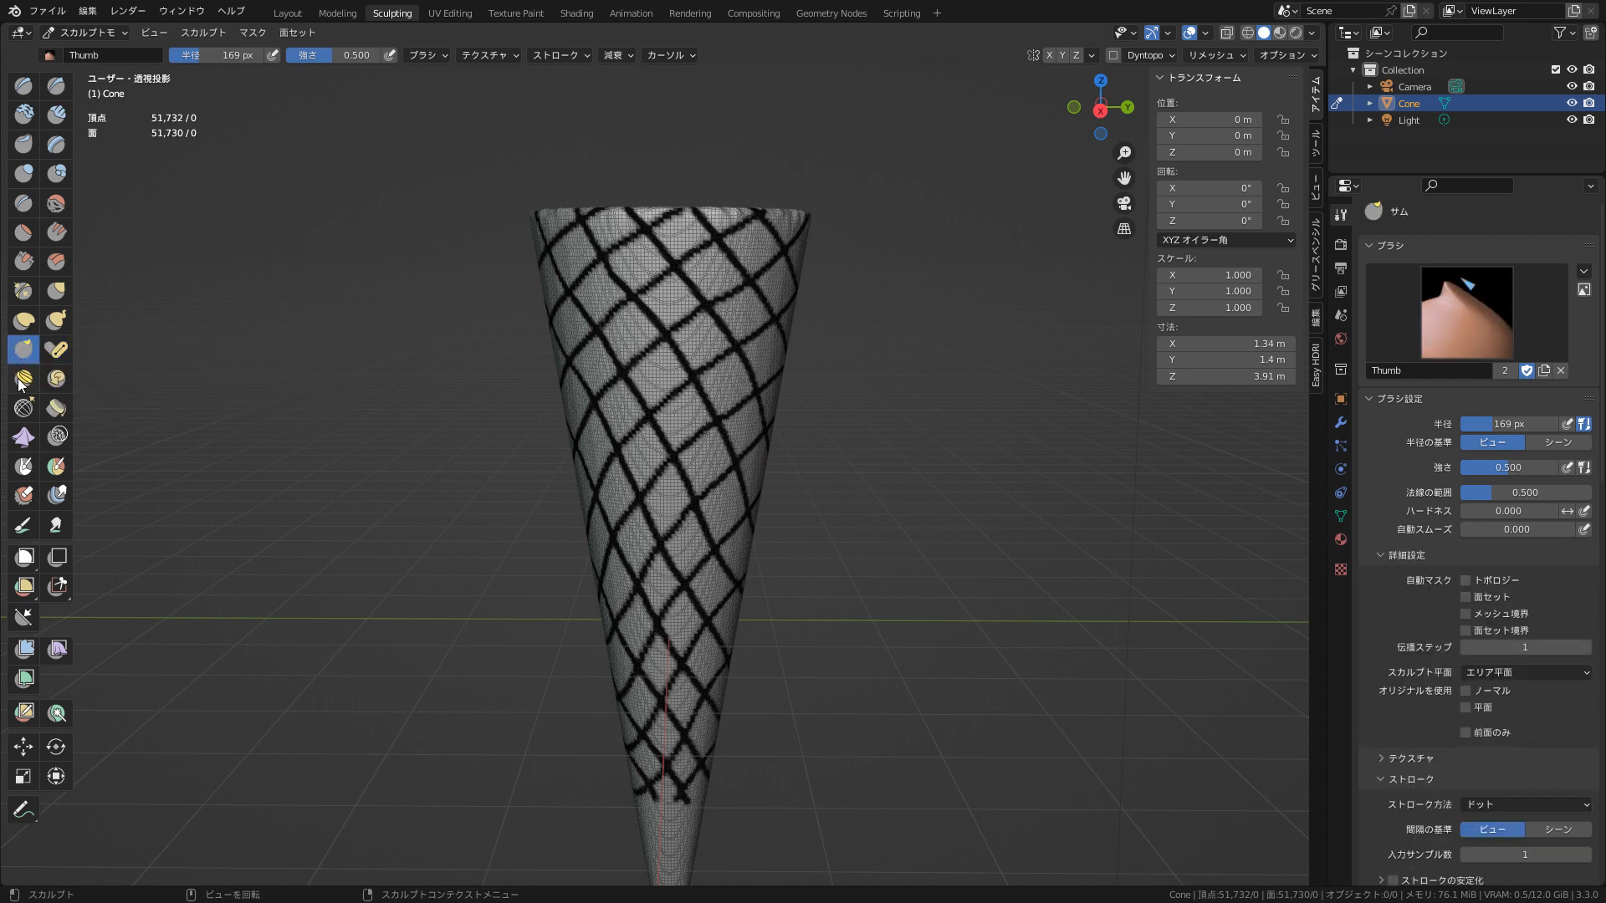
left_click(21, 381)
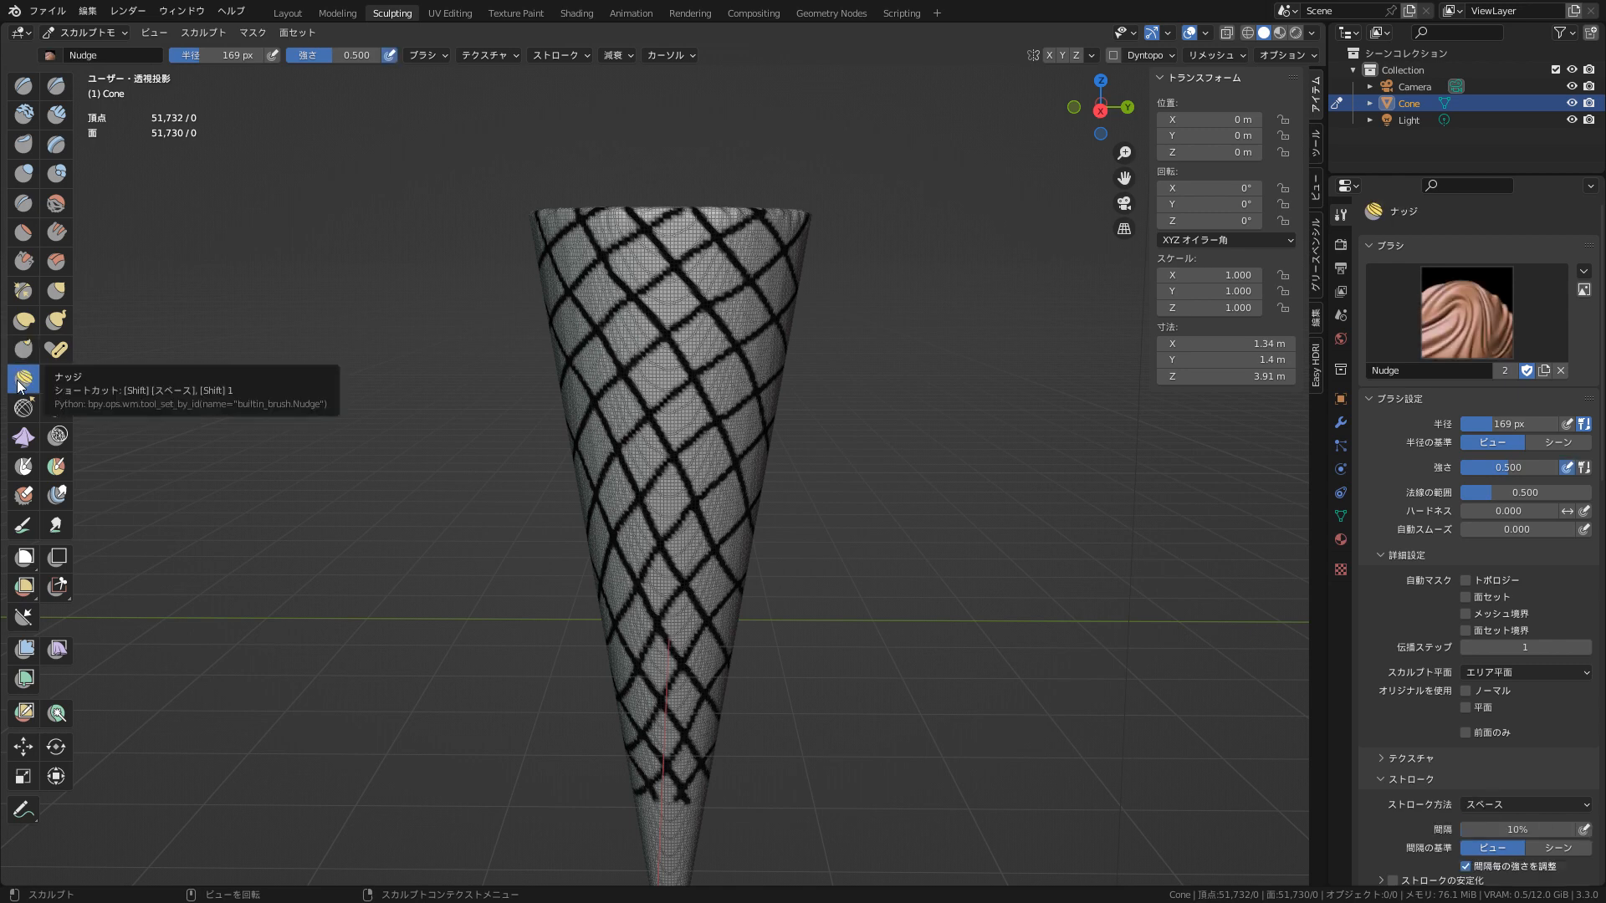
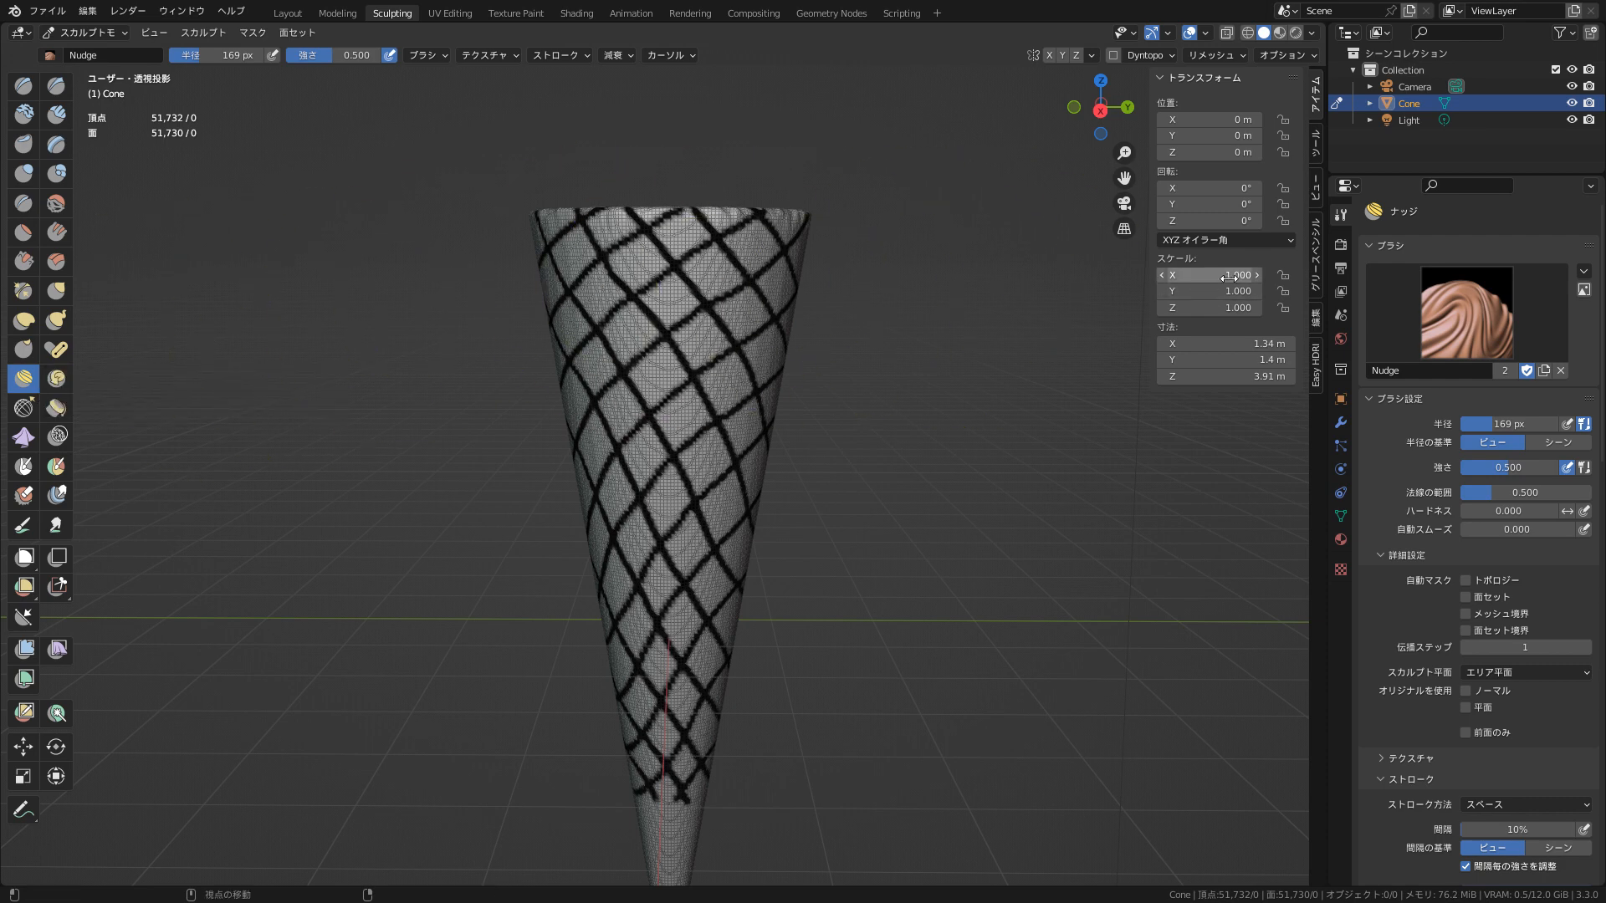
mouse_move(1216, 274)
left_mouse_down()
mouse_move(1132, 274)
mouse_move(1216, 280)
mouse_move(1237, 261)
left_mouse_up()
left_click(1272, 265)
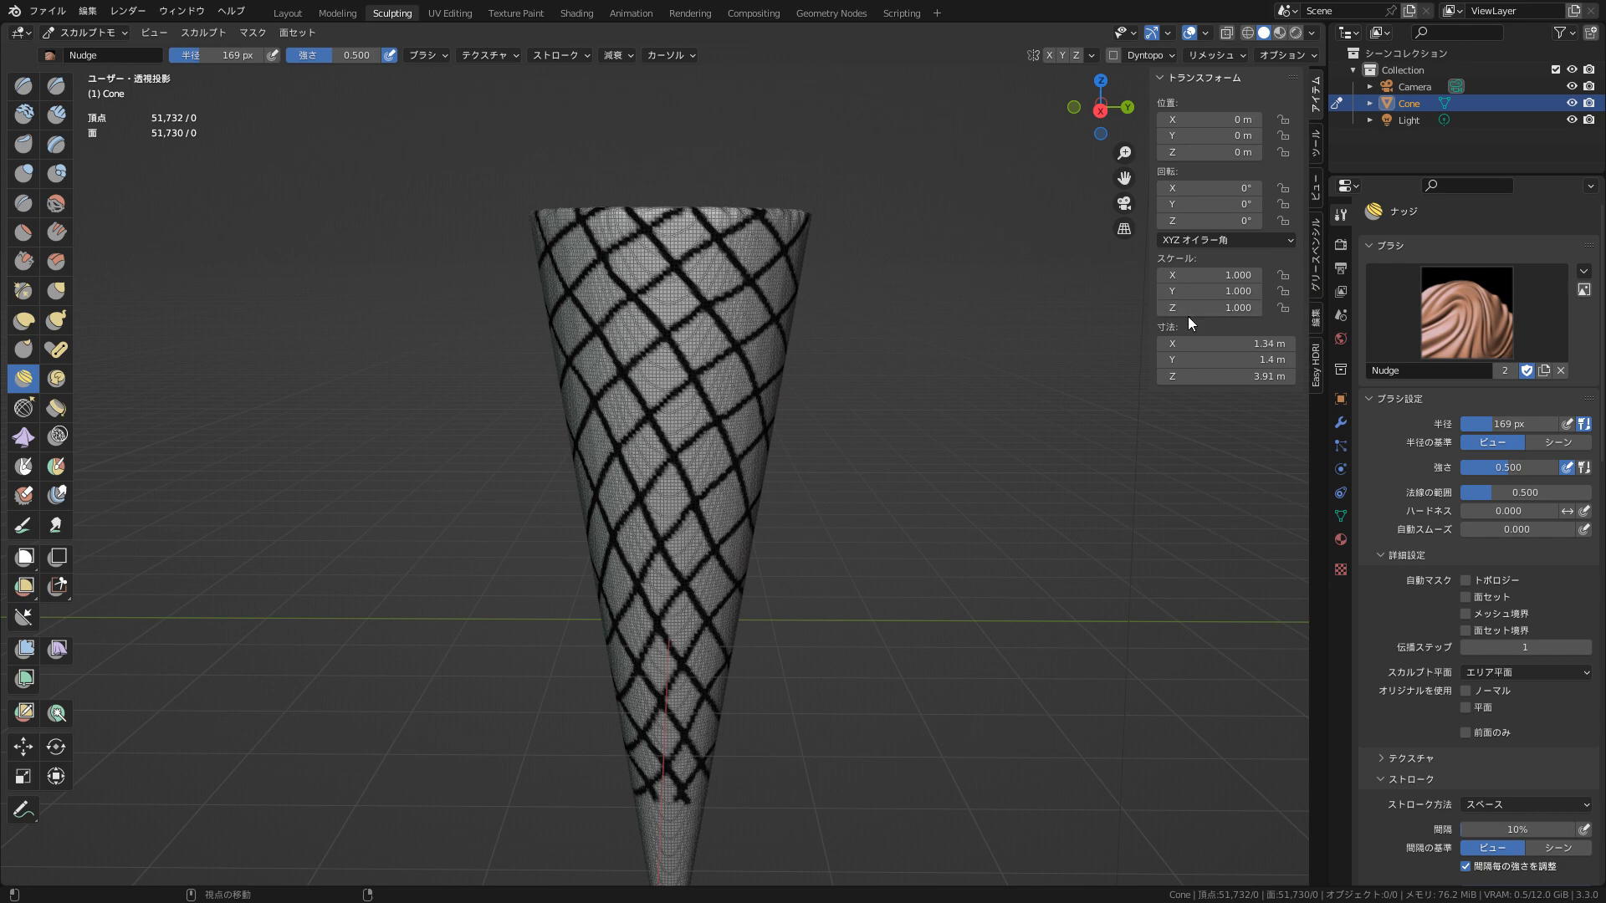
left_click(56, 378)
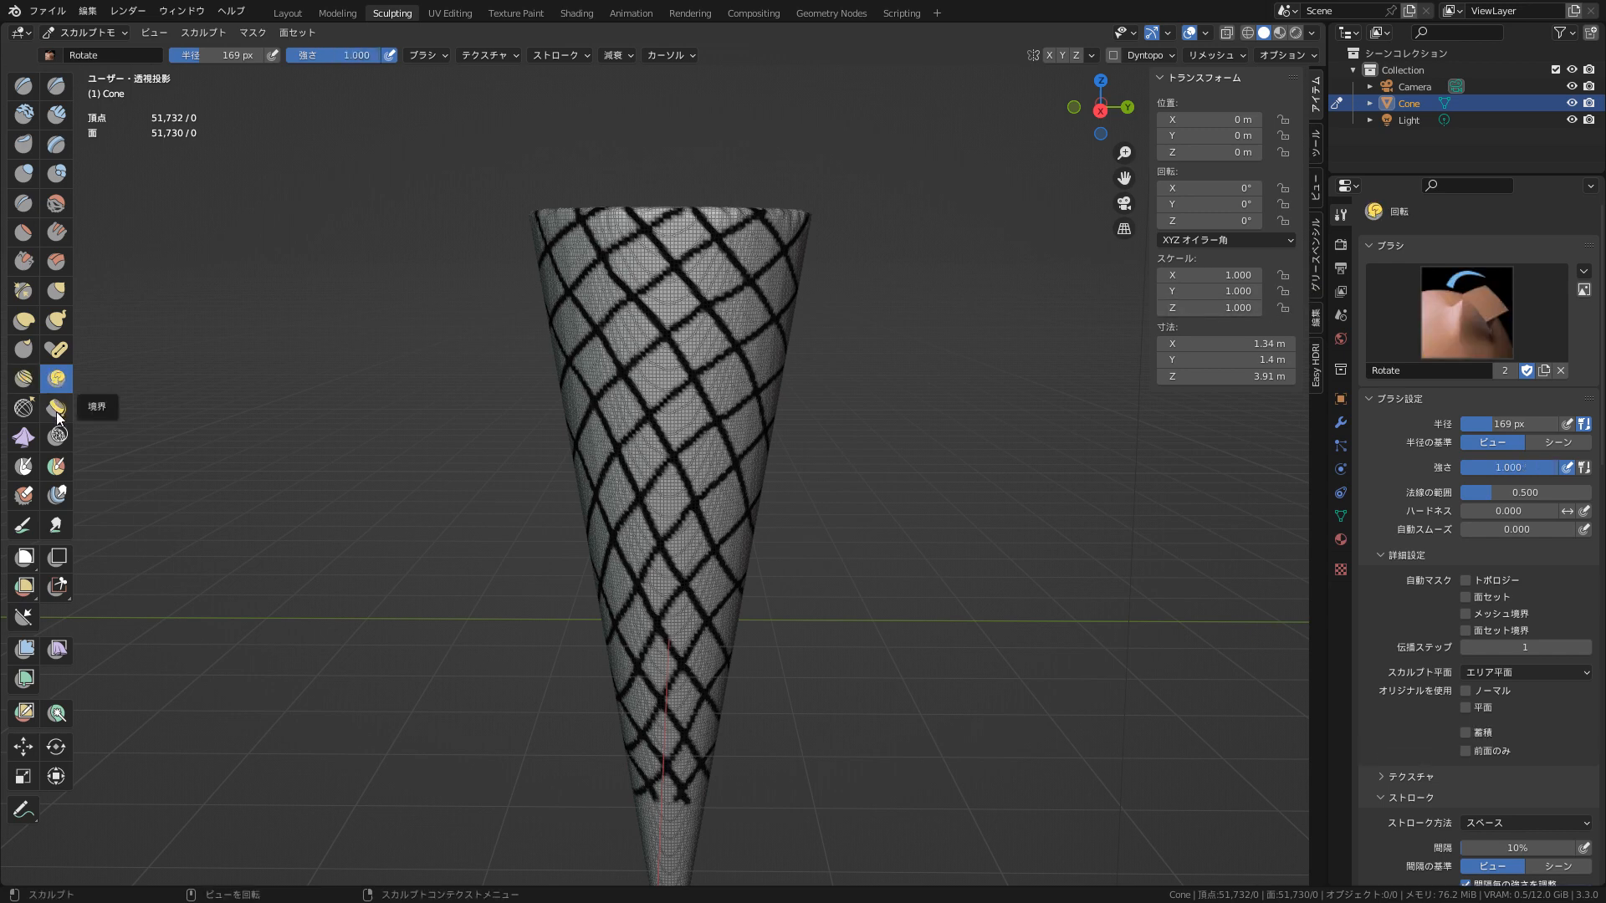
left_click(25, 412)
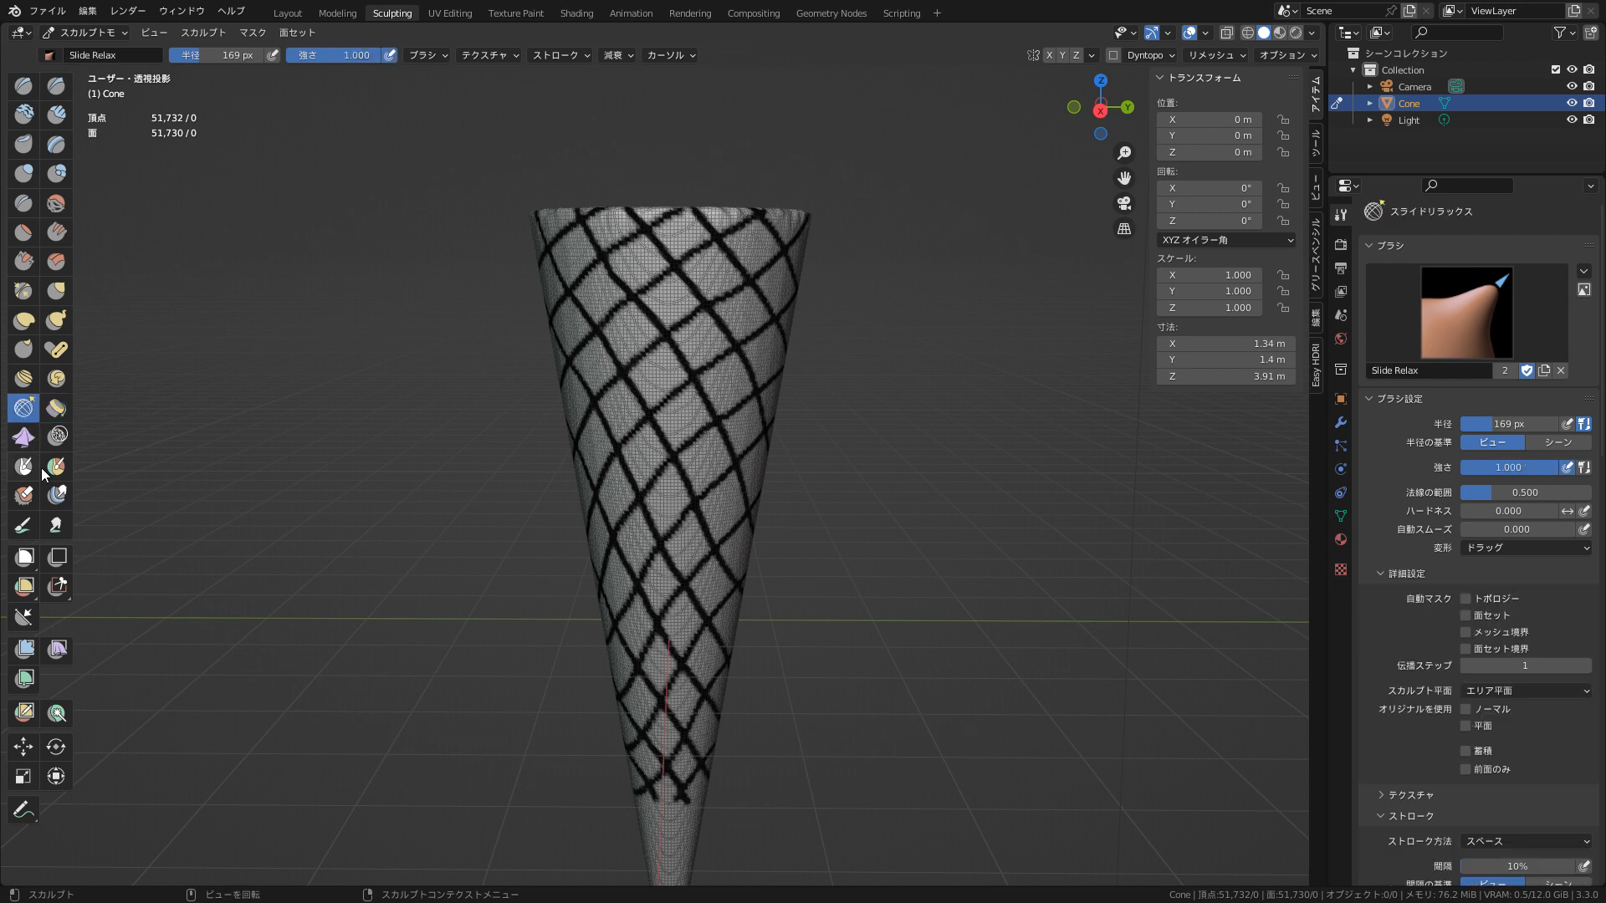
- Try deforming the unmasked cone surface using the Cloth brush with Expand deformation and a 500 px radius
left_click(23, 436)
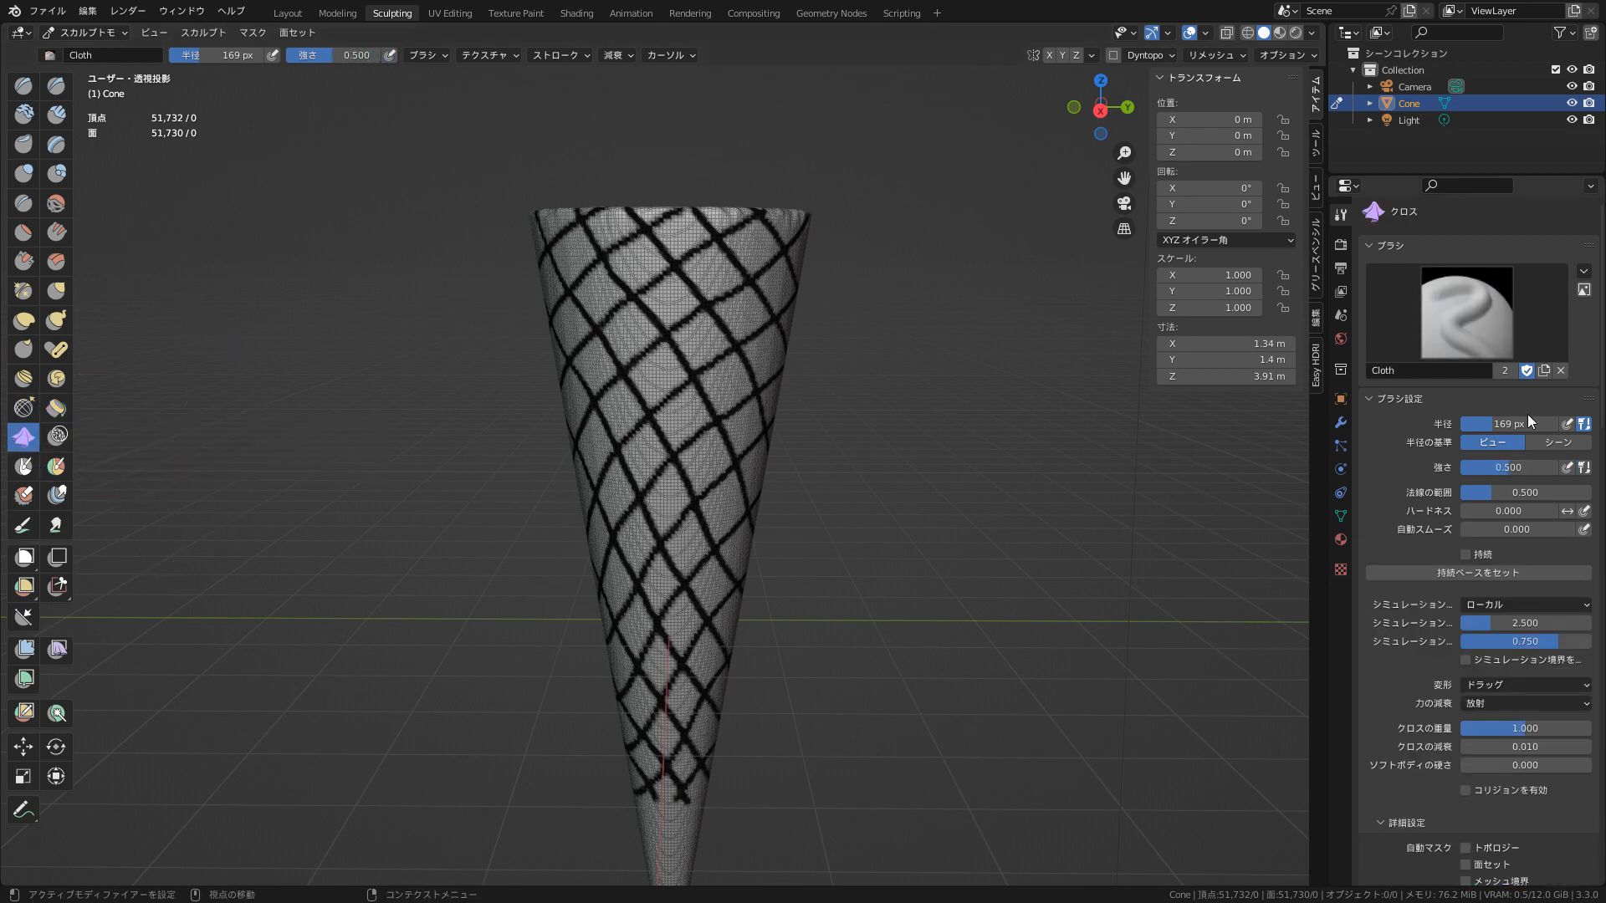
left_click(1543, 685)
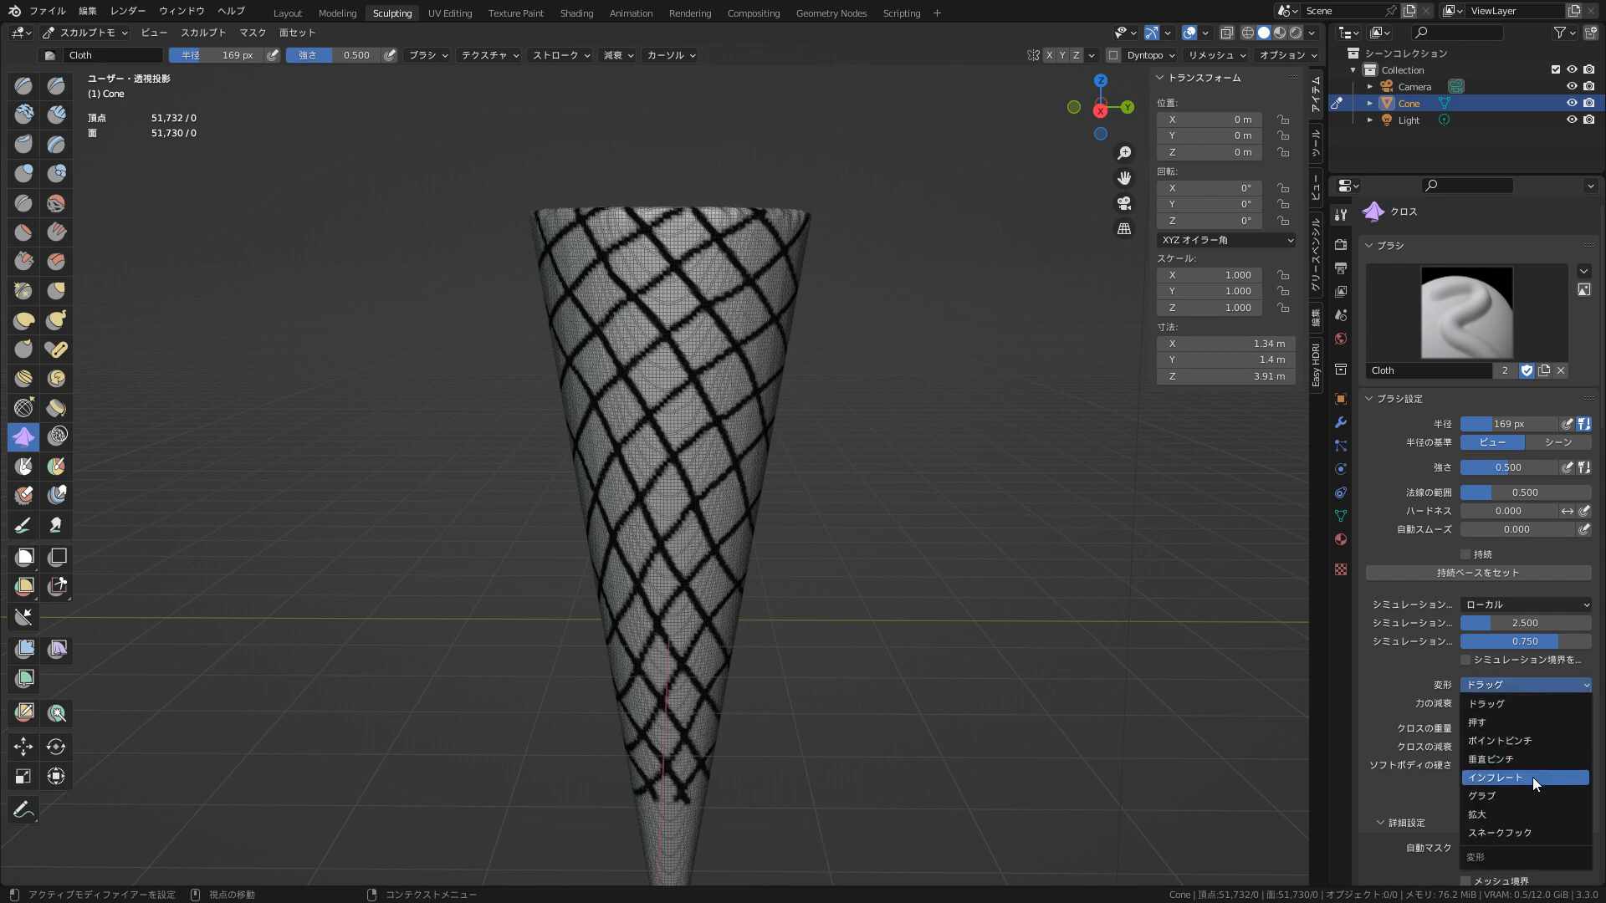
left_click(1509, 815)
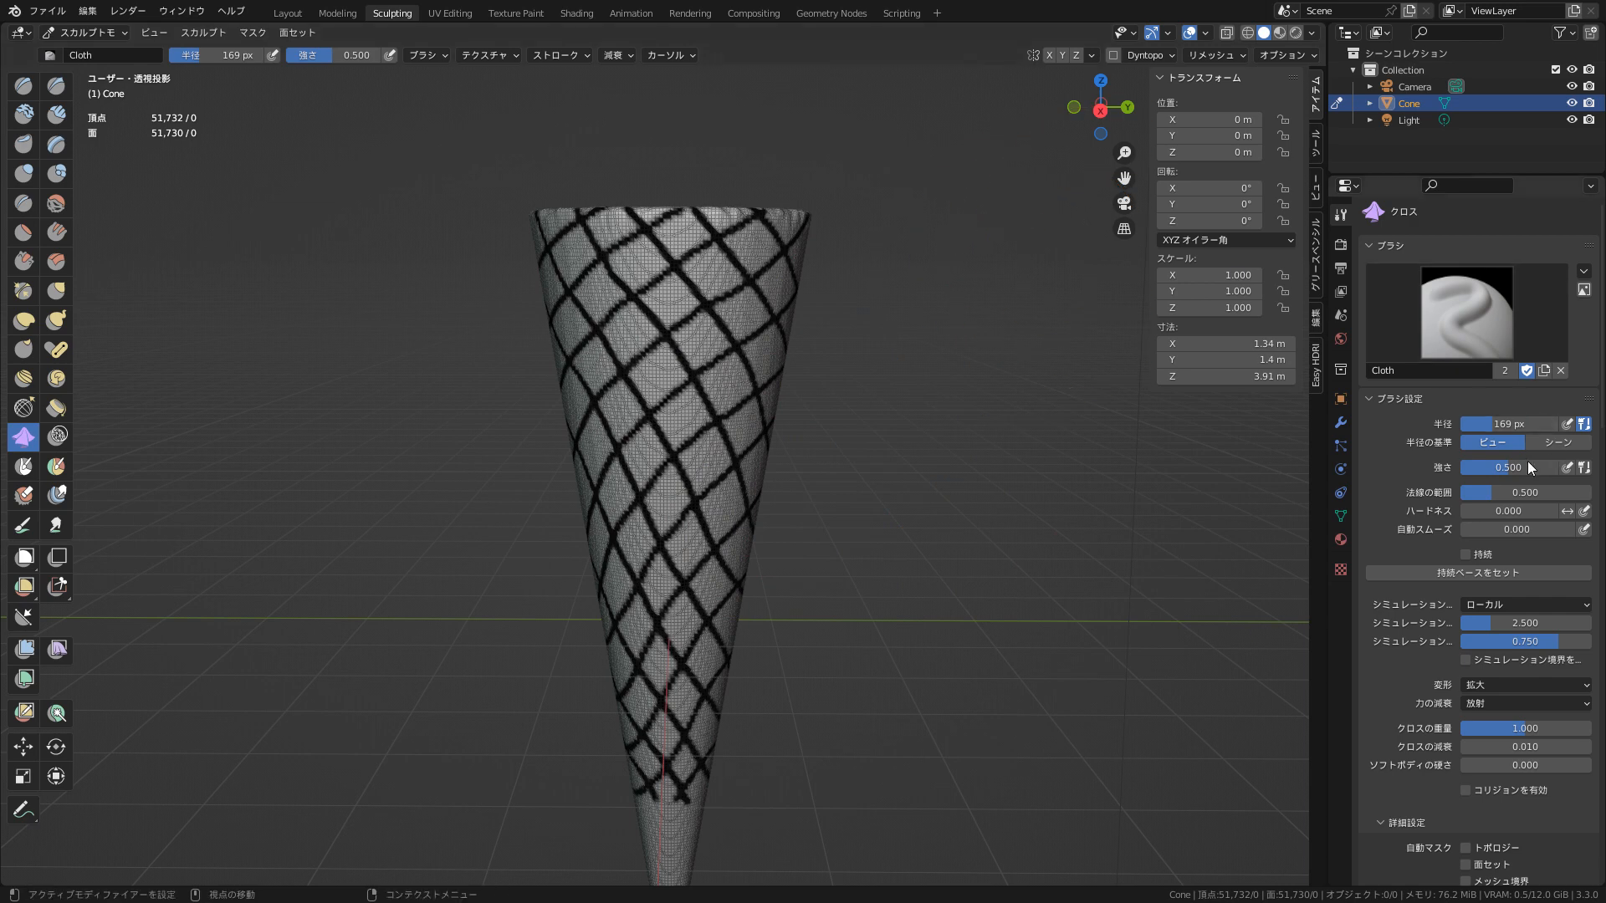
left_click_drag(1494, 428, 1592, 435)
mouse_move(694, 540)
left_mouse_down()
mouse_move(673, 466)
mouse_move(663, 487)
mouse_move(694, 489)
left_mouse_up()
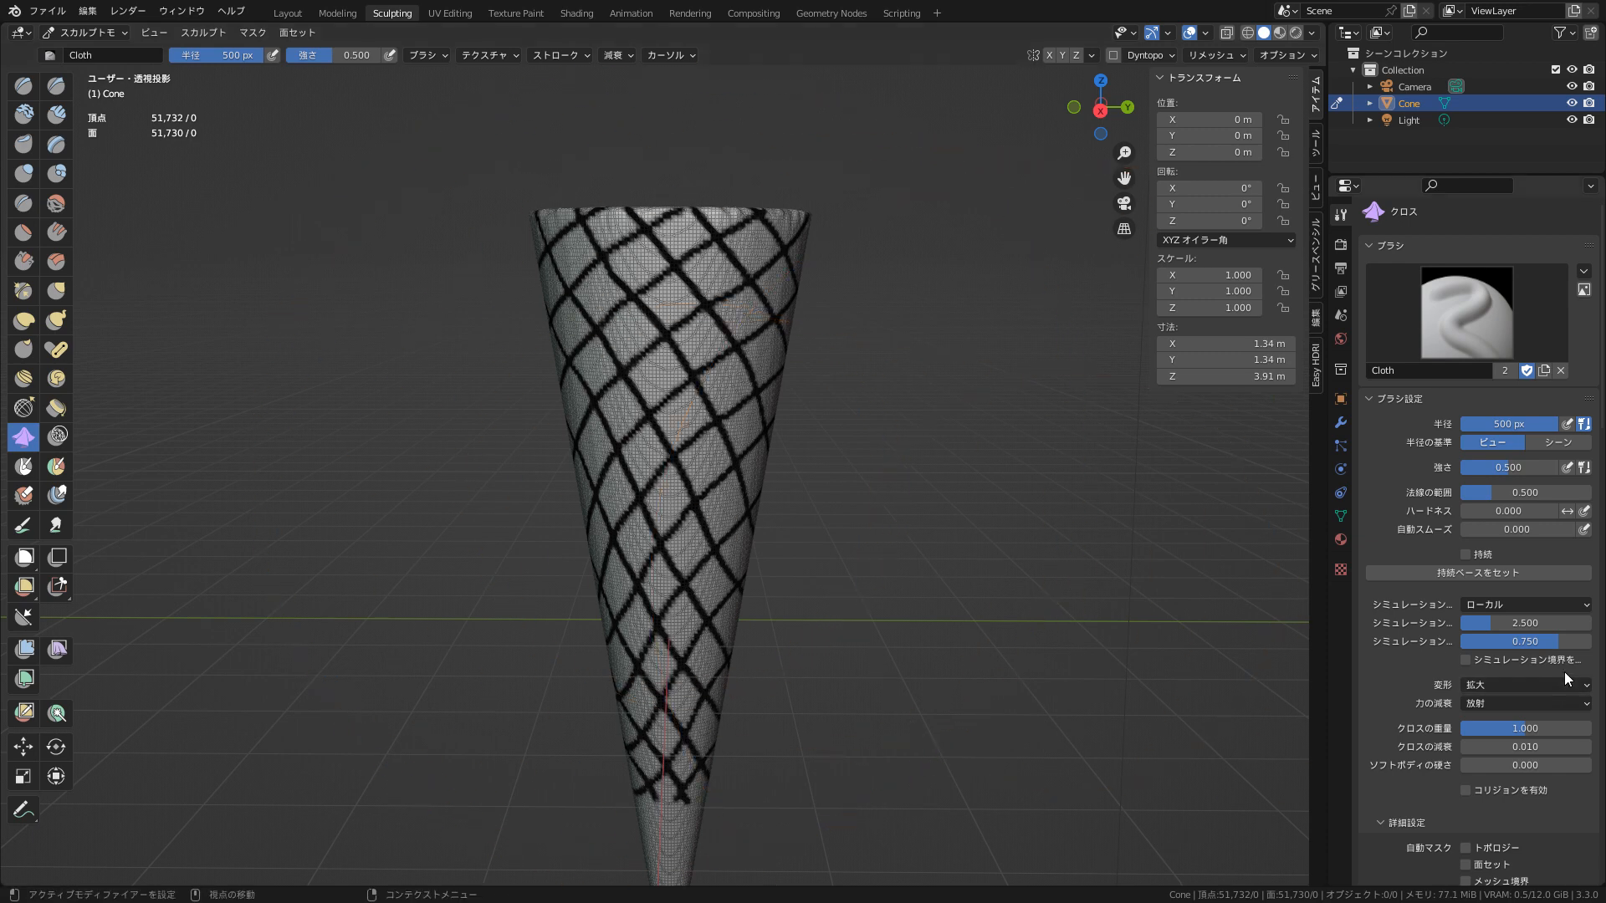
- Switch the Cloth brush deformation to Inflate and puff up the unmasked cells across the cone's middle
left_click(1538, 686)
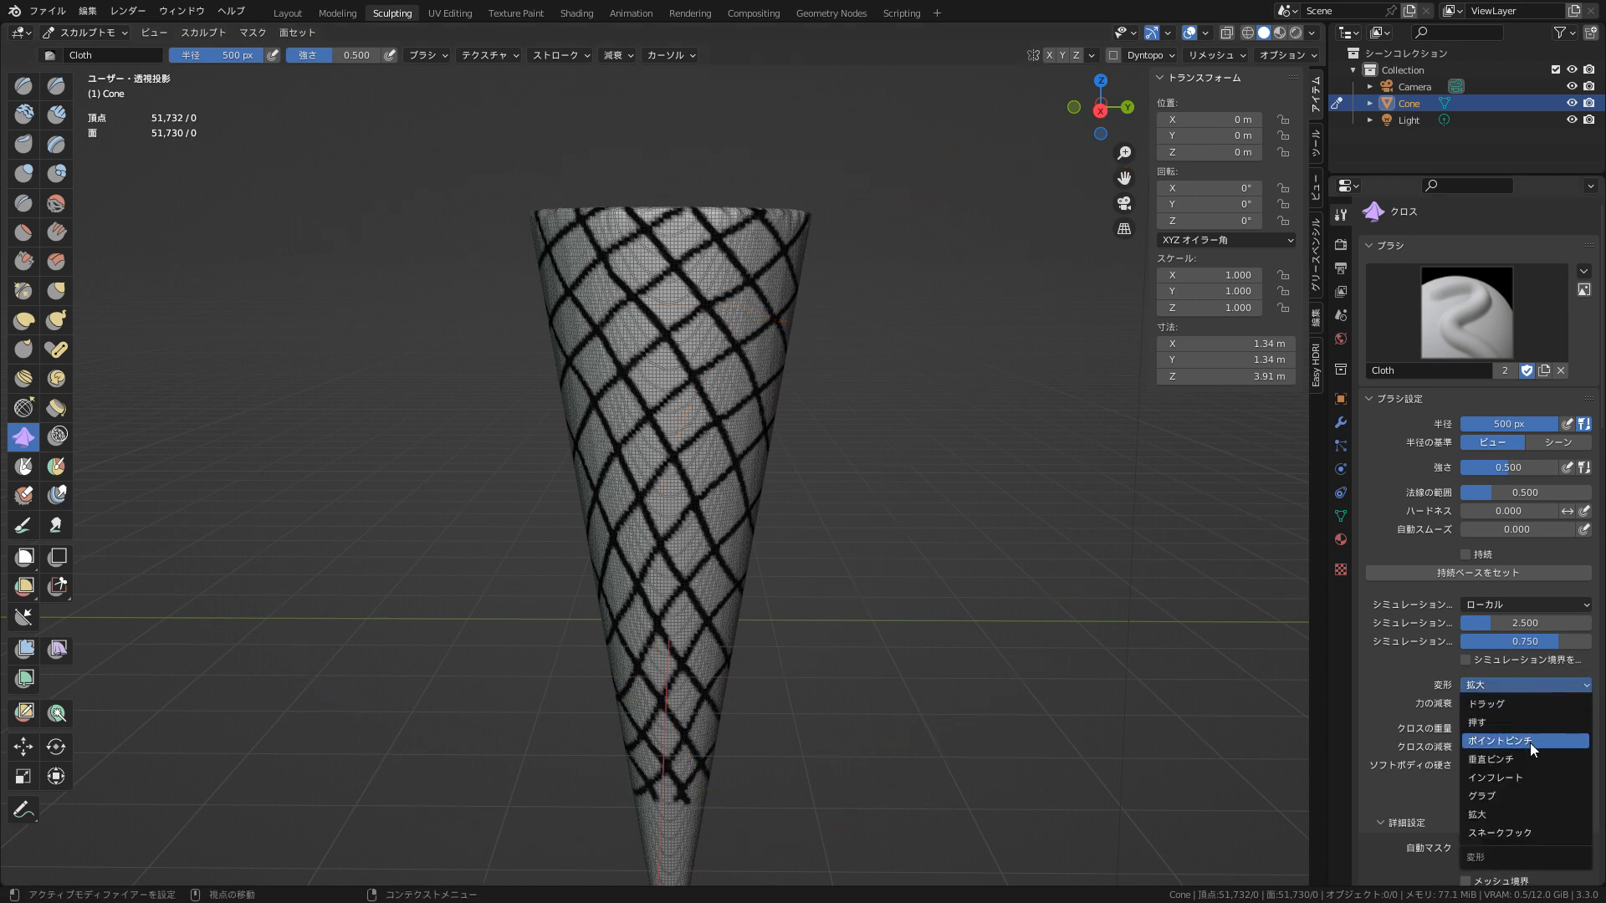
left_click(1504, 774)
left_click_drag(663, 402, 659, 517)
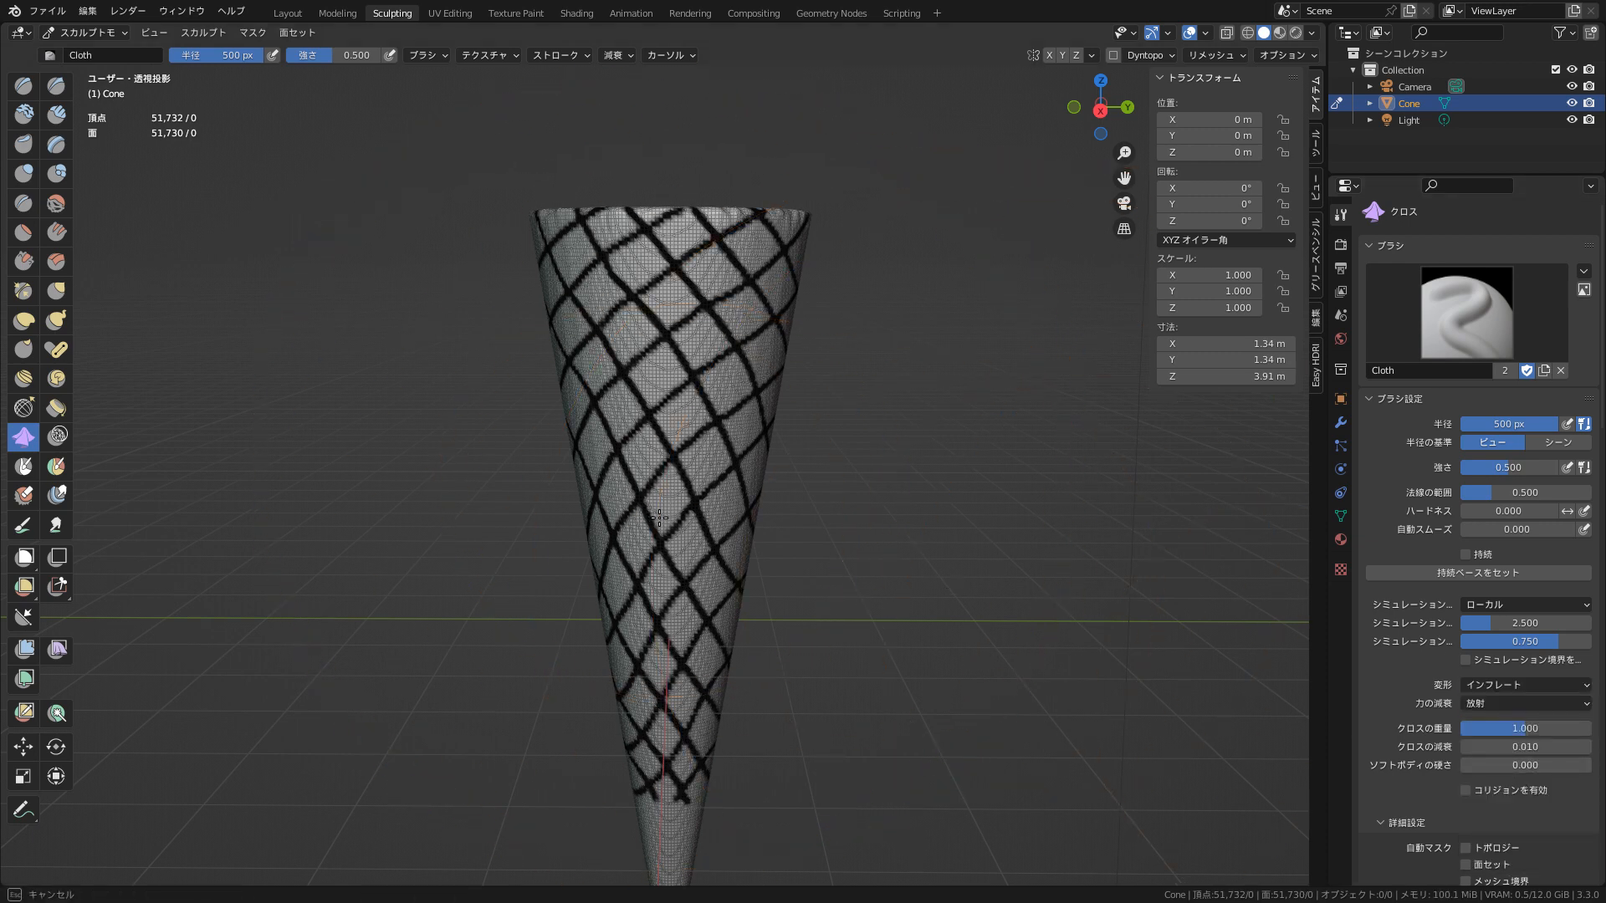
left_click_drag(811, 545, 560, 556)
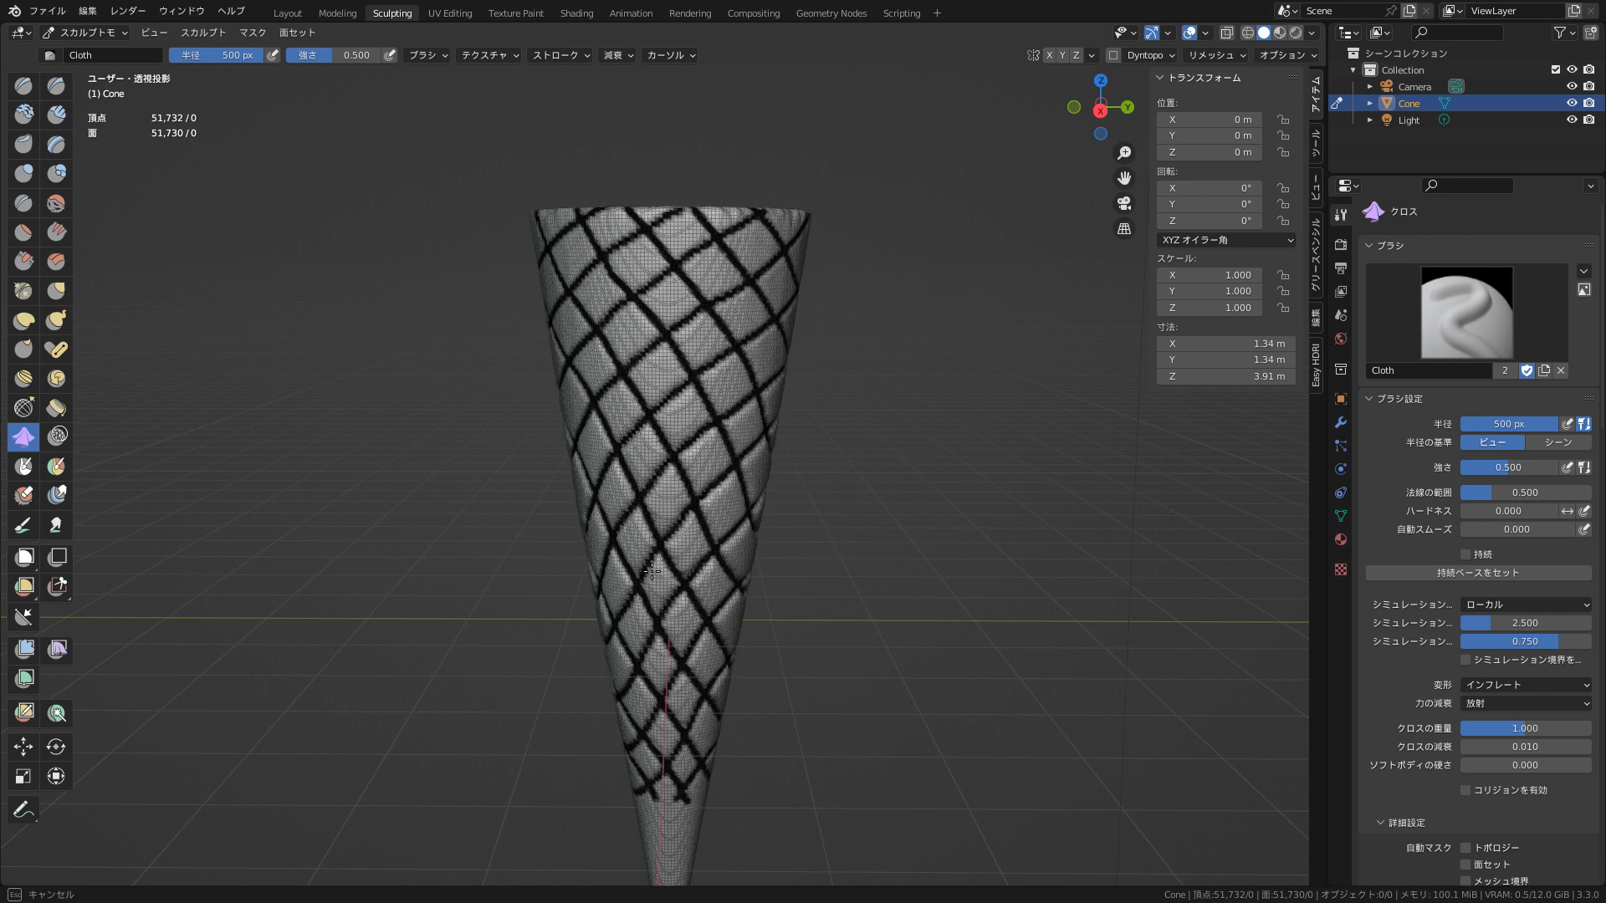
left_click_drag(700, 569, 722, 570)
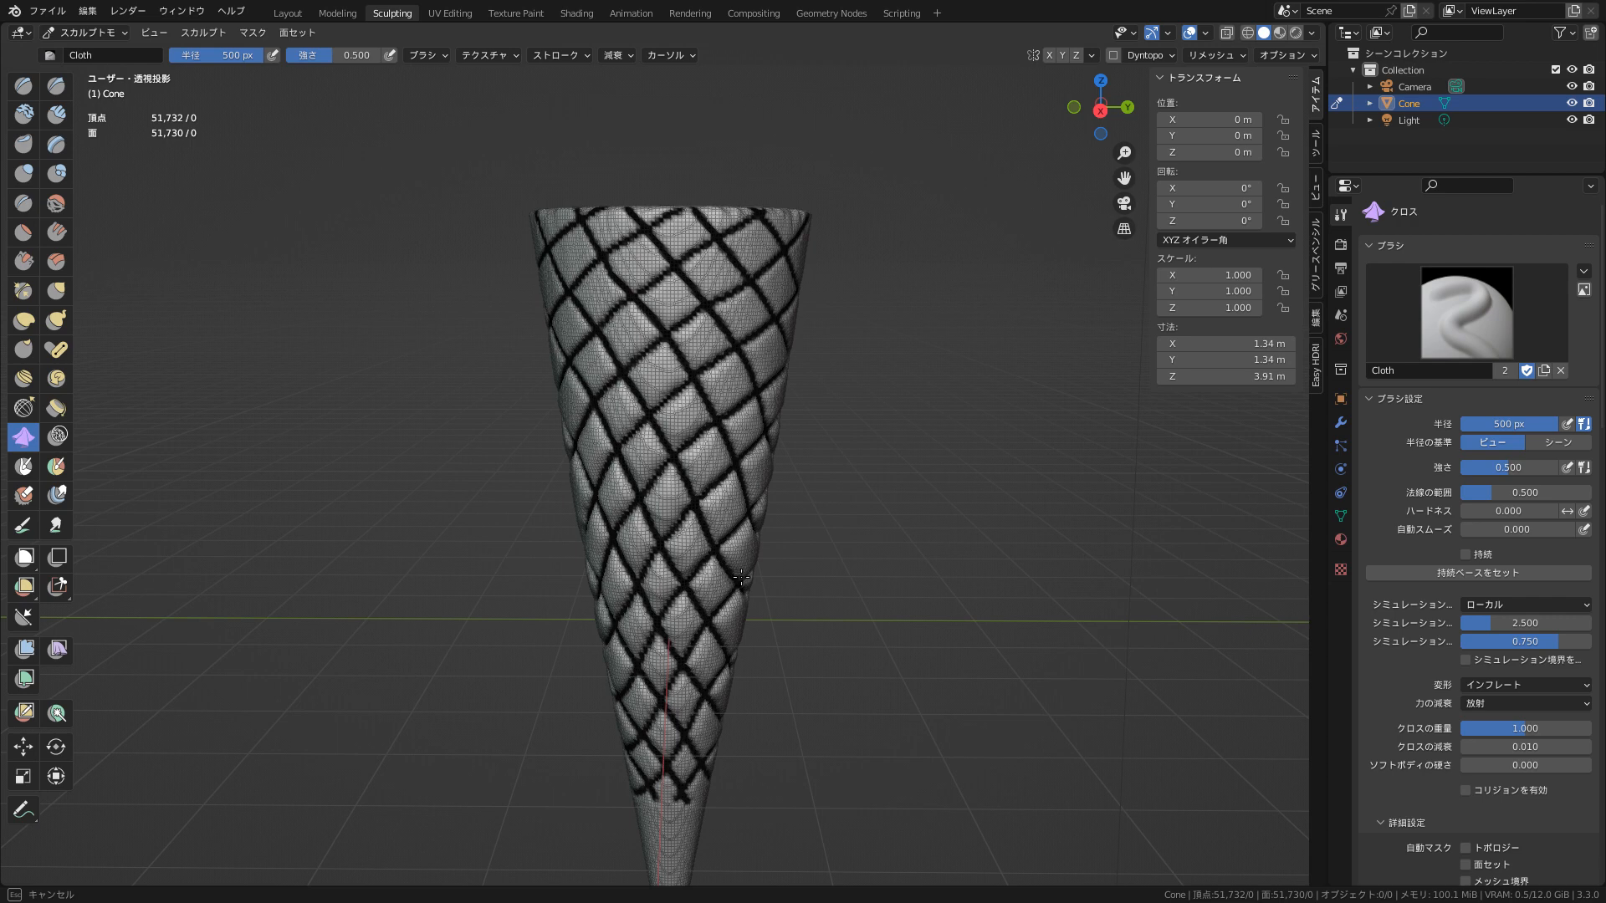
key("ctrl")
mouse_move(669, 562)
left_mouse_down()
mouse_move(660, 545)
mouse_move(746, 533)
mouse_move(638, 516)
mouse_move(689, 516)
left_mouse_up()
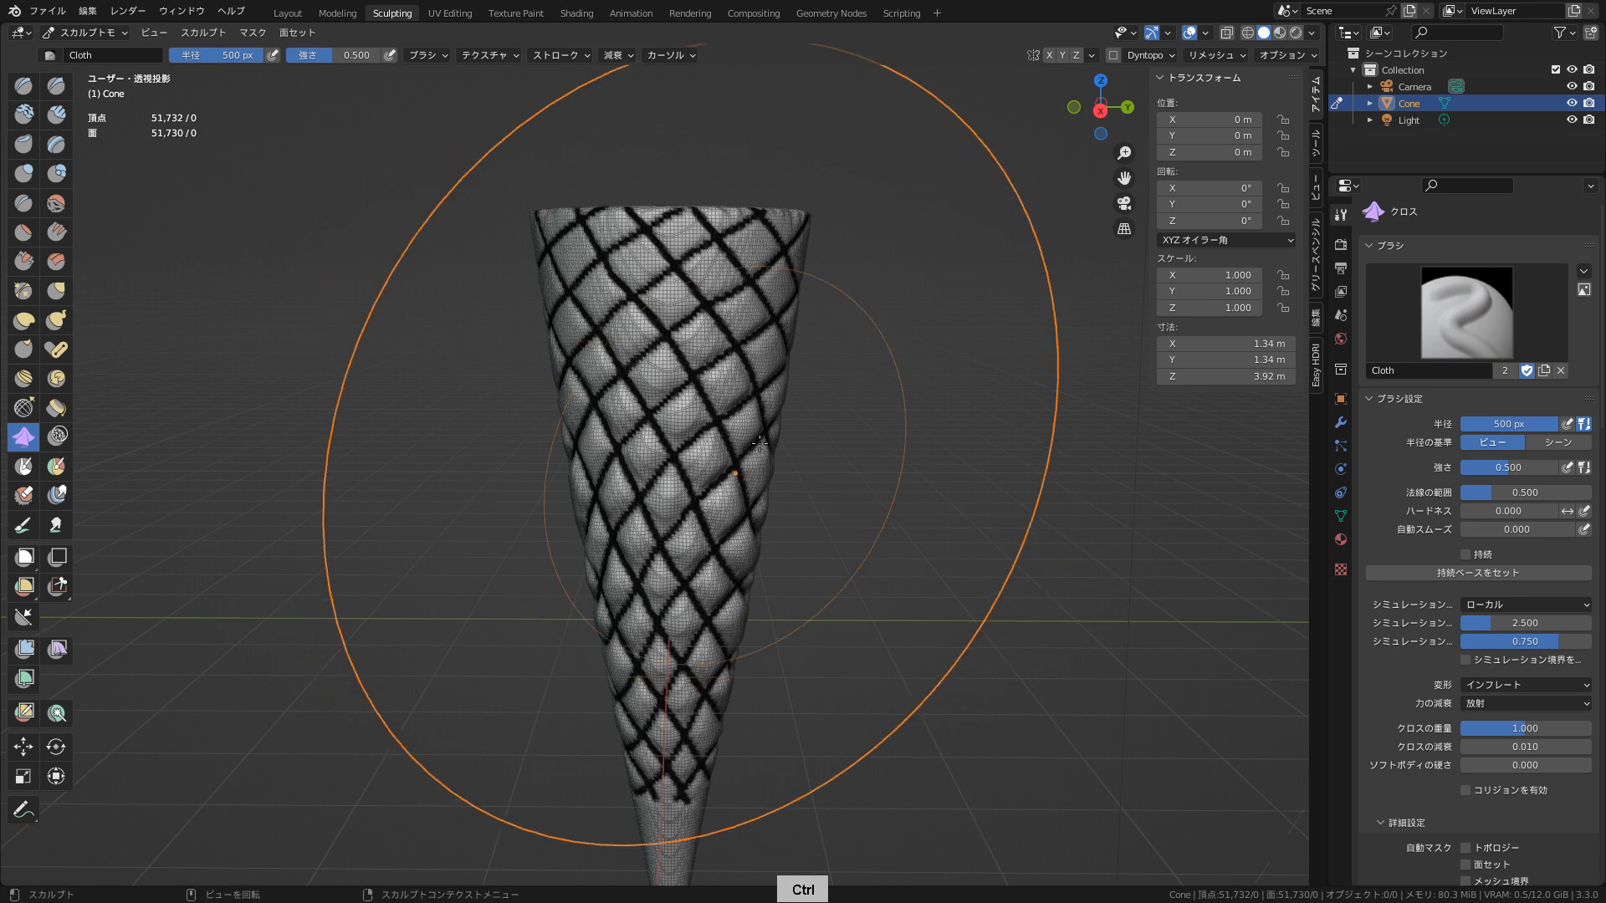
- Undo the Cloth brush strokes one after another until the cone's smooth masked surface is restored
left_click(88, 11)
left_click(98, 33)
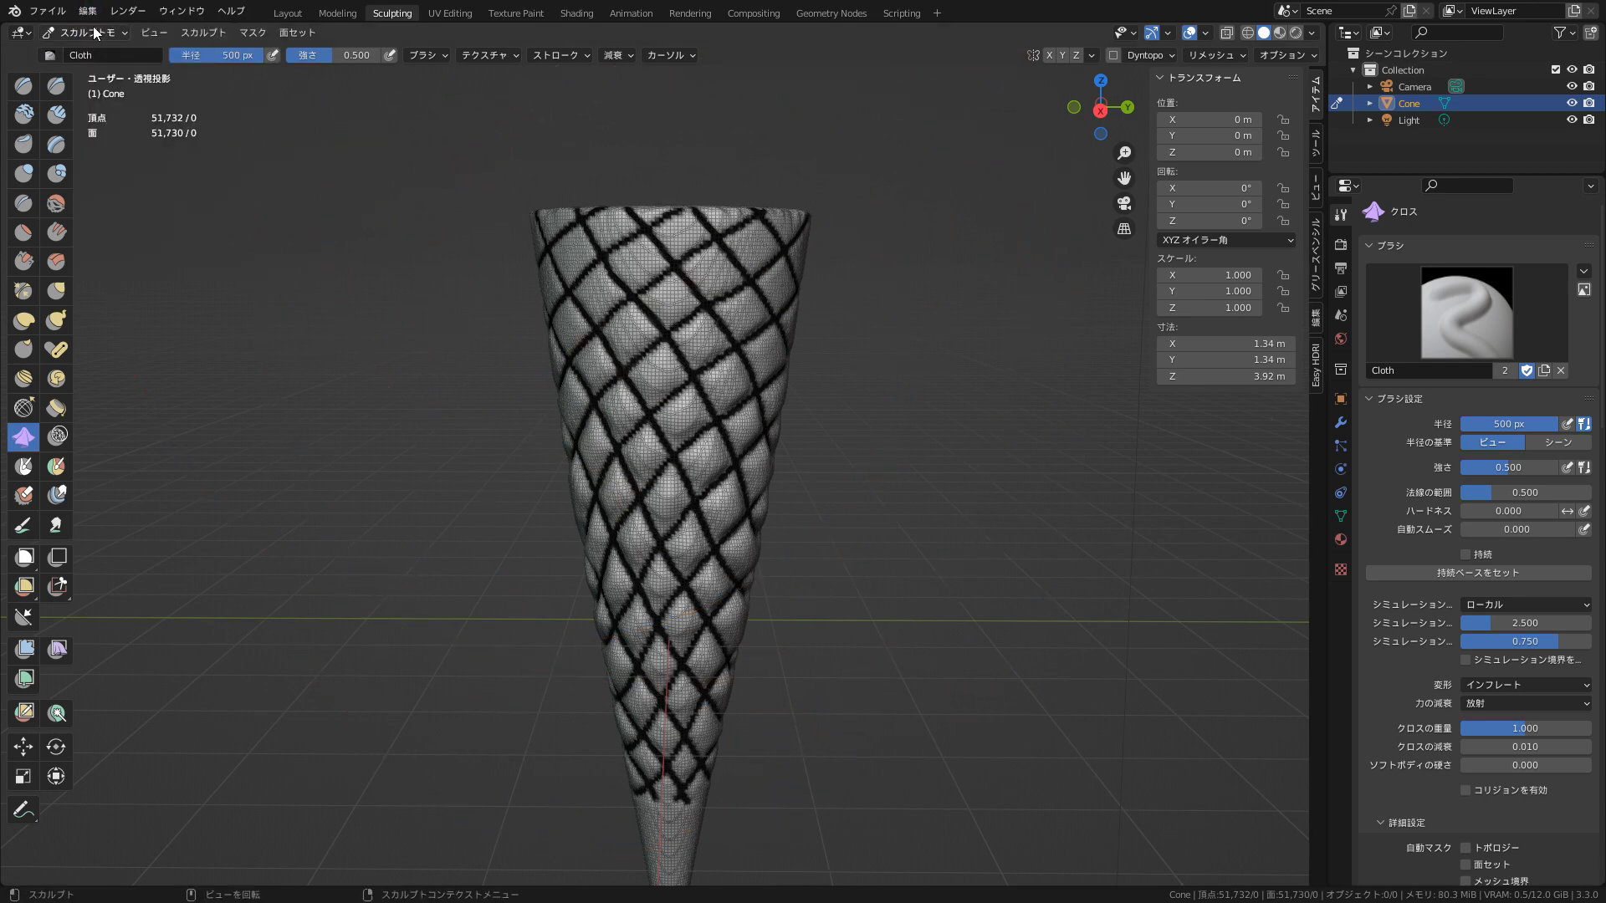
left_click(88, 11)
left_click(92, 32)
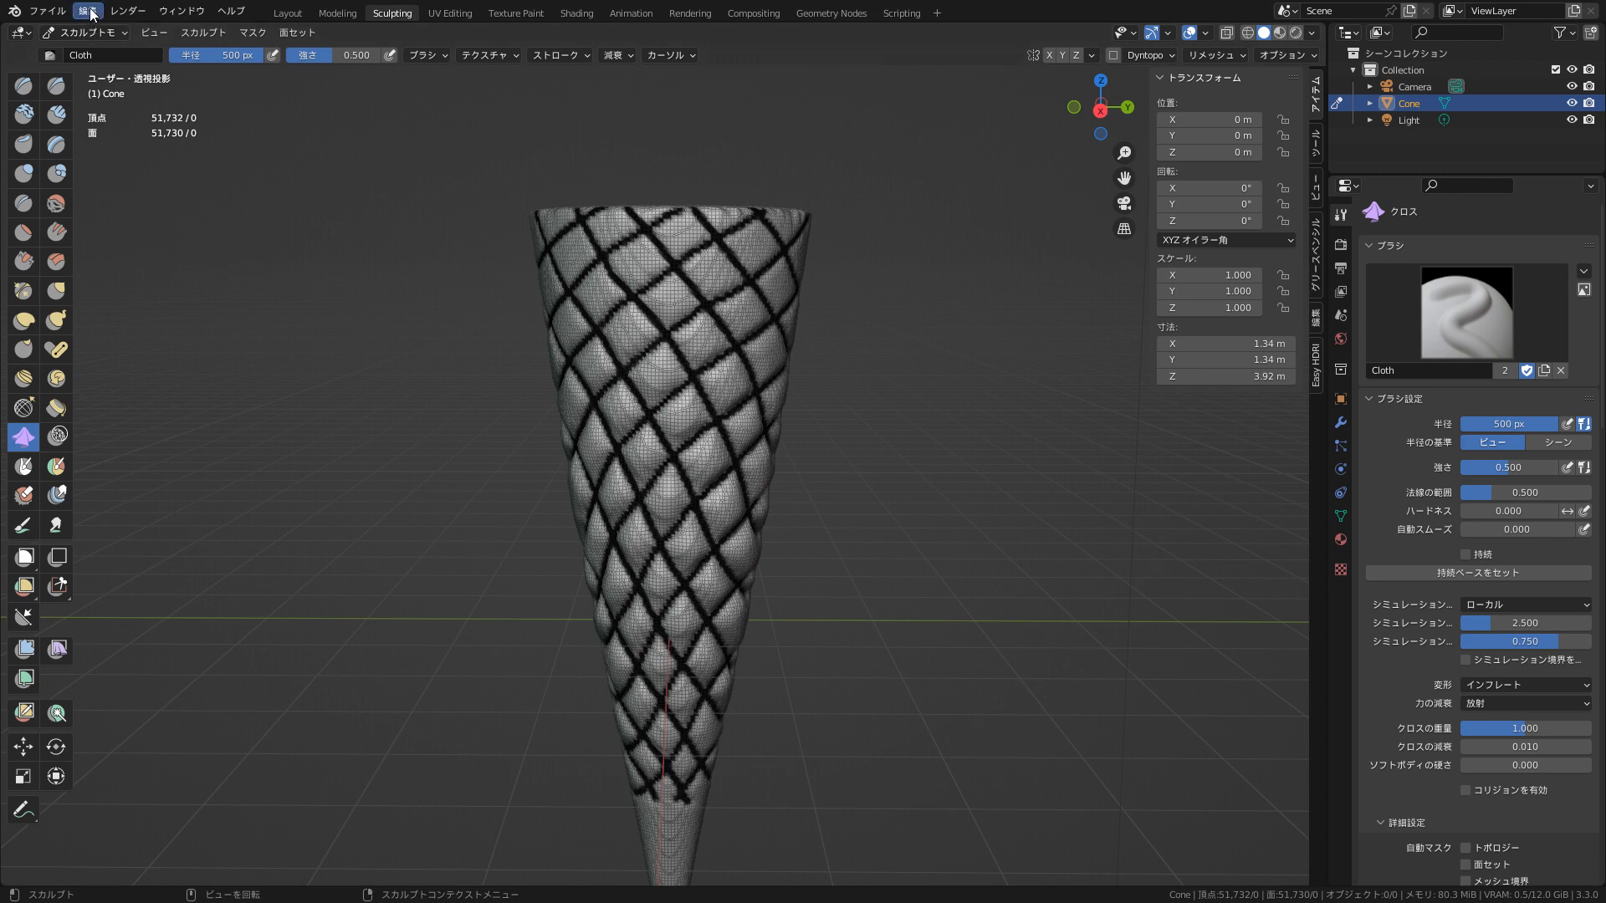
left_click(89, 10)
left_click(92, 32)
left_click(90, 12)
left_click(91, 32)
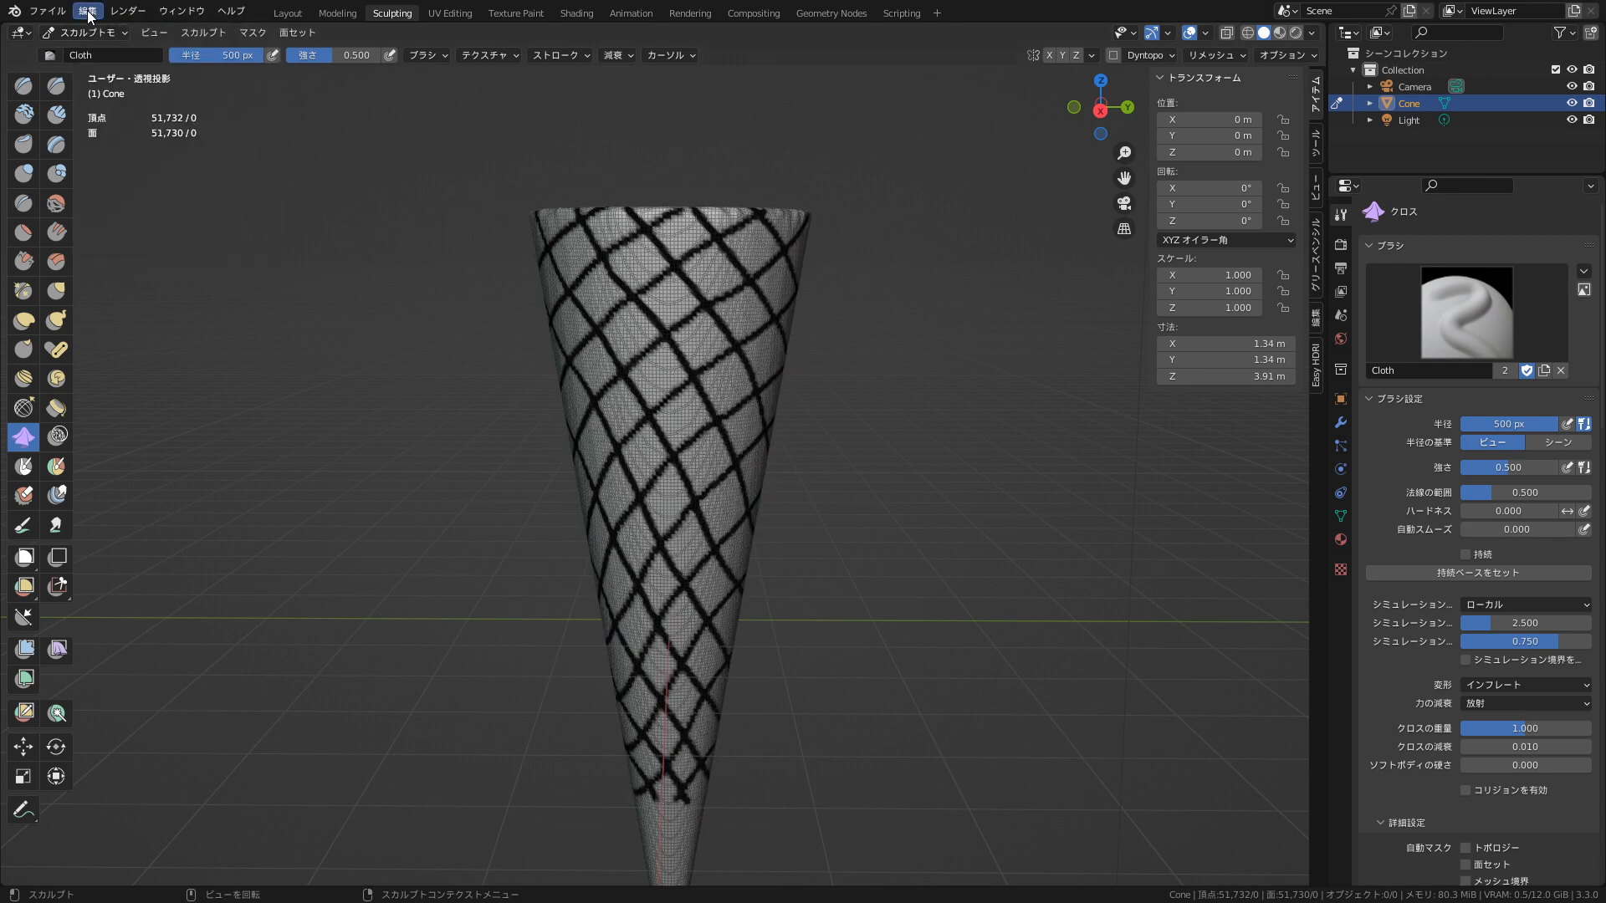
left_click(88, 12)
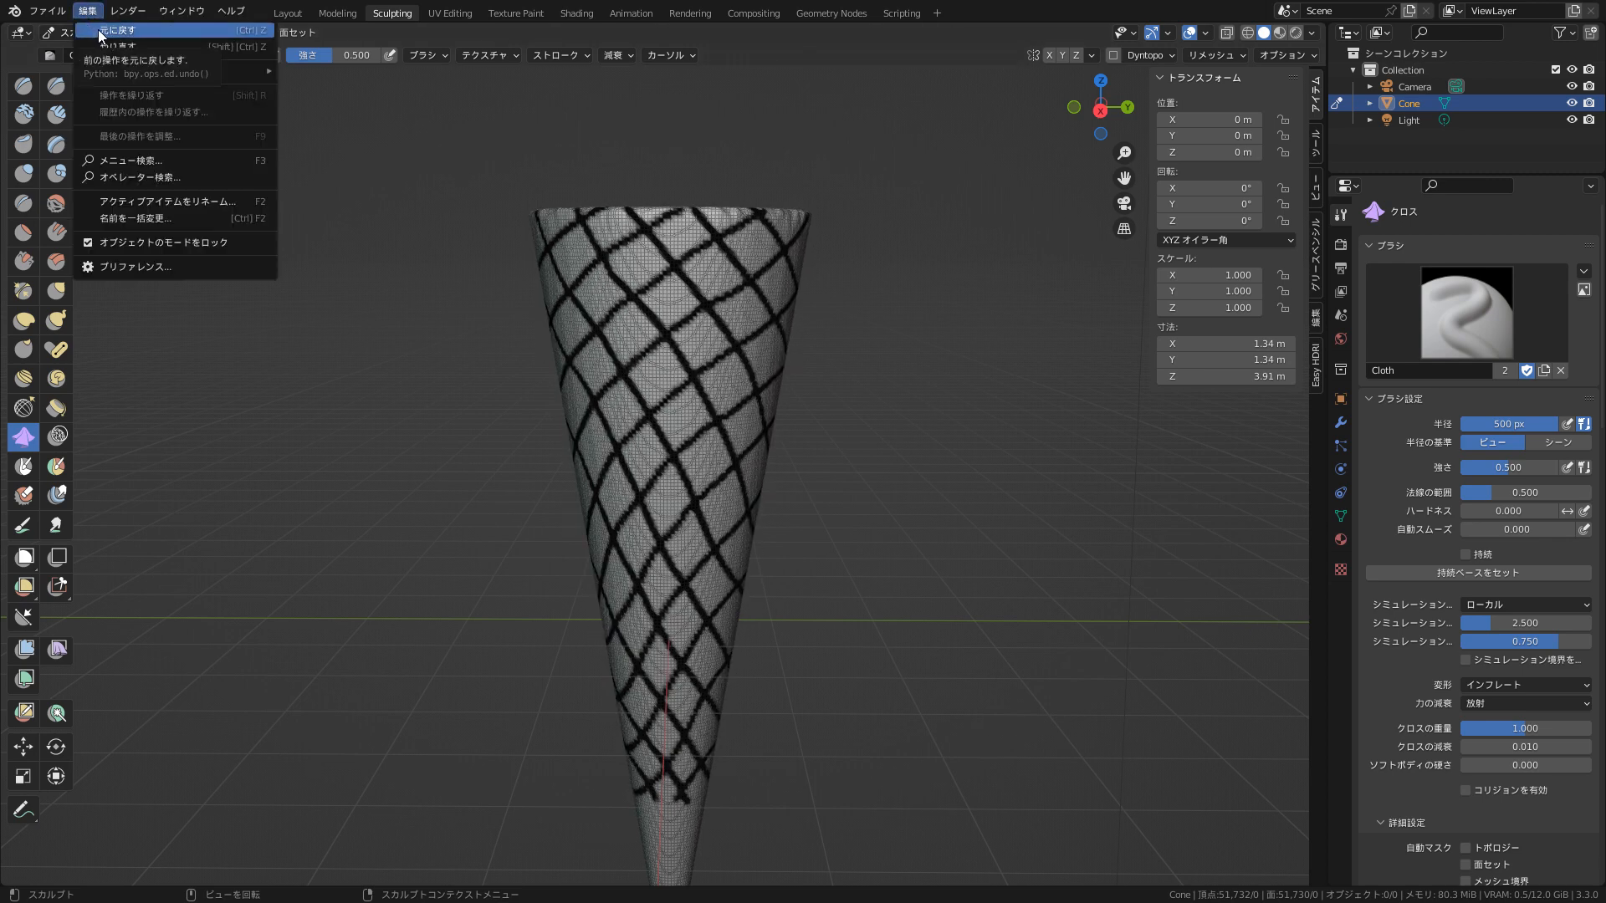
left_click(101, 31)
left_click(89, 11)
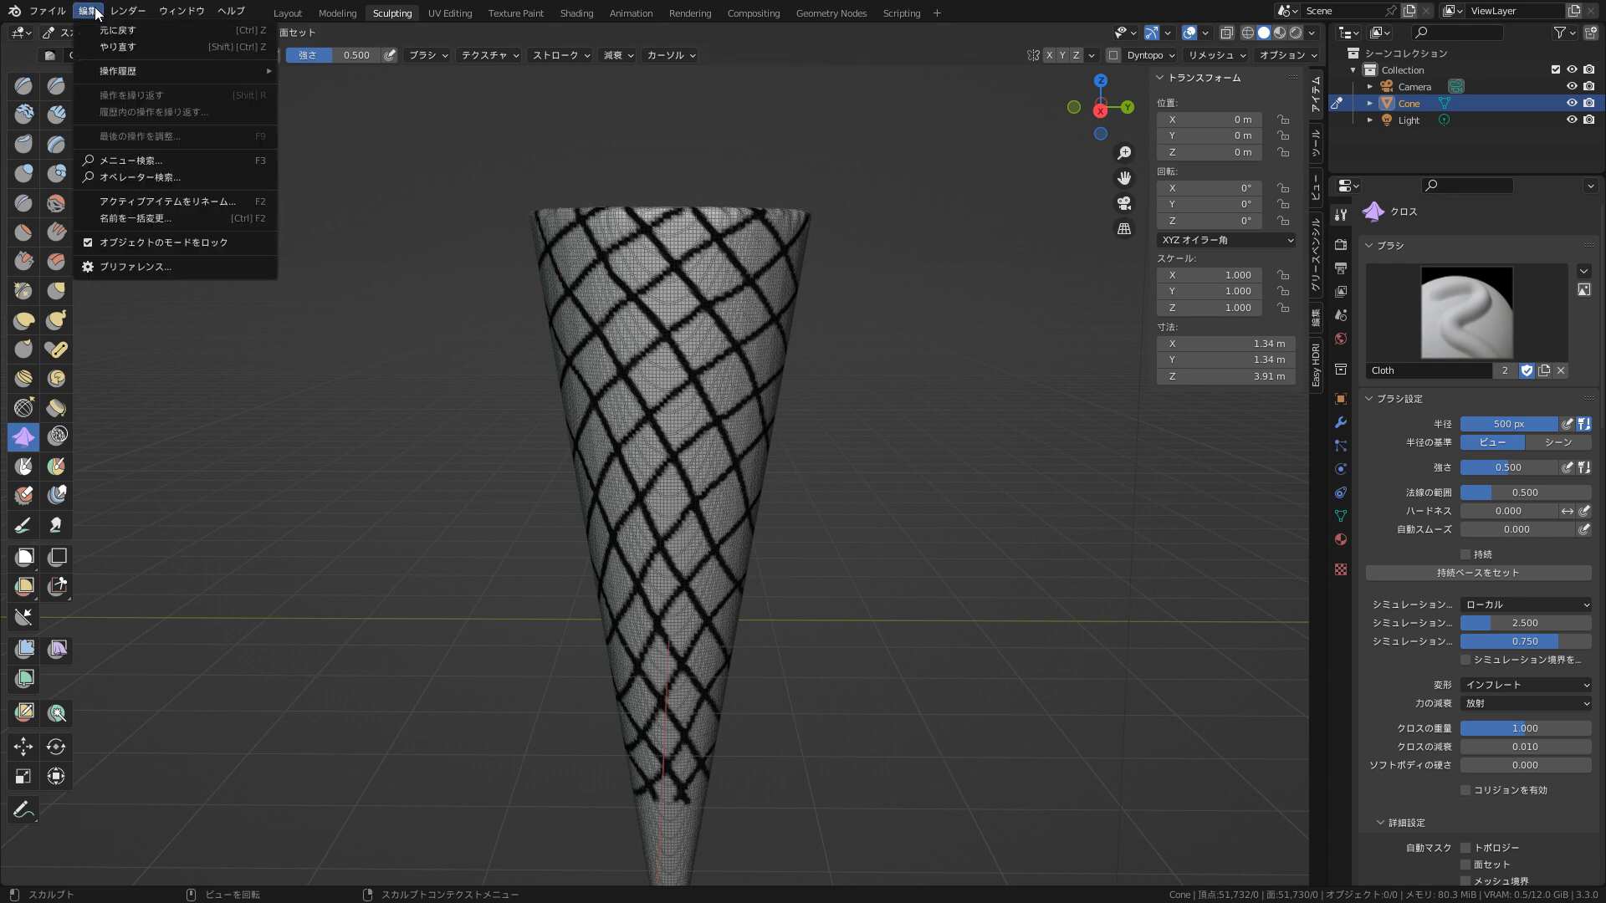
left_click(94, 32)
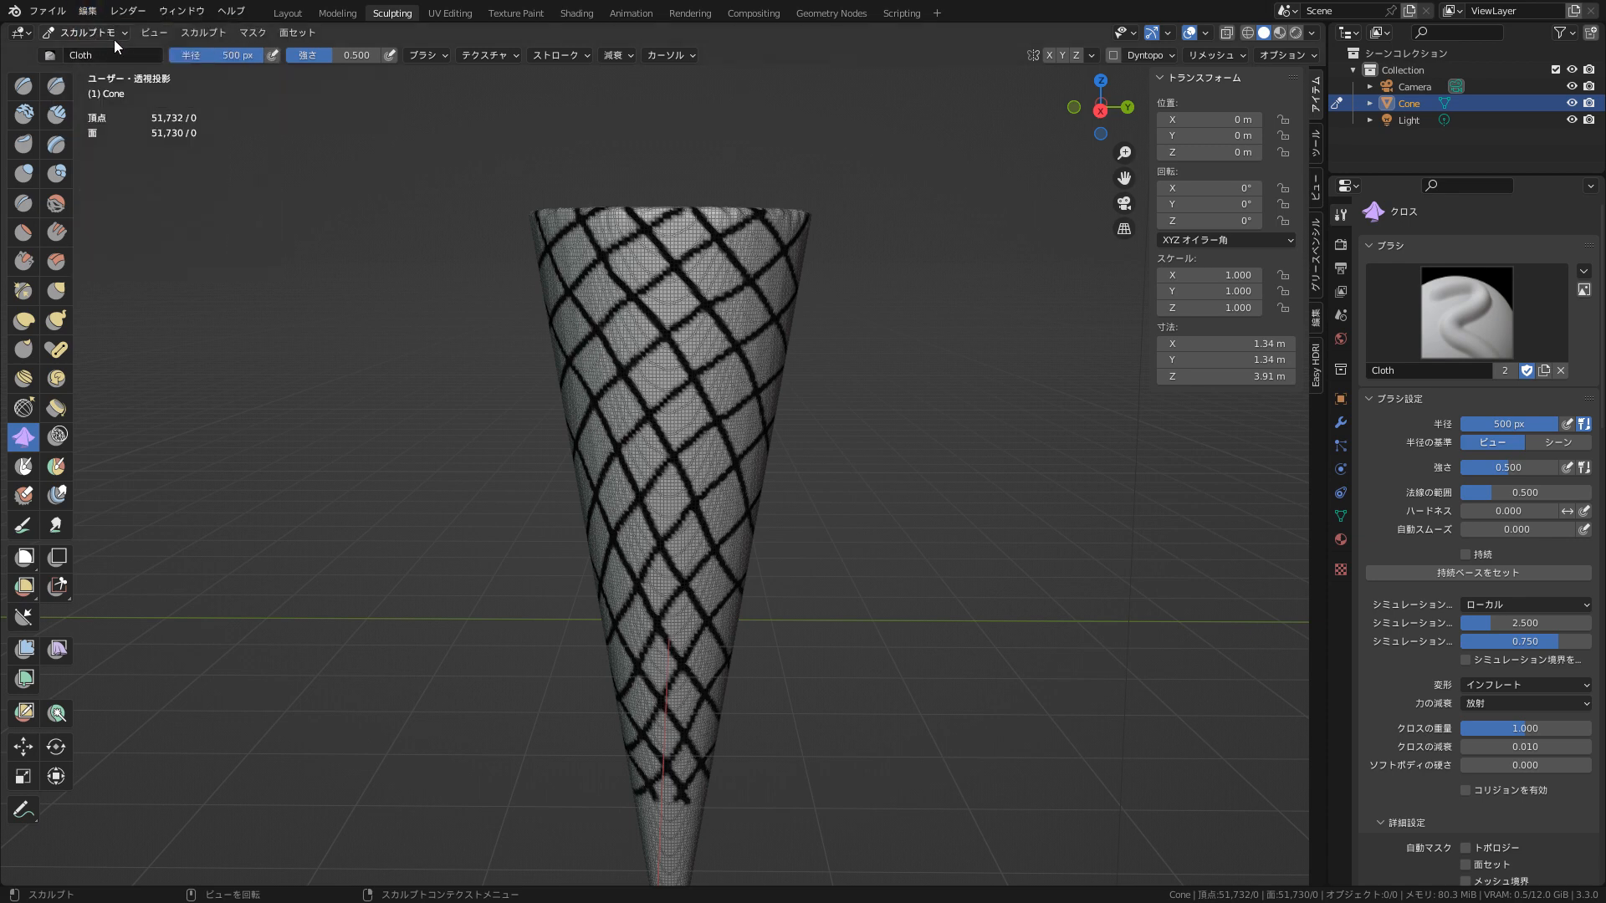
left_click(88, 12)
left_click(88, 34)
left_click(127, 11)
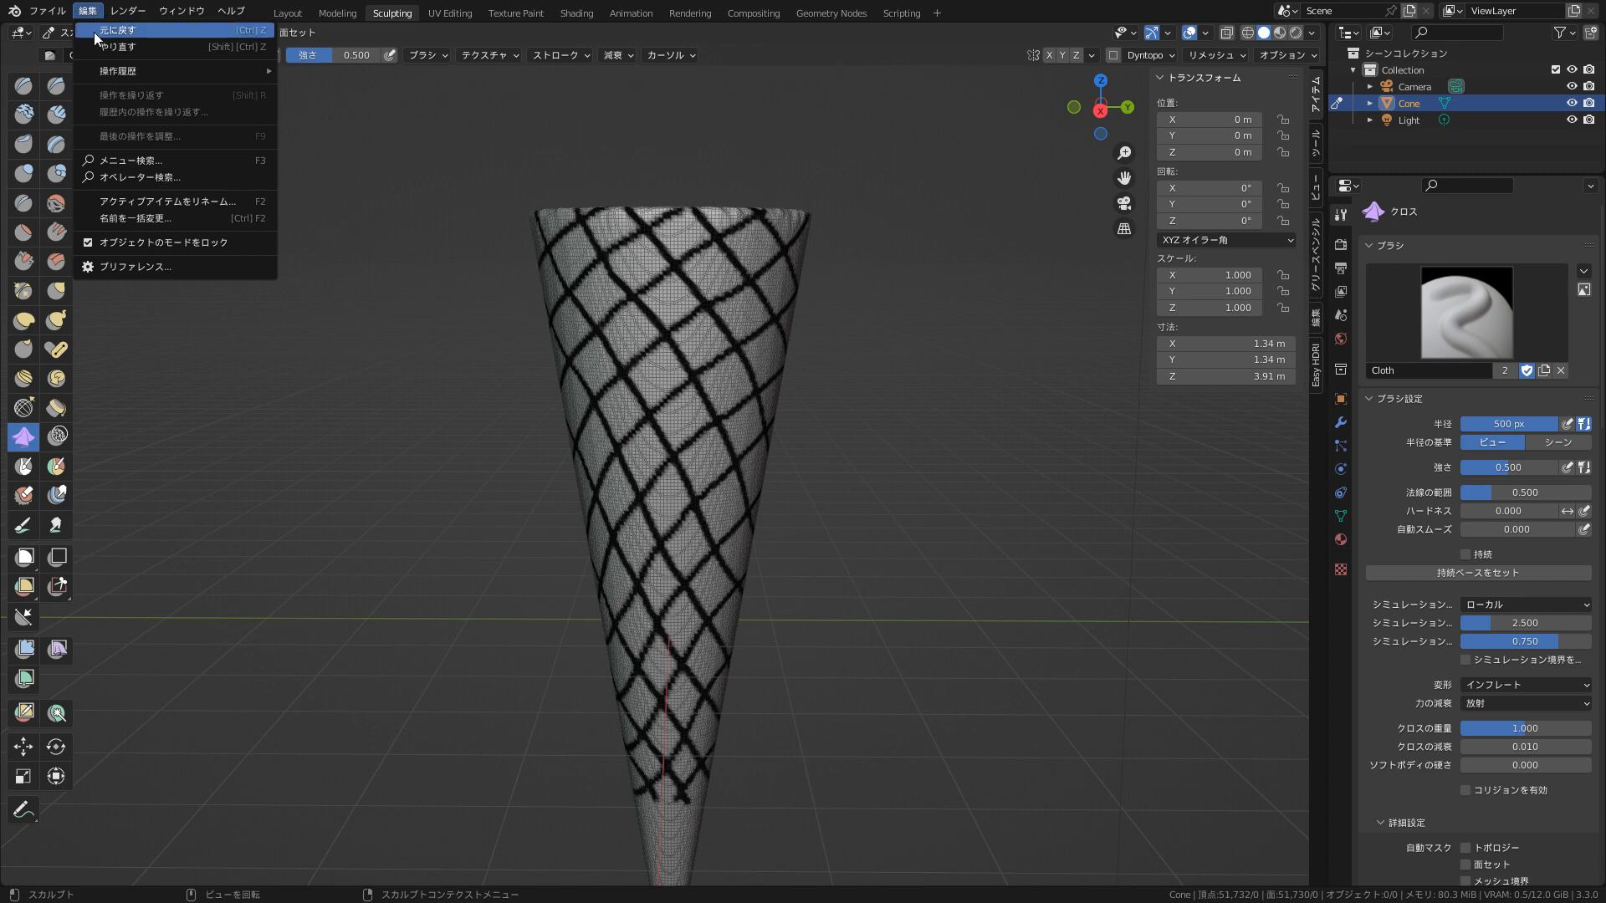
left_click(95, 32)
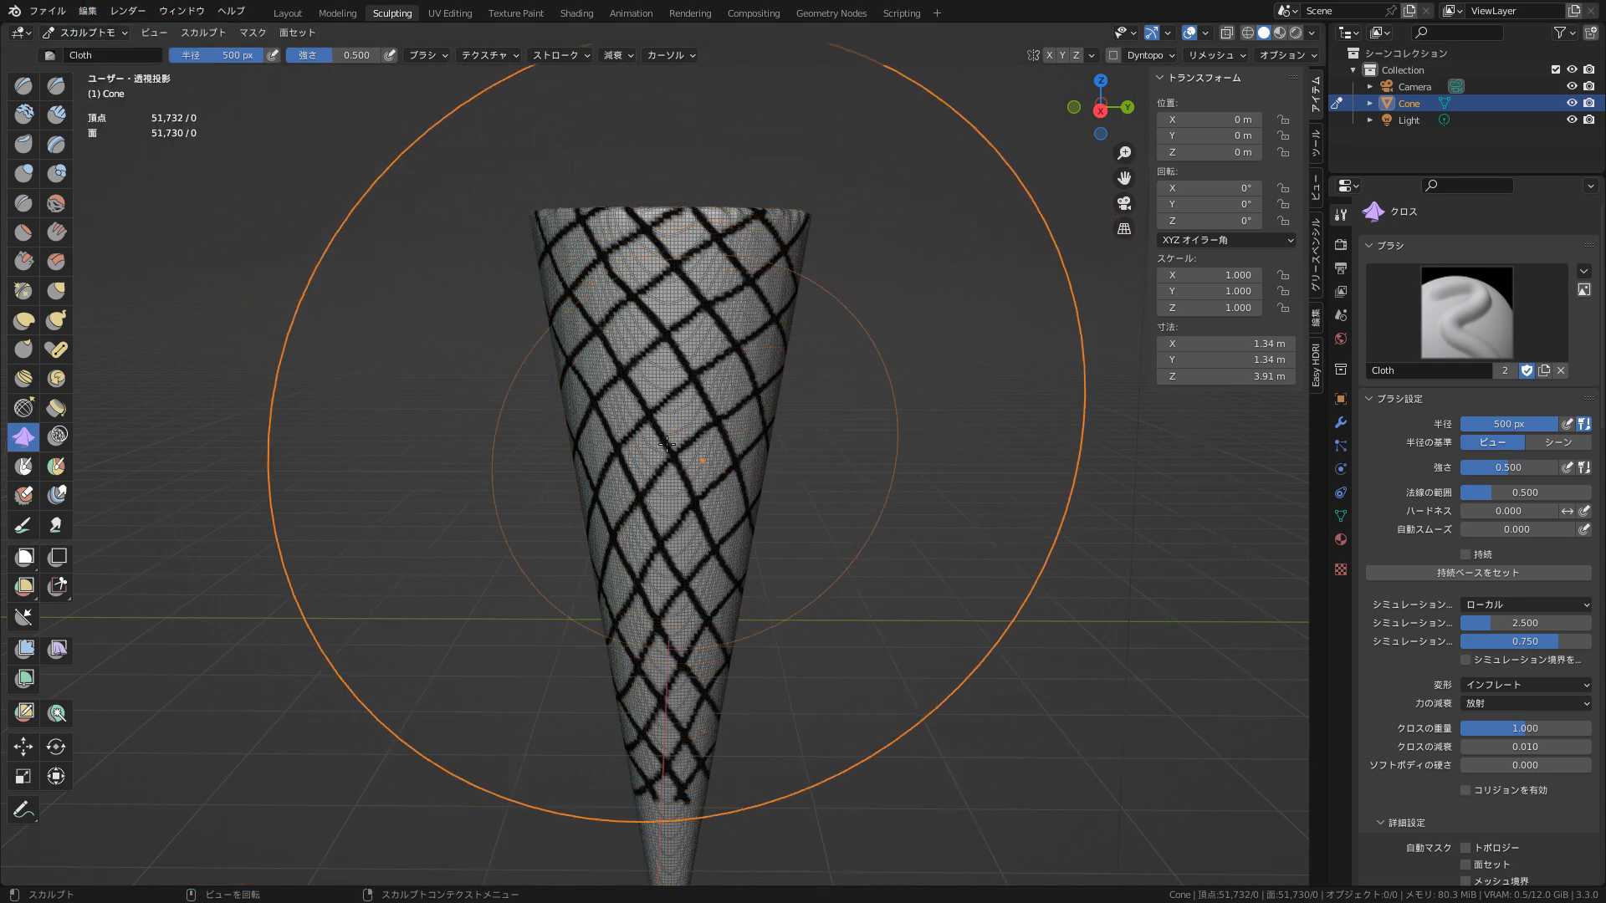
left_click(88, 10)
left_click(92, 31)
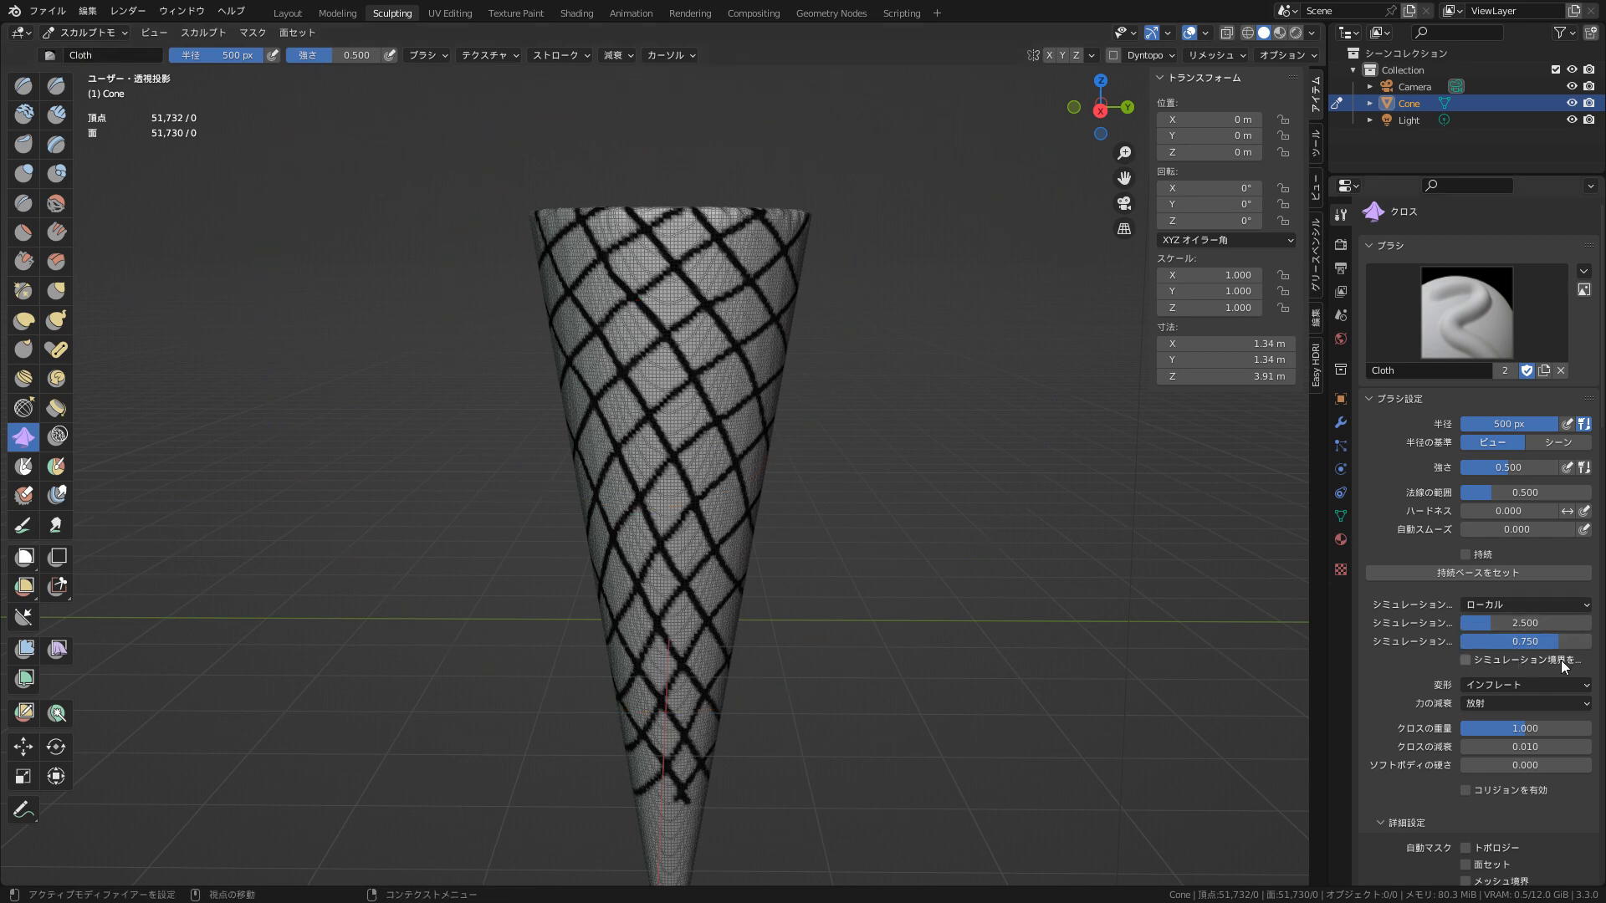
- Invert the mask and inflate the unmasked criss-cross lines over the cone using the Cloth brush
left_click(253, 32)
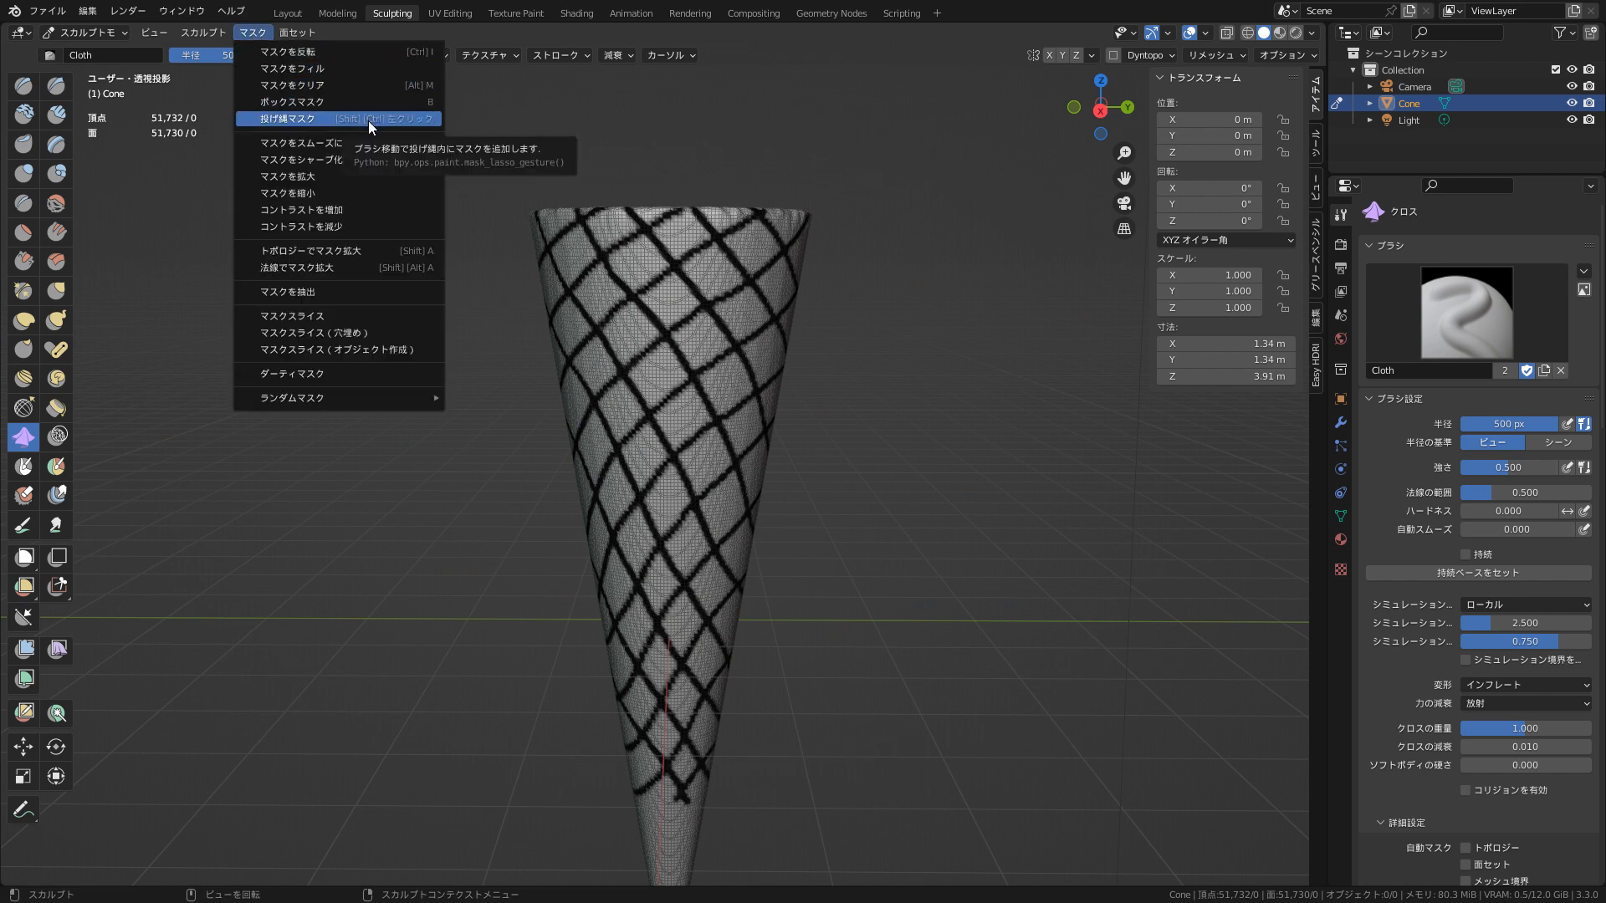
left_click(382, 48)
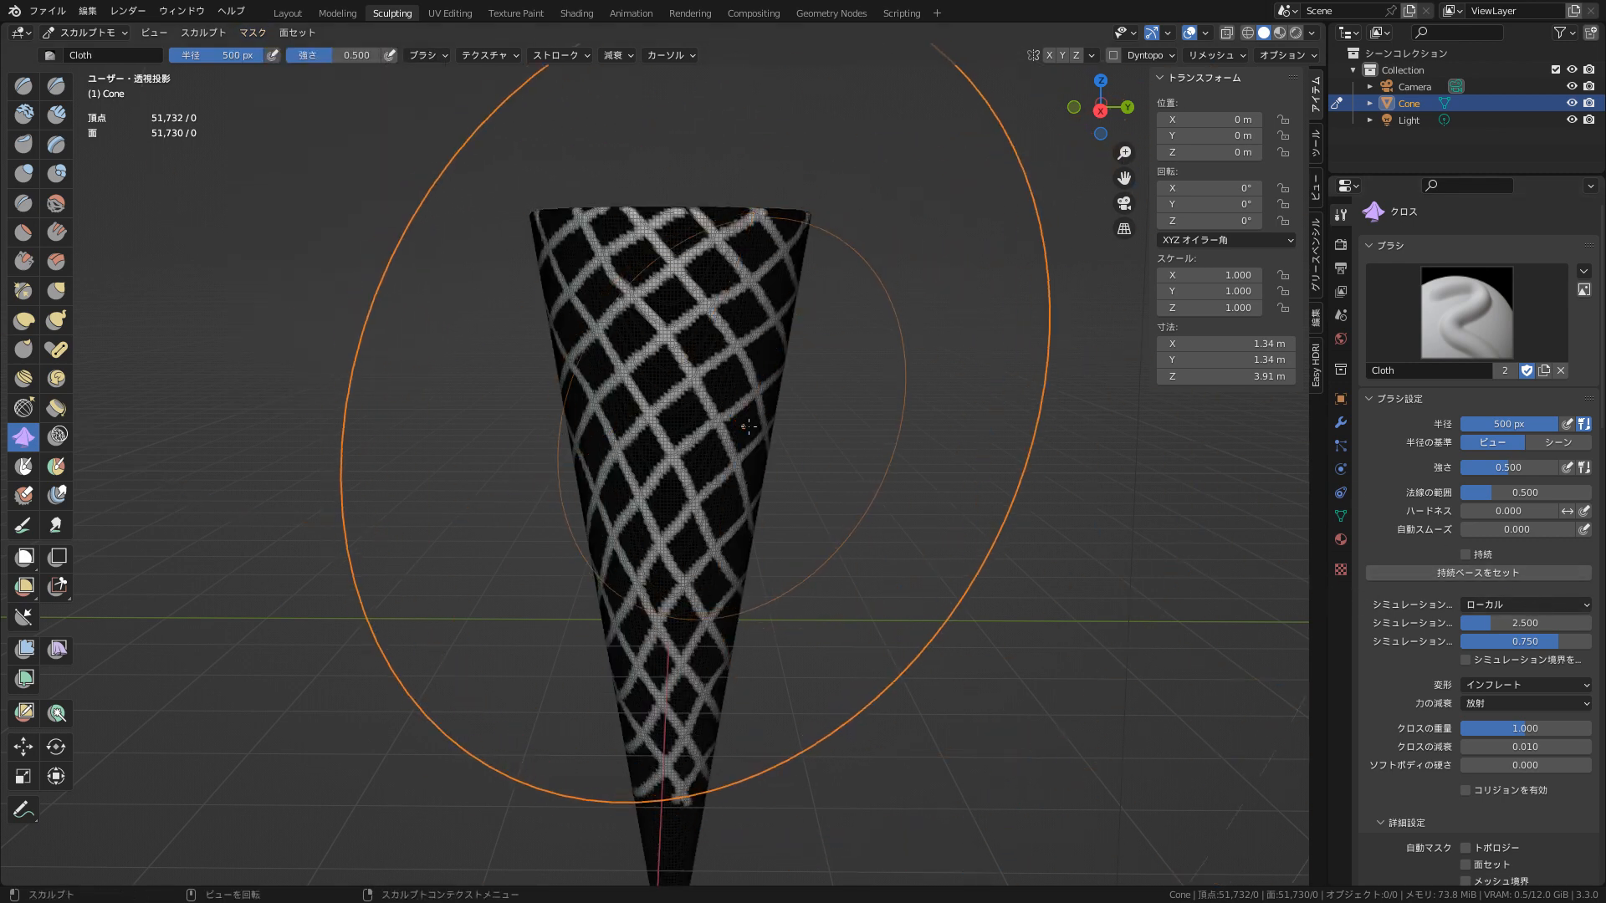
left_click_drag(751, 424, 752, 427)
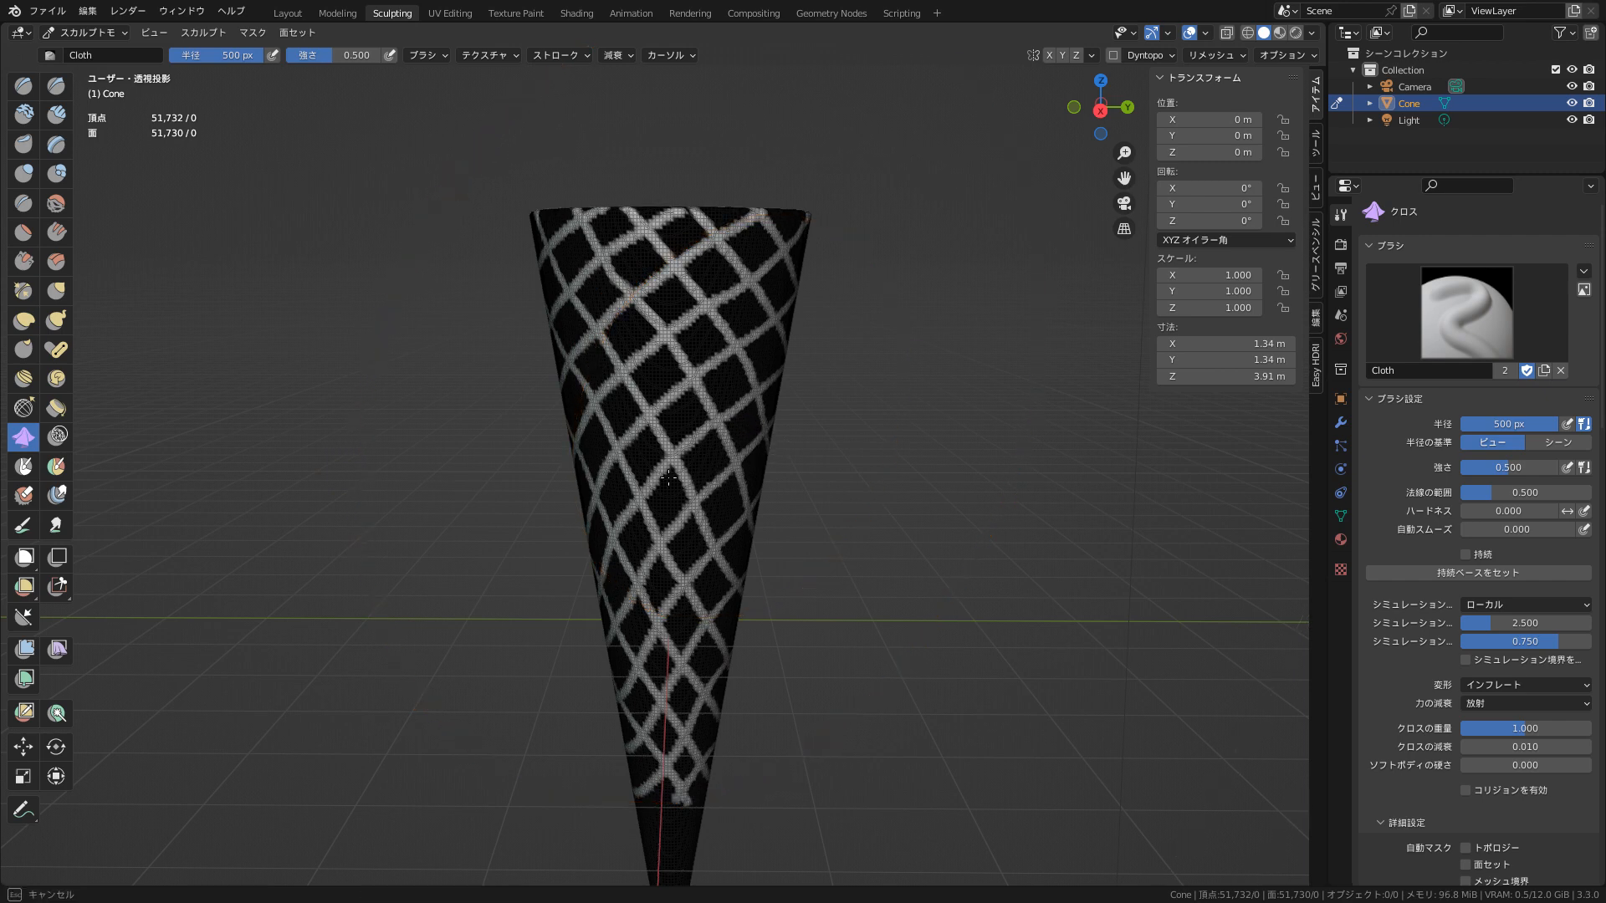
mouse_move(669, 478)
left_mouse_down()
mouse_move(656, 438)
mouse_move(637, 488)
mouse_move(543, 491)
left_mouse_up()
left_click_drag(729, 425, 774, 532)
mouse_move(1085, 116)
left_mouse_down()
mouse_move(948, 213)
mouse_move(820, 143)
mouse_move(1146, 194)
left_mouse_up()
left_click_drag(657, 414, 741, 488)
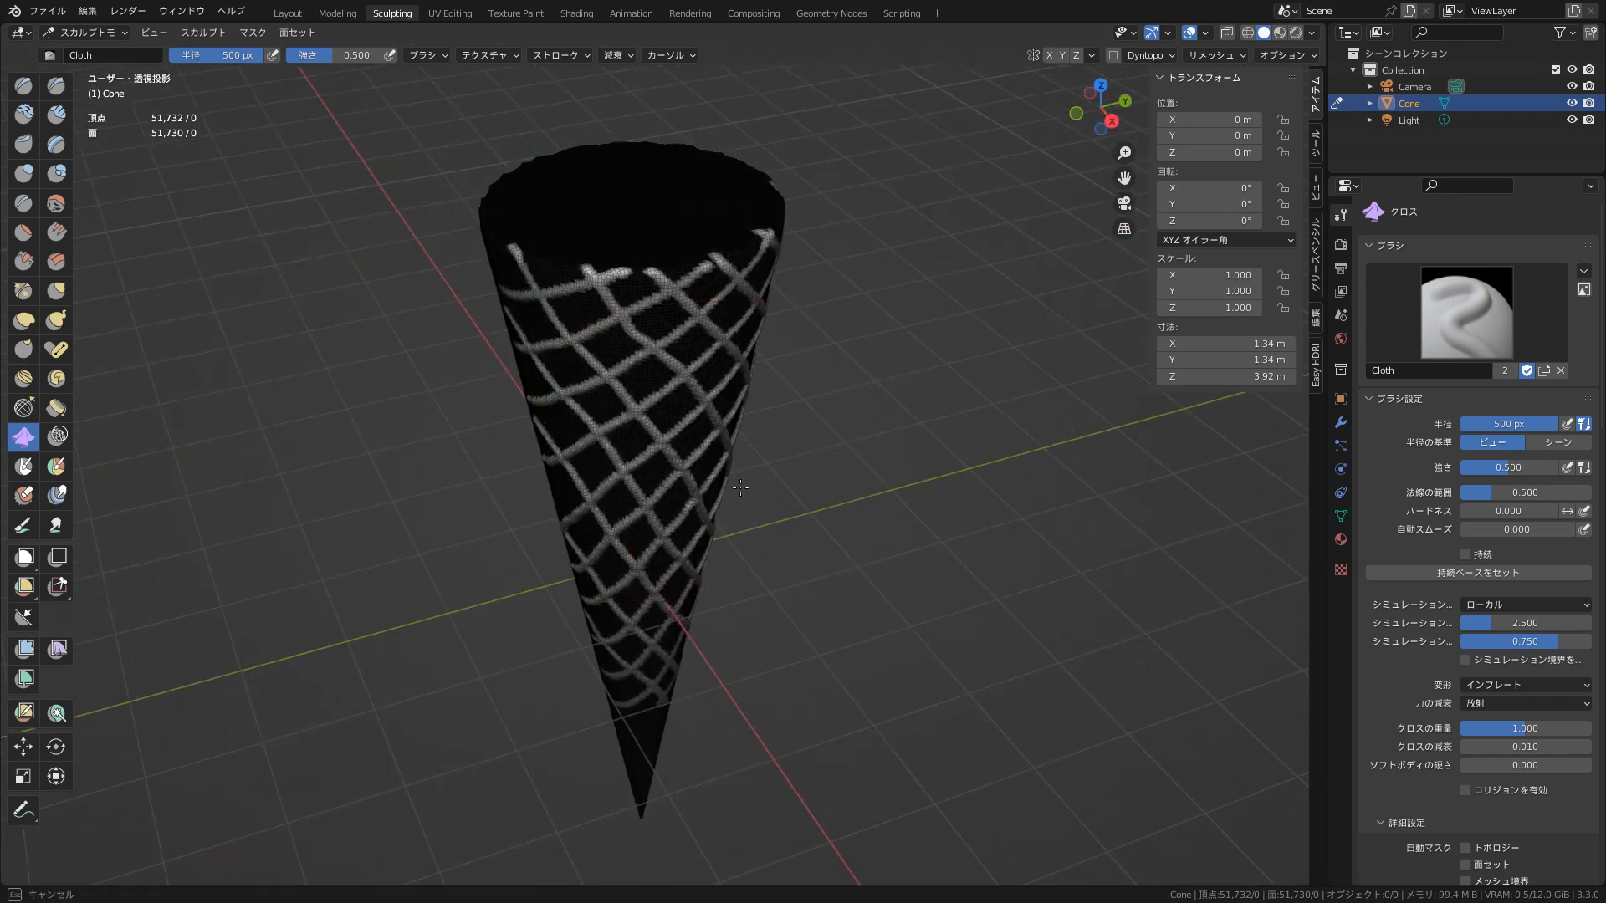
left_click_drag(827, 524, 824, 536)
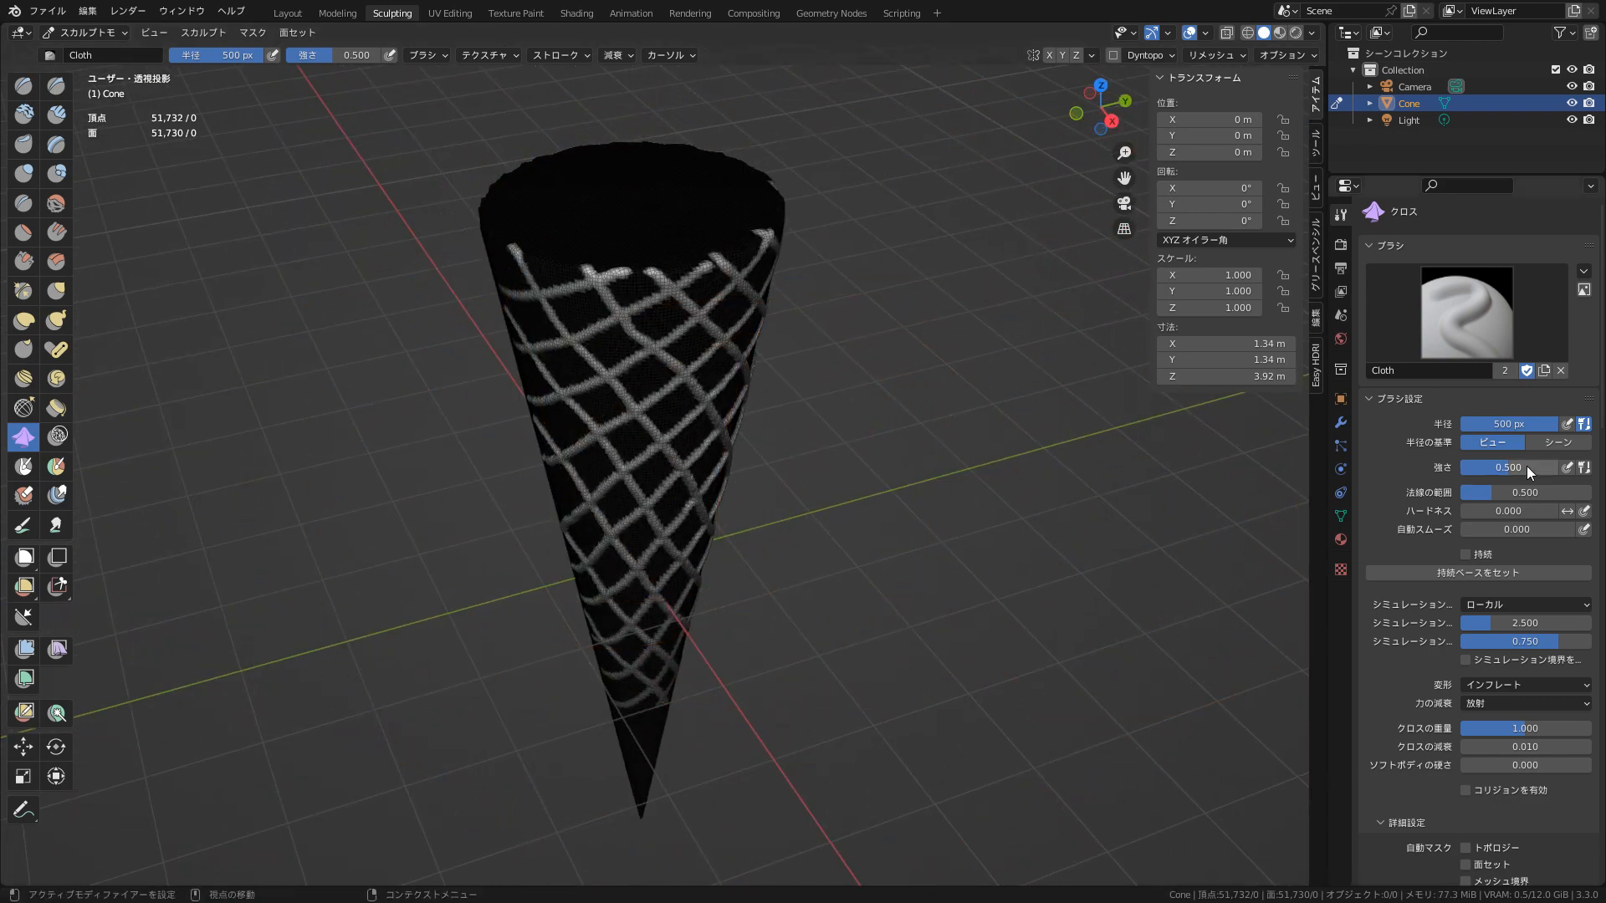
- Raise the Cloth brush strength to 1.000 and inflate the criss-cross lines further on the cone's middle and upper part
left_click_drag(1513, 467, 1563, 467)
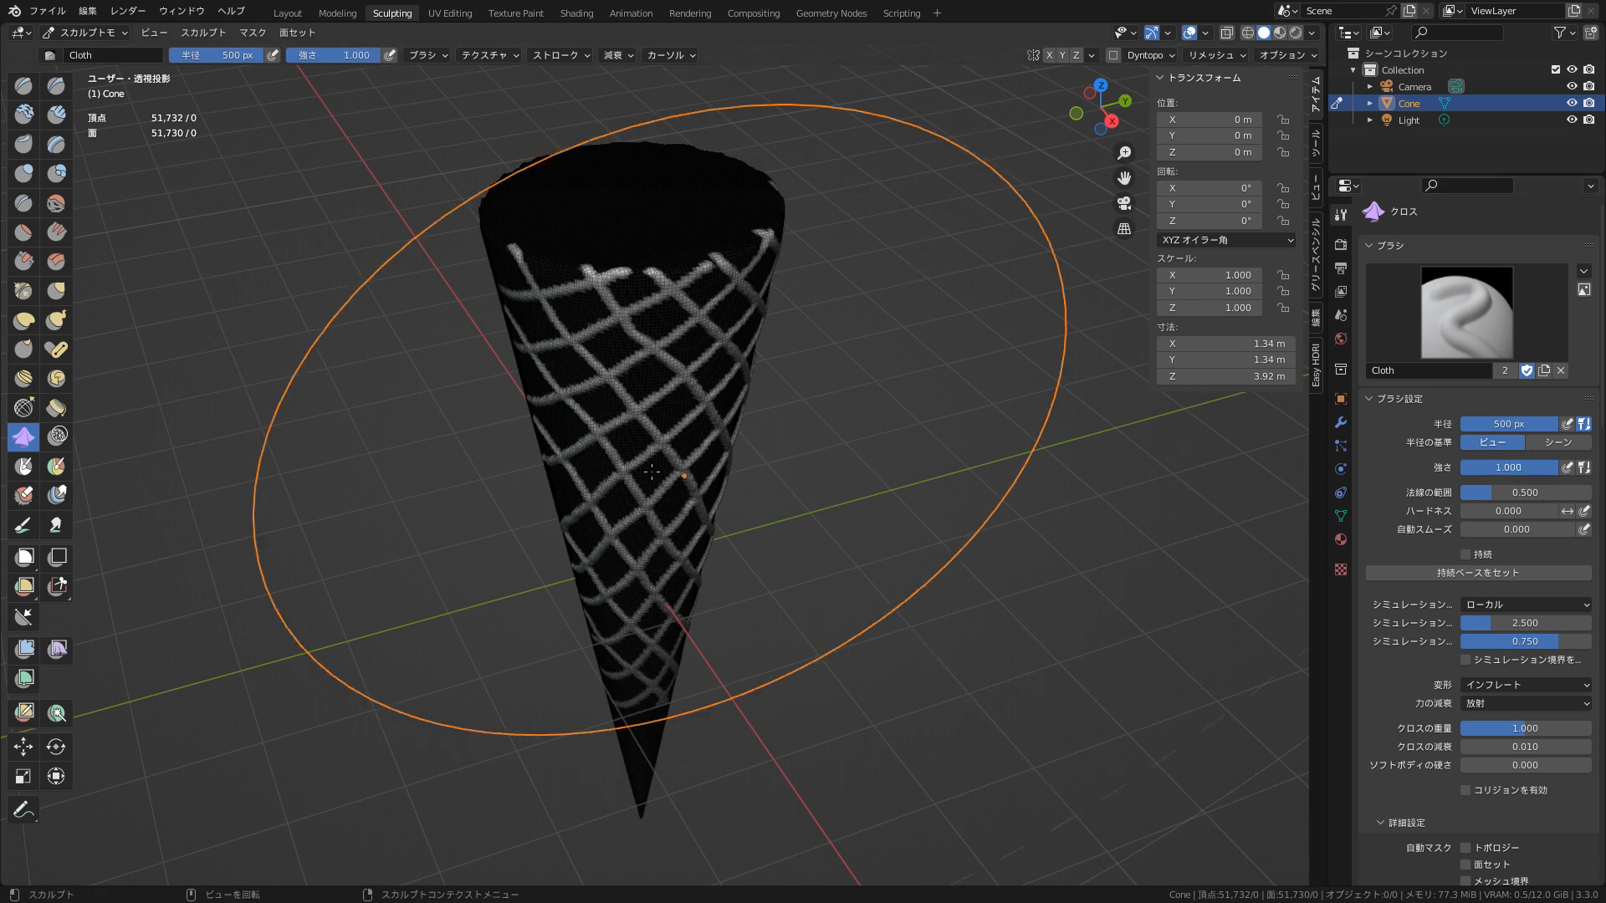
left_click_drag(714, 502, 702, 497)
left_click_drag(754, 546, 757, 502)
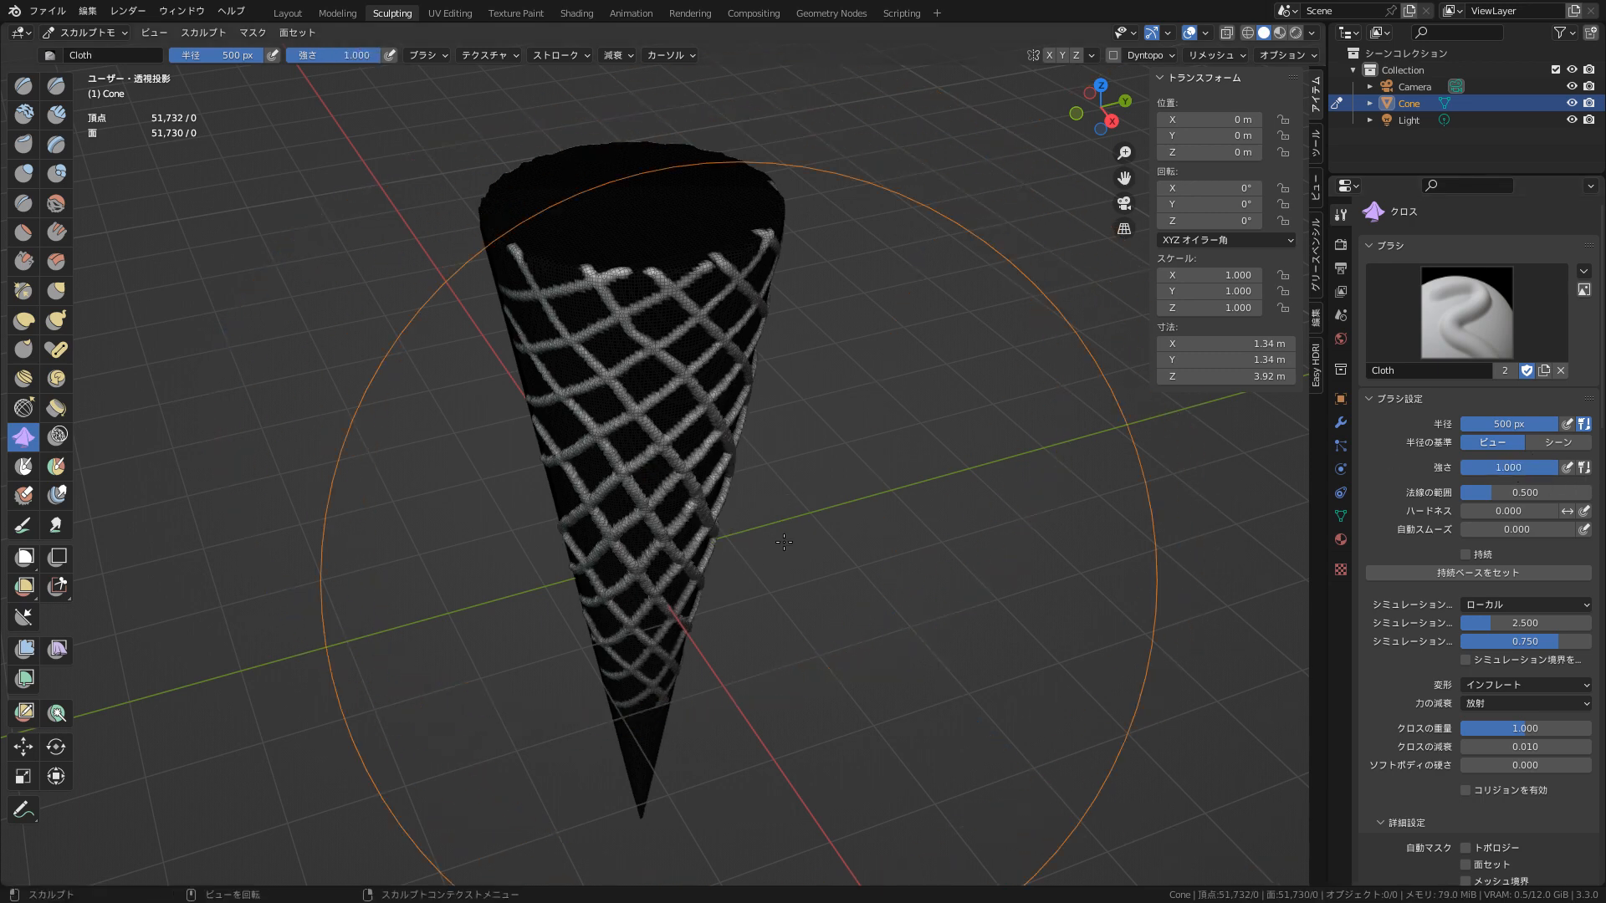
left_click_drag(719, 353, 769, 385)
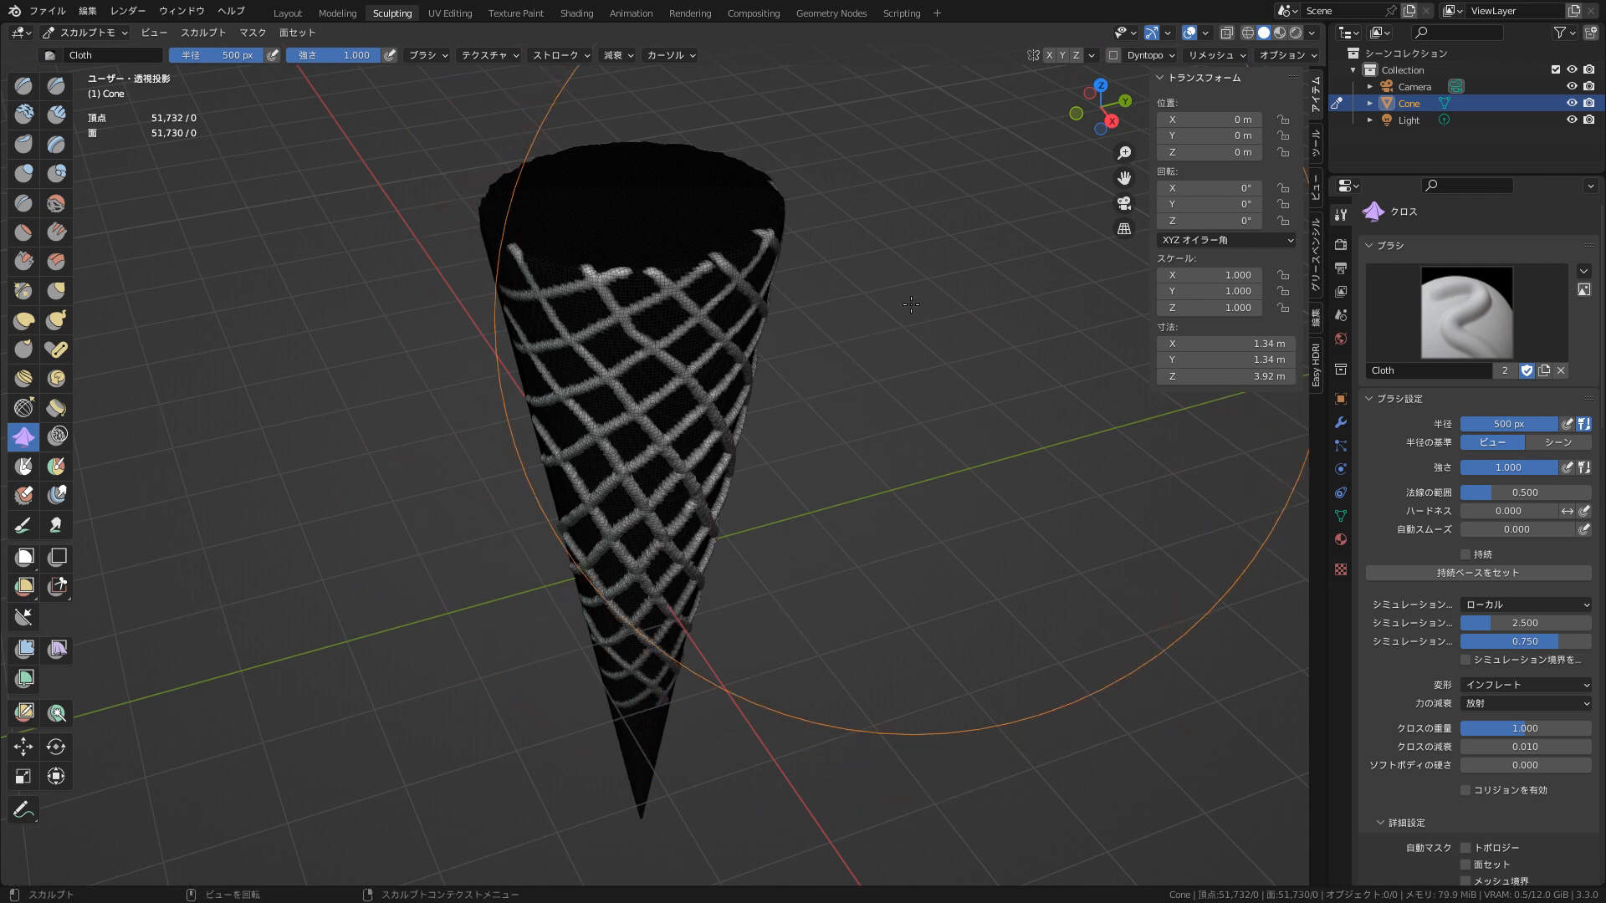
- Inflate the criss-cross lines further on the cone's upper side and toward its tip with the Cloth brush
left_click_drag(745, 280, 736, 260)
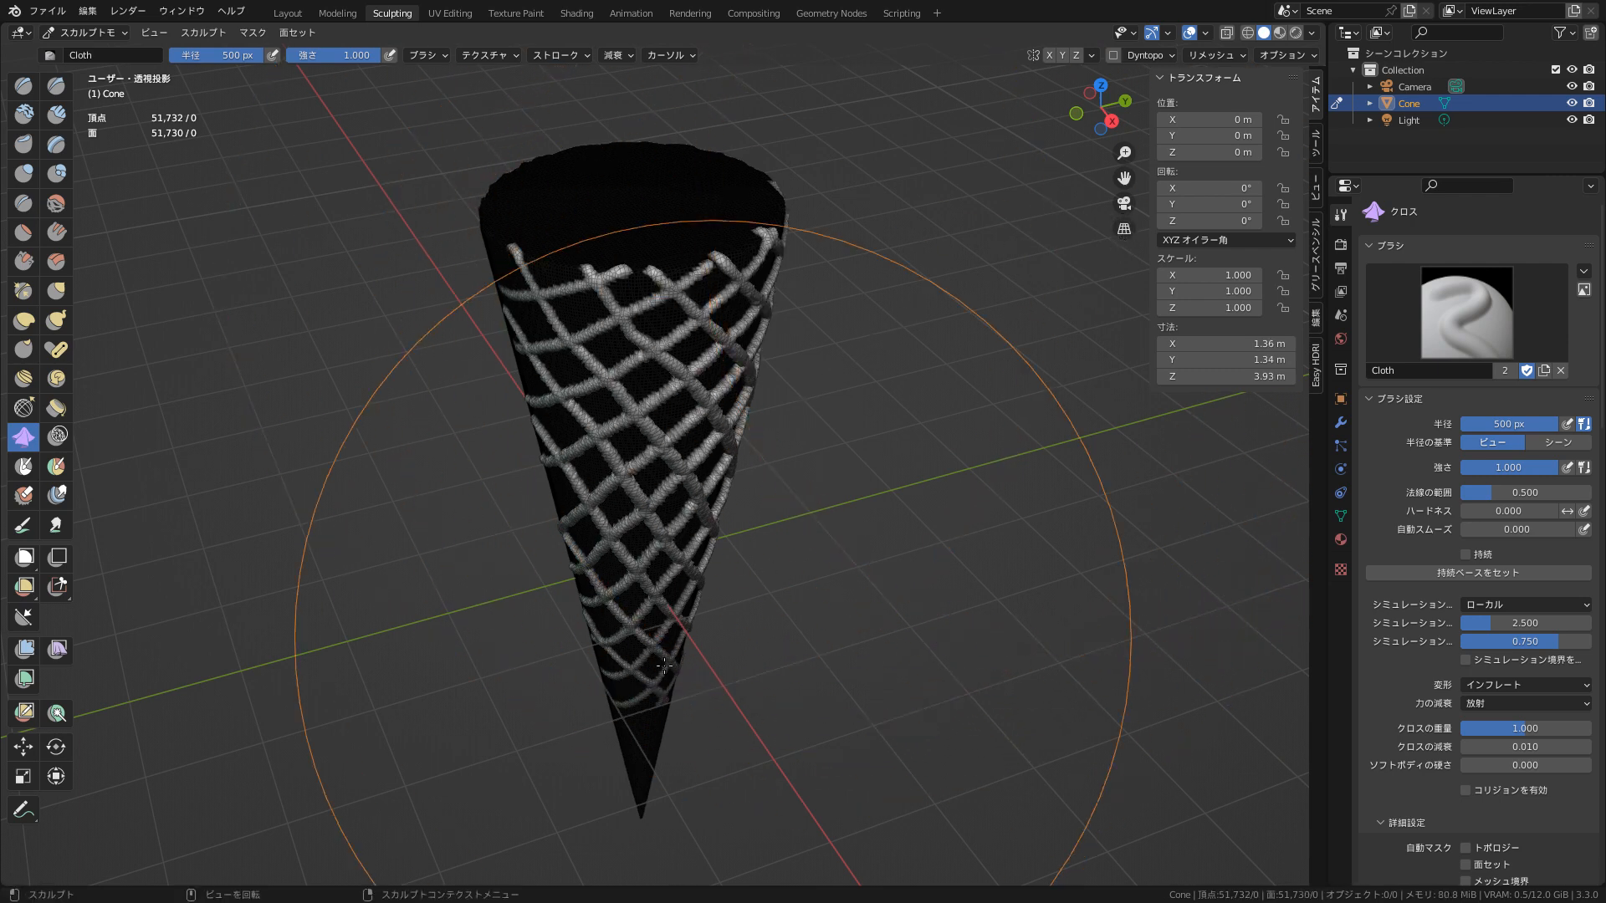
left_click_drag(626, 623, 692, 716)
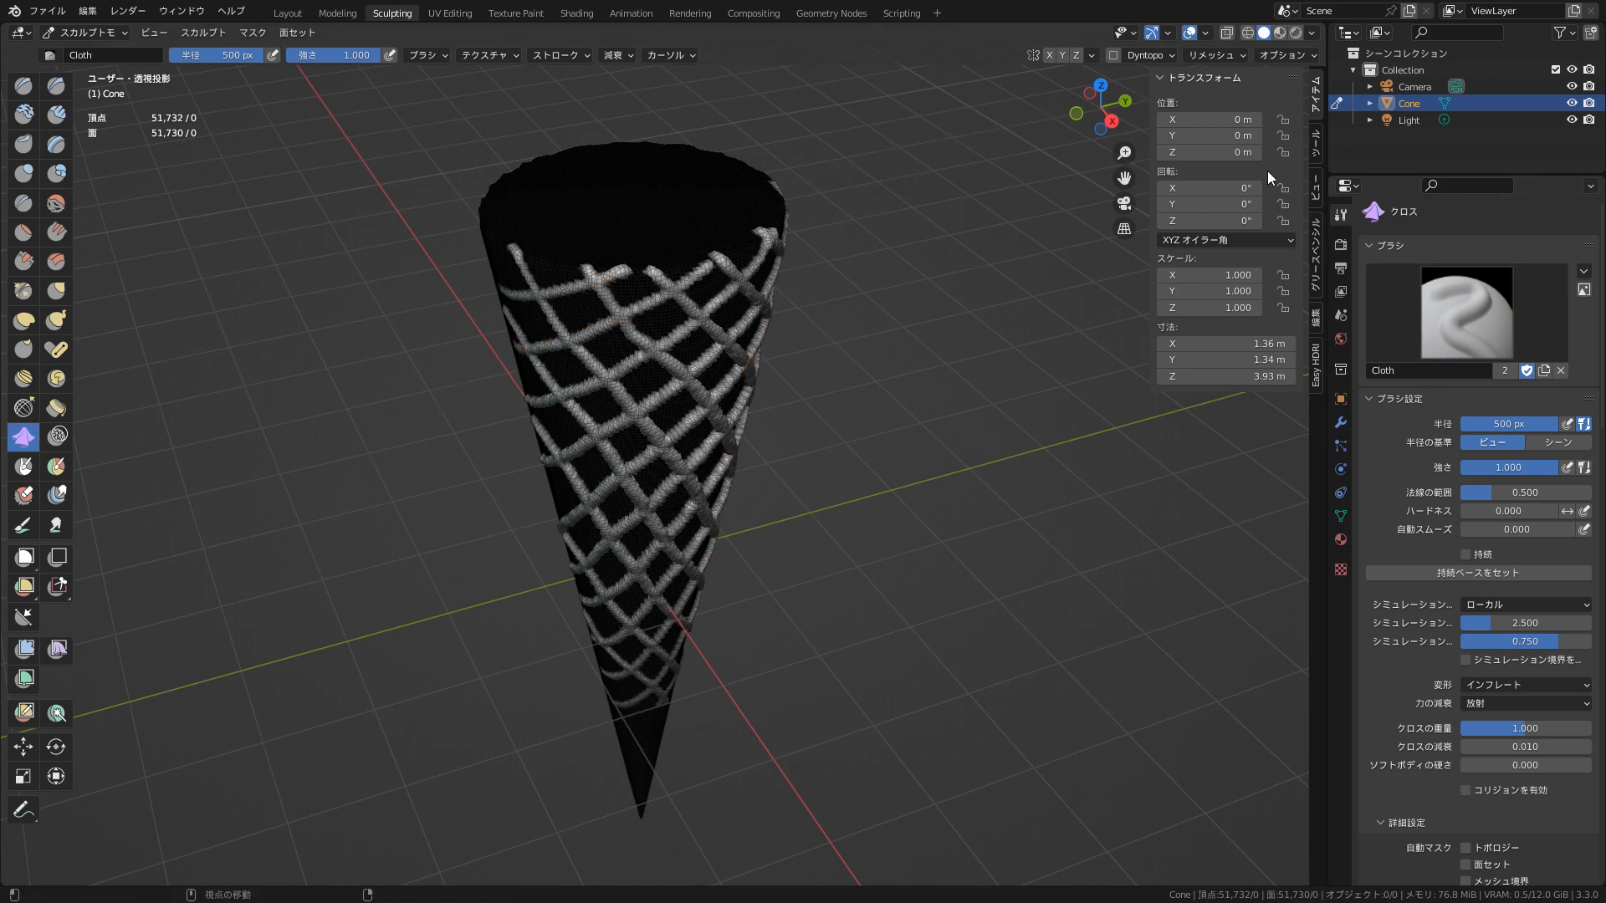
left_click_drag(1106, 111, 1079, 59)
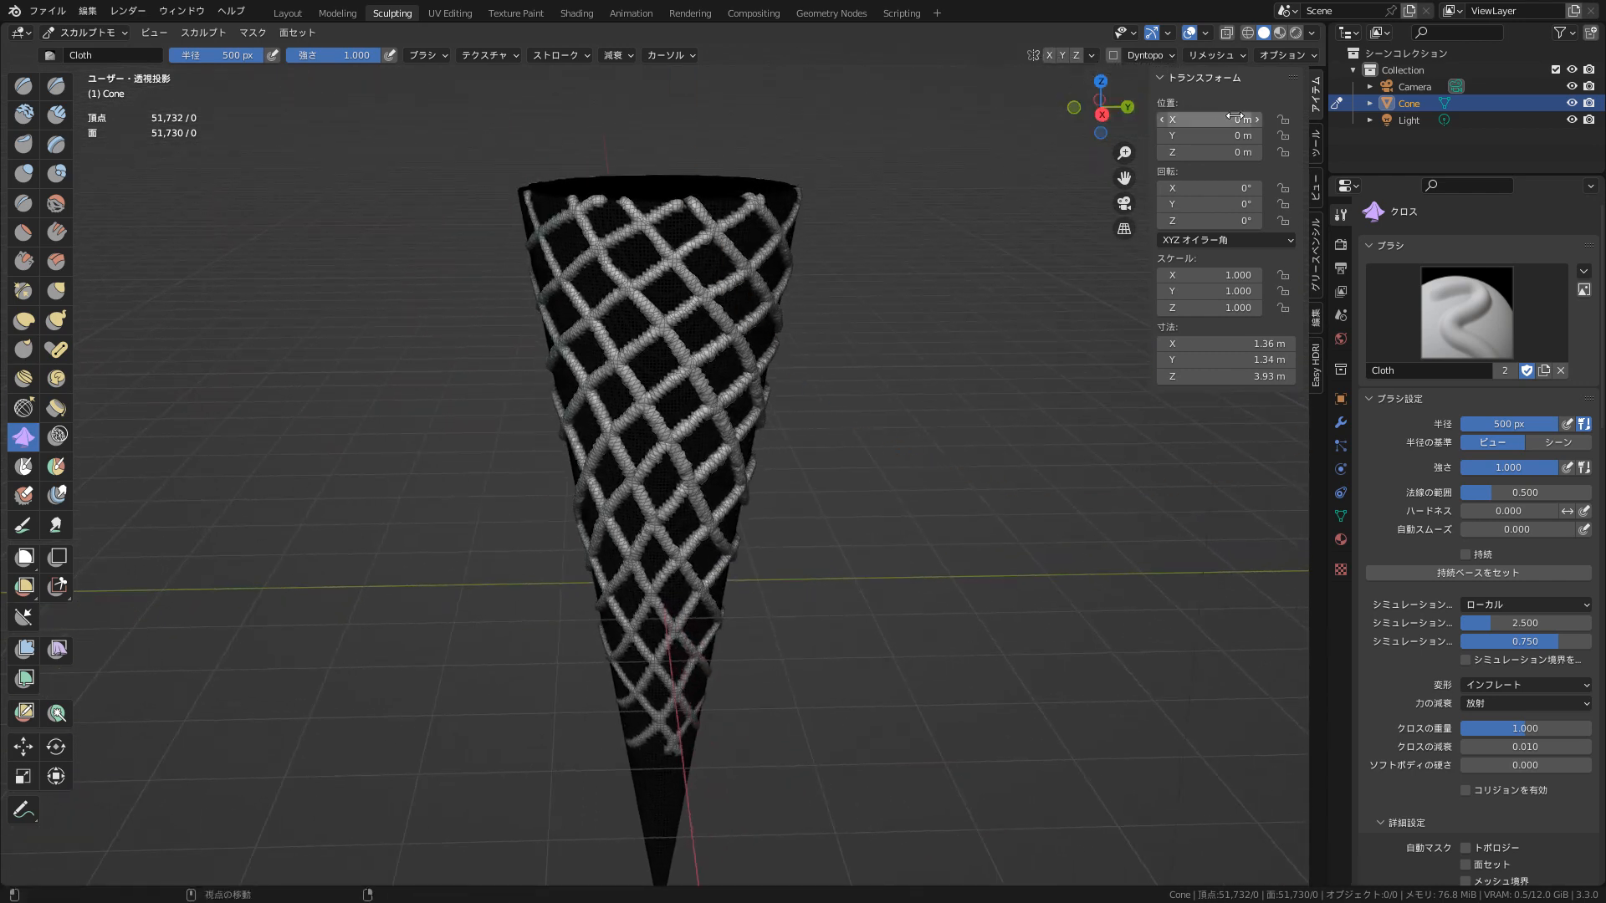
- Reduce the voxel size slightly and remesh the cone, preserving the paint mask
left_click(1242, 55)
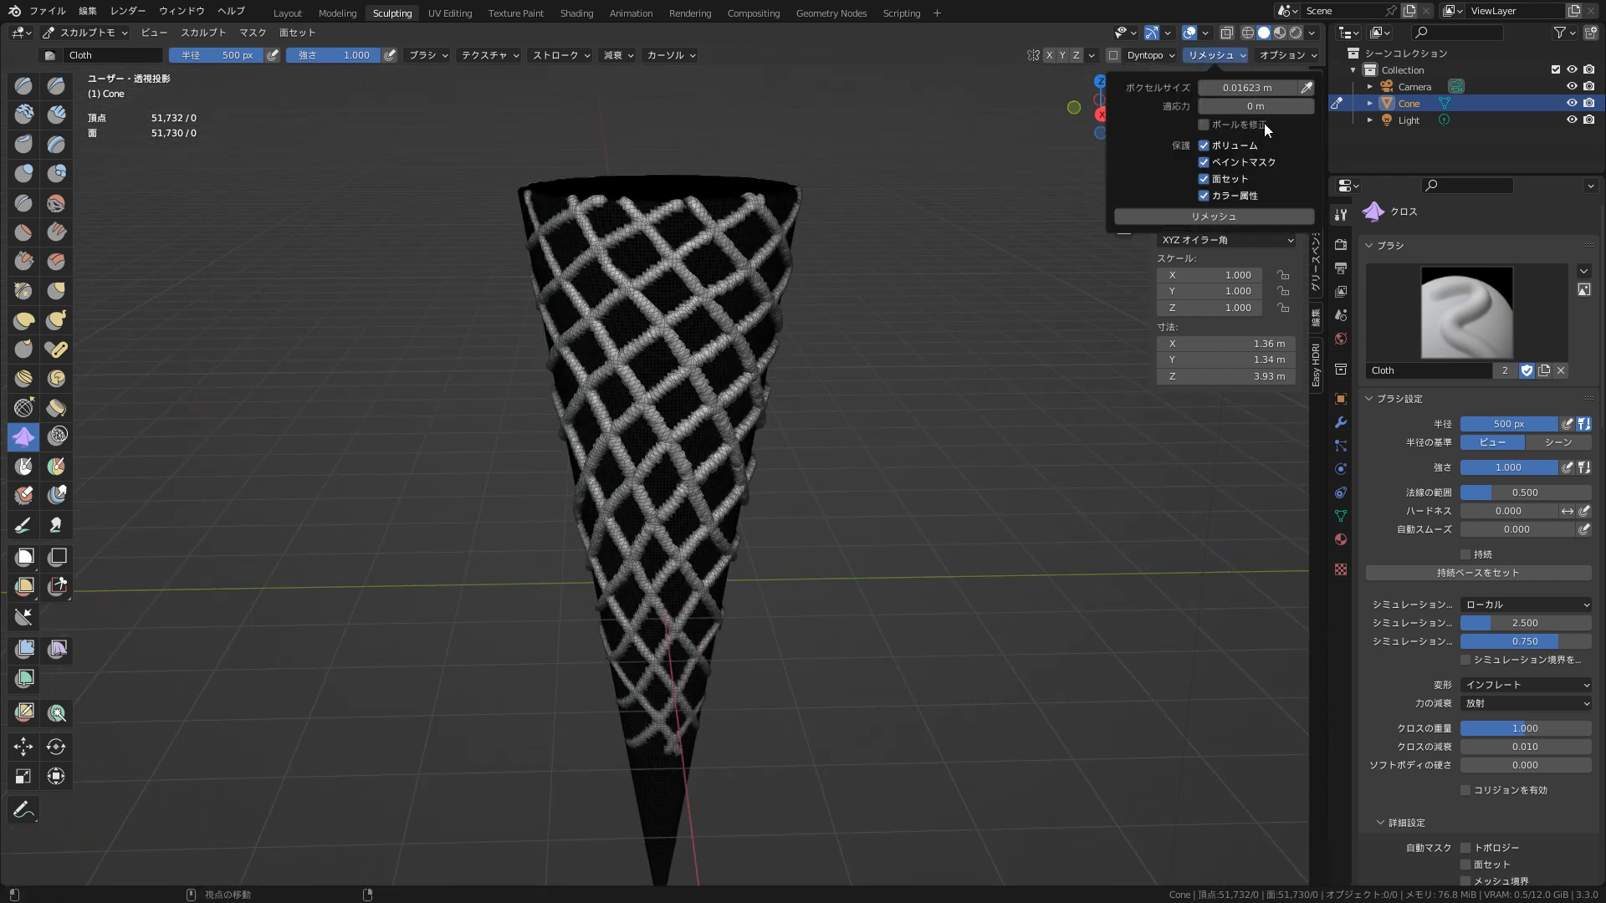
left_click(1202, 87)
left_click(1207, 219)
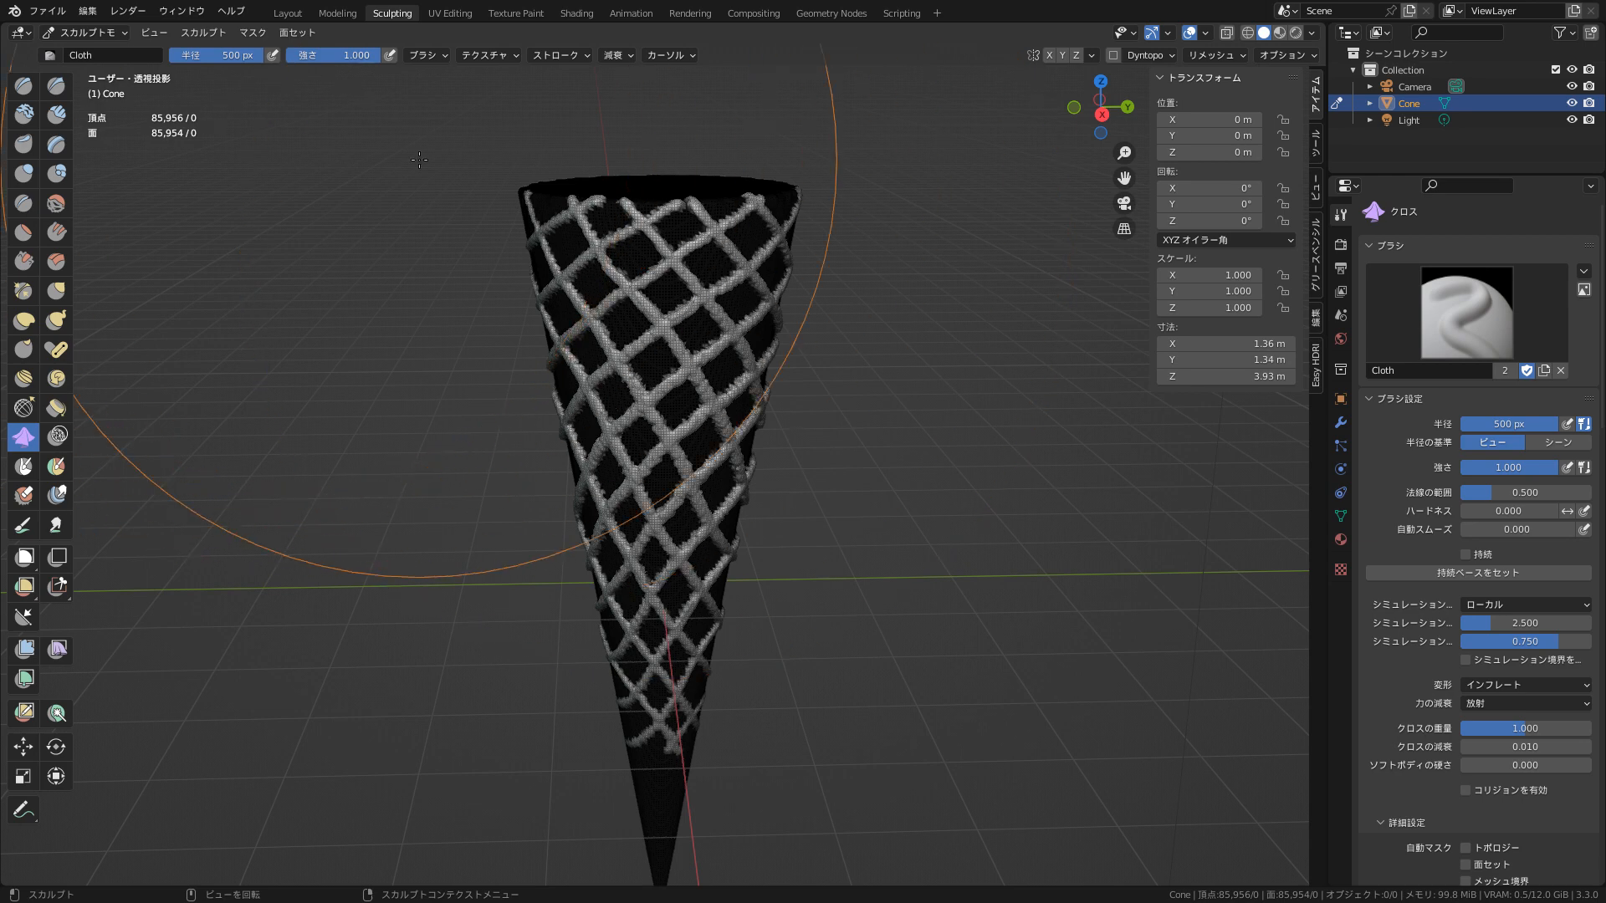
- Switch to the Draw brush and set its radius to 43 px
left_click(24, 87)
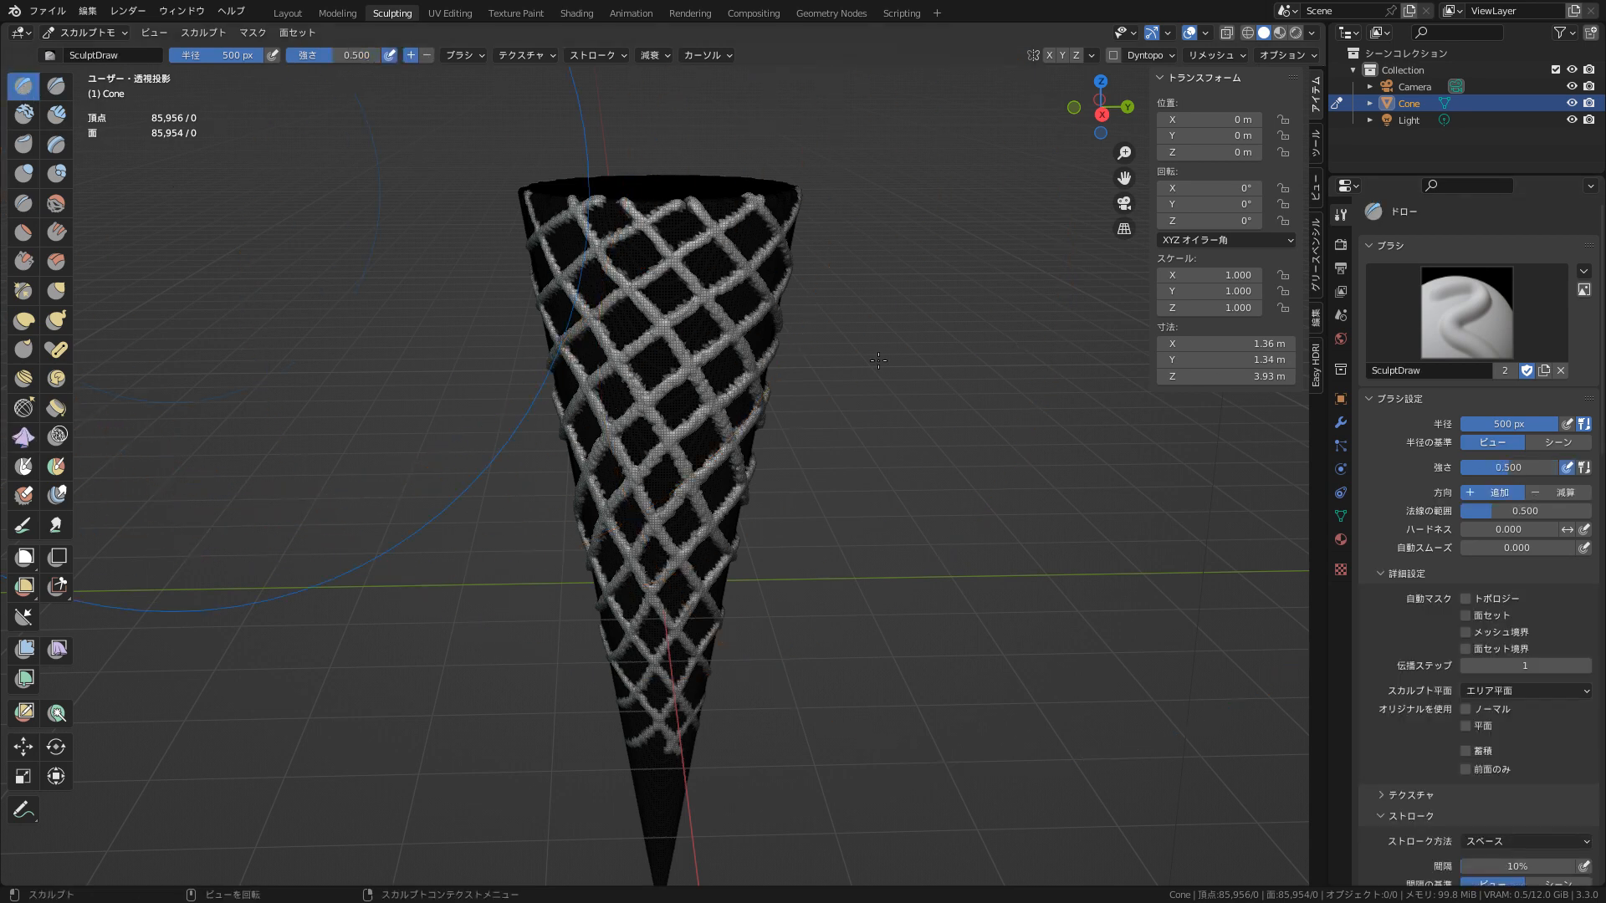
left_click_drag(1491, 424, 1429, 433)
mouse_move(1113, 113)
left_mouse_down()
mouse_move(958, 76)
mouse_move(1257, 77)
mouse_move(1064, 98)
mouse_move(1115, 94)
mouse_move(1105, 125)
left_mouse_up()
left_click(1123, 228)
left_click(1123, 228)
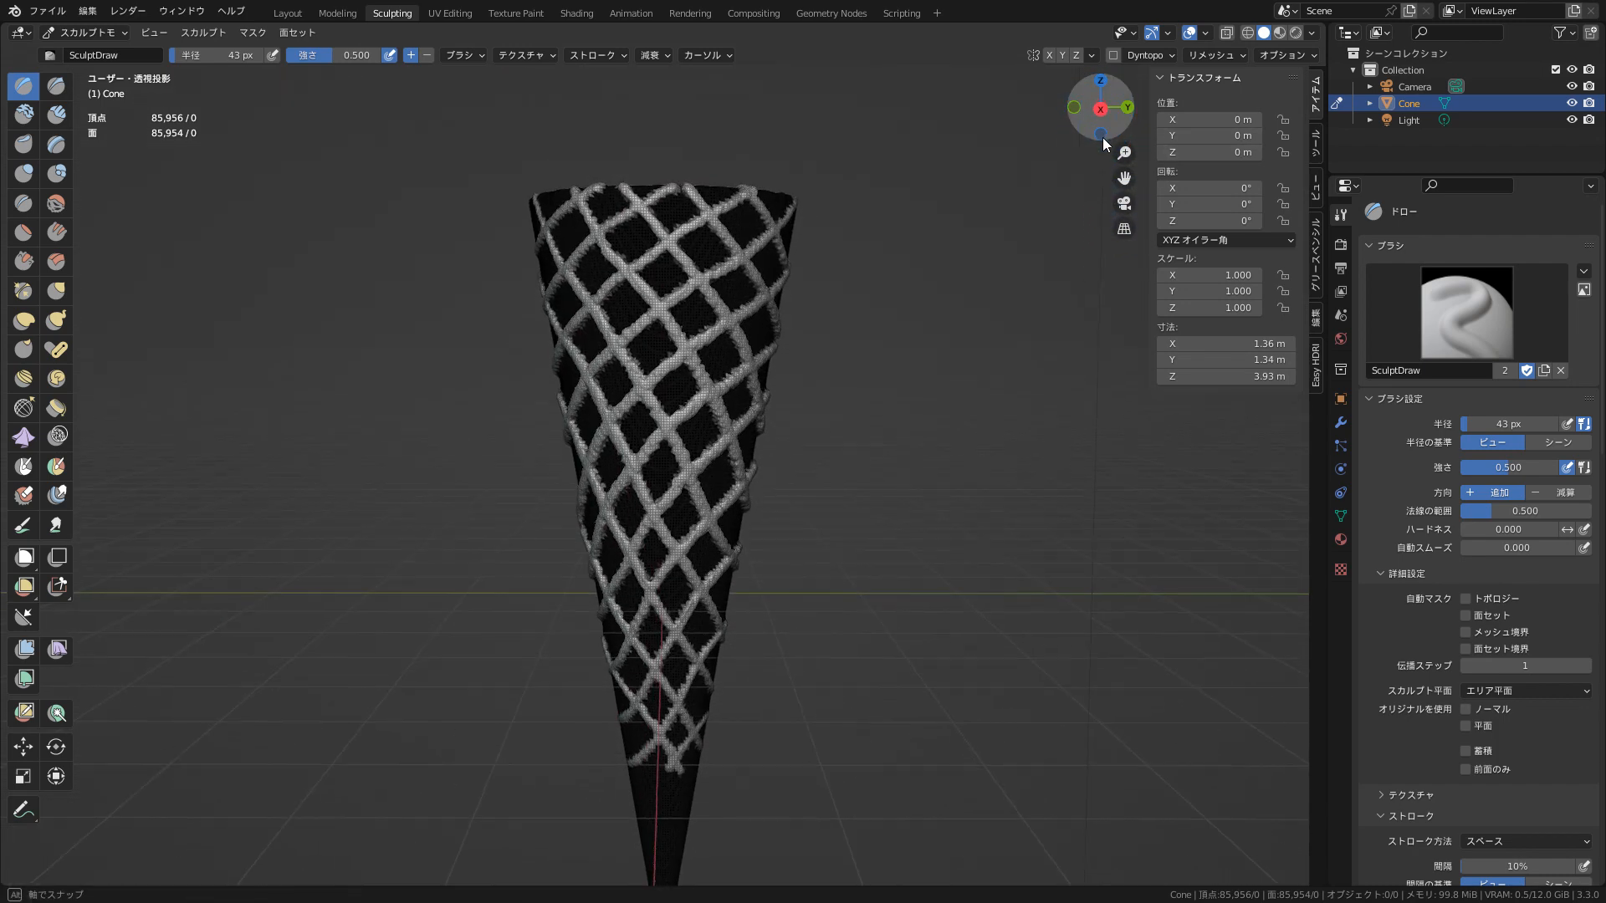
- Clear the mask from the whole cone to reveal the raised waffle pattern
left_click(253, 33)
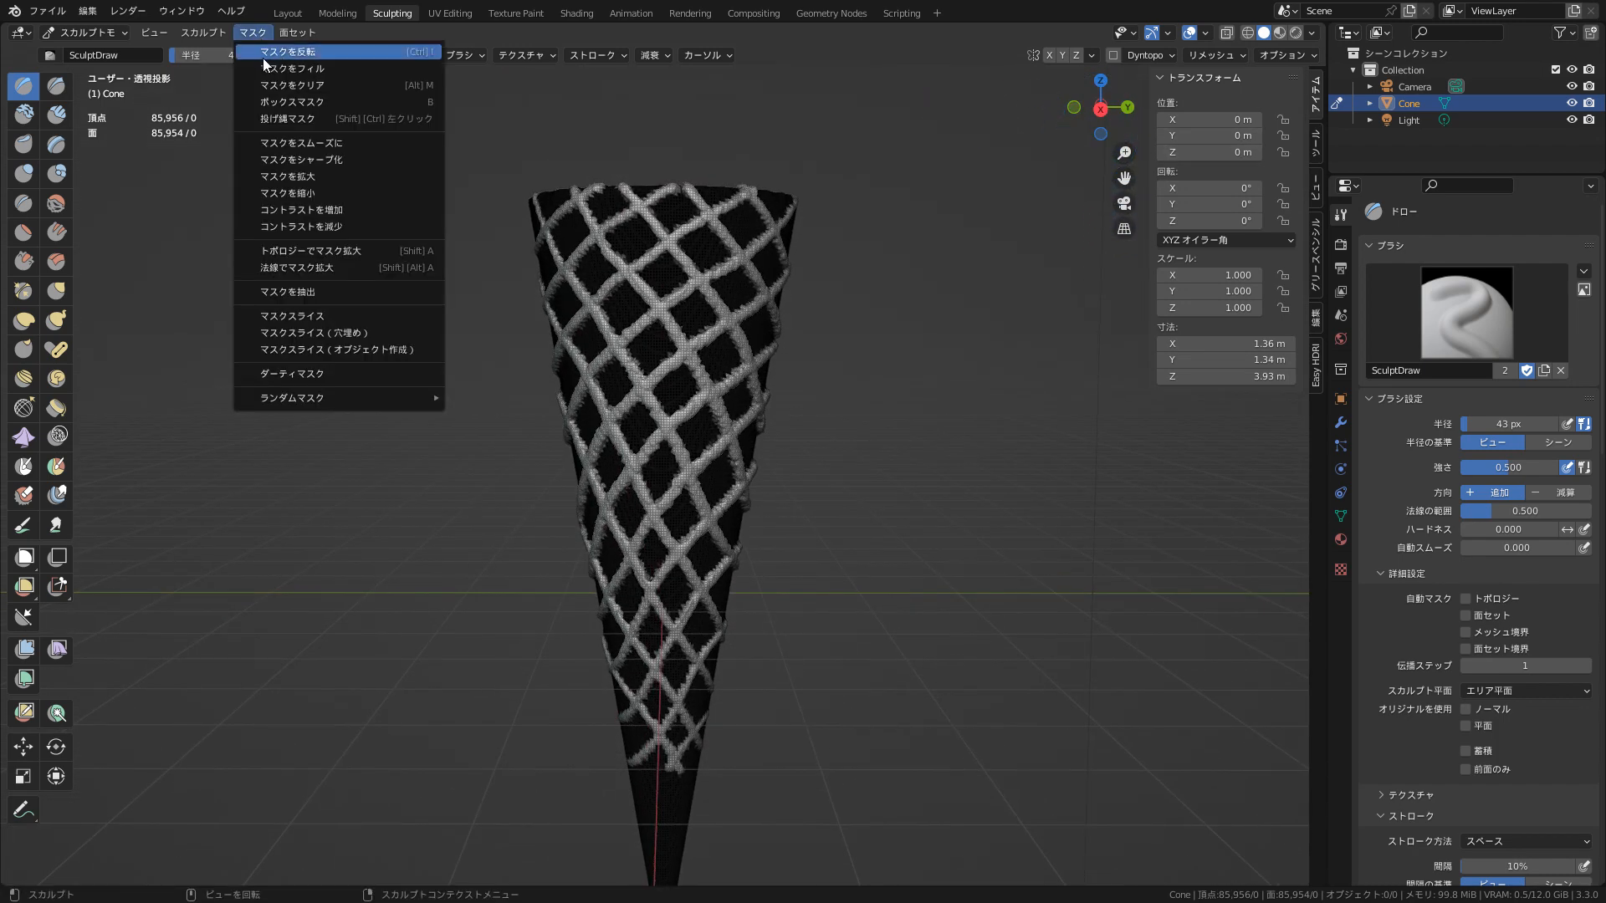
left_click(334, 69)
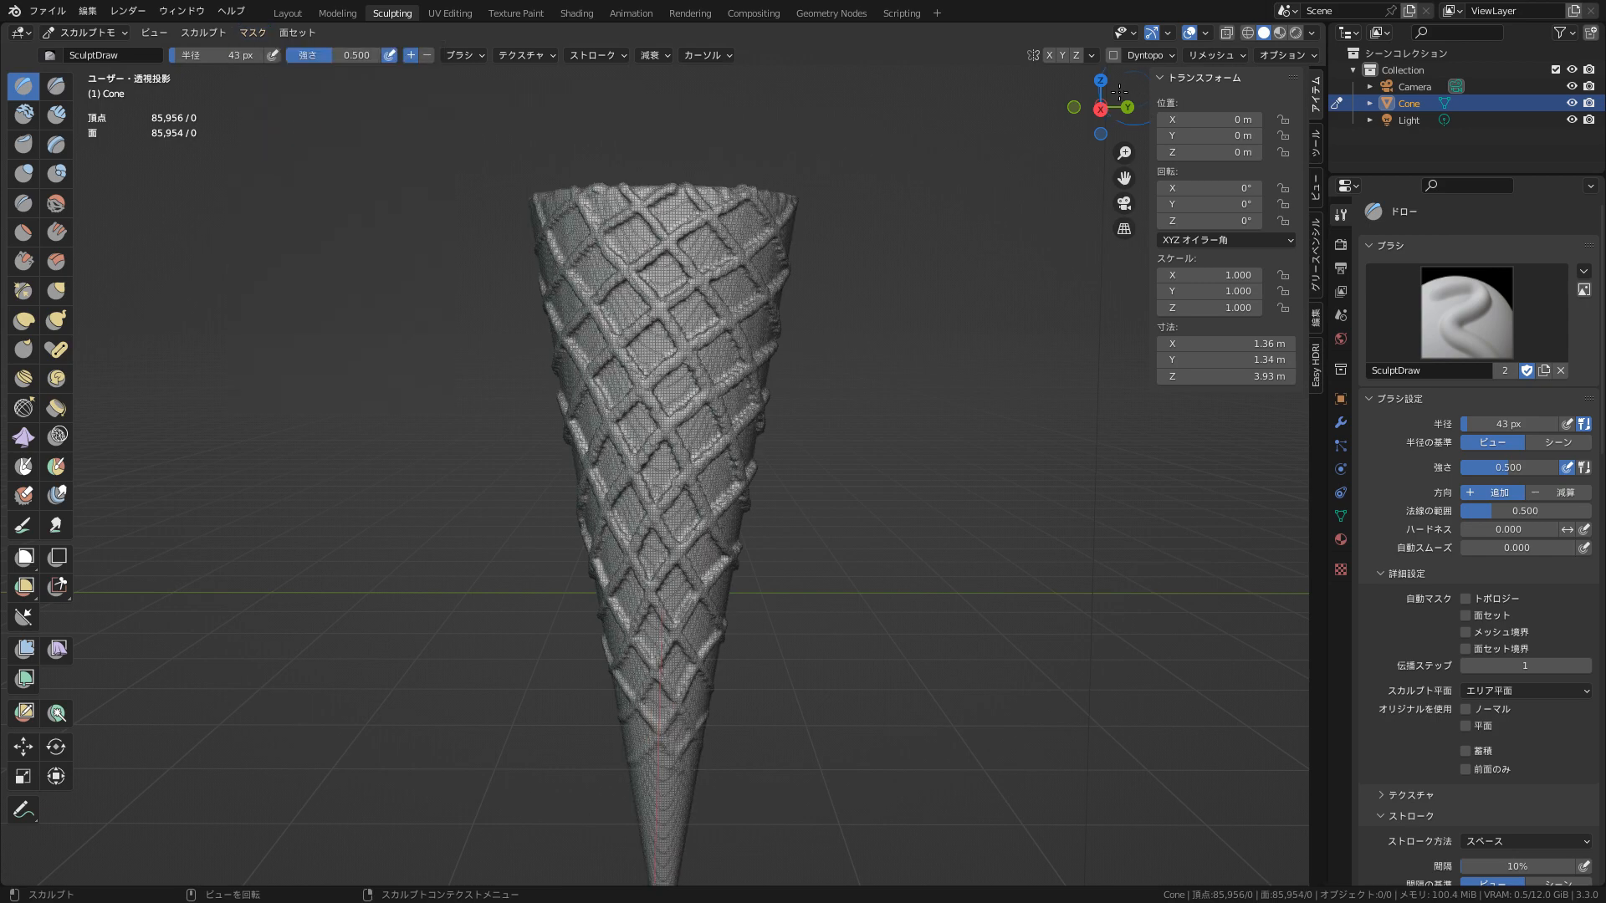
left_click_drag(1101, 117, 1256, 82)
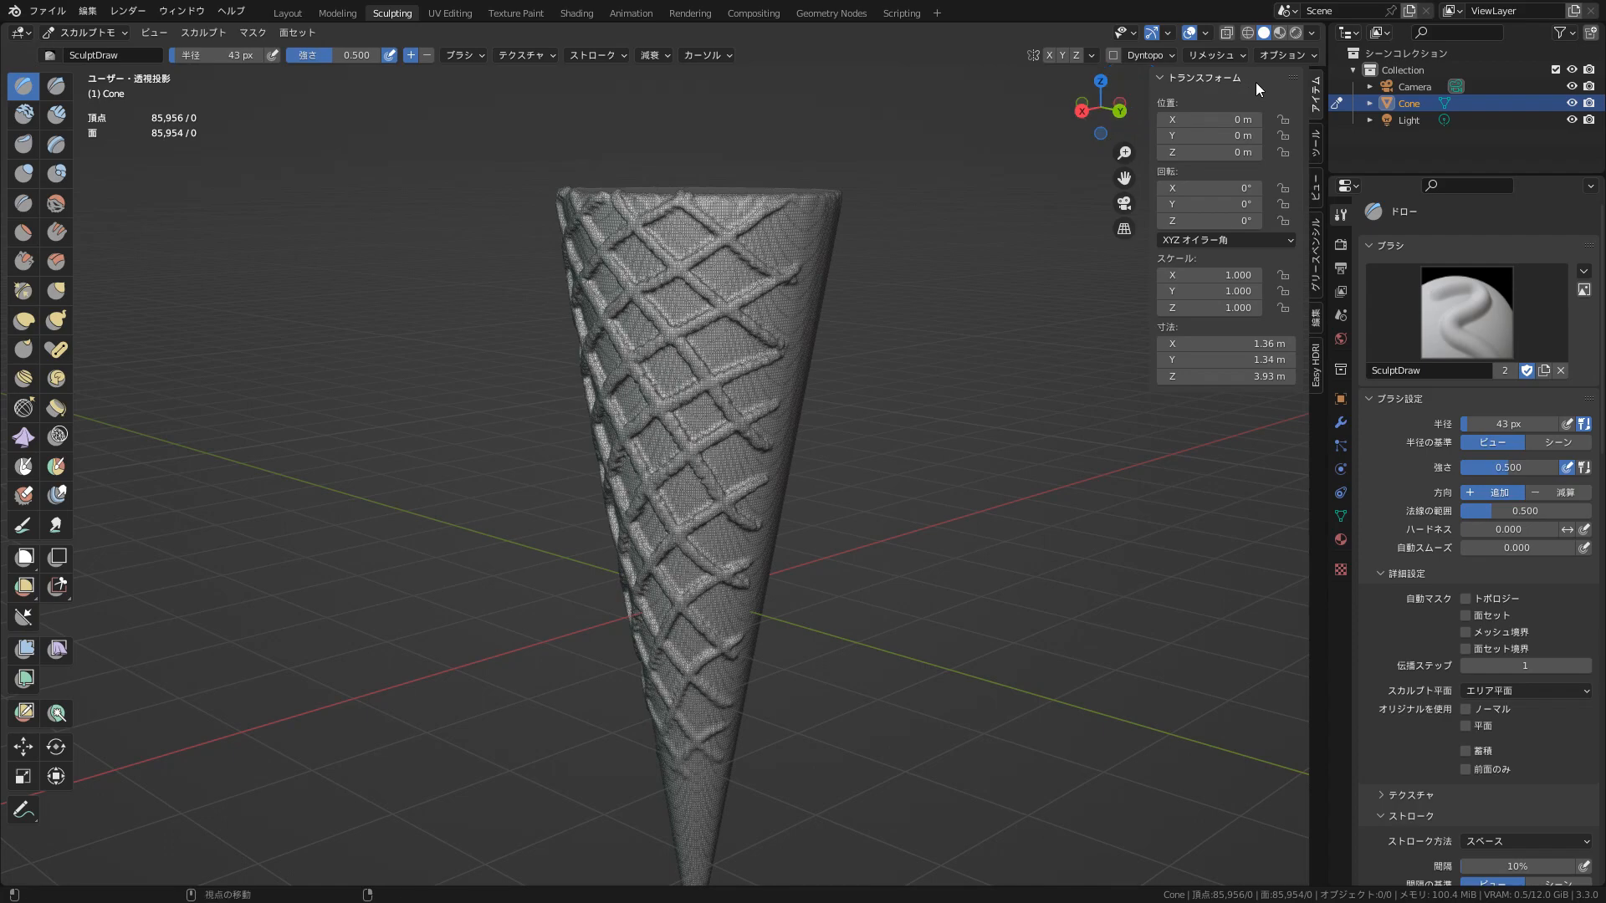
- Switch the viewport to Material Preview shading and check the waffle pattern from another side
left_click(1279, 33)
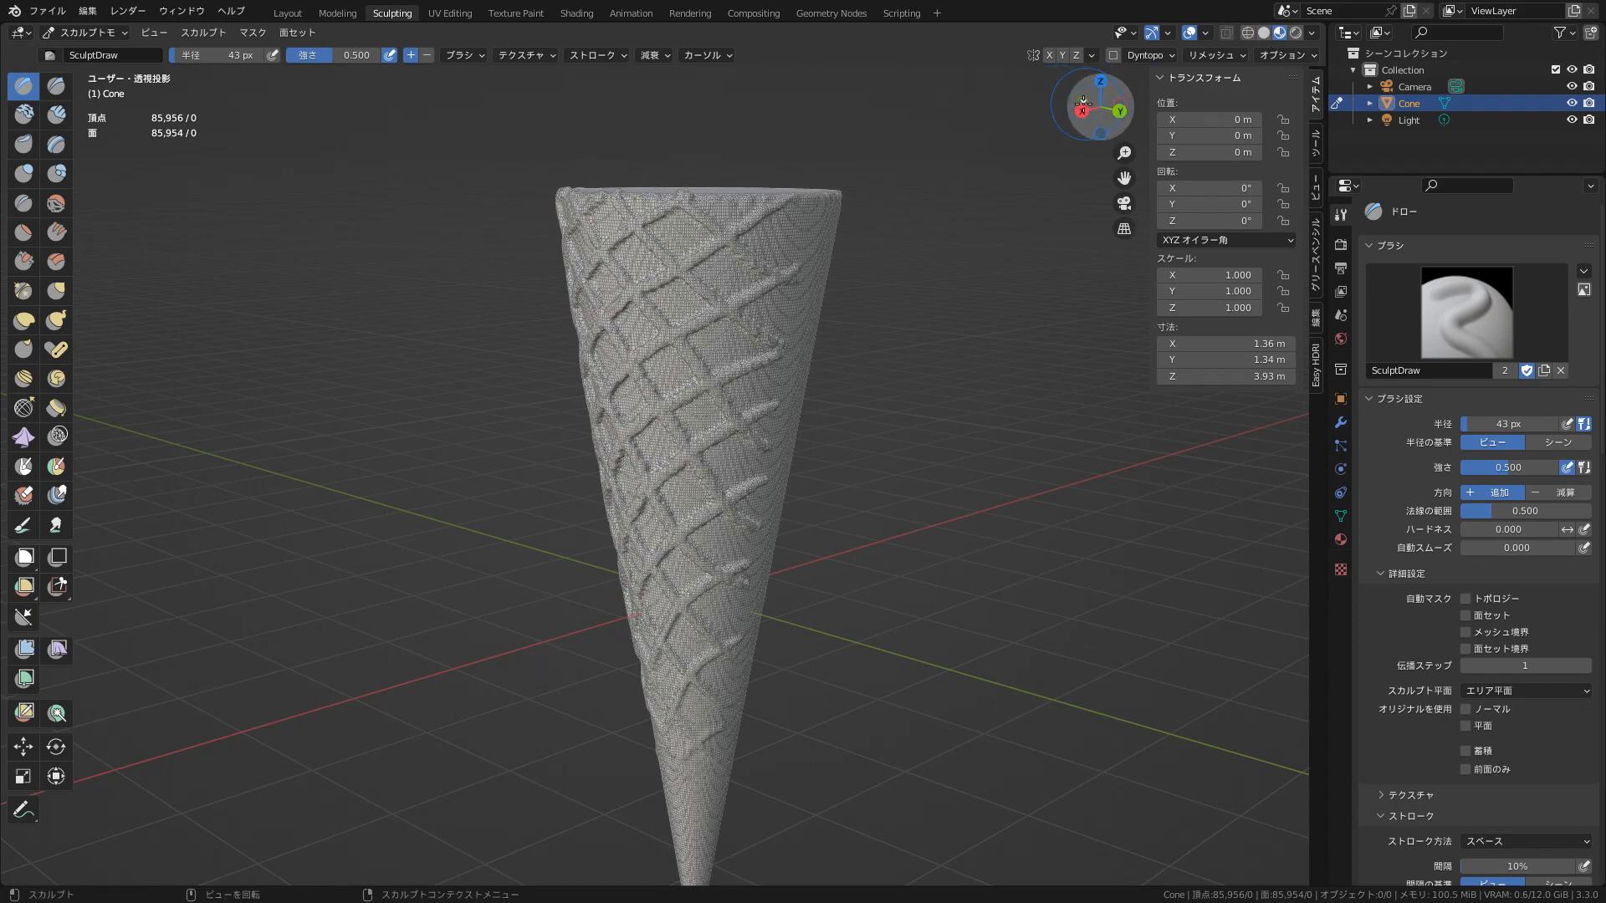
left_click_drag(1098, 107, 1218, 78)
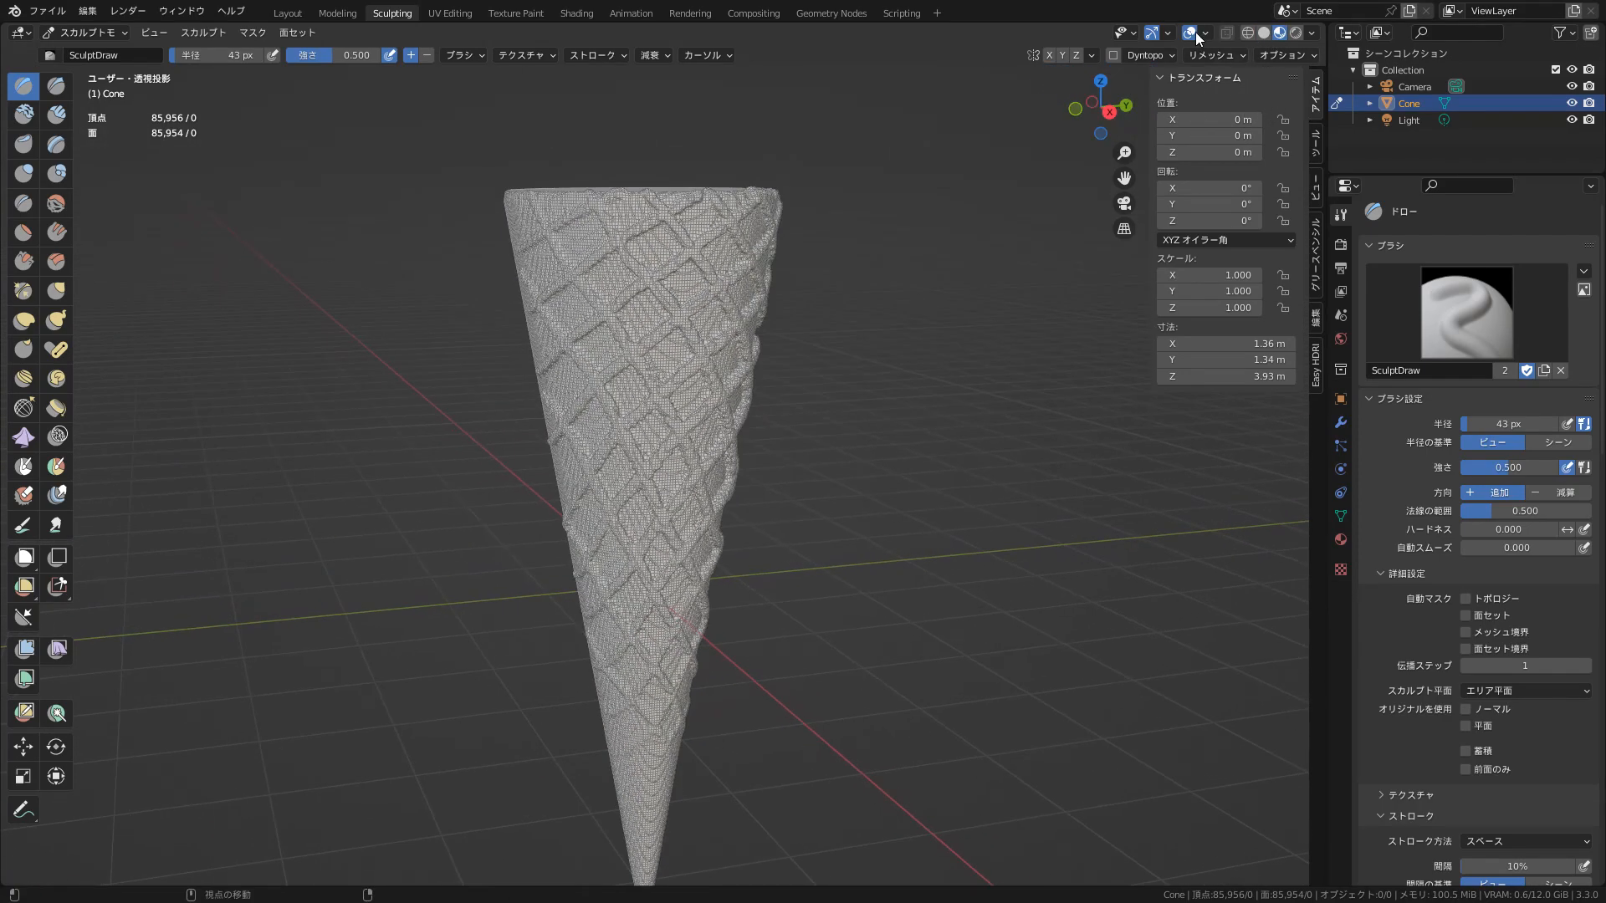
- Set the wireframe overlay's opacity to 1.000 and turn the wireframe overlay off
left_click(1202, 33)
left_click(1097, 336)
left_click(1098, 335)
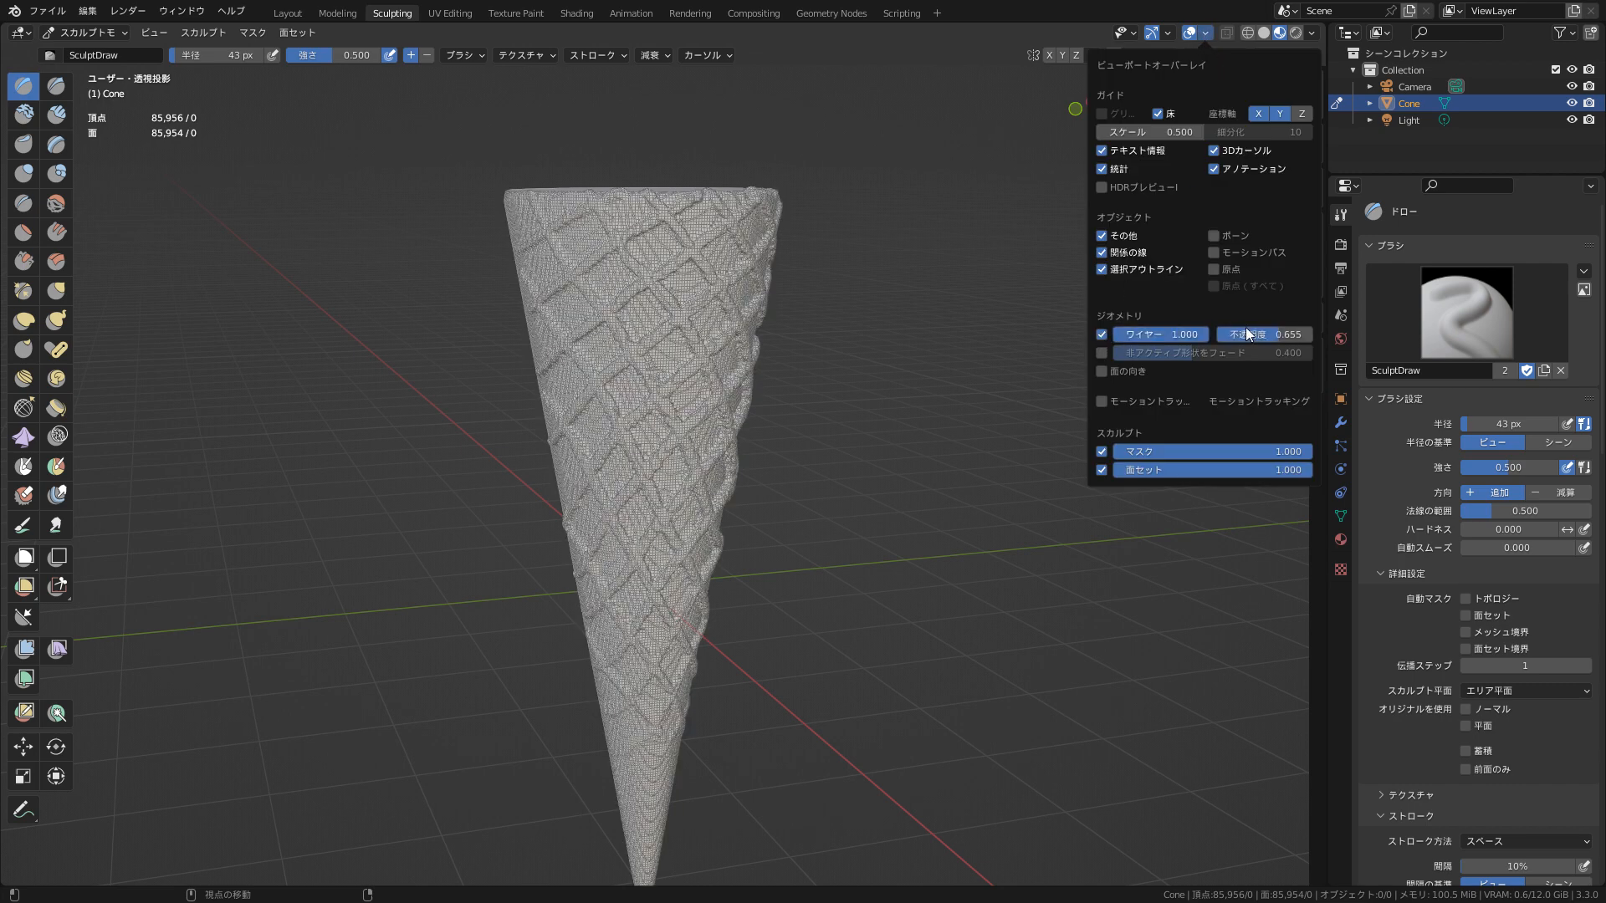
left_click_drag(1237, 337, 1303, 343)
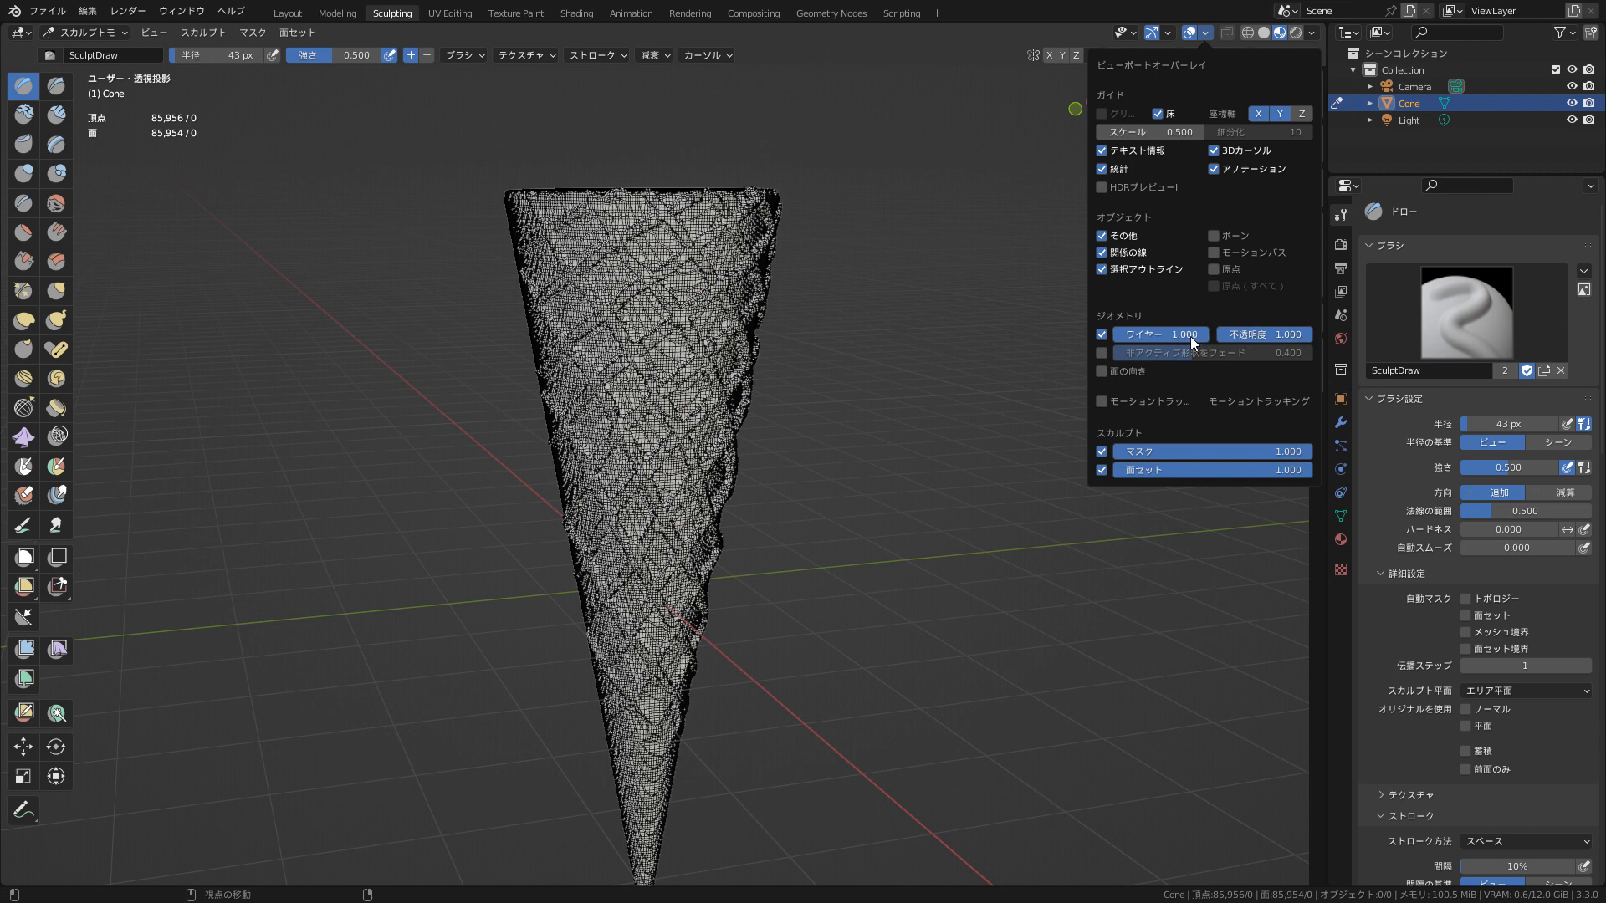
mouse_move(1204, 334)
left_mouse_down()
mouse_move(1081, 339)
mouse_move(1198, 340)
left_mouse_up()
left_click(1102, 335)
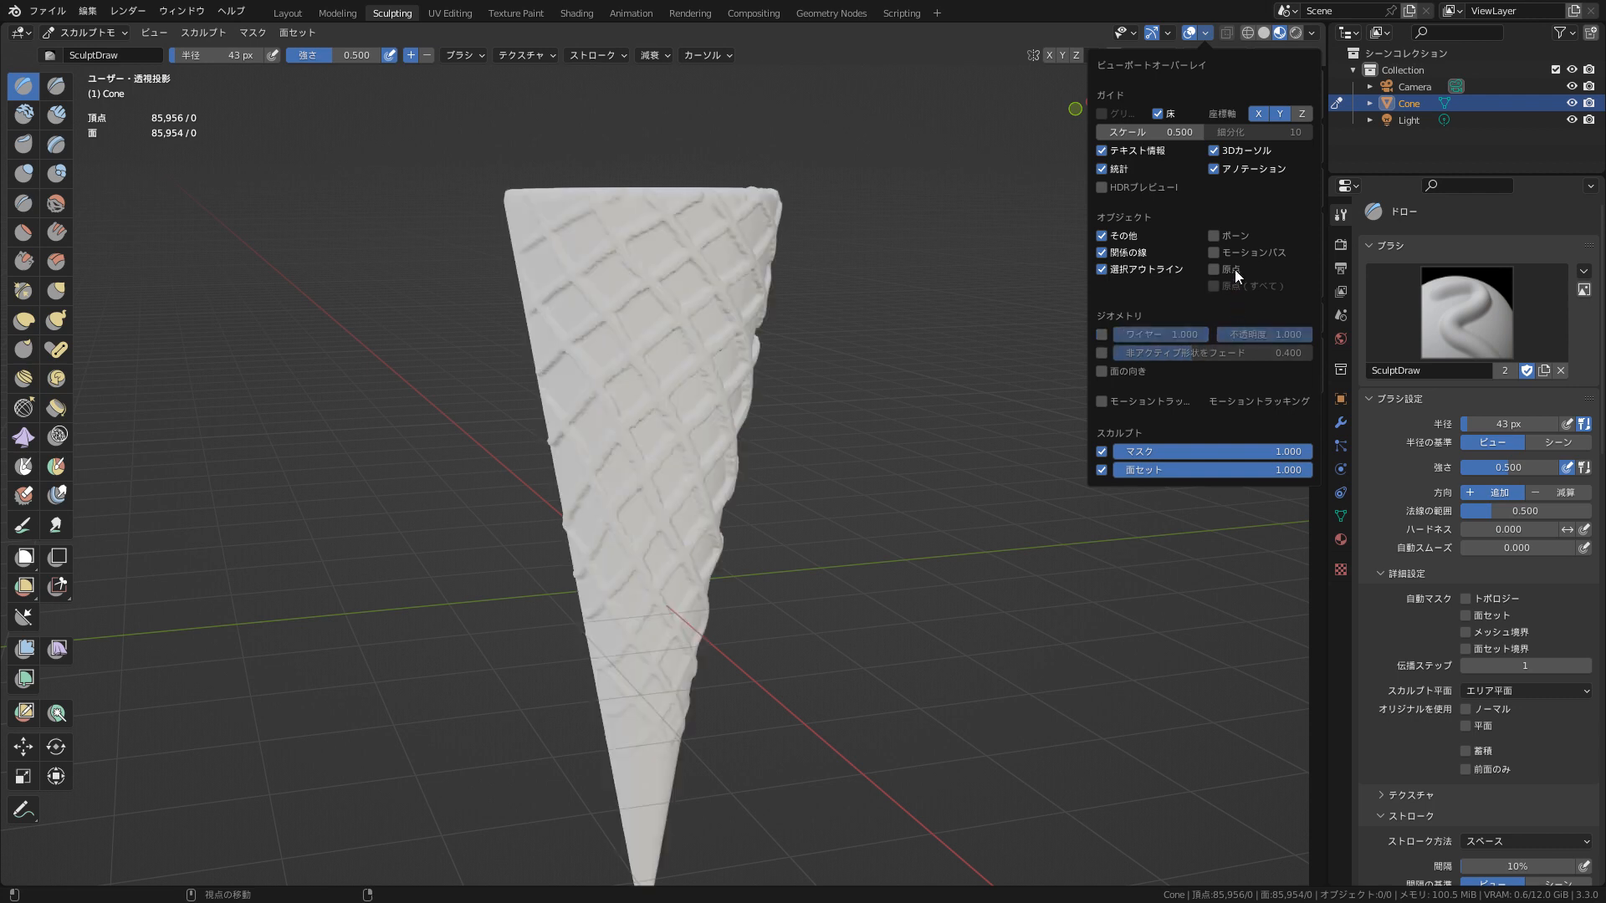
- Try Wireframe shading with X-ray toggled on and off, and return the viewport to Solid shading
left_click(1250, 33)
left_click(1228, 34)
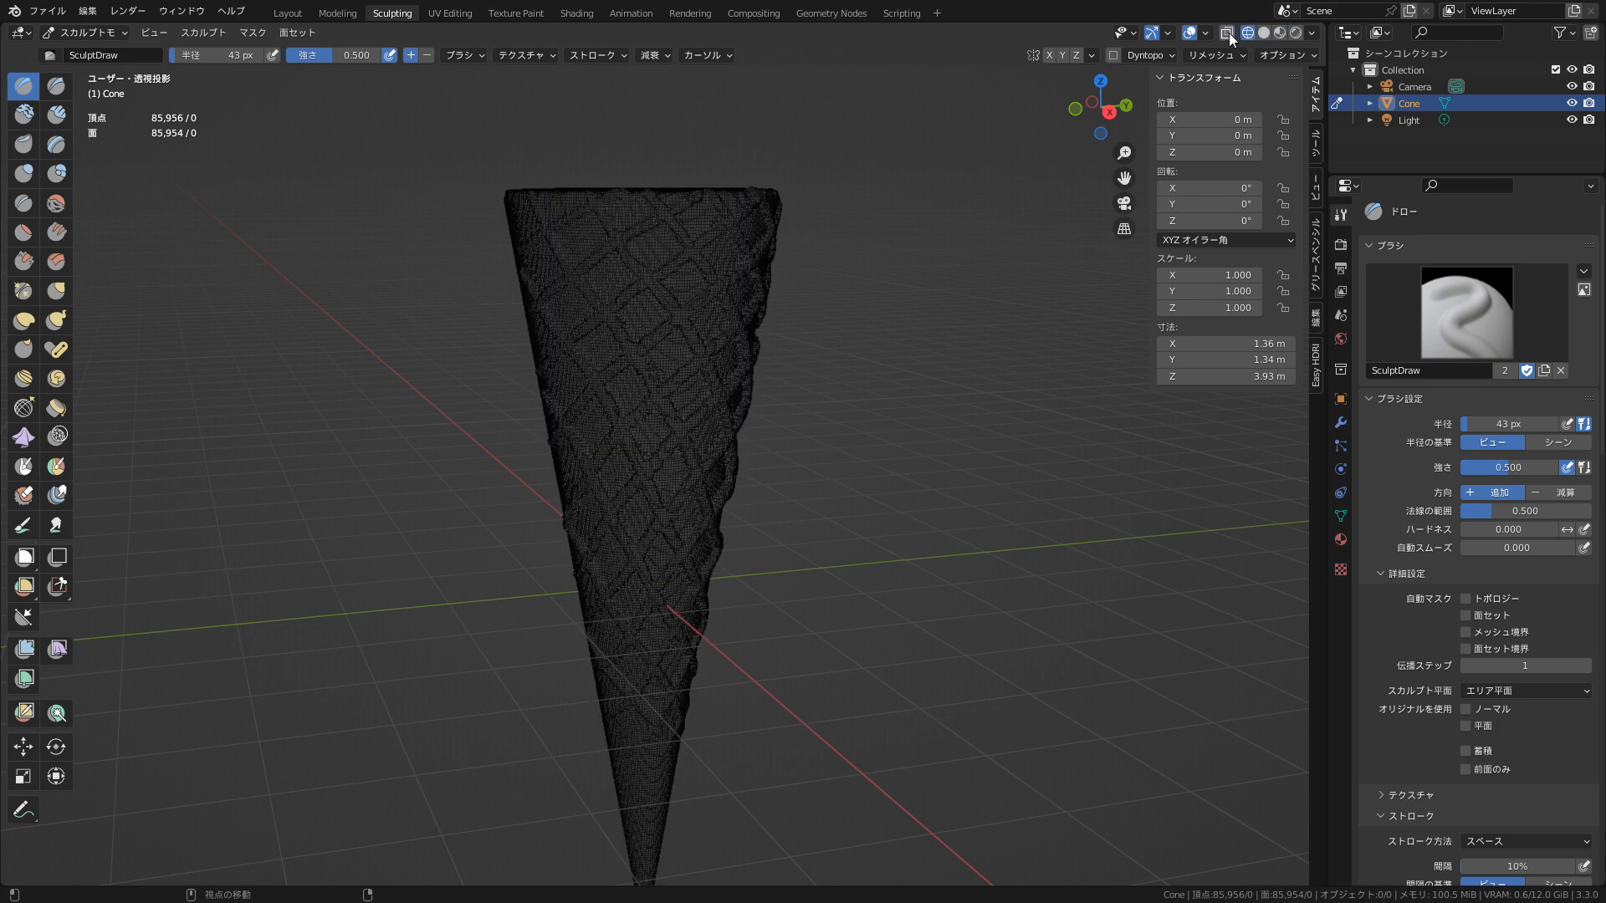
left_click(1227, 33)
left_click(1227, 34)
left_click(1229, 34)
left_click(1262, 34)
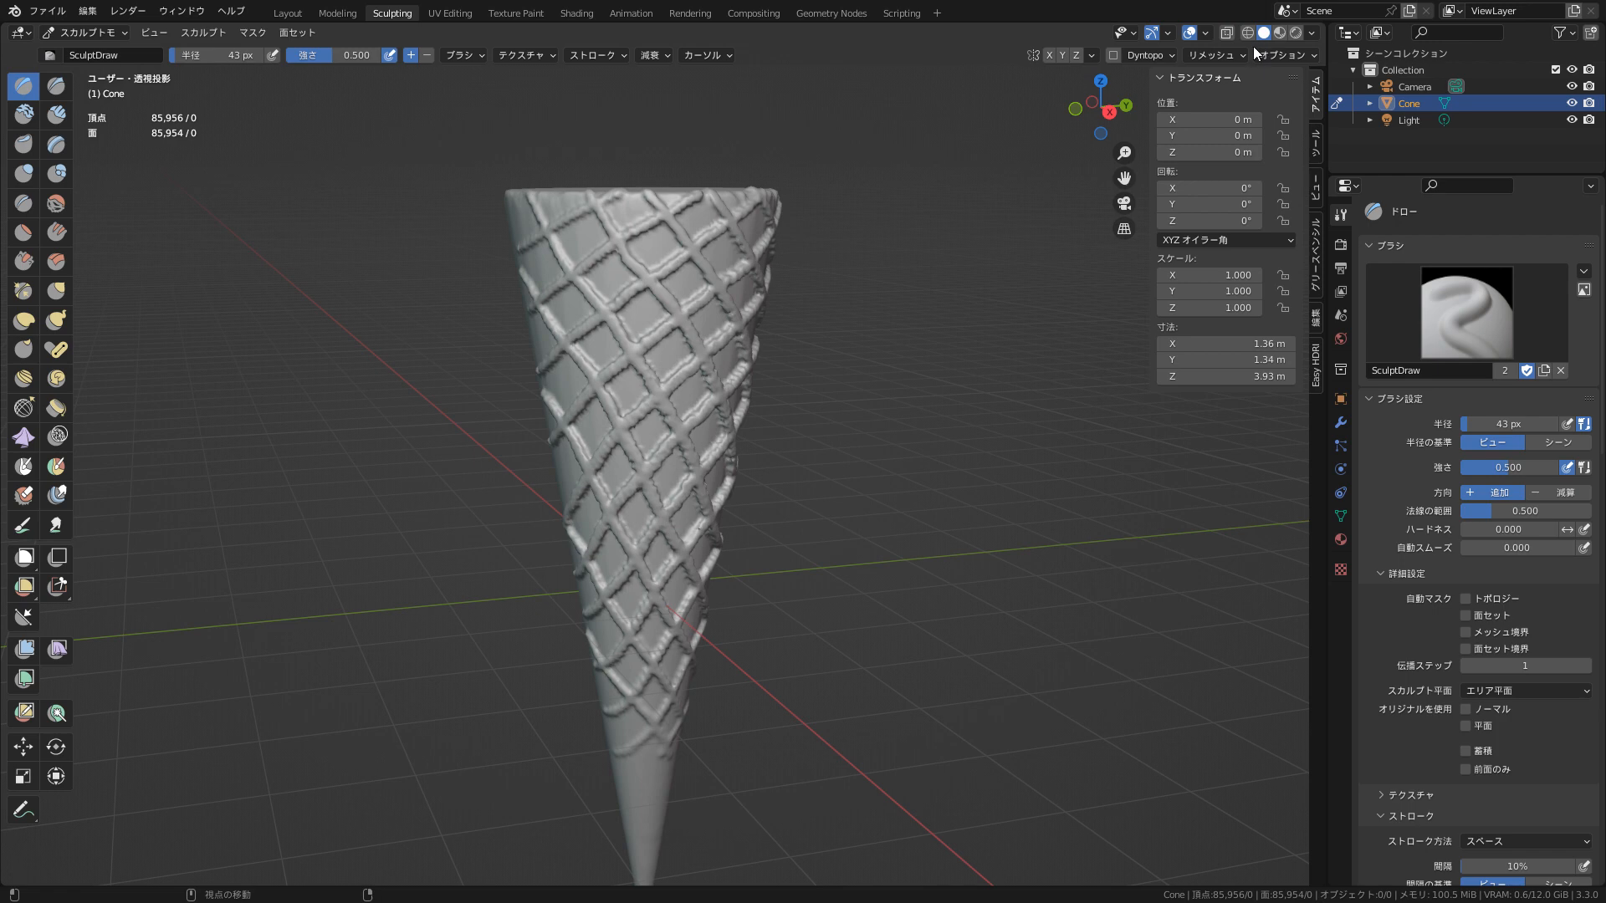
- Try Studio and Flat lighting for the solid viewport shading, and switch back to MatCap
mouse_move(1115, 104)
left_mouse_down()
mouse_move(1144, 120)
mouse_move(1099, 89)
left_mouse_up()
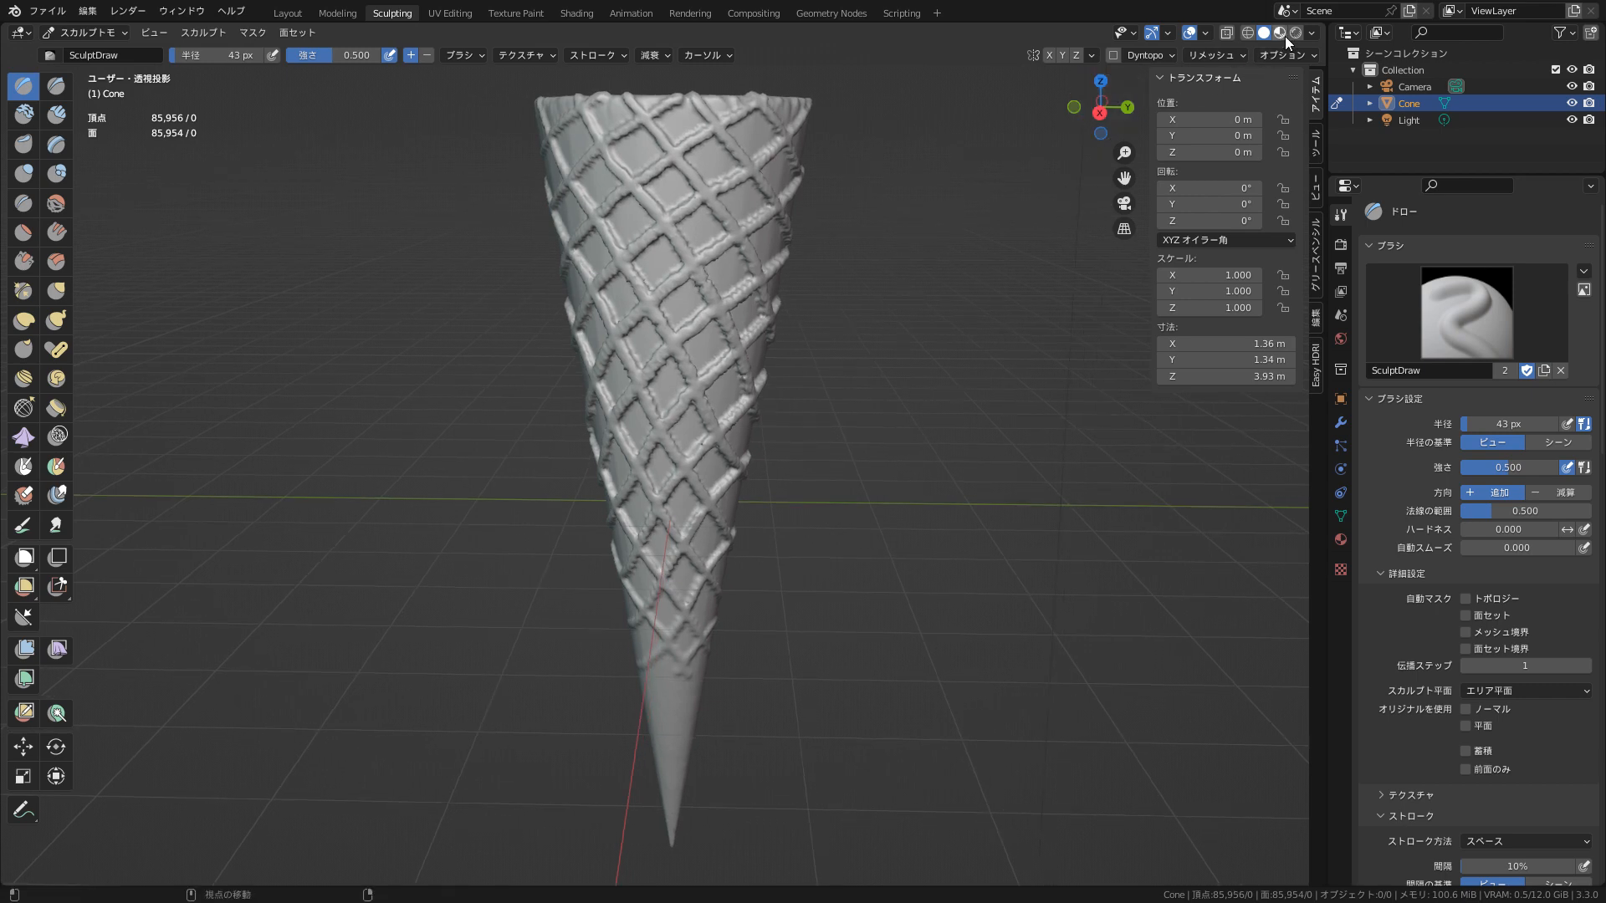
left_click(1311, 32)
left_click(1313, 29)
left_click(1312, 28)
left_click(1239, 113)
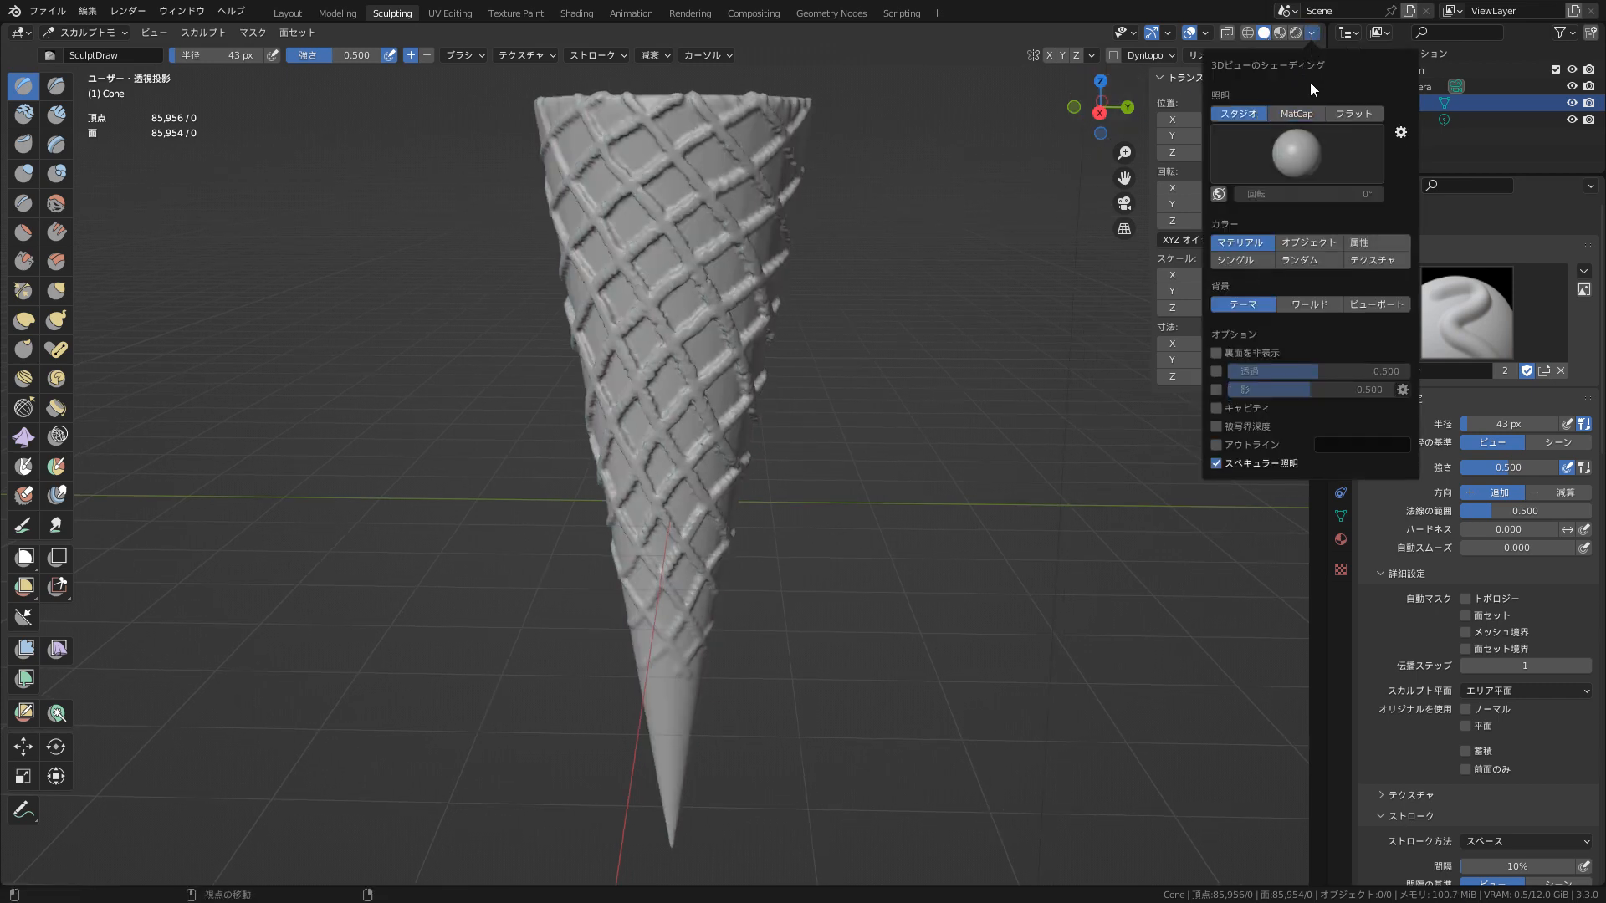
left_click(1357, 112)
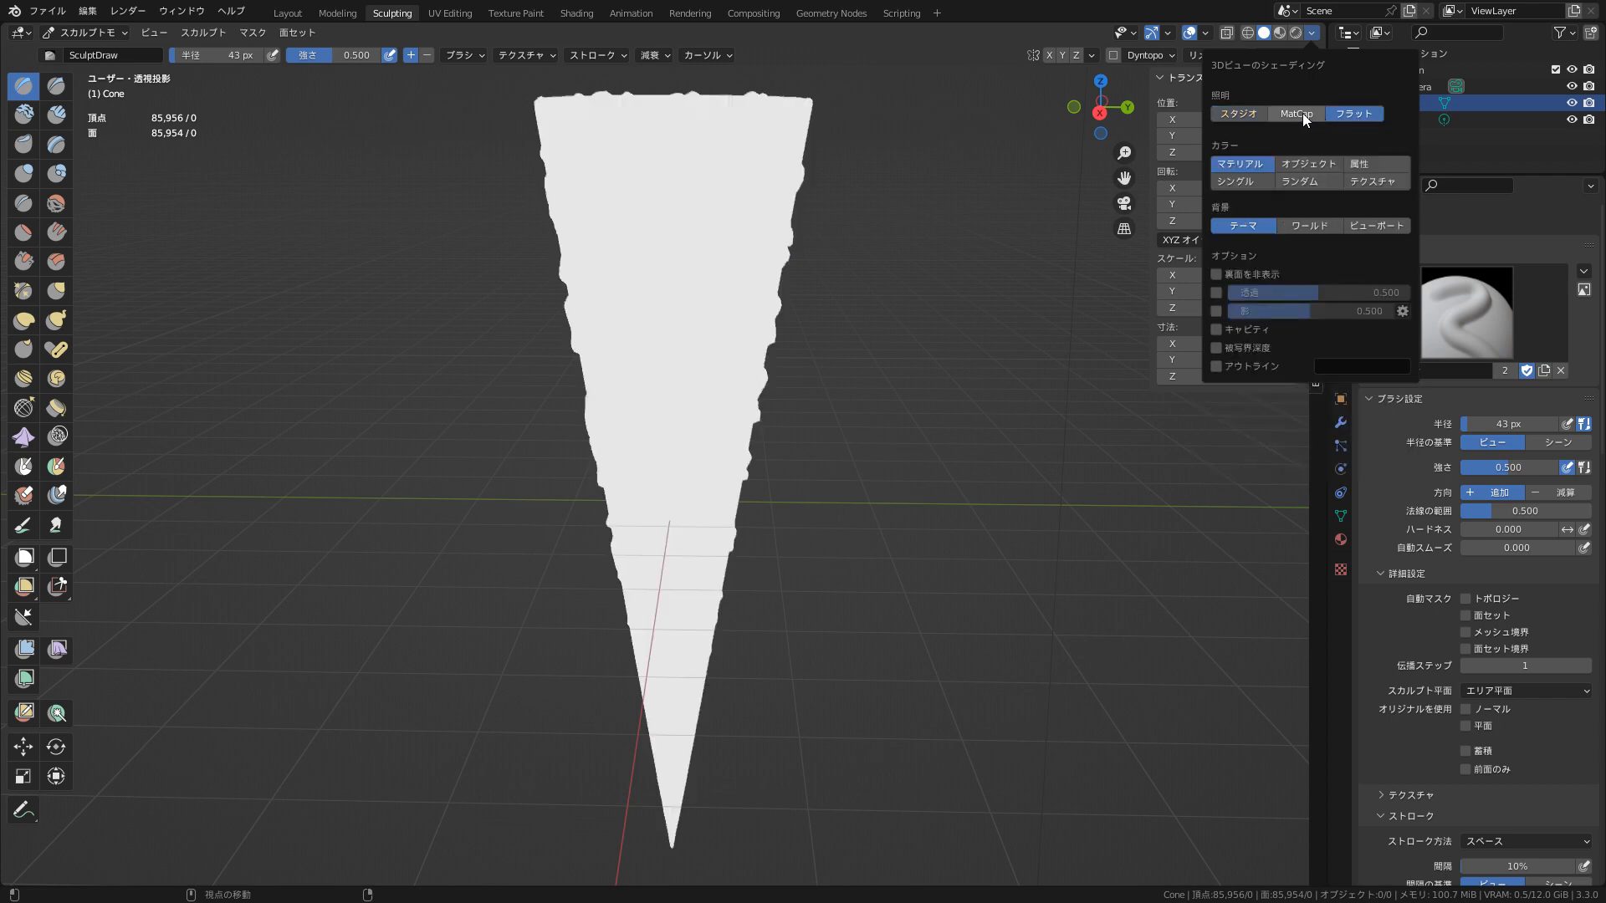
left_click(1302, 113)
- Try the Attribute, Texture, Random, Single and Material viewport colour modes, and set the colour to Object
left_click(1315, 225)
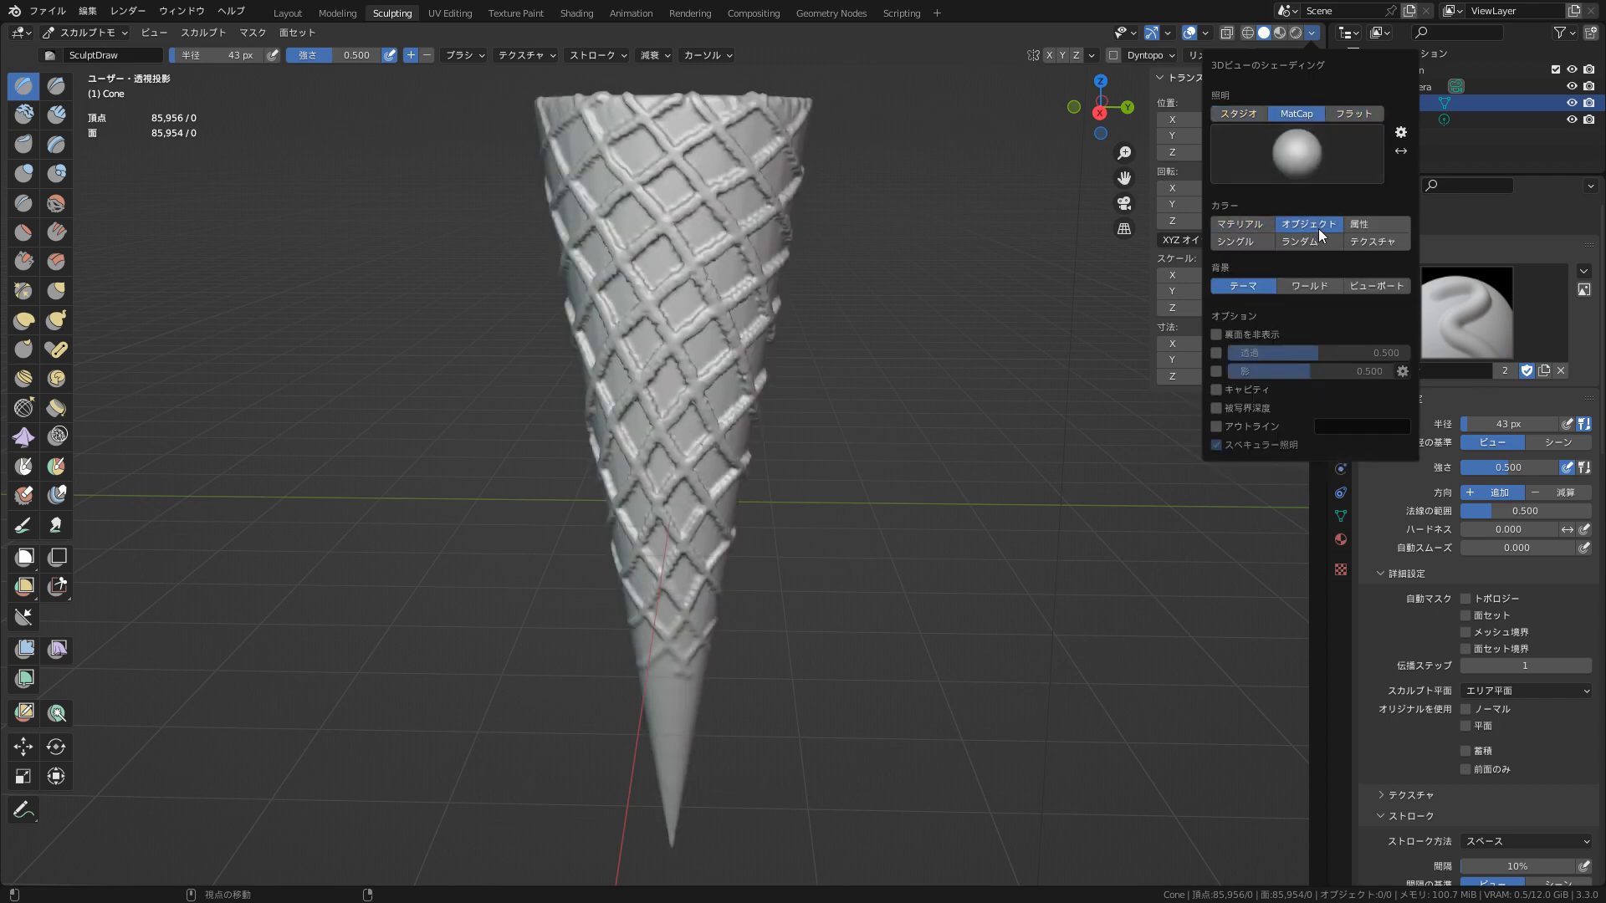
left_click(1385, 224)
left_click(1372, 243)
left_click(1317, 242)
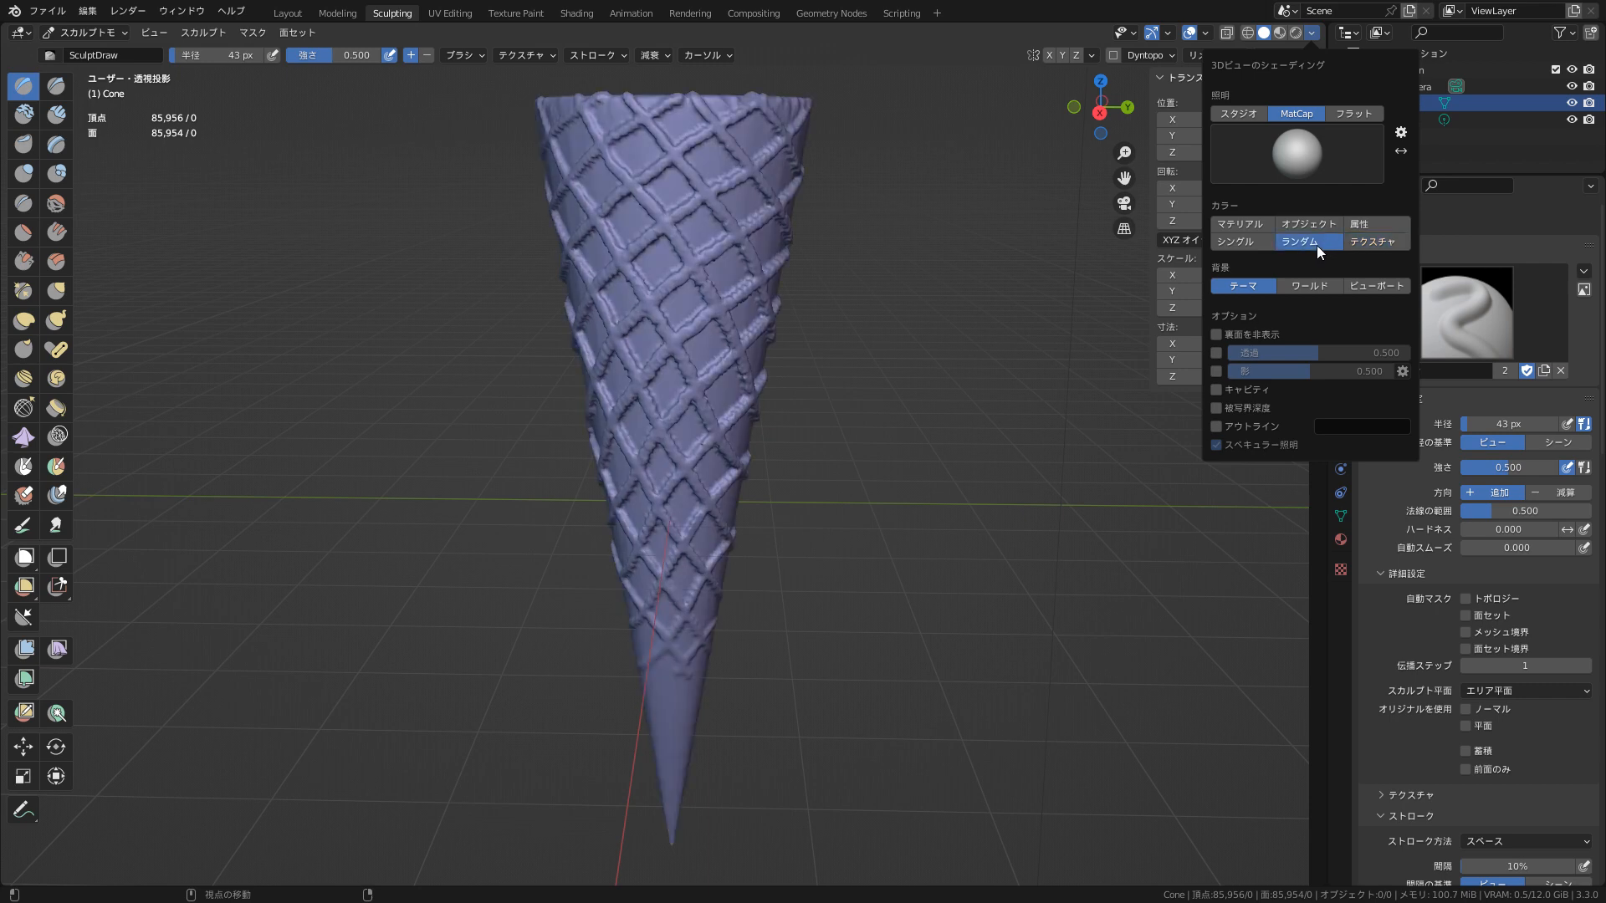
left_click(1242, 243)
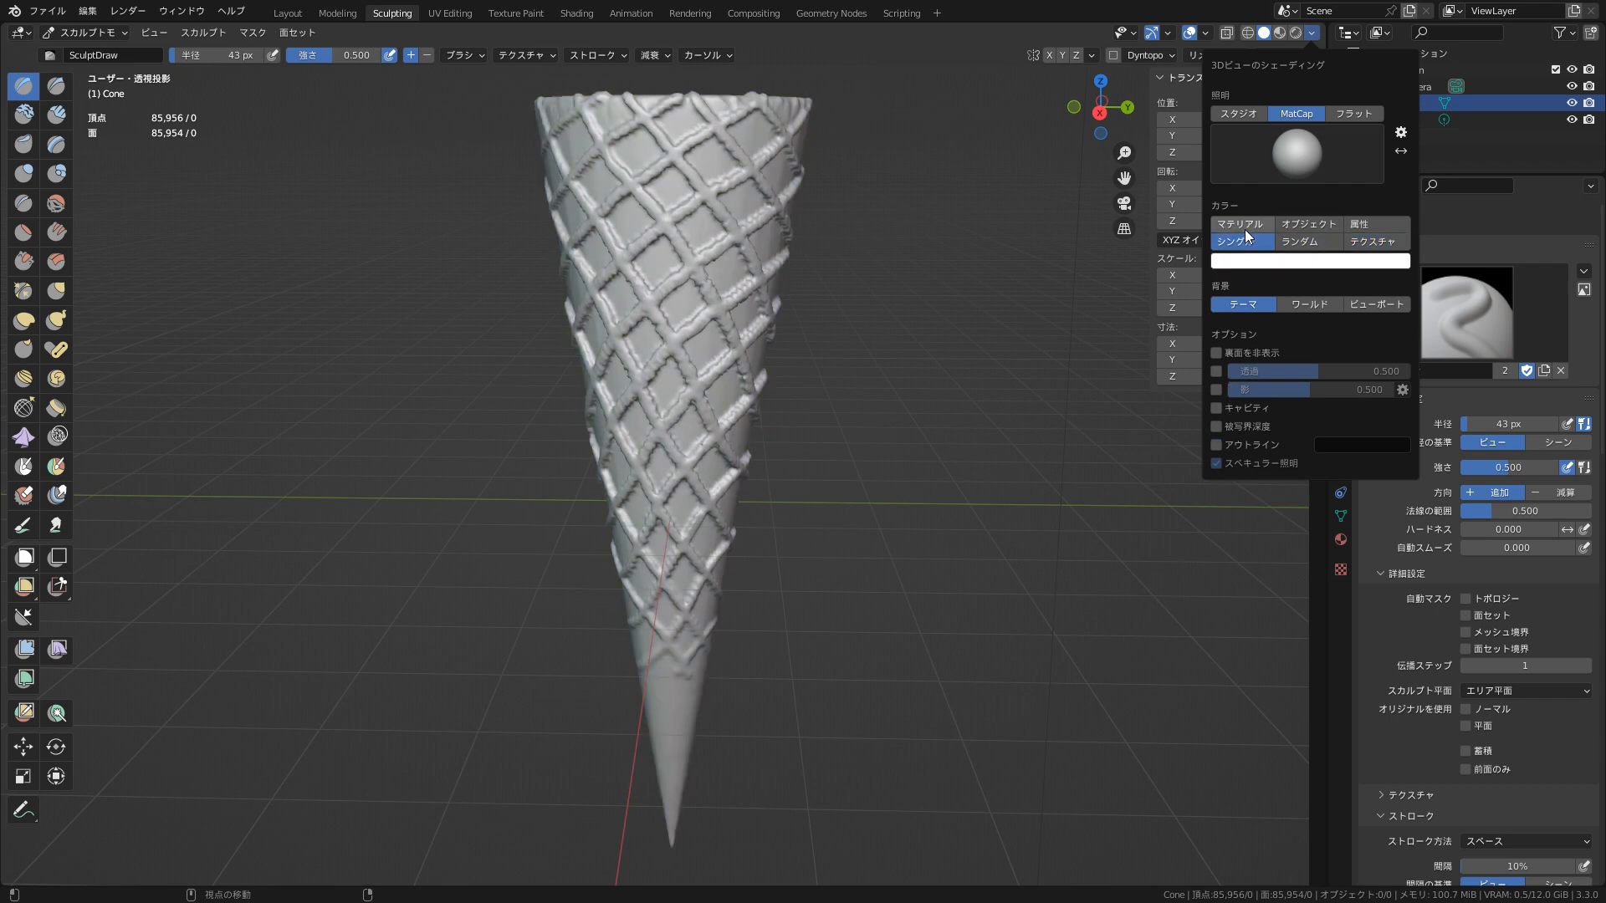
left_click(1251, 226)
left_click(1308, 223)
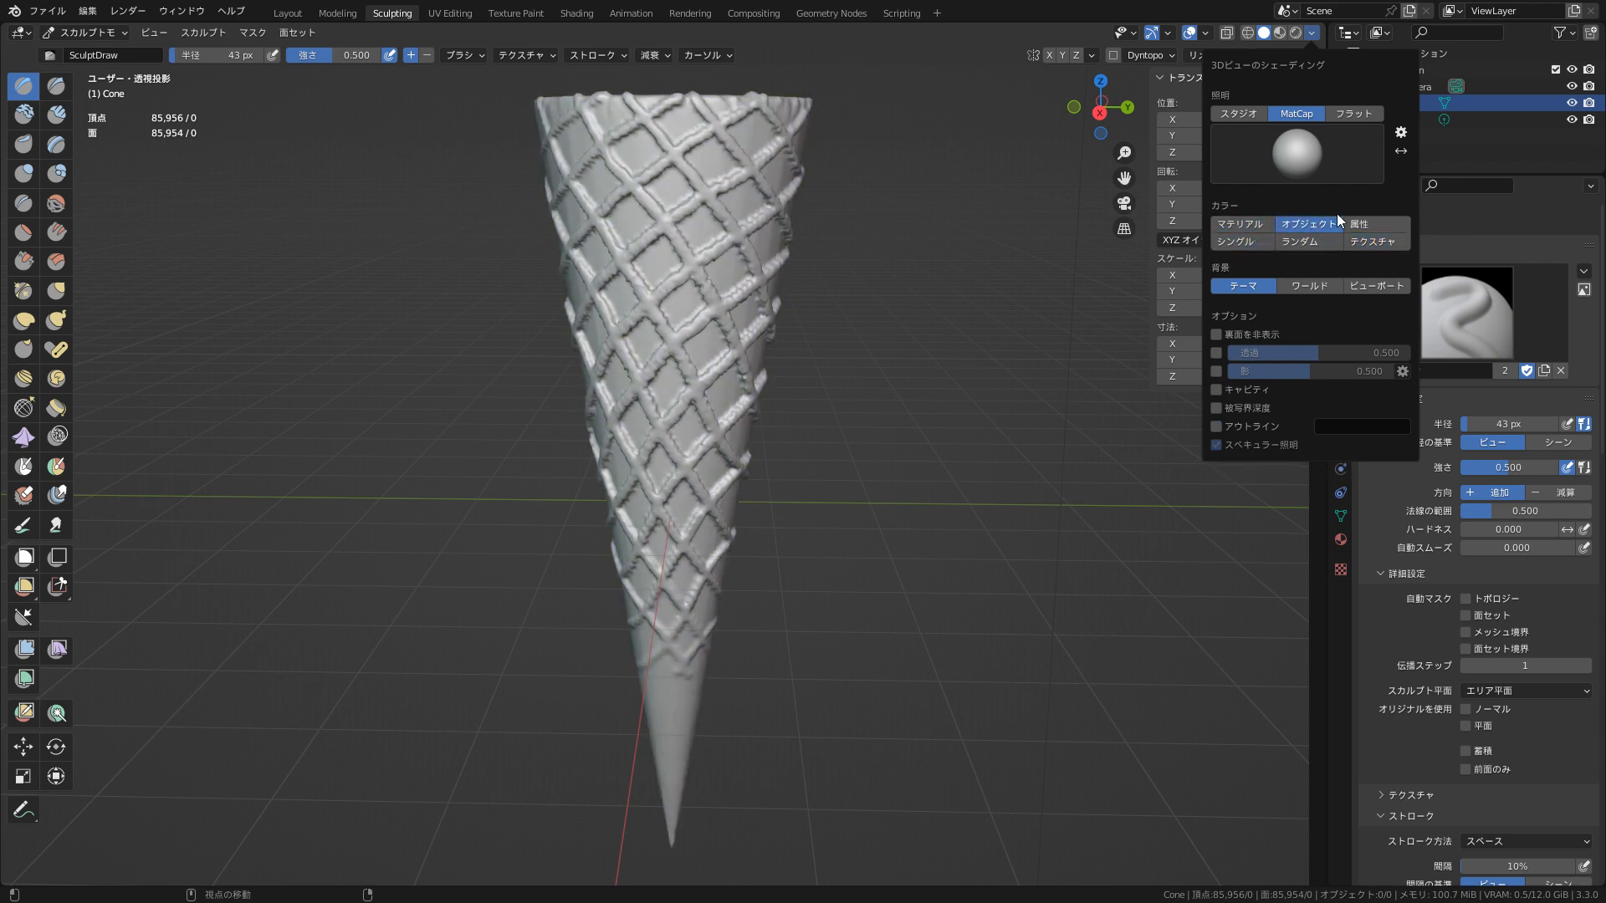
- Preview the cone with the tan, dark grey and high-contrast white MatCaps in turn
left_click(1299, 149)
left_click(1064, 215)
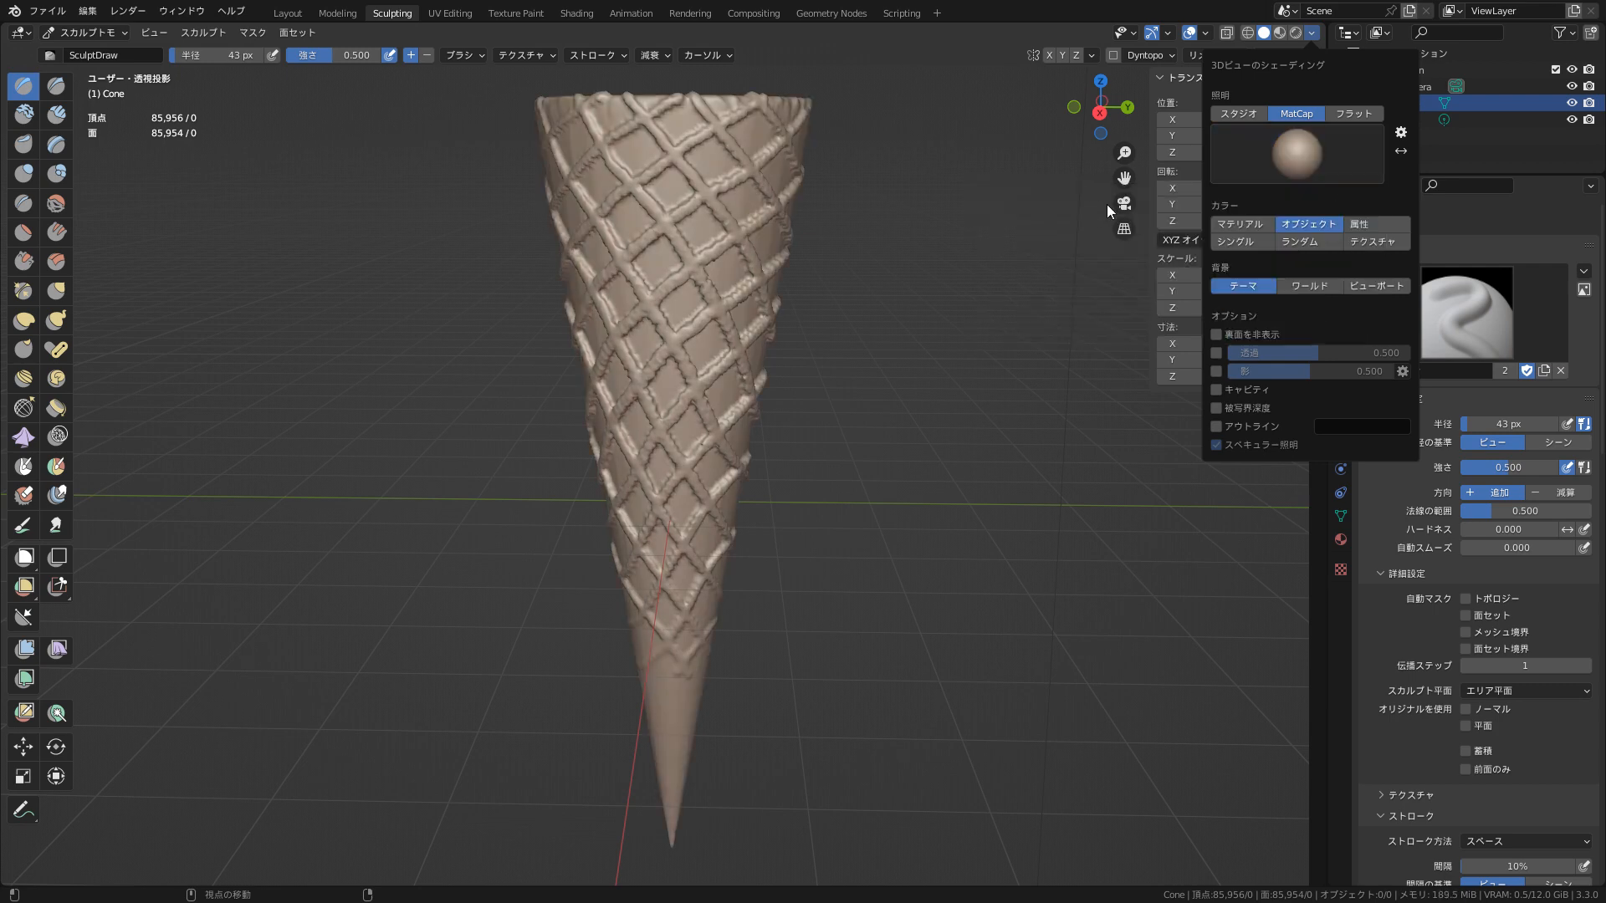
left_click(1304, 159)
left_click(1113, 216)
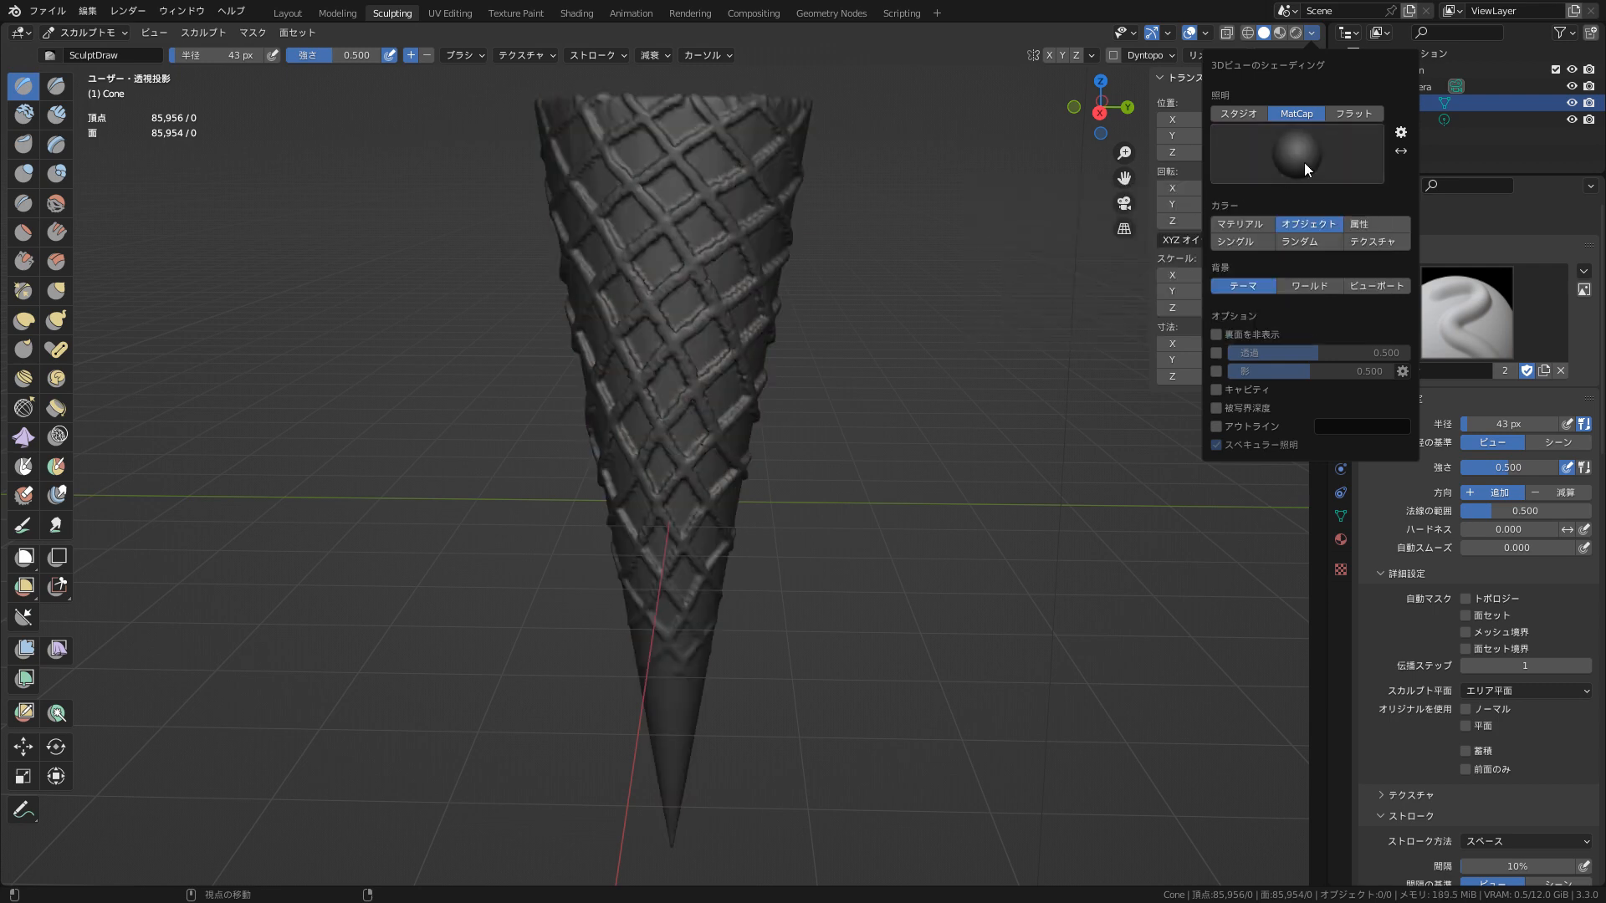
left_click(1303, 163)
left_click(1165, 216)
- Preview the cone with the metallic grey, glossy light grey and rainbow normal-map MatCaps
left_click(1280, 178)
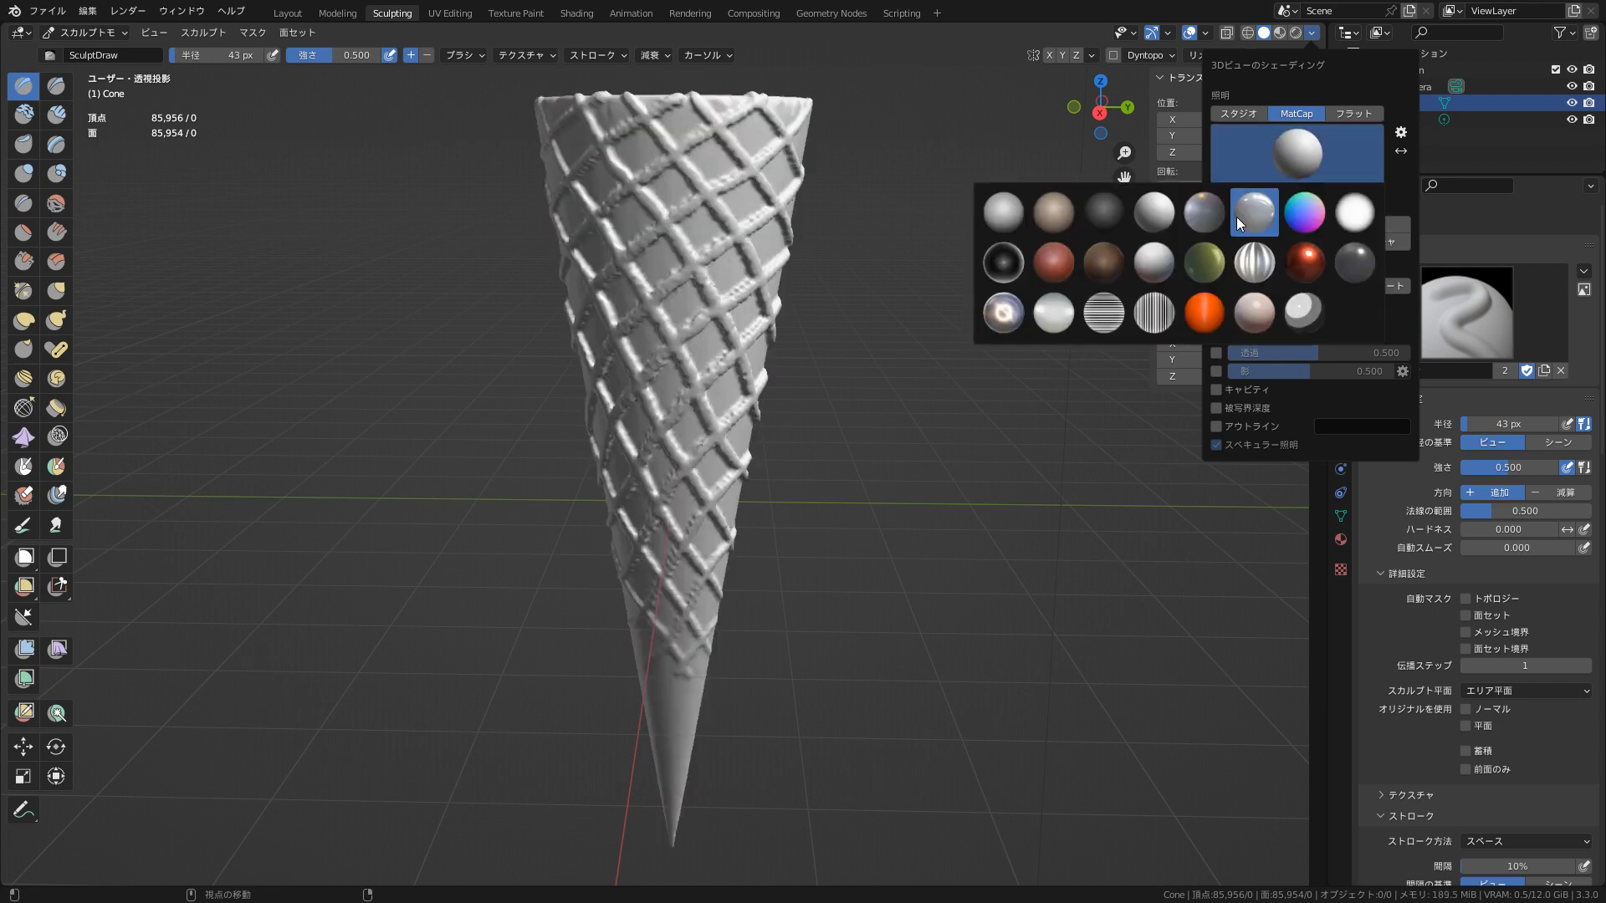
left_click(1203, 219)
left_click(1300, 158)
left_click(1258, 221)
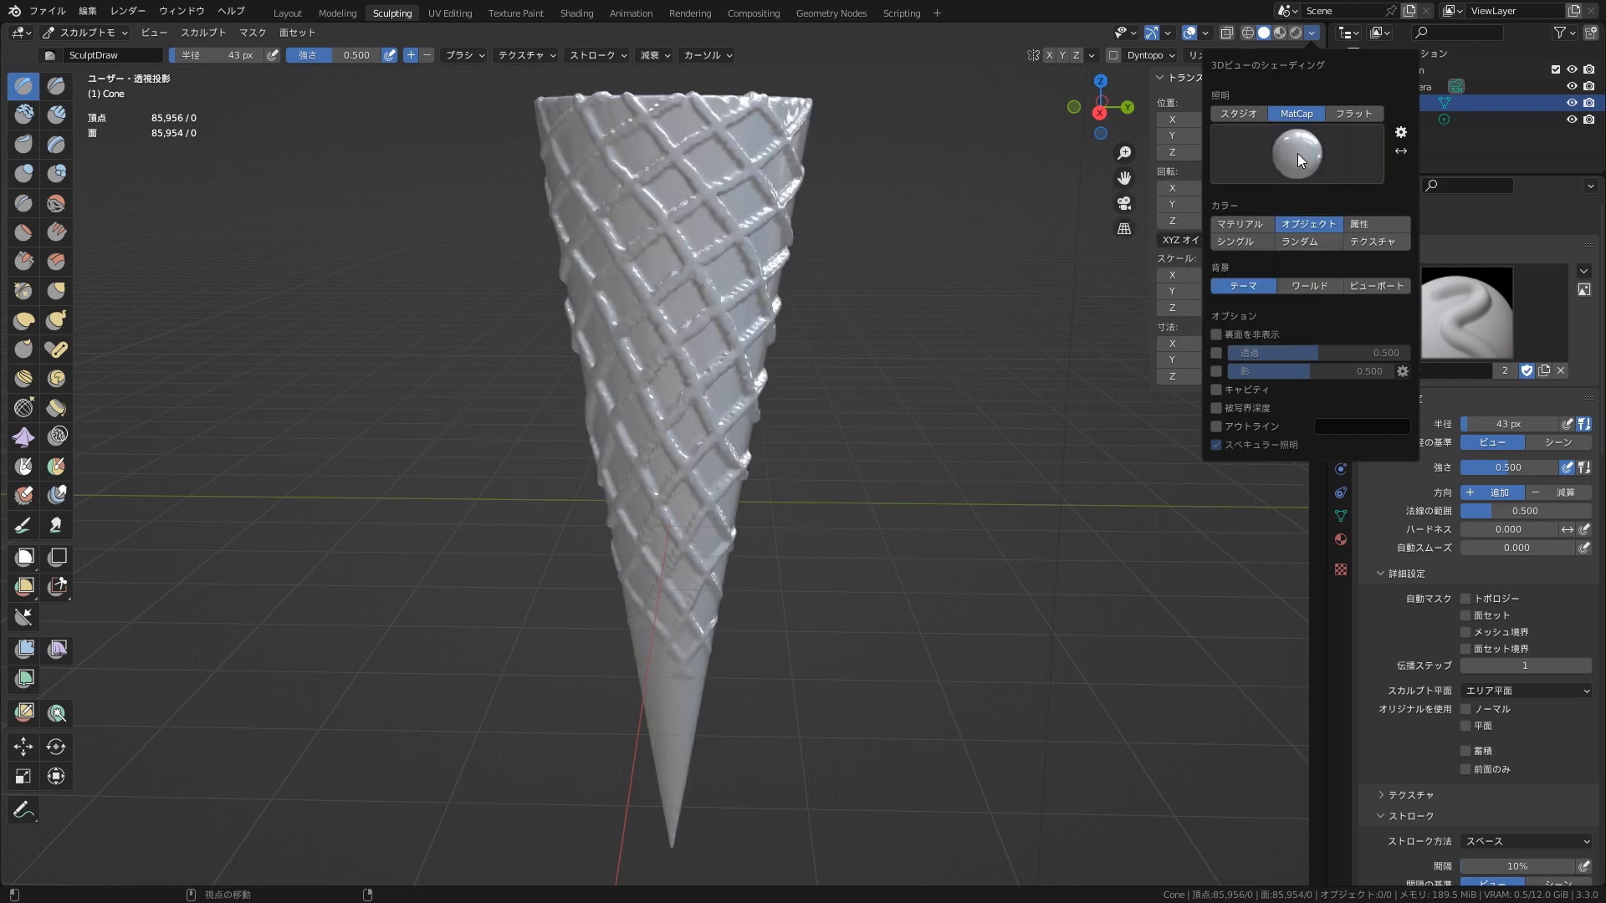
left_click(1298, 154)
left_click(1299, 217)
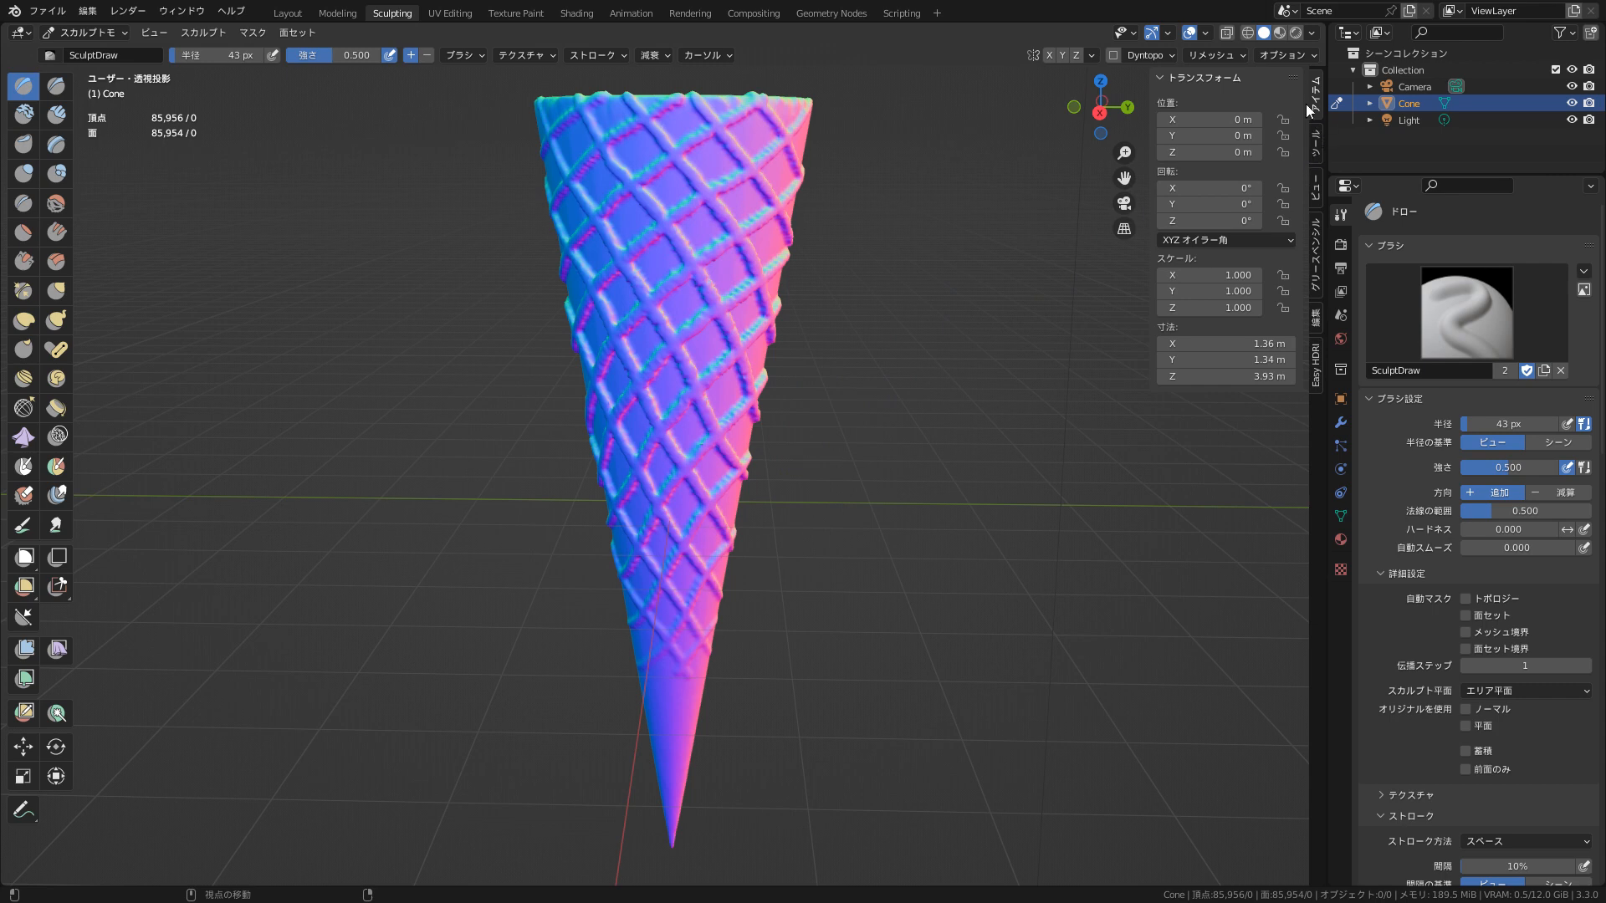
- Preview the cone with the bright white MatCap and the black MatCap with a light rim
left_click(1312, 30)
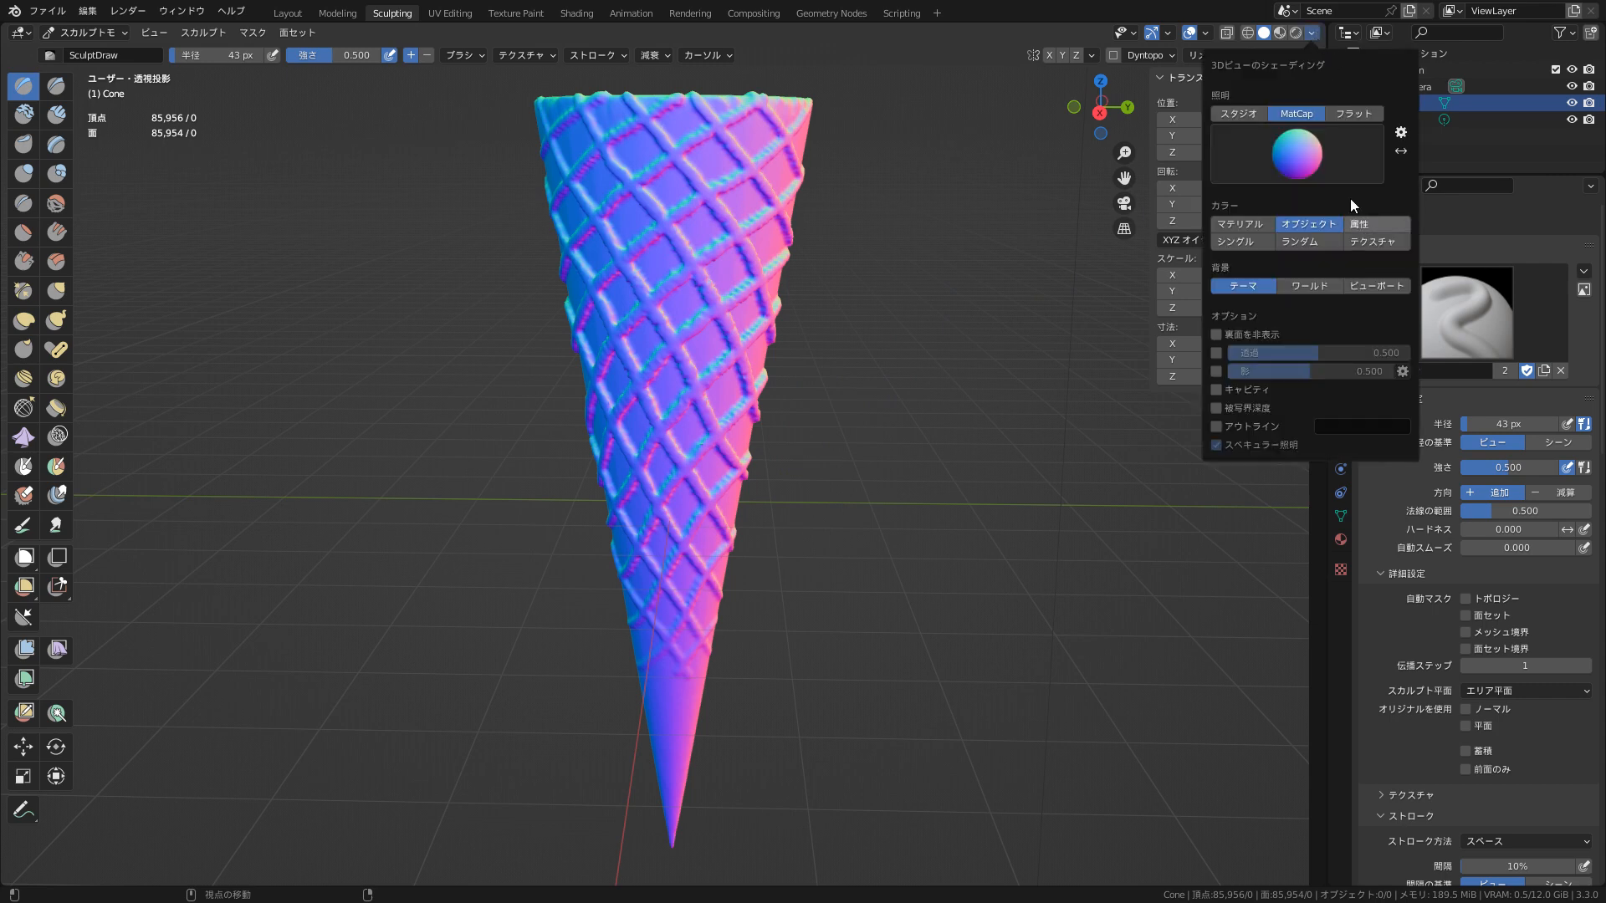
left_click(1348, 176)
left_click(1353, 221)
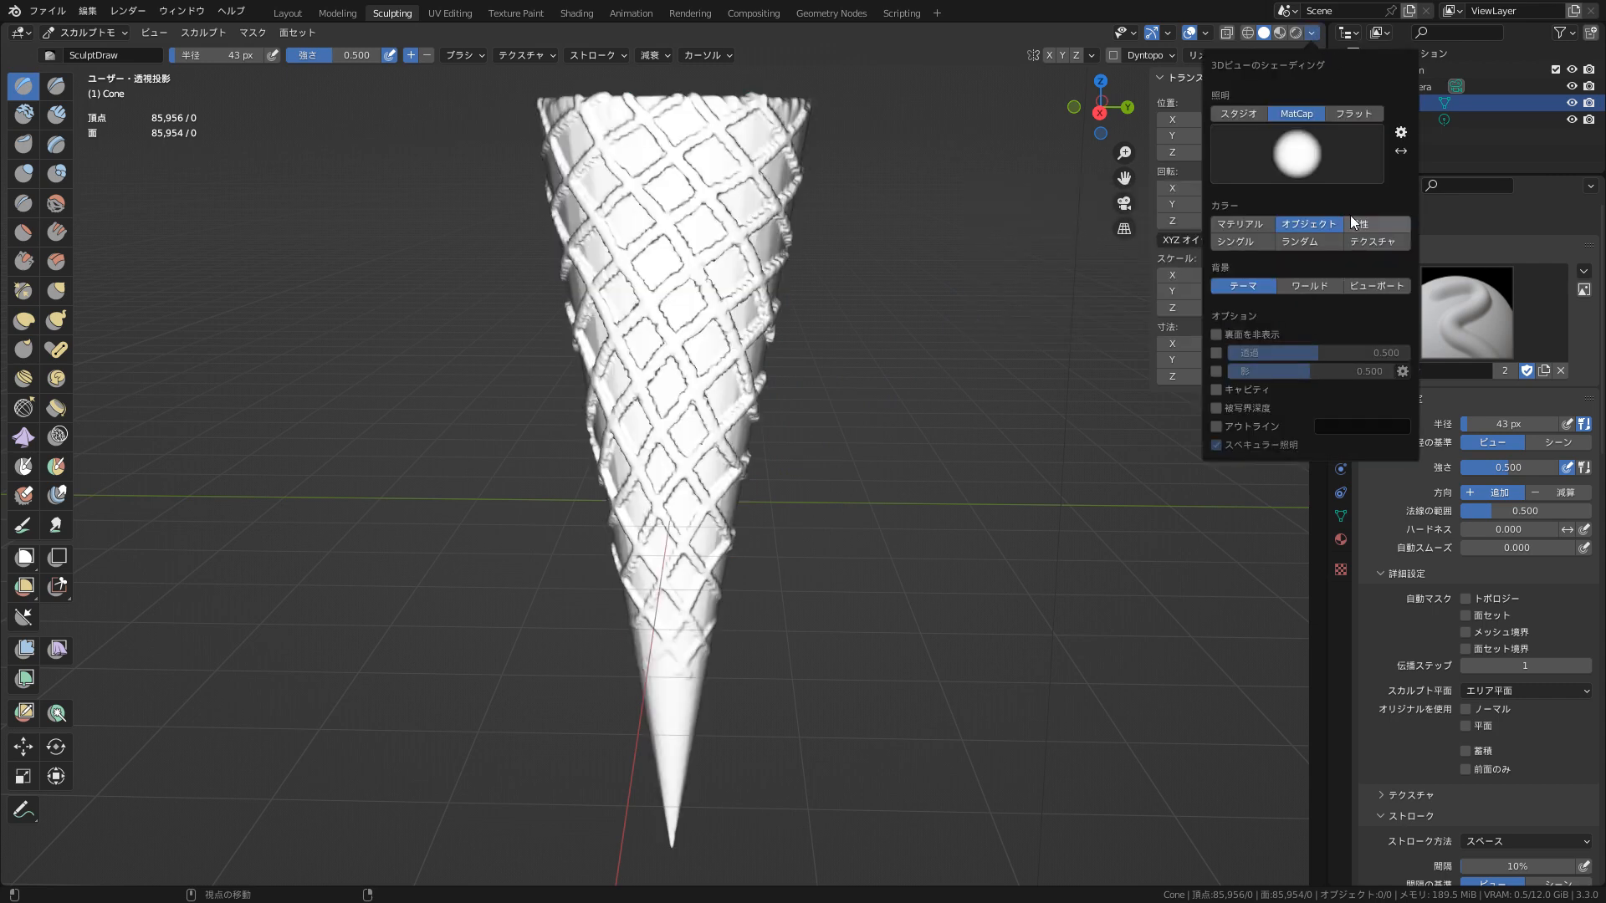
left_click(1309, 159)
left_click(1004, 266)
- Preview the cone with the red clay, dark brown and pearl-white MatCaps in turn
left_click(1282, 171)
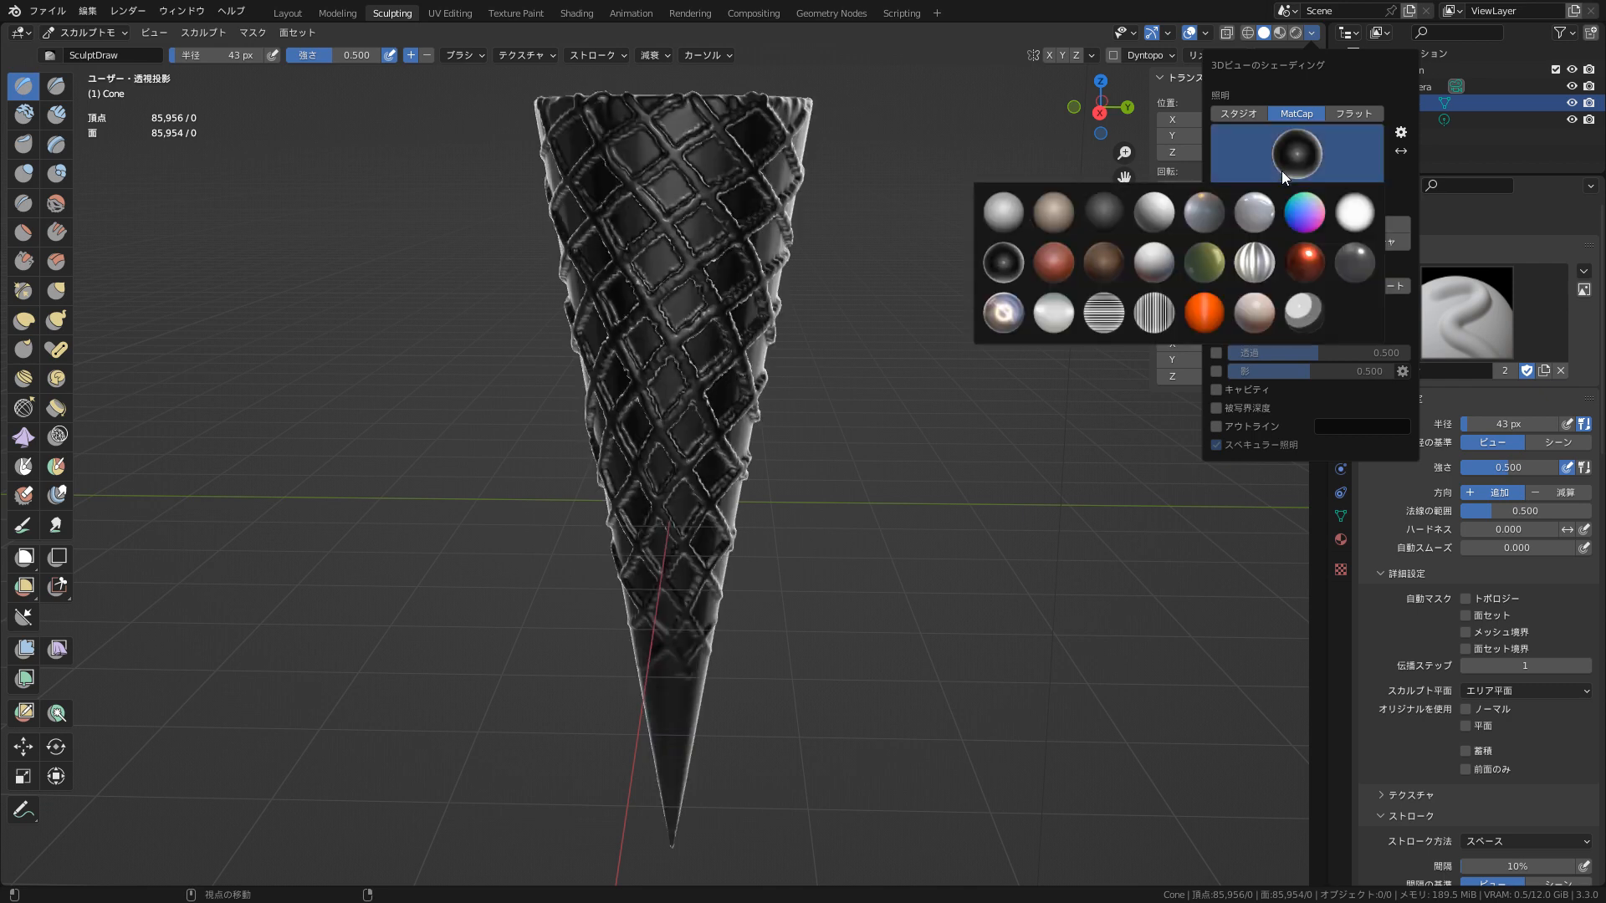
left_click(1053, 262)
left_click(1290, 168)
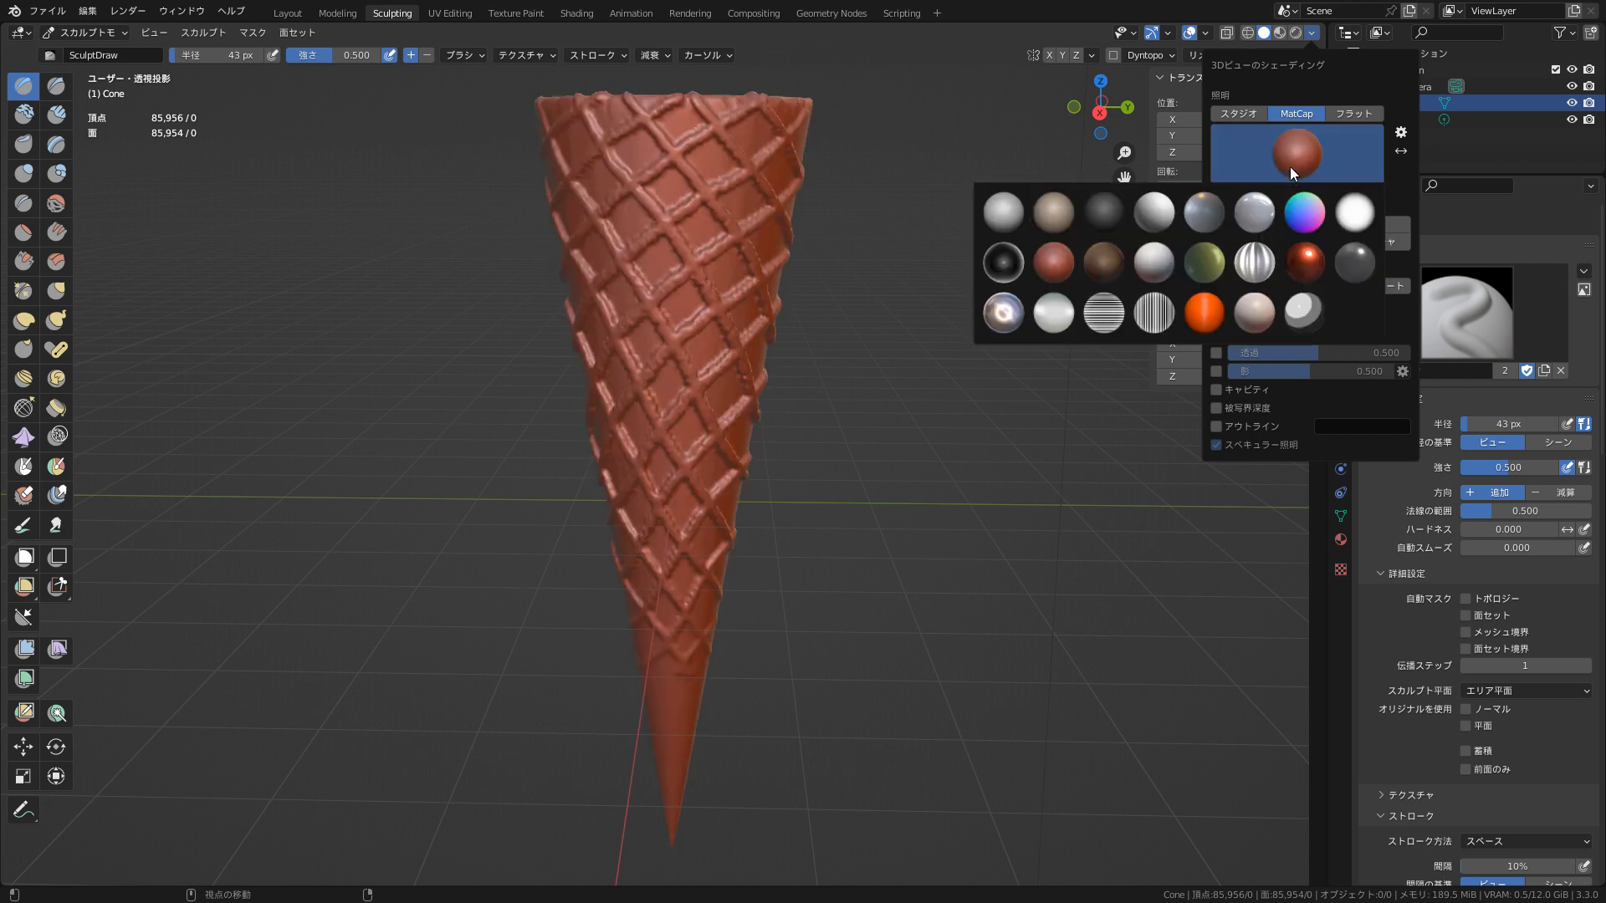
left_click(1108, 269)
left_click(1307, 156)
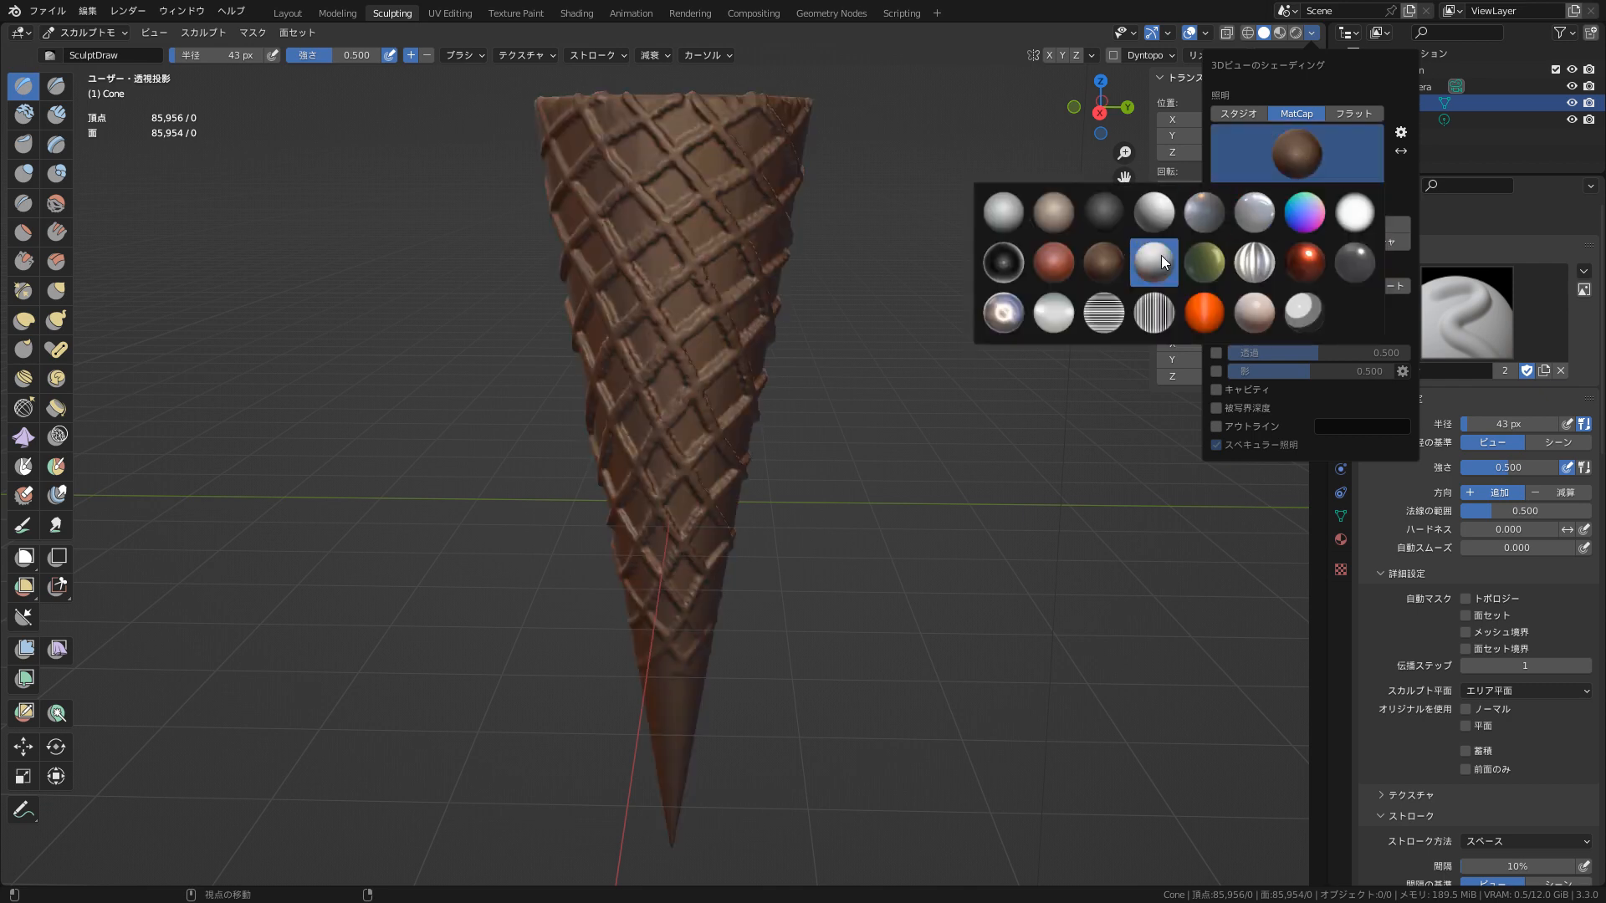
left_click(1162, 264)
- Preview the cone with the olive green, striped chrome and glossy red MatCaps in turn
left_click(1259, 174)
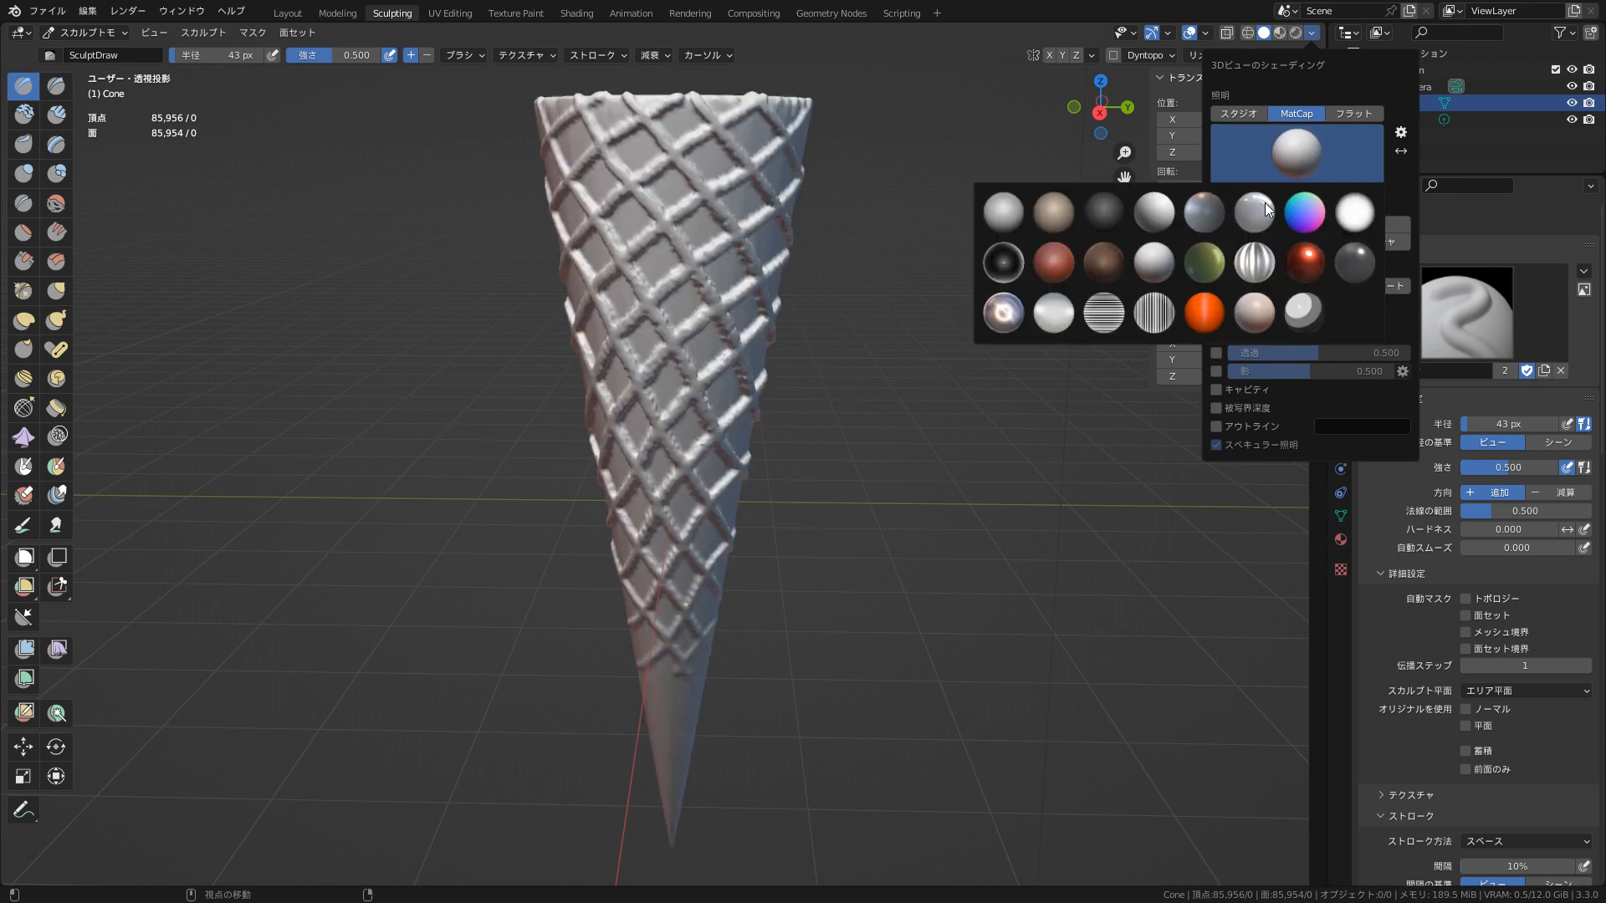
left_click(1208, 266)
left_click(1301, 154)
left_click(1248, 264)
left_click(1296, 171)
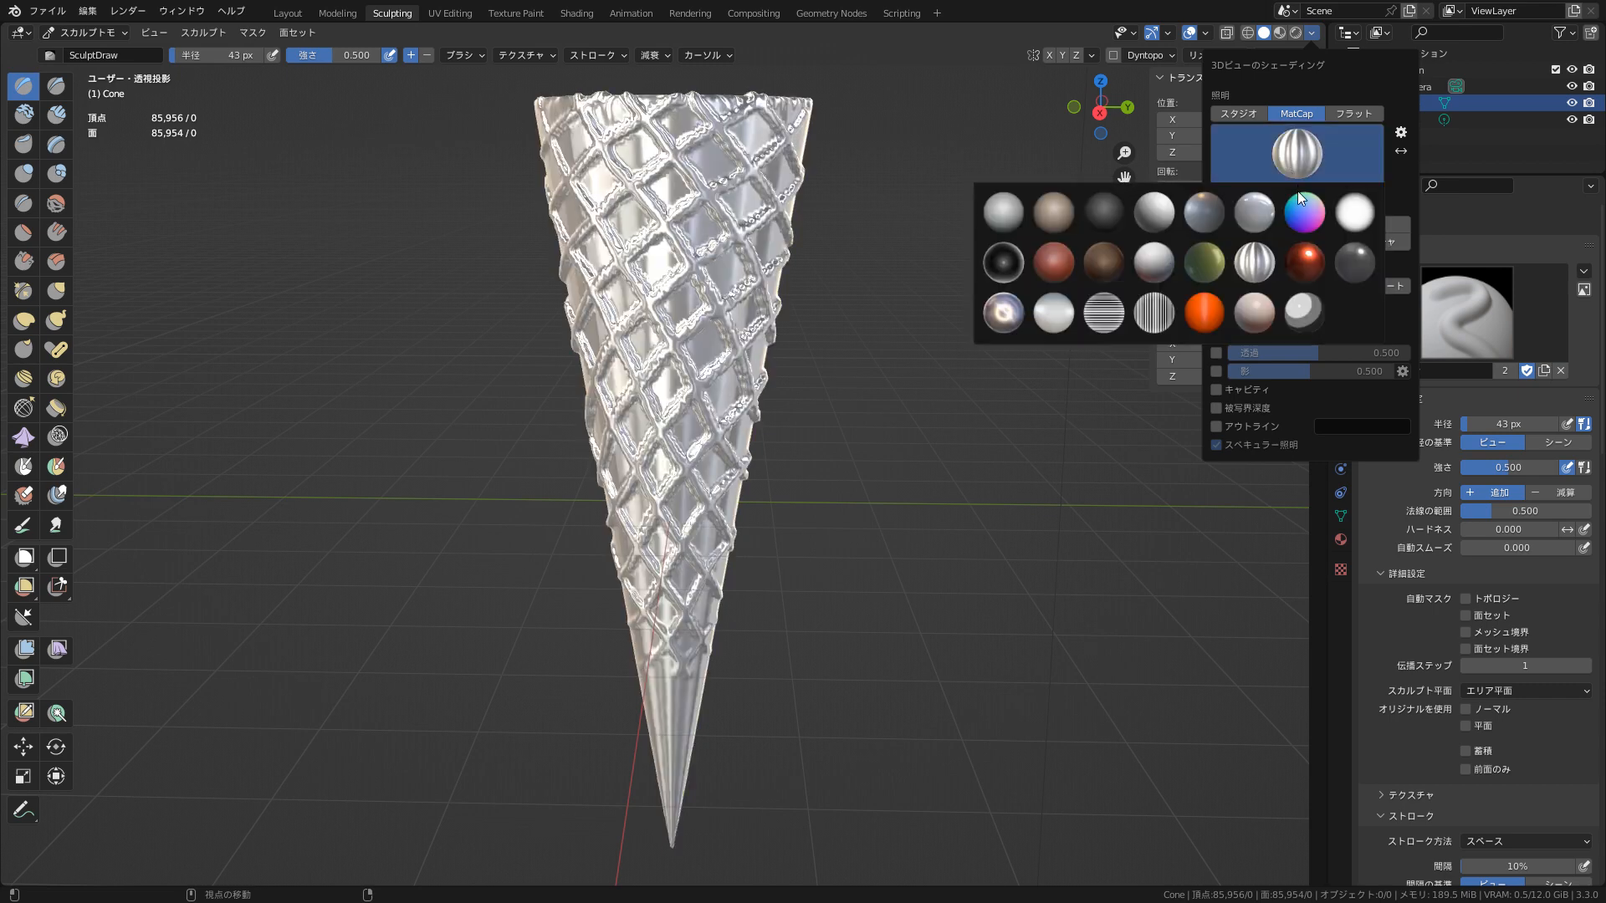
left_click(1312, 269)
- Preview the cone with the glossy dark grey and the hard-edged toon grey MatCaps
left_click(1296, 155)
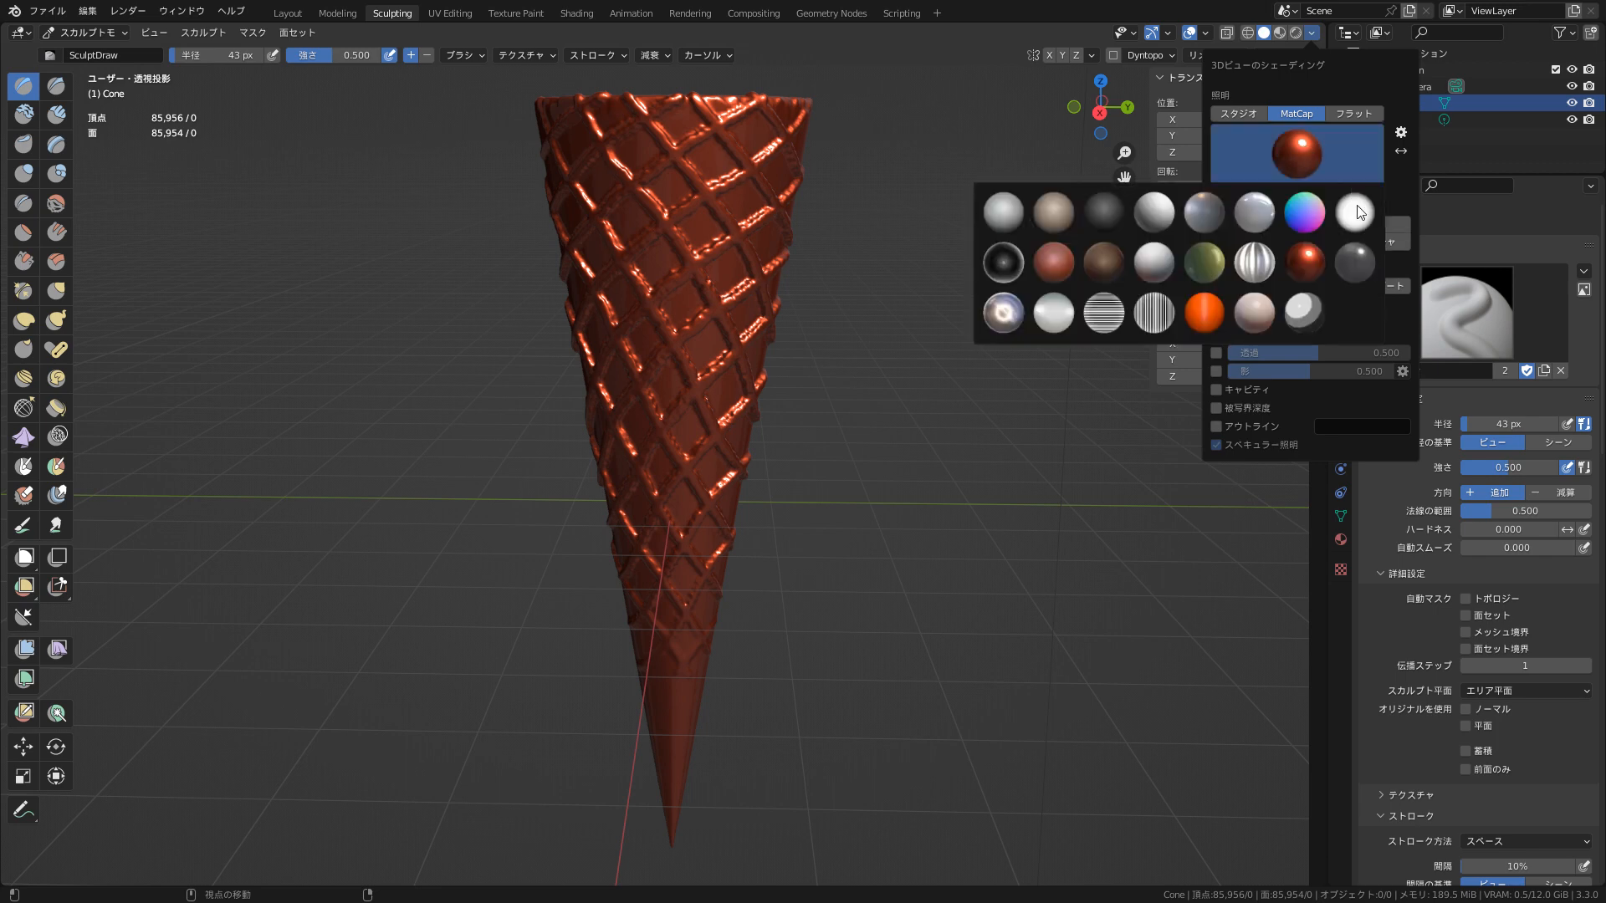
left_click(1353, 261)
left_click(1246, 174)
left_click(1303, 223)
left_click(1236, 177)
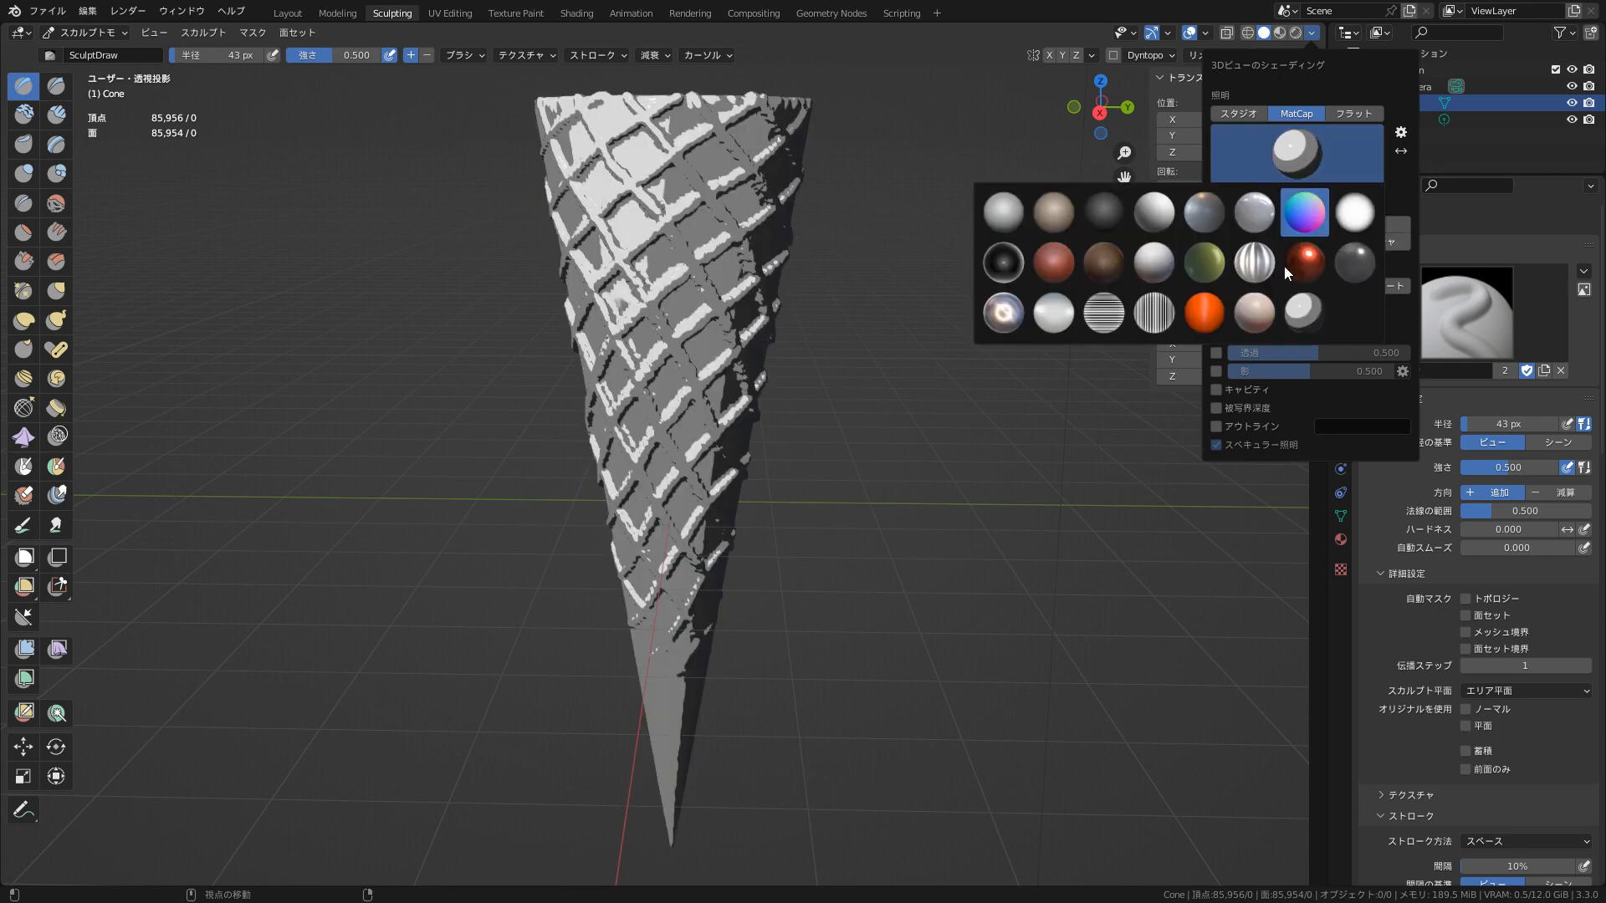
left_click(1283, 233)
- Preview the cone with the orange, vertical-stripe and horizontal-stripe MatCaps in turn
left_click(1276, 167)
left_click(1205, 312)
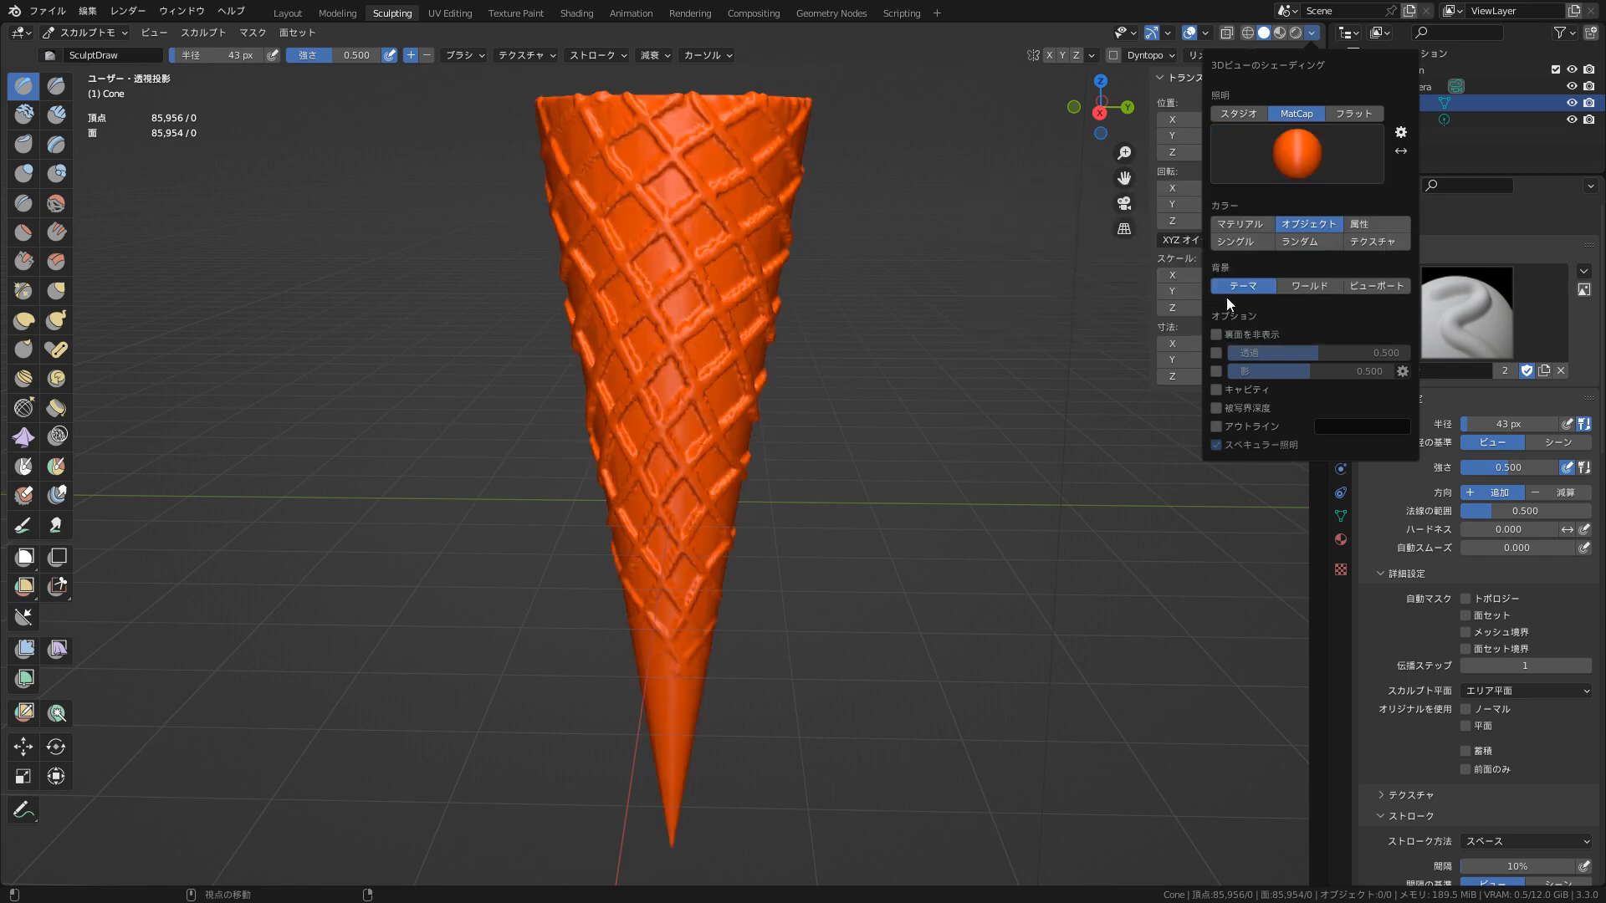
left_click(1289, 158)
left_click(1158, 313)
left_click(1290, 149)
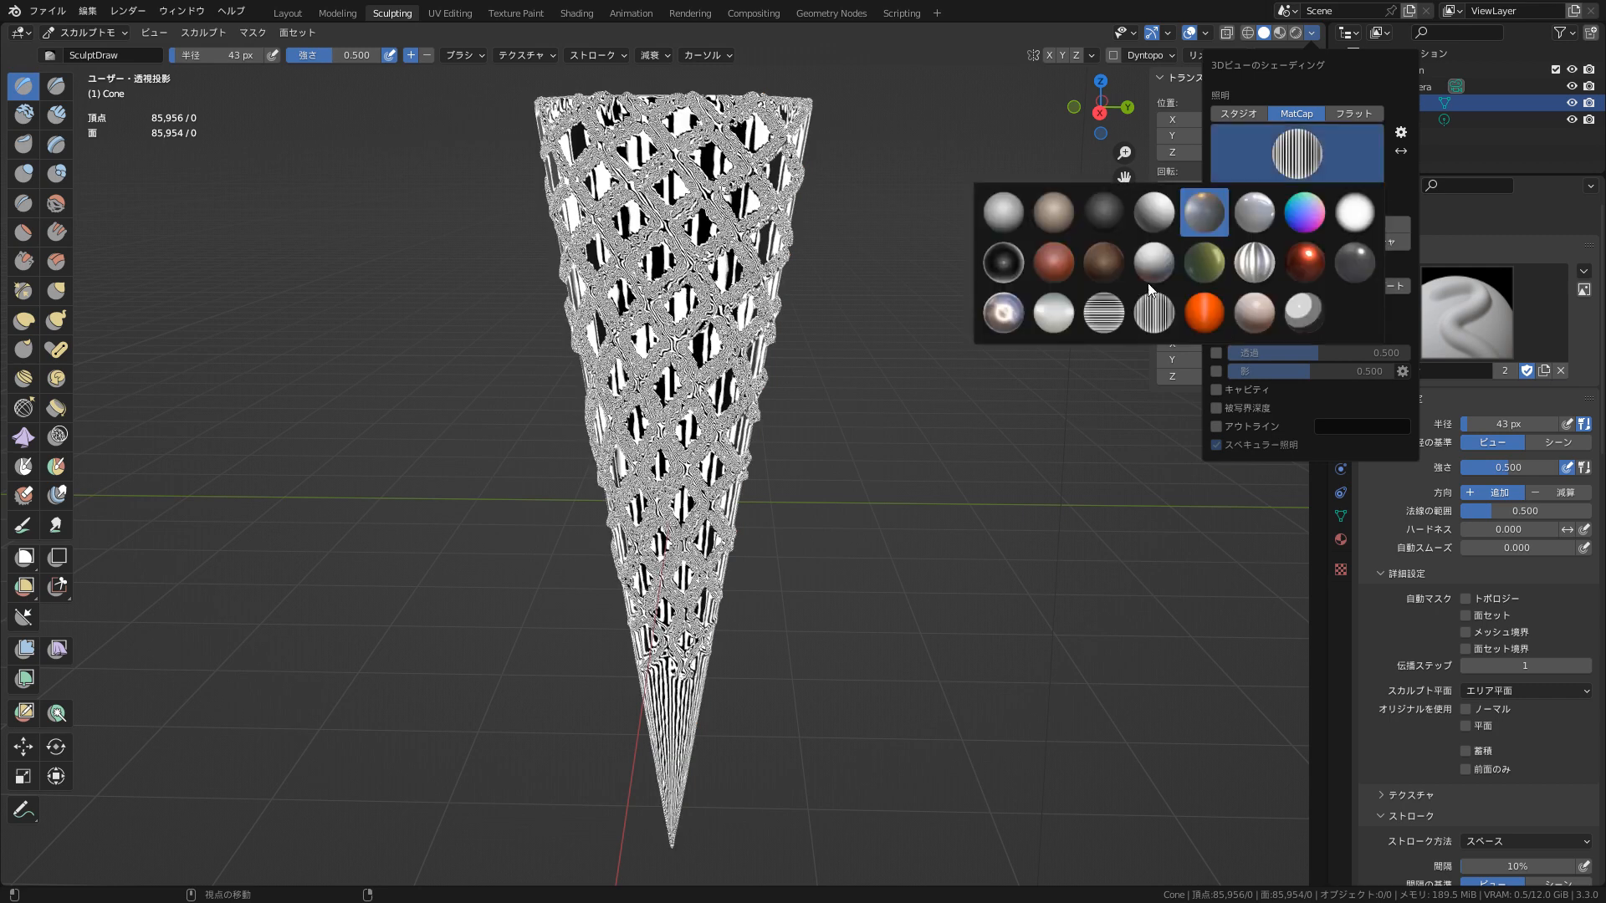
left_click(1105, 314)
- Preview the cone with the ceramic white, bright-centred metallic and red clay MatCaps in turn
left_click(1295, 163)
left_click(1054, 313)
left_click(1295, 158)
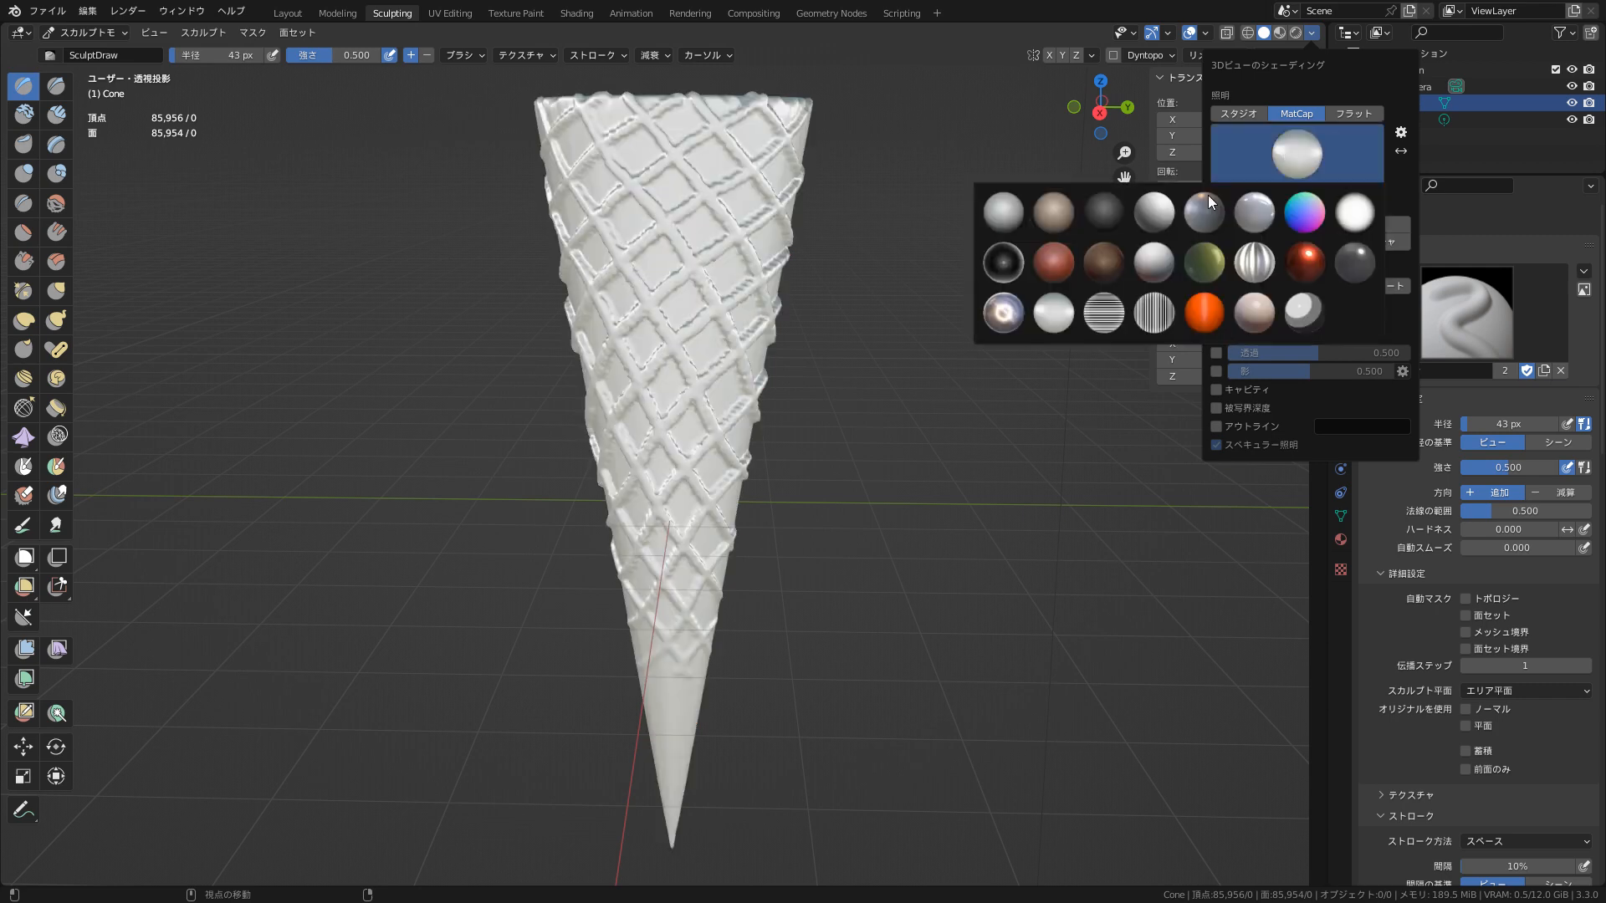
left_click(1007, 317)
left_click(1287, 150)
left_click(1055, 261)
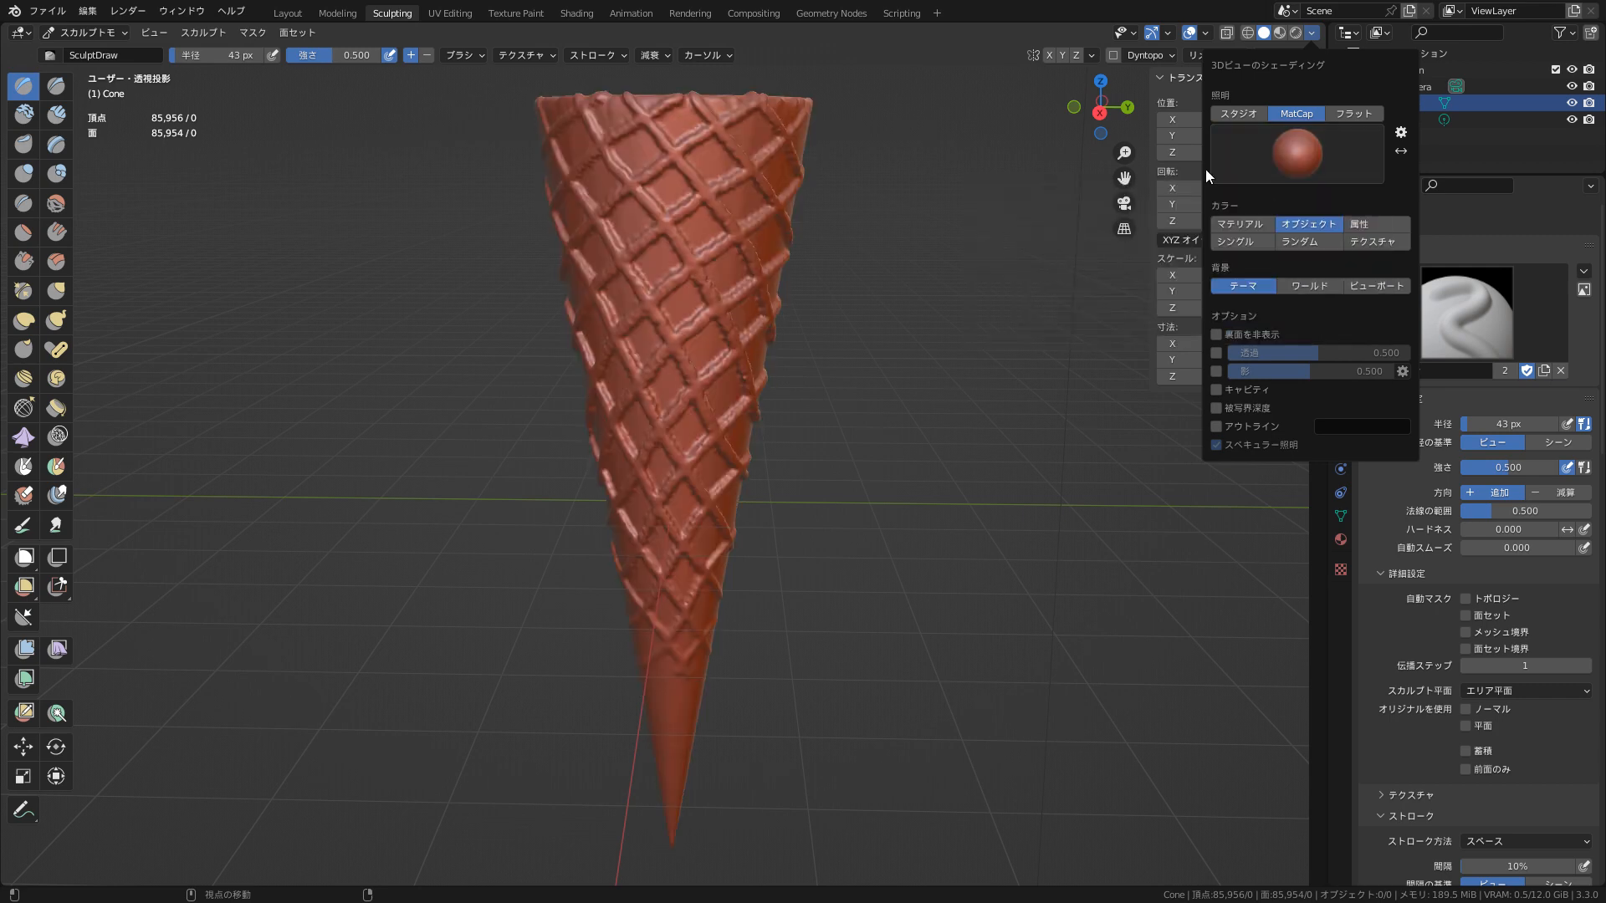
- Try another MatCap on the cone and switch the shading to the tan one
left_click(1297, 142)
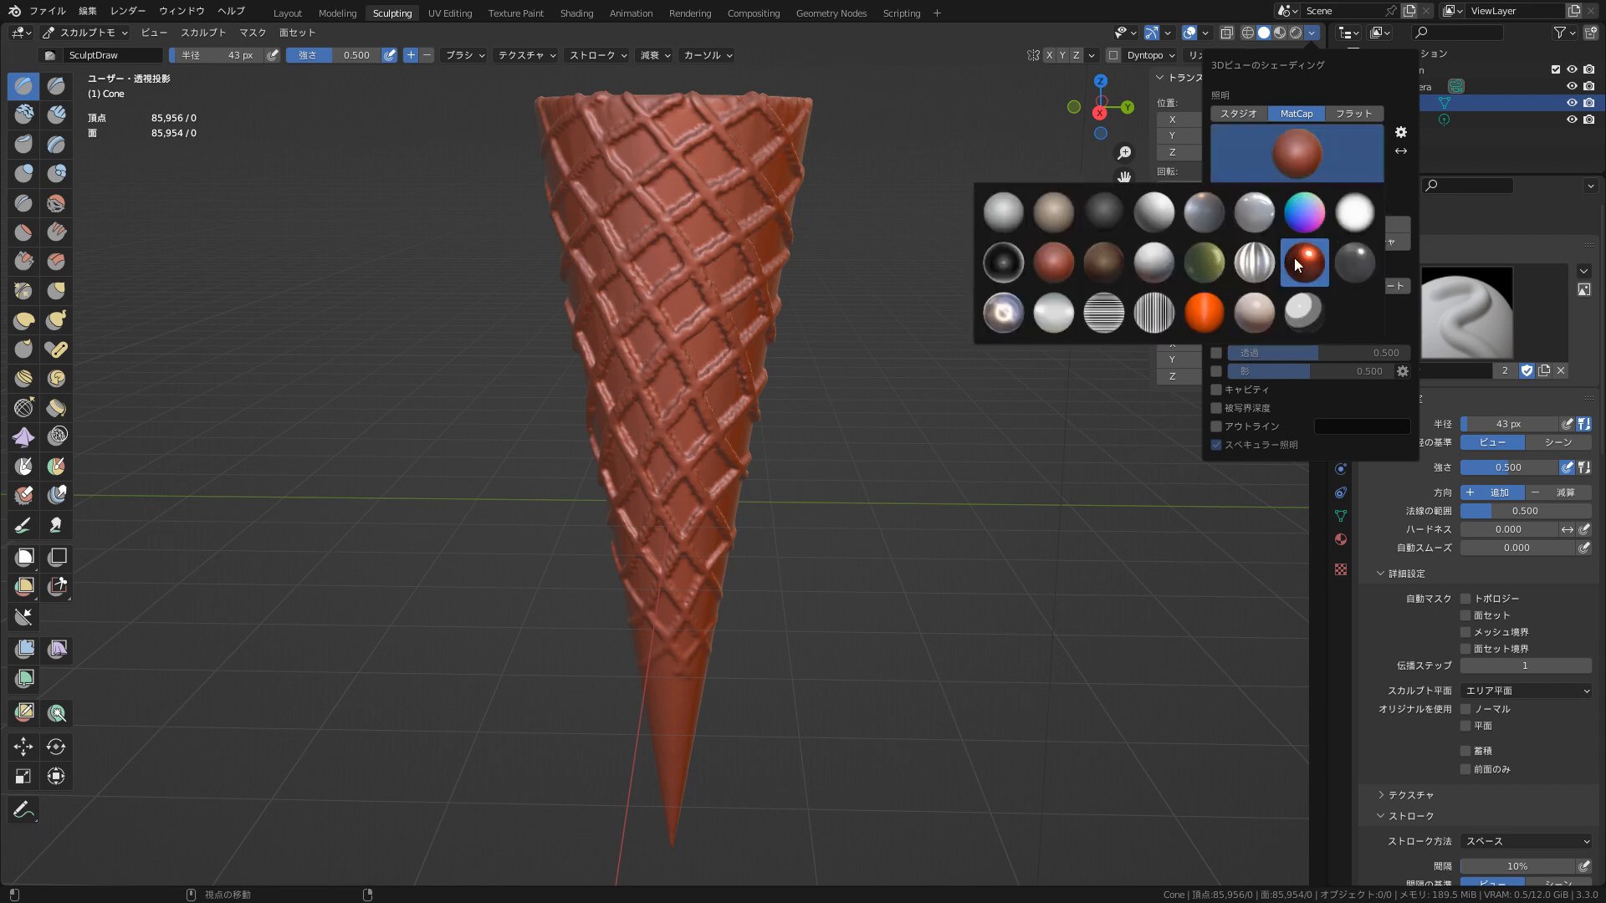
left_click(1302, 209)
left_click(1287, 152)
left_click(1056, 215)
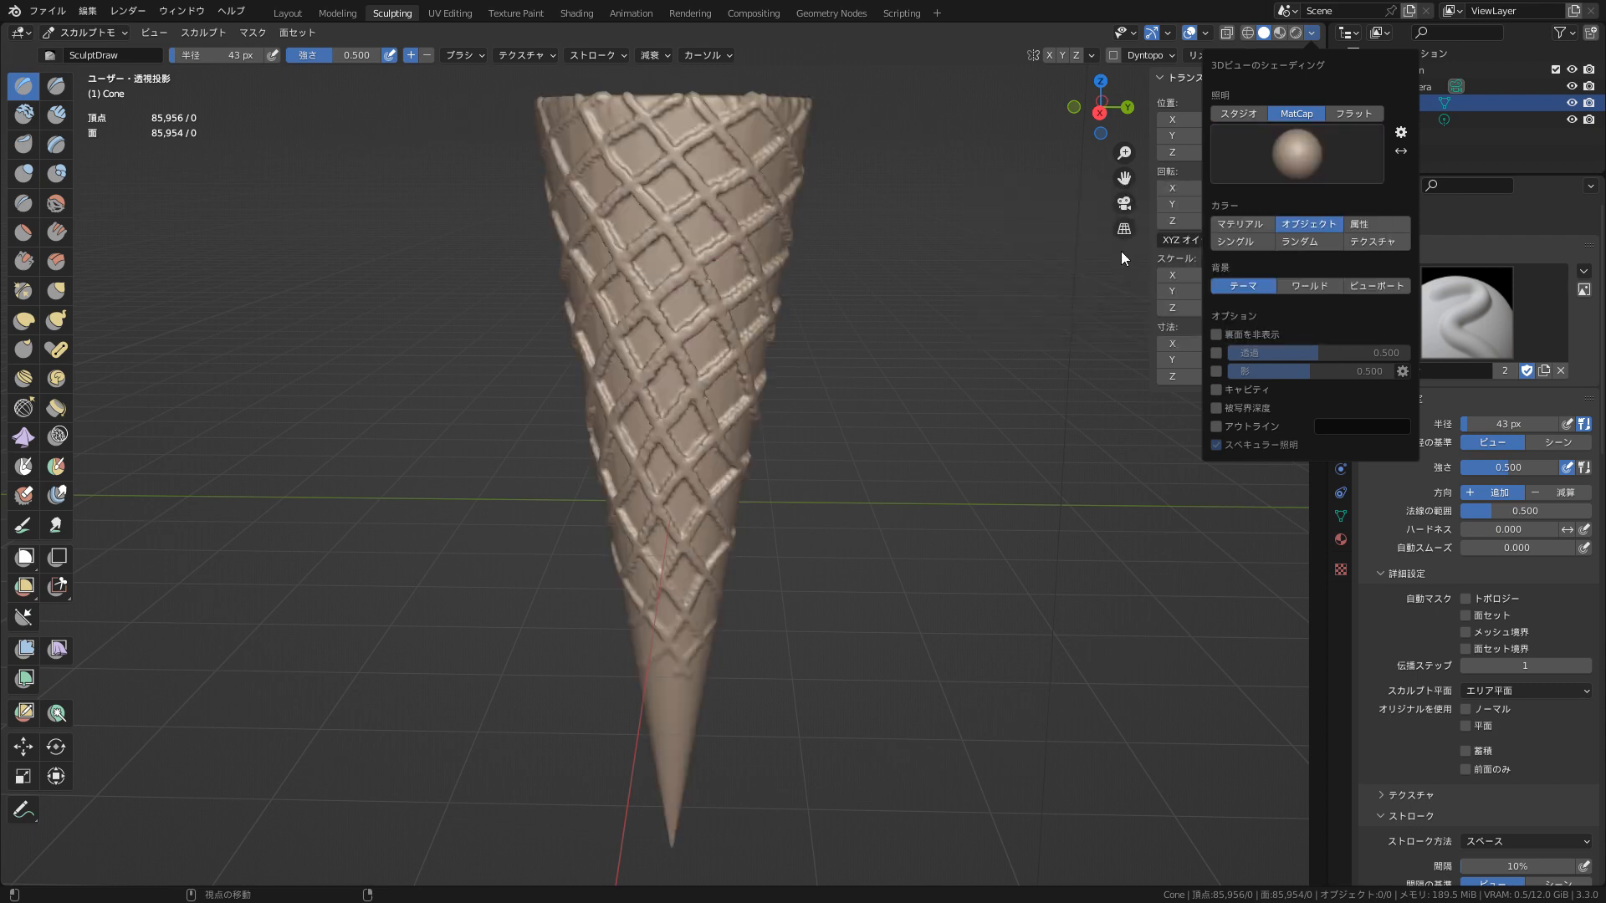
- Enable Cavity shading in screen space with ridge 0.633 and valley 0.600
left_click(1216, 390)
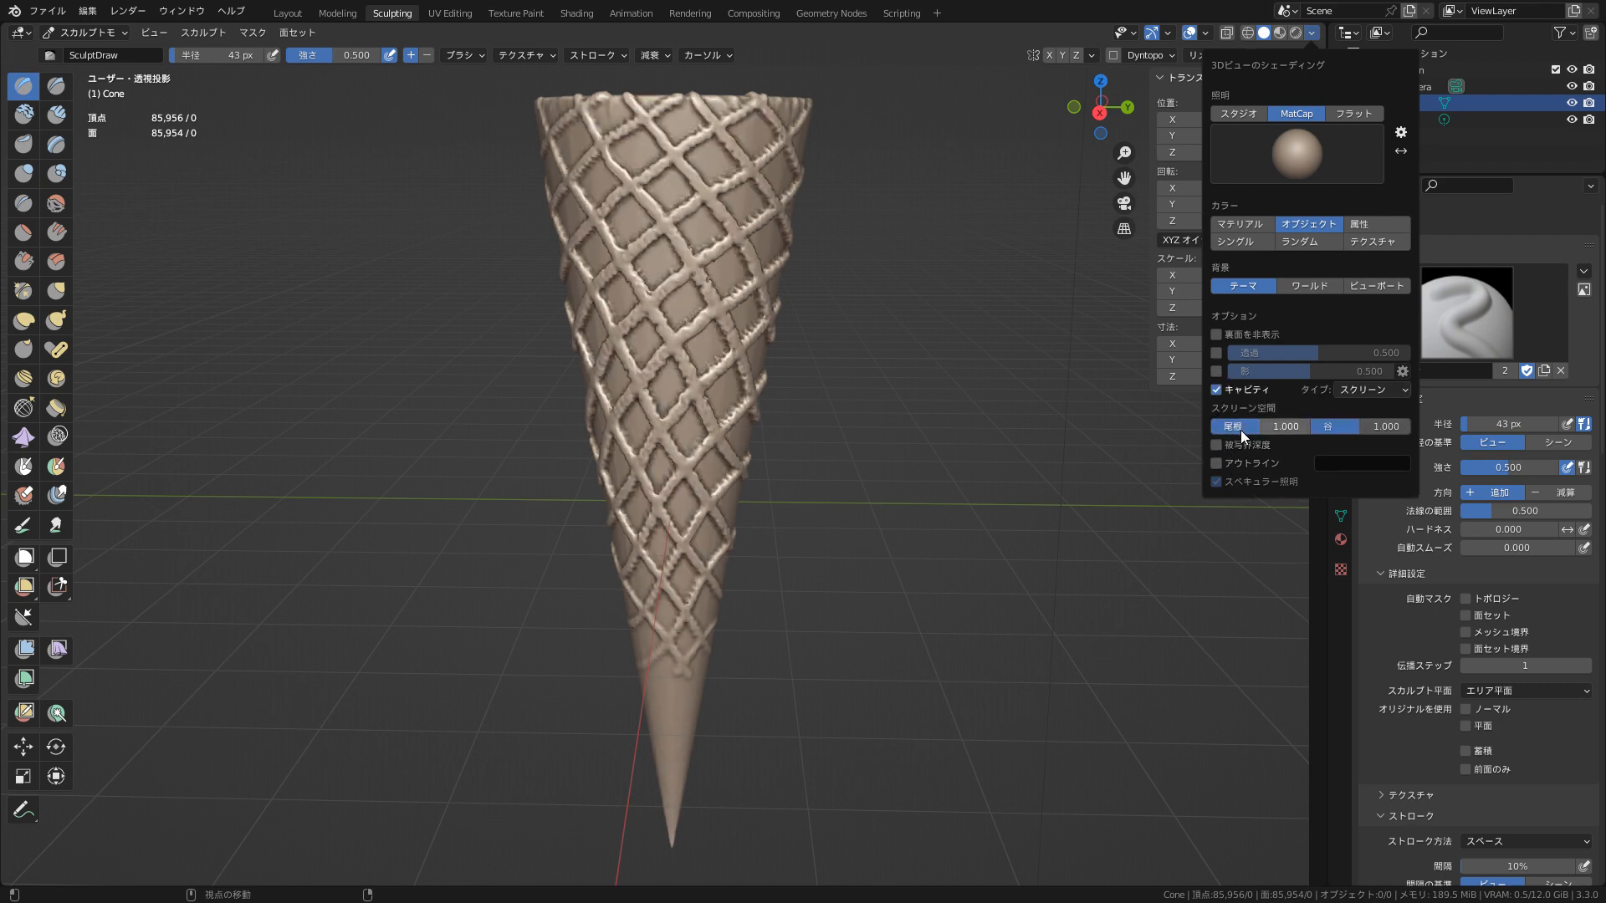
mouse_move(1265, 425)
left_mouse_down()
mouse_move(1280, 426)
mouse_move(1261, 429)
left_mouse_up()
left_click_drag(1402, 430, 1346, 440)
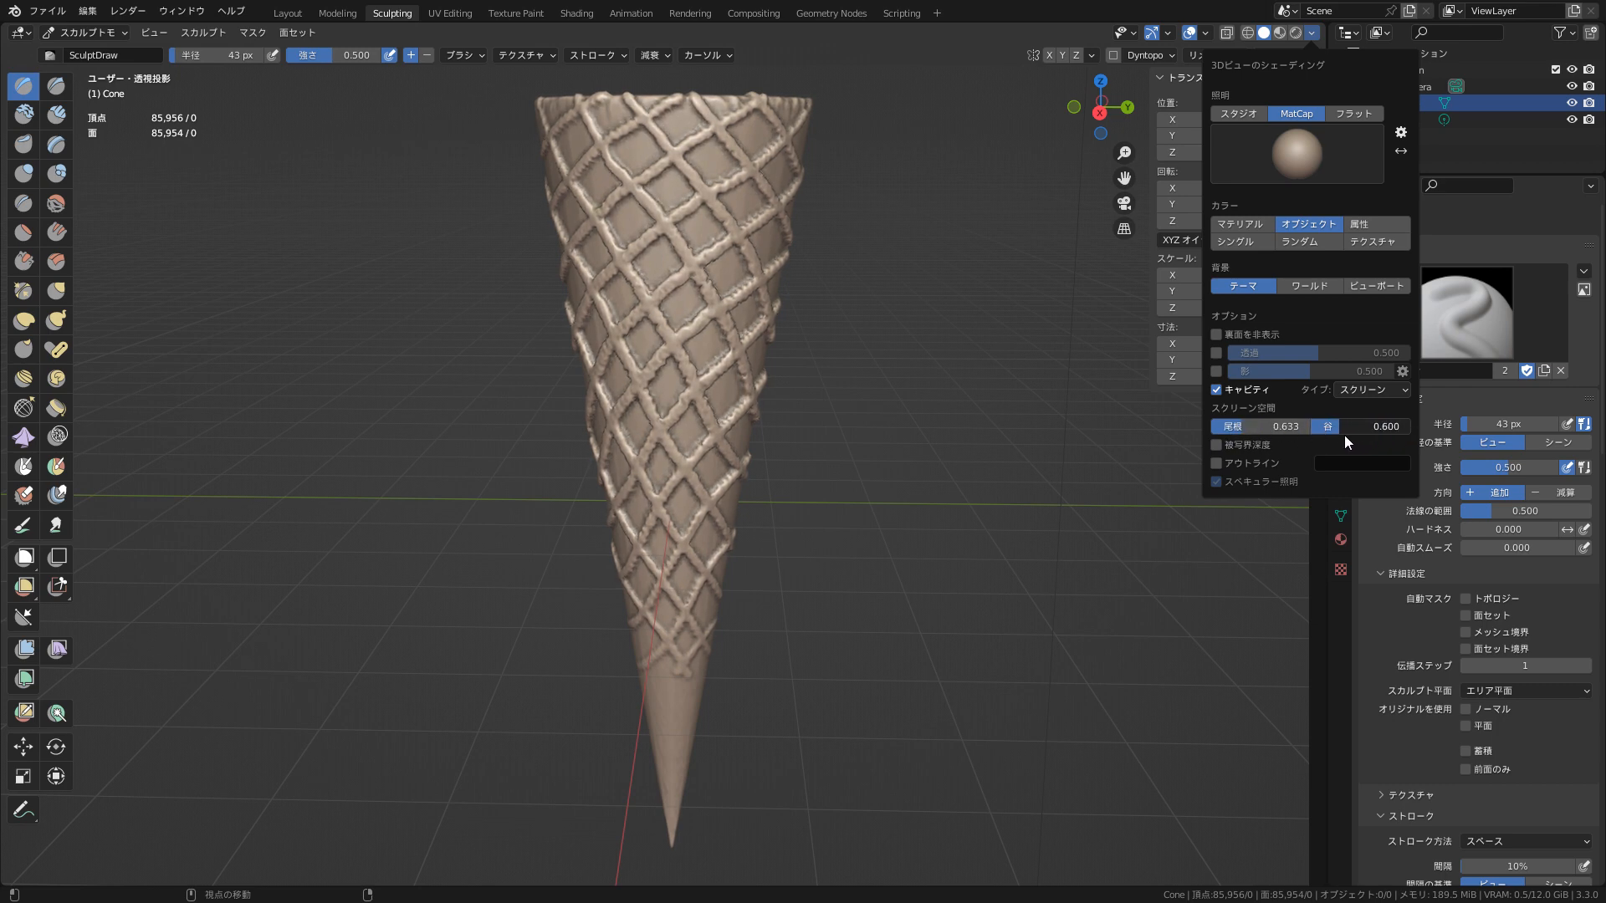
- Enable viewport shadows at a strength of 0.555, trying the X-ray option on and off
left_click(1215, 376)
left_click(1215, 377)
left_click(1216, 371)
left_click(1218, 352)
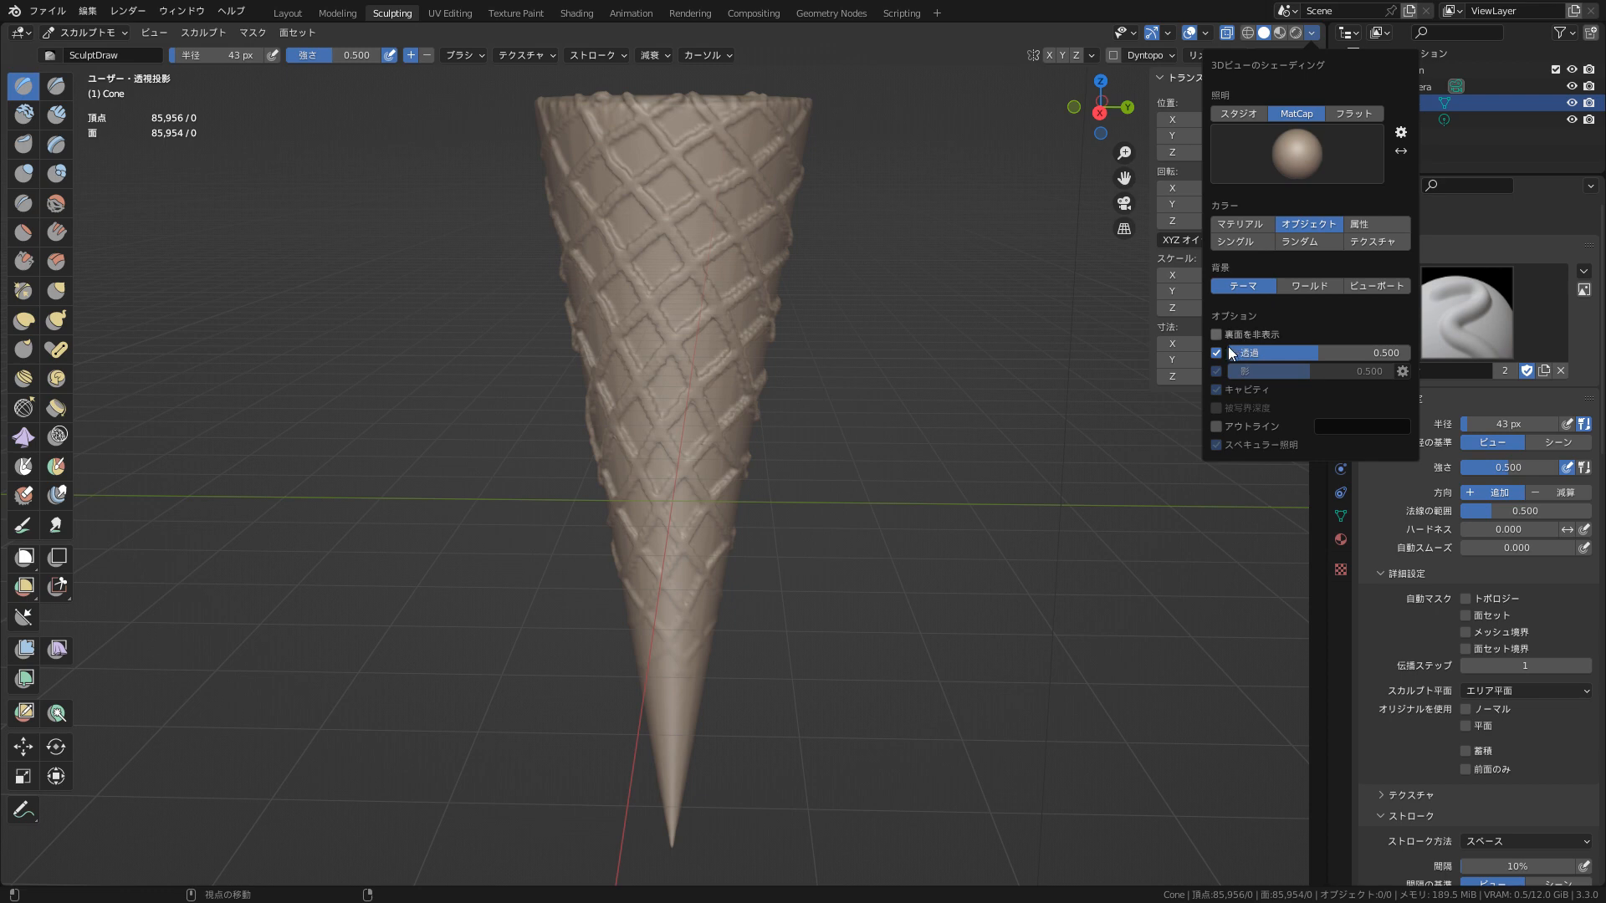
left_click(1218, 353)
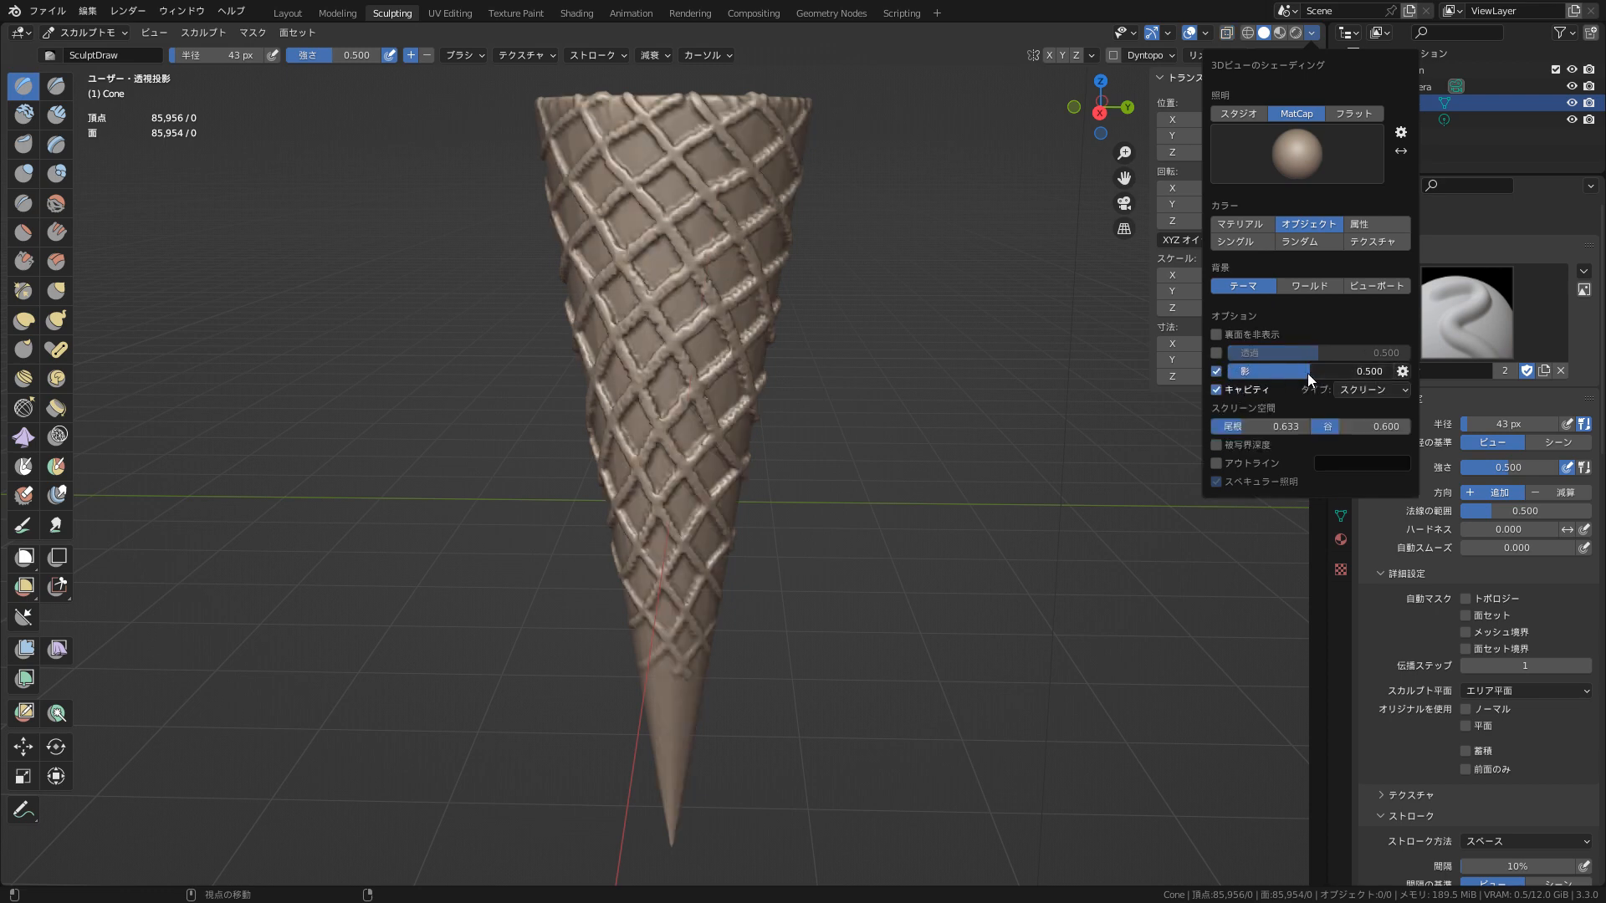
mouse_move(1308, 373)
left_mouse_down()
mouse_move(1266, 375)
mouse_move(1363, 388)
mouse_move(1293, 389)
mouse_move(1317, 386)
left_mouse_up()
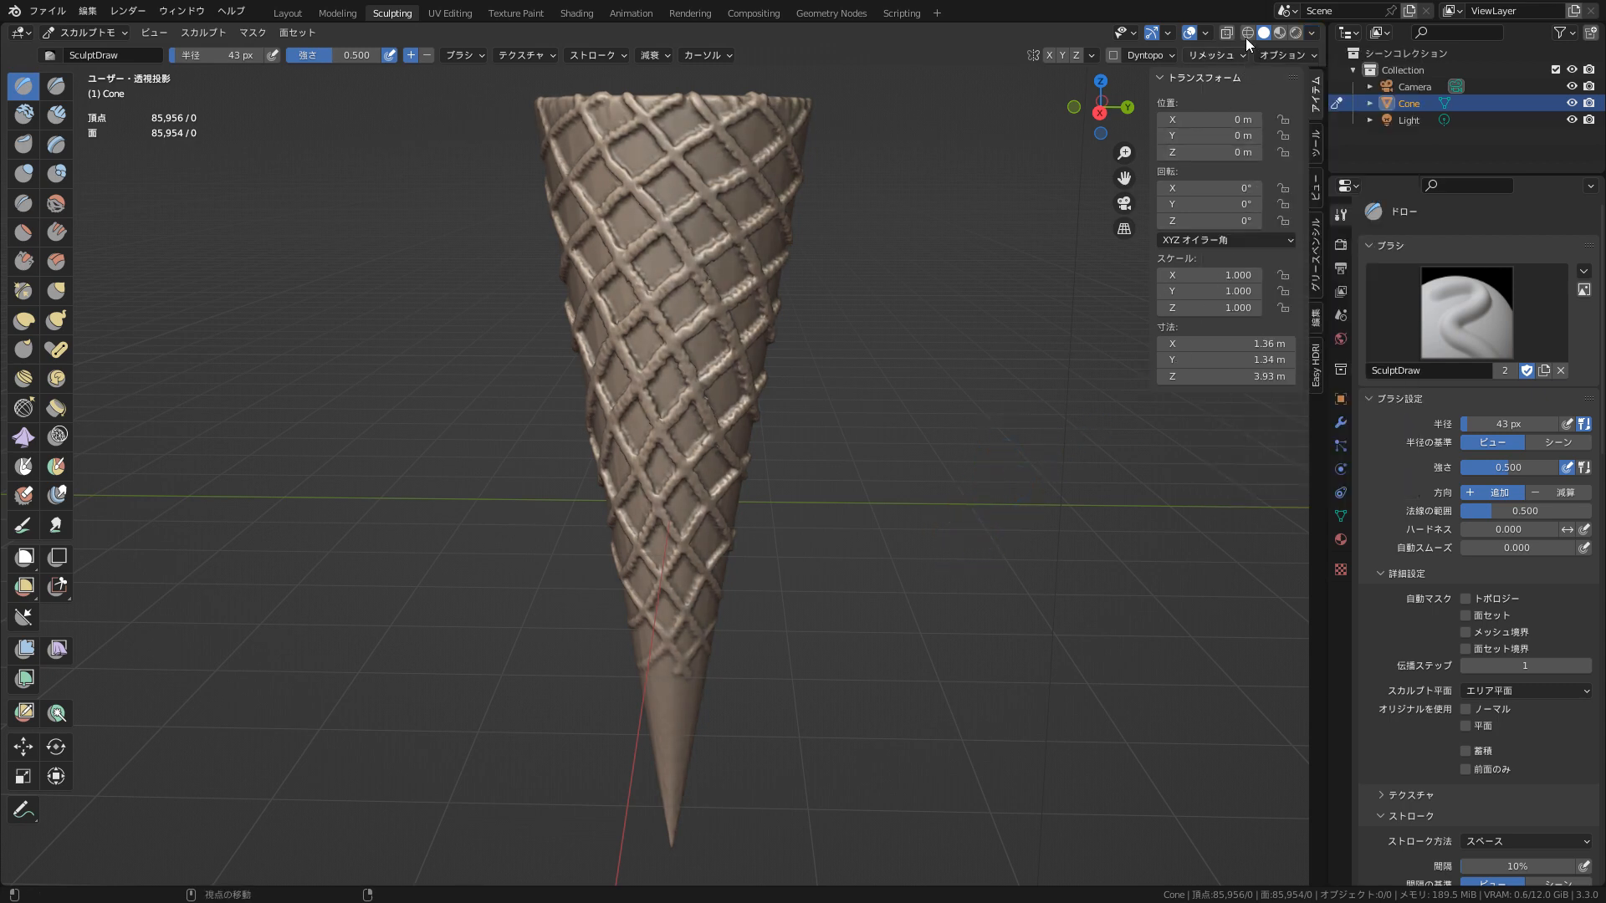
- Apply the red clay MatCap to the viewport and check the cone from a slightly different angle
left_click(1312, 34)
left_click(1301, 155)
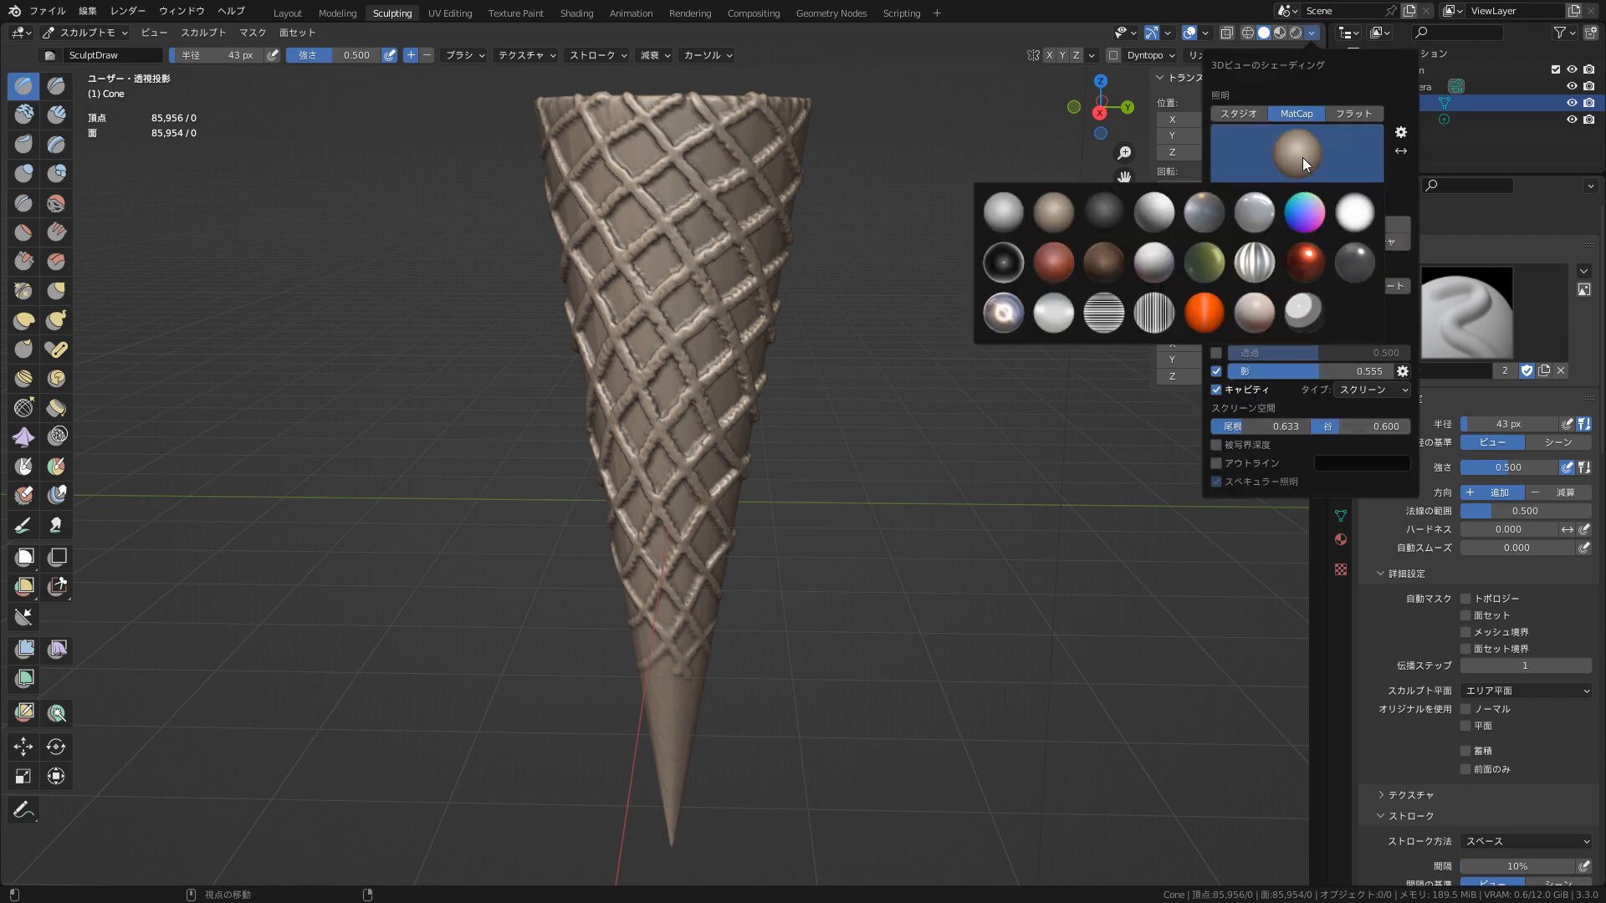
left_click(1062, 263)
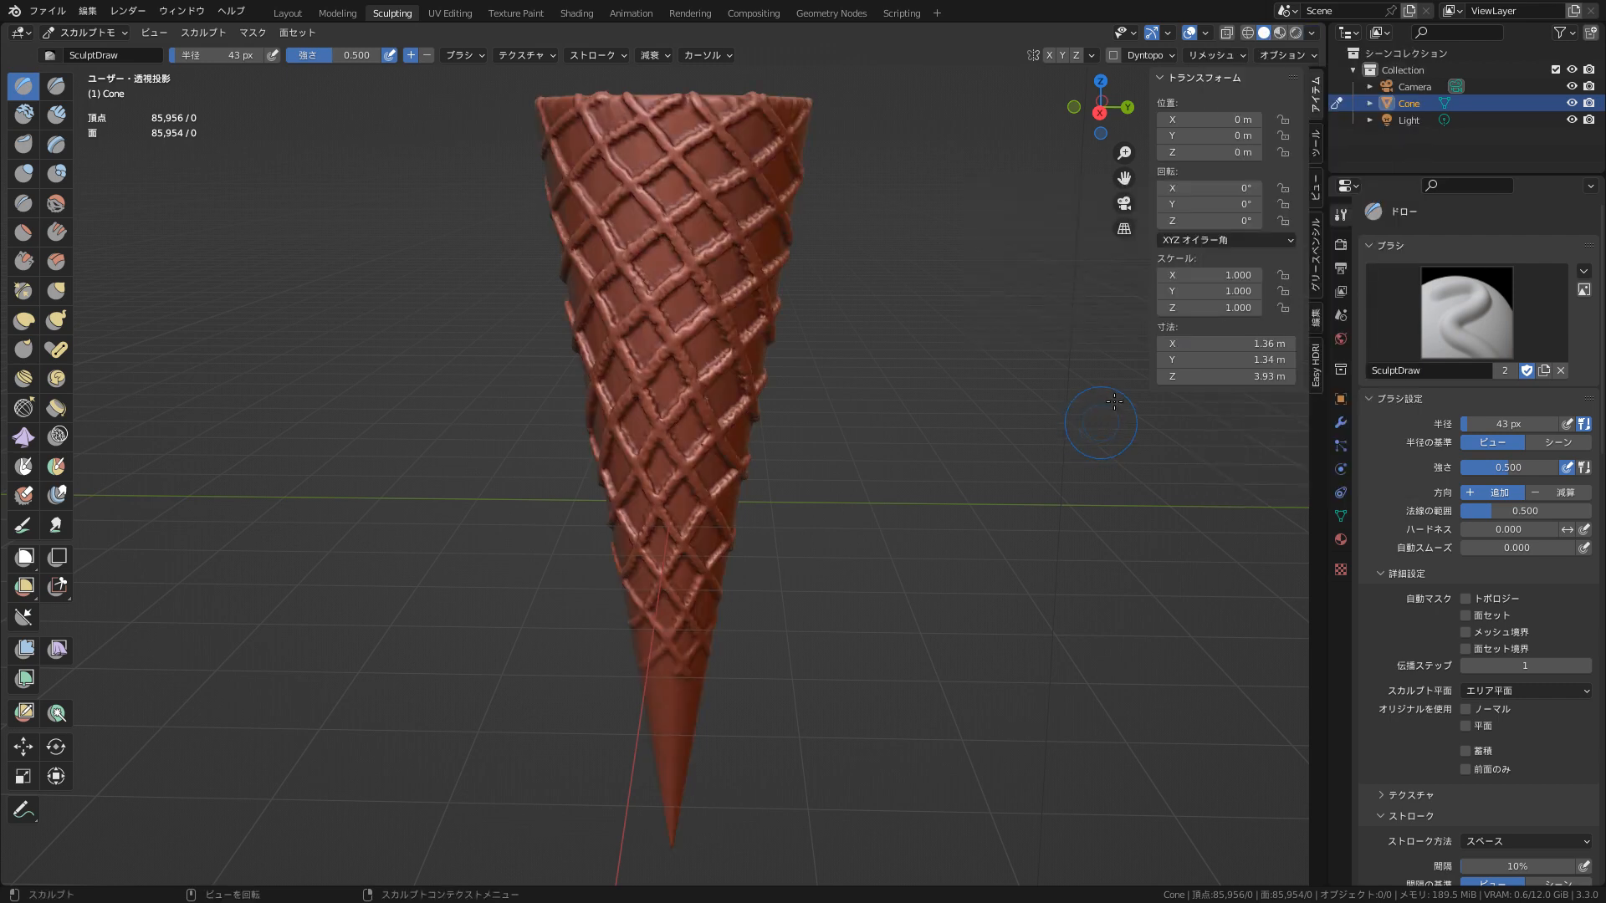
left_click_drag(1104, 113, 1228, 74)
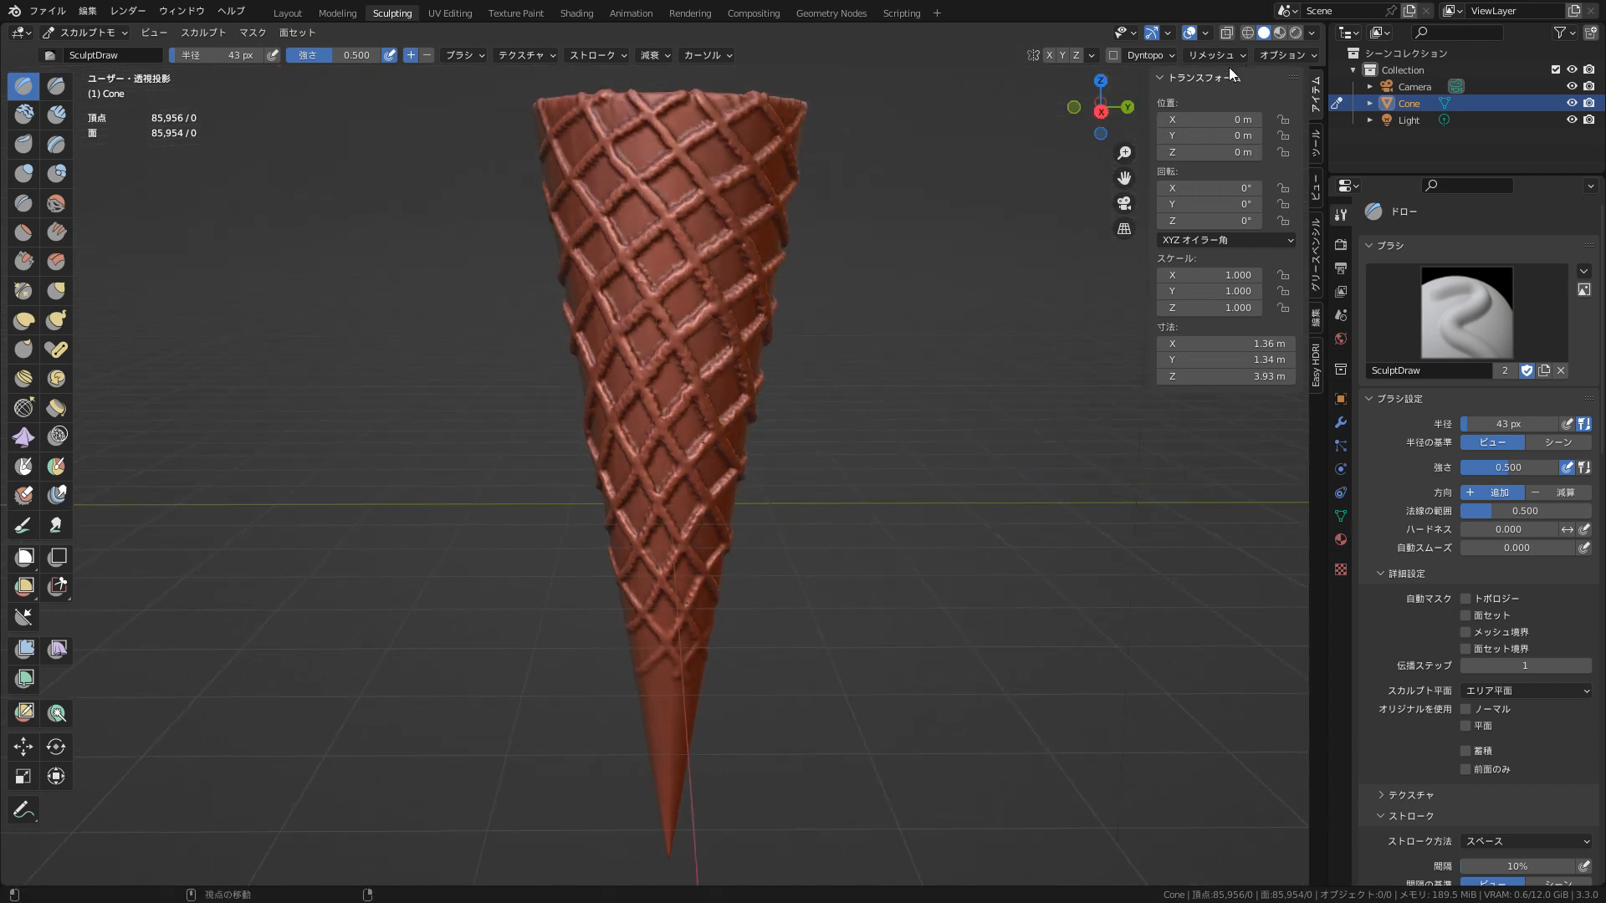
- View the cone in Material Preview shading and in Rendered shading
left_click(1313, 34)
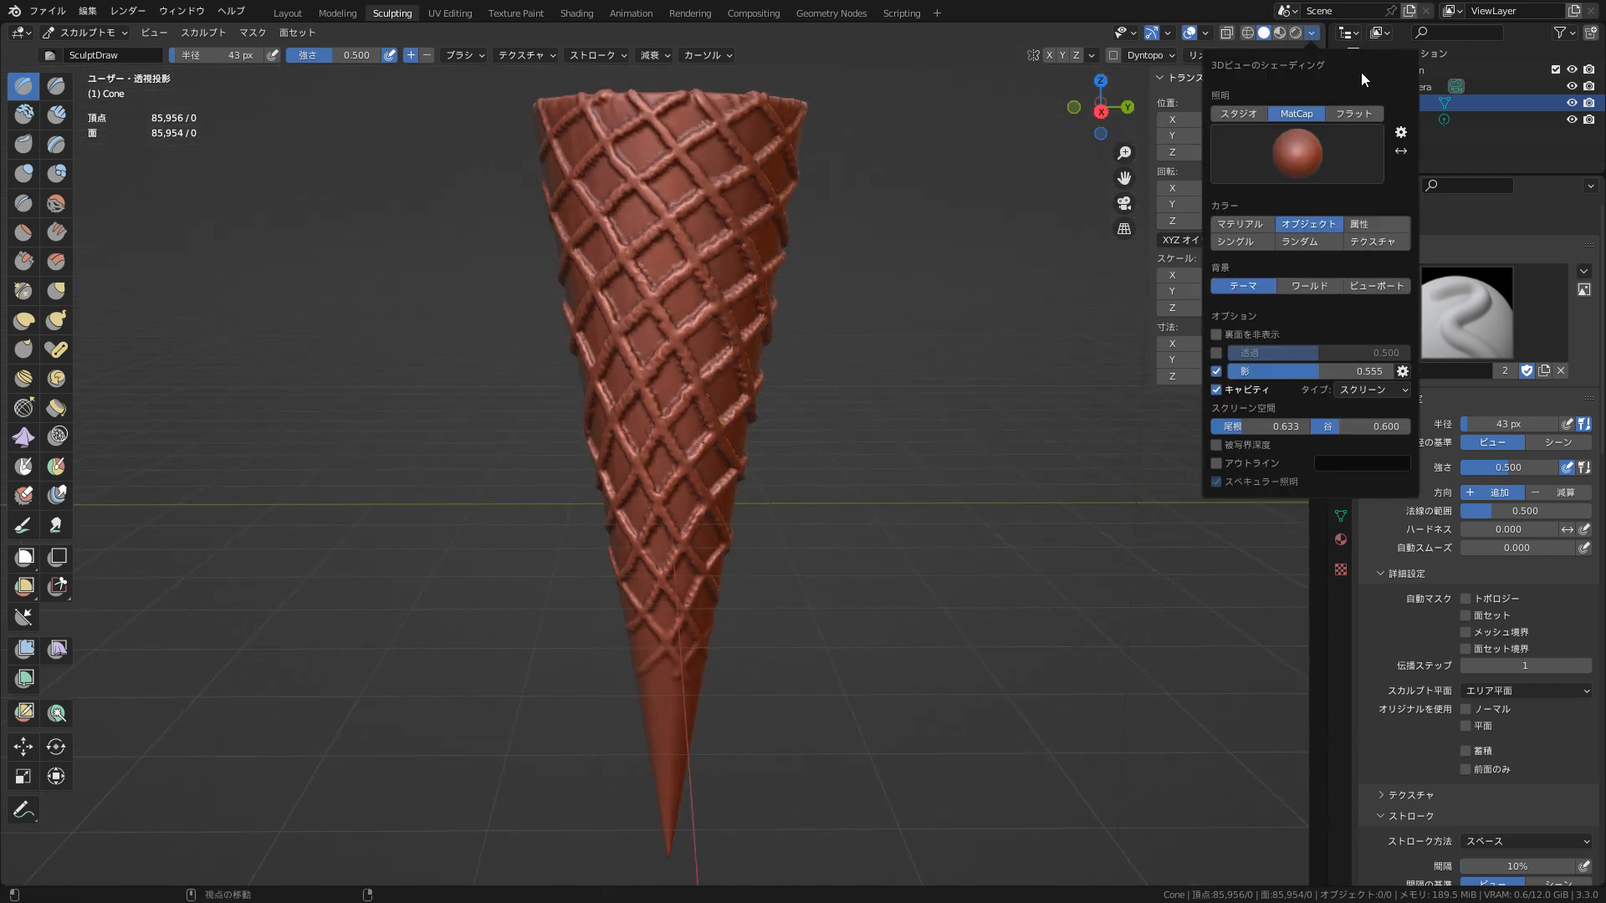
left_click(1280, 33)
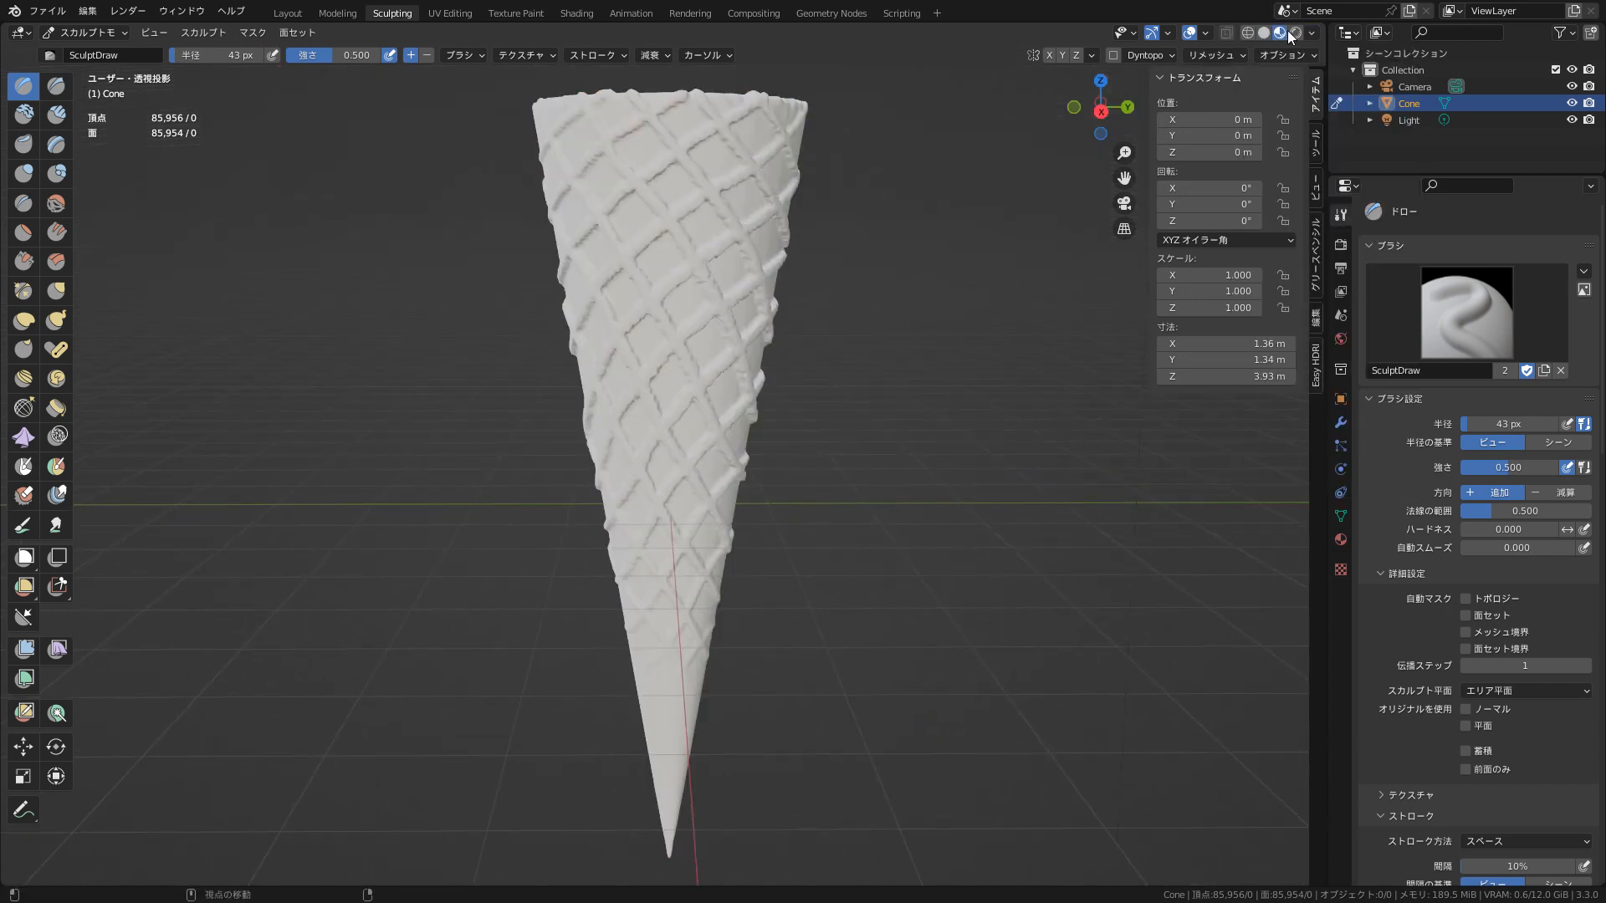
left_click(1297, 34)
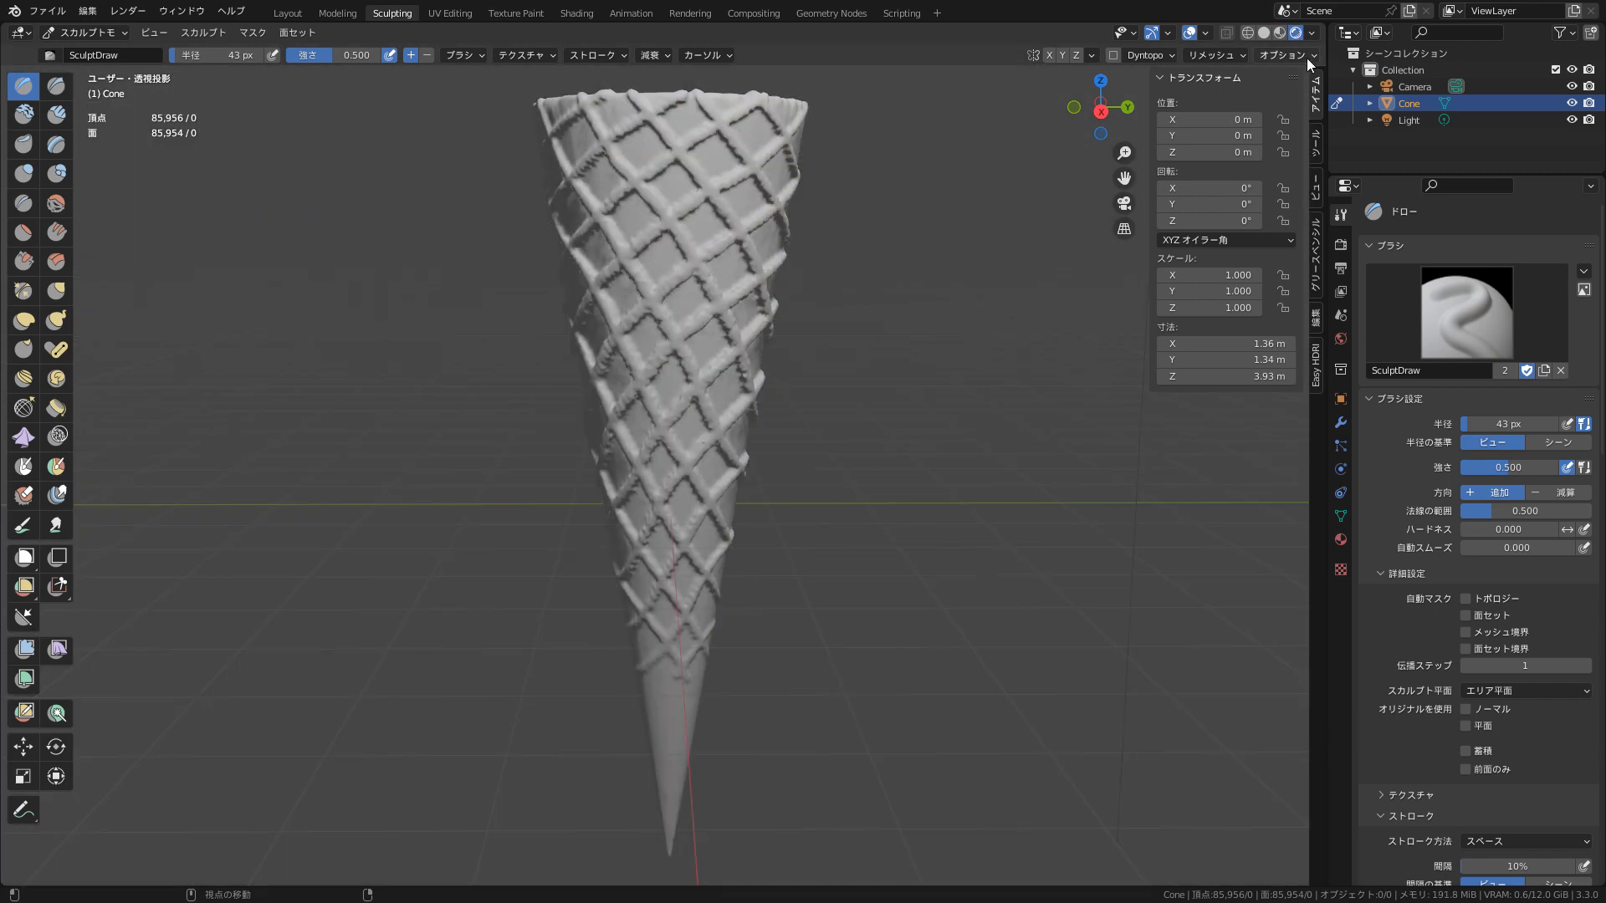
- Toggle Scene Lights and Scene World off and back on to compare the rendered lighting
left_click(1315, 34)
left_click(1241, 115)
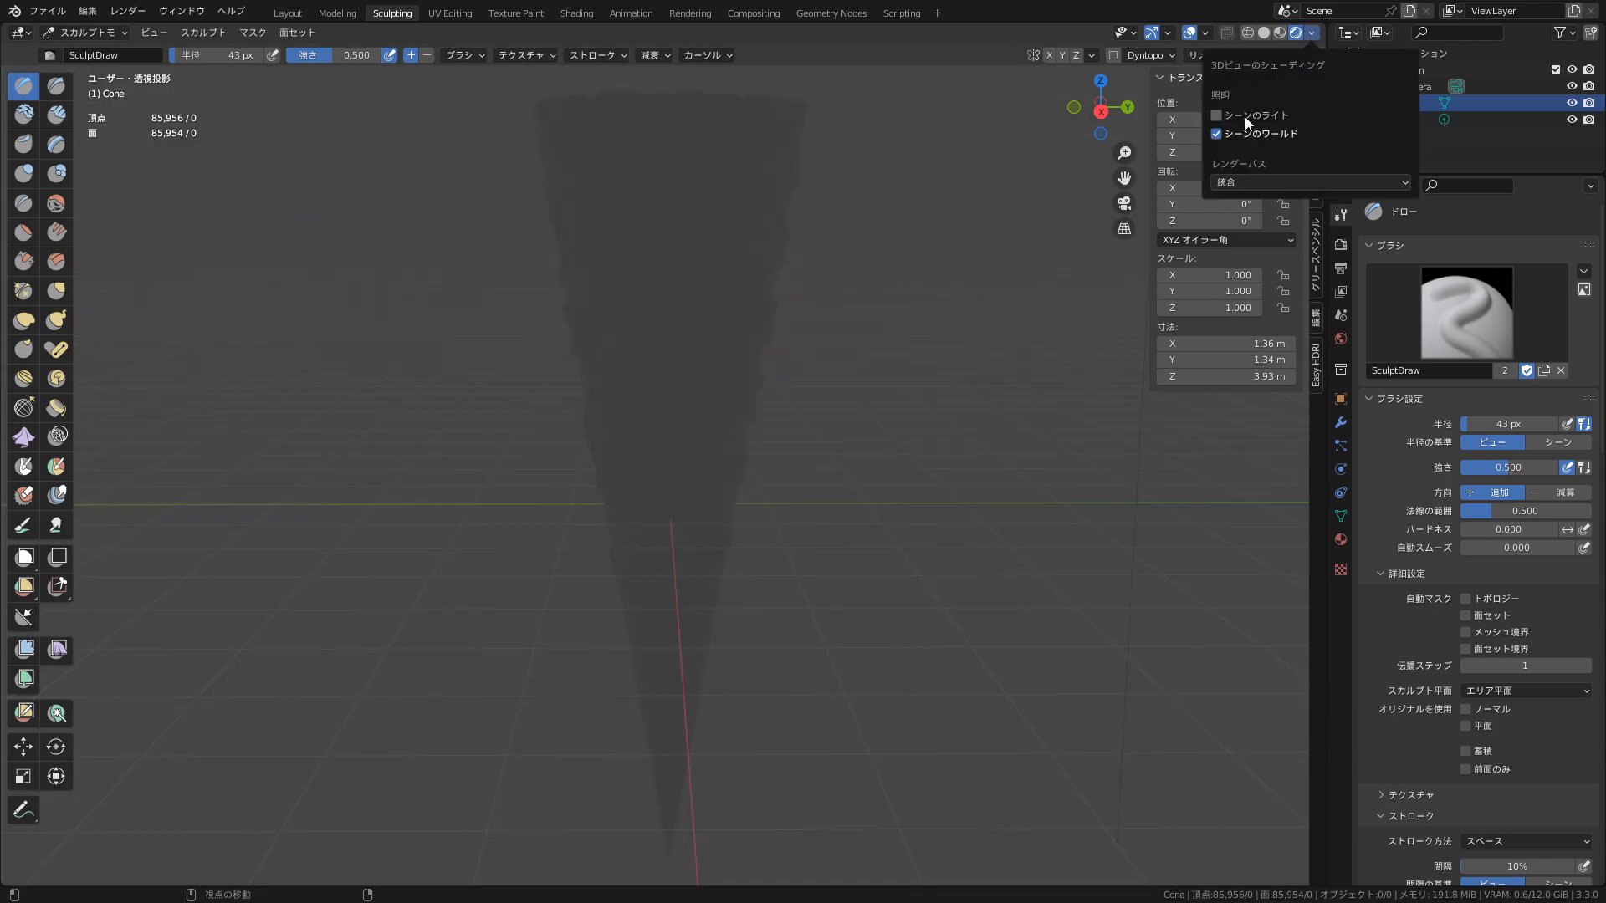
left_click(1245, 117)
left_click(1247, 134)
left_click(1252, 134)
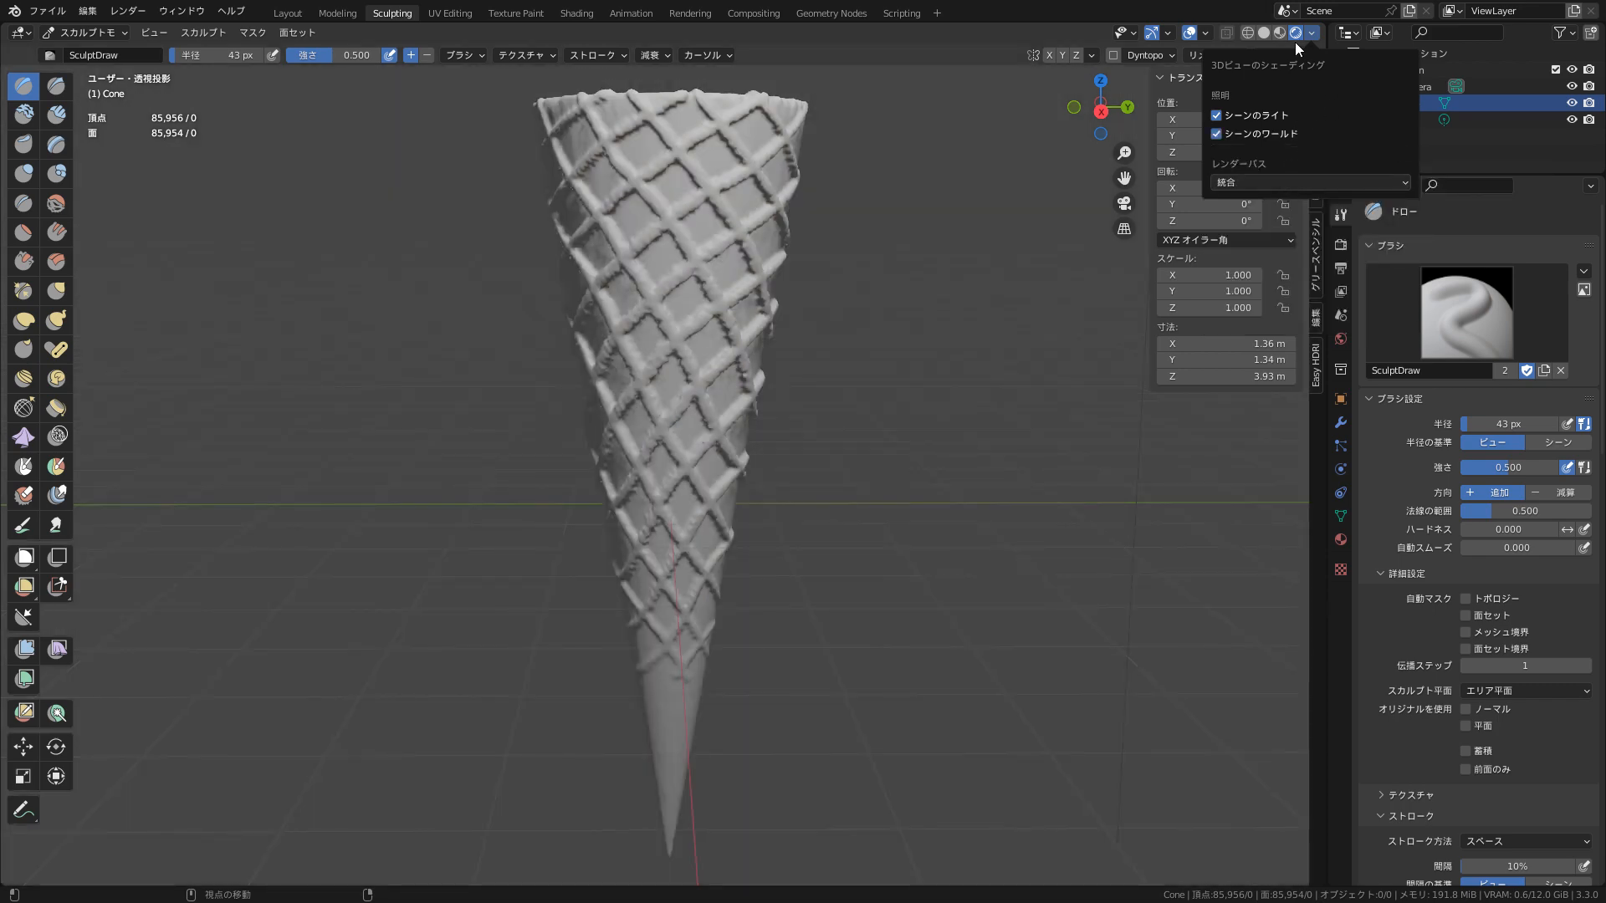
- Preview the Normal render pass on the cone and restore the Combined pass
left_click(1303, 181)
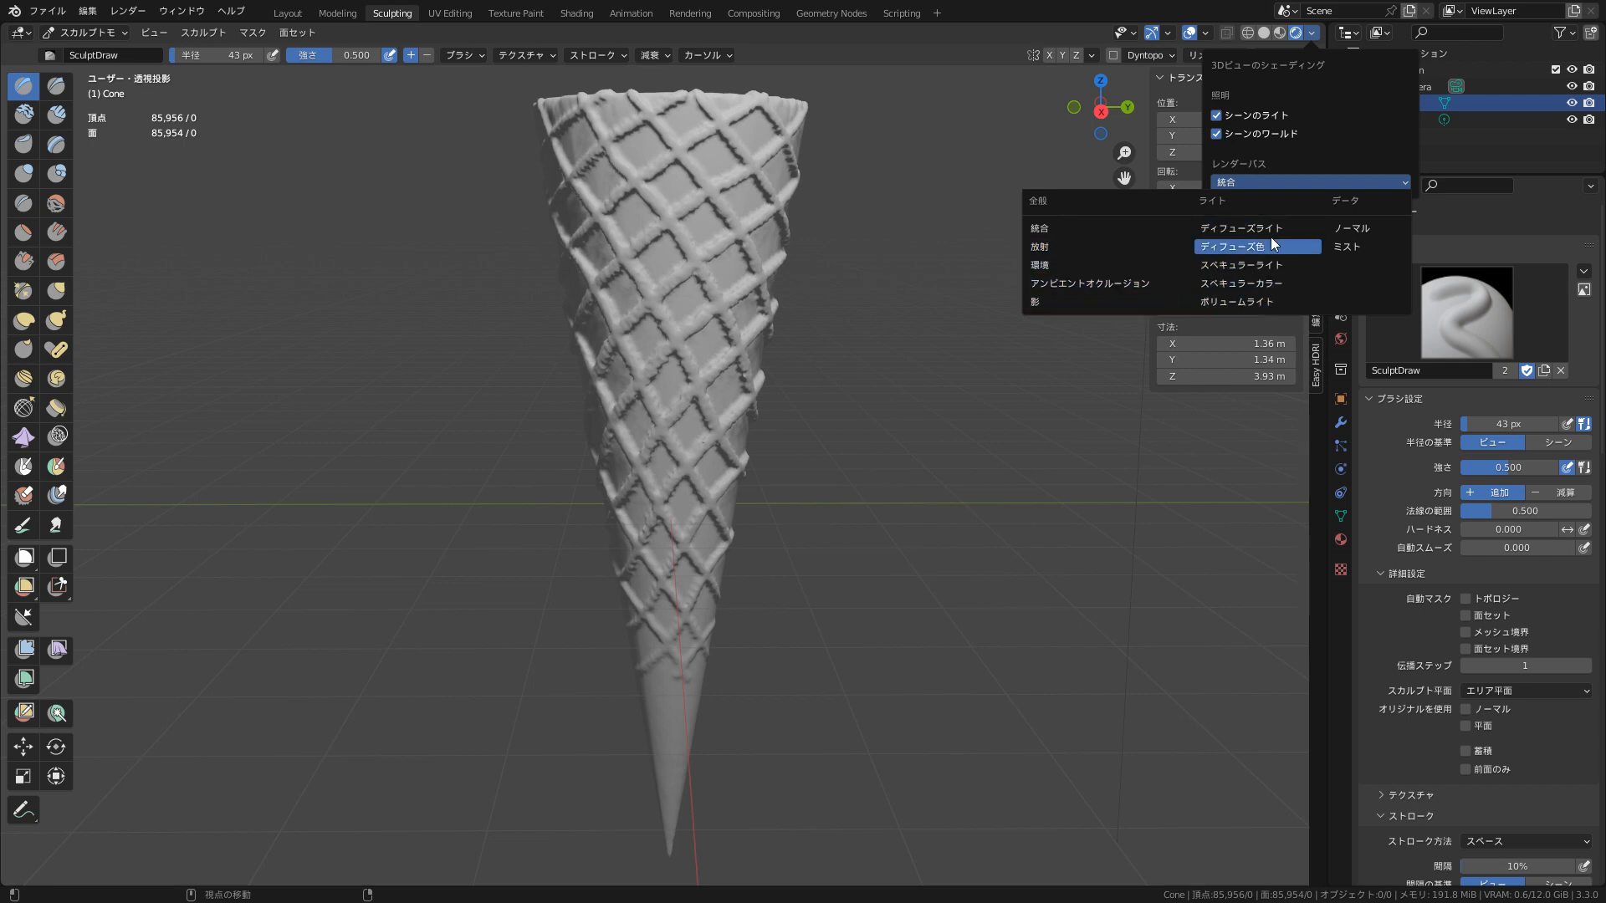
left_click(1368, 228)
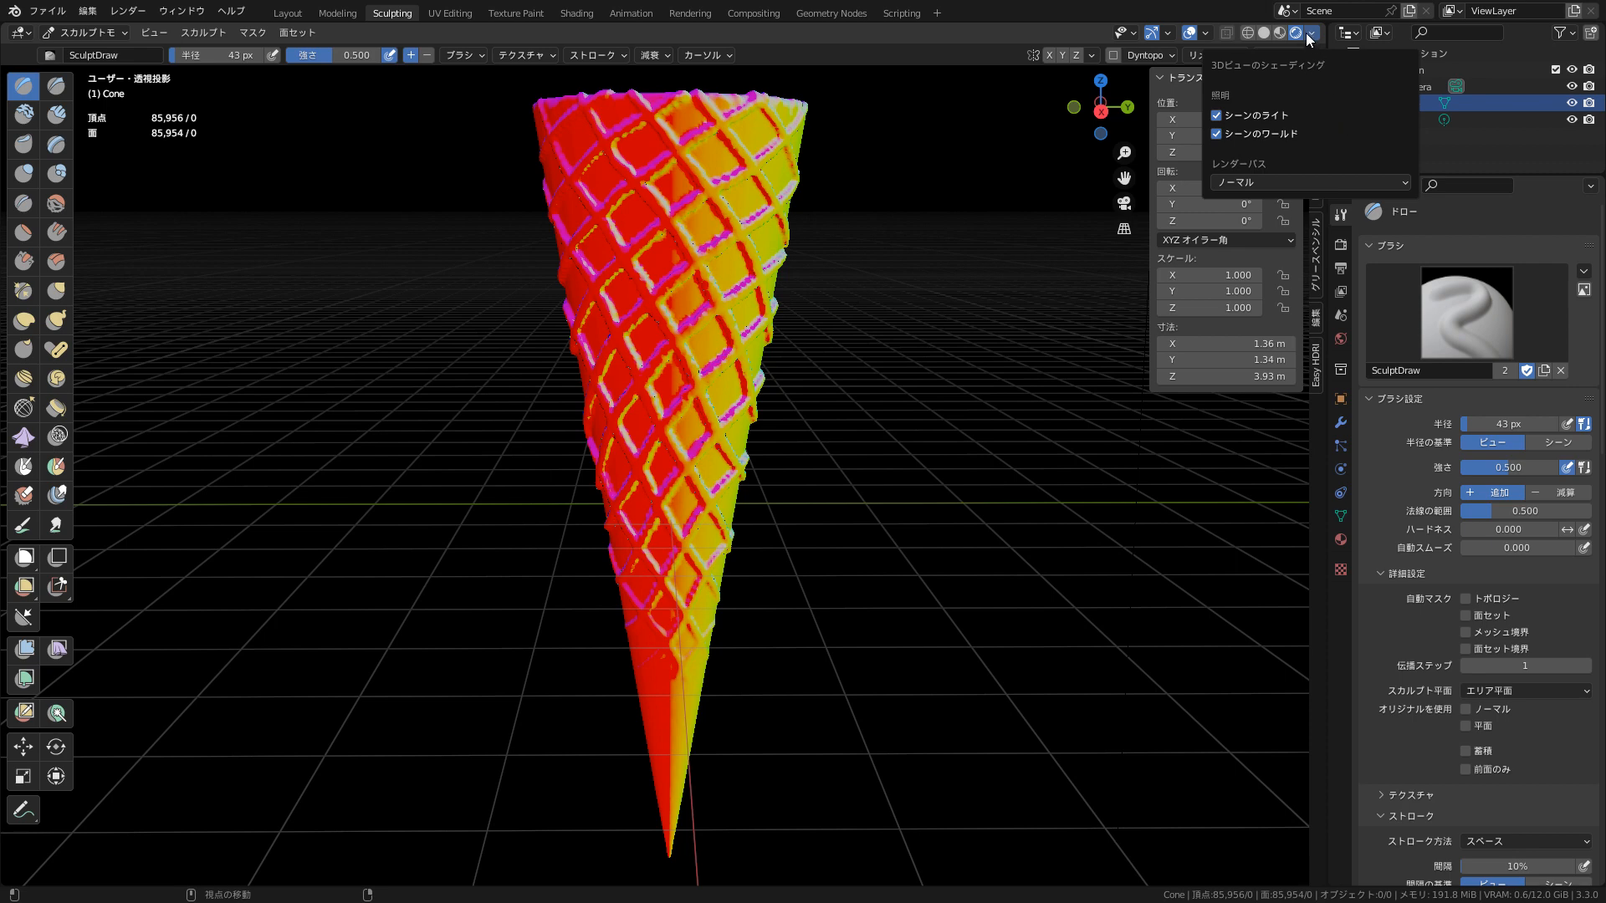
left_click(1273, 185)
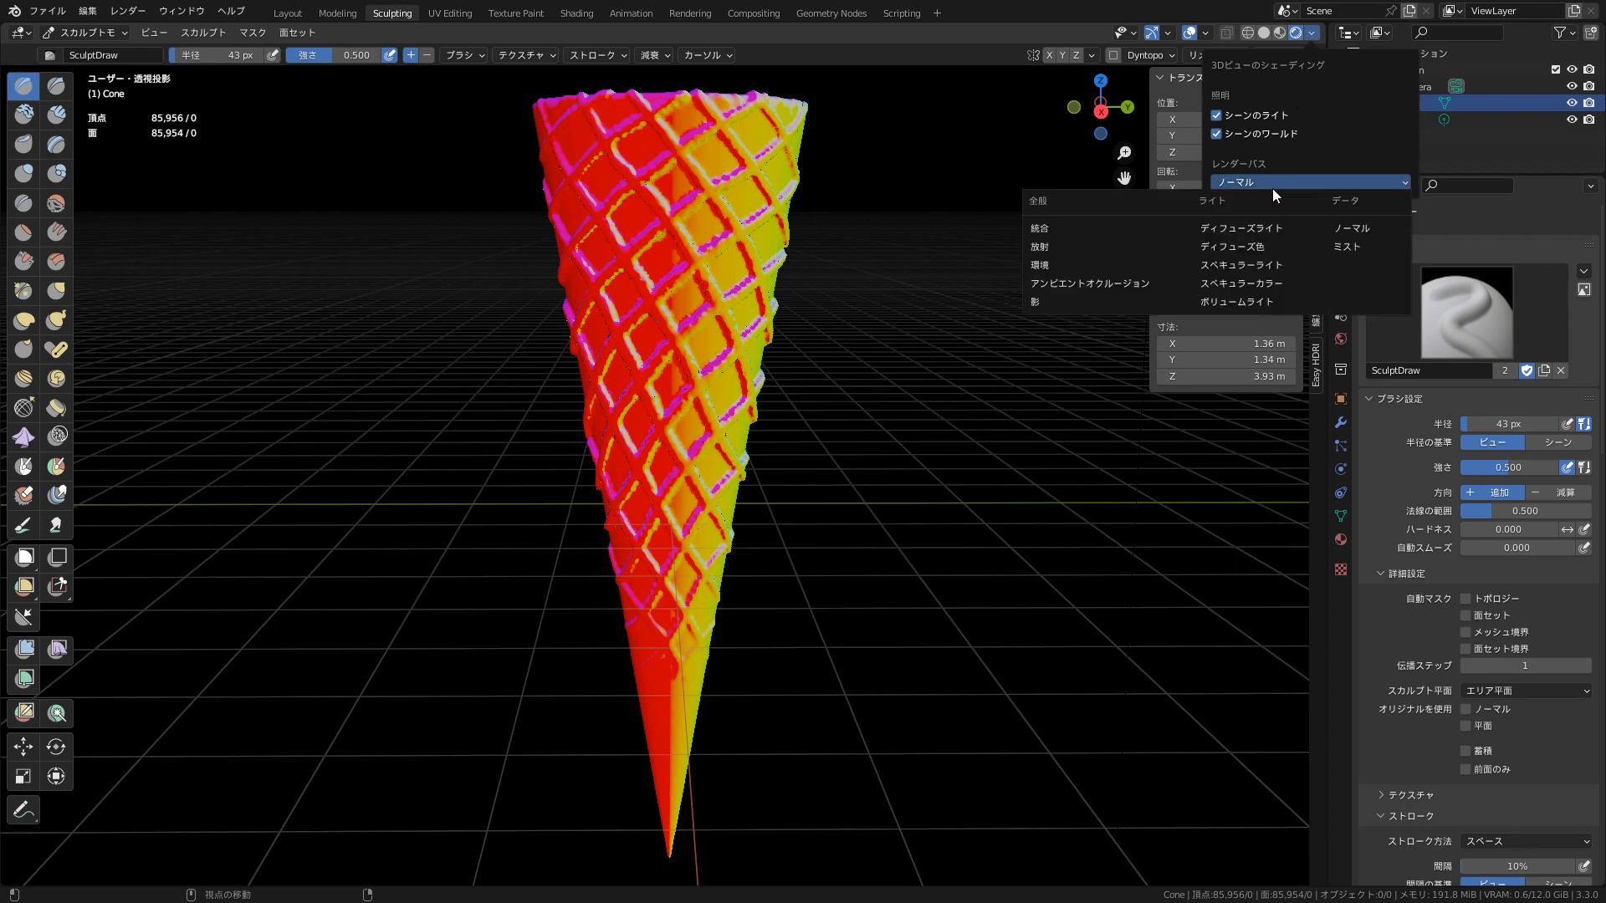
left_click(1106, 227)
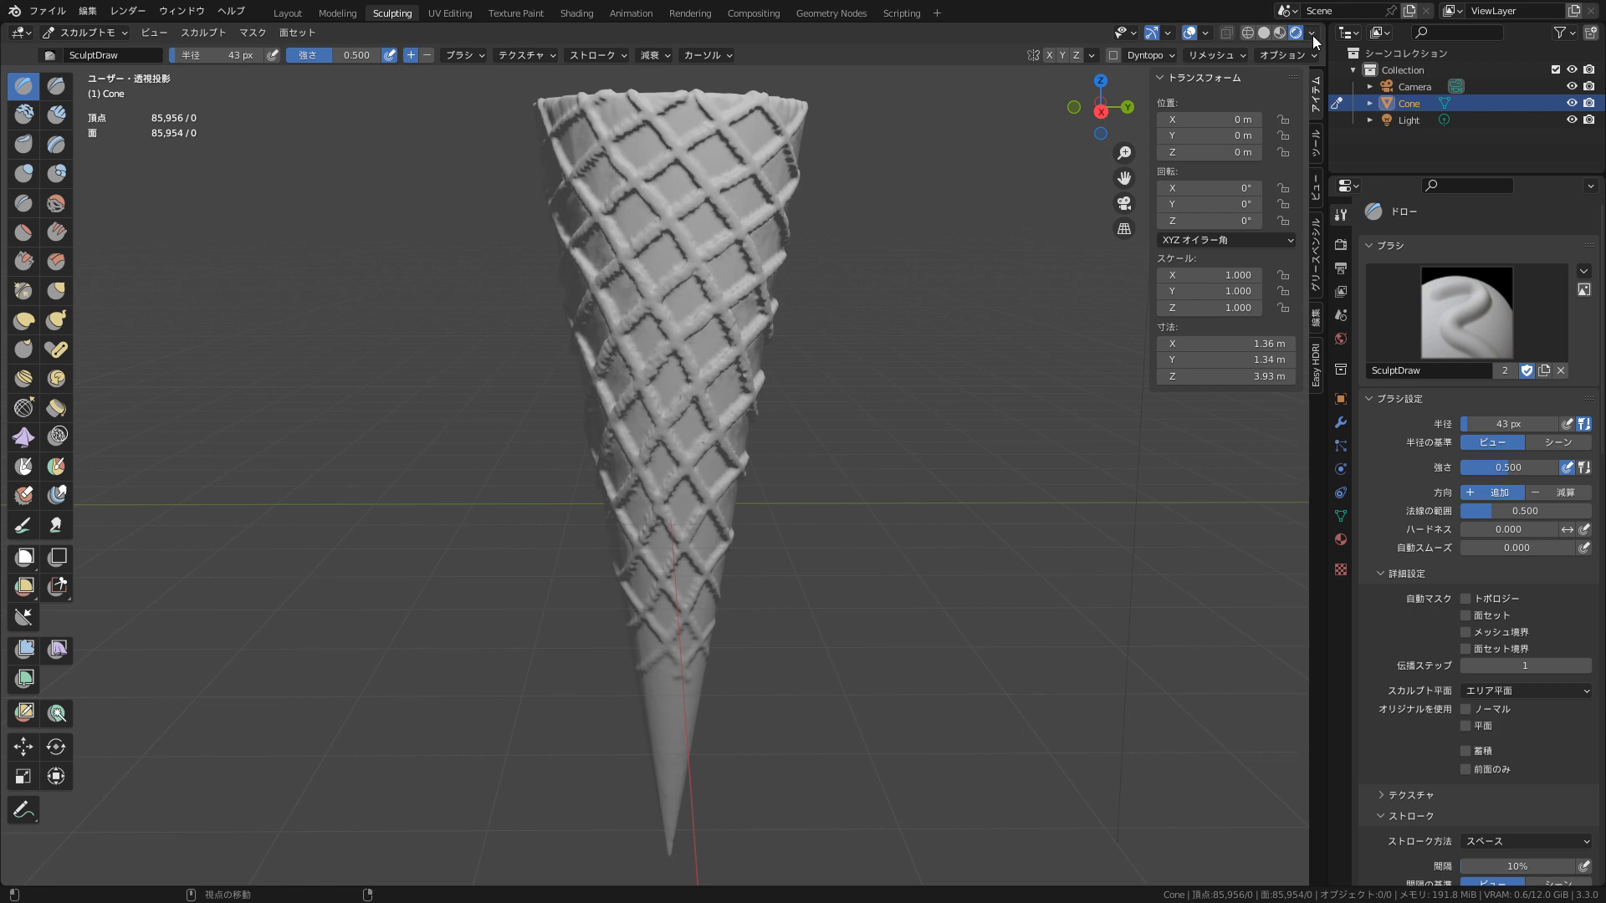
- Switch to Material Preview shading with Scene Lights on, trying Scene World on and off
left_click(1280, 32)
left_click(1312, 31)
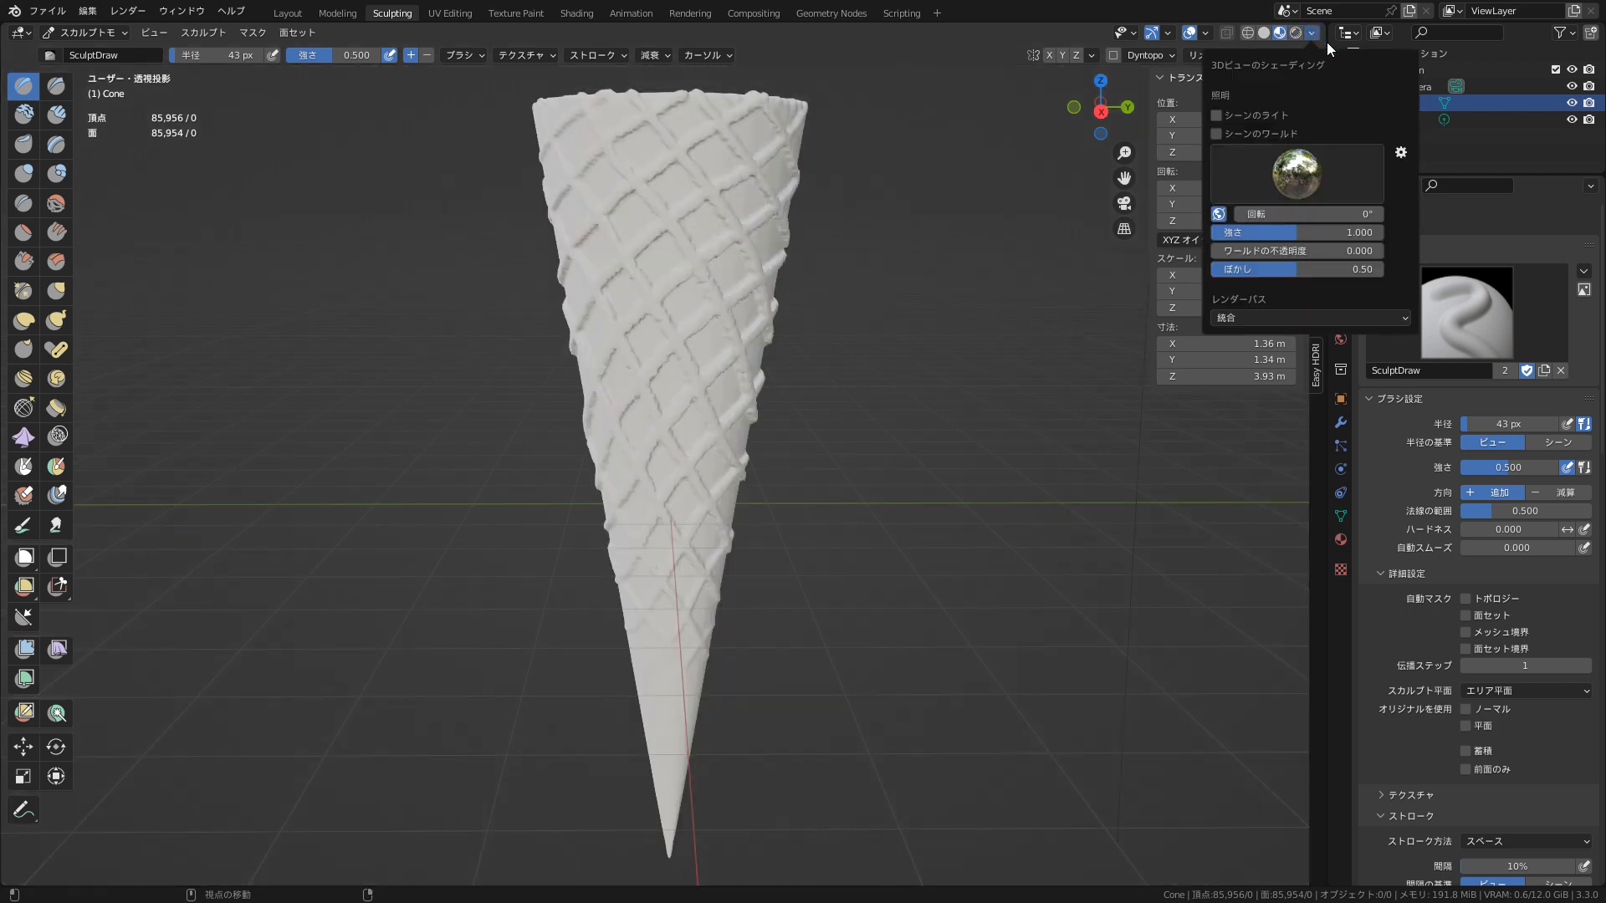
left_click(1276, 116)
left_click(1288, 134)
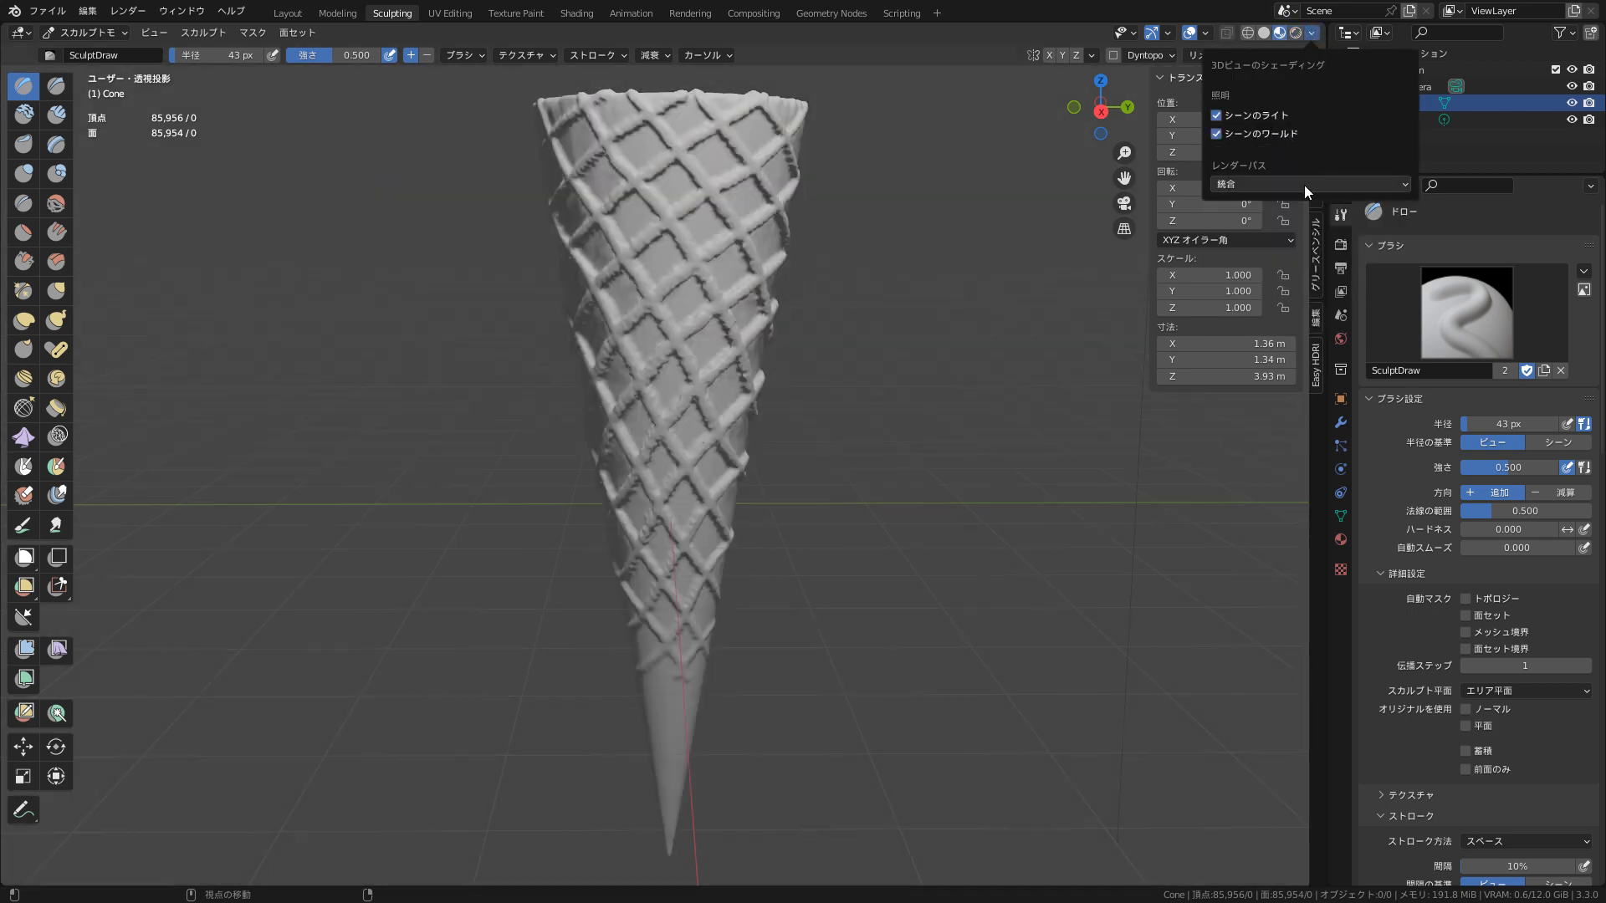
left_click(1285, 132)
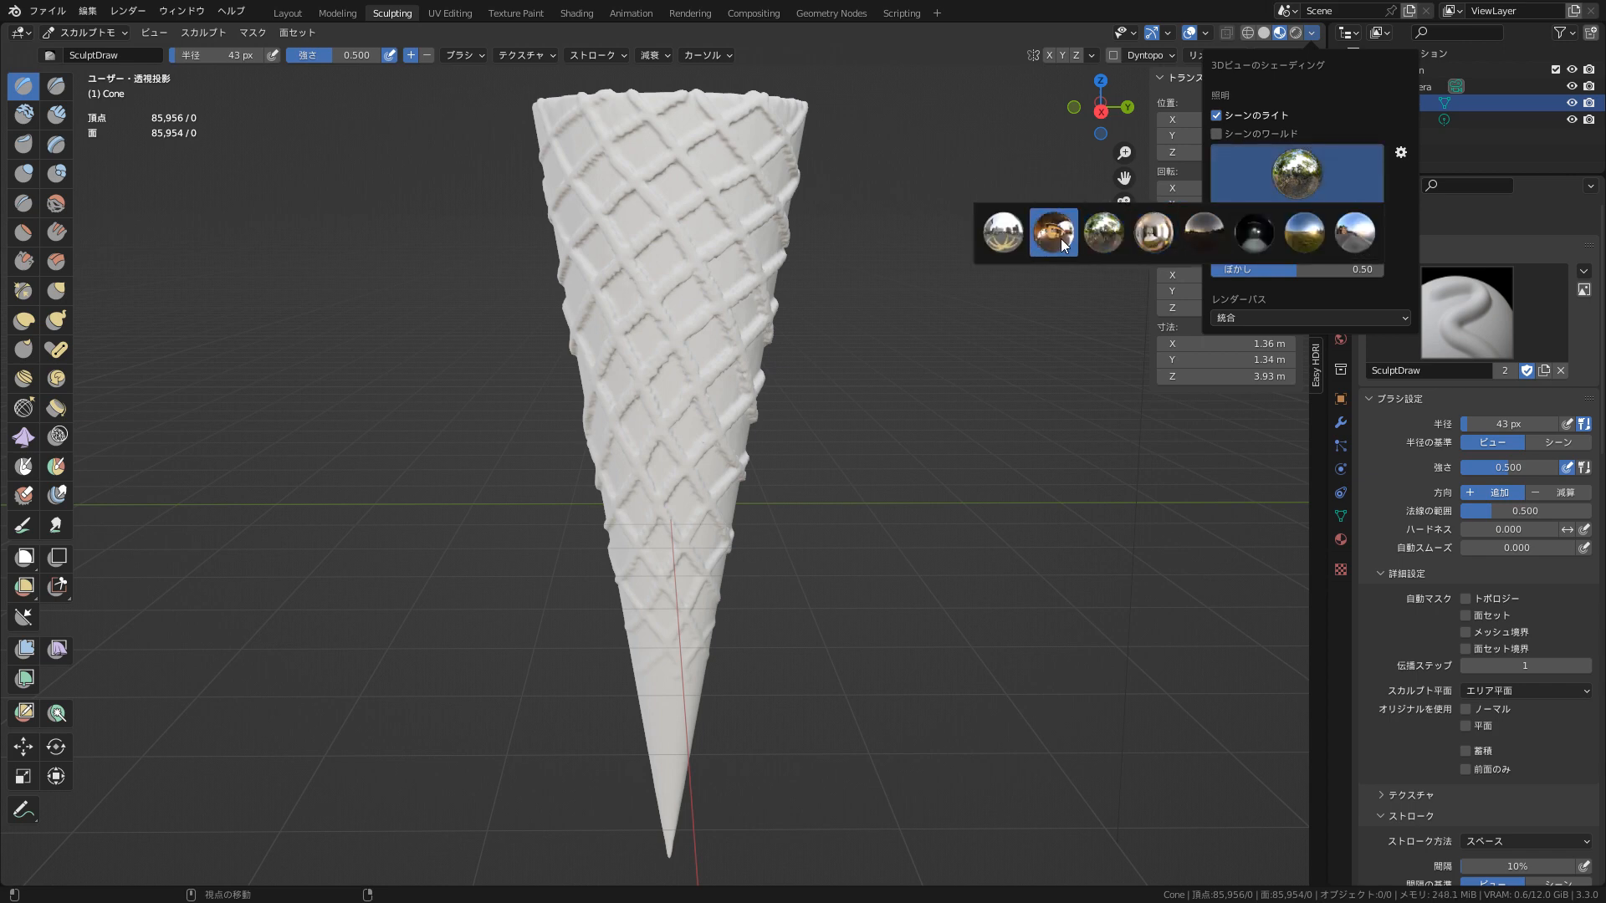
- Preview the cone under the warm interior, bright interior and city HDRI environments in turn
left_click(1060, 239)
left_click(1282, 172)
left_click(1155, 233)
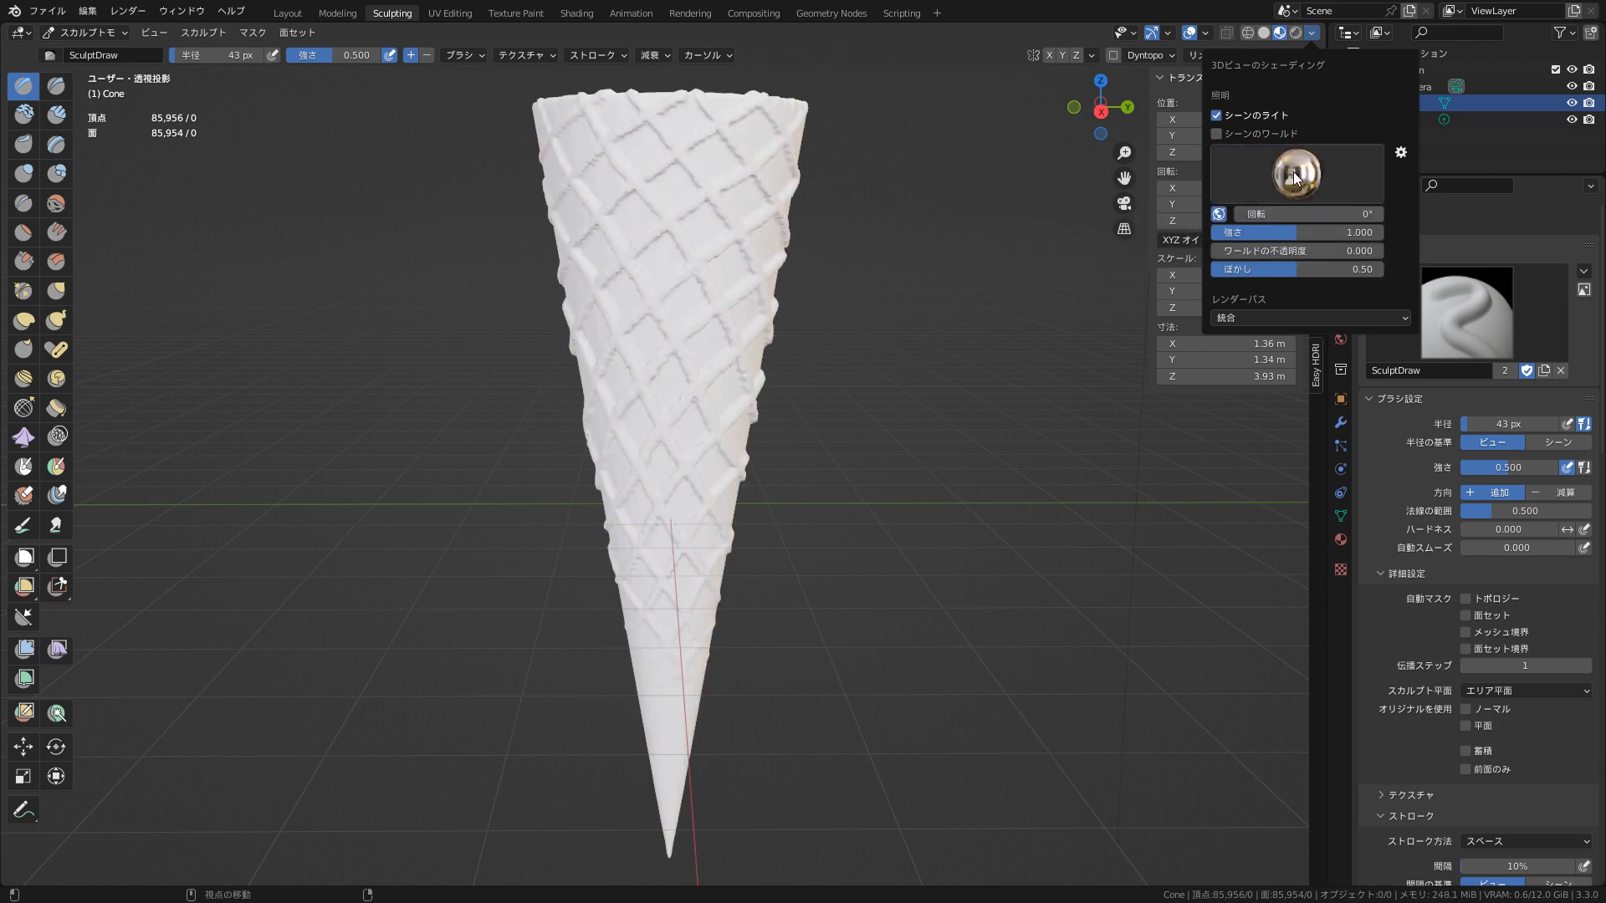
left_click(1293, 172)
left_click(1022, 233)
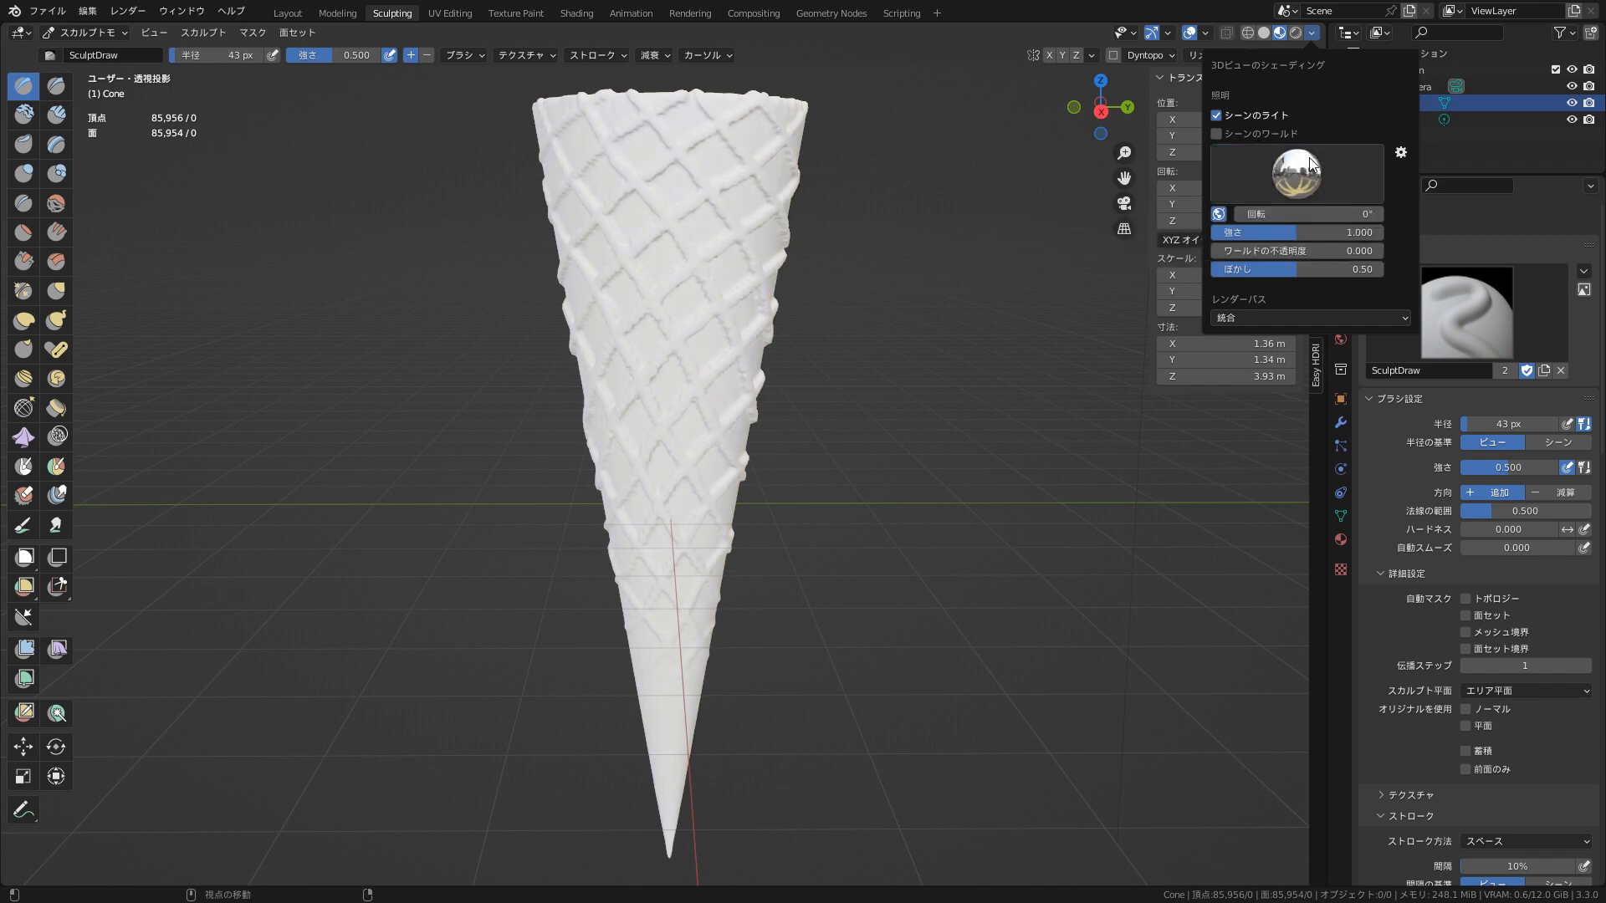
- Turn Scene World back on for the preview and return the viewport to Solid shading
left_click(1270, 133)
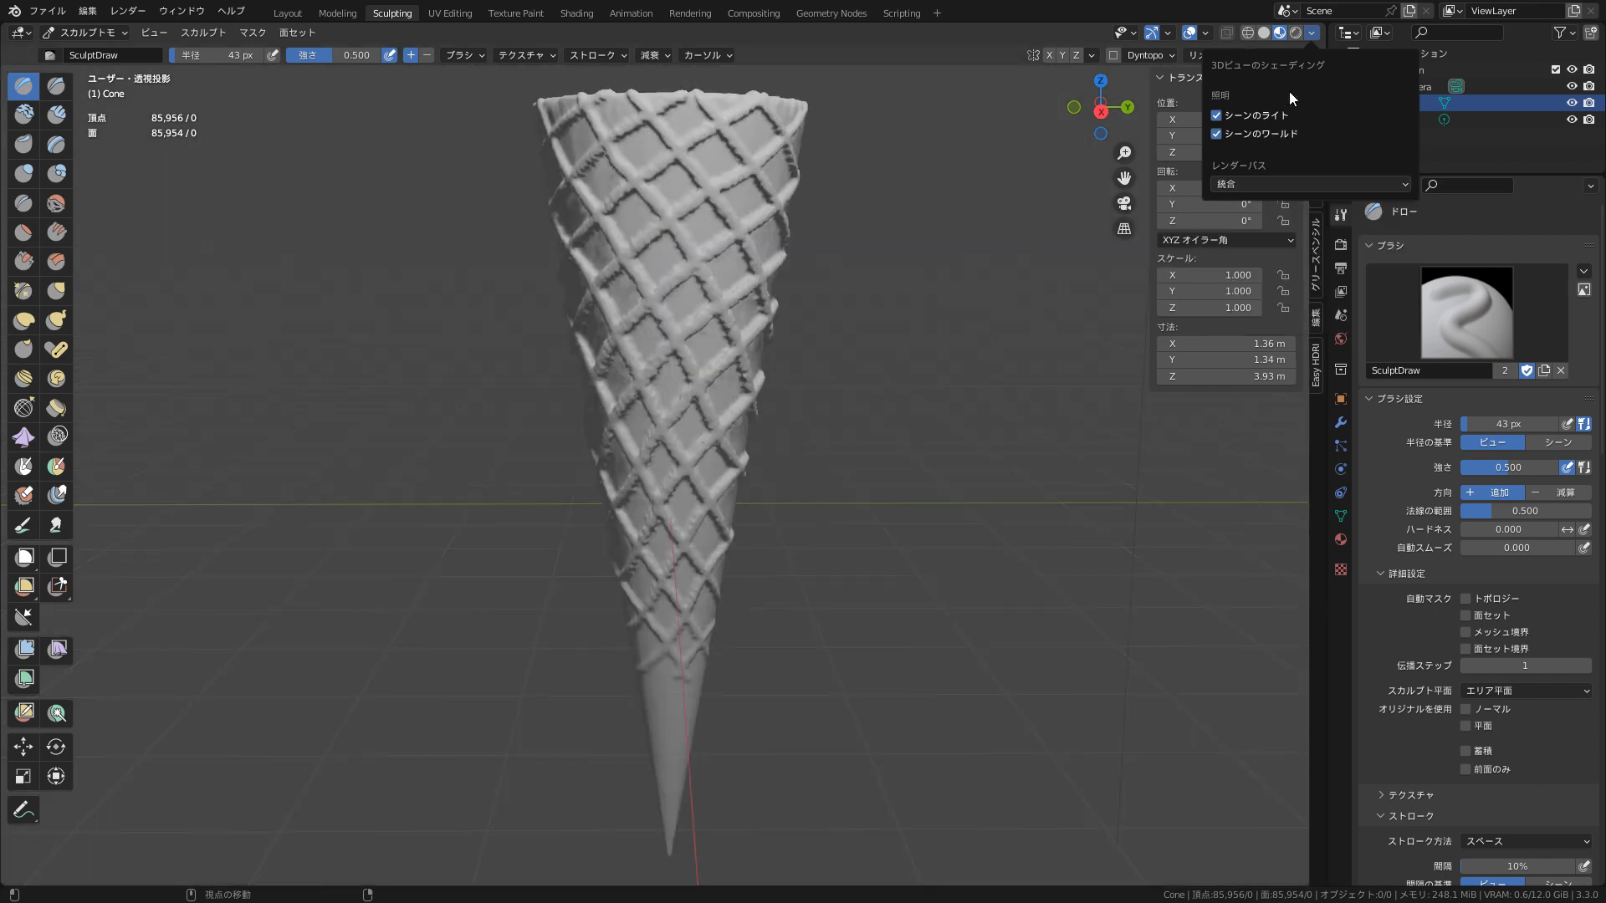
left_click(1264, 33)
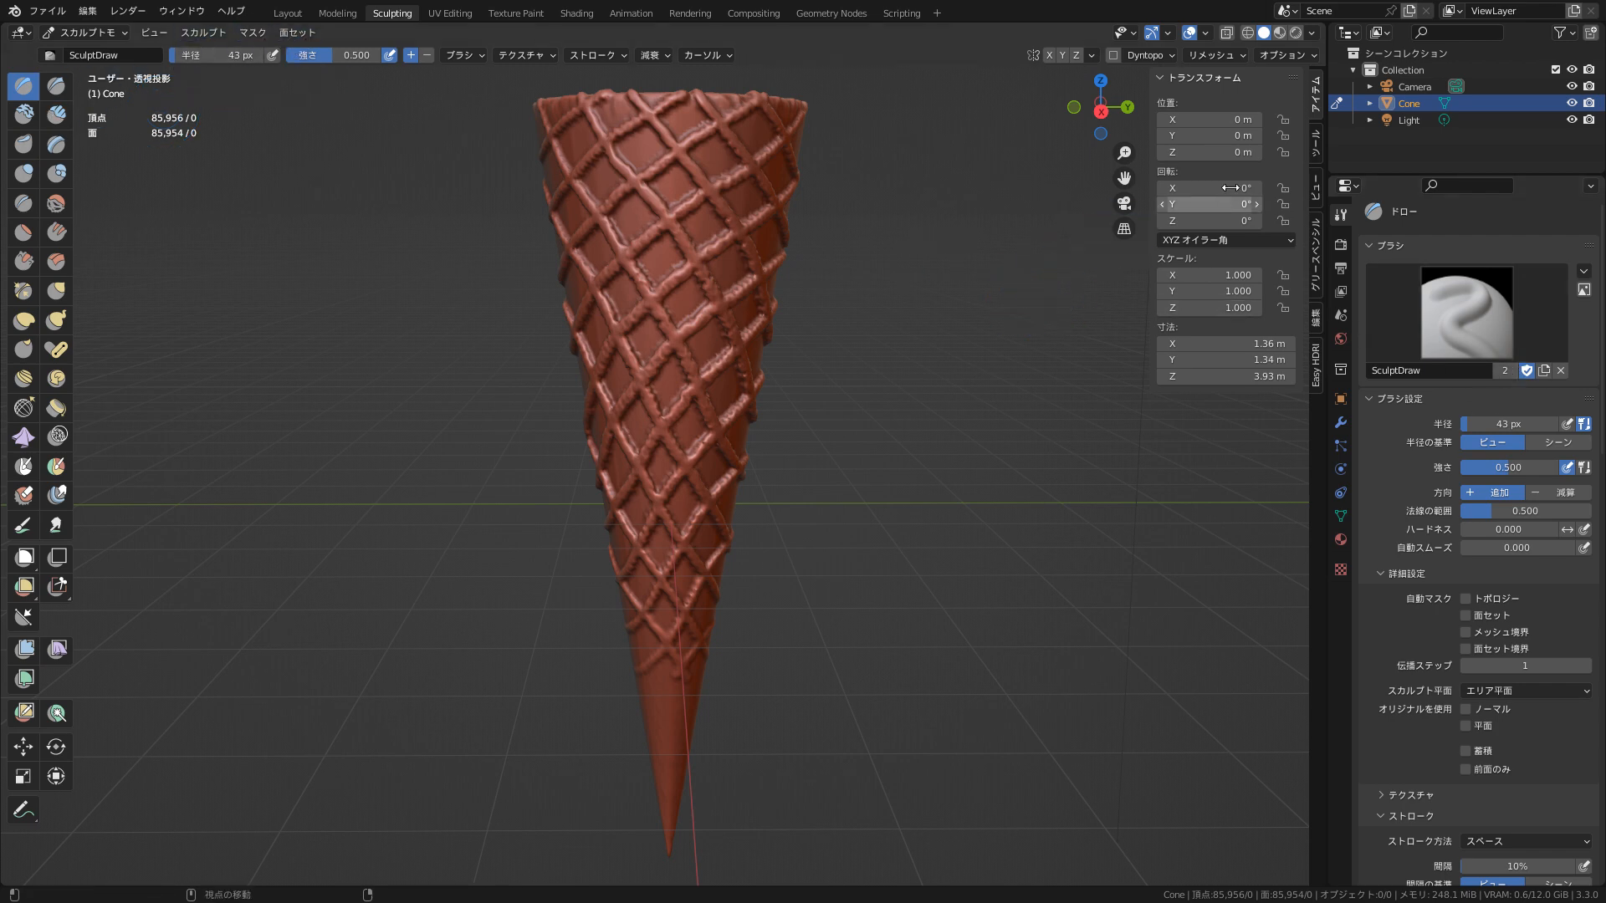
mouse_move(1104, 109)
left_mouse_down()
mouse_move(1268, 144)
mouse_move(1111, 110)
left_mouse_up()
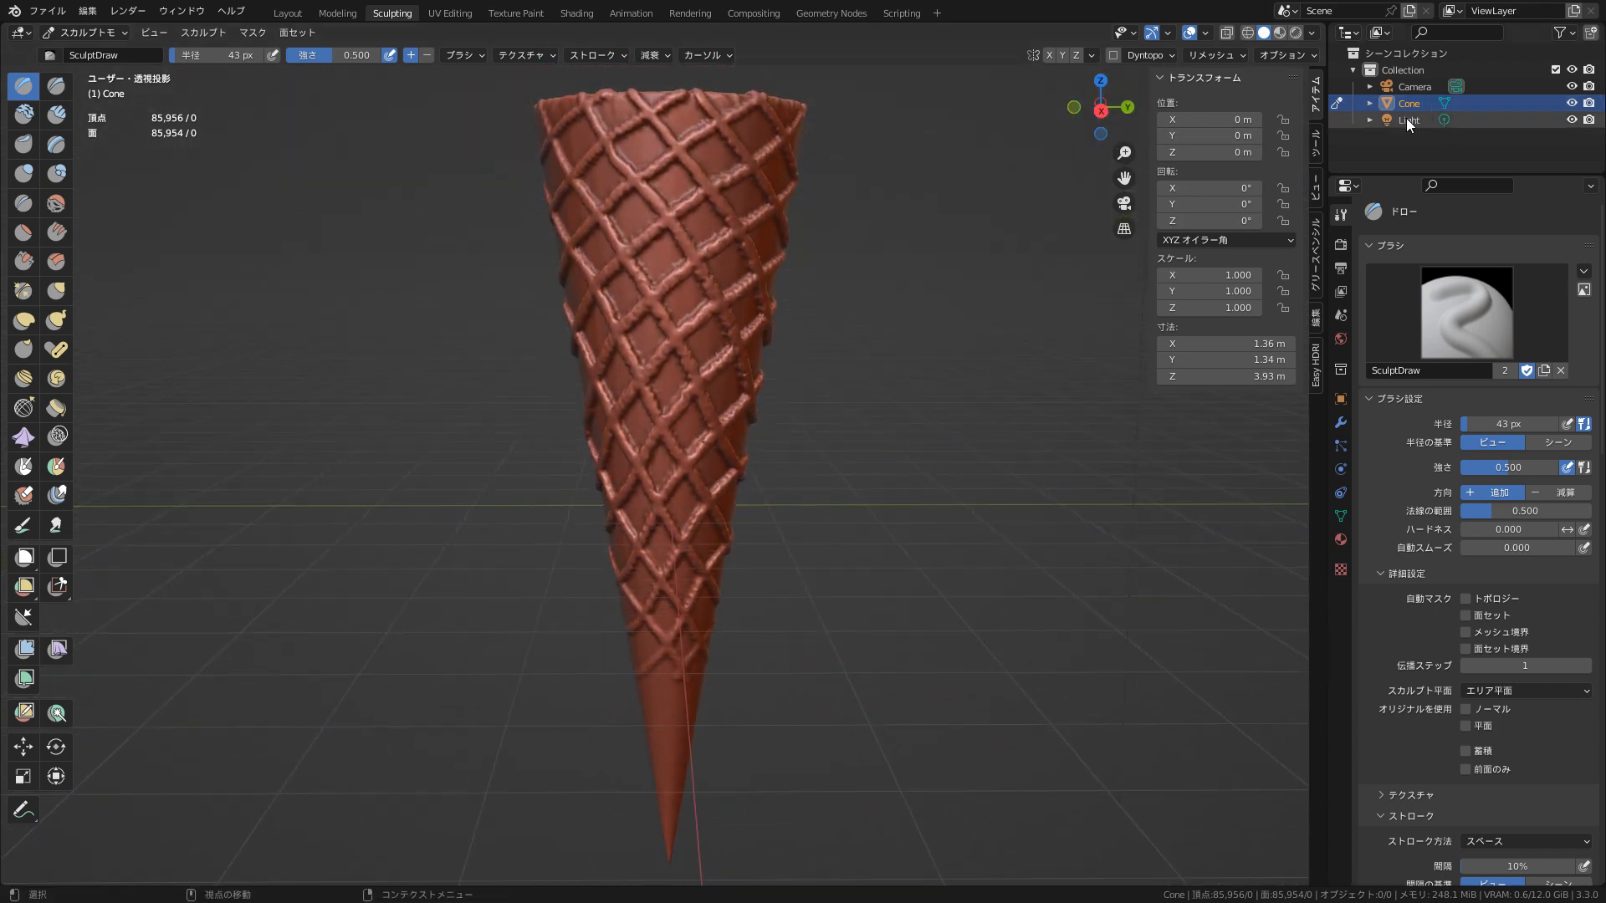
- Look through the scene camera with Camera to View locked, and reframe the cone closer from a lower side angle
left_click(1417, 87)
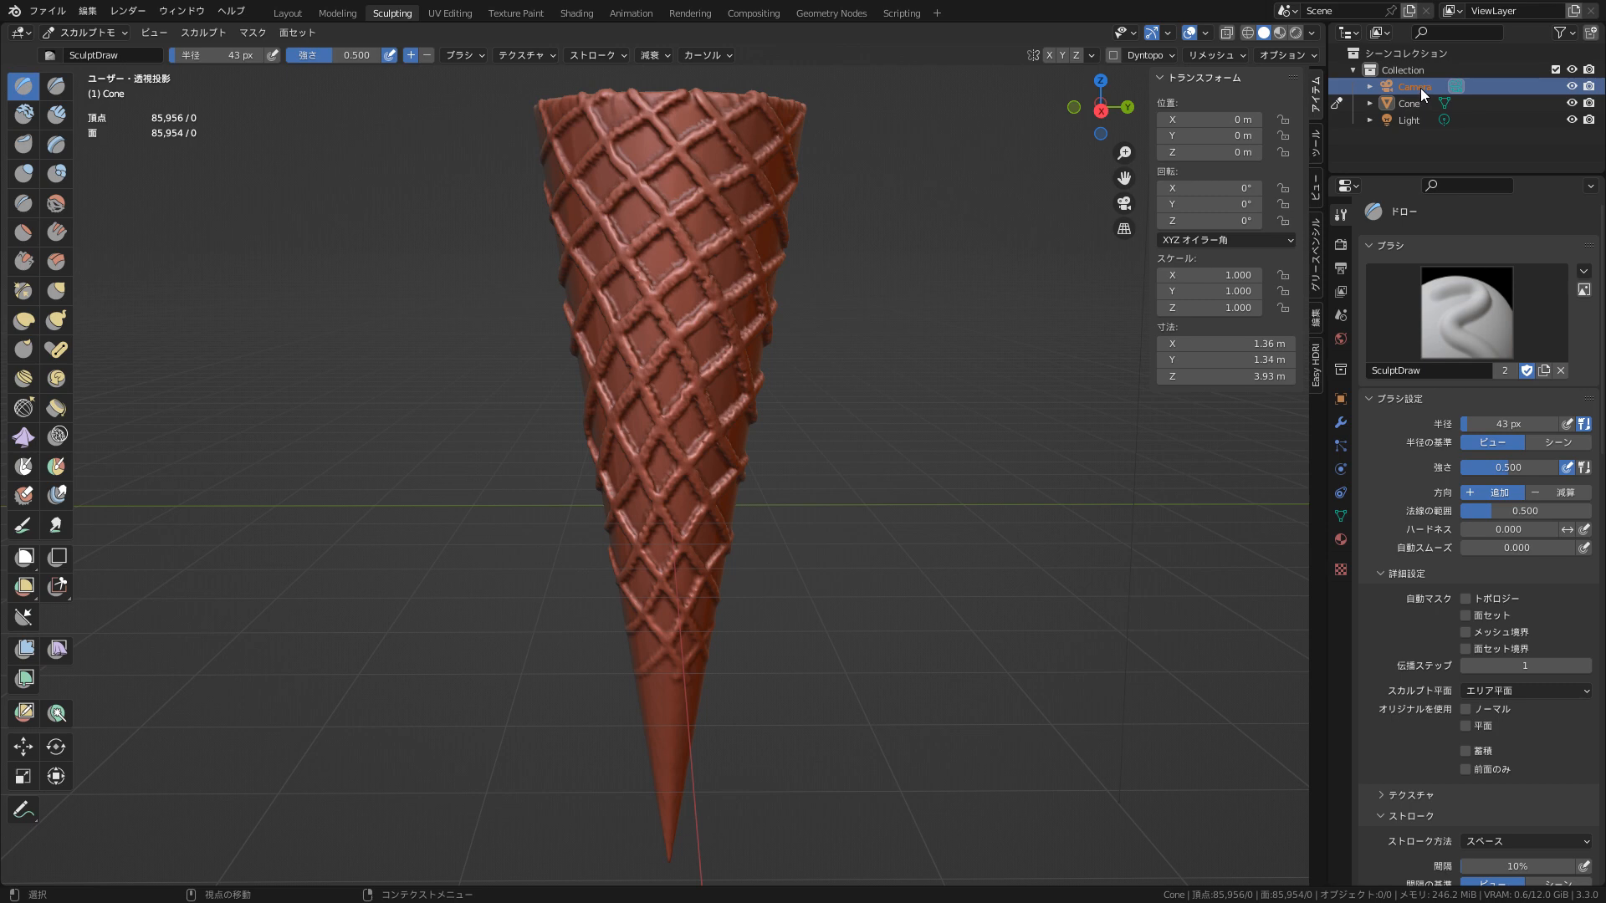
left_click(1125, 203)
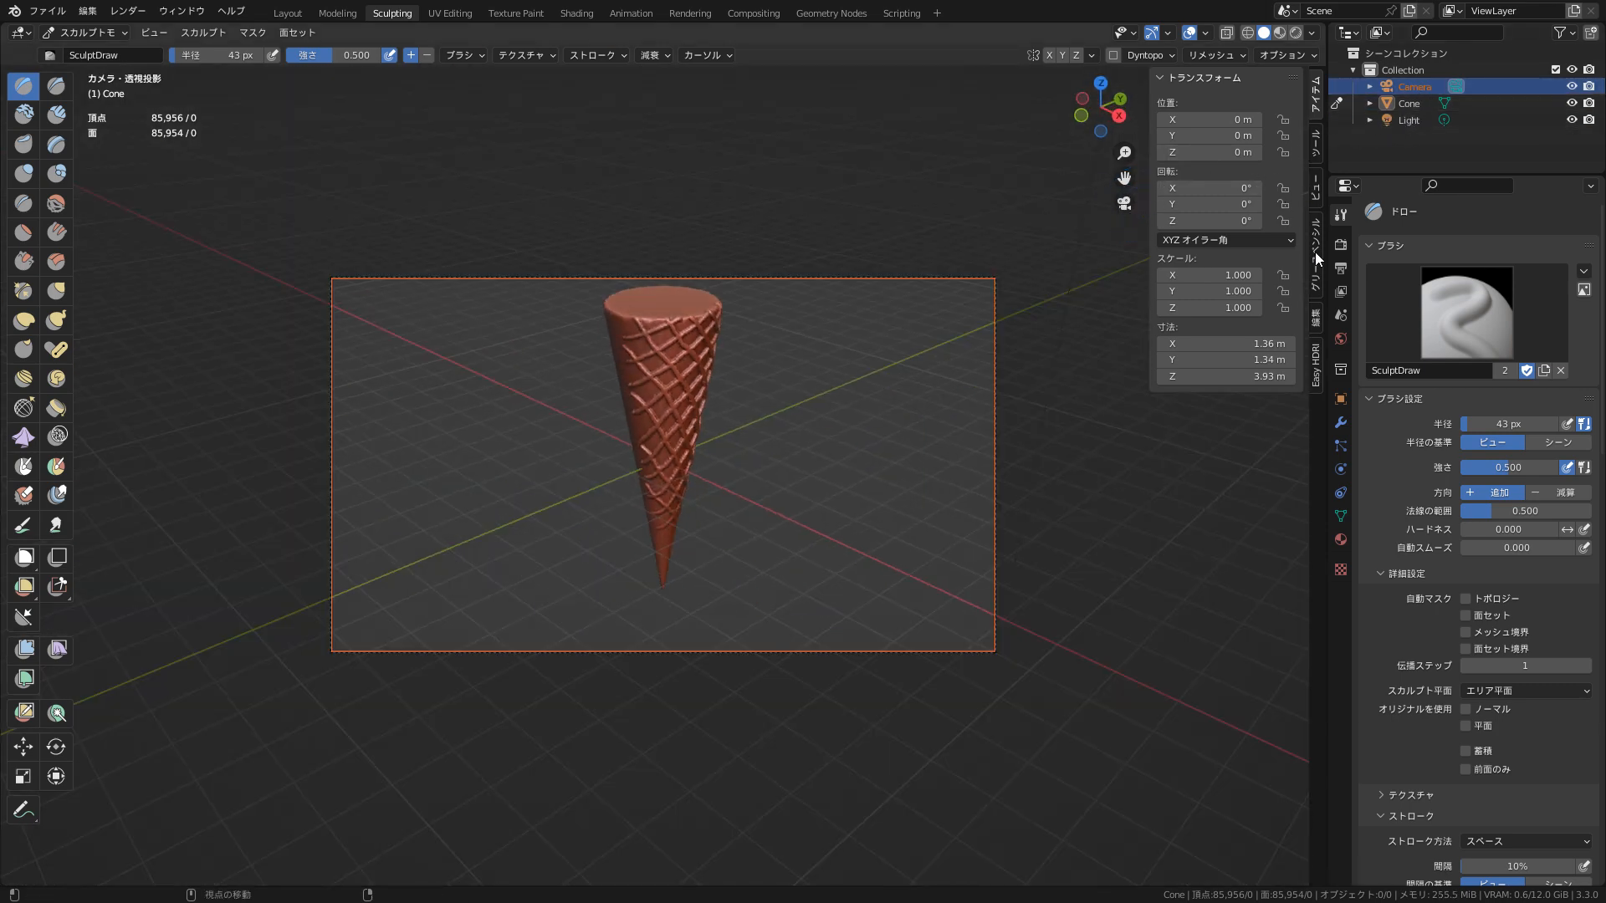
left_click(1317, 194)
left_click(1257, 288)
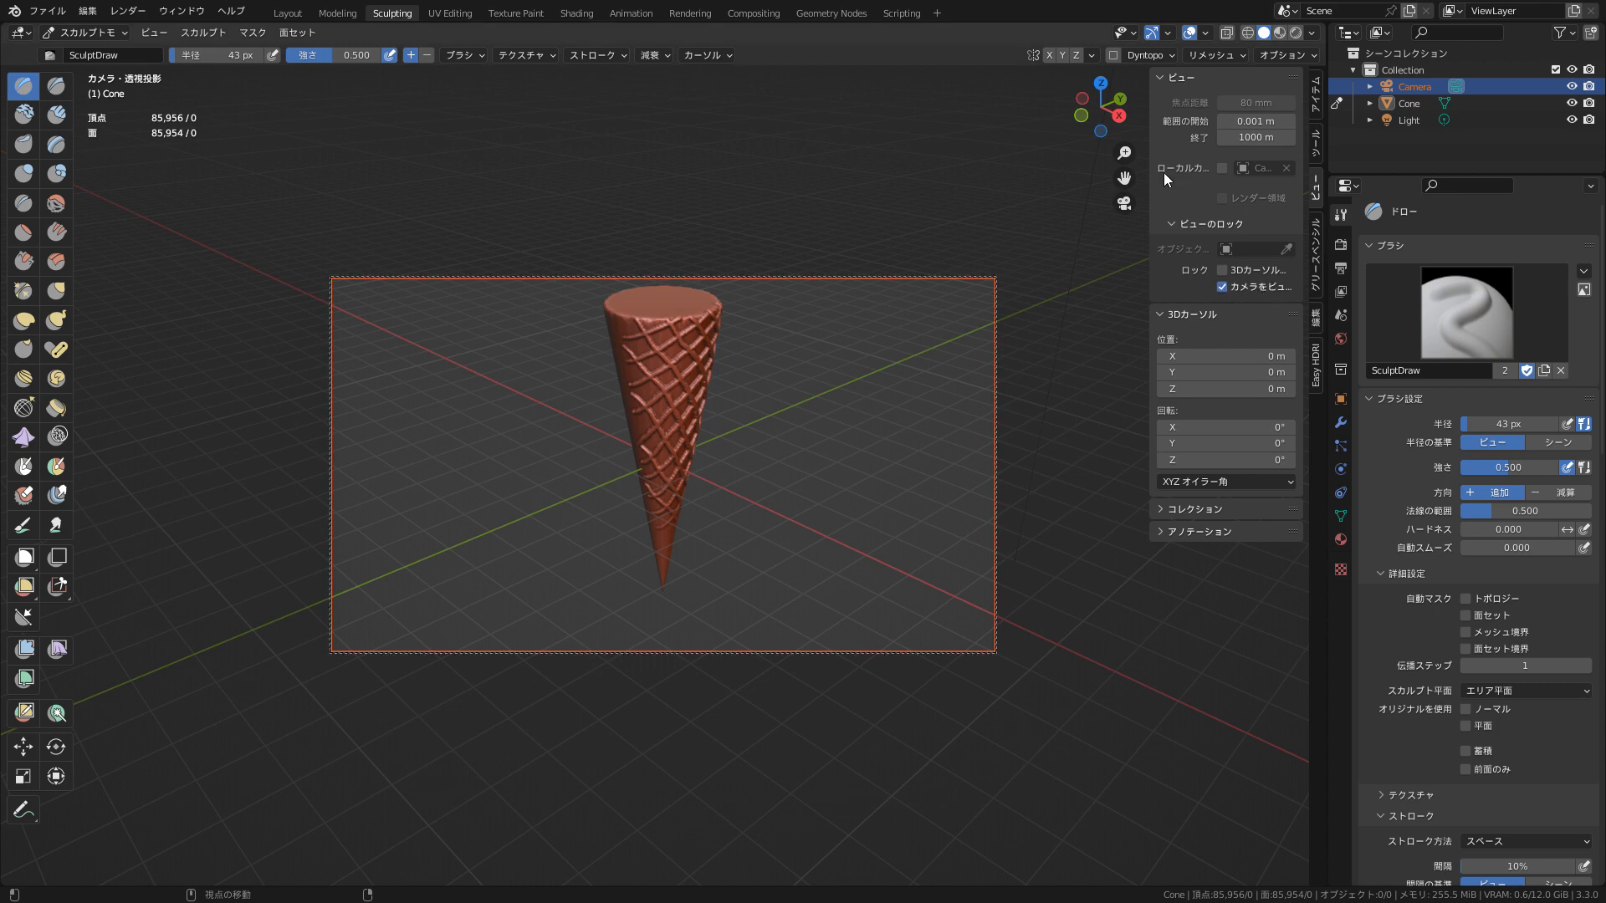
left_click_drag(1125, 153, 1112, 200)
left_click_drag(1112, 117, 1125, 207)
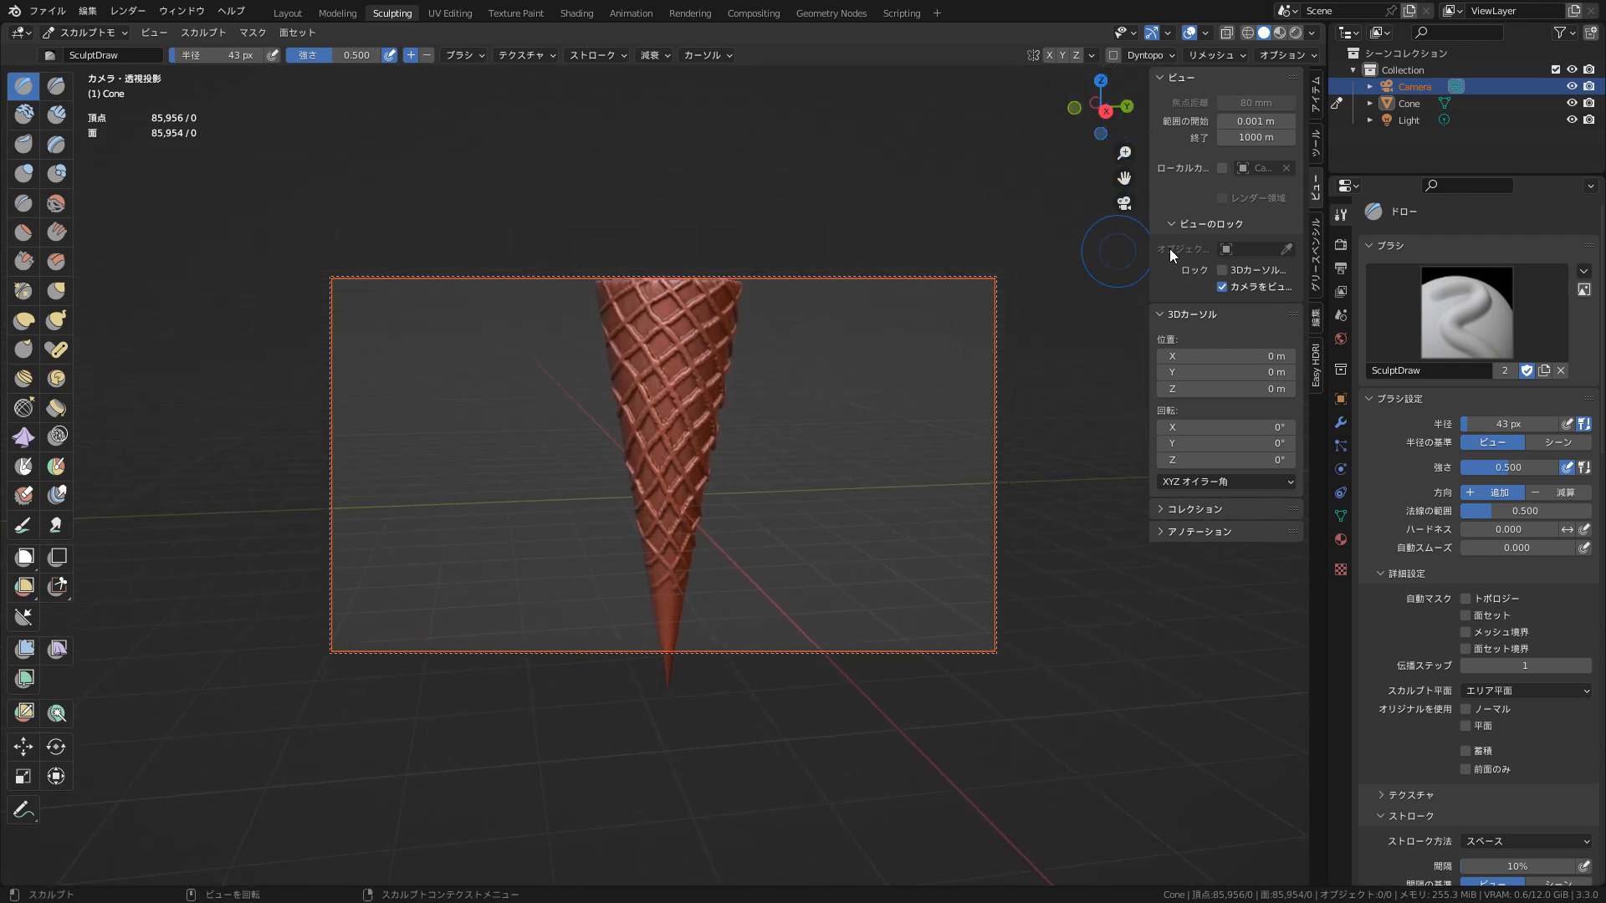
- Set the output resolution to 1860 × 1860 px and move the camera closer so the cone fills the square frame
left_click(1342, 246)
left_click(1341, 268)
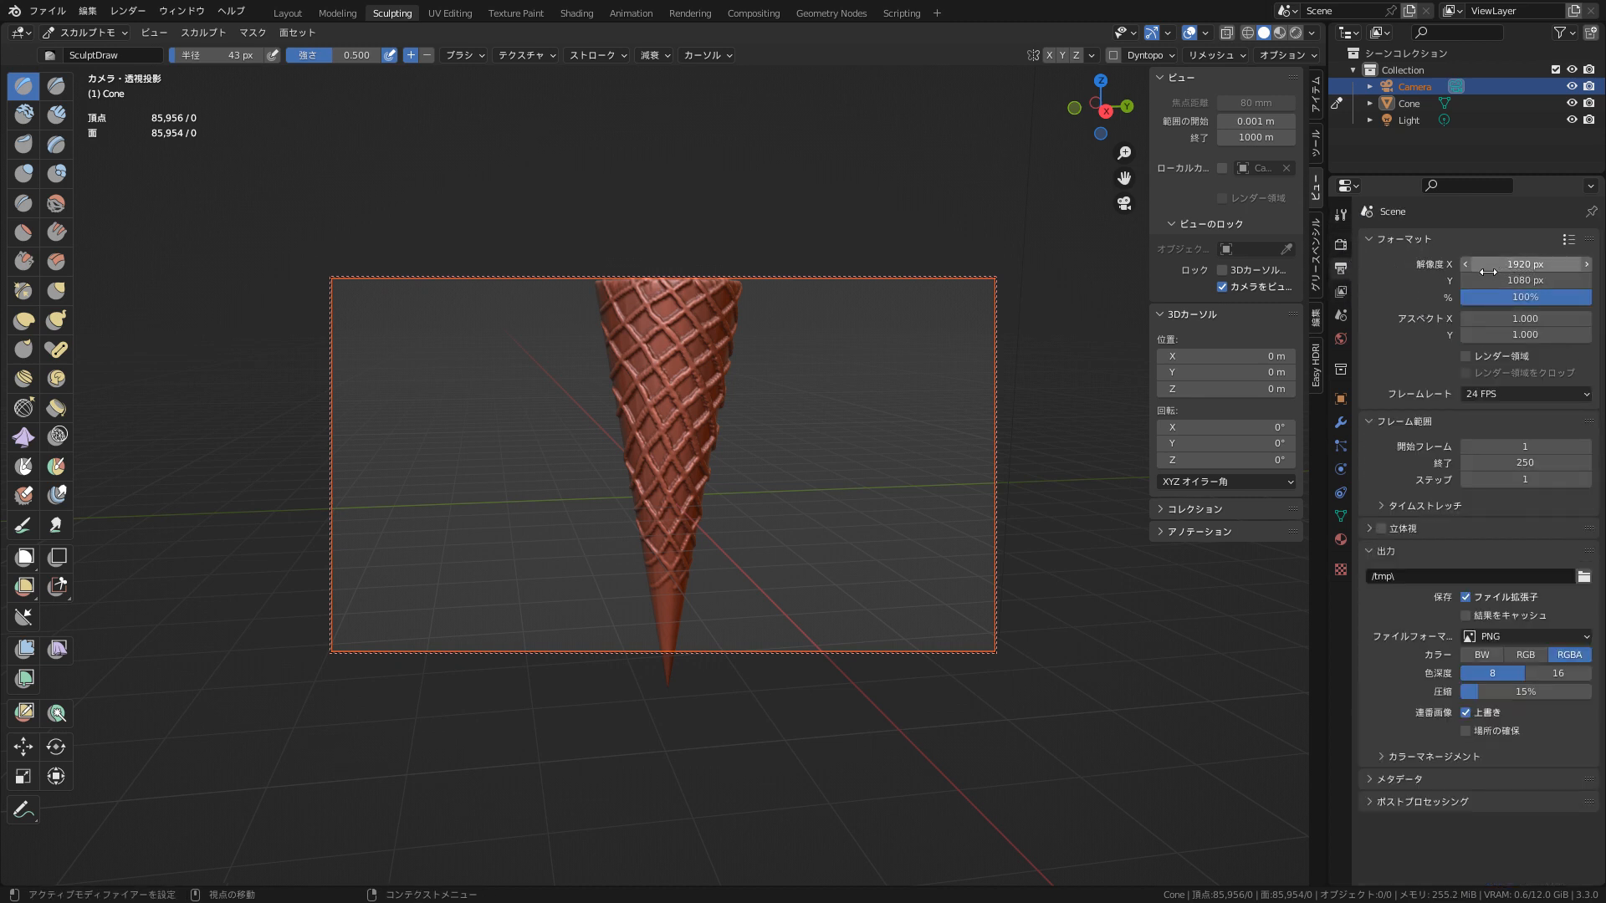
left_click_drag(1488, 272, 1551, 285)
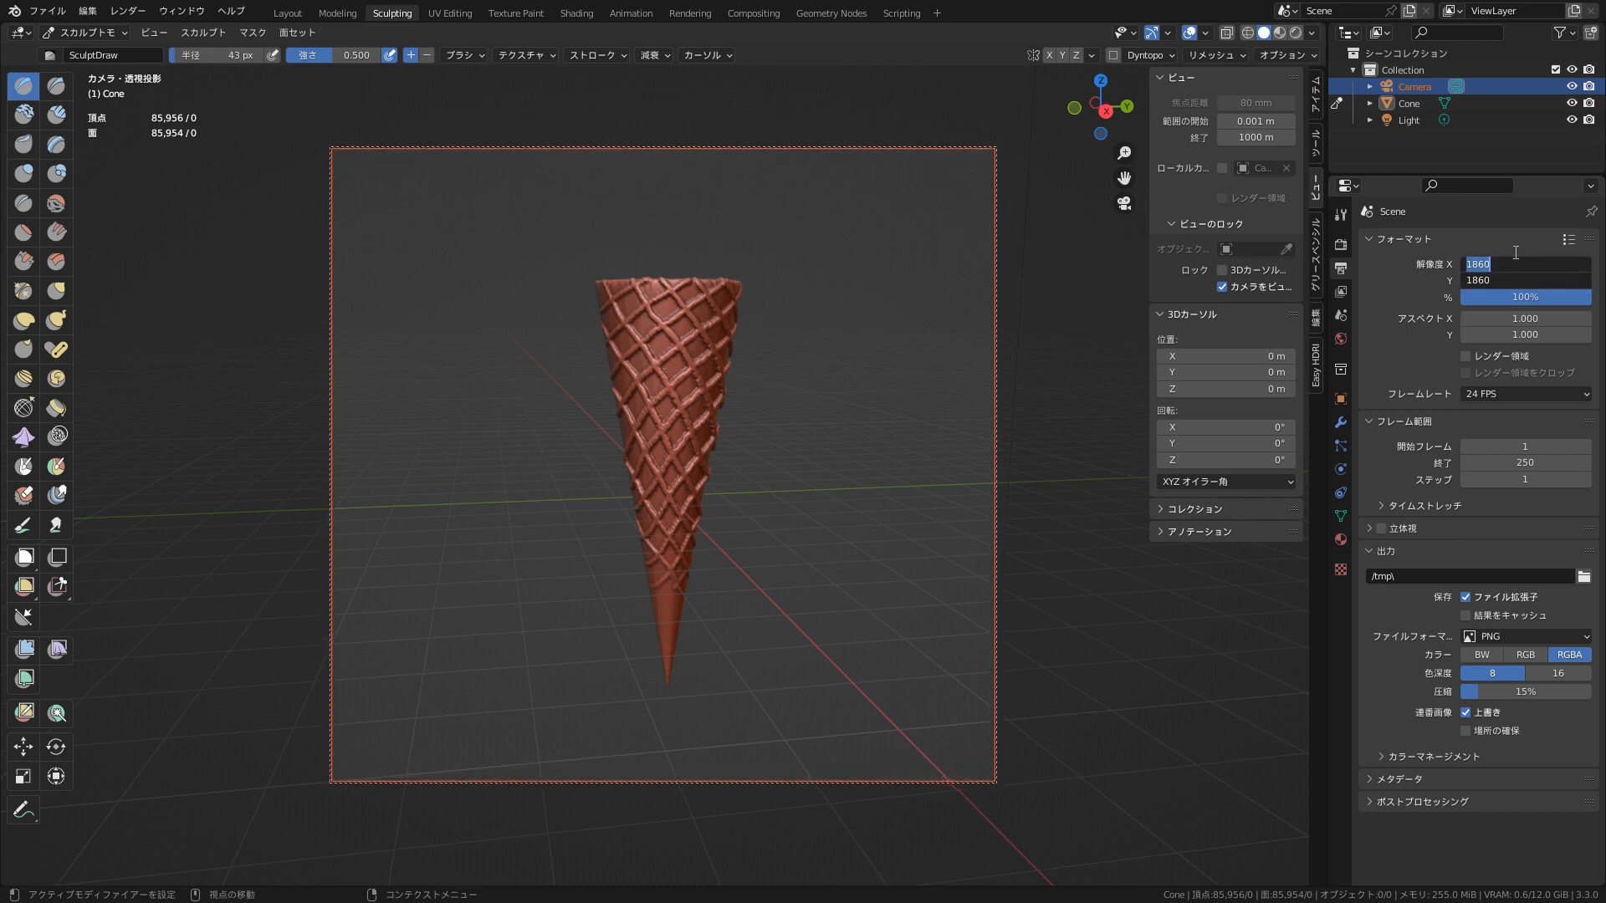
key("Return")
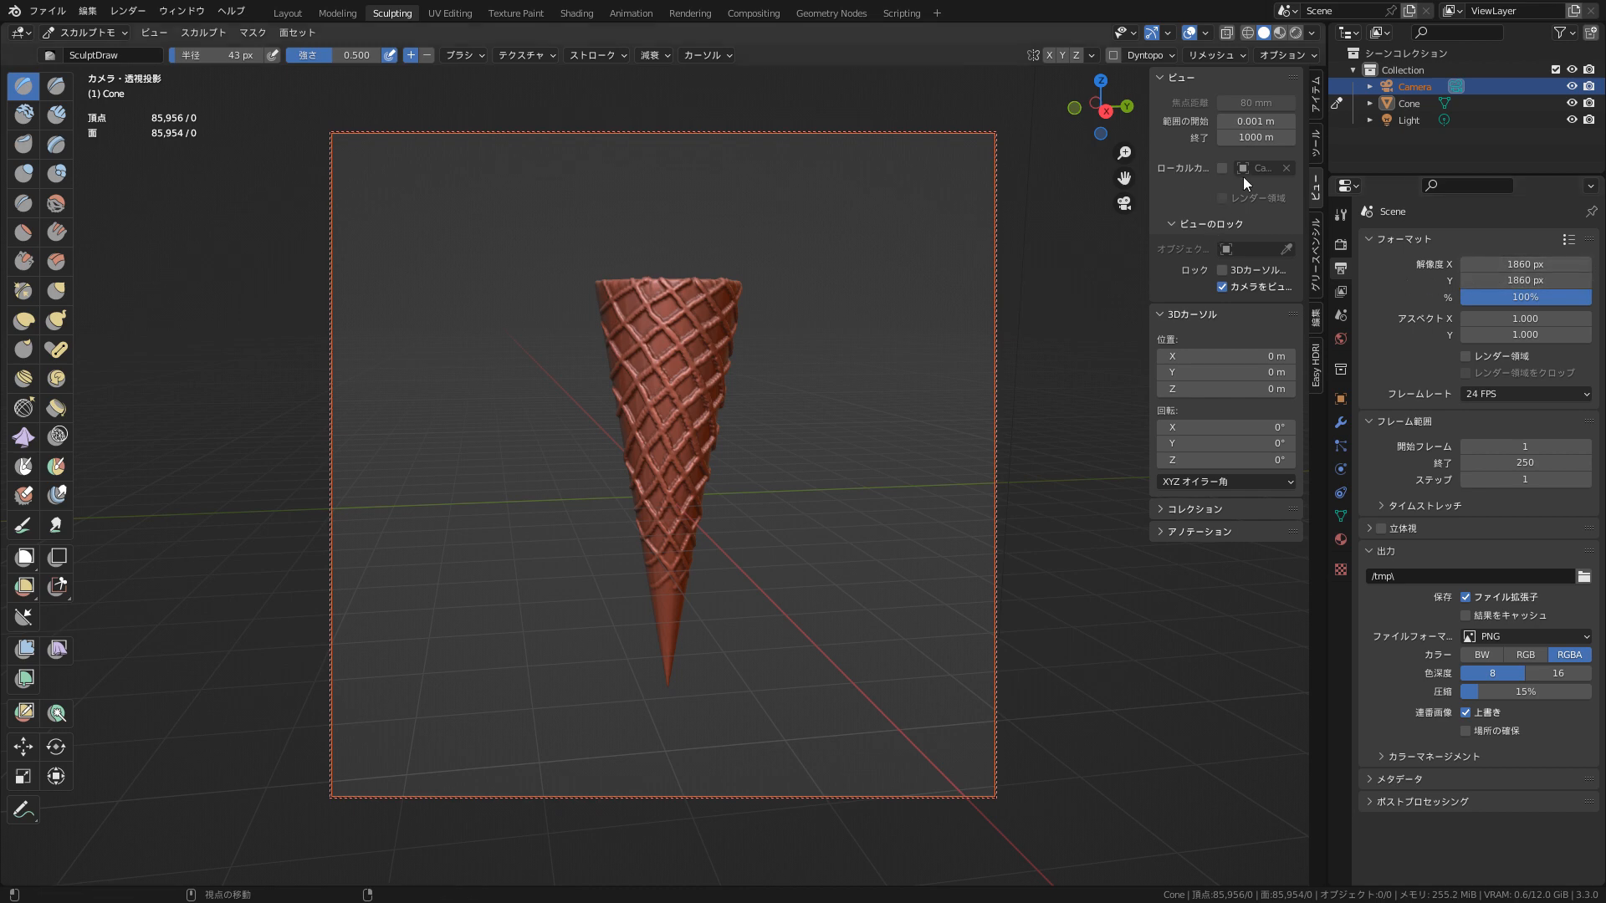
left_click_drag(1125, 153, 1124, 109)
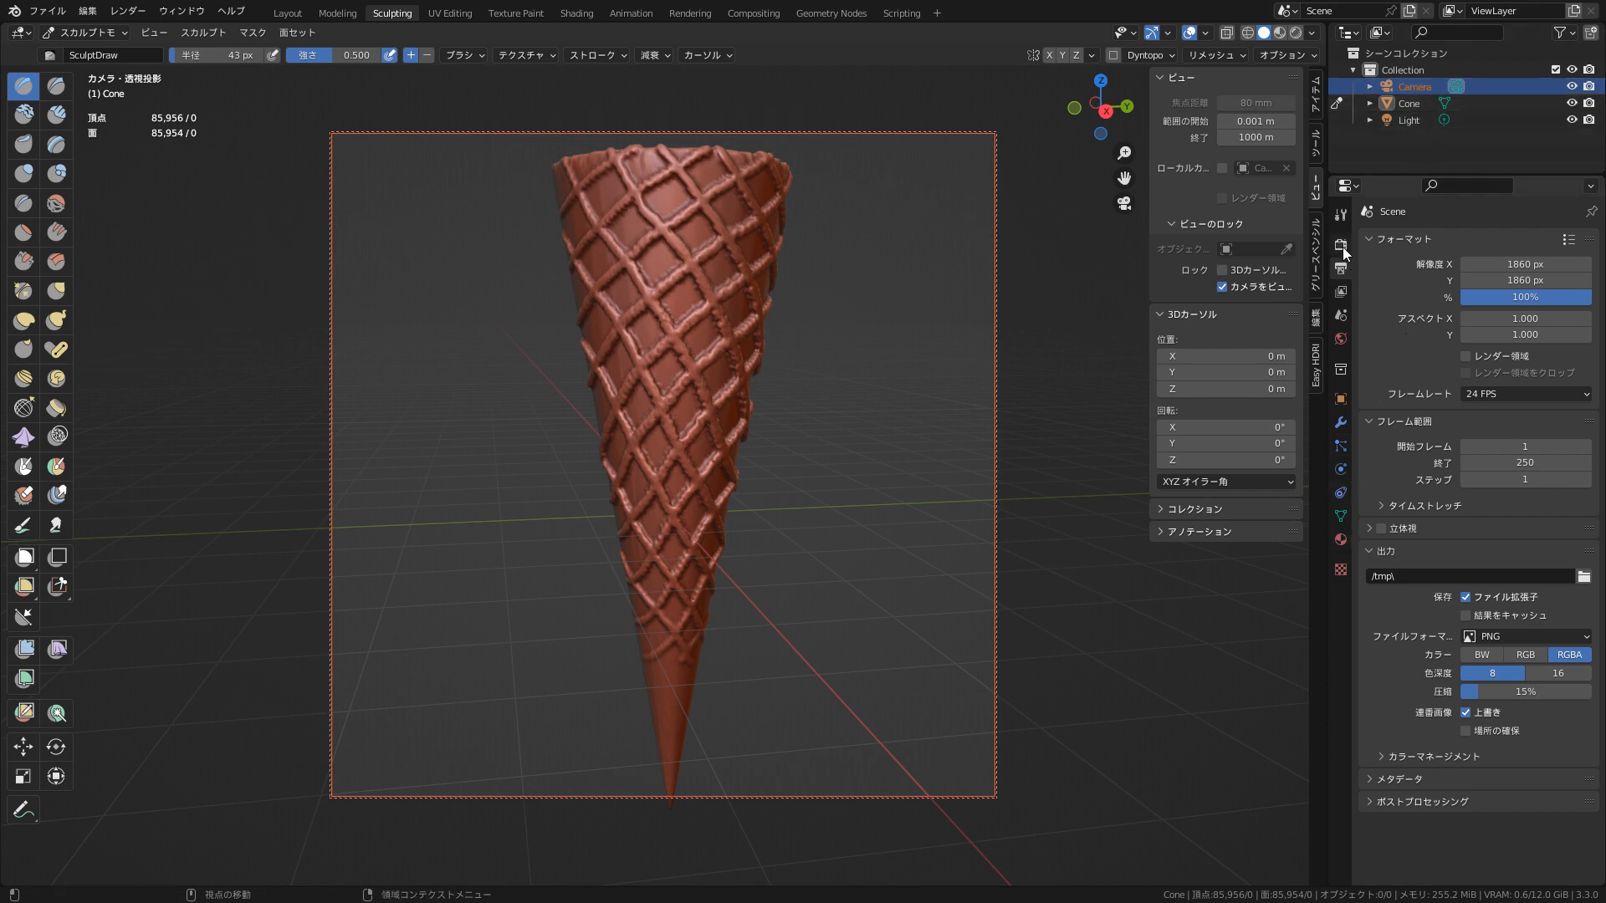
- Switch from Sculpt Mode to Object Mode and make the camera the active object
left_click(1412, 103)
left_click(1406, 87)
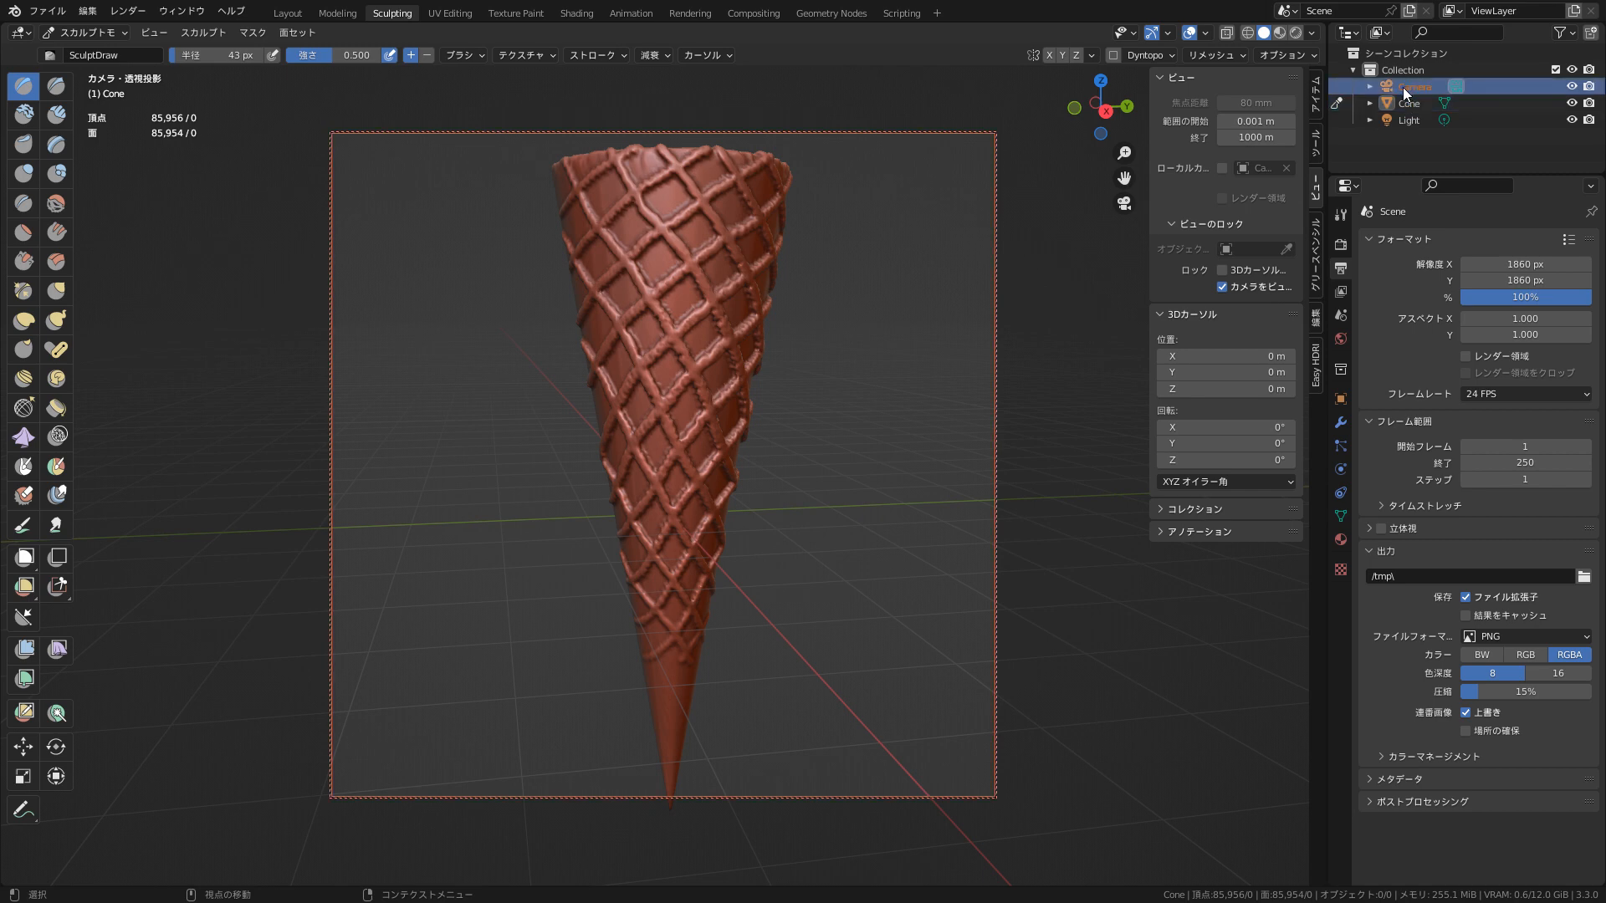
left_click(94, 33)
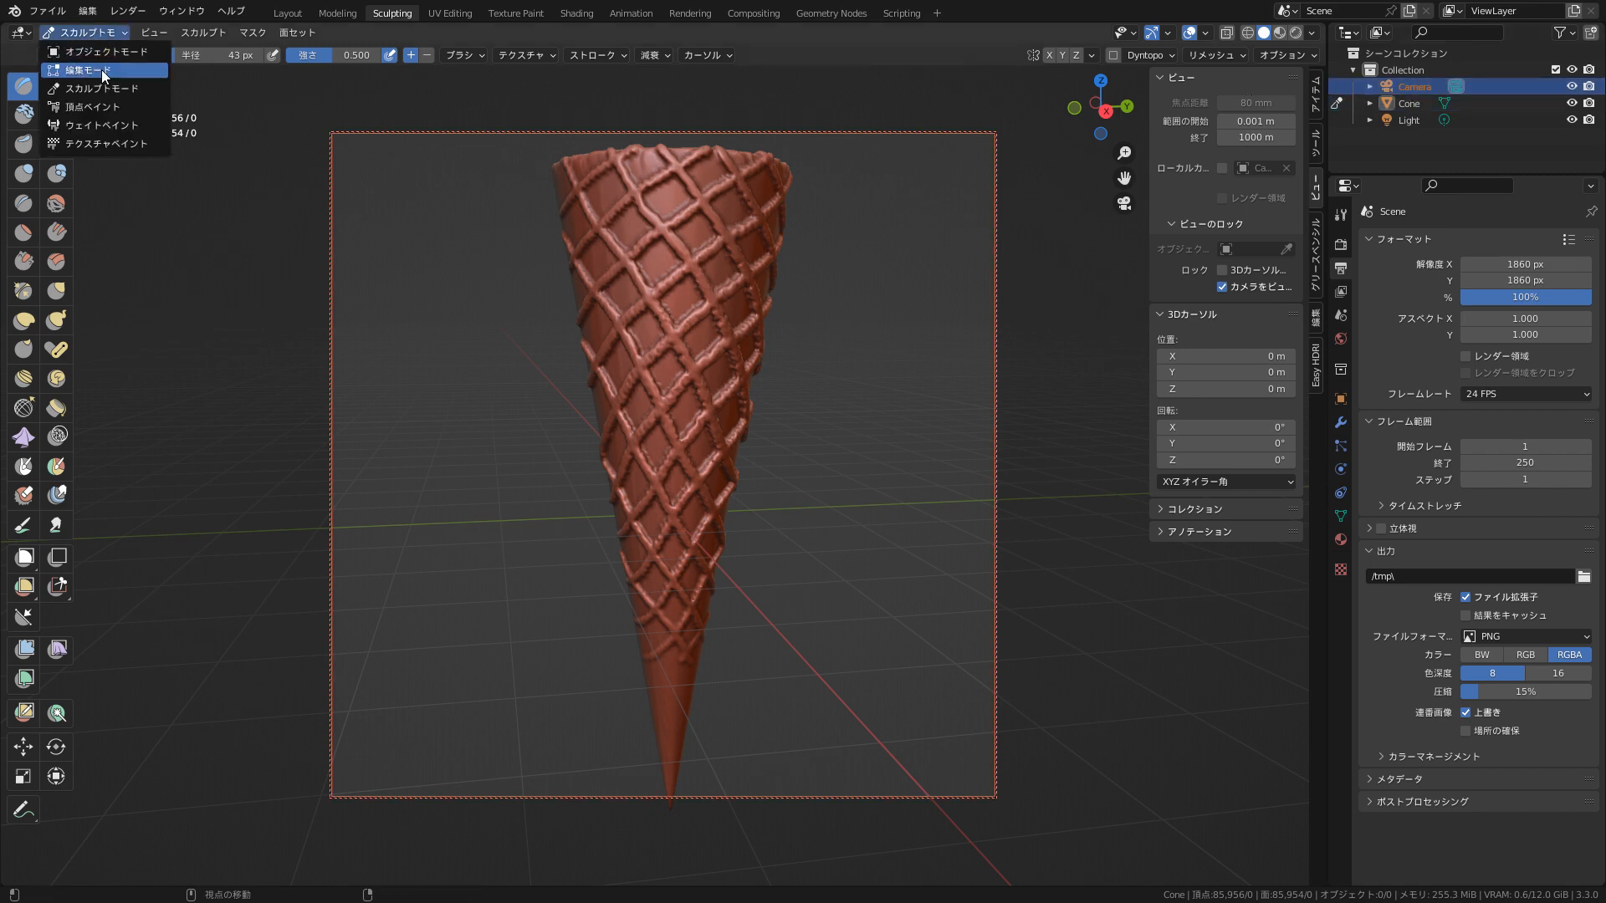
left_click(122, 52)
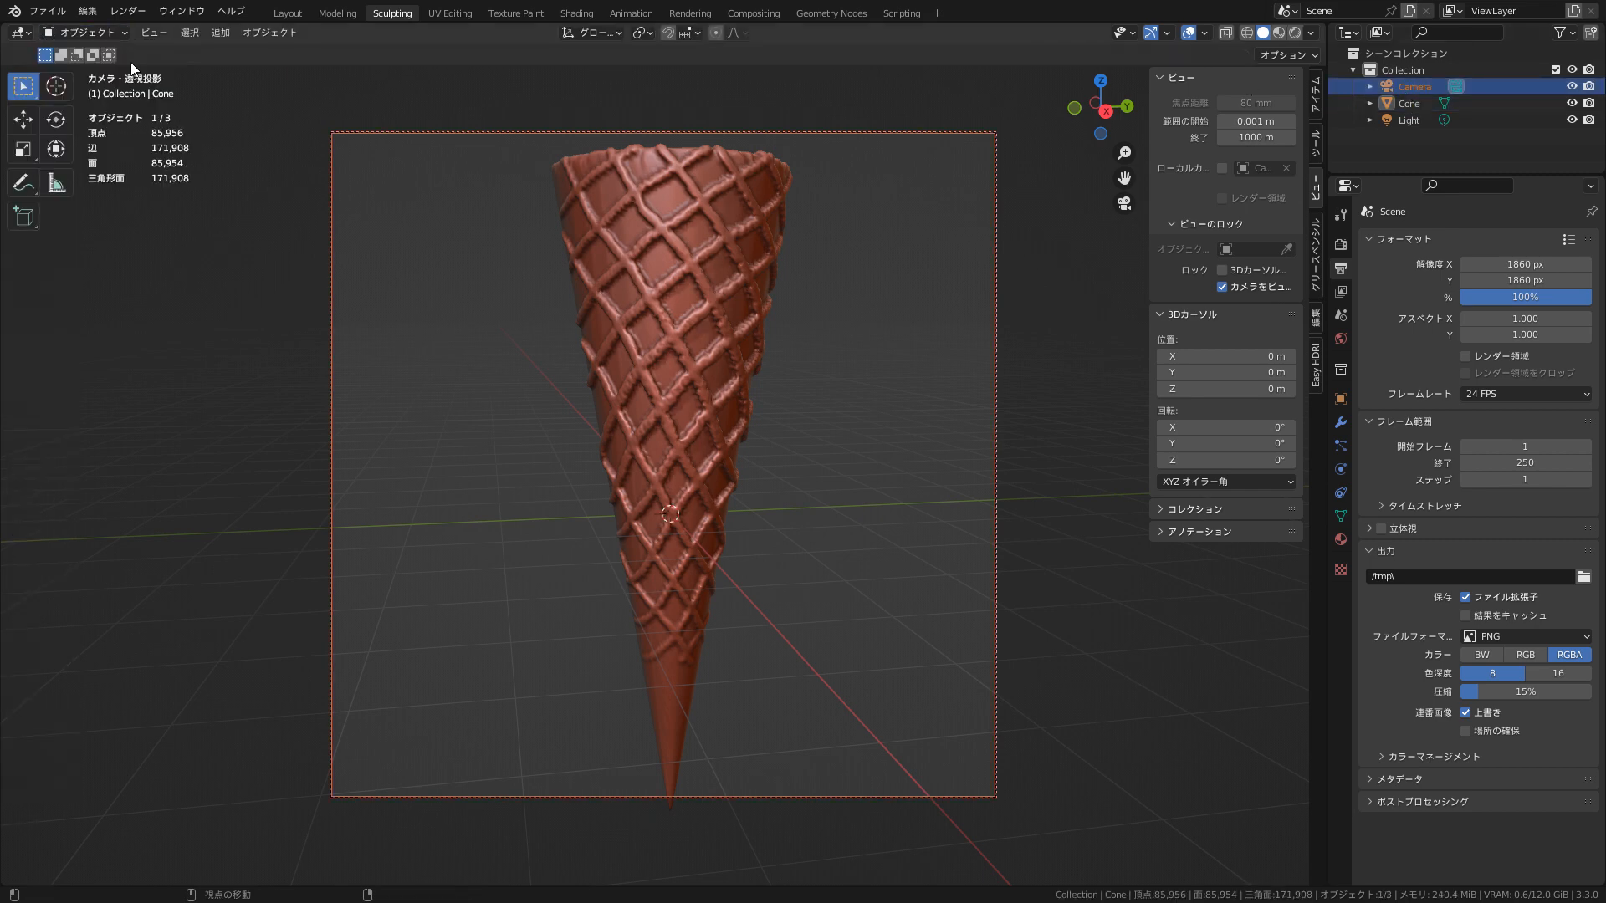
left_click(1420, 86)
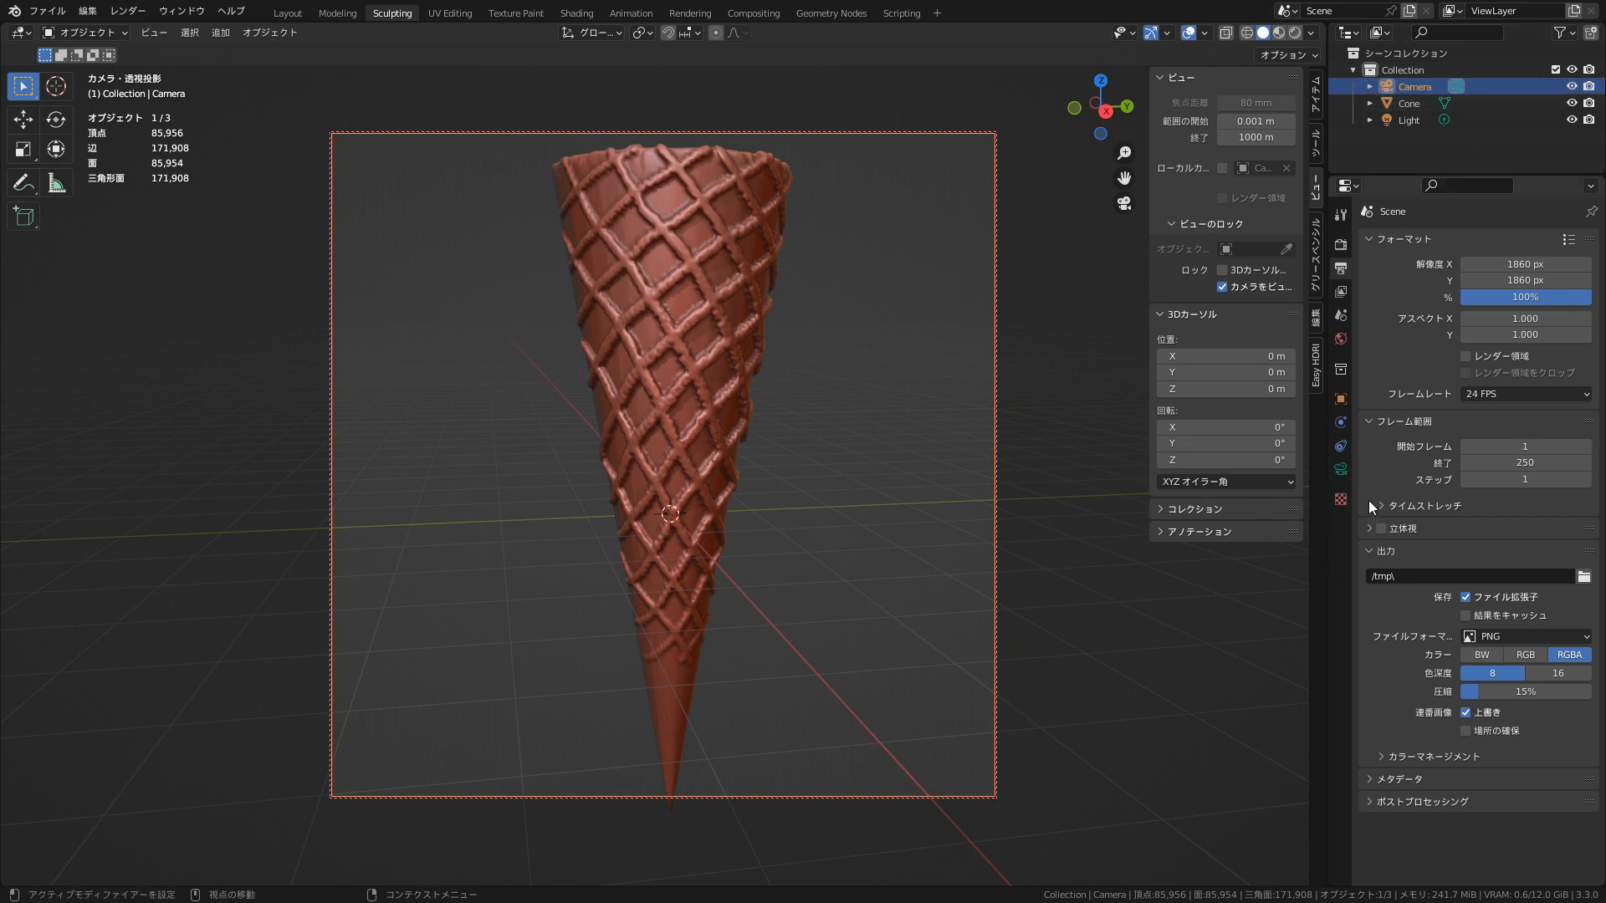
- Set the camera's focal length to 55 mm and shift the view to reposition the cone in the frame
left_click(1341, 470)
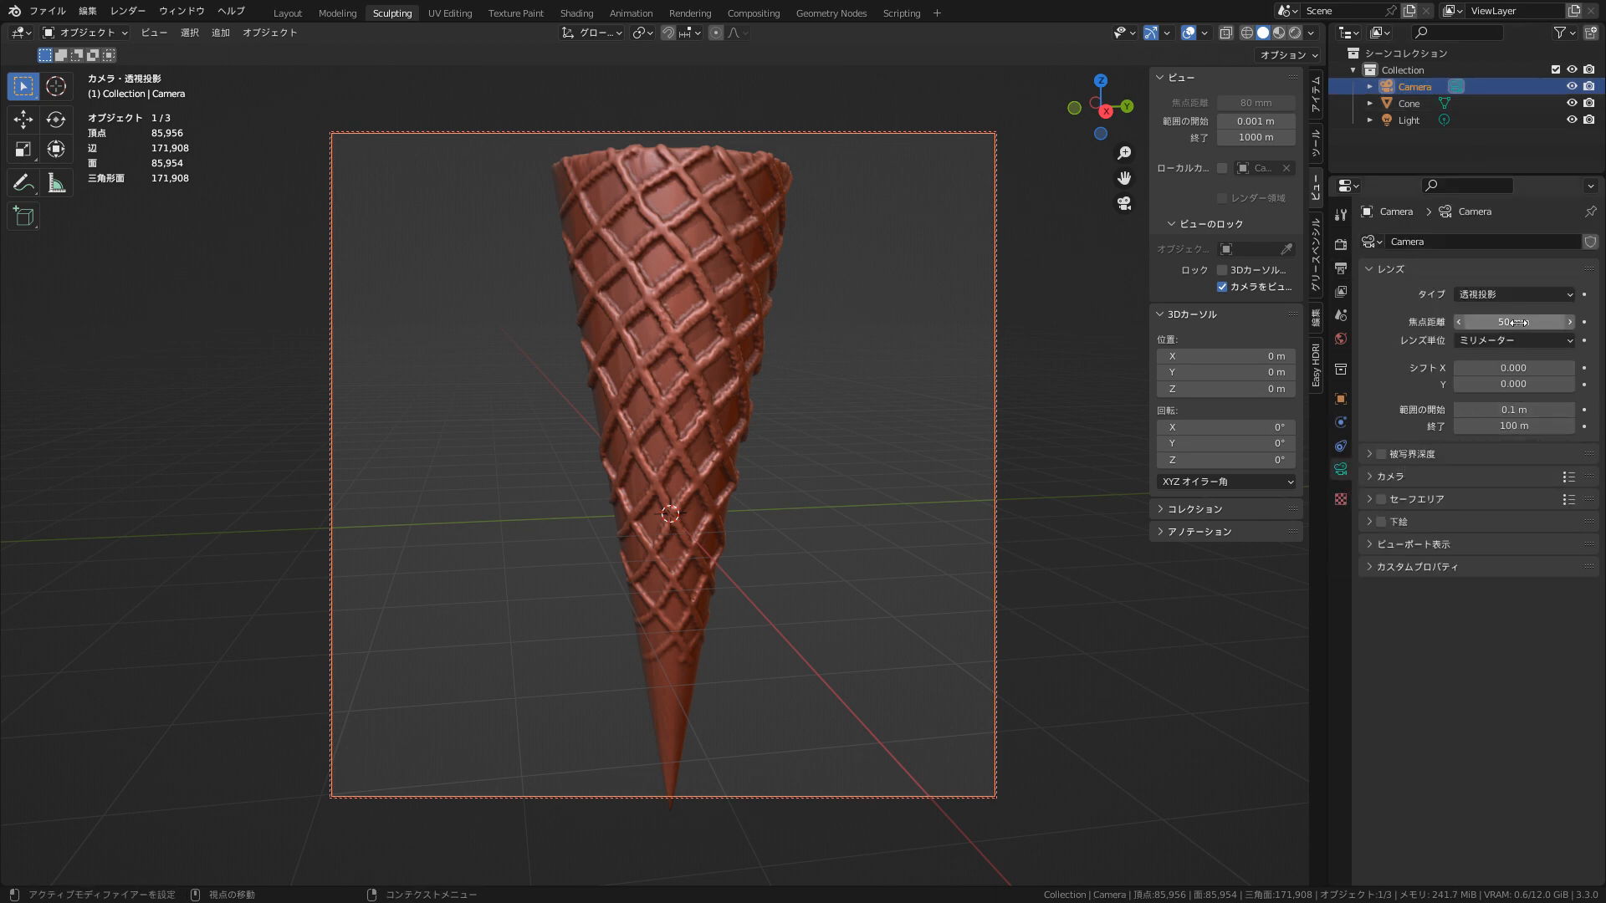
mouse_move(1518, 322)
left_mouse_down()
mouse_move(1556, 322)
mouse_move(1501, 322)
mouse_move(1524, 324)
left_mouse_up()
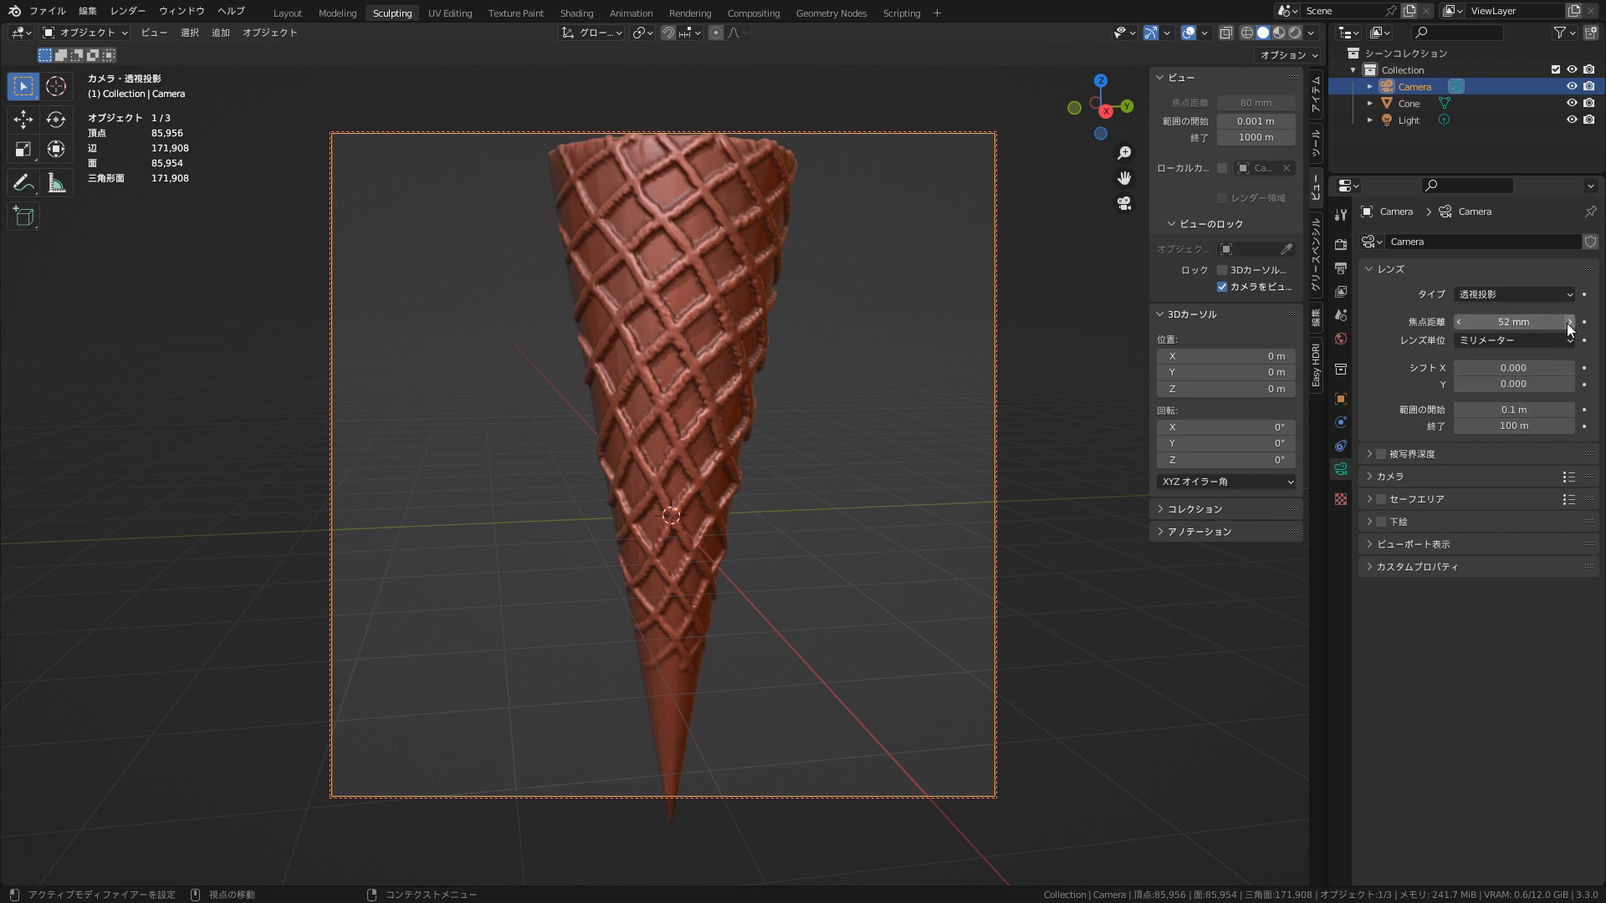
left_click(1570, 325)
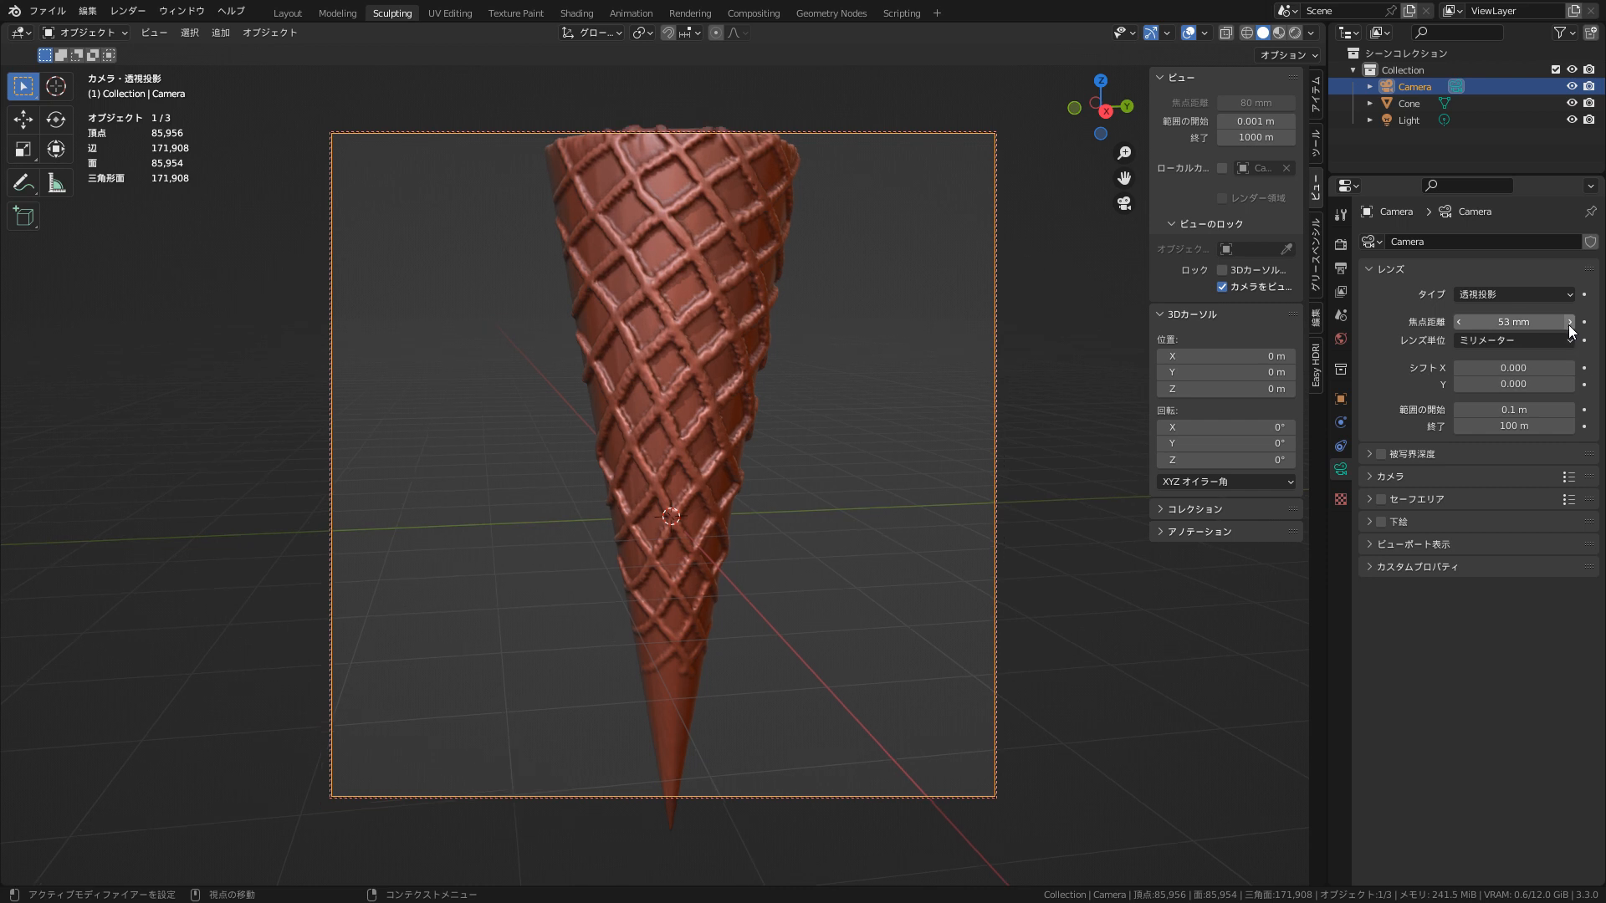
left_click(1570, 324)
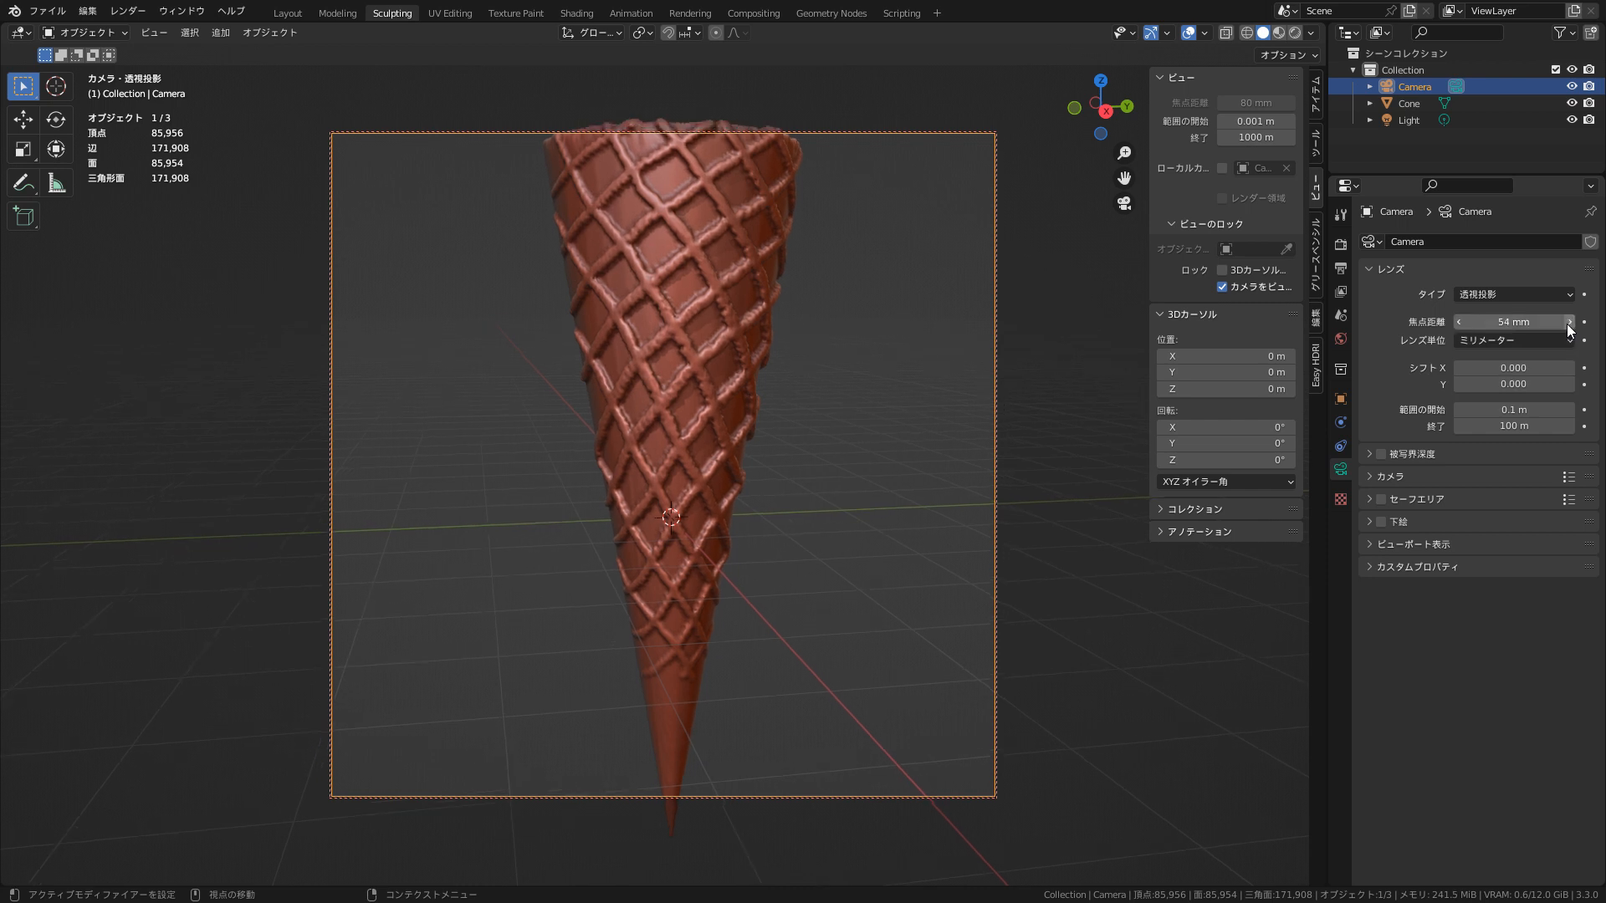
left_click(1569, 325)
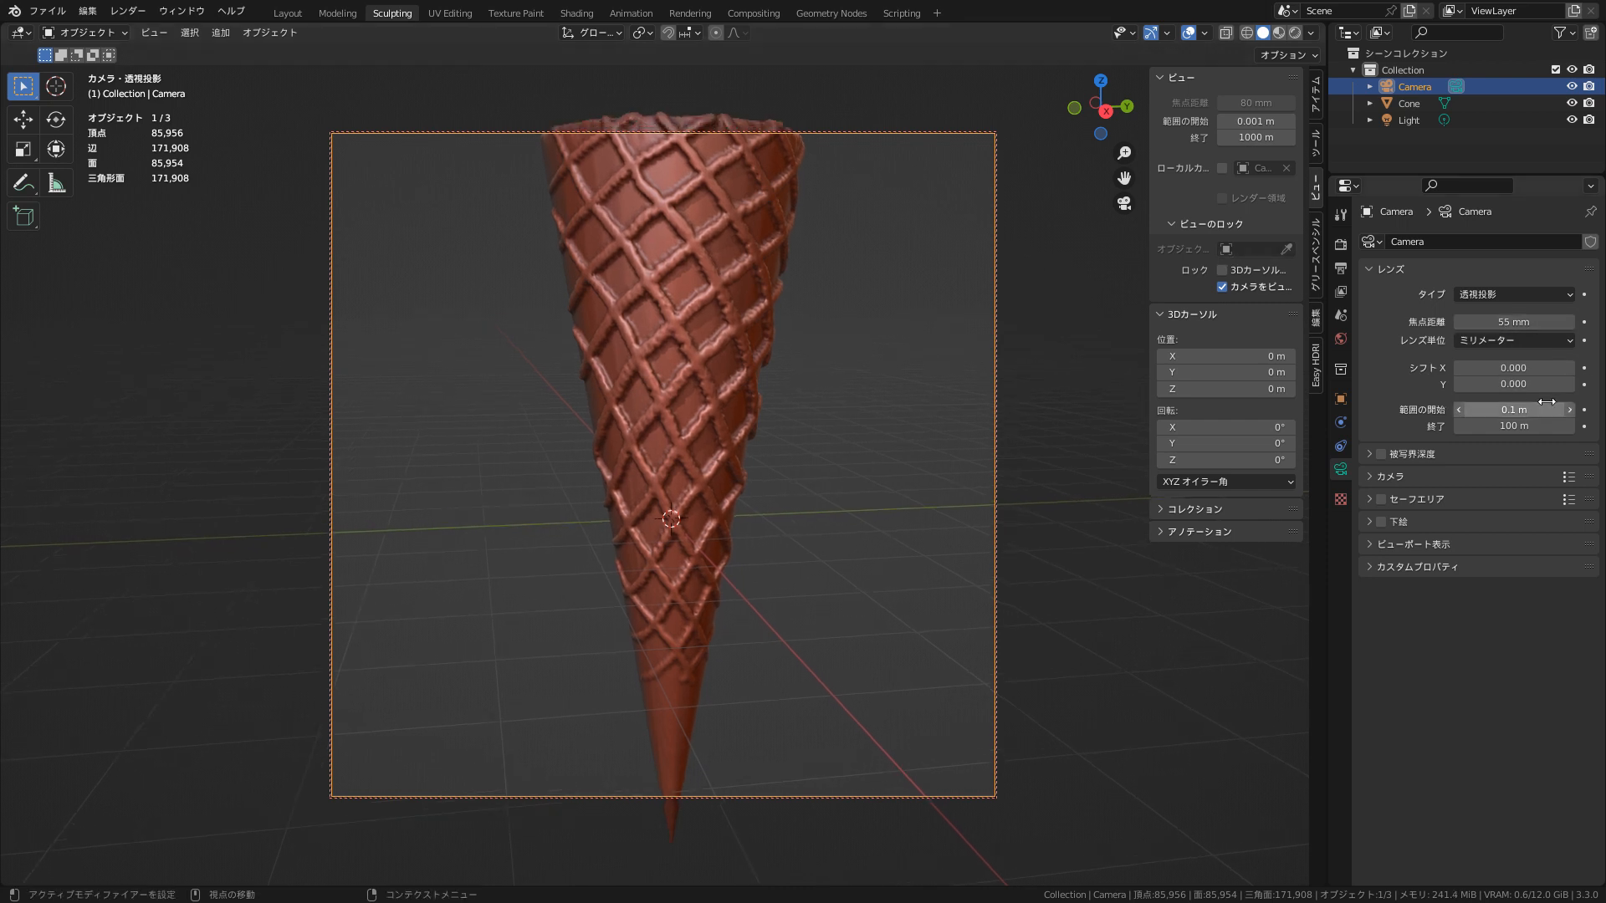
left_click_drag(1125, 177, 1125, 200)
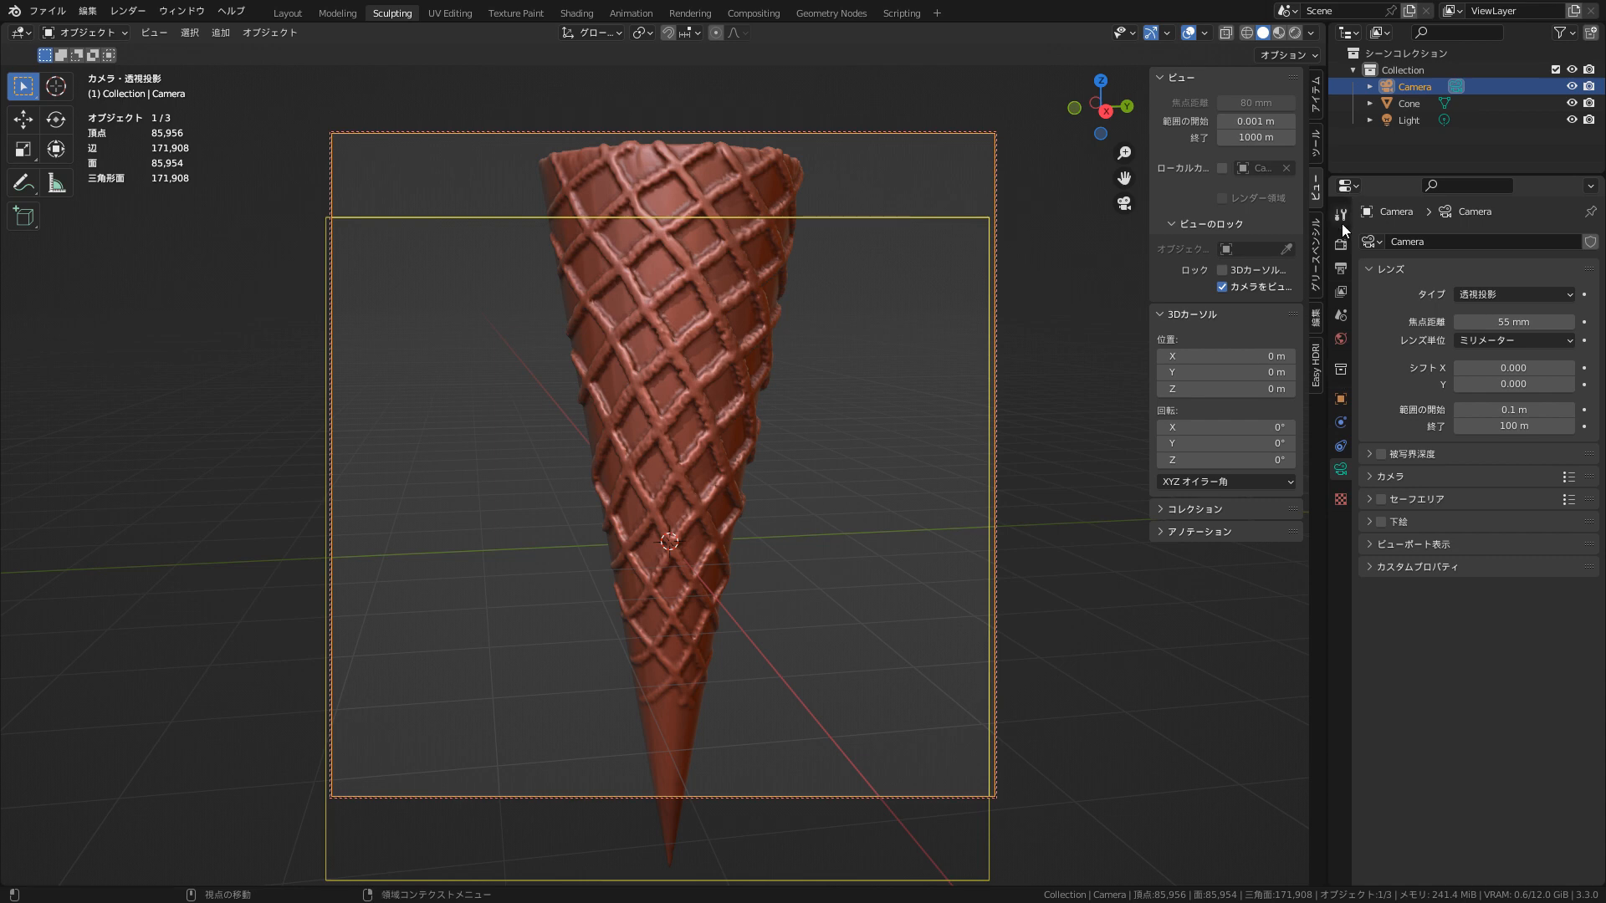
- Expand the Film settings in the Eevee render properties
left_click(1341, 245)
left_click(1372, 607)
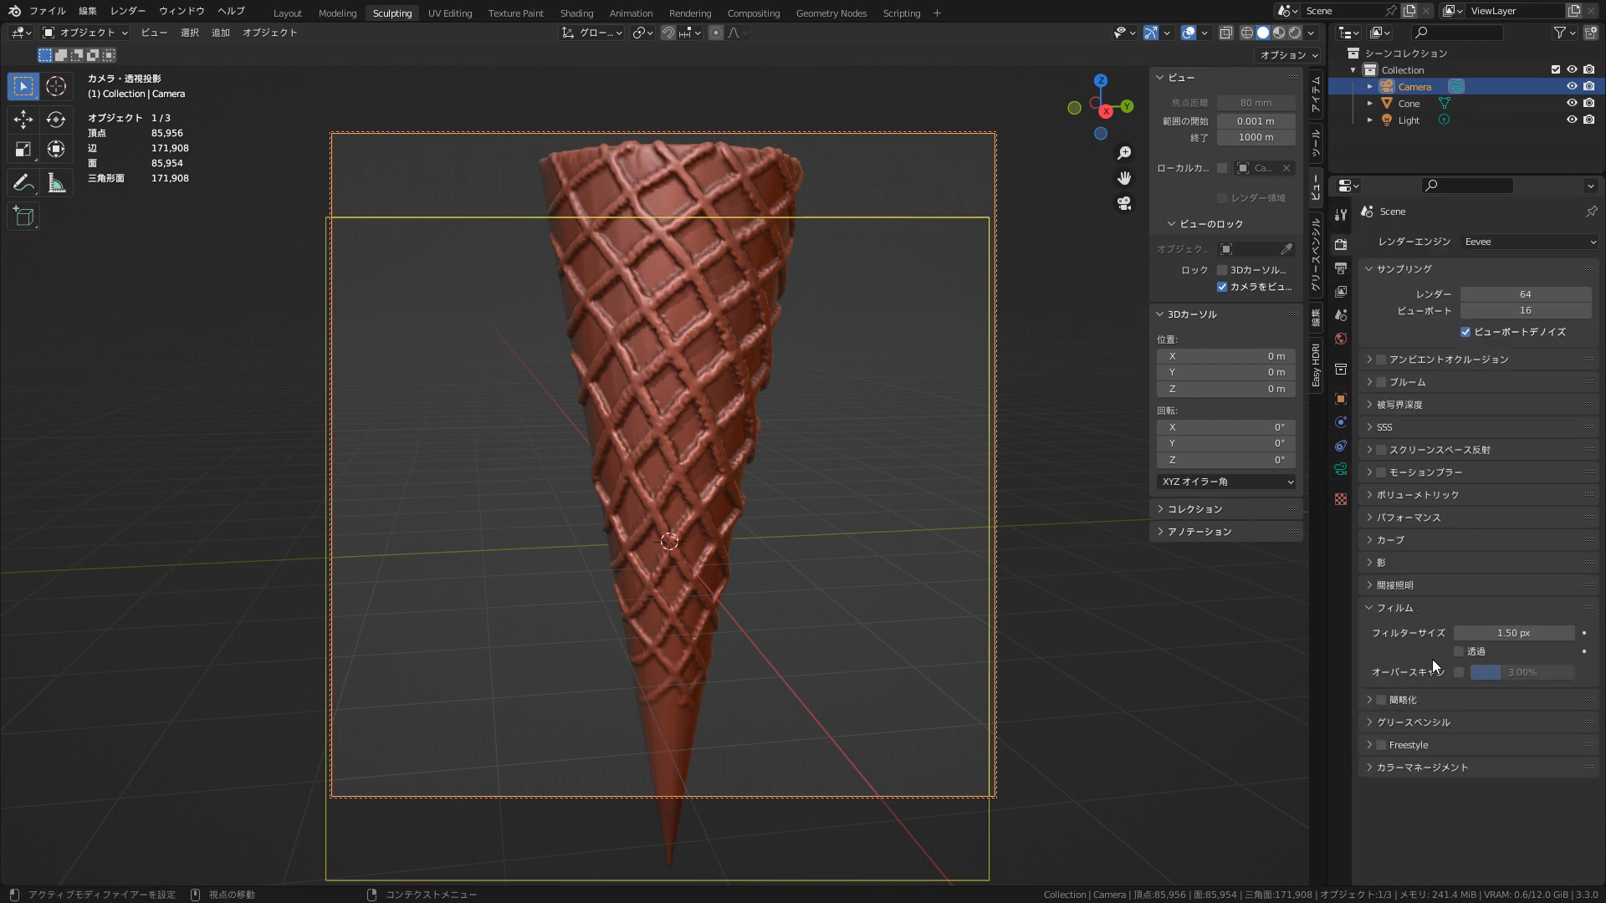